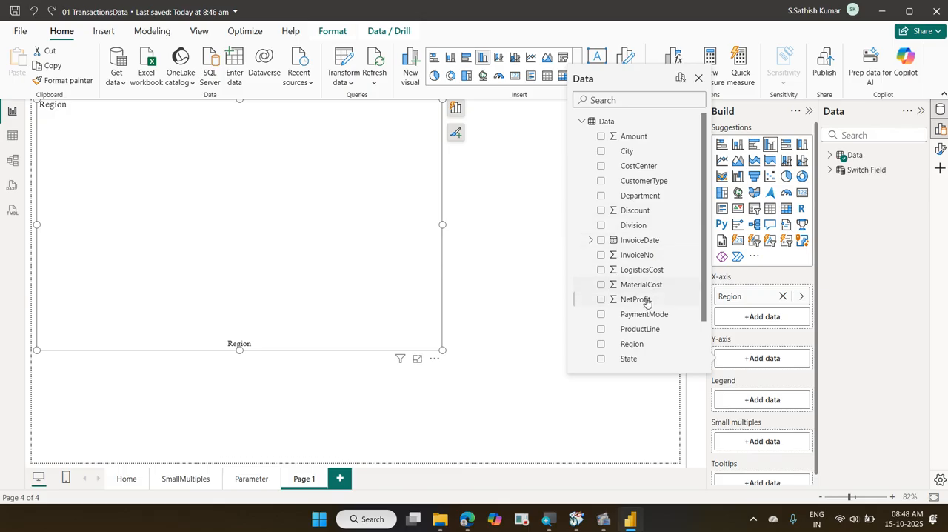
Add NetProfit to the Y-axis of the Region column chart and dismiss the field list
left_click(602, 300)
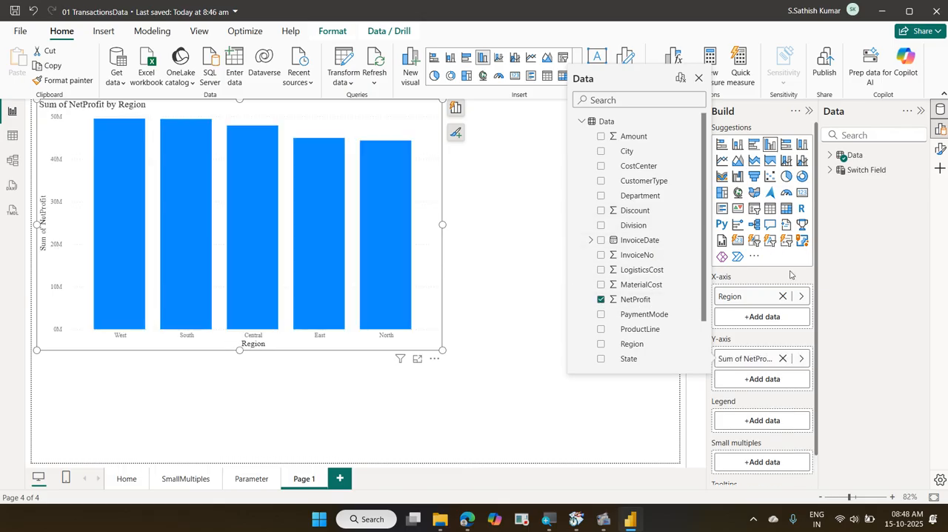
left_click(724, 9)
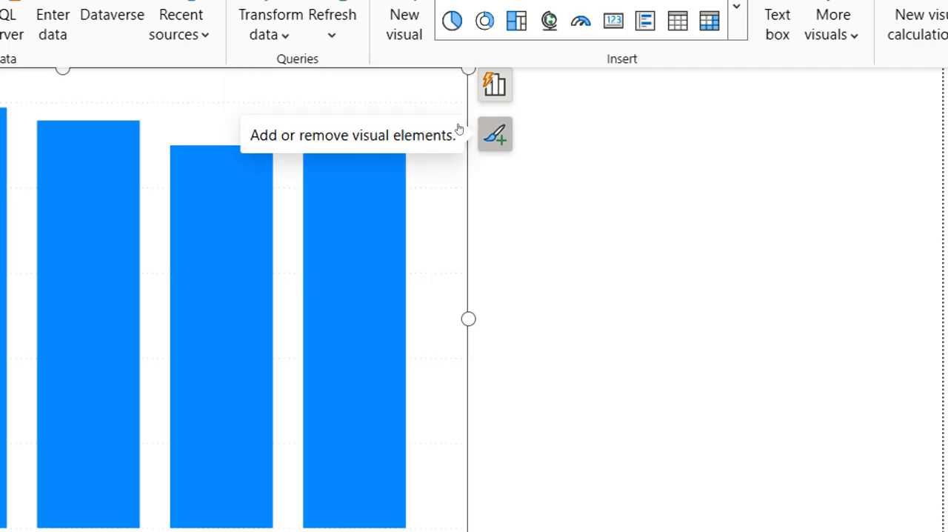
View the chart's on-object visual suggestions and element options, and open its full formatting options
left_click(495, 84)
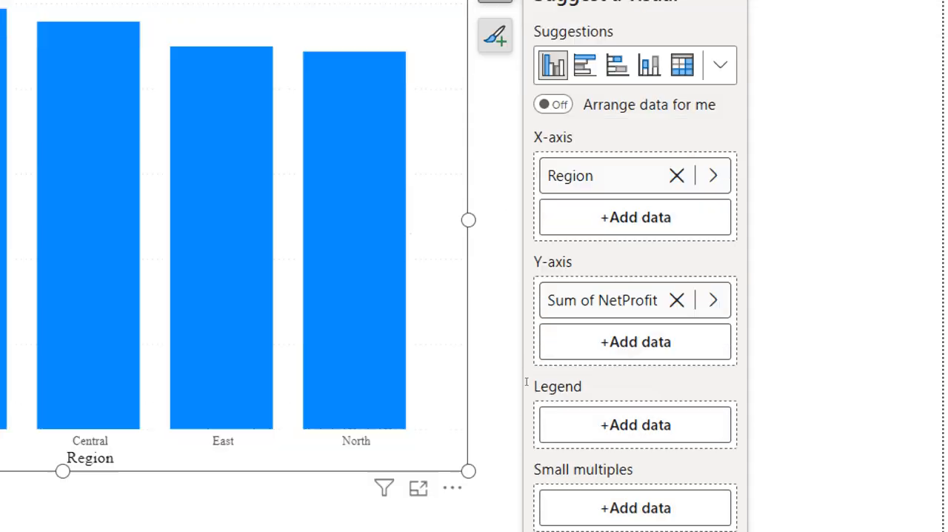
left_click(494, 90)
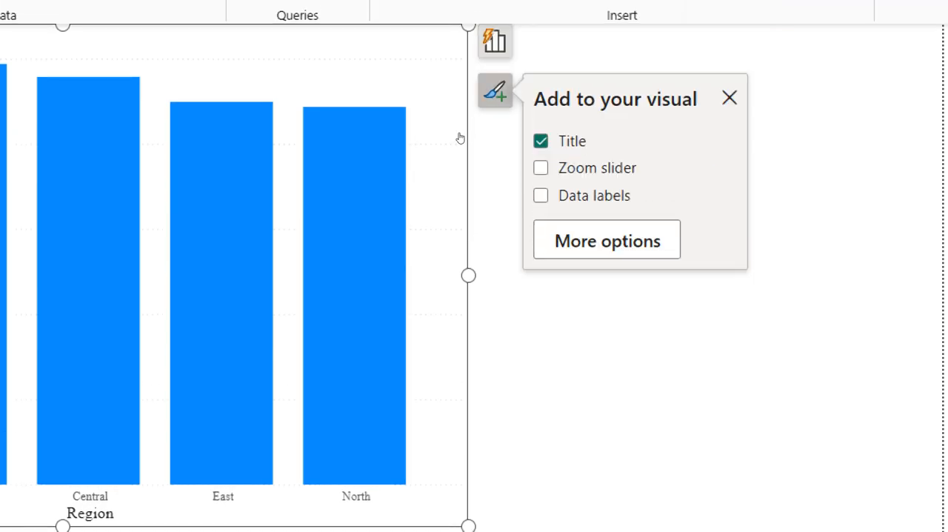
left_click(607, 239)
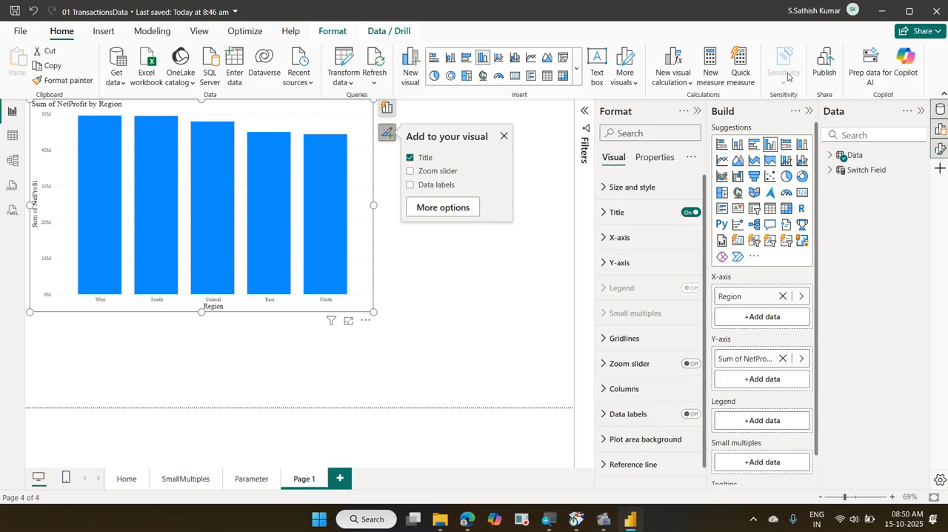
Disable the On-object interaction preview feature in the global options and accept the restart notice
left_click(21, 33)
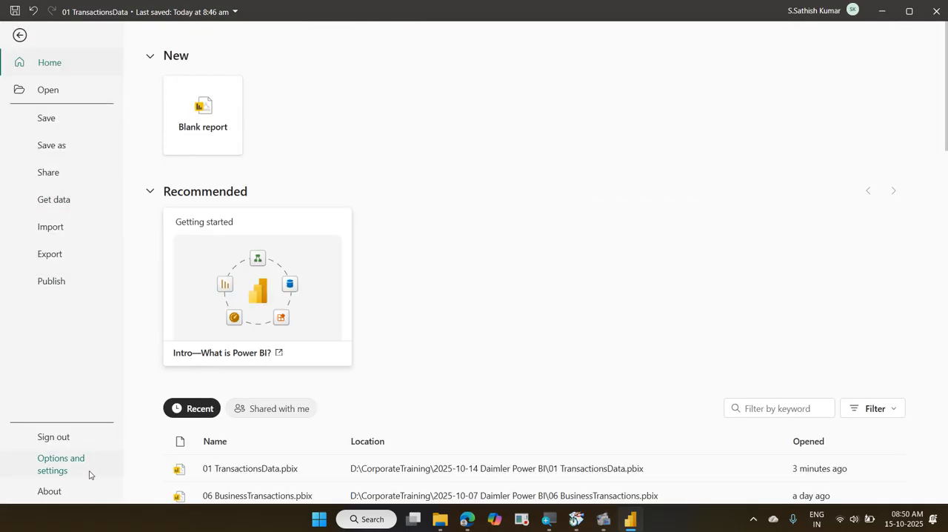
left_click(89, 473)
left_click(206, 112)
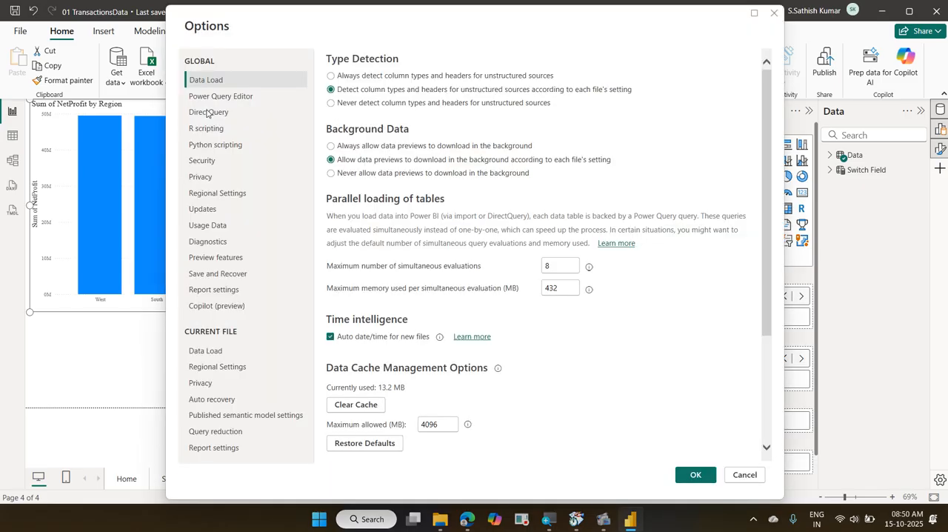
left_click(248, 257)
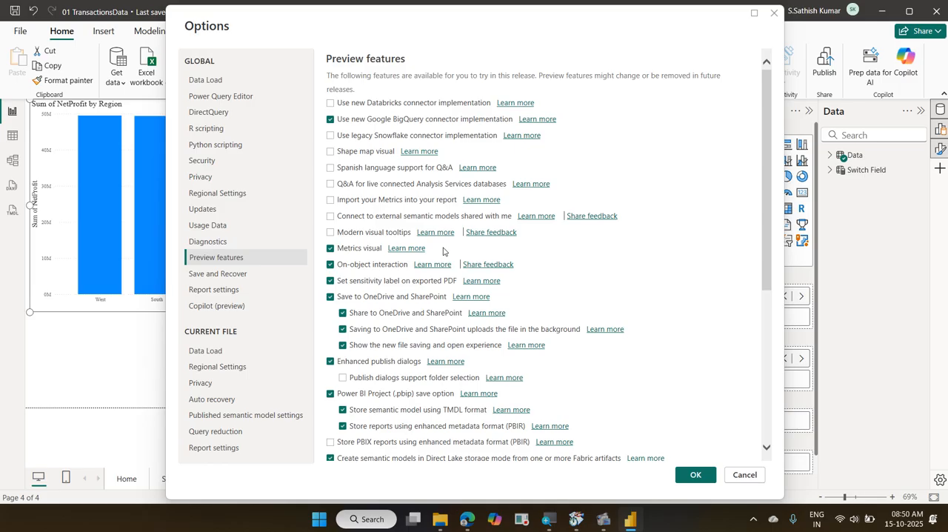
left_click(386, 268)
left_click(682, 474)
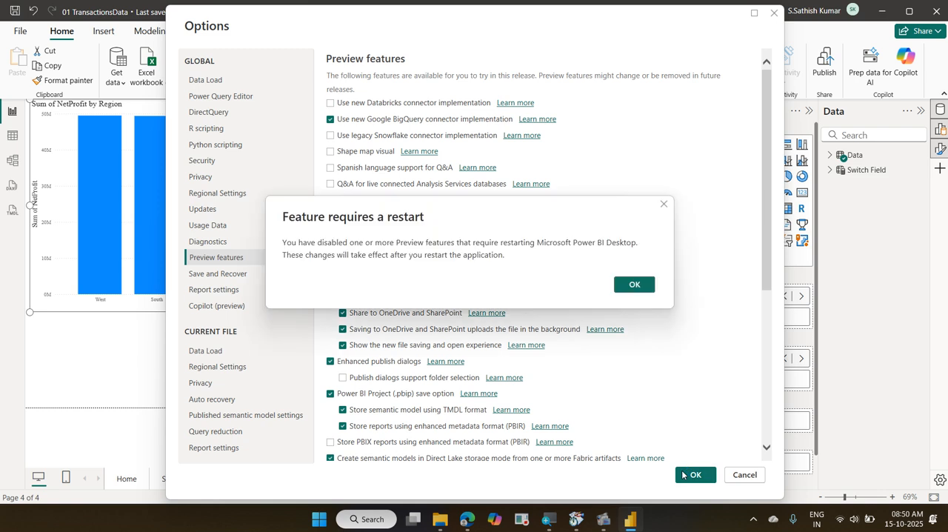
left_click(636, 290)
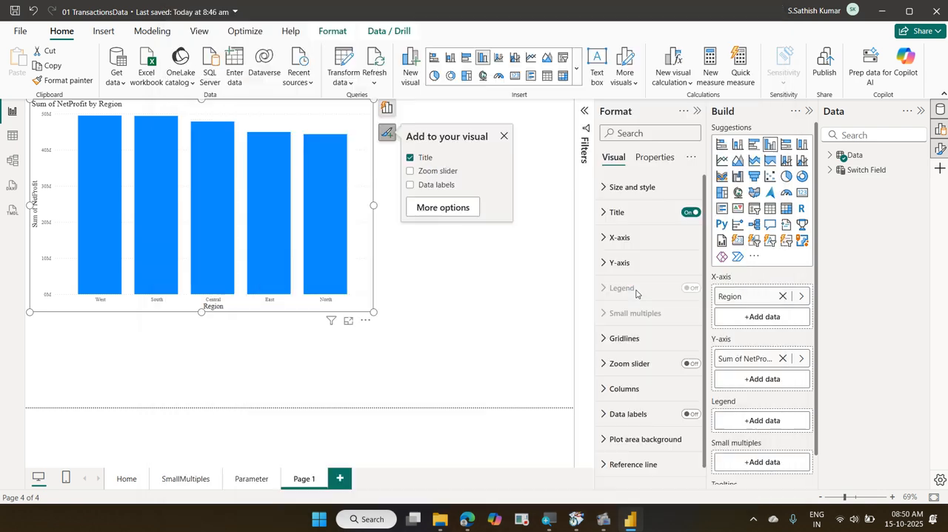
Close Power BI Desktop and save the changes to the 01 TransactionsData report
left_click(931, 14)
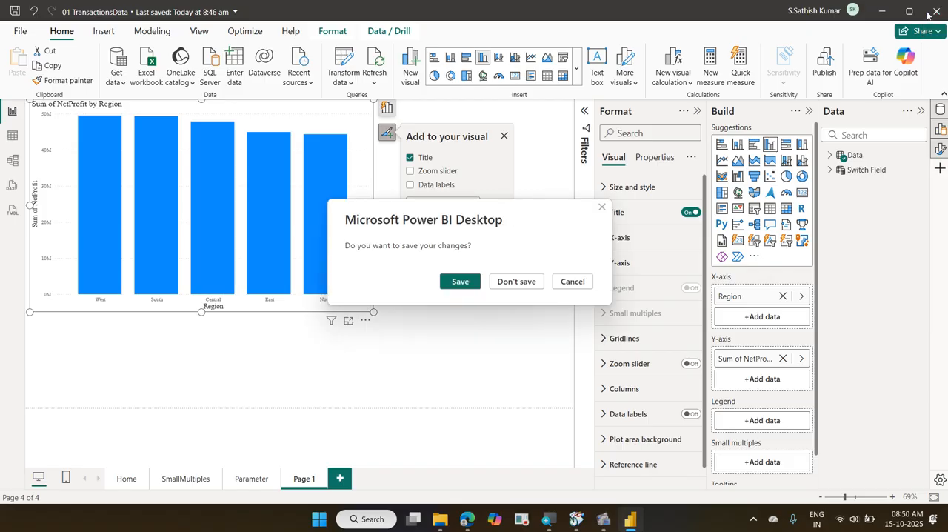
left_click(473, 282)
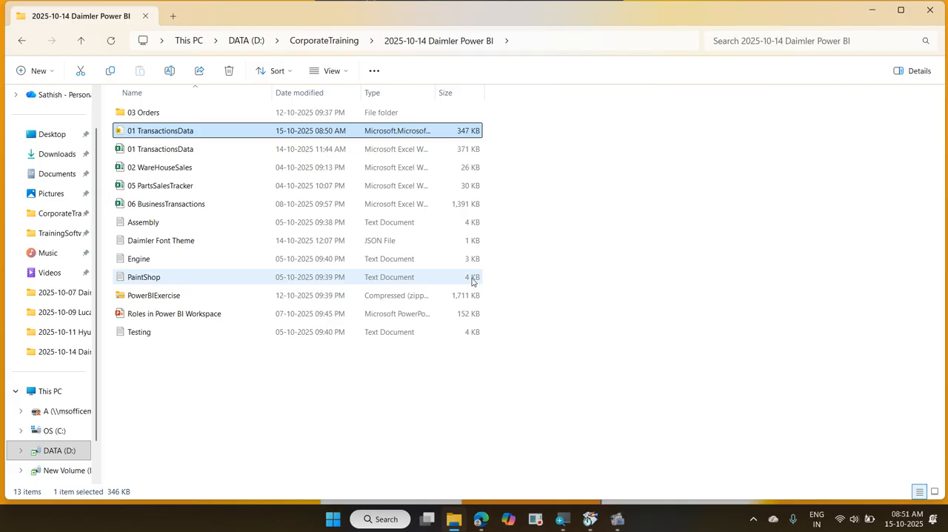
Open the 02 WareHouseSales workbook in Excel from the 2025-10-14 Daimler Power BI folder and maximize its window
left_click(220, 165)
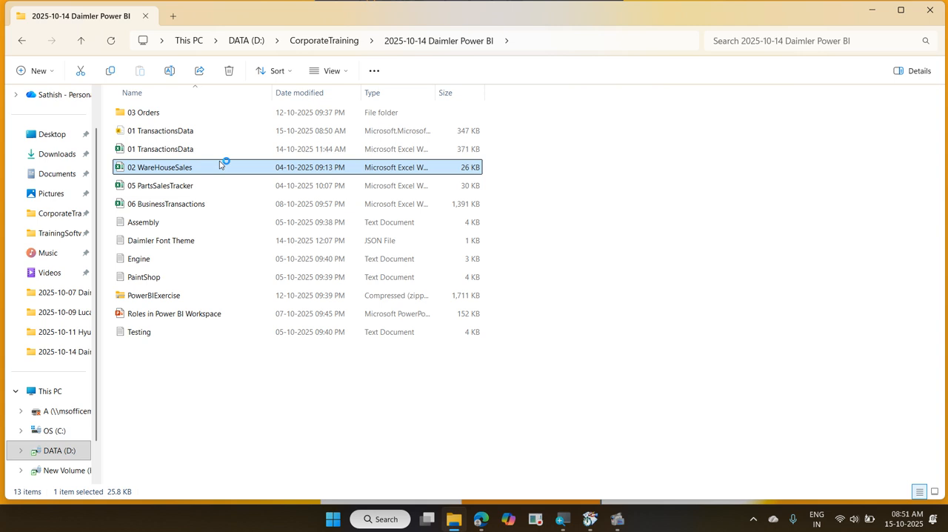
double_click(219, 167)
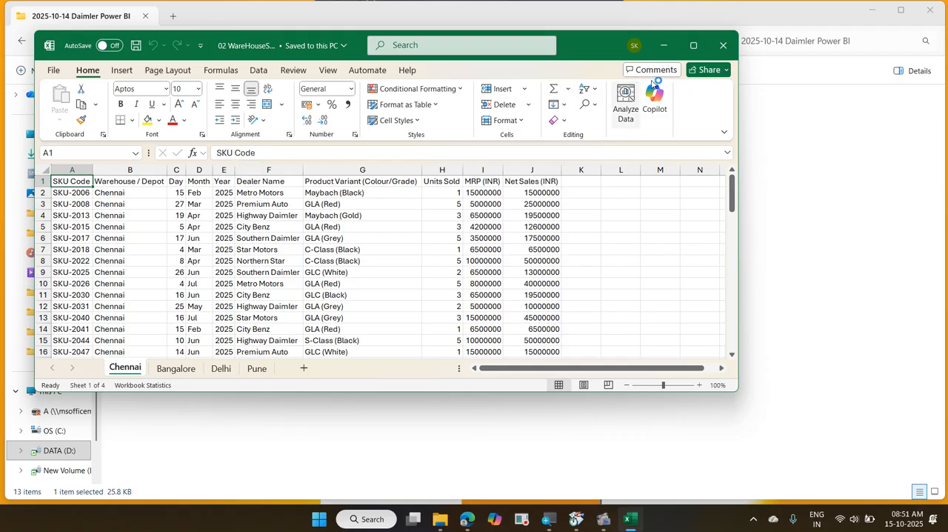
left_click(693, 47)
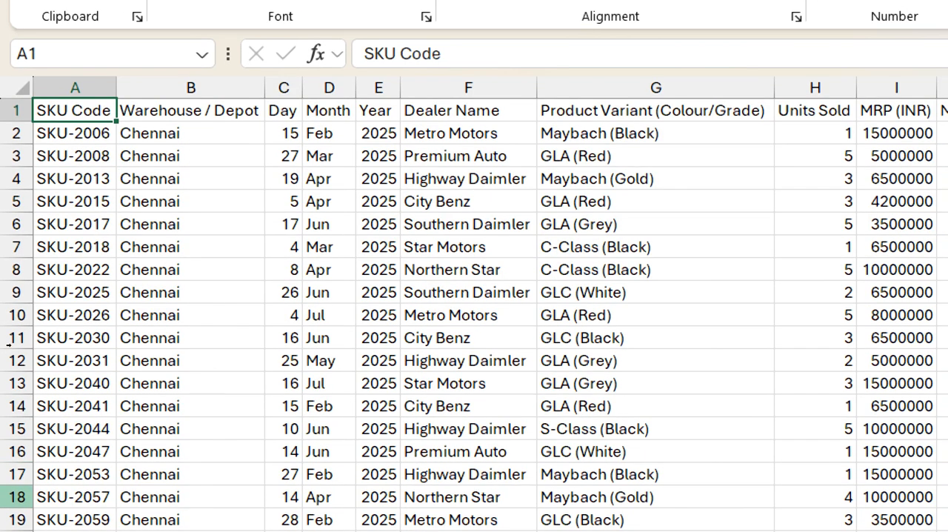
Examine the column headers on the Chennai sheet from SKU Code to Net Sales (INR)
key("Right")
key("Right")
key("Right")
key("Right")
key("Right")
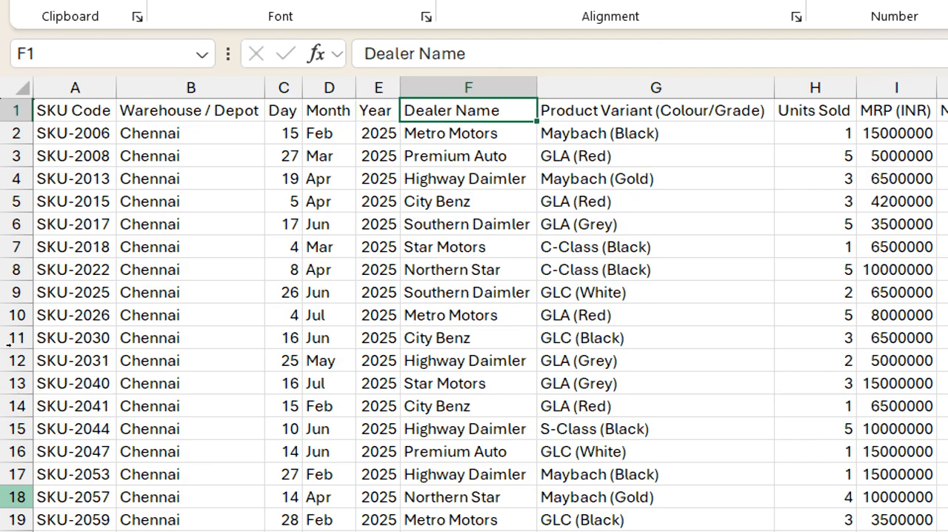
key("Right")
key("Right")
key("Right")
key("Right")
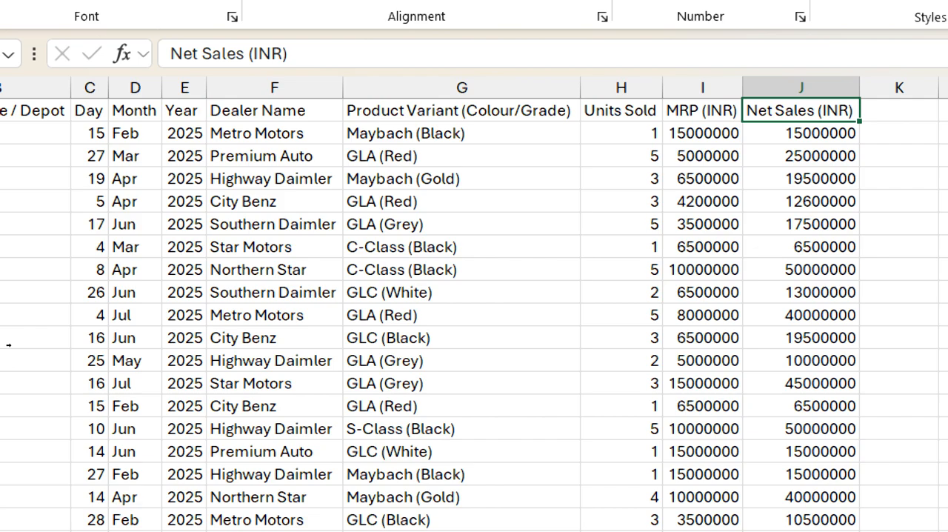
key("Left")
key("ctrl+Home")
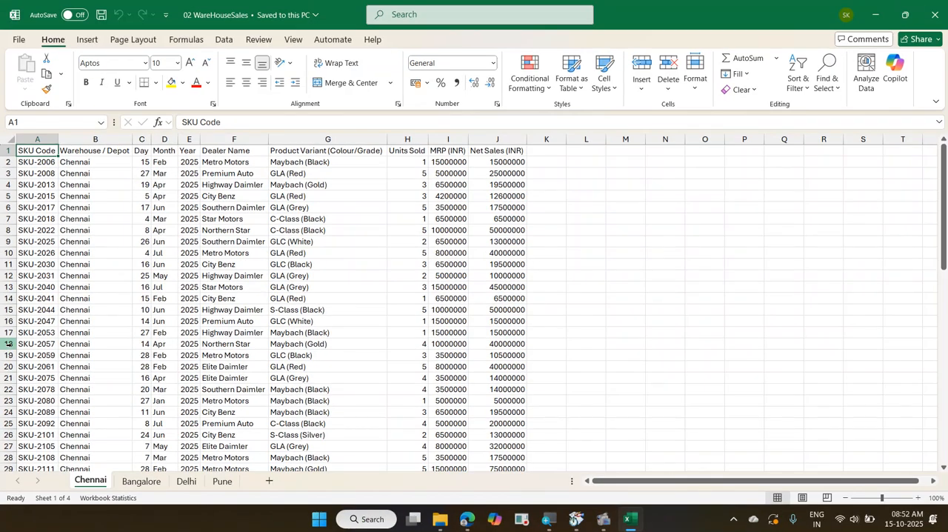
left_click(9, 343)
key("Down")
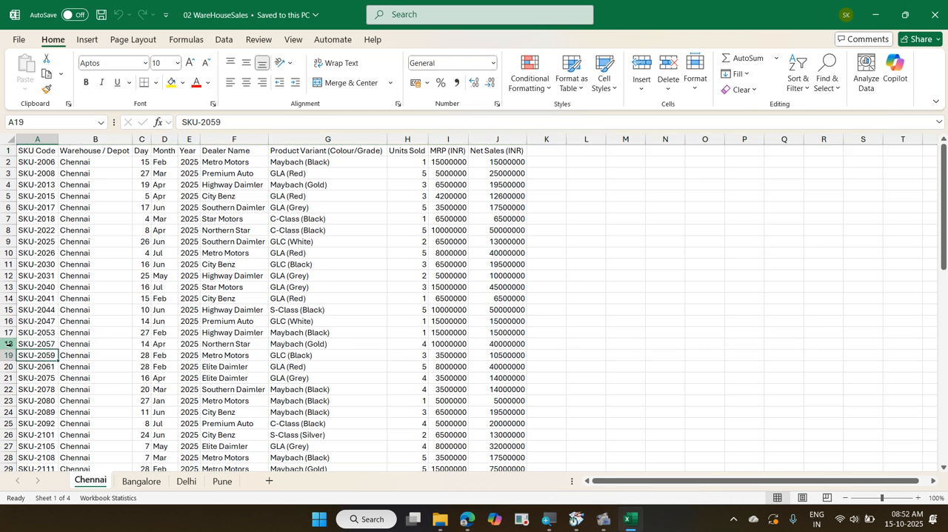
Compare the position of the Discount column on the Bangalore and Delhi sheets
key("ctrl+Page_Down")
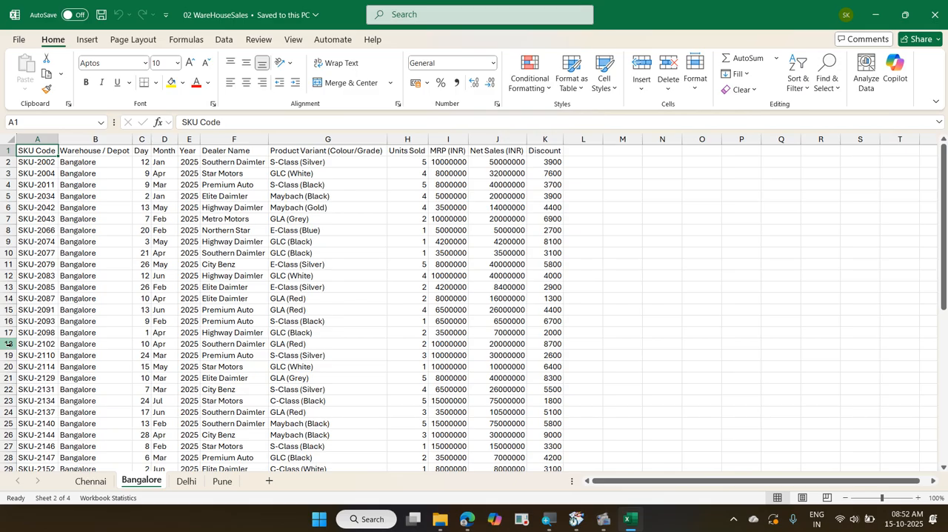
key("ctrl+Right")
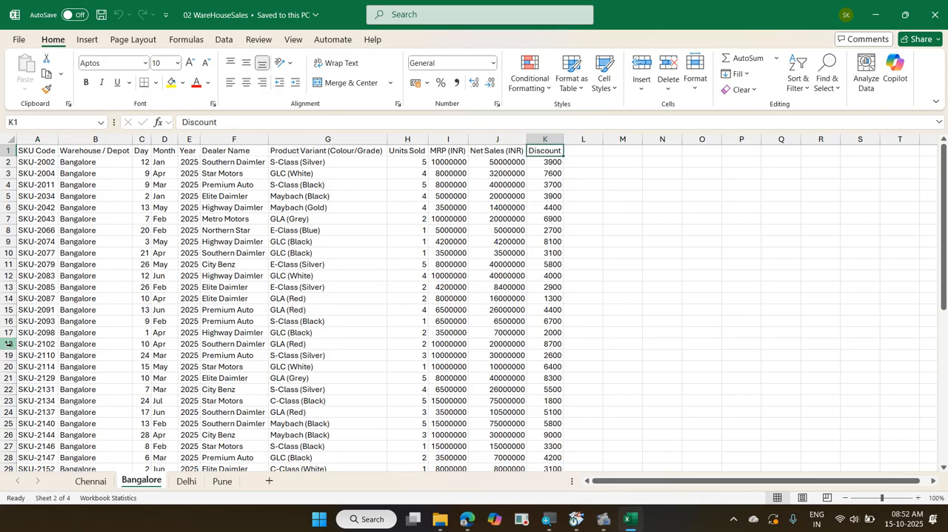
key("ctrl+Page_Down")
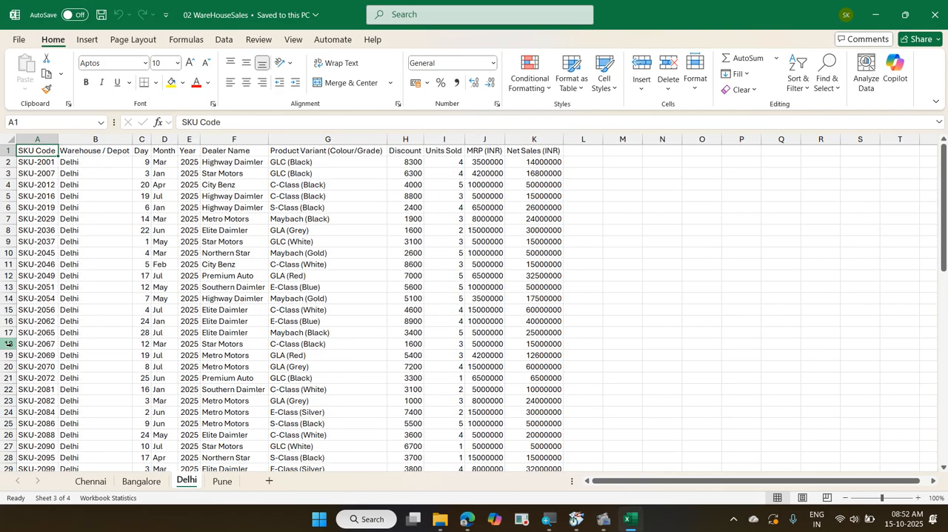
key("ctrl+Right")
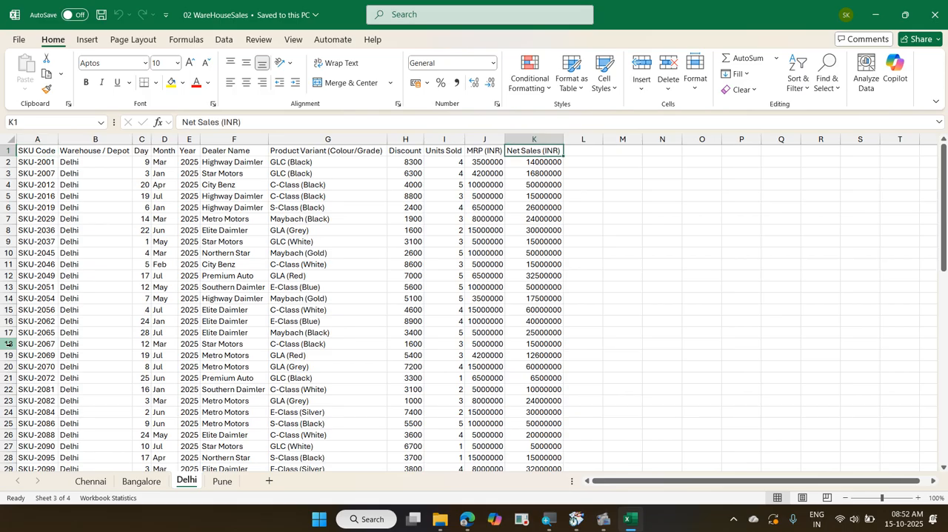
key("Left")
key("Left")
key("Left")
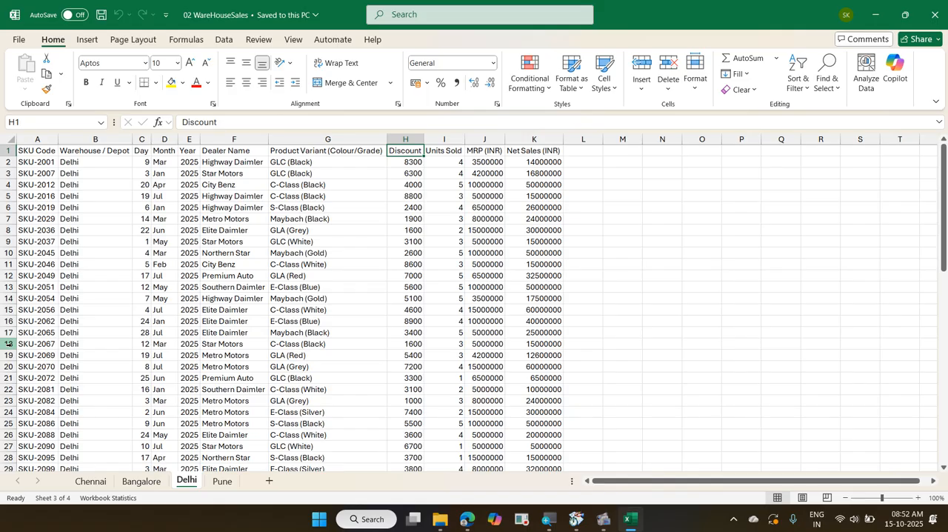
left_click(9, 343)
key("ctrl+Page_Up")
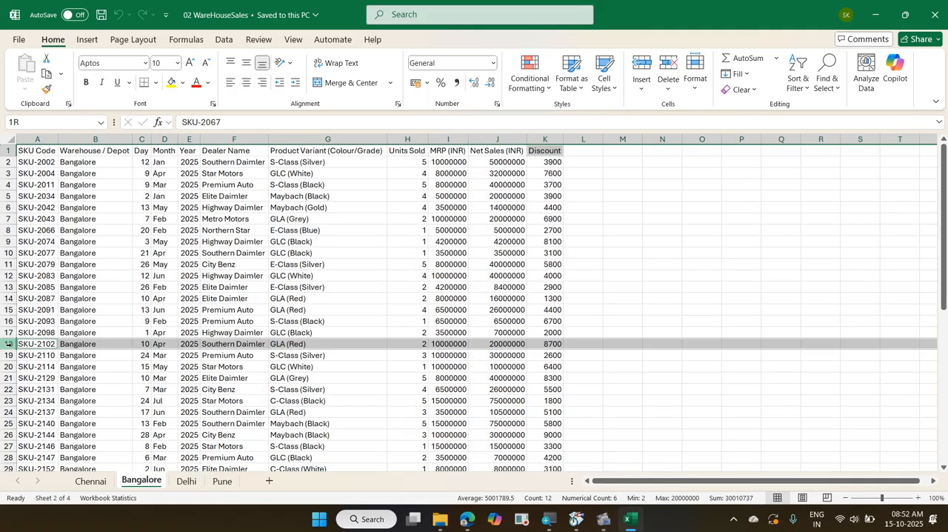
key("Right")
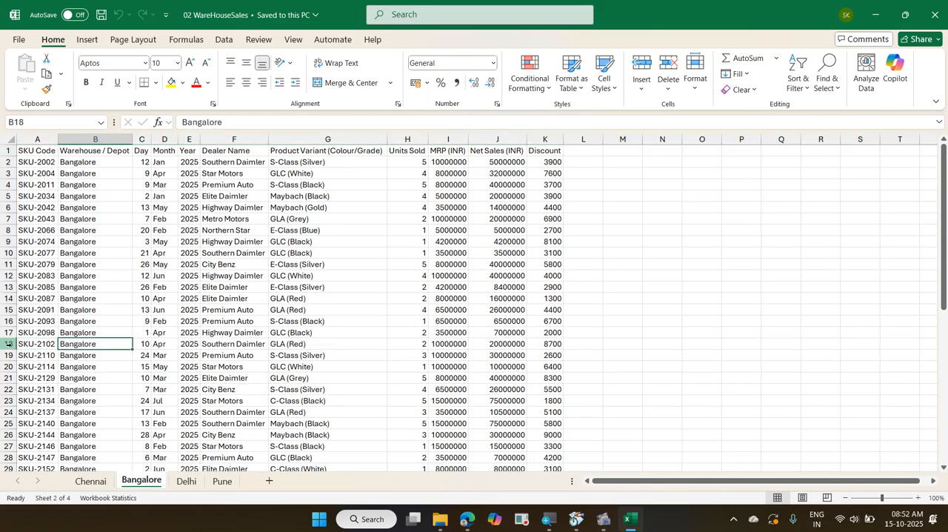
key("ctrl+Page_Down")
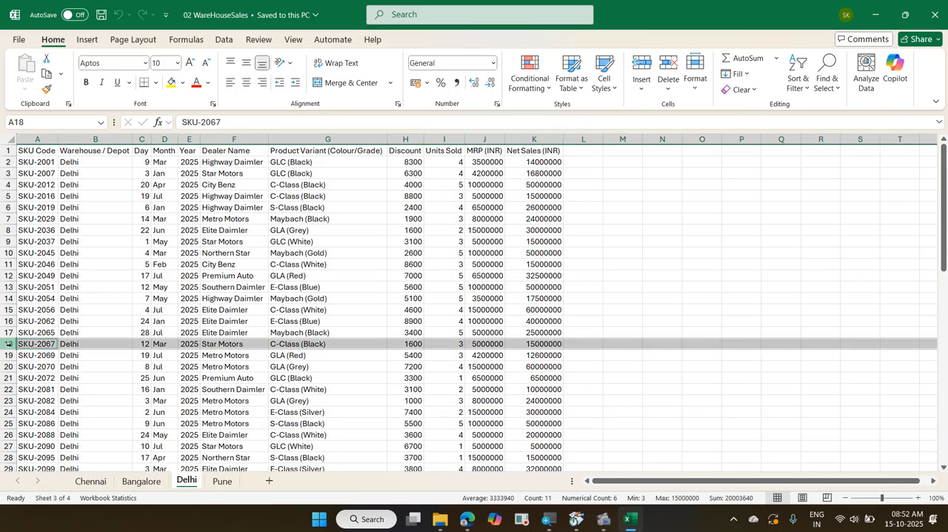
key("Down")
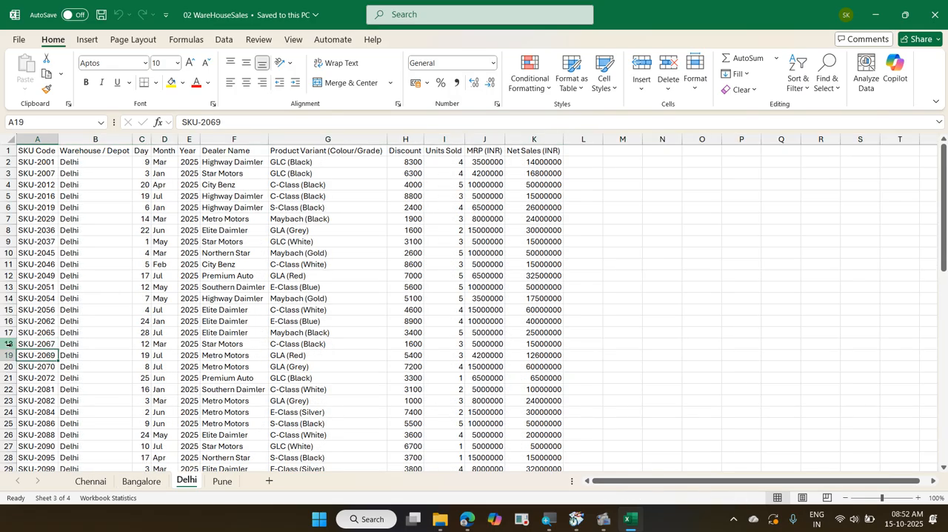
Examine the order of the first column headers on the Pune sheet
key("ctrl+Page_Down")
key("Right")
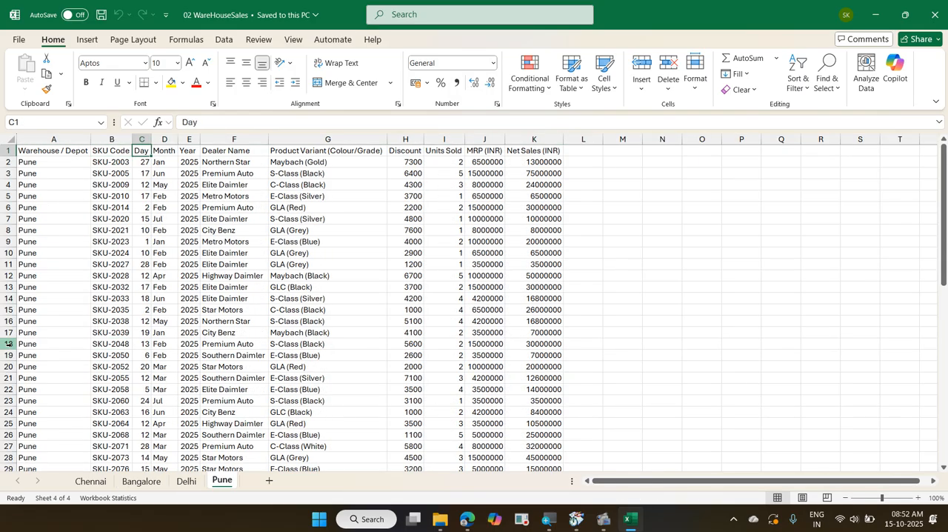
key("Left")
key("Left")
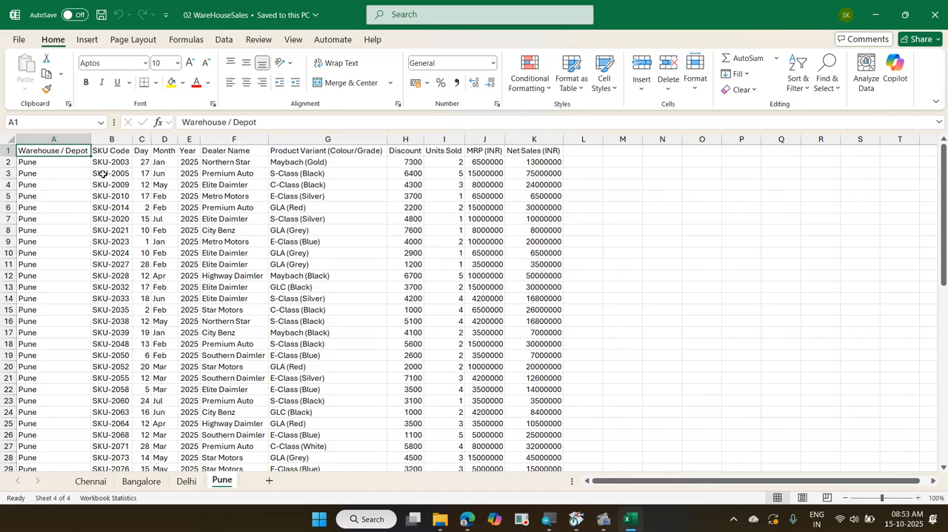
Go back to the Chennai sheet, check its last data row and return to cell A1
key("ctrl+Page_Up")
key("ctrl+Page_Up")
key("ctrl+Page_Up")
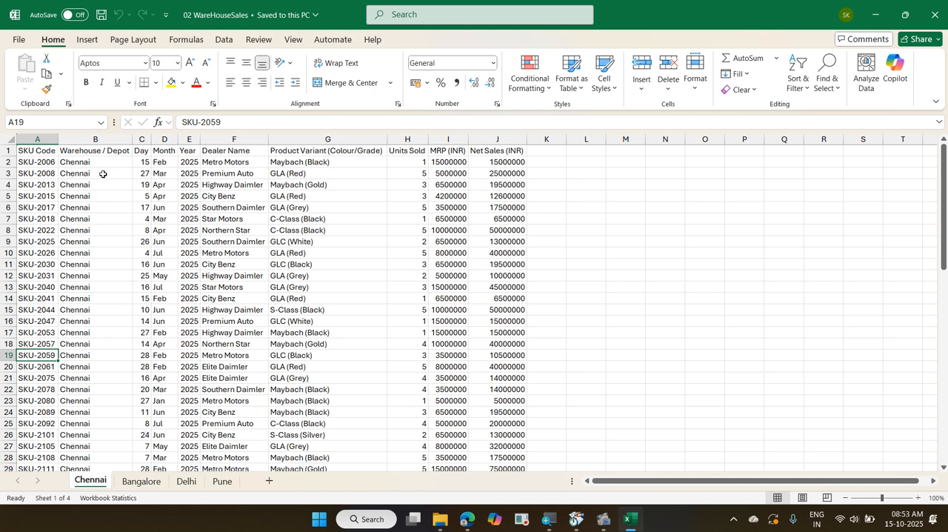
key("ctrl+Down")
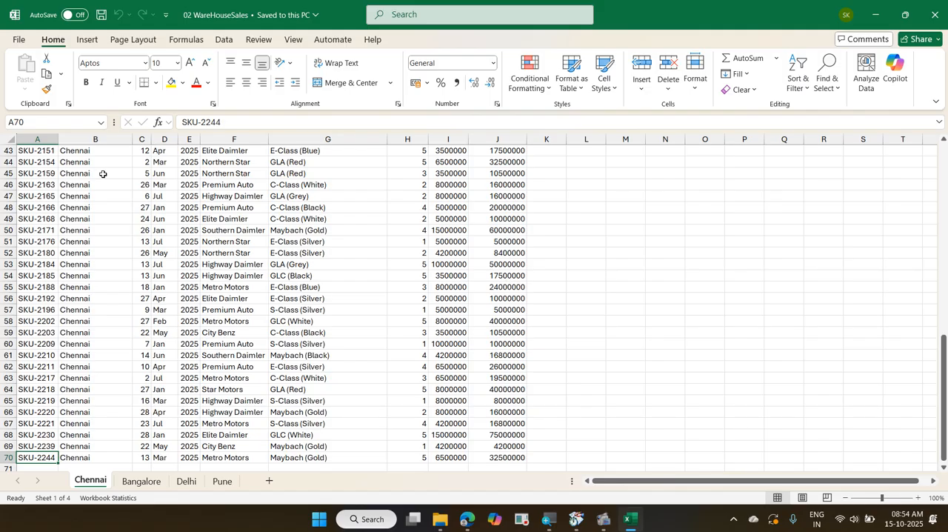
key("ctrl+Home")
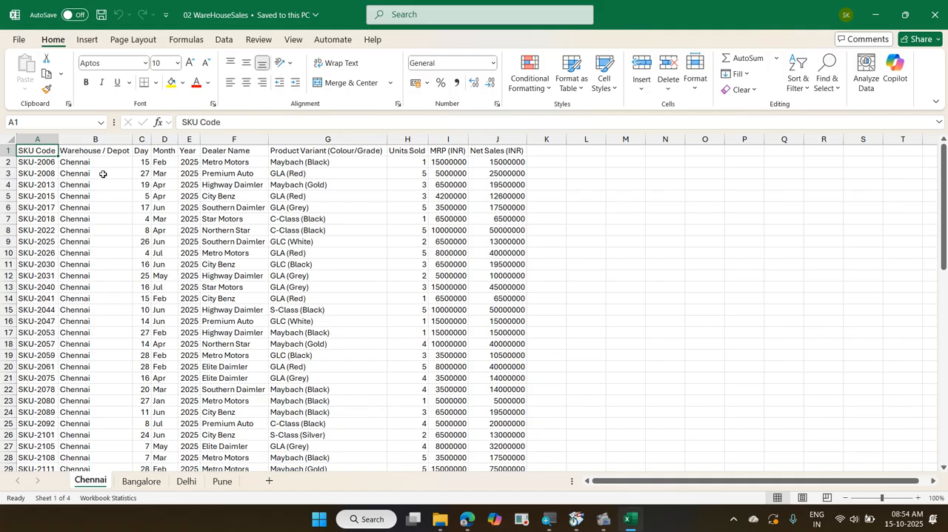
Close the 02 WareHouseSales workbook and minimize Excel to return to the file folder
key("ctrl+w")
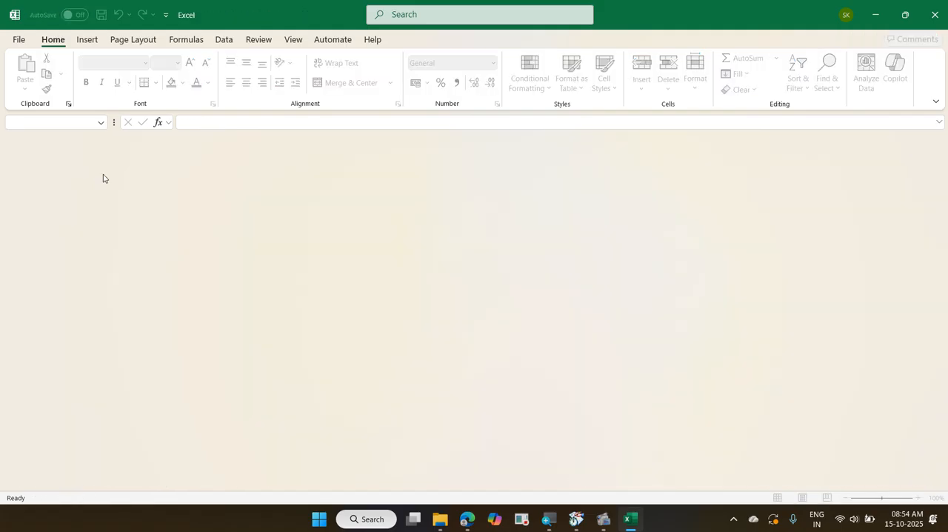
left_click(875, 13)
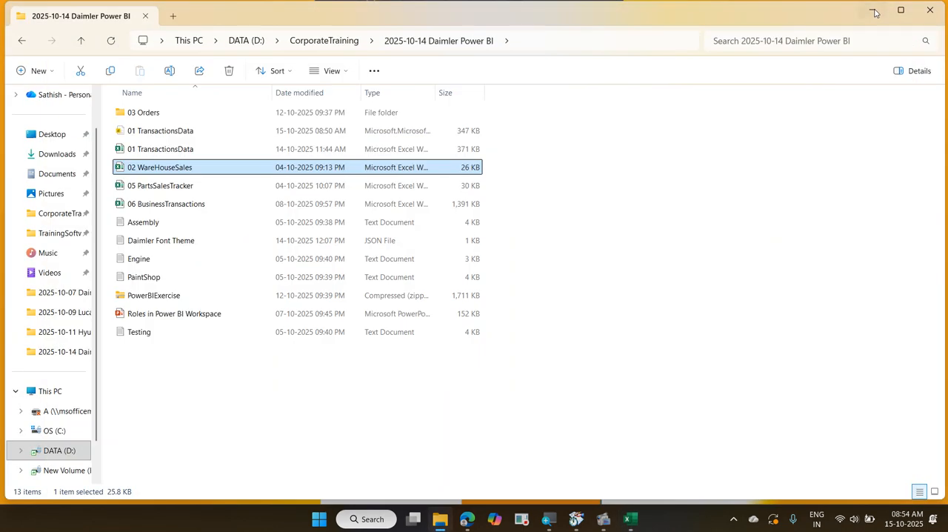
Minimize the file folder window and launch Power BI Desktop
left_click(875, 14)
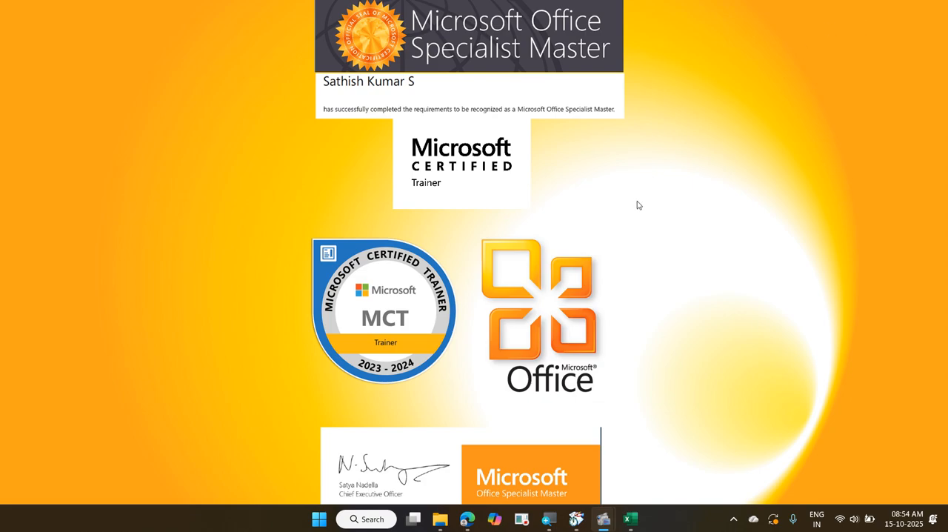
left_click(319, 519)
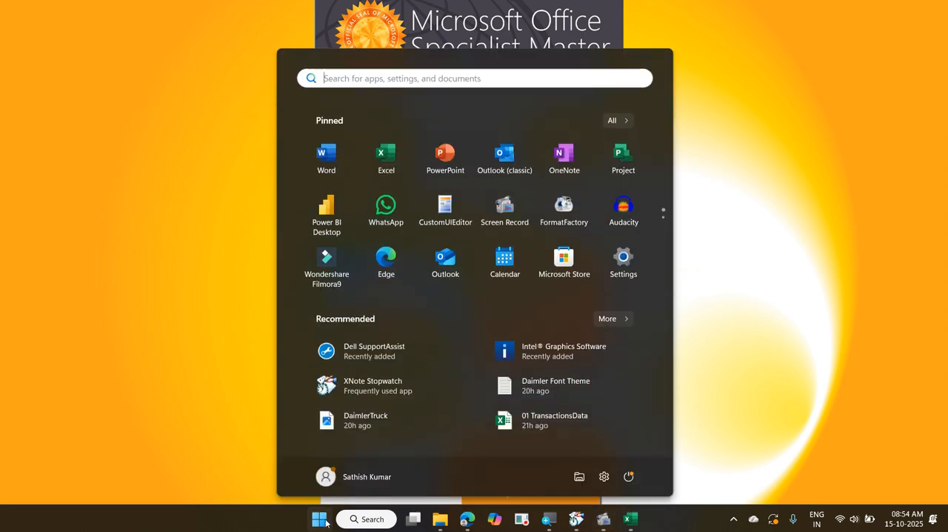
left_click(328, 222)
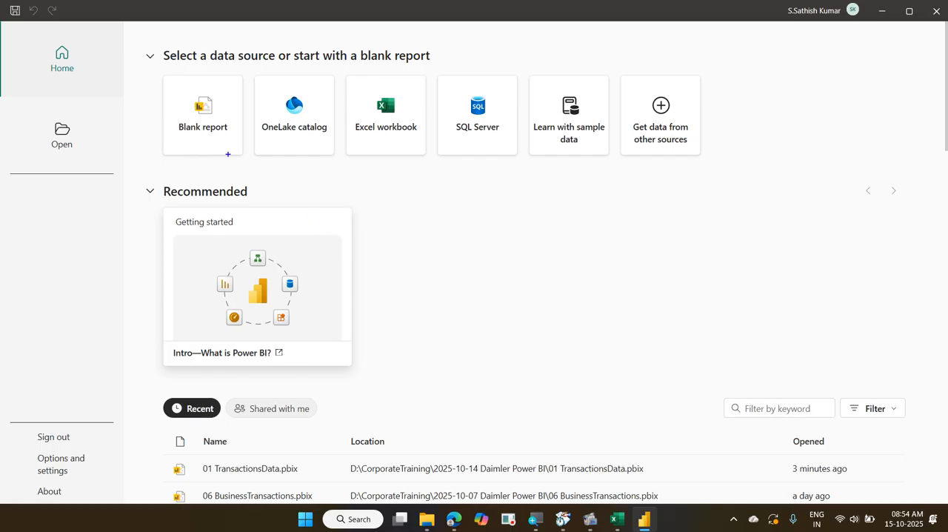
mouse_move(154, 70)
left_mouse_down()
mouse_move(159, 85)
mouse_move(444, 166)
mouse_move(709, 166)
left_mouse_up()
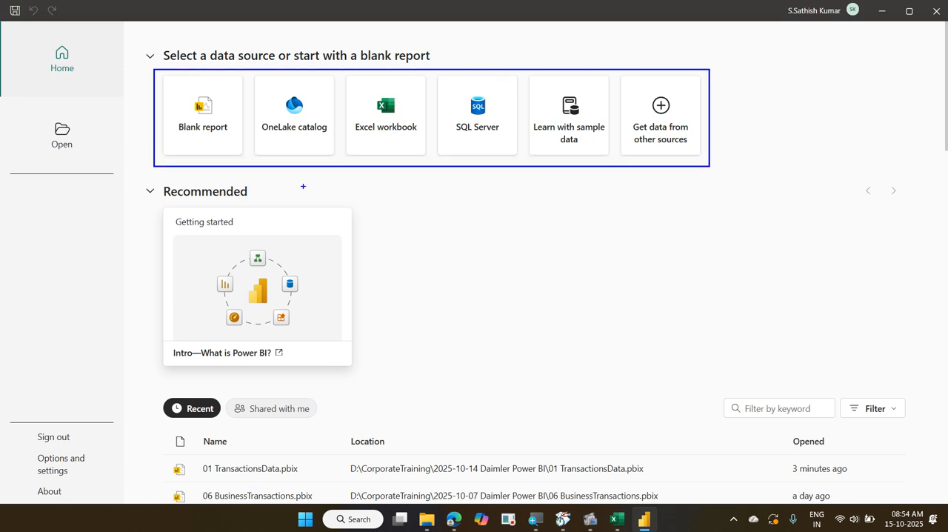
left_click_drag(219, 96, 261, 71)
left_click_drag(345, 81, 426, 150)
mouse_move(406, 103)
left_mouse_down()
mouse_move(416, 107)
mouse_move(508, 52)
left_mouse_up()
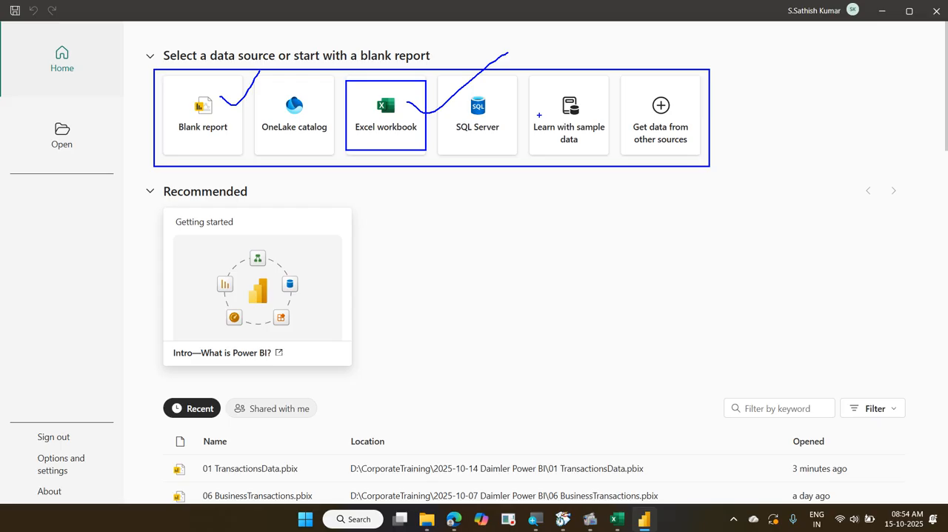
key("Escape")
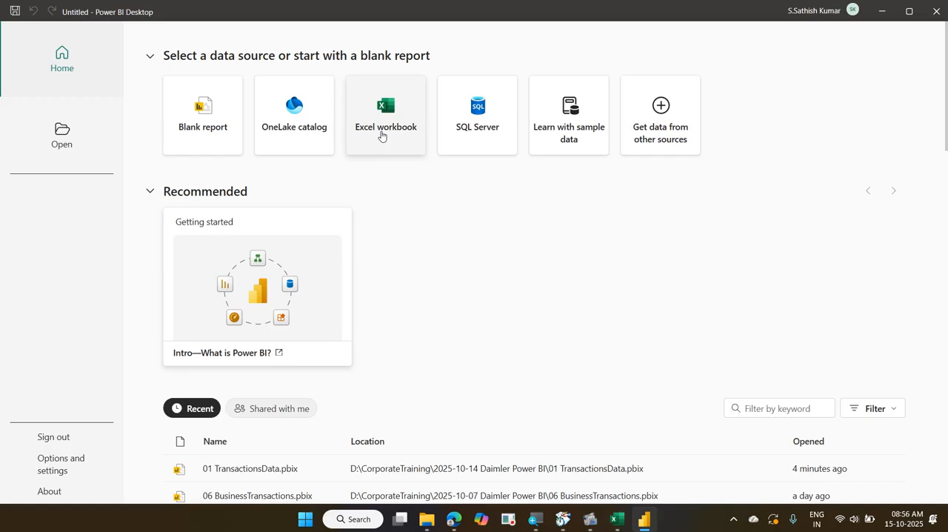
Connect to the 02 WareHouseSales Excel workbook and select its Bangalore, Chennai, Delhi and Pune sheets for import
left_click(381, 135)
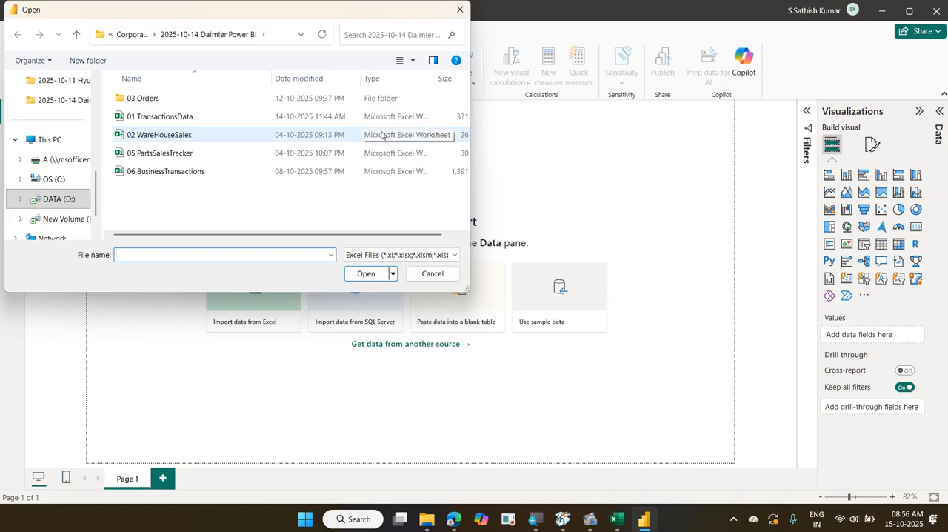
left_click(232, 142)
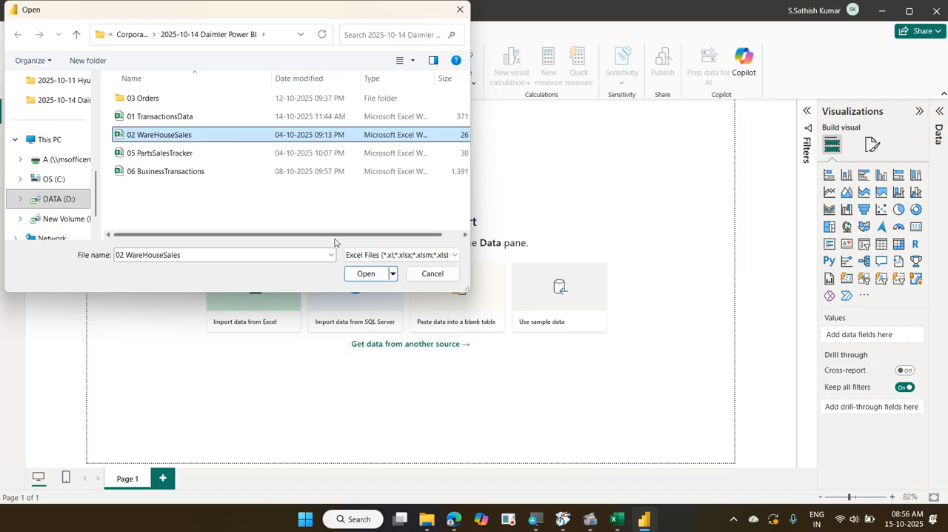
left_click(358, 274)
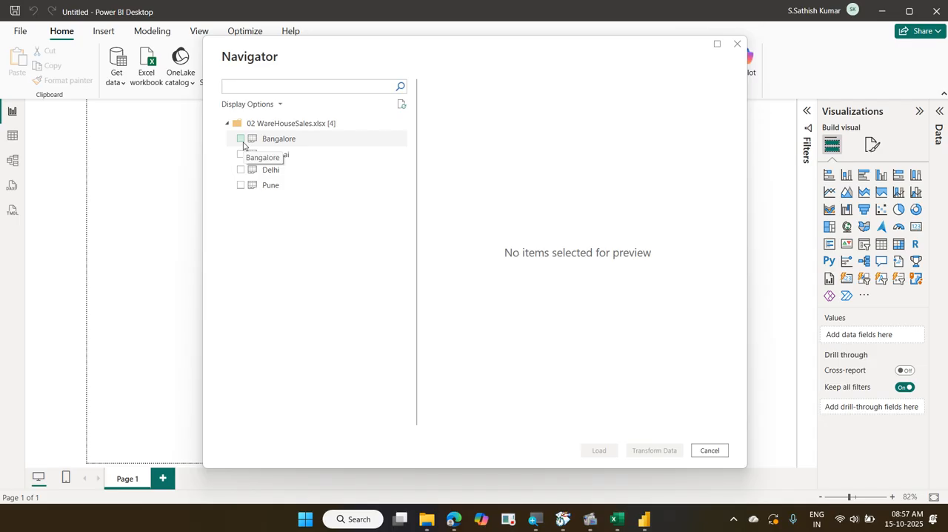
left_click(283, 140)
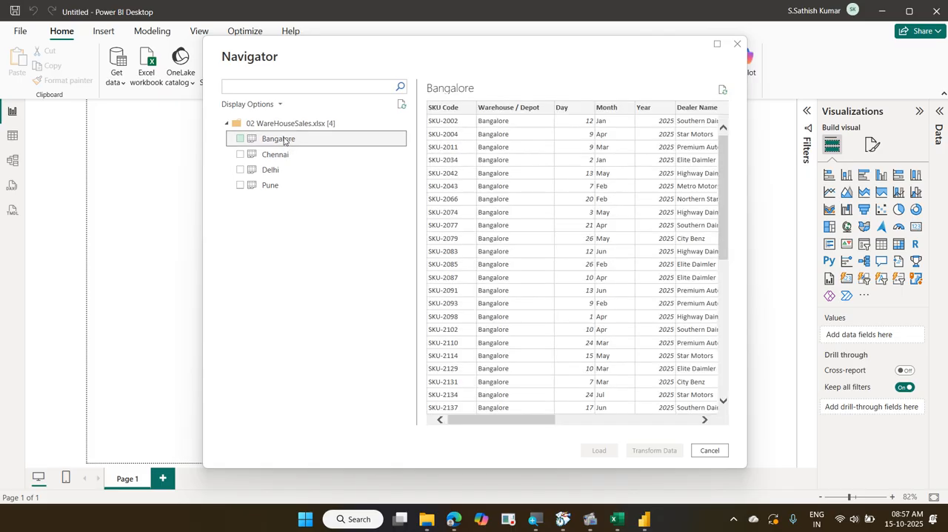
left_click(297, 186, "shift")
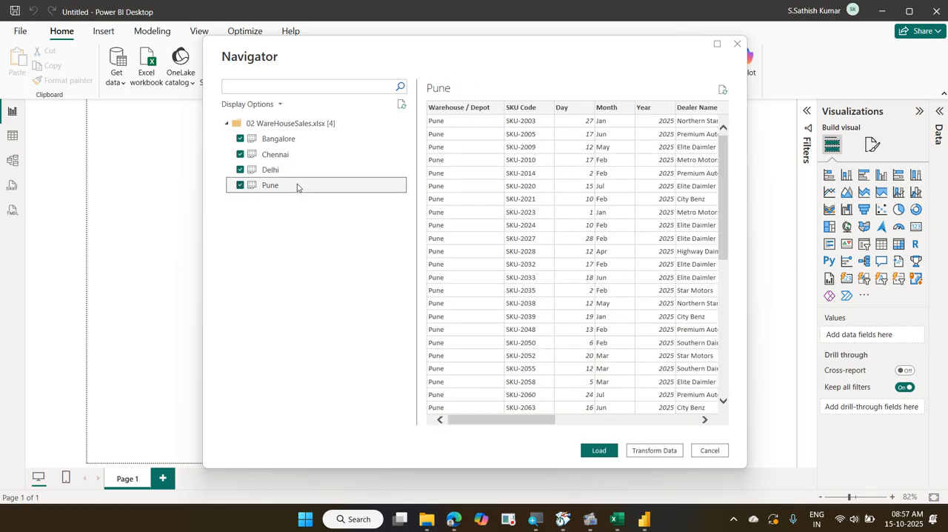
Clear the import selection of all four city sheets
left_click(240, 185)
left_click(240, 170)
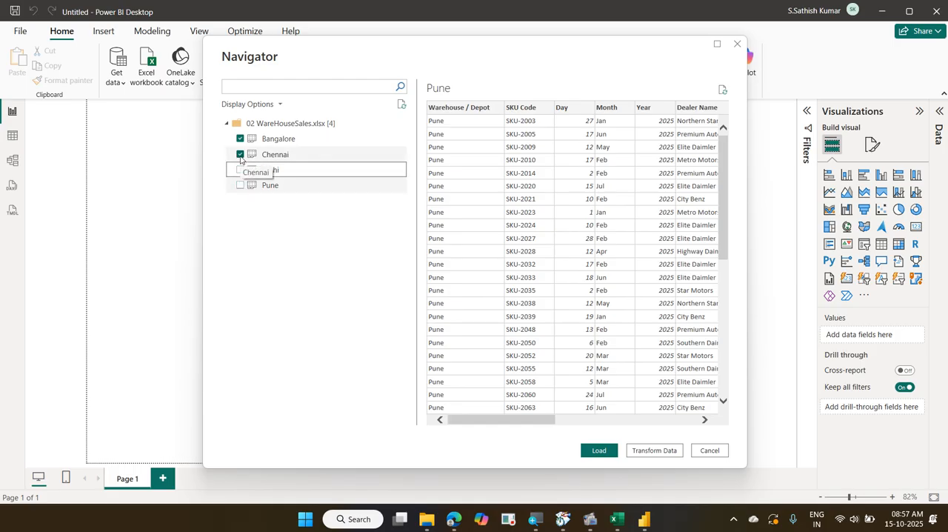
left_click(240, 155)
left_click(240, 140)
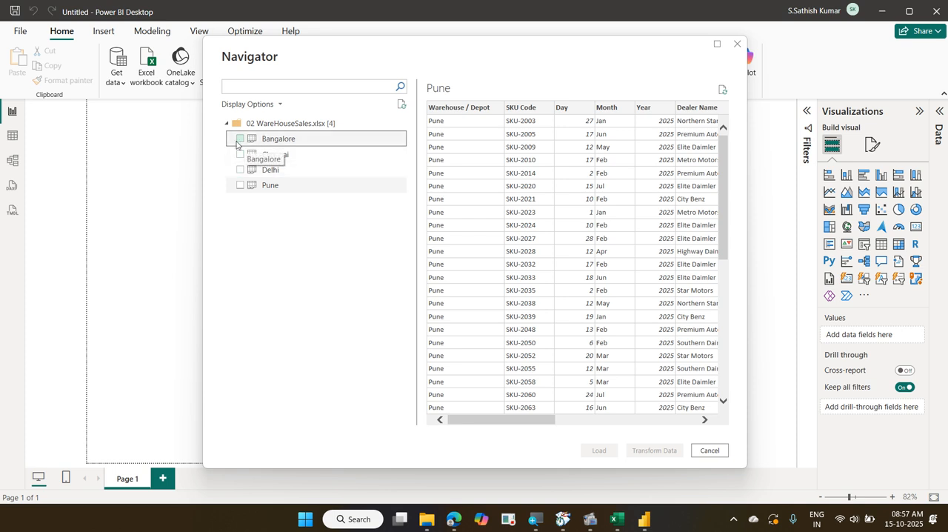
Try selecting the Bangalore, Chennai and Delhi sheets one by one, and clear the selection again
left_click(239, 140)
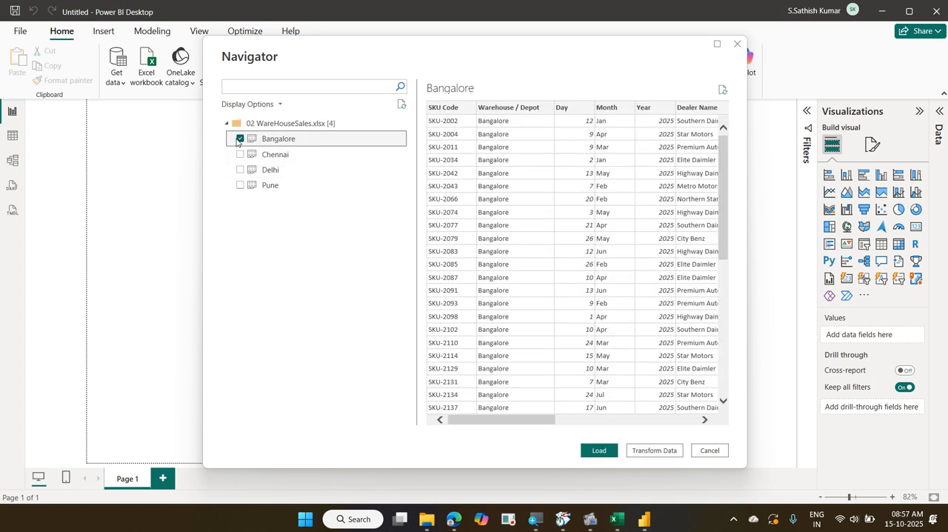
left_click(240, 154)
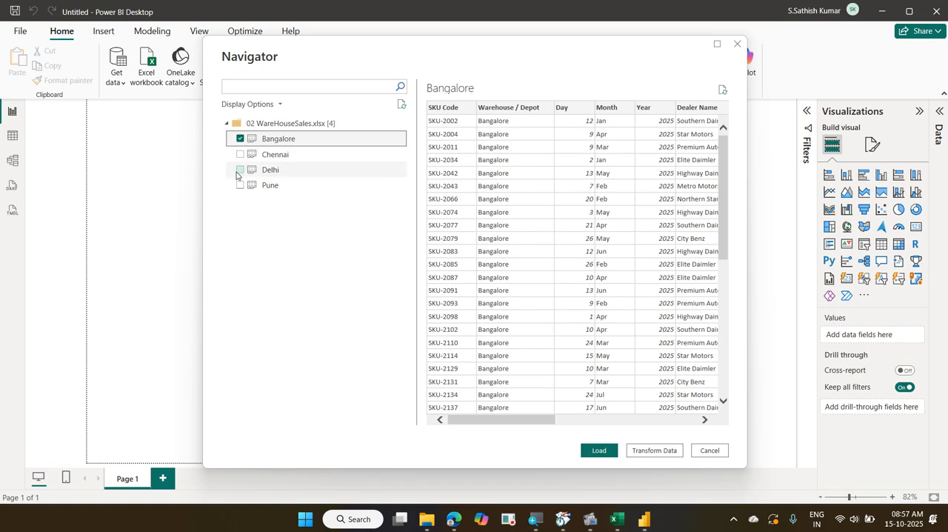
left_click(239, 170)
left_click(252, 185)
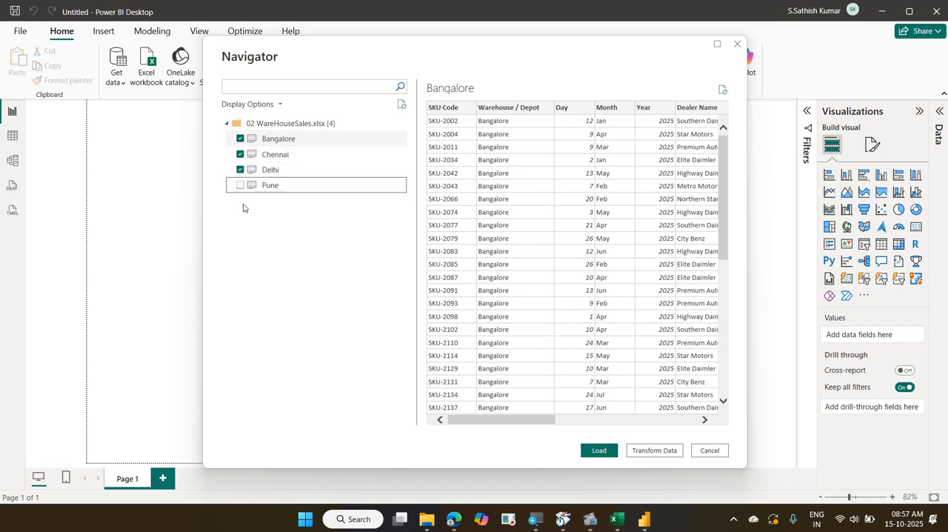
left_click(243, 170)
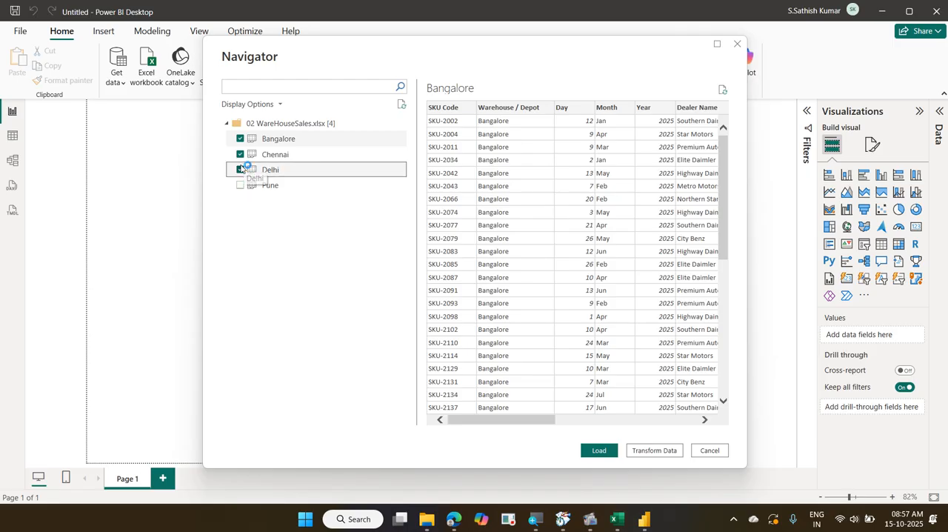
left_click(240, 170)
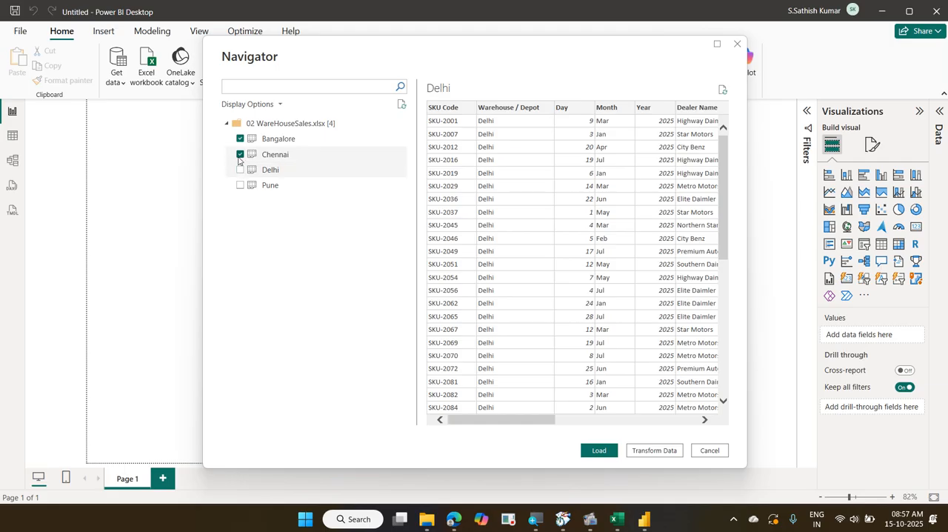
left_click(240, 154)
left_click(240, 139)
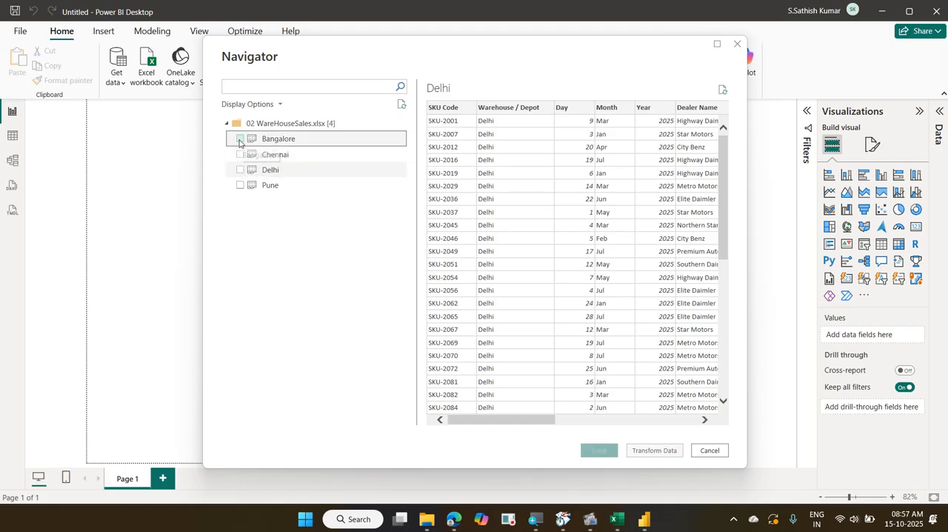
Reselect all four sheets together and open the whole 02 WareHouseSales.xlsx workbook in Power Query Editor
left_click(305, 142)
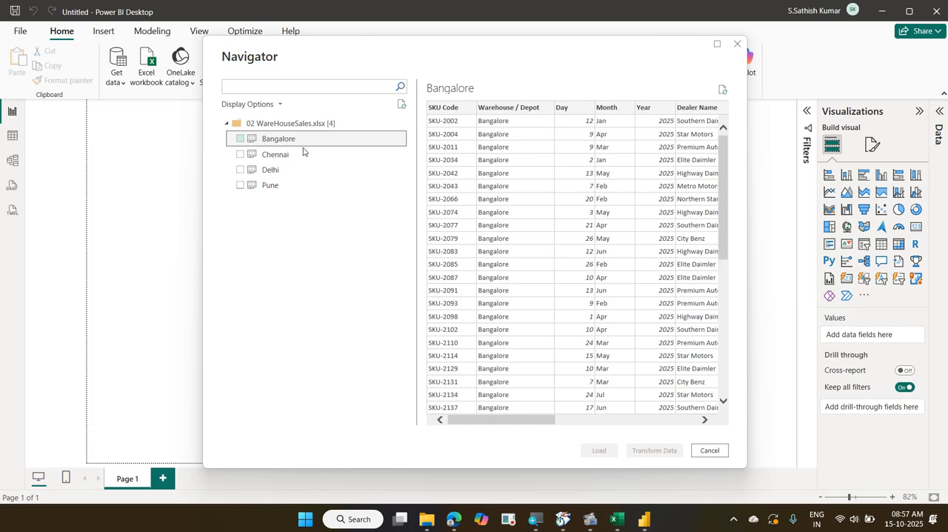
left_click(307, 186, "shift")
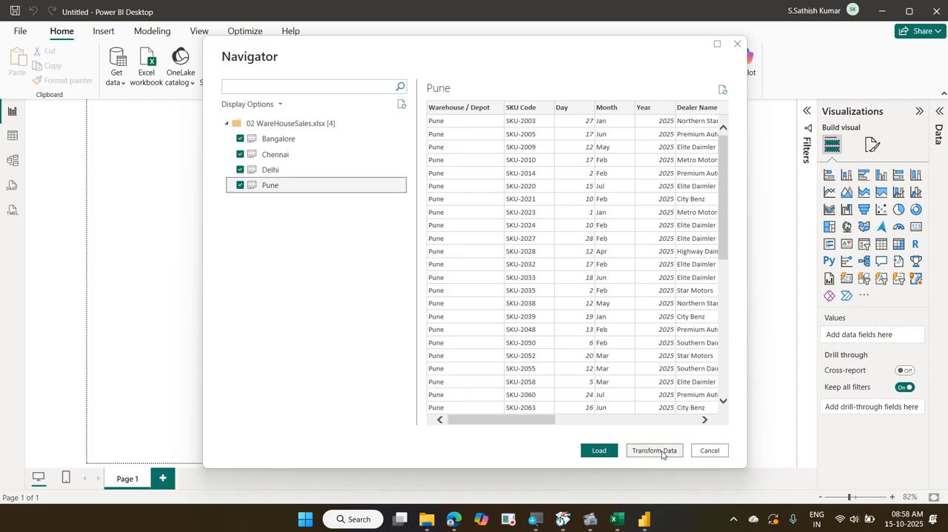
left_click(302, 124)
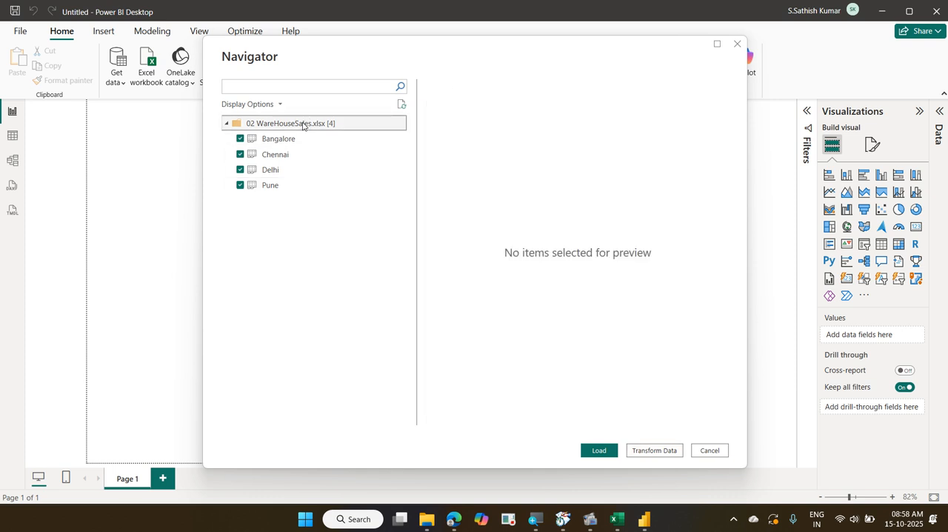
right_click(302, 126)
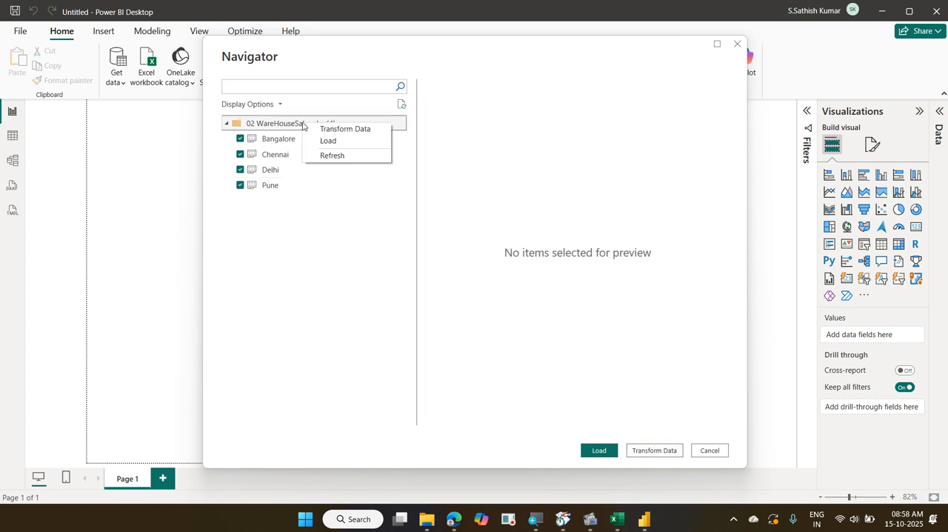
left_click(327, 140)
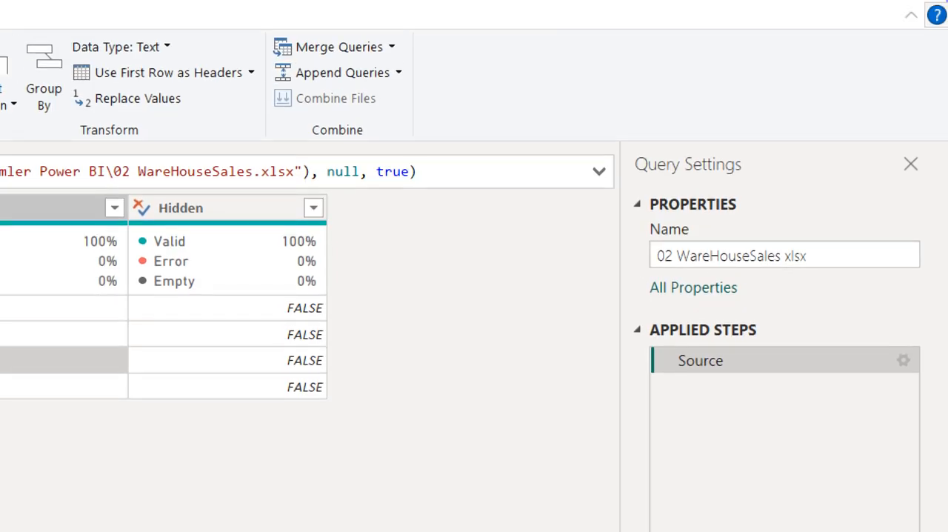
Close Power Query Editor without applying the changes and discard the pending 02 WareHouseSales xlsx query
left_click(919, 7)
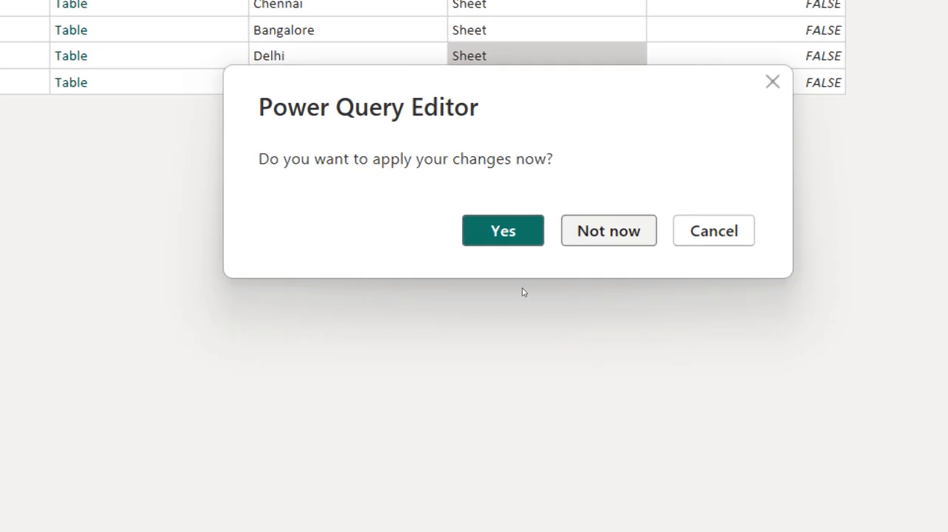
left_click(765, 379)
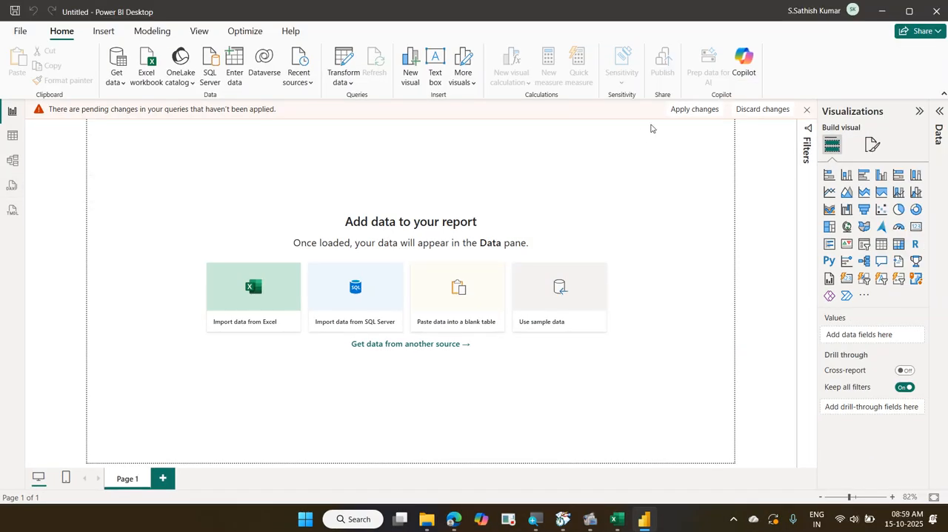
left_click(753, 108)
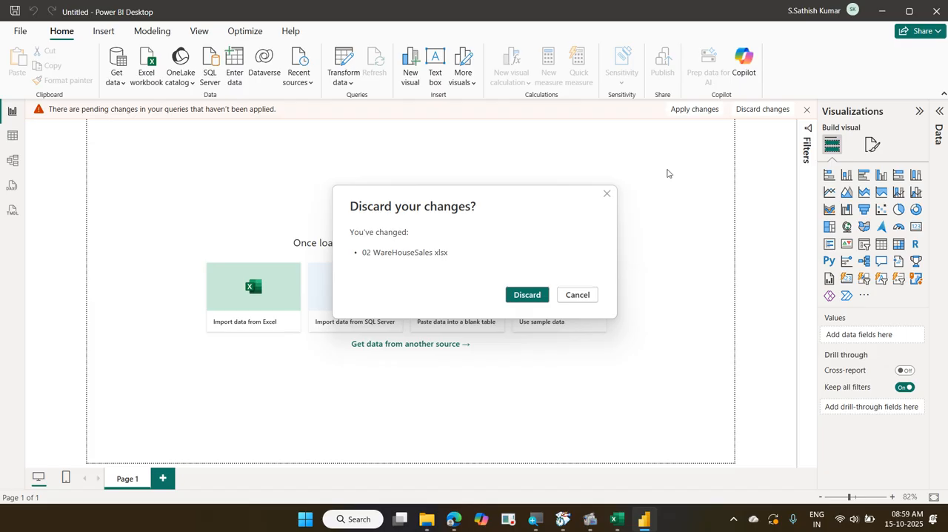
left_click(536, 300)
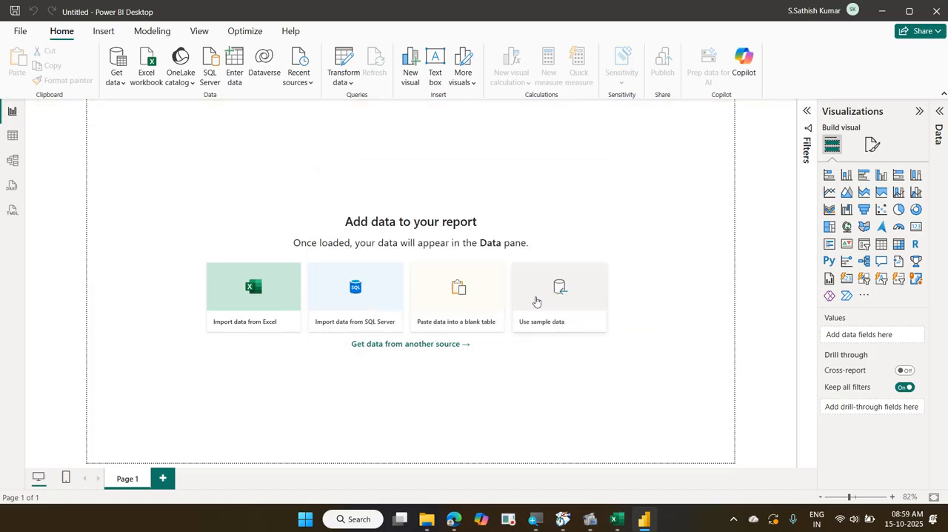
Connect to the 02 WareHouseSales Excel workbook again as a data source
left_click(150, 75)
left_click(174, 140)
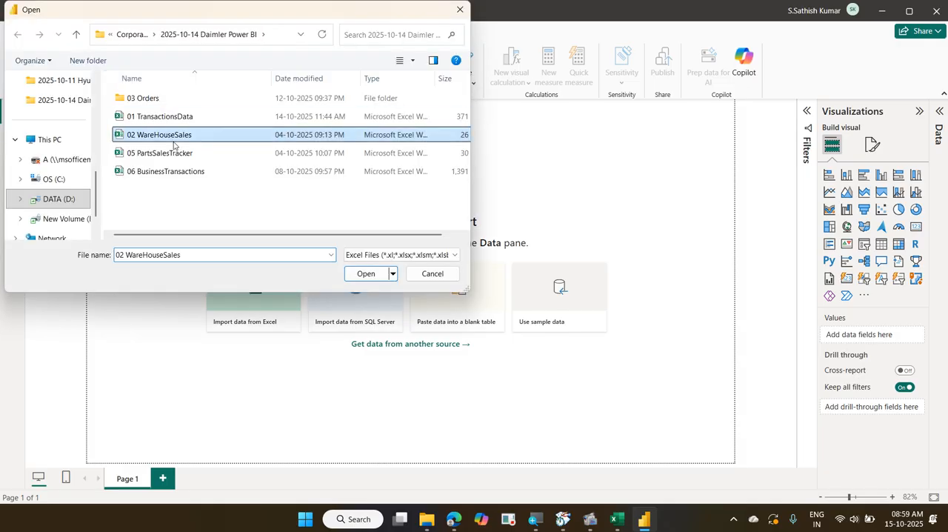
left_click(366, 273)
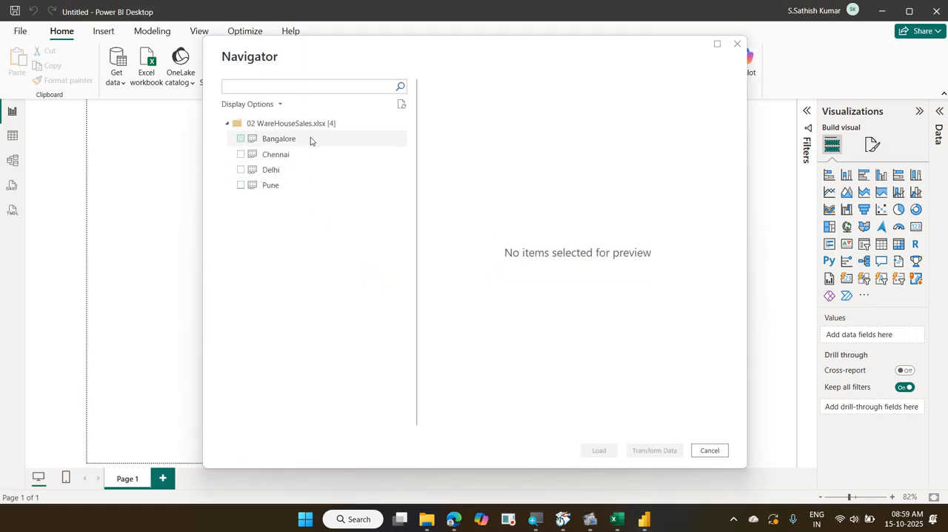
Select the Bangalore, Chennai, Delhi and Pune sheets and open them for transformation in Power Query Editor
left_click(310, 140)
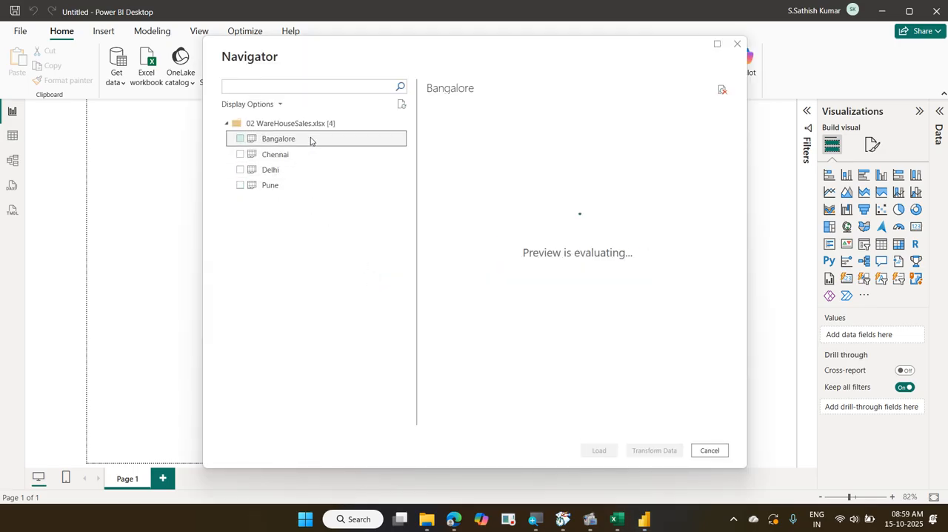
left_click(318, 185, "shift")
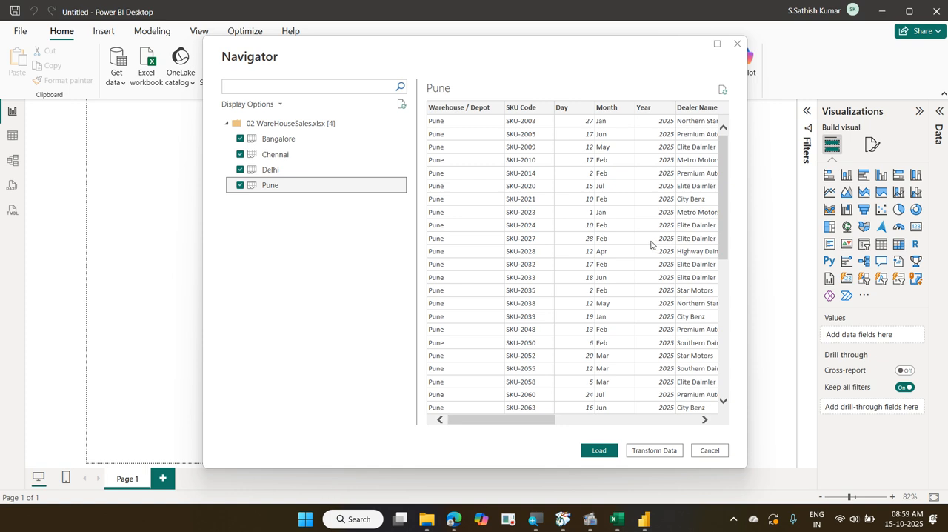
left_click(644, 450)
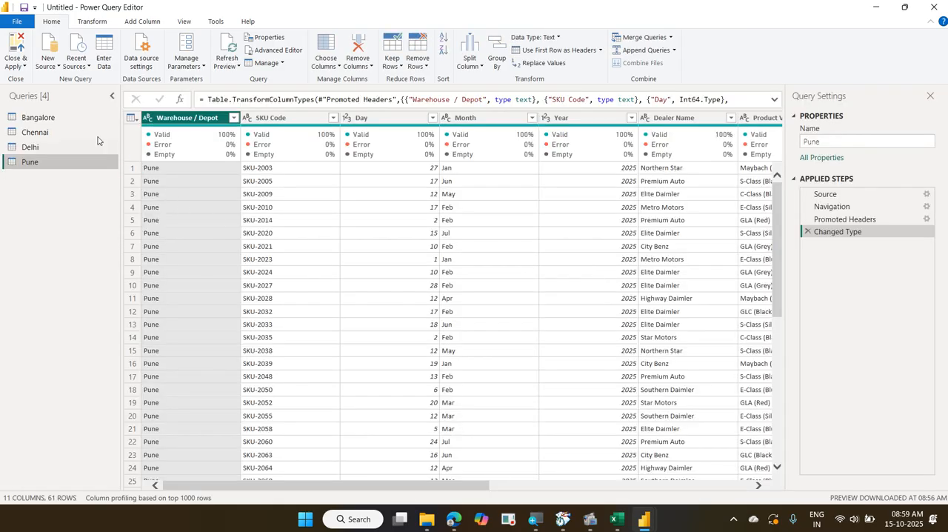
Review the data of the Bangalore, Chennai, Delhi and Pune queries in turn
left_click(77, 118)
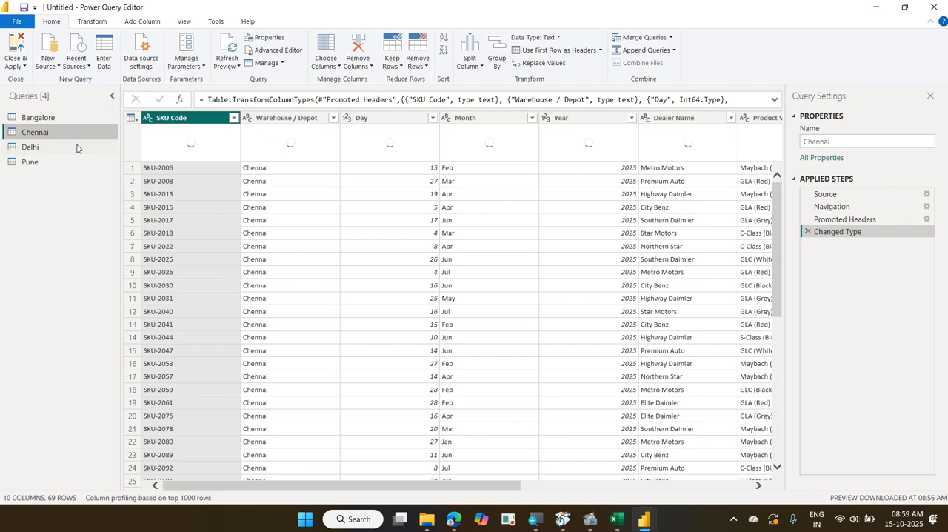
left_click(78, 146)
left_click(80, 163)
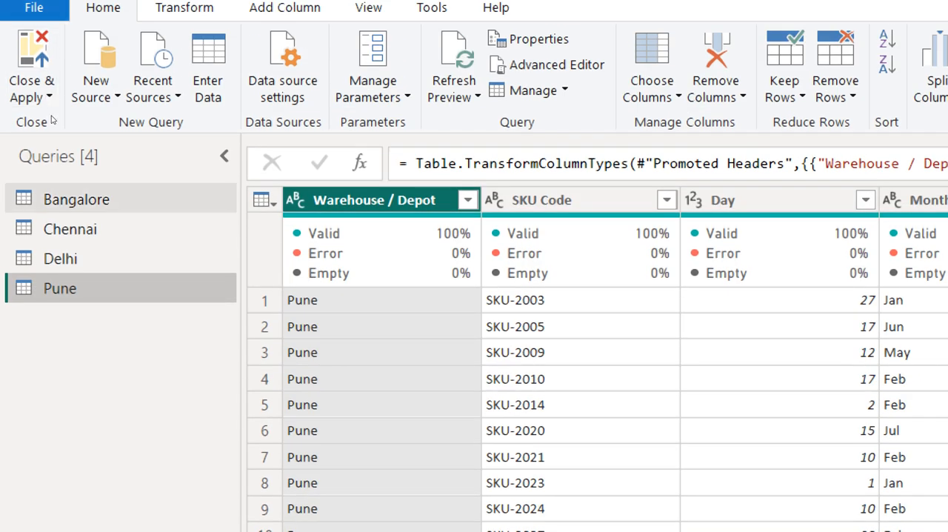
Compare the column layouts of the Bangalore, Chennai and Delhi queries
left_click(104, 200)
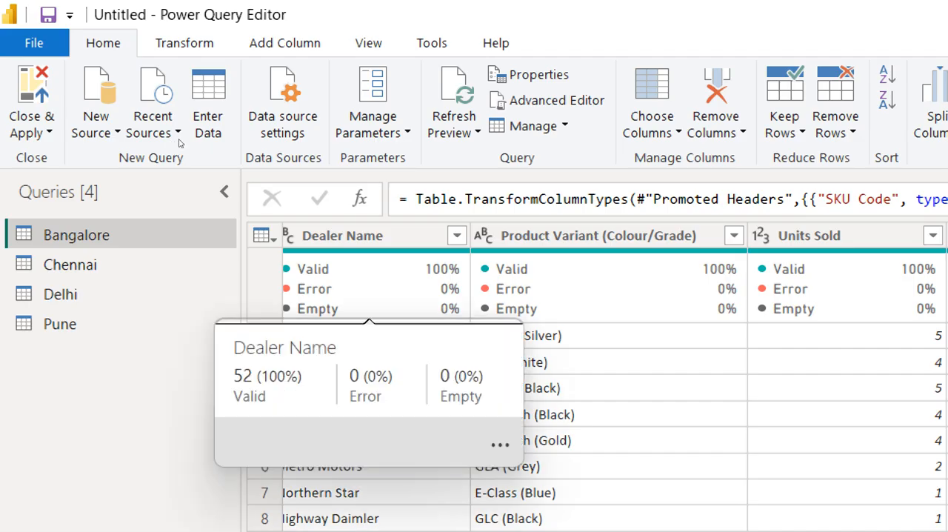
left_click(368, 42)
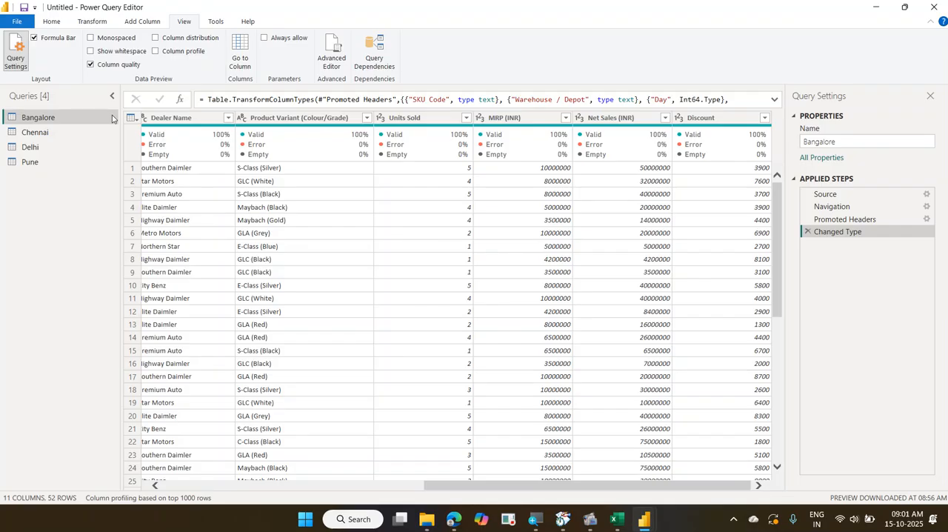
left_click(85, 132)
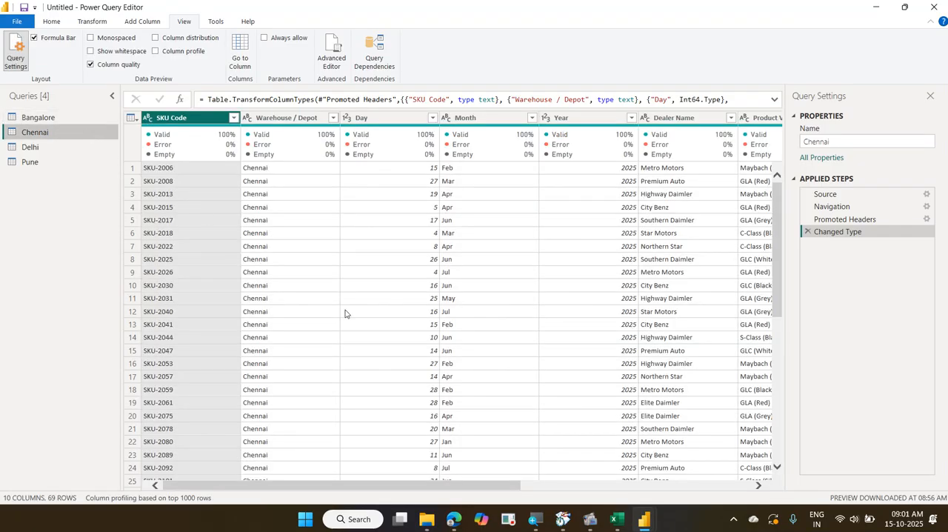
left_click_drag(518, 486, 800, 485)
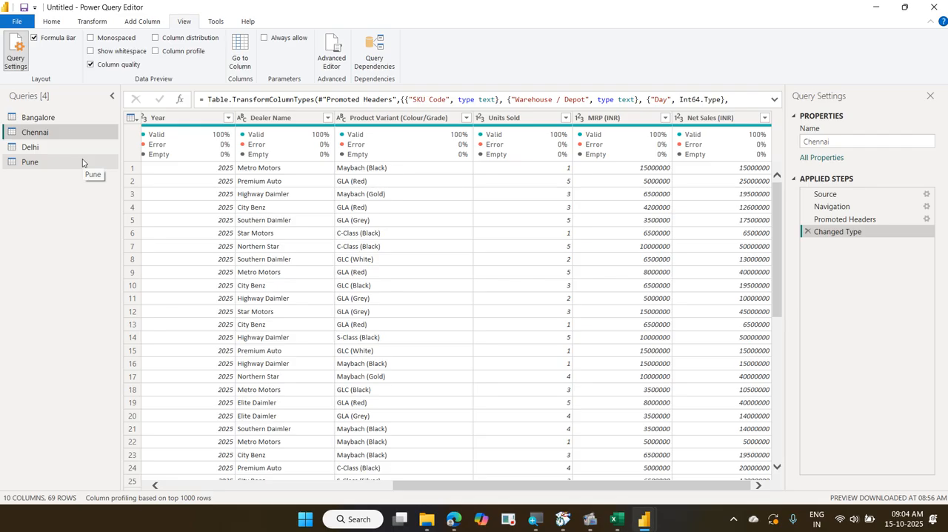
left_click(76, 118)
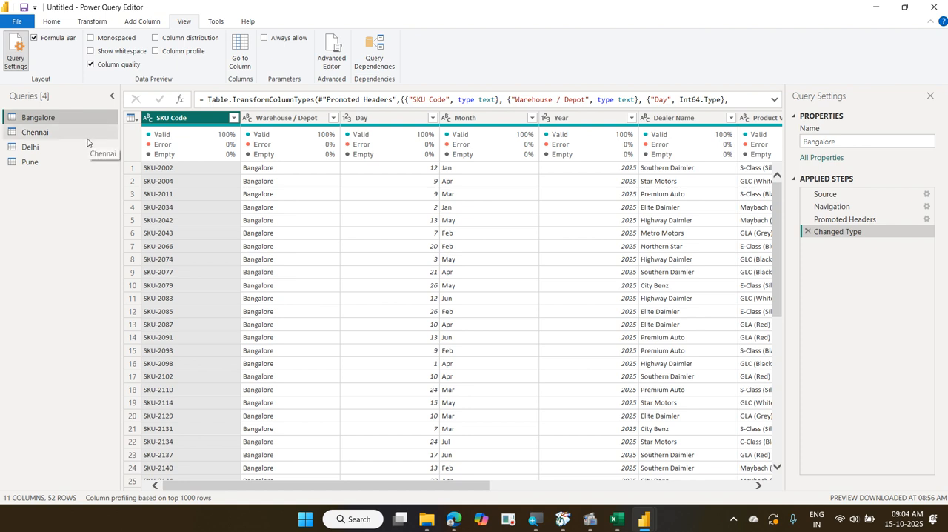
left_click(87, 133)
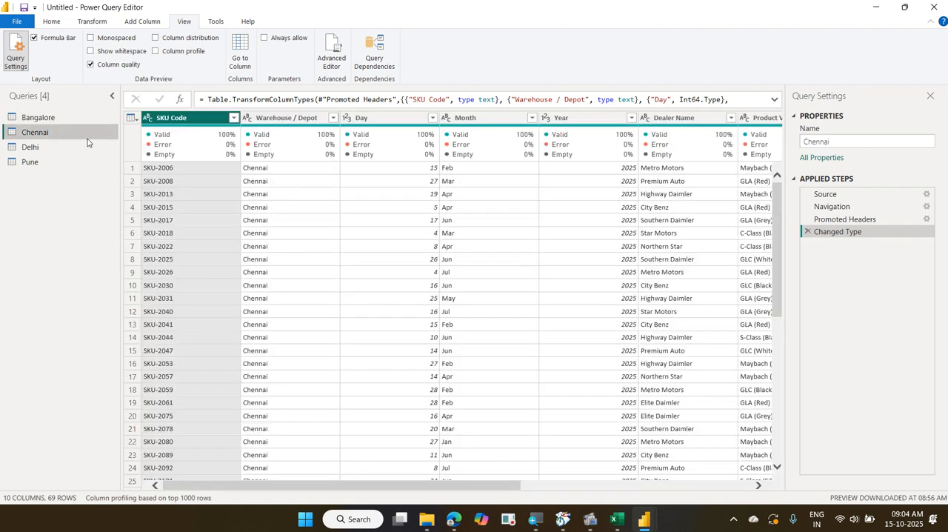
left_click(88, 148)
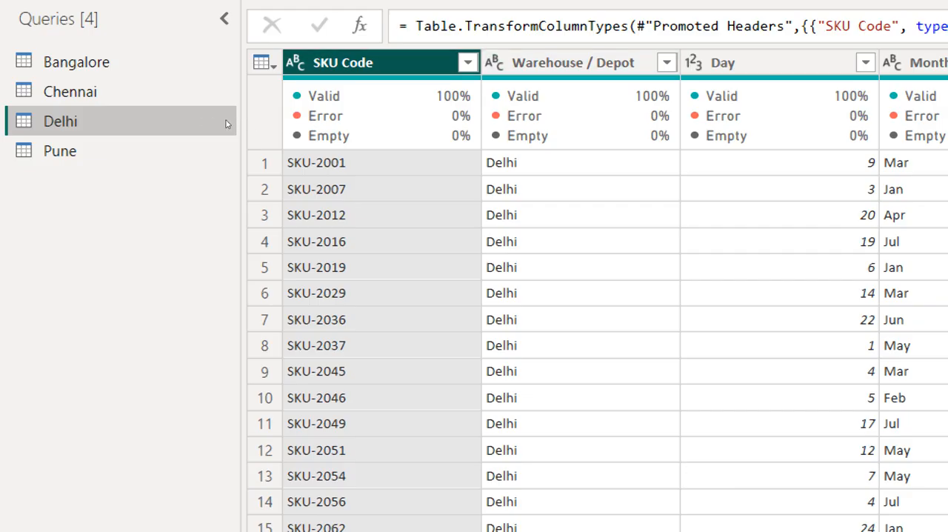
Base the Delhi query's column profiling on the entire data set
left_click(468, 63)
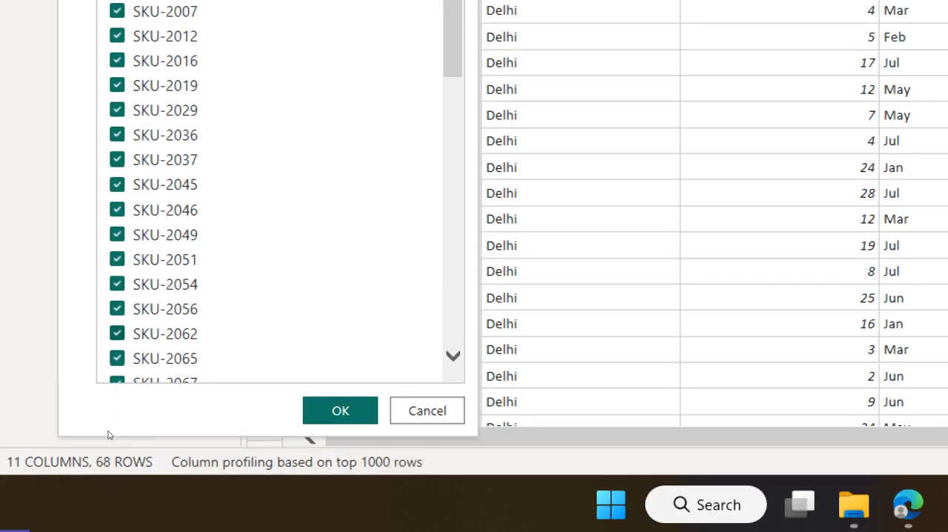
scroll(222, 325, "down", 3)
scroll(111, 428, "down", 5)
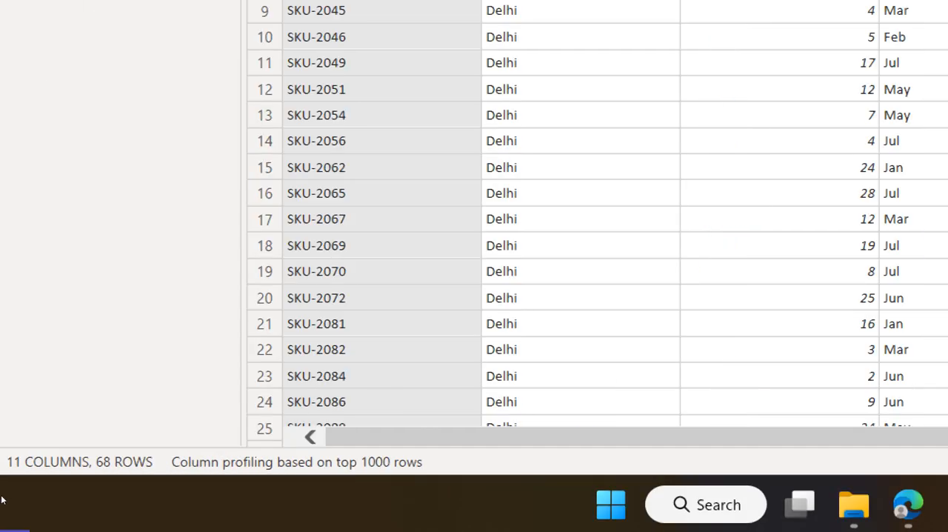
left_click(189, 462)
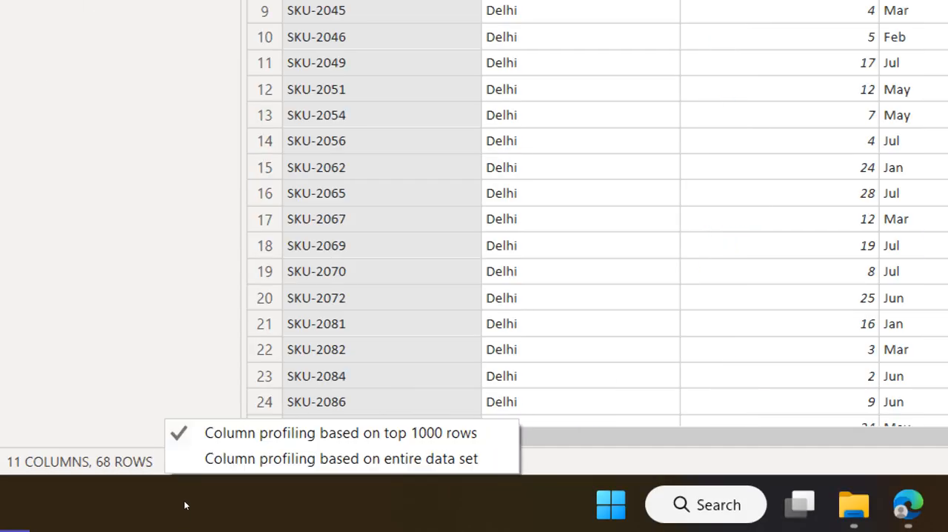
left_click(208, 459)
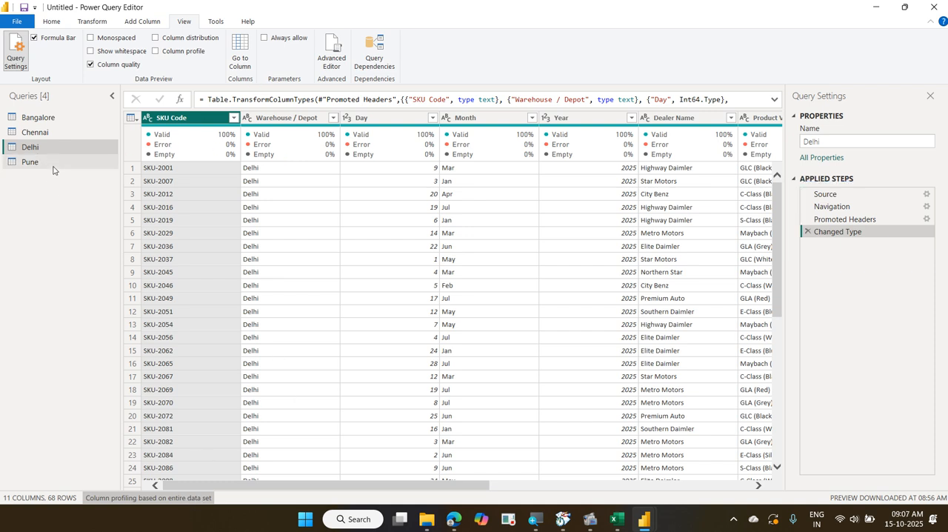
Examine the columns of the Pune query and the commands available for combining queries
left_click(53, 166)
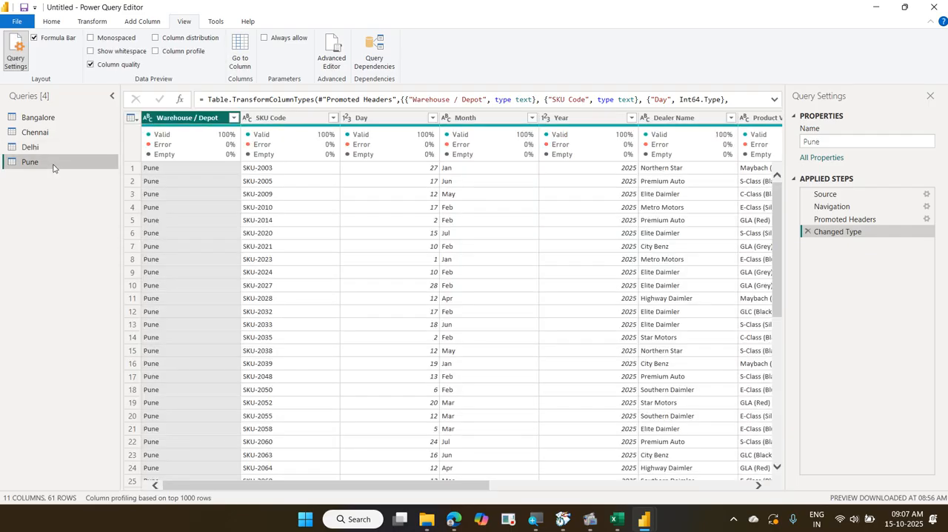
left_click_drag(473, 486, 838, 475)
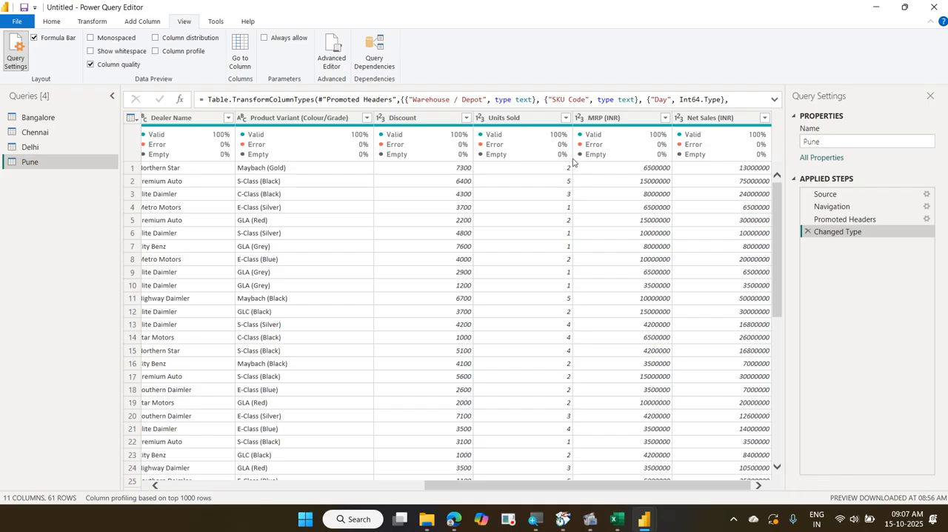
left_click(102, 24)
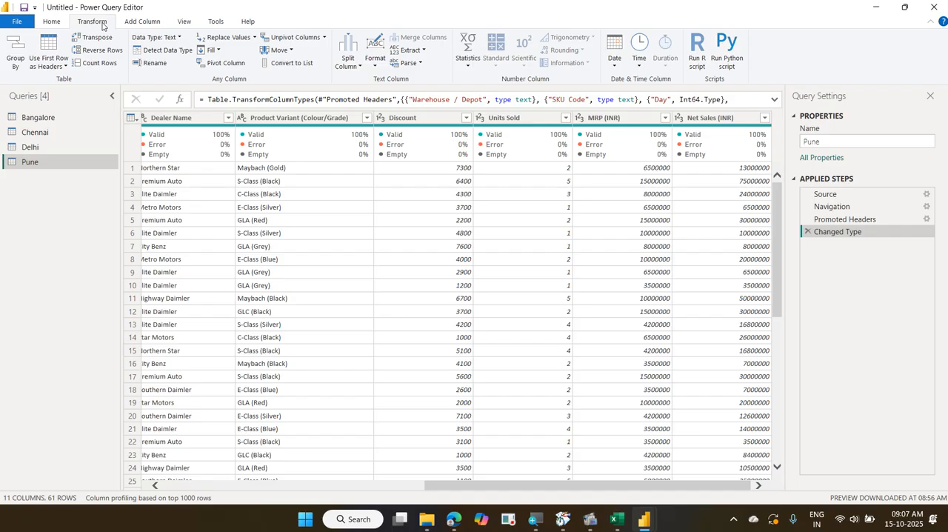
left_click(61, 25)
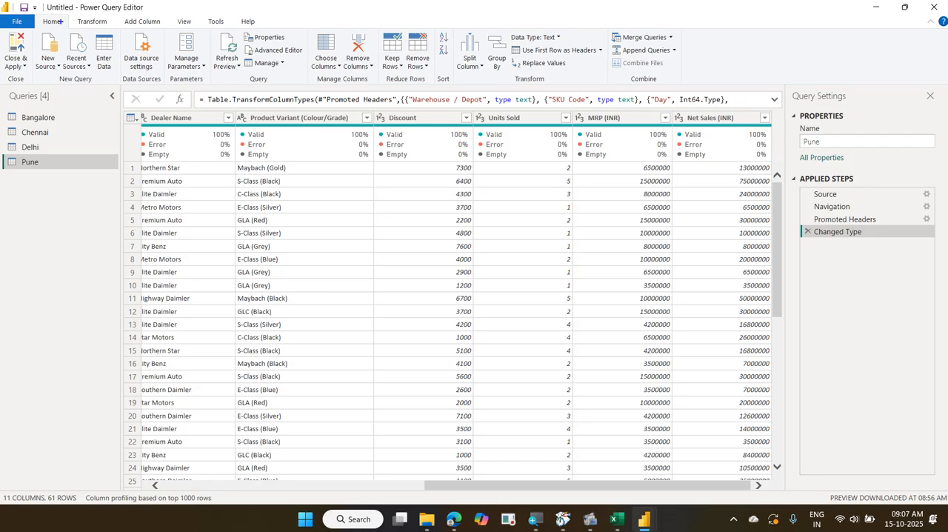
left_click_drag(600, 25, 683, 87)
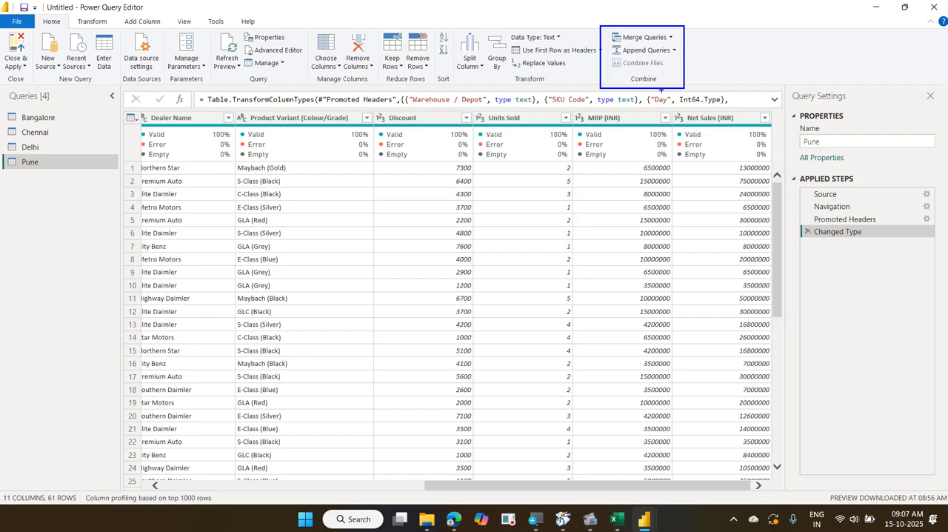
left_click_drag(607, 43, 676, 57)
key("Escape")
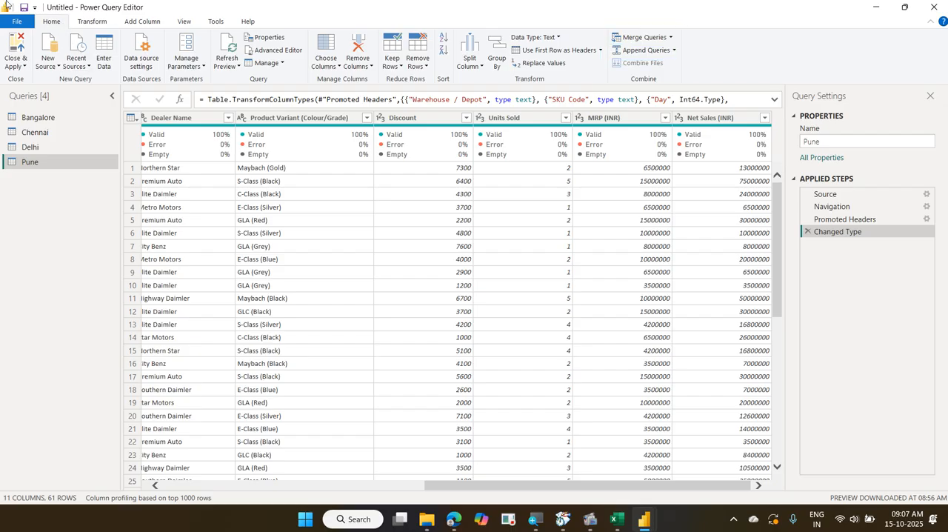
Examine the two append options, Append Queries and Append Queries as New
left_click(674, 50)
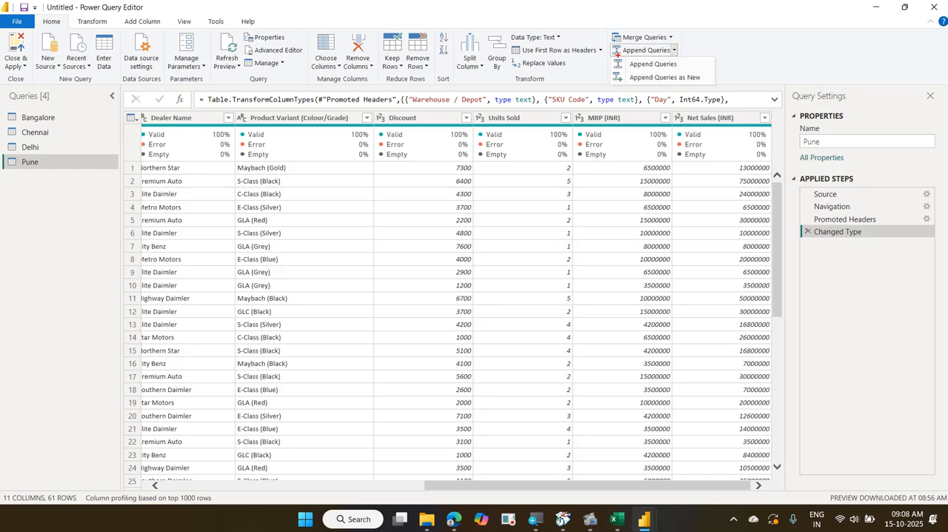
mouse_move(612, 56)
left_mouse_down()
mouse_move(656, 74)
mouse_move(699, 73)
left_mouse_up()
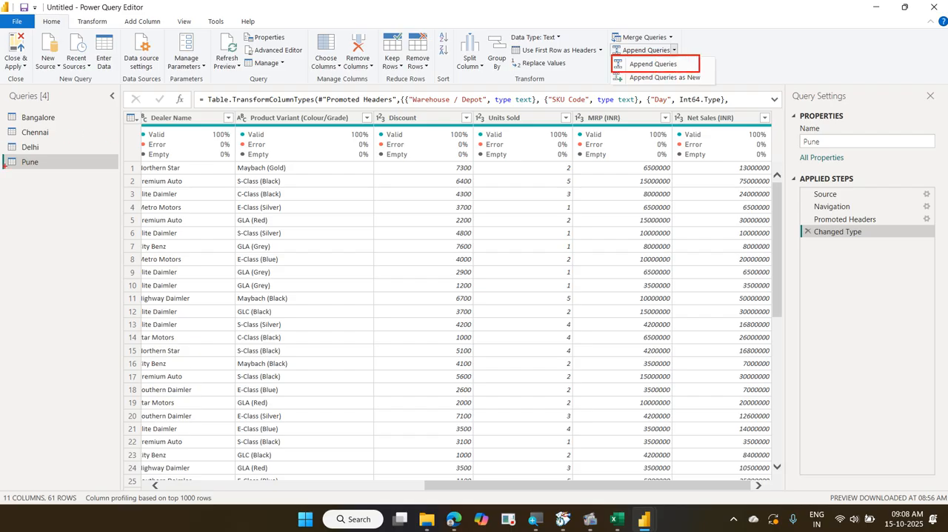
left_click_drag(2, 147, 119, 175)
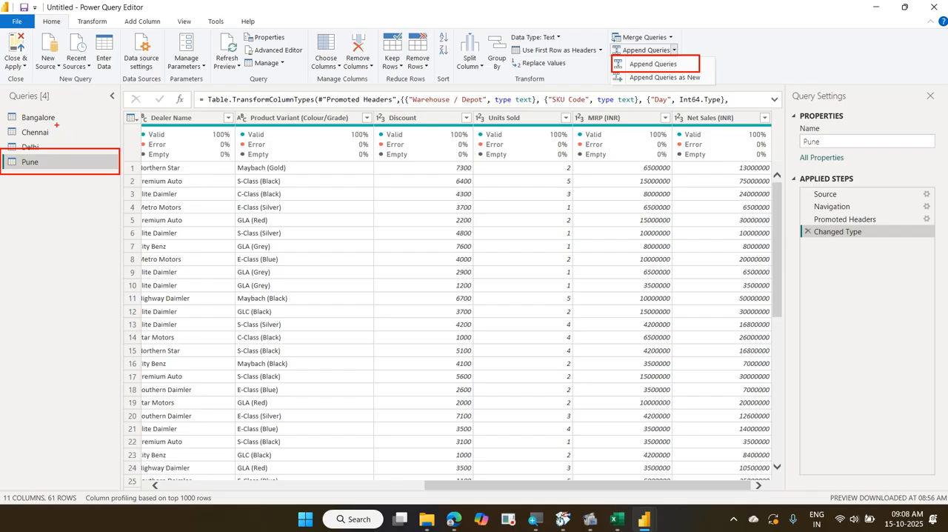
left_click_drag(56, 118, 83, 138)
mouse_move(51, 132)
left_mouse_down()
mouse_move(82, 141)
mouse_move(42, 152)
mouse_move(74, 142)
left_mouse_up()
left_click_drag(699, 63, 736, 36)
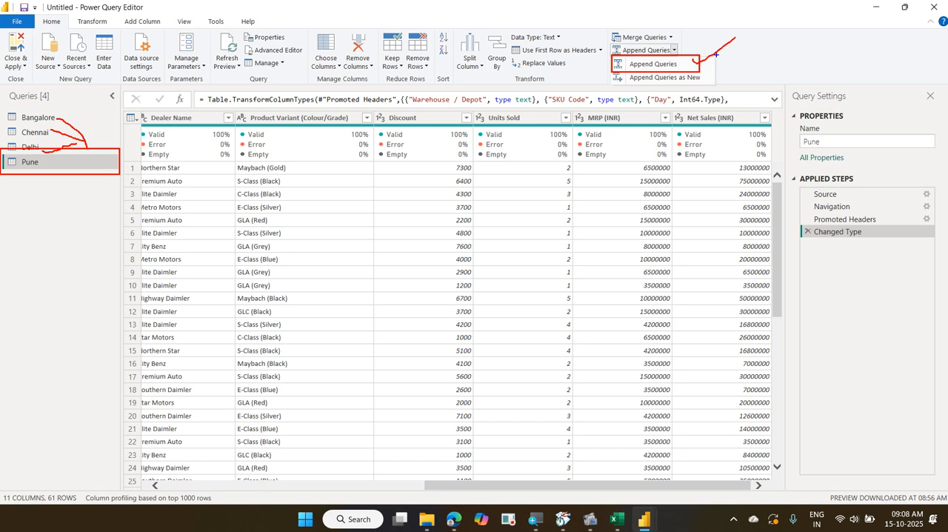
left_click_drag(611, 72, 713, 86)
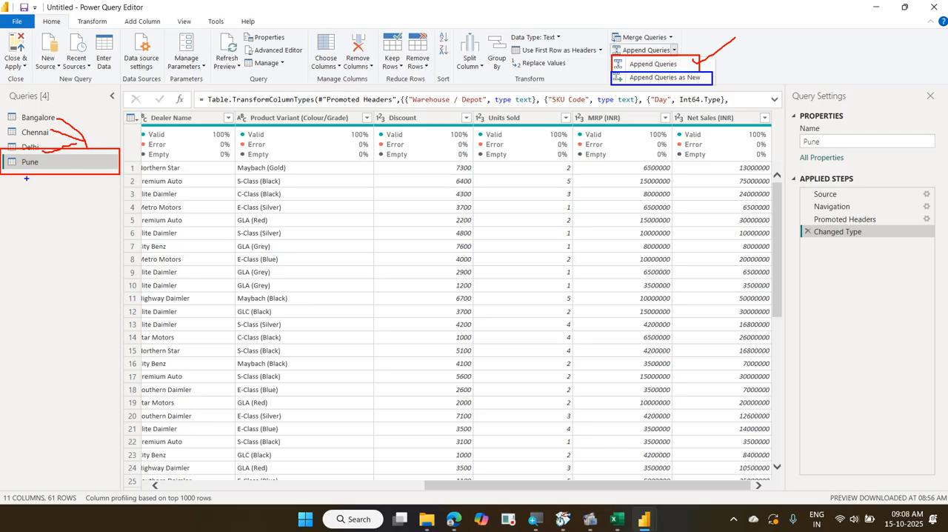
left_click_drag(5, 179, 116, 201)
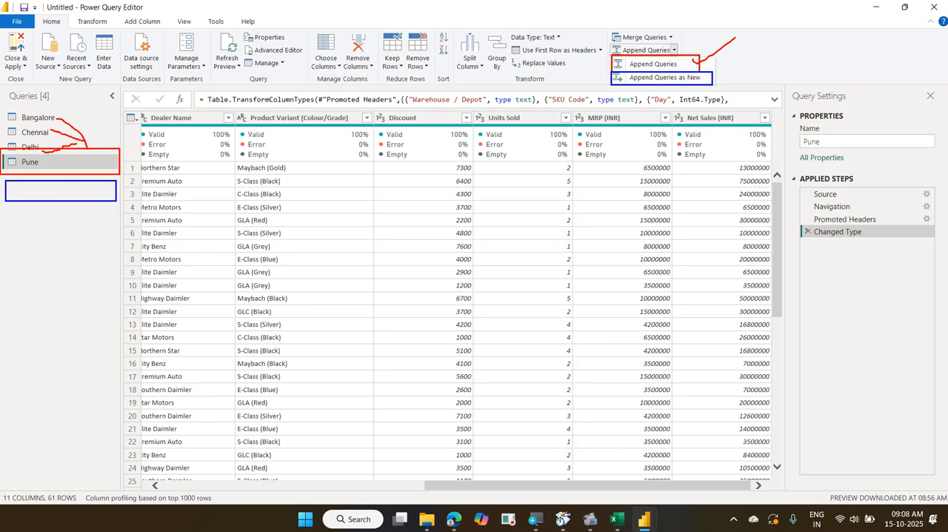
mouse_move(66, 117)
left_mouse_down()
mouse_move(58, 118)
mouse_move(83, 175)
left_mouse_up()
mouse_move(42, 131)
left_mouse_down()
mouse_move(79, 154)
mouse_move(95, 188)
mouse_move(141, 167)
left_mouse_up()
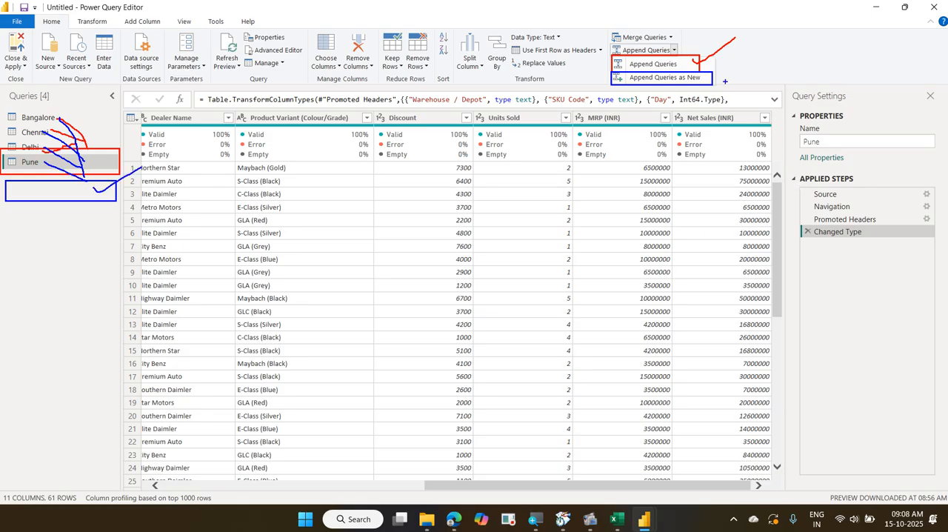
left_click_drag(712, 82, 742, 62)
key("Escape")
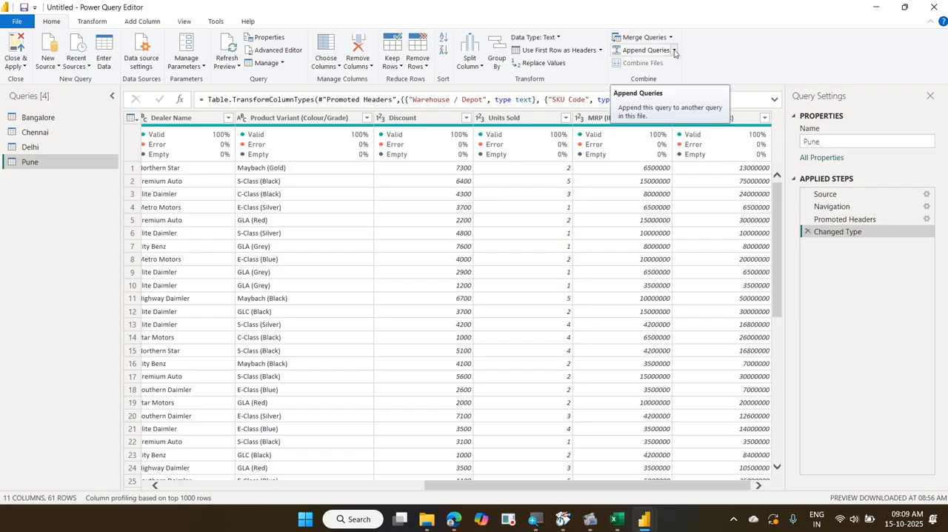
Start Append Queries as New for three or more tables and add Bangalore, Chennai, Delhi and Pune to the tables to append
left_click(674, 50)
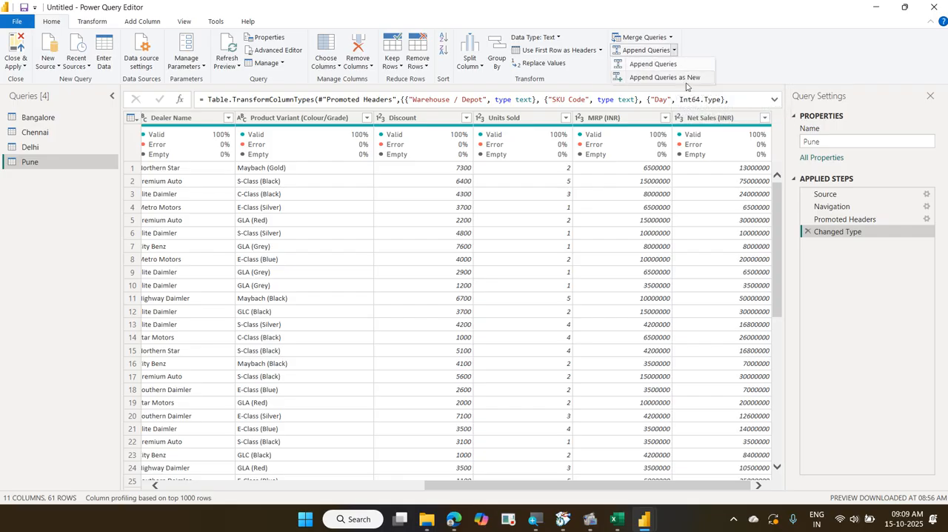
left_click(682, 77)
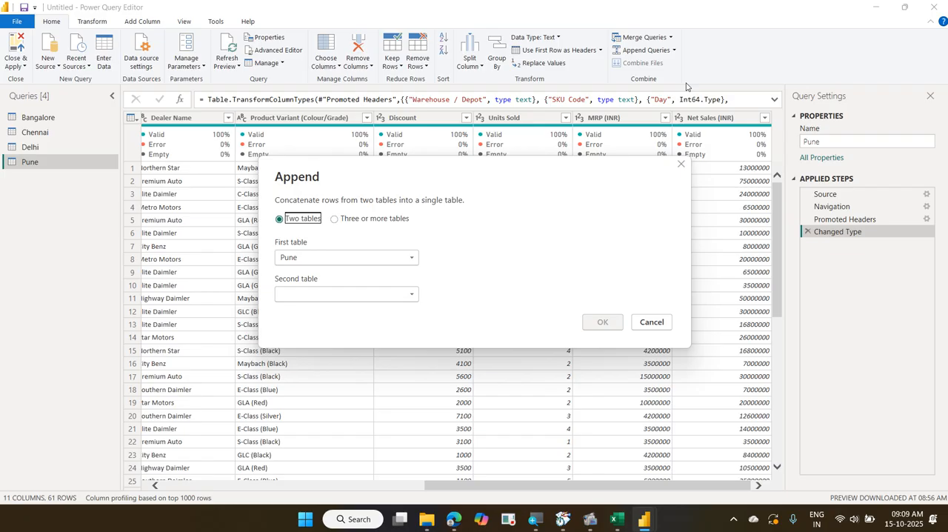
left_click(406, 219)
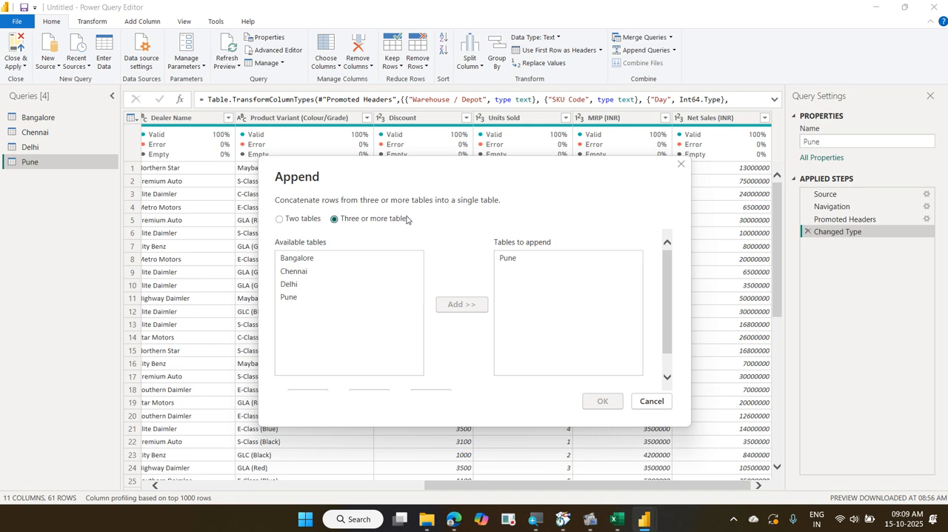
left_click(334, 257)
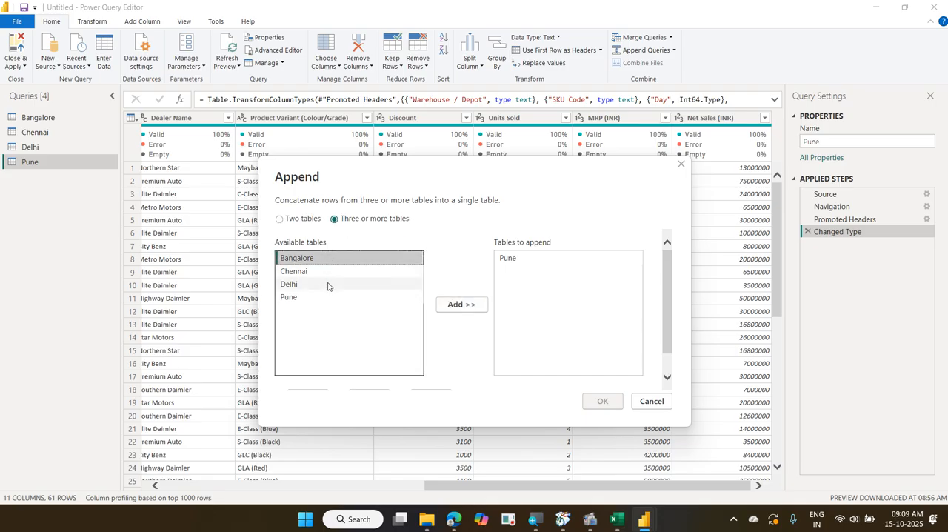
left_click(328, 286, "shift")
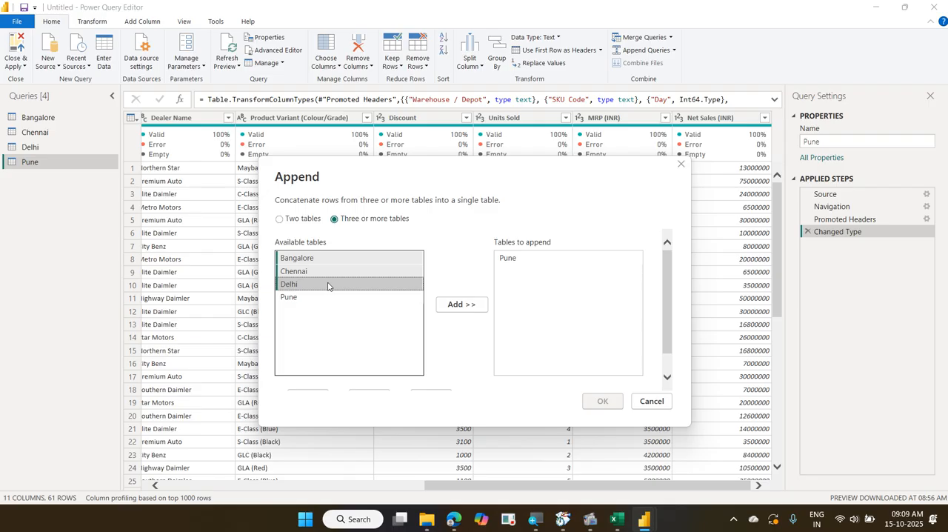
left_click(316, 297, "ctrl")
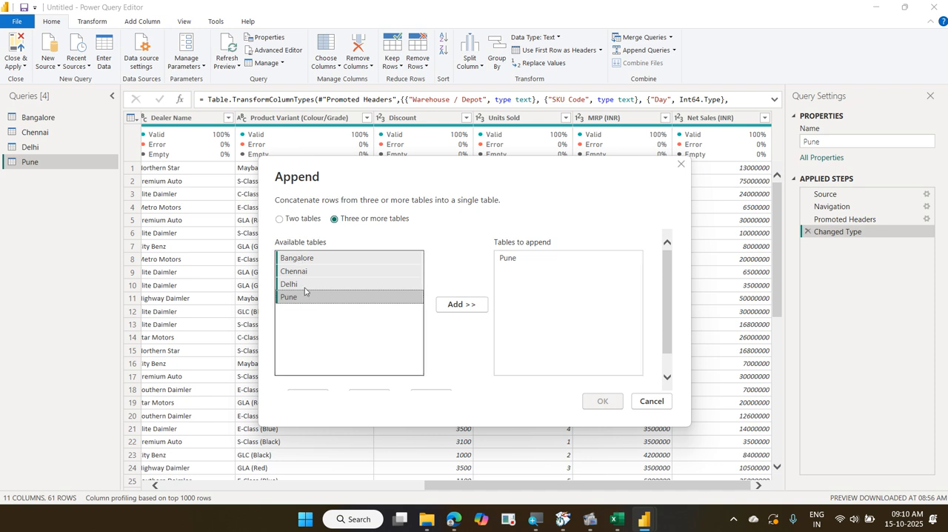
left_click(467, 305)
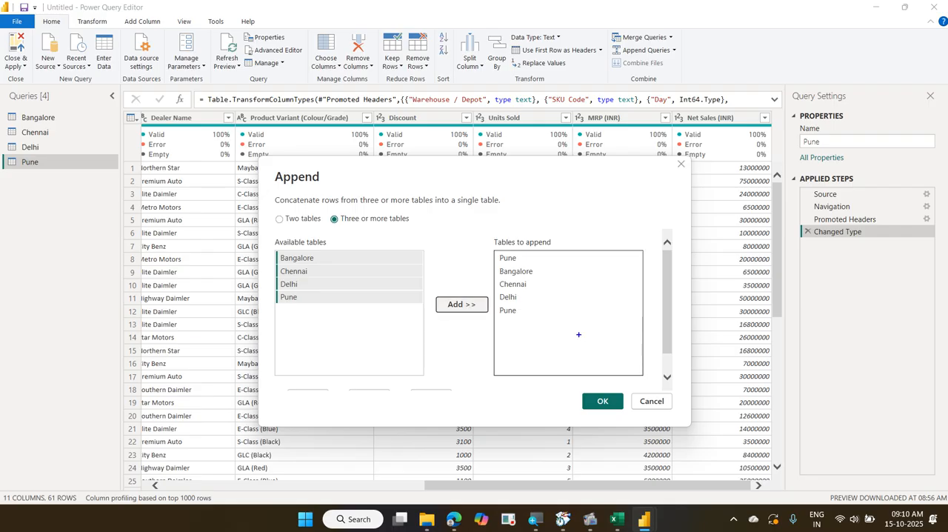
Remove the duplicate Pune entry at the start of the list of tables to append
left_click(504, 310)
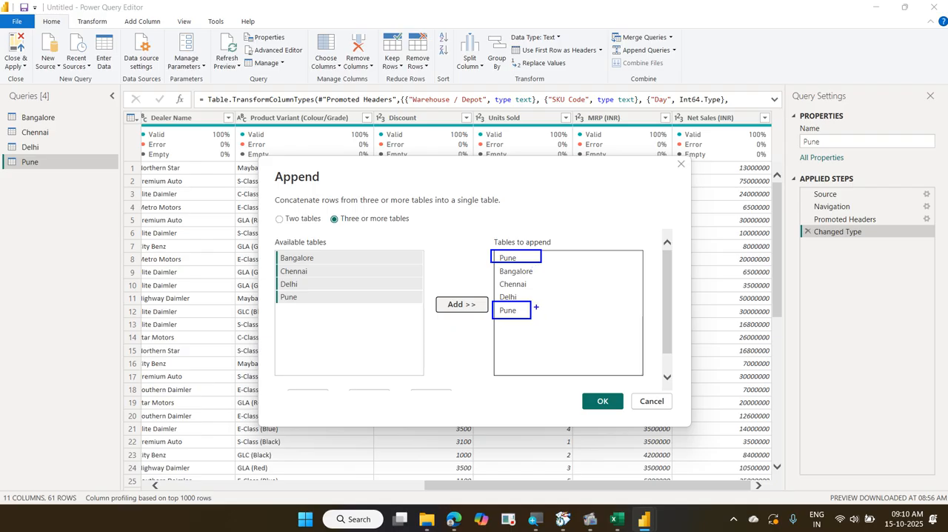
left_click_drag(537, 306, 580, 294)
key("Escape")
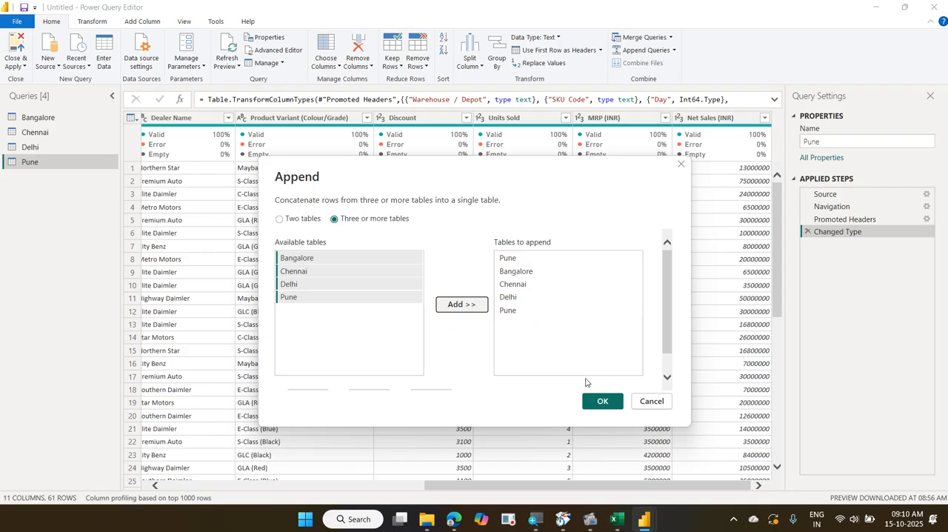
left_click(528, 257)
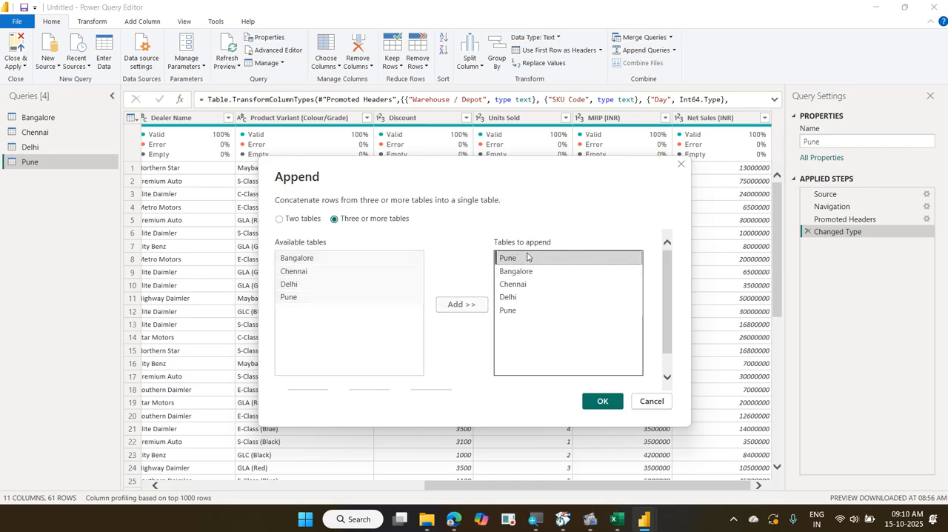
scroll(401, 291, "down", 1)
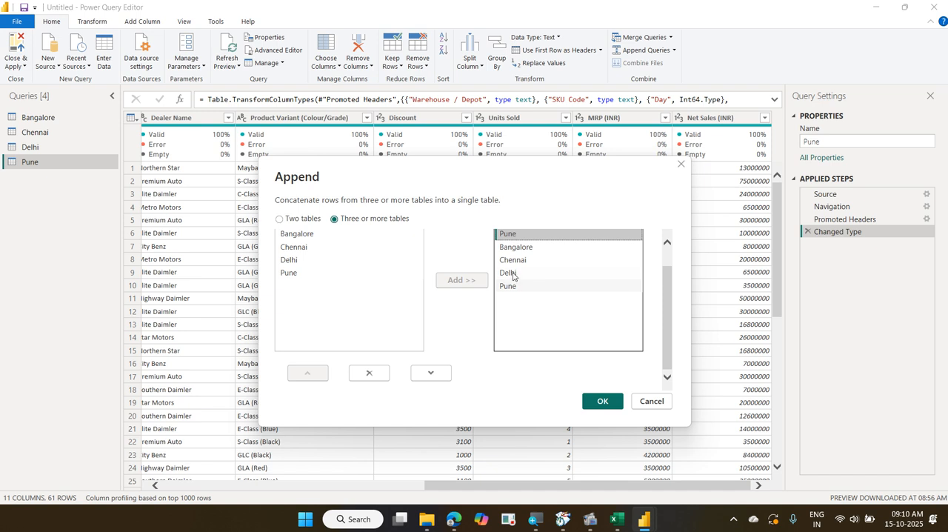
left_click(370, 372)
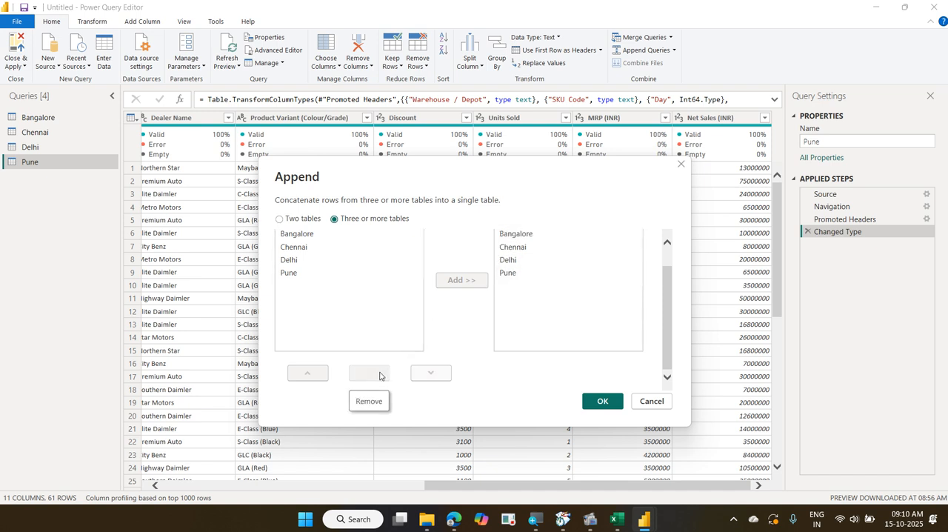
Move Chennai above Bangalore in the tables to append and create the appended query
left_click(531, 249)
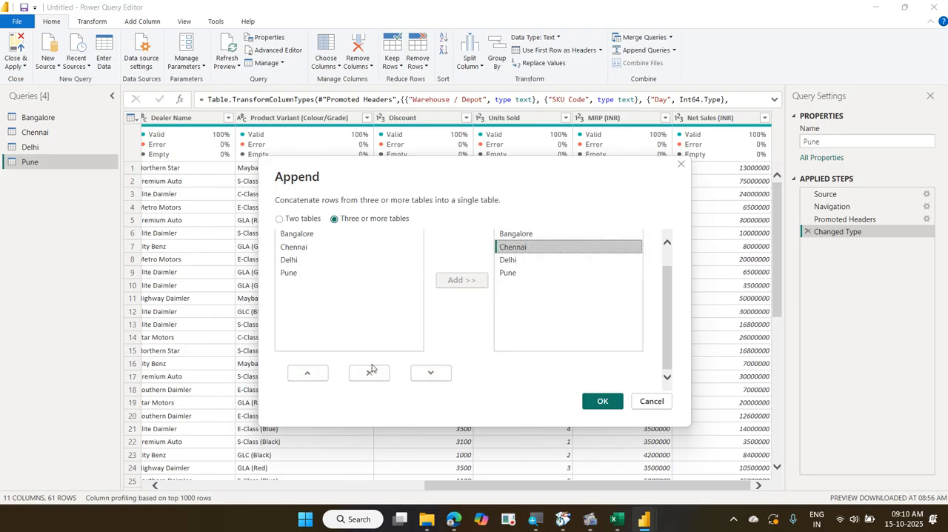
left_click(319, 373)
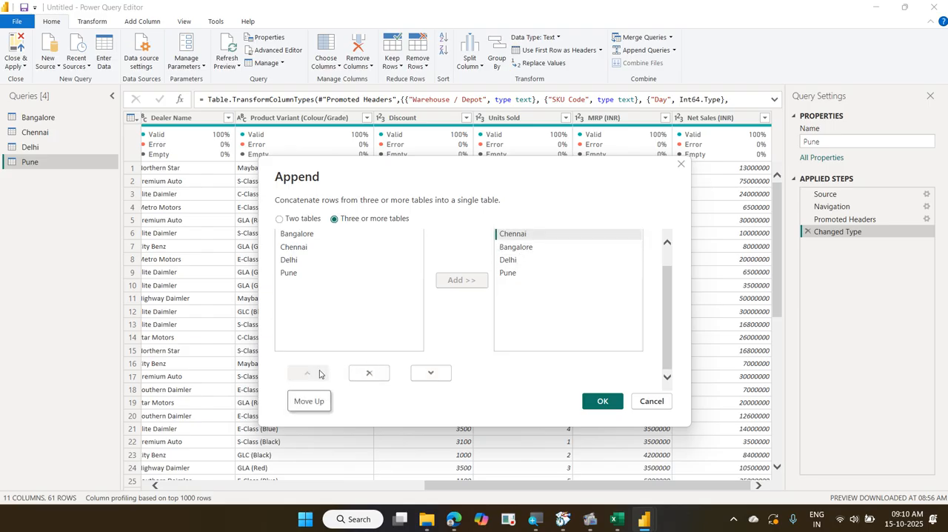
scroll(614, 265, "up", 1)
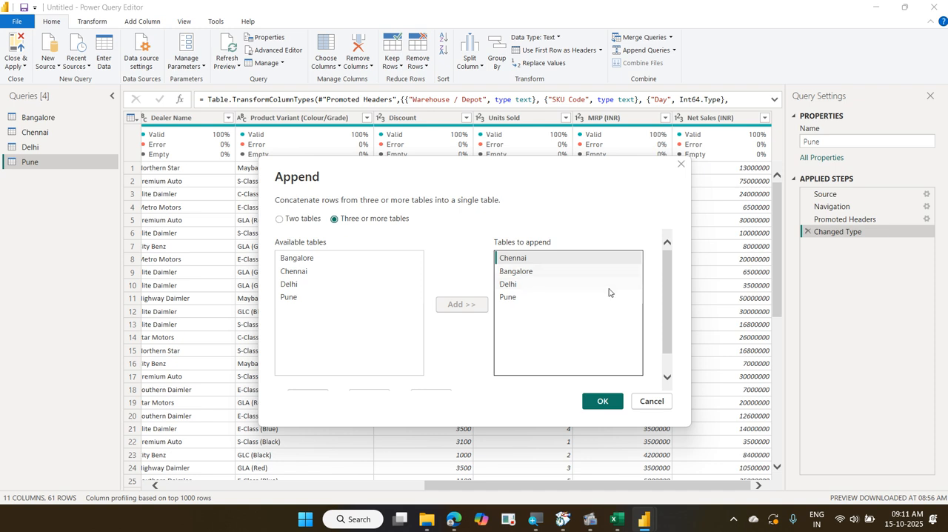
left_click(605, 401)
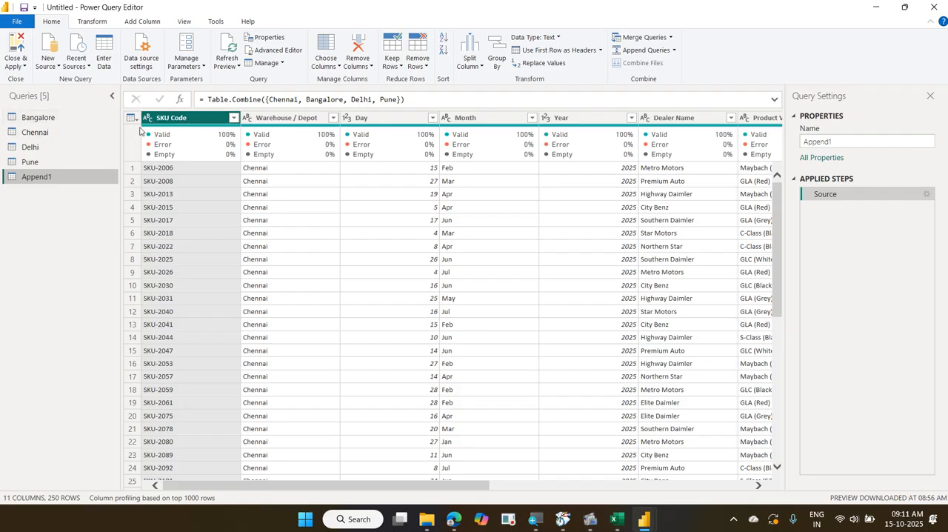
Examine the appended query's columns, the Discount column's quality and rows, and the filter values of the Warehouse / Depot column
mouse_move(226, 136)
left_click_drag(444, 482, 783, 502)
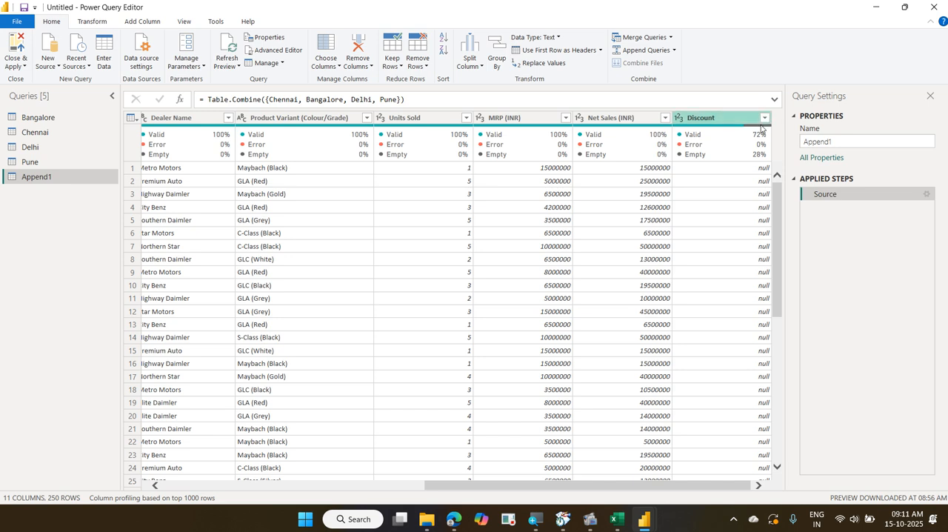
mouse_move(753, 129)
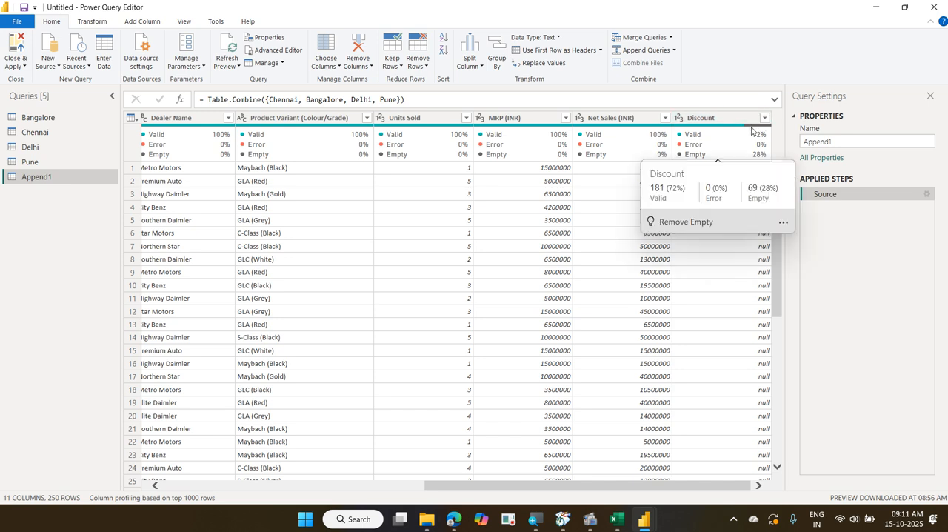
scroll(730, 356, "down", 20)
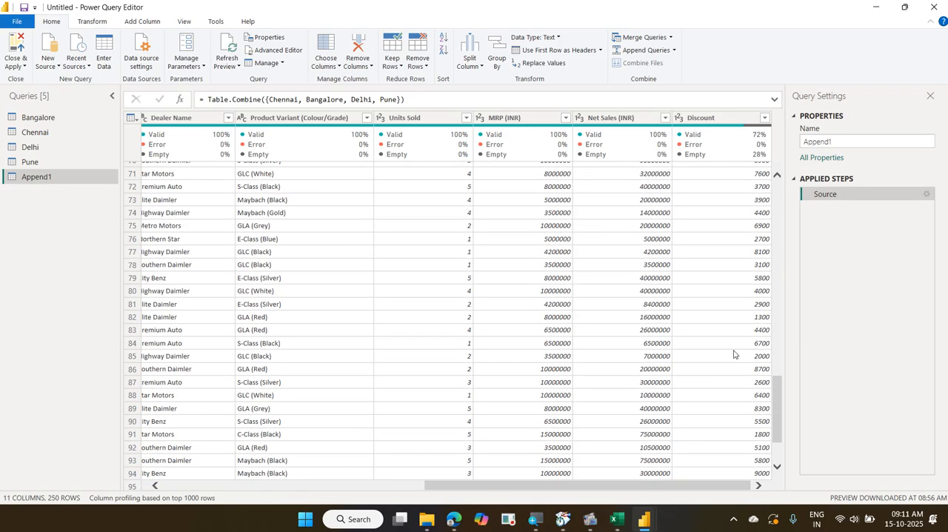
scroll(735, 352, "up", 7)
scroll(736, 352, "up", 16)
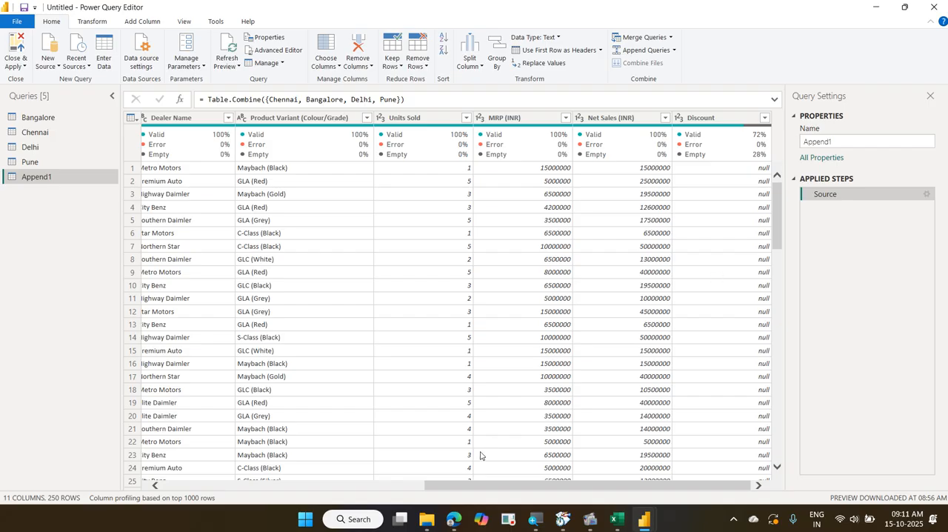
left_click_drag(479, 485, 118, 485)
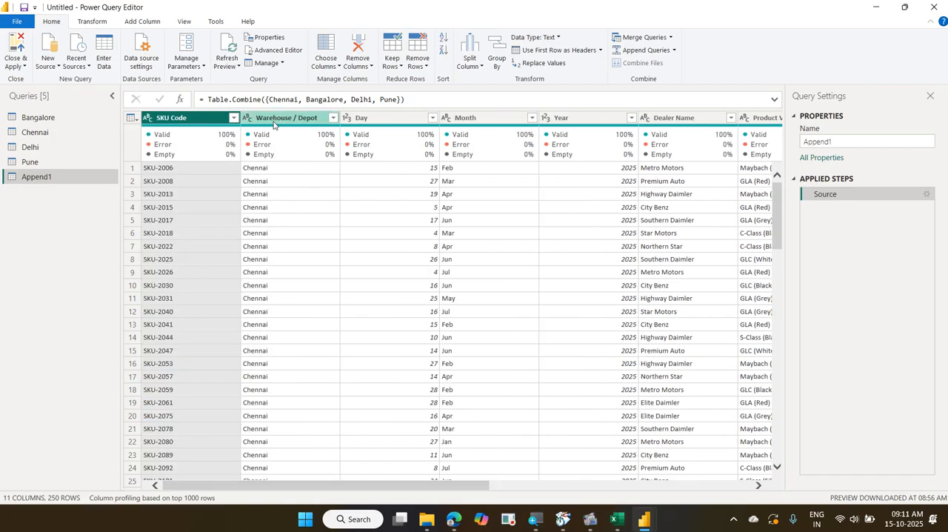
left_click(334, 118)
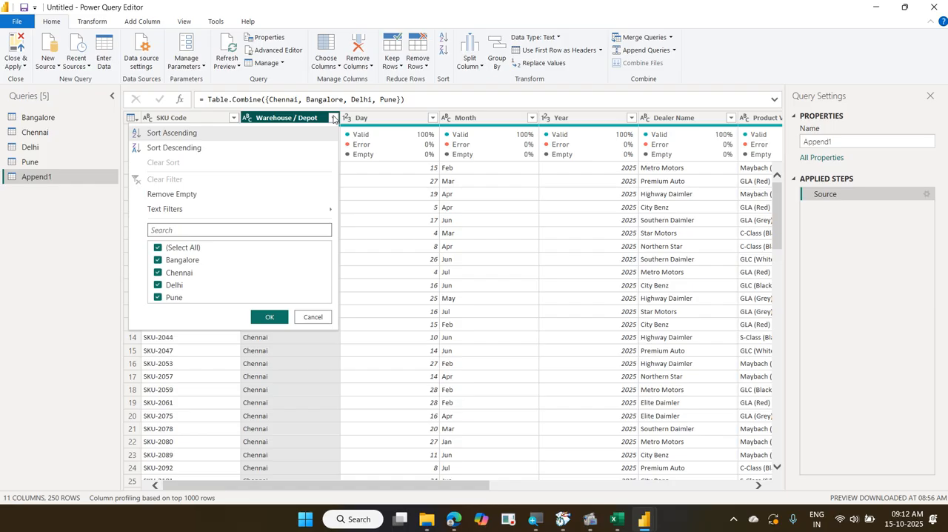
left_click(708, 120)
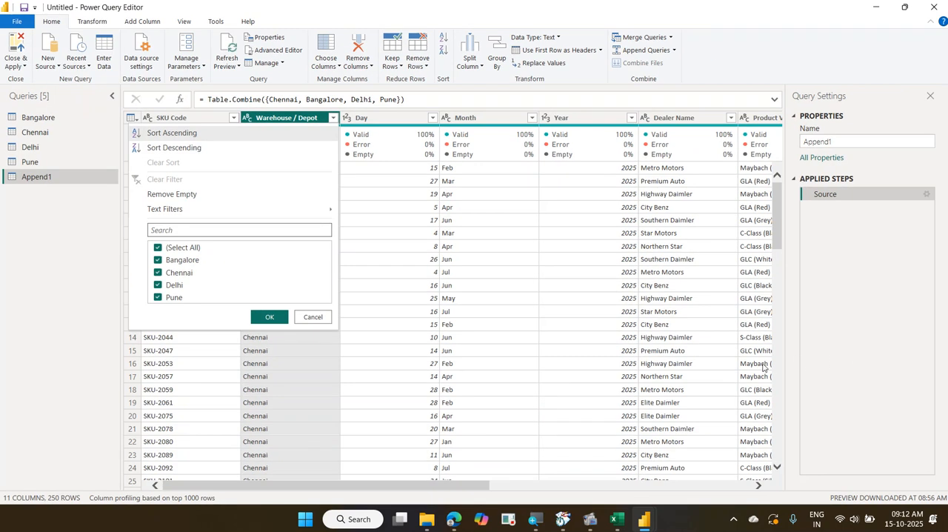
left_click(312, 316)
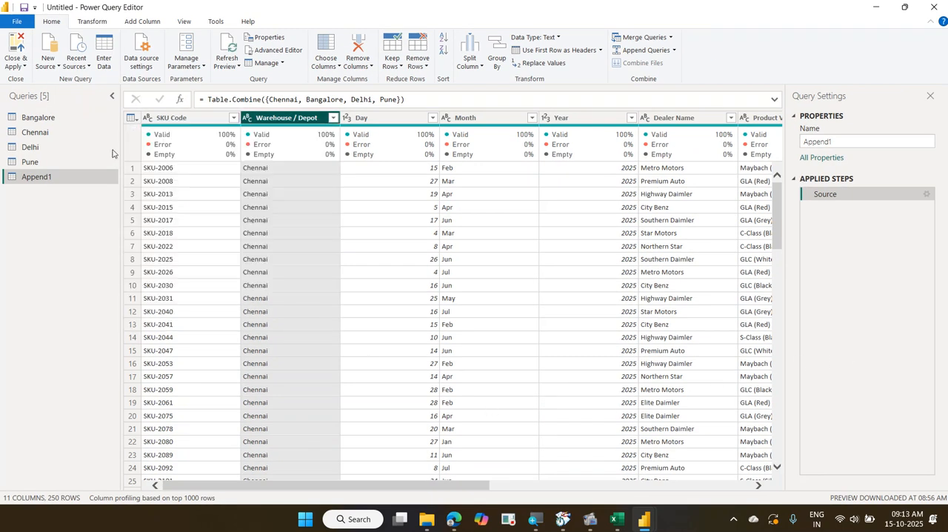
left_click(80, 133)
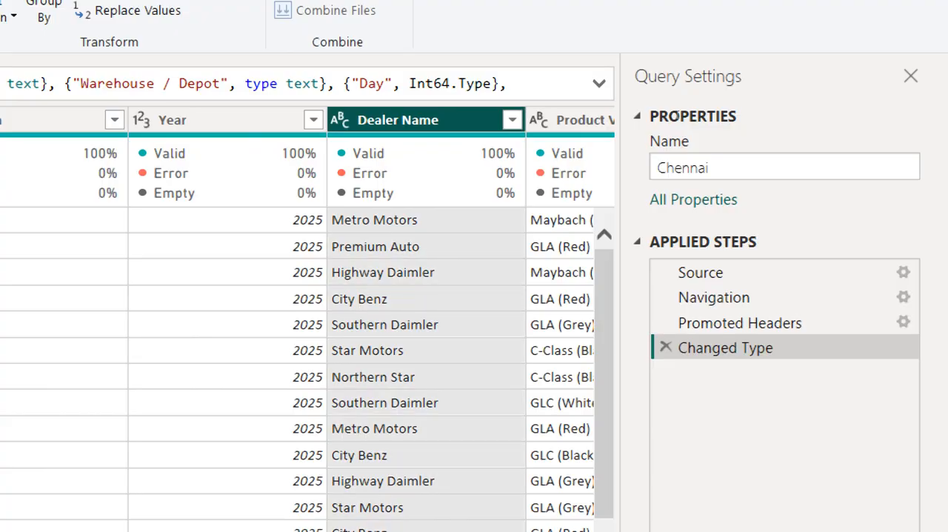
key("F2")
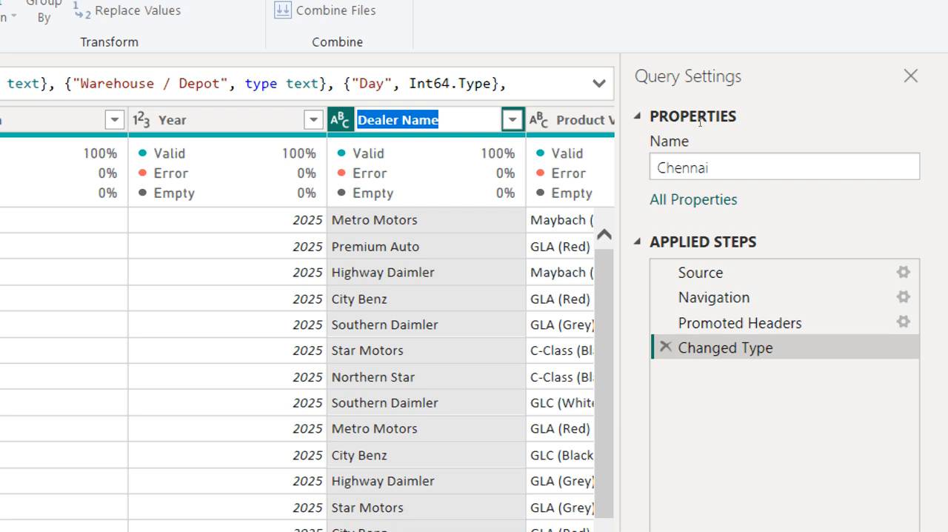
key("Escape")
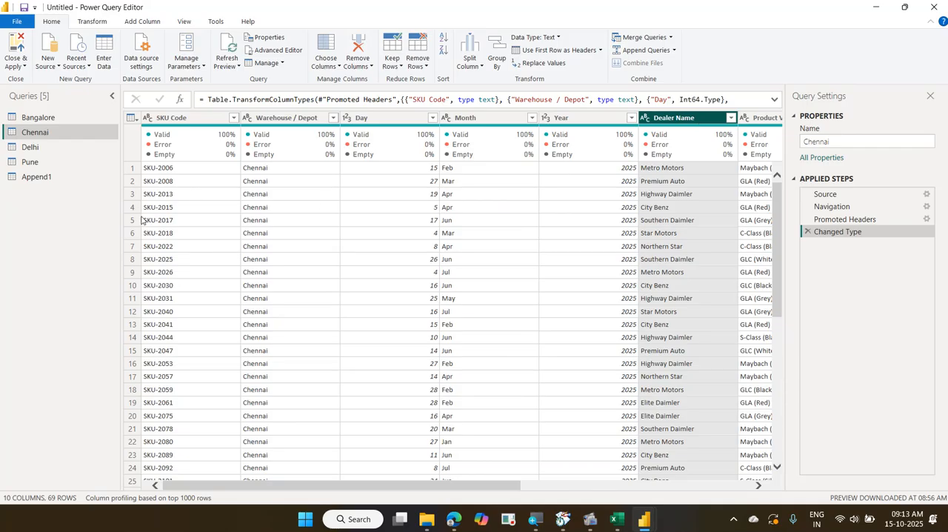
Rename the Append1 query as WarehouseSales
left_click(83, 185)
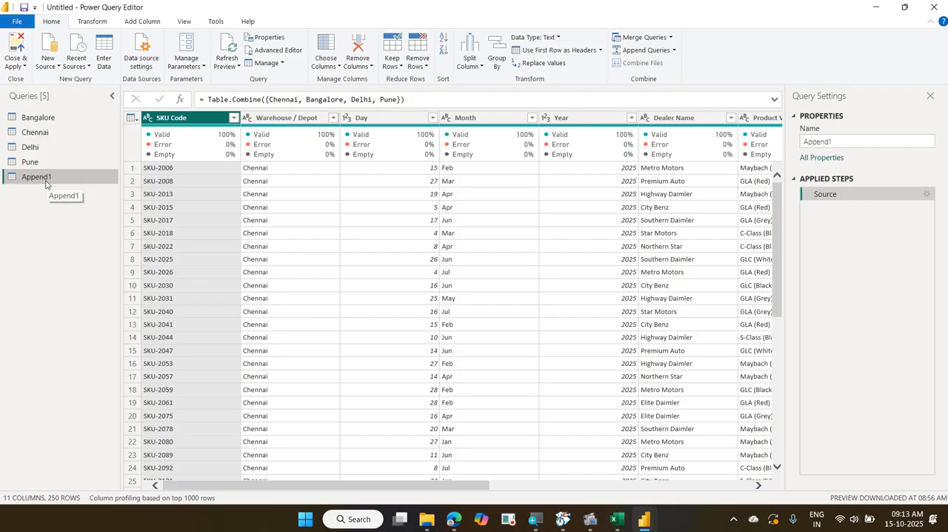
right_click(46, 183)
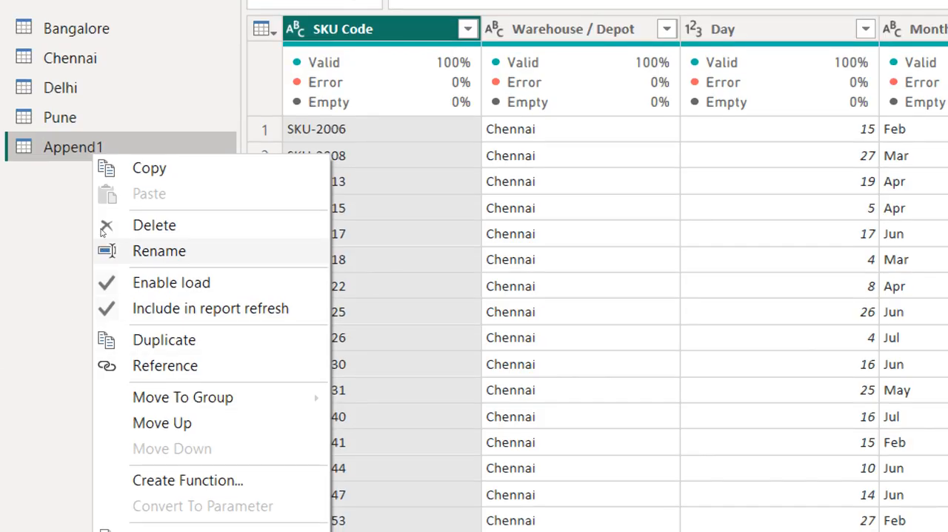
left_click(102, 233)
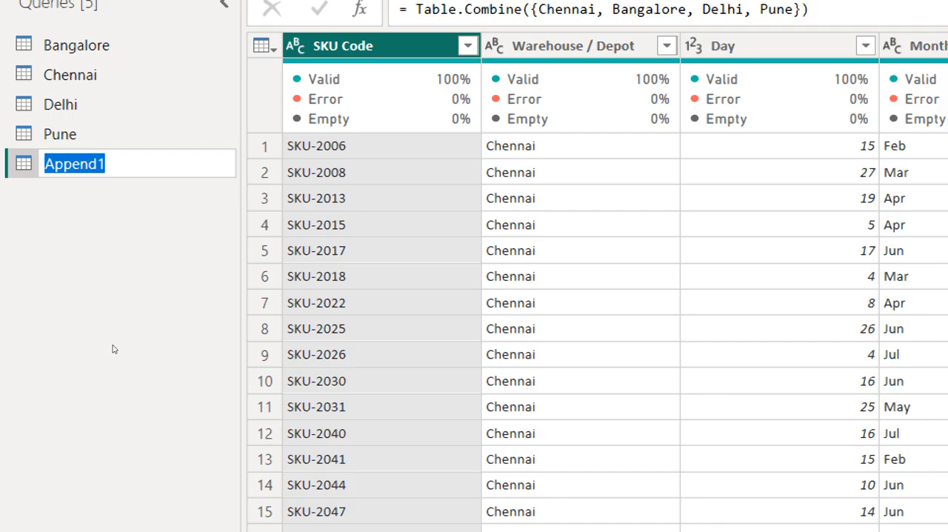
type("Ware")
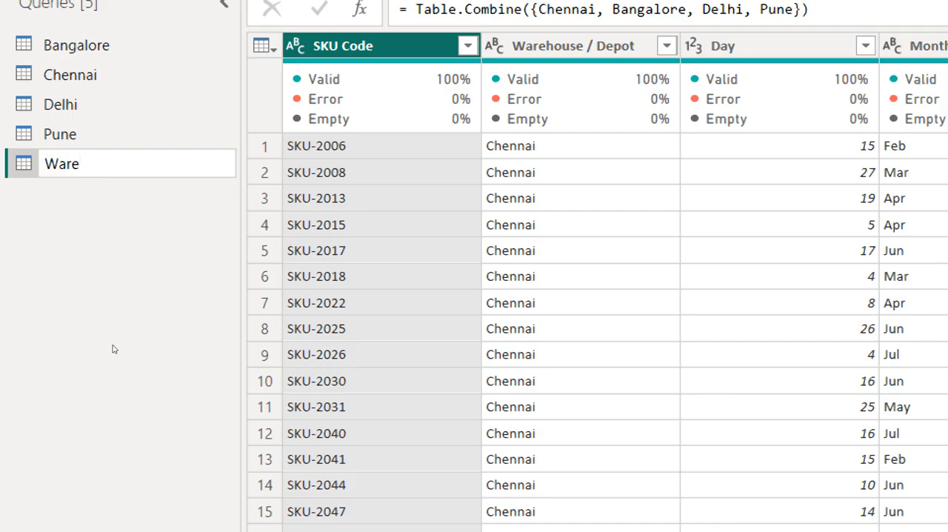
type("houseSale")
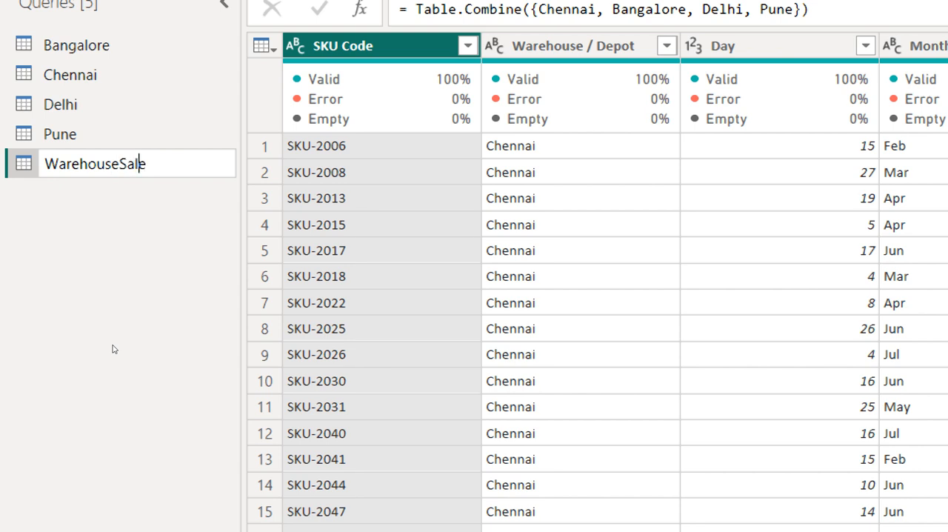
type("s")
key("Return")
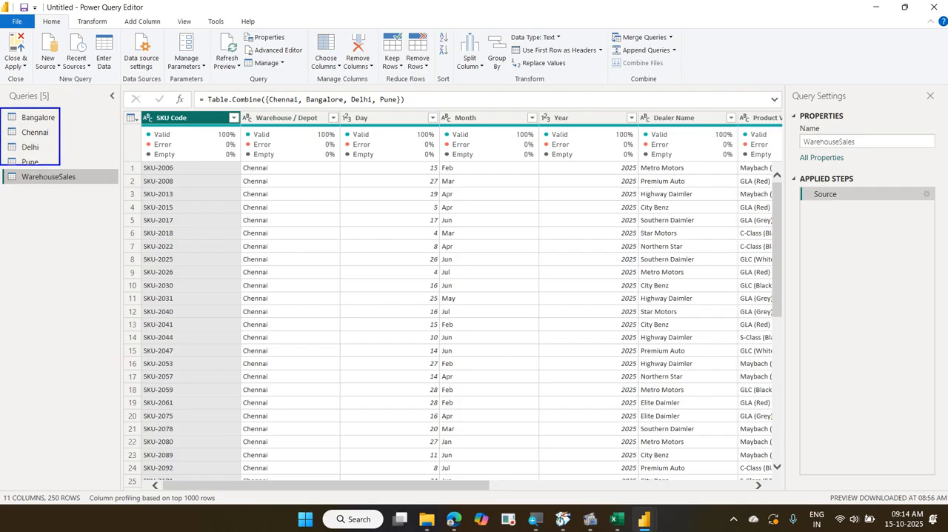
Review the Bangalore and Chennai queries and the append settings in the Source step of the WarehouseSales query
left_click(58, 119)
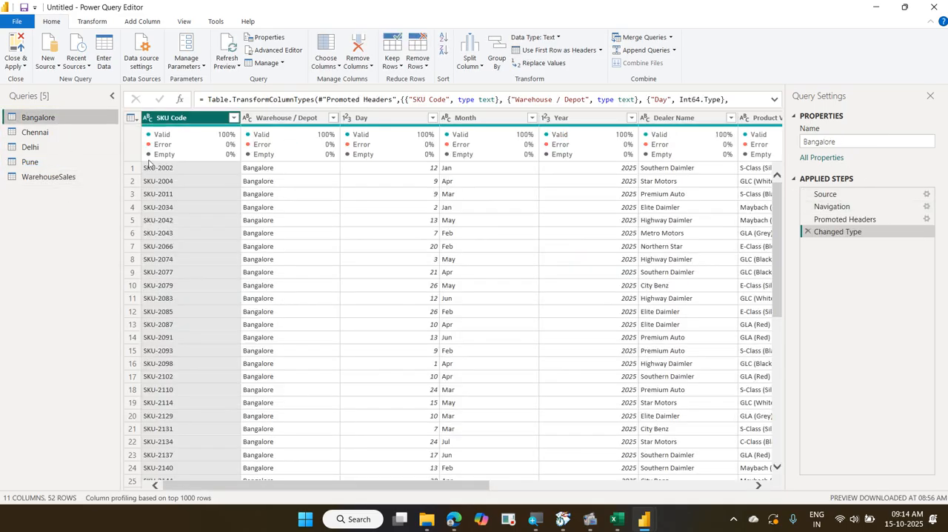
left_click(68, 132)
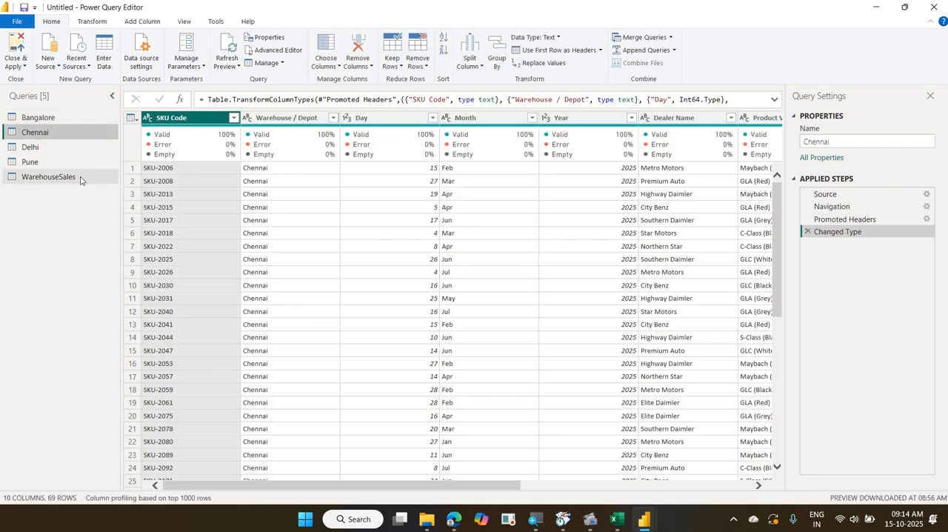
left_click(80, 177)
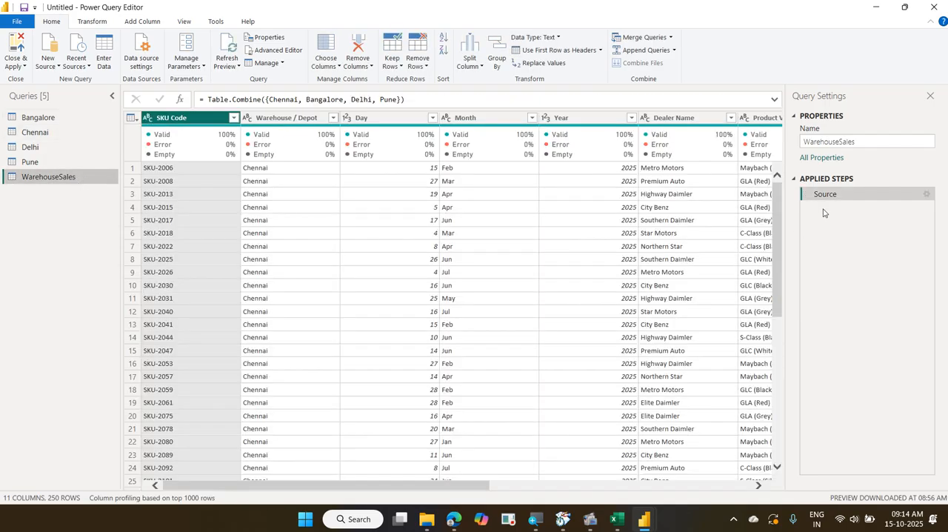
left_click(927, 195)
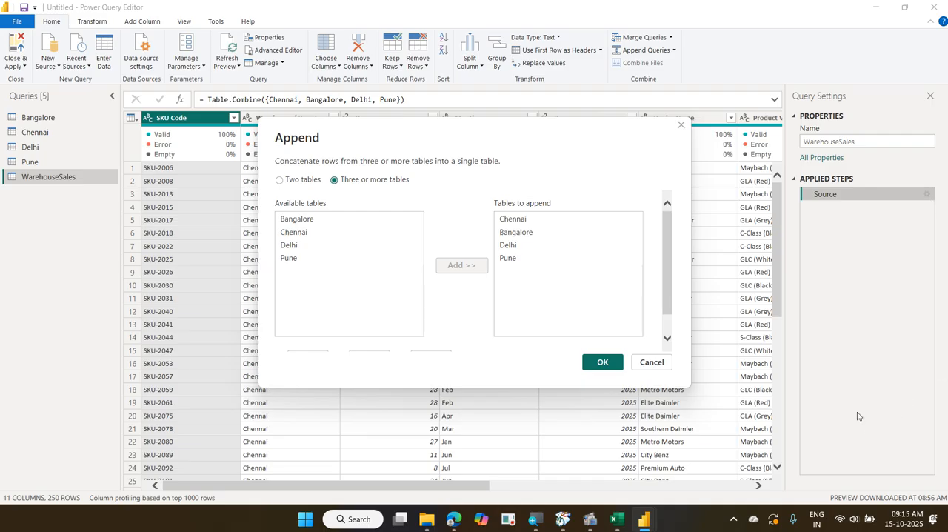
left_click(614, 363)
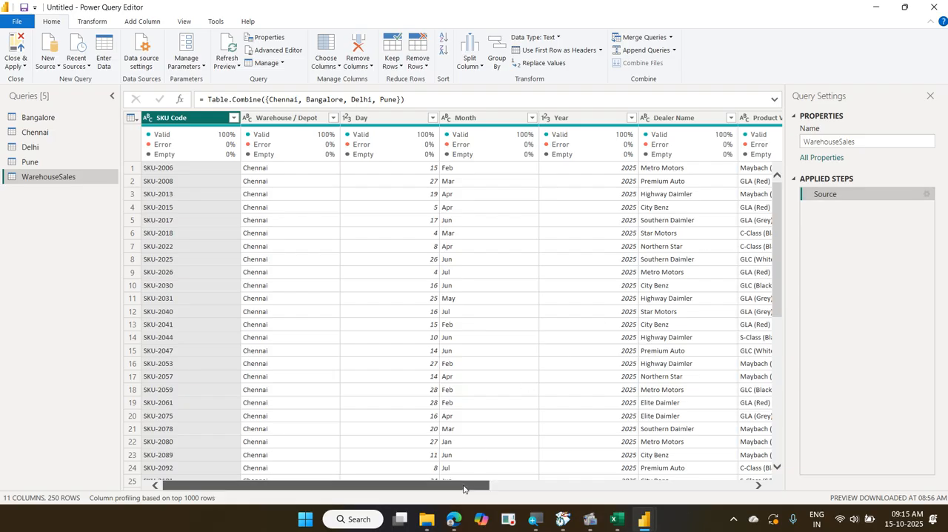
Set up a value replacement on the Discount column of the WarehouseSales query, finding null and replacing it with 0
left_click_drag(524, 486, 771, 471)
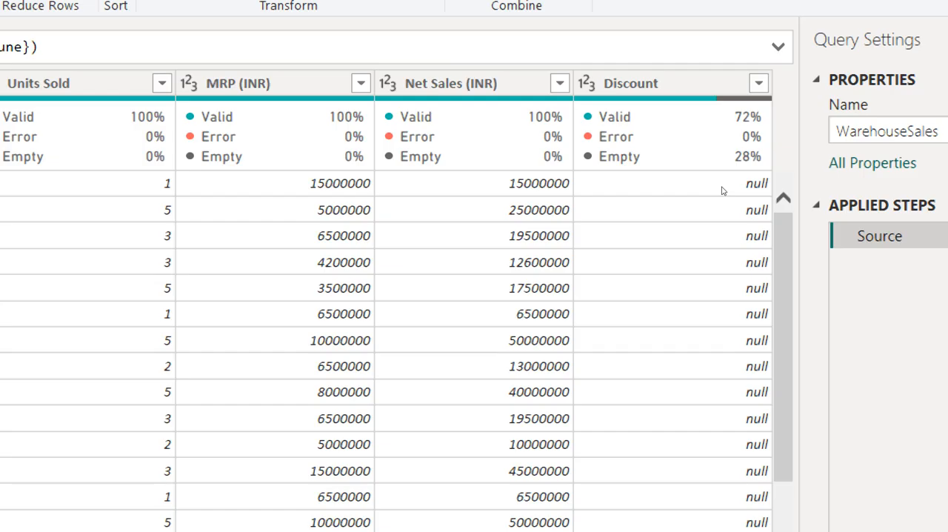
left_click(709, 124)
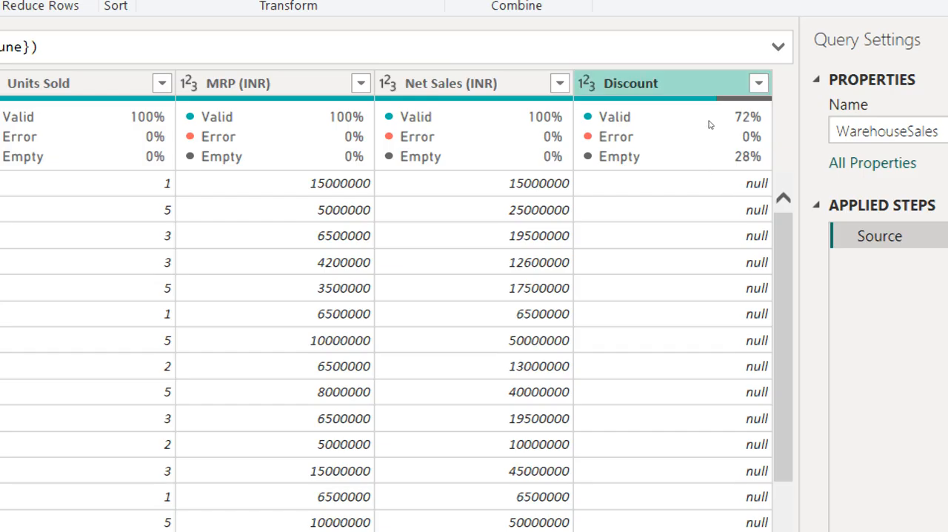
right_click(709, 125)
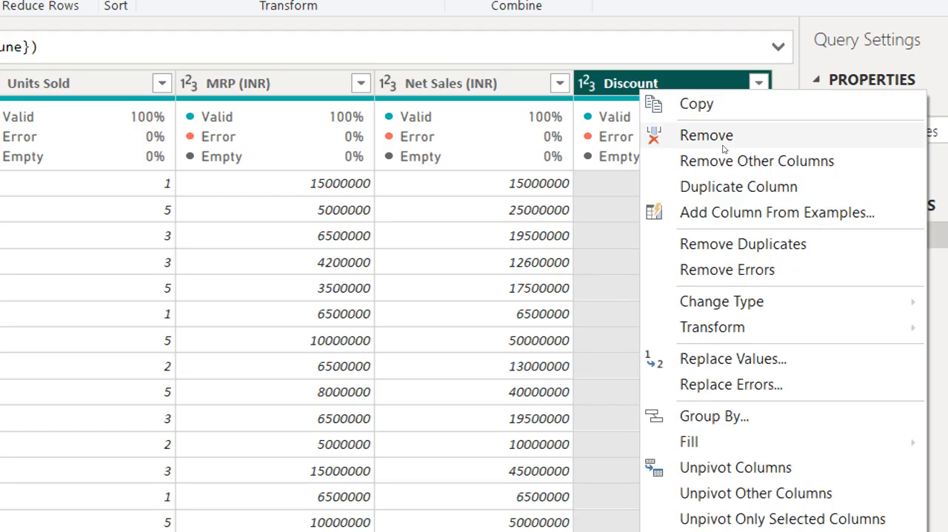
key("Escape")
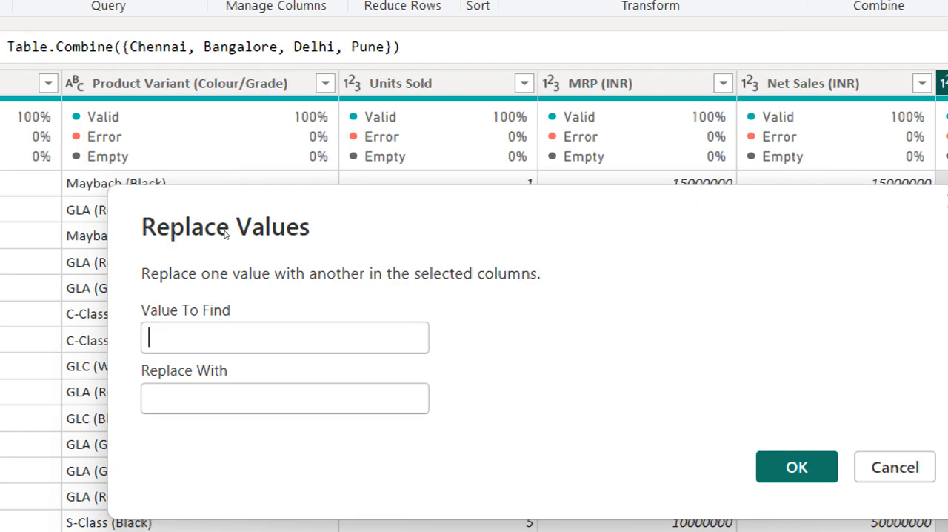
type("null")
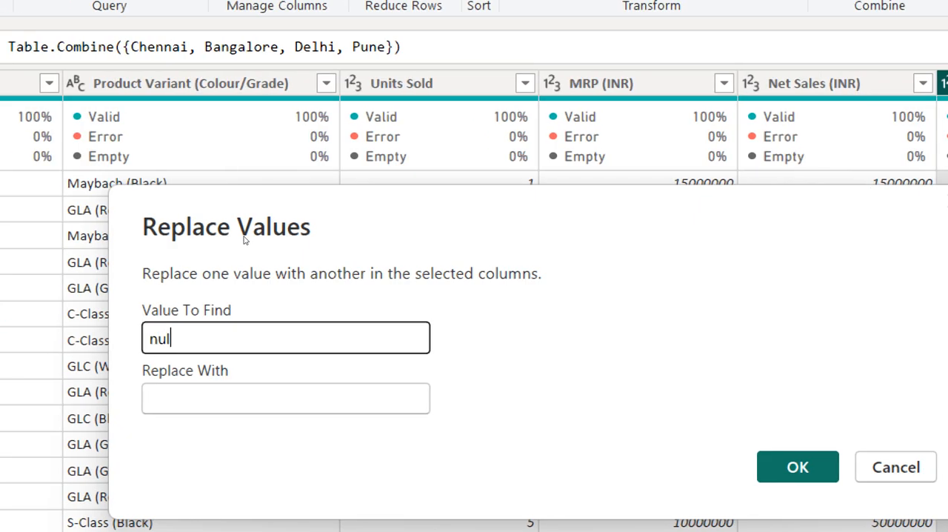
key("Tab")
type("0")
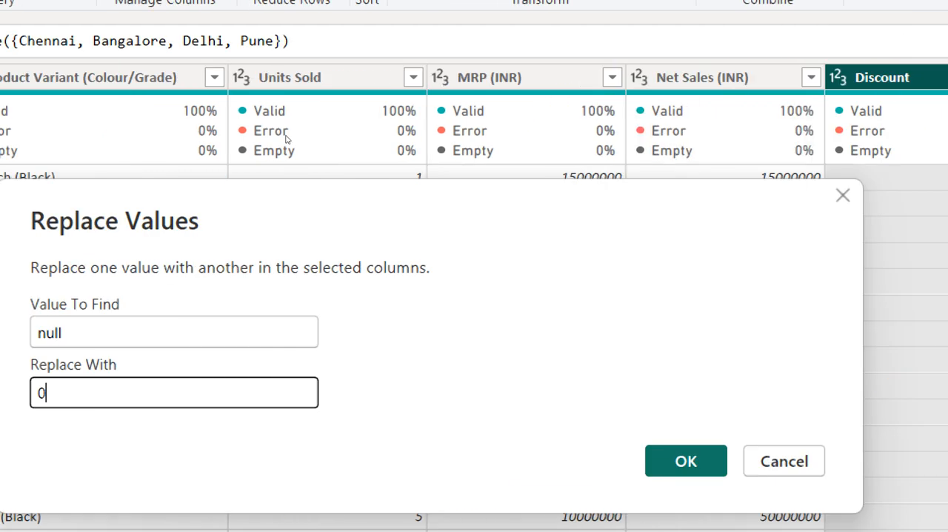
Try the text "no discount" as the replacement for null in the Discount column
left_click(271, 273)
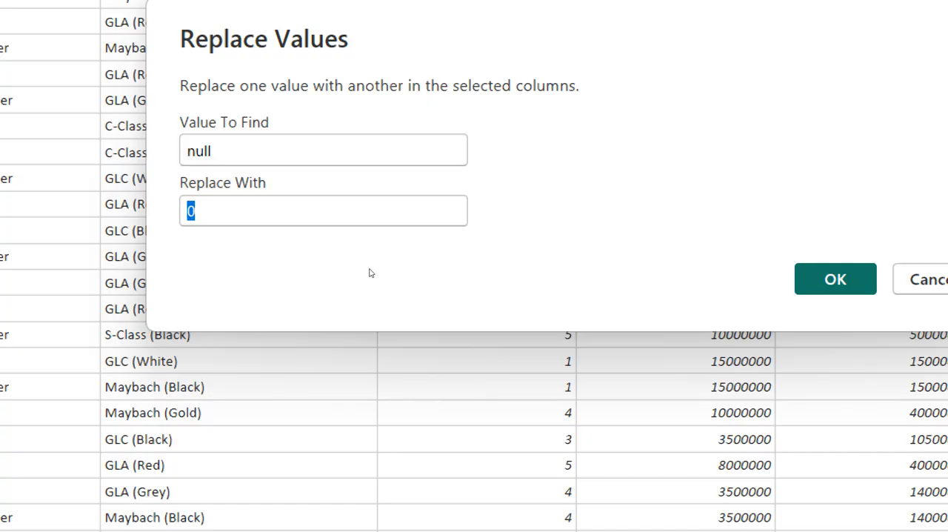
type("no di")
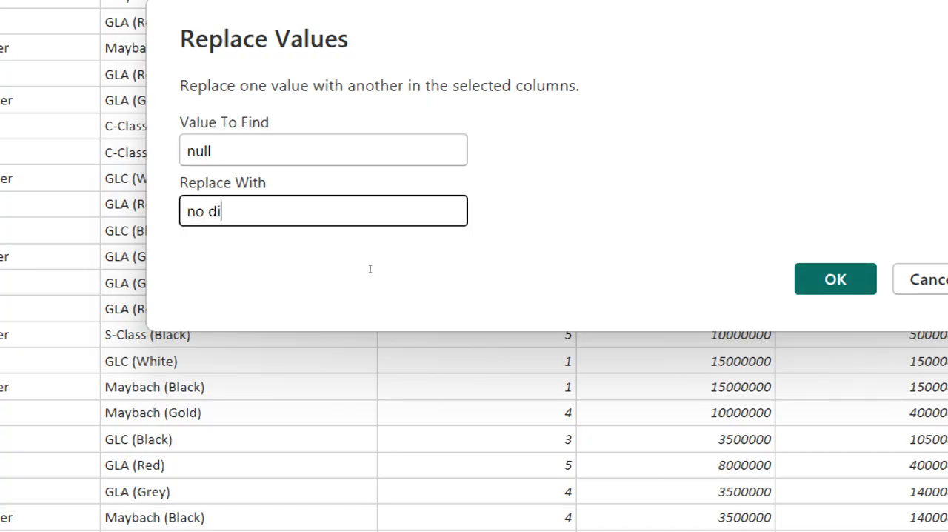
type("s")
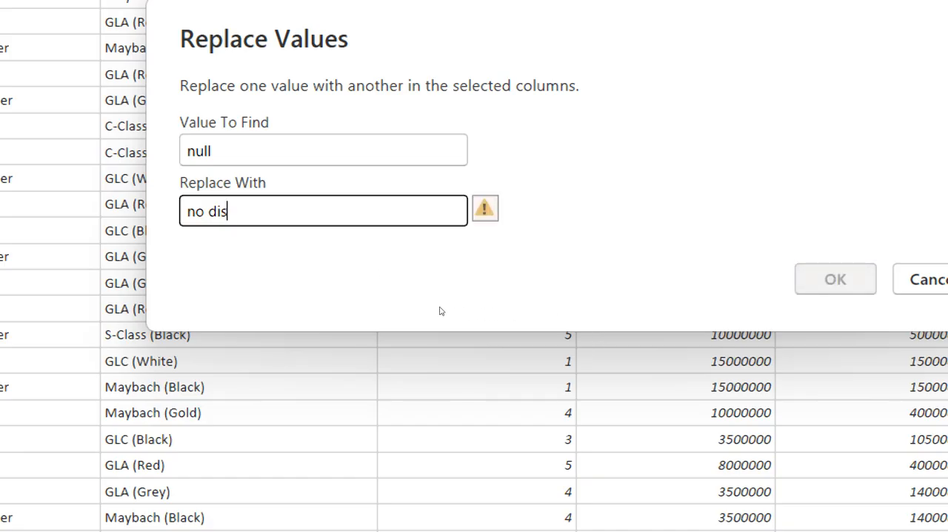
type("count")
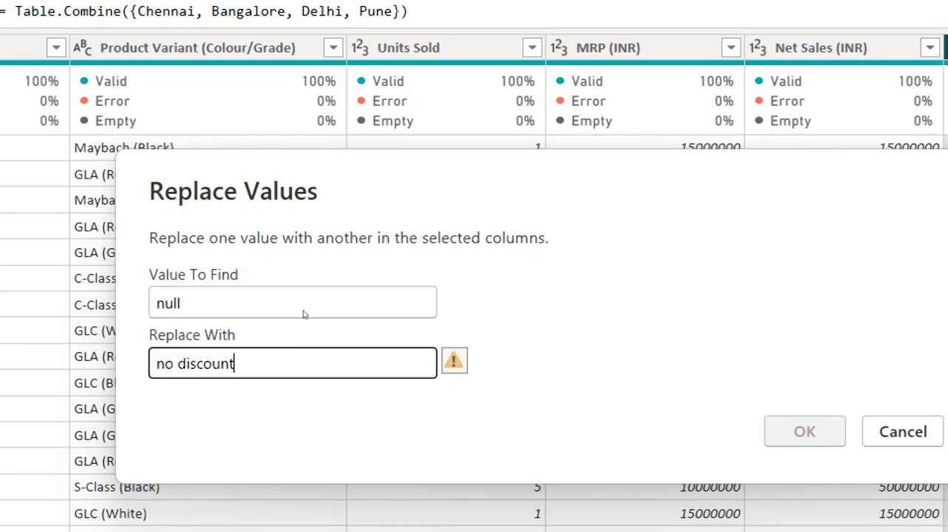
Set the replacement value back to 0 and apply the null replacement to the Discount column
left_click_drag(321, 278, 122, 286)
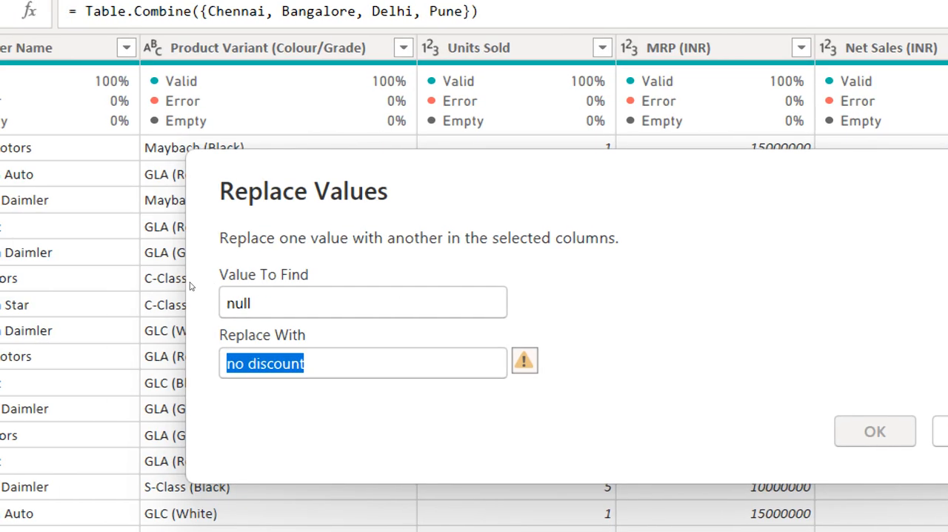
type("0")
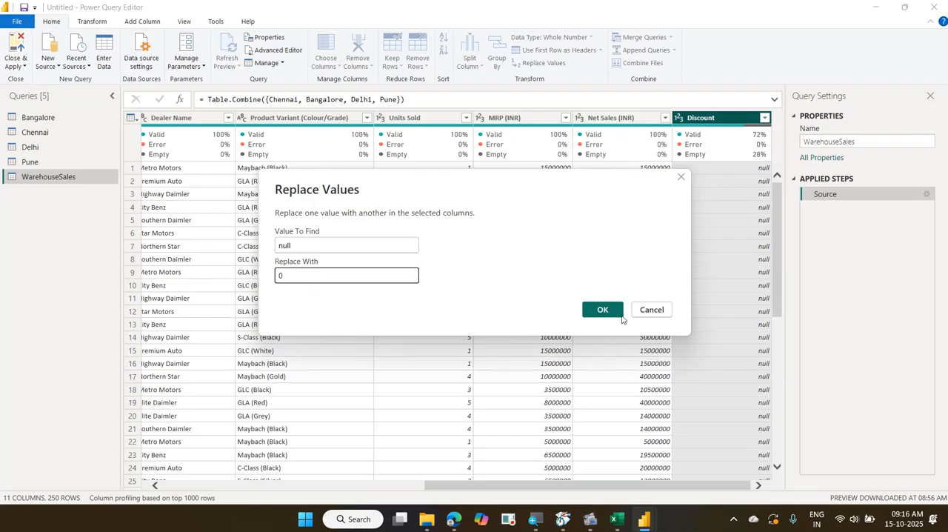
left_click(600, 310)
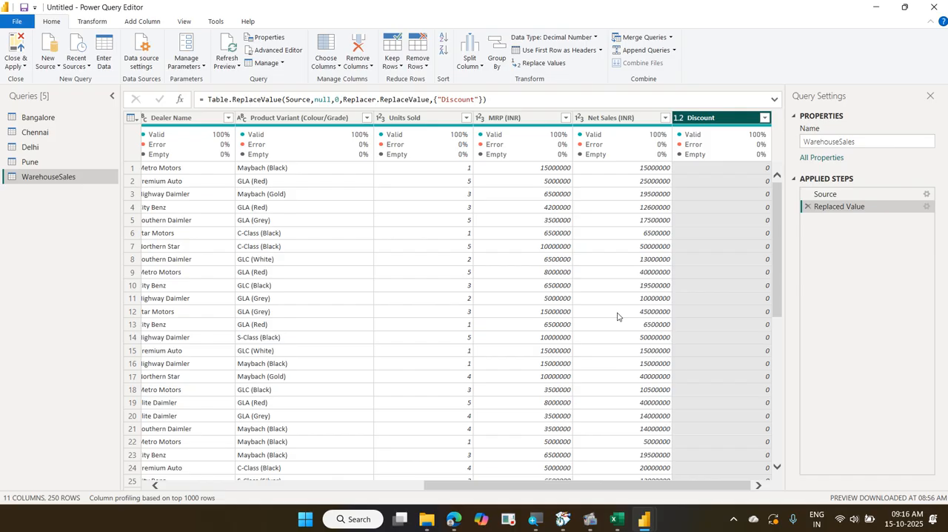
left_click_drag(540, 486, 226, 496)
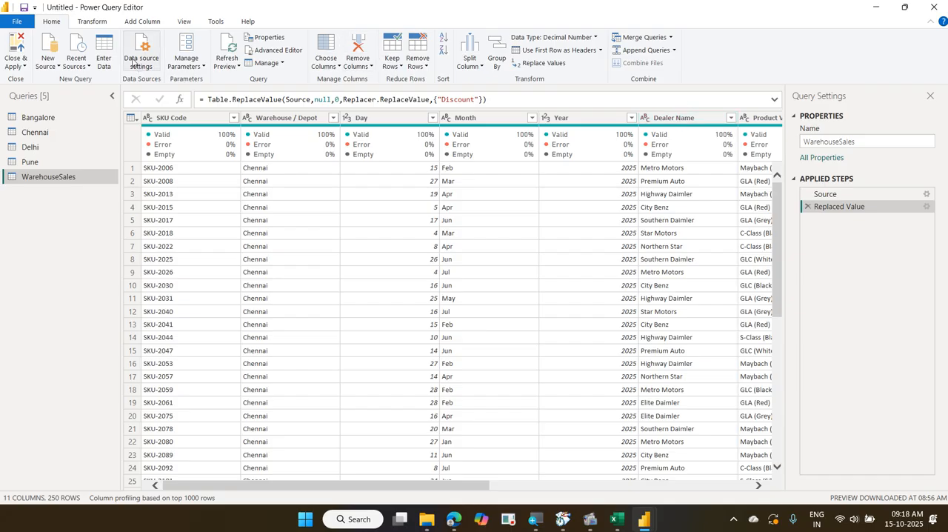
Compare the Merge Columns and other column commands offered for transforming columns with those offered for adding a column
left_click(92, 22)
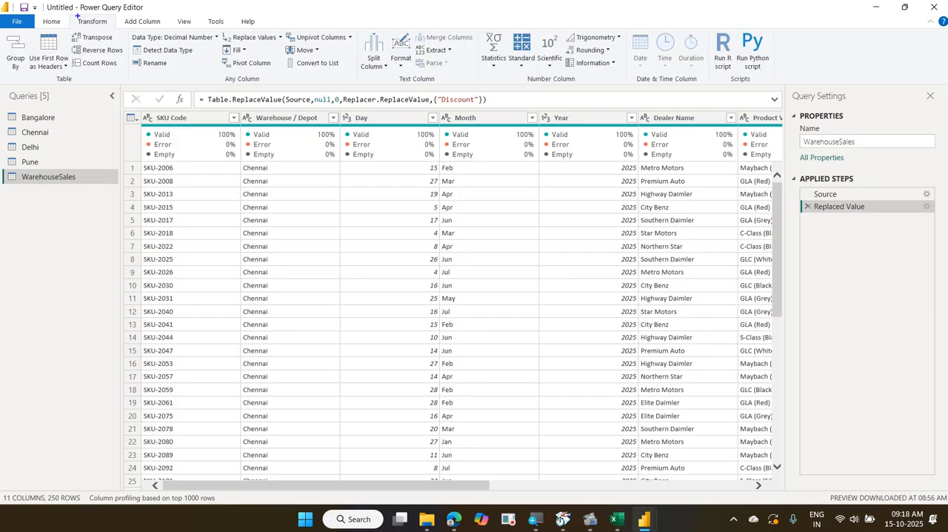
left_click_drag(77, 14, 106, 28)
mouse_move(200, 18)
left_mouse_down()
mouse_move(362, 68)
mouse_move(659, 93)
left_mouse_up()
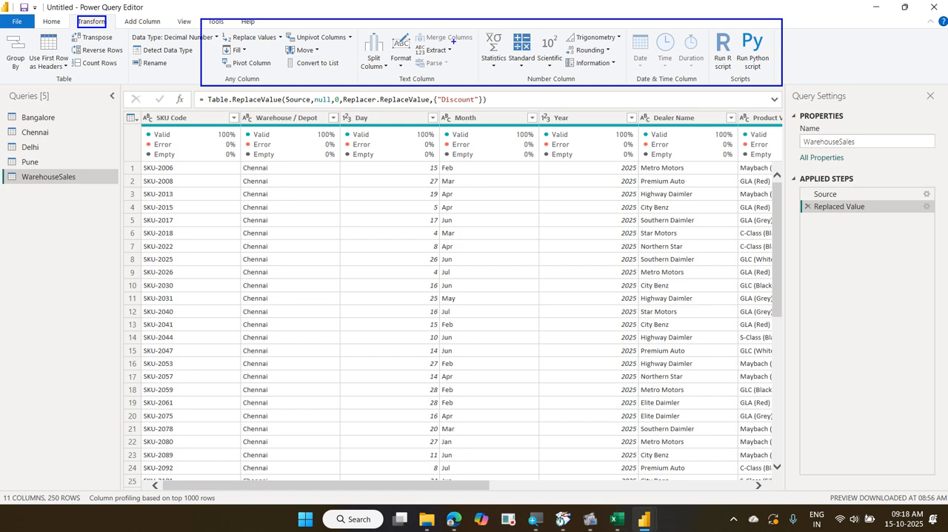
mouse_move(443, 34)
left_mouse_down()
mouse_move(454, 42)
mouse_move(474, 26)
left_mouse_up()
mouse_move(68, 37)
left_mouse_down()
mouse_move(117, 16)
mouse_move(70, 40)
left_mouse_up()
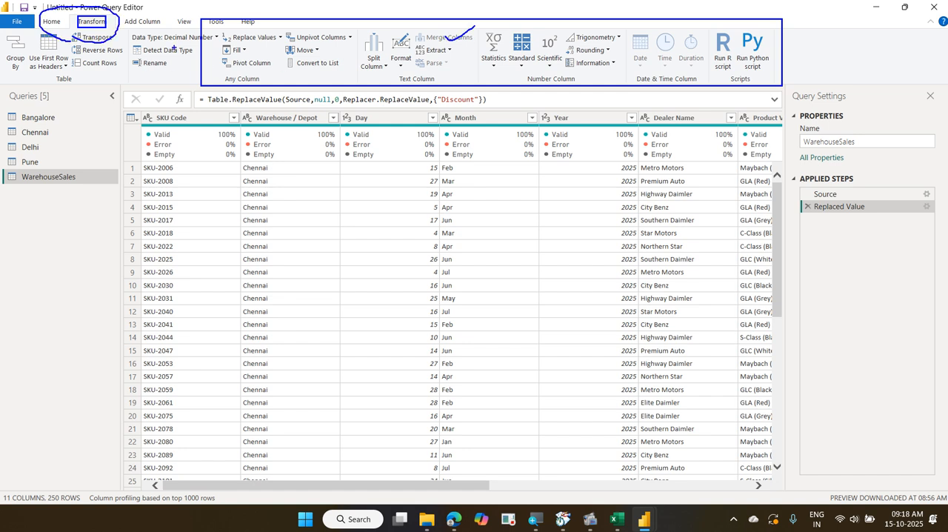
key("Escape")
left_click(144, 21)
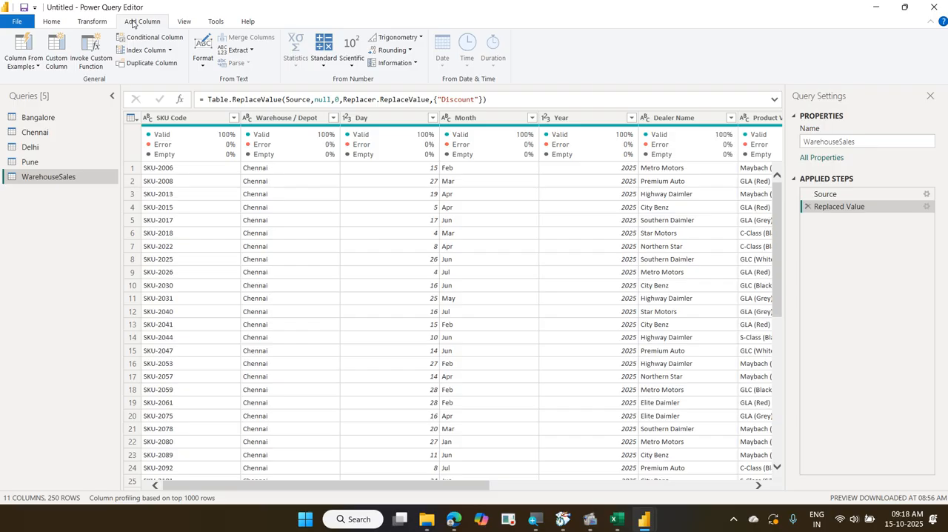
left_click(93, 22)
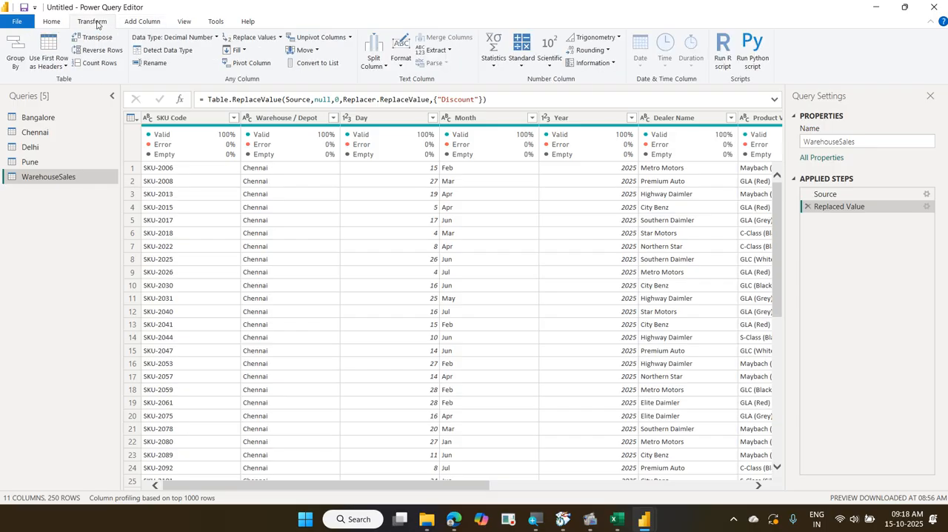
left_click(138, 22)
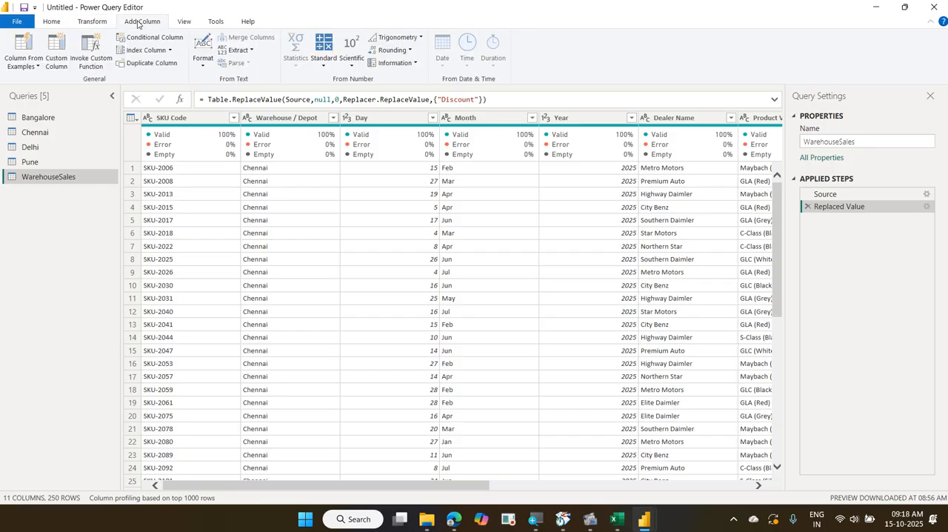
left_click(94, 23)
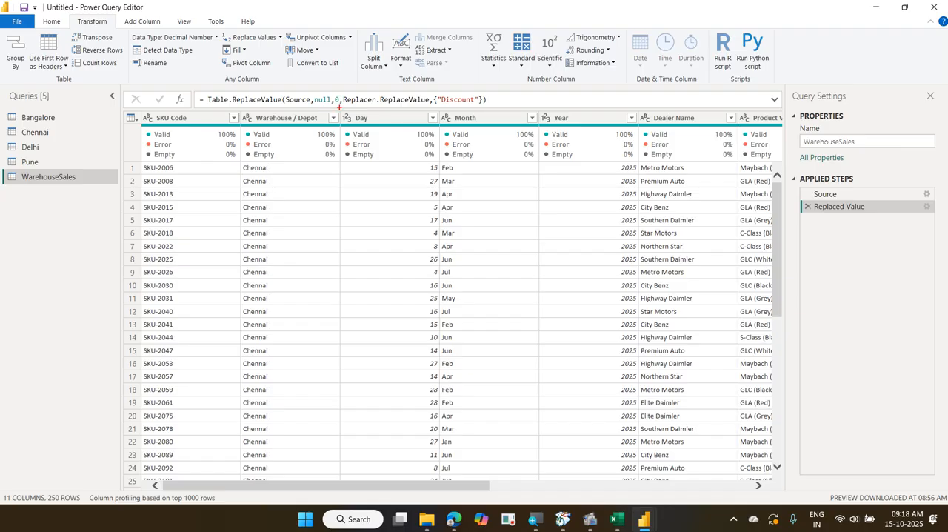
mouse_move(339, 108)
left_mouse_down()
mouse_move(385, 143)
mouse_move(569, 153)
mouse_move(611, 142)
left_mouse_up()
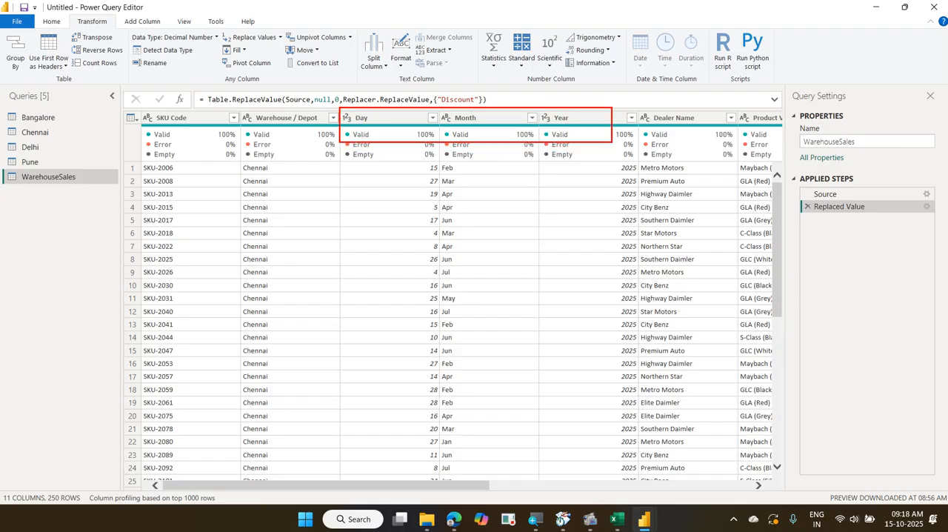
mouse_move(520, 105)
left_mouse_down()
mouse_move(569, 69)
mouse_move(794, 71)
mouse_move(818, 132)
mouse_move(789, 120)
mouse_move(866, 416)
mouse_move(866, 459)
left_mouse_up()
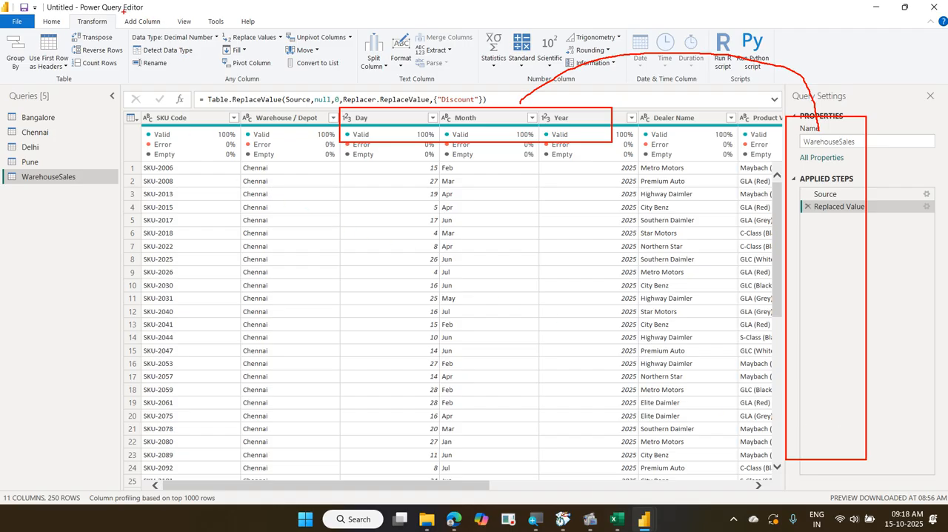
left_click_drag(121, 10, 163, 33)
left_click_drag(67, 13, 116, 31)
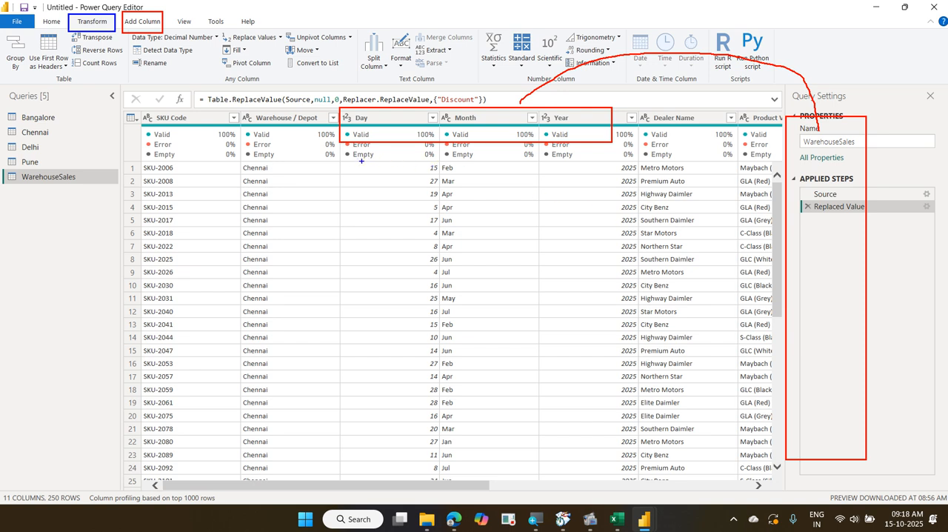
left_click_drag(348, 160, 582, 160)
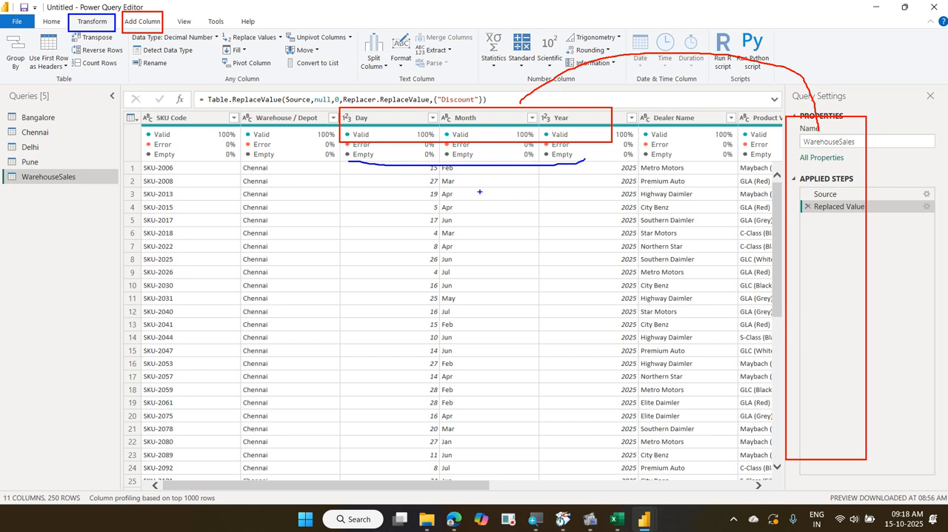
mouse_move(417, 189)
left_mouse_down()
mouse_move(551, 264)
mouse_move(572, 398)
left_mouse_up()
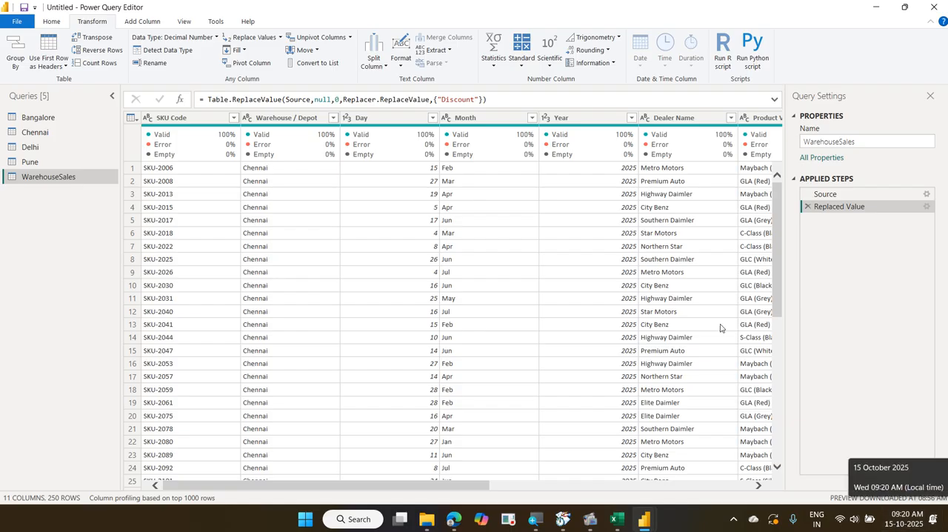
Try selecting the Day, Month and Year columns of the WarehouseSales query in different orders
left_click(364, 117)
left_click(465, 126, "ctrl")
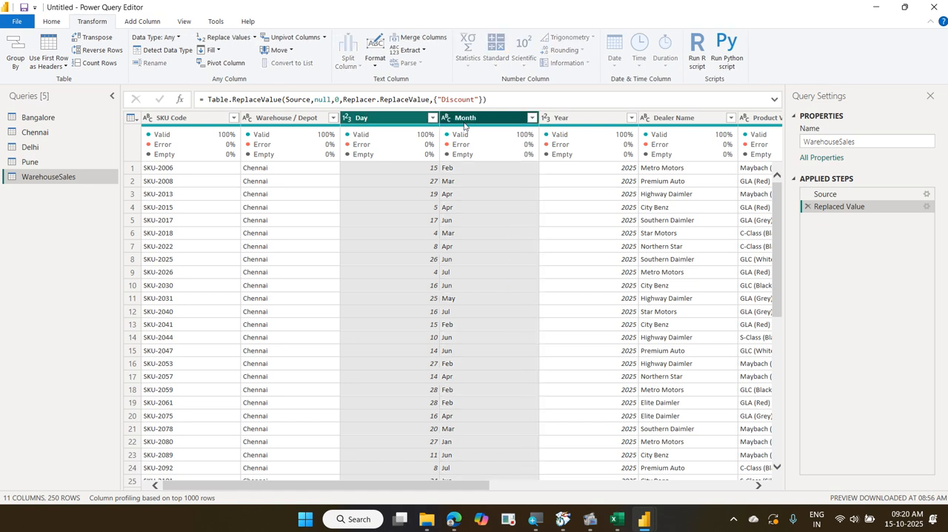
left_click(568, 122, "ctrl")
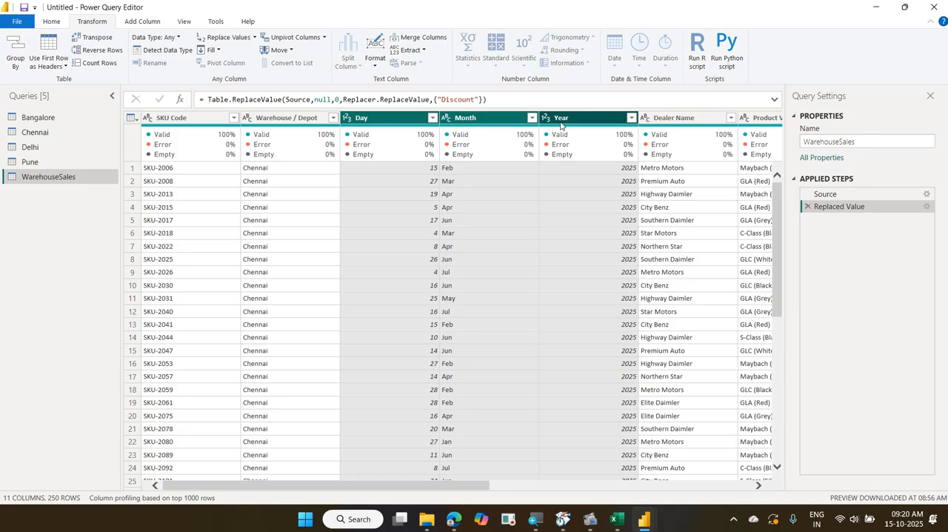
left_click(465, 120)
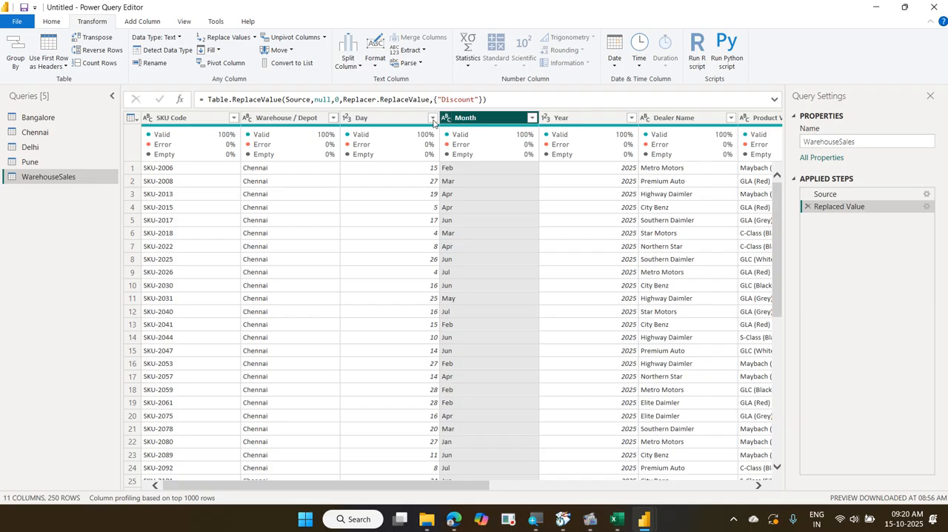
left_click(374, 118, "ctrl")
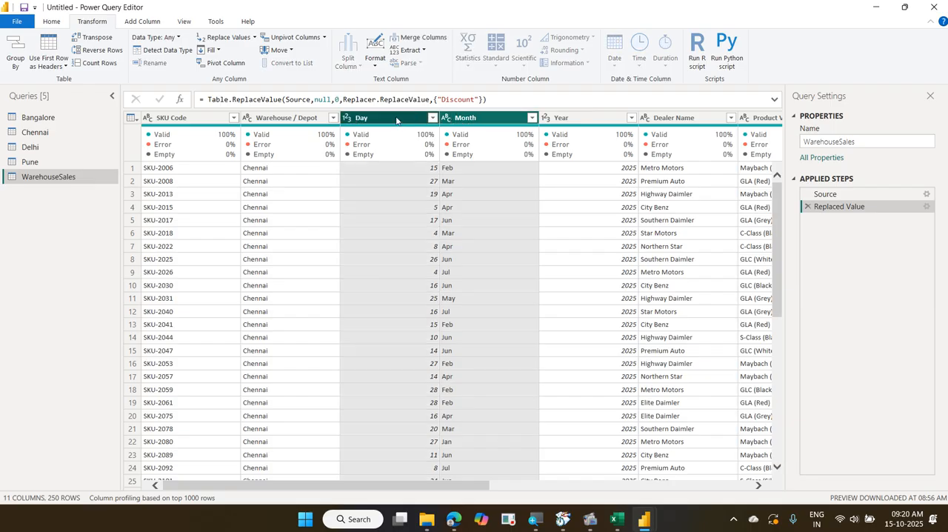
left_click(570, 120, "ctrl")
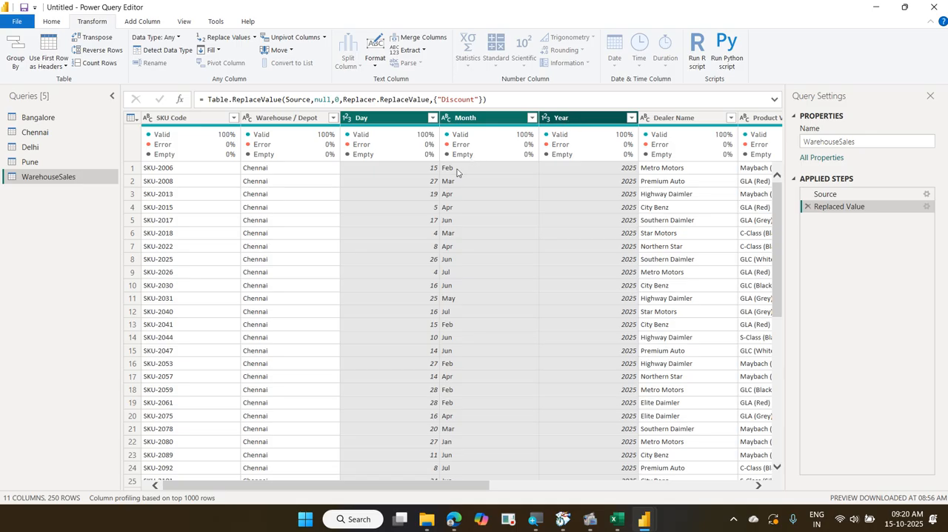
Set up an in-place merge of the Day, Month and Year columns, selected in that order, with "-" as custom separator
left_click(396, 119)
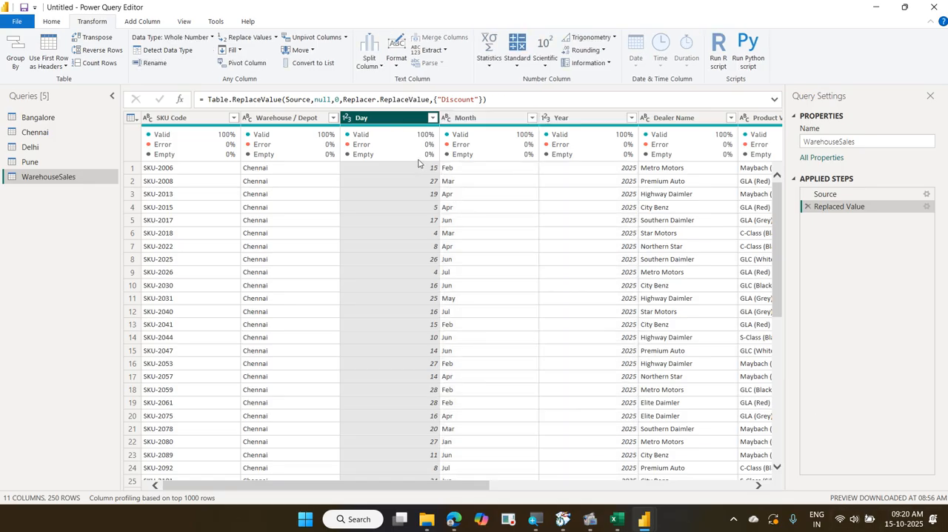
left_click(465, 118, "ctrl")
left_click(587, 120, "ctrl")
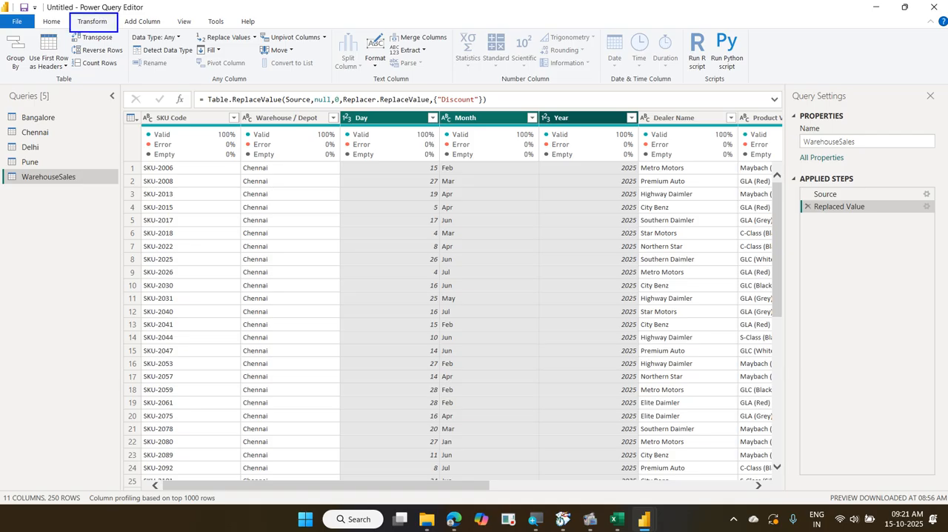
mouse_move(382, 28)
left_mouse_down()
mouse_move(415, 47)
mouse_move(458, 50)
left_mouse_up()
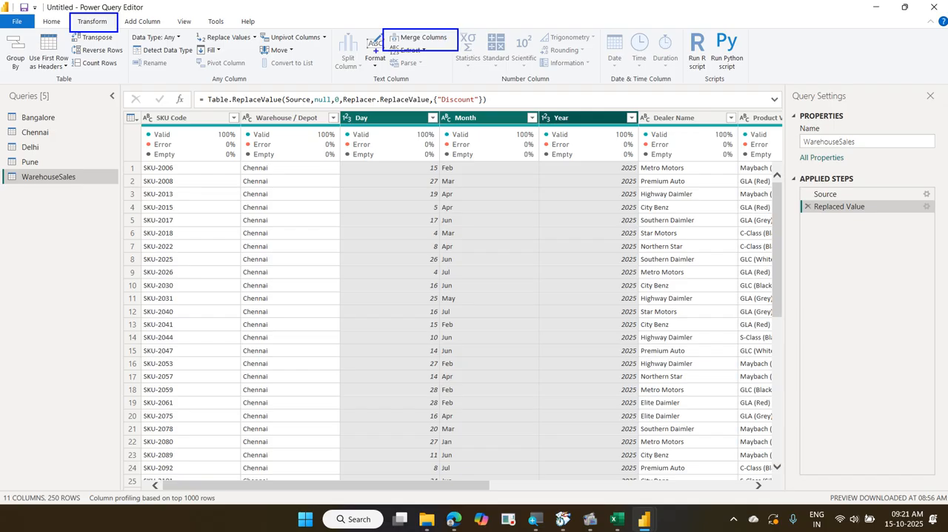
left_click_drag(376, 50, 122, 8)
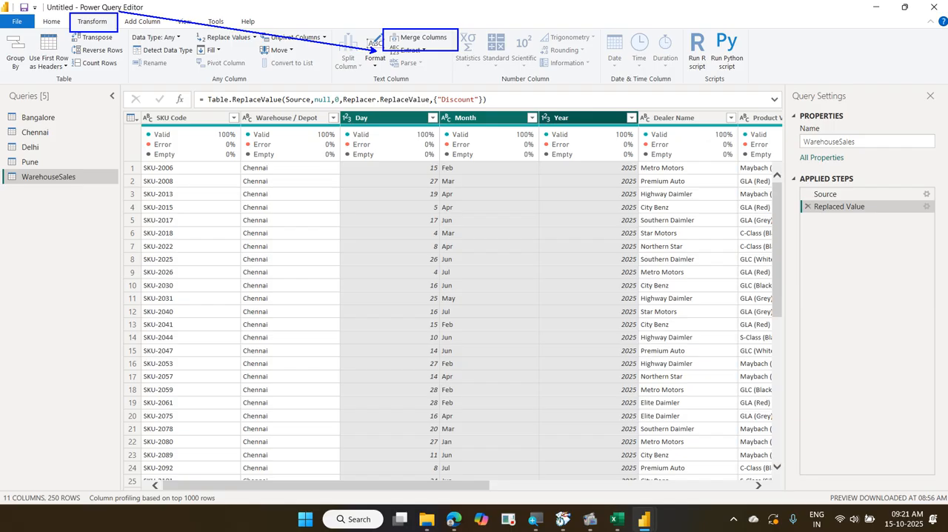
left_click(400, 43)
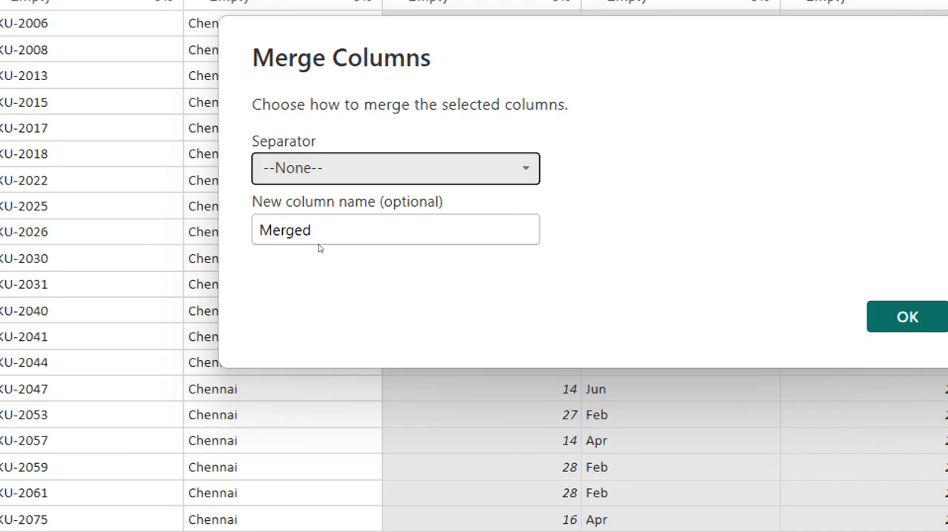
key("alt+Down")
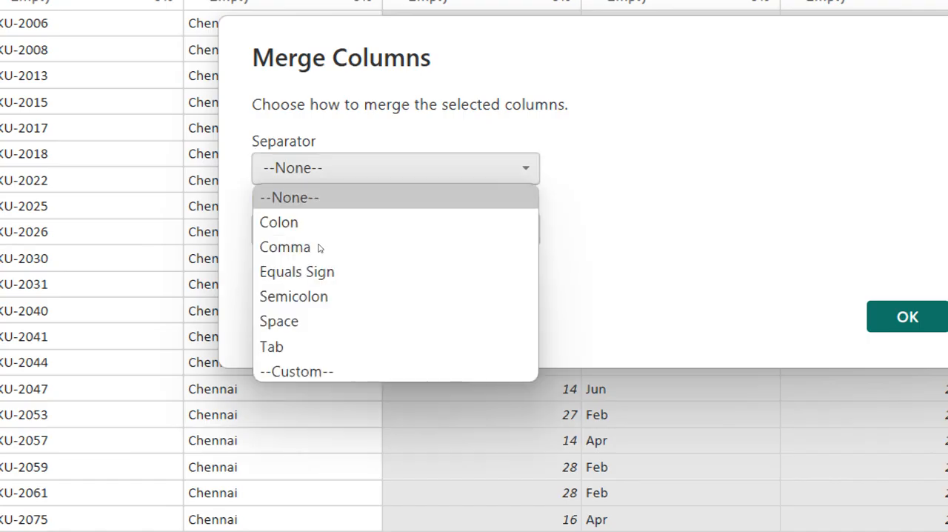
key("Down")
key("Down")
key("Down")
key("Down")
key("Down")
key("Down")
key("Down")
key("Return")
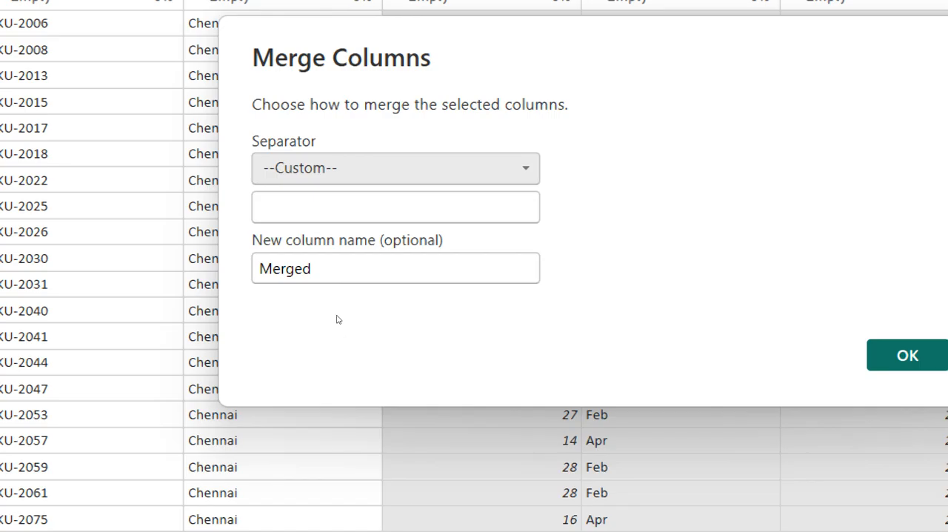
key("Tab")
type("-")
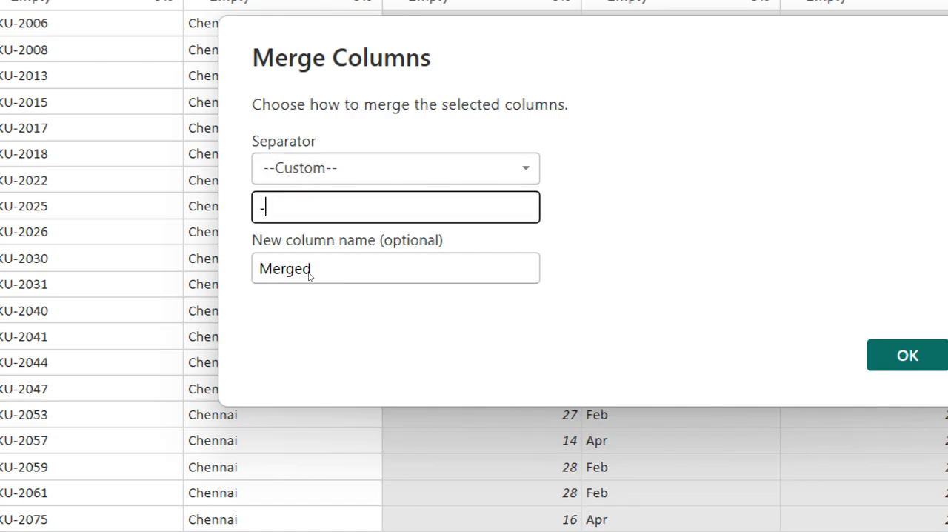
Name the merged column "SKU Date" and apply the merge
key("Tab")
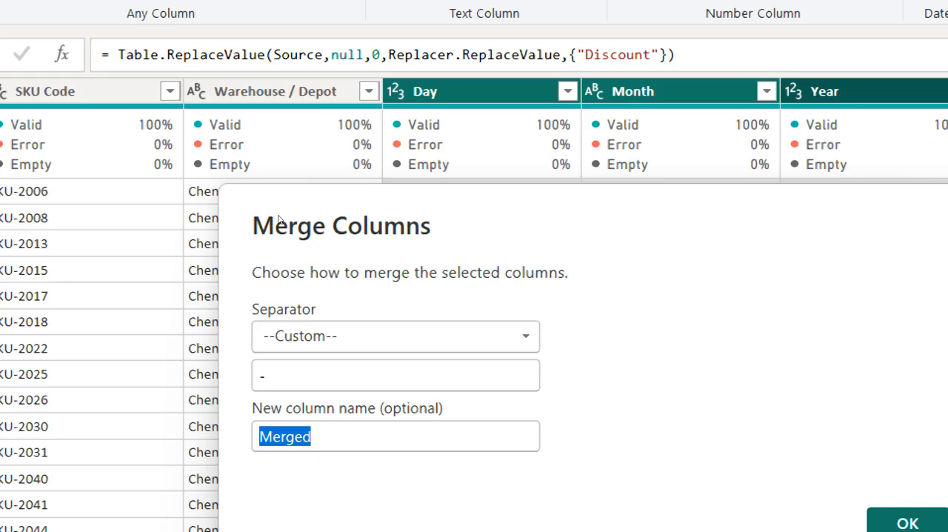
type("SKU")
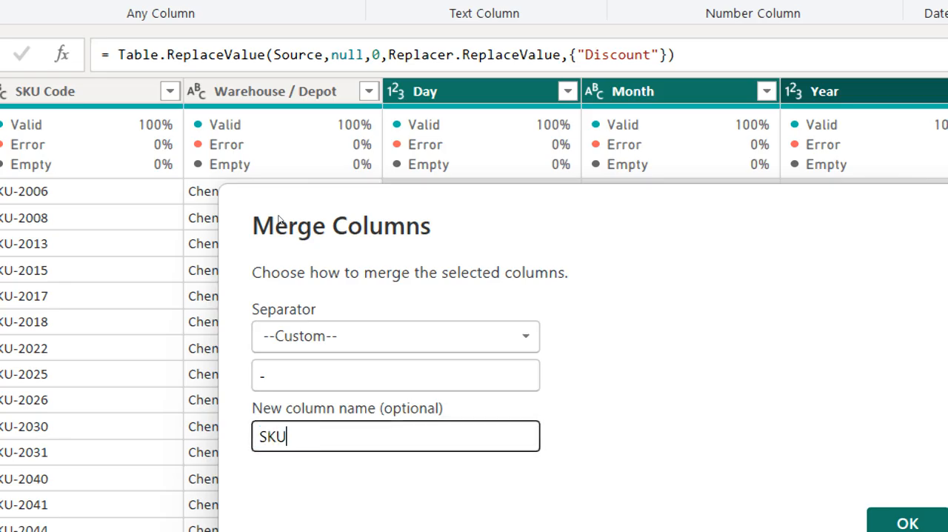
type(" Date")
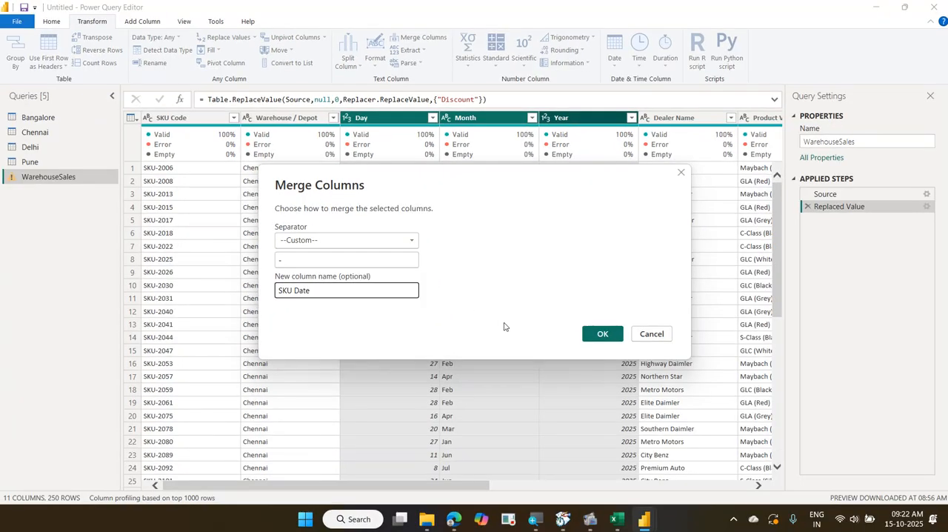
left_click(593, 343)
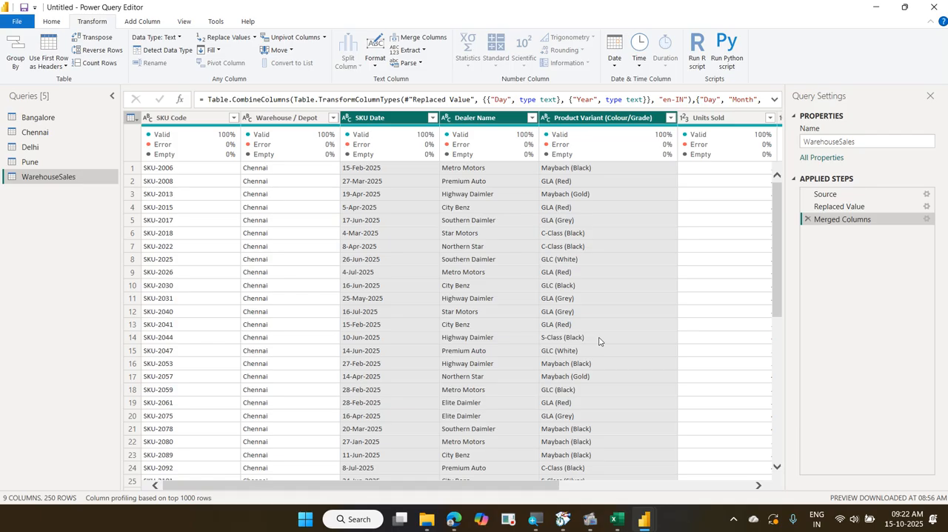
Automatically detect the data type of the SKU Date column only
left_click(376, 118)
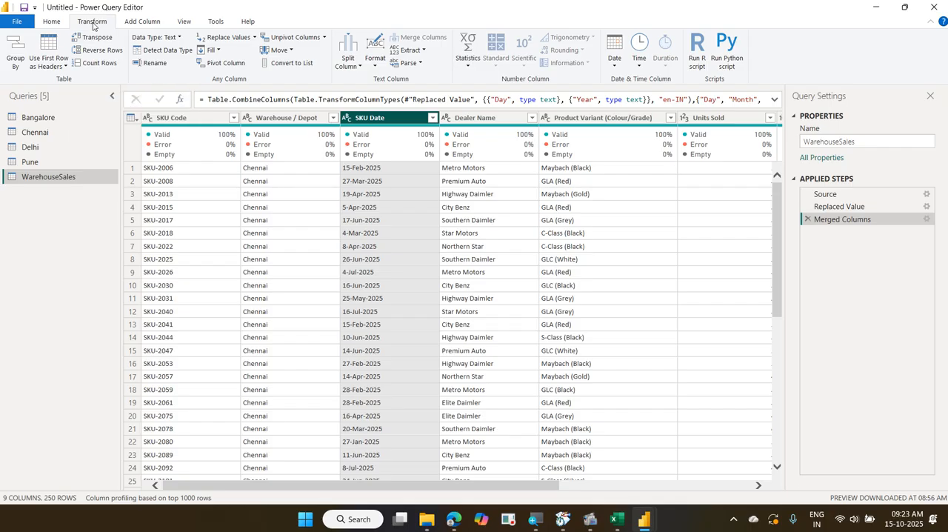
left_click(155, 51)
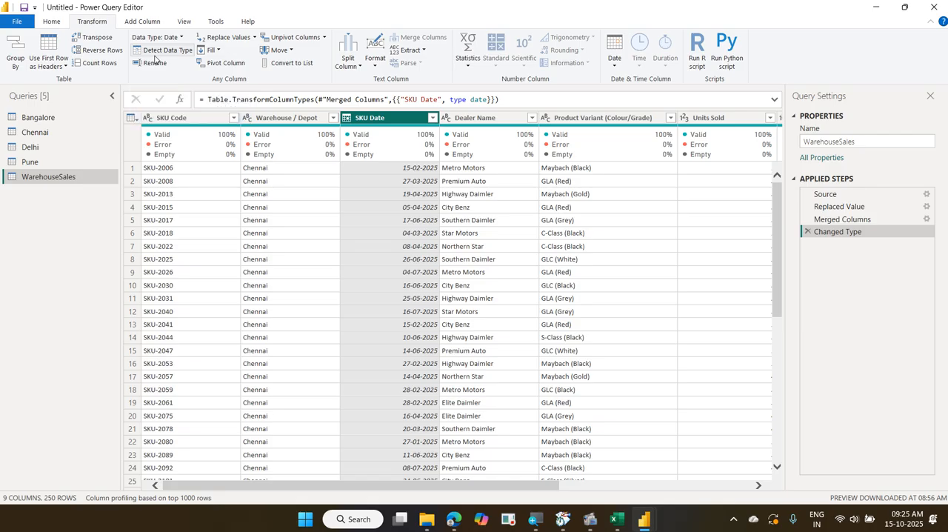
left_click_drag(5, 116, 77, 173)
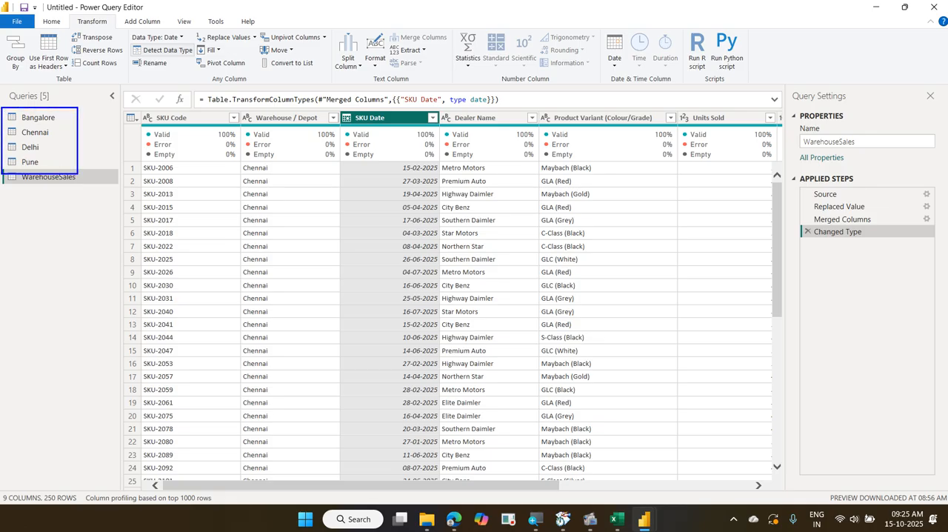
key("Escape")
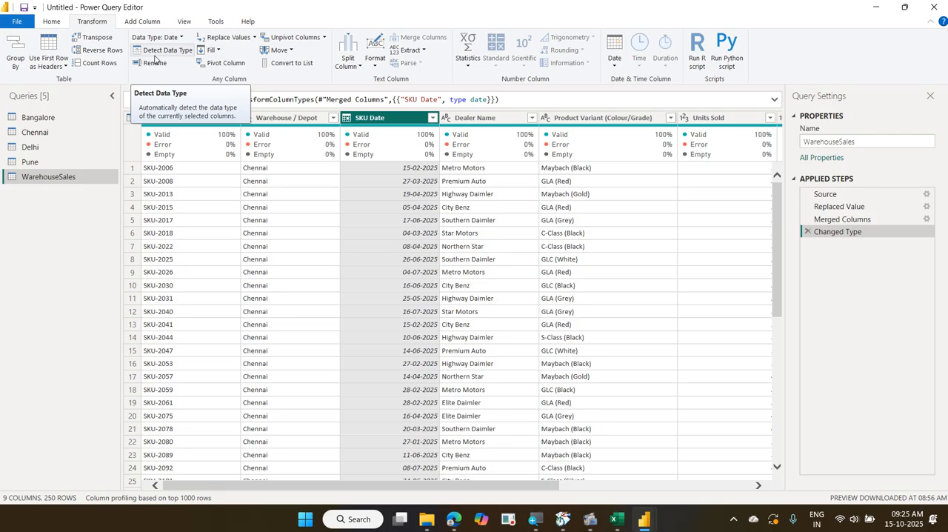
mouse_move(1, 169)
left_mouse_down()
mouse_move(77, 198)
mouse_move(99, 191)
left_mouse_up()
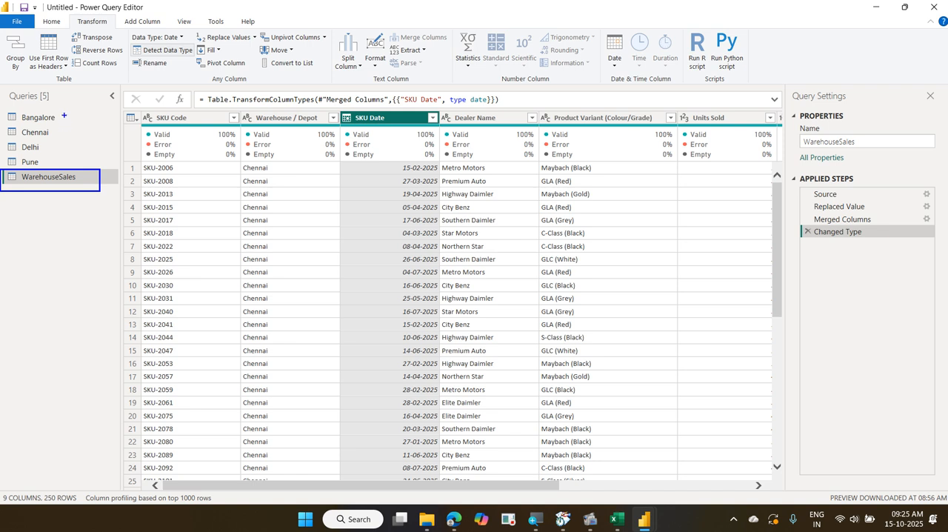
left_click_drag(63, 116, 81, 97)
mouse_move(53, 136)
left_mouse_down()
mouse_move(70, 123)
mouse_move(83, 146)
left_mouse_up()
mouse_move(67, 99)
left_mouse_down()
mouse_move(90, 111)
mouse_move(102, 164)
left_mouse_up()
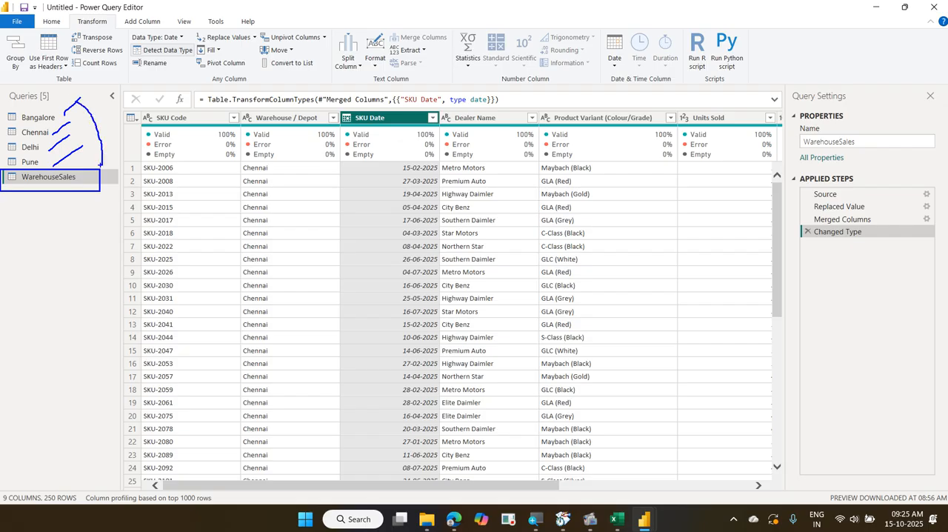
mouse_move(54, 108)
left_mouse_down()
mouse_move(33, 141)
mouse_move(56, 135)
mouse_move(57, 168)
left_mouse_up()
left_click_drag(48, 132, 63, 168)
mouse_move(23, 194)
left_mouse_down()
mouse_move(2, 172)
mouse_move(60, 211)
left_mouse_up()
left_click_drag(72, 102, 76, 185)
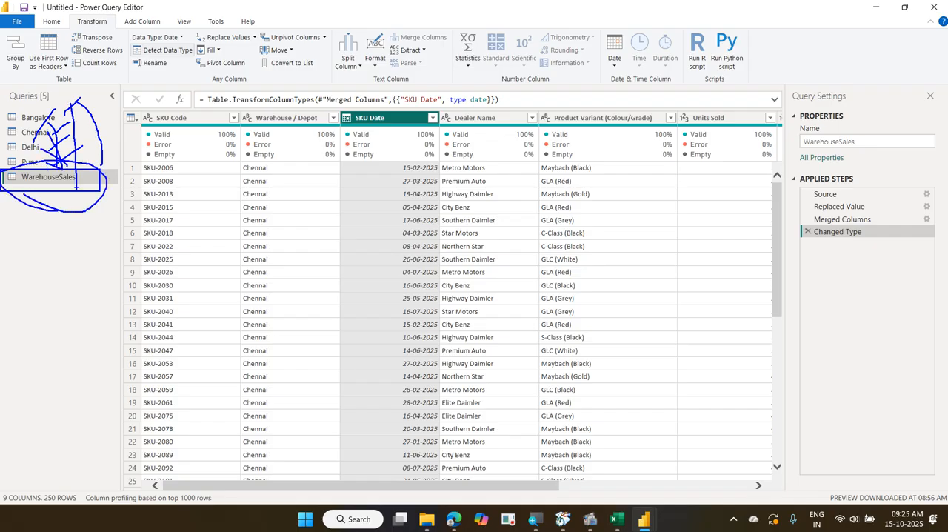
key("Escape")
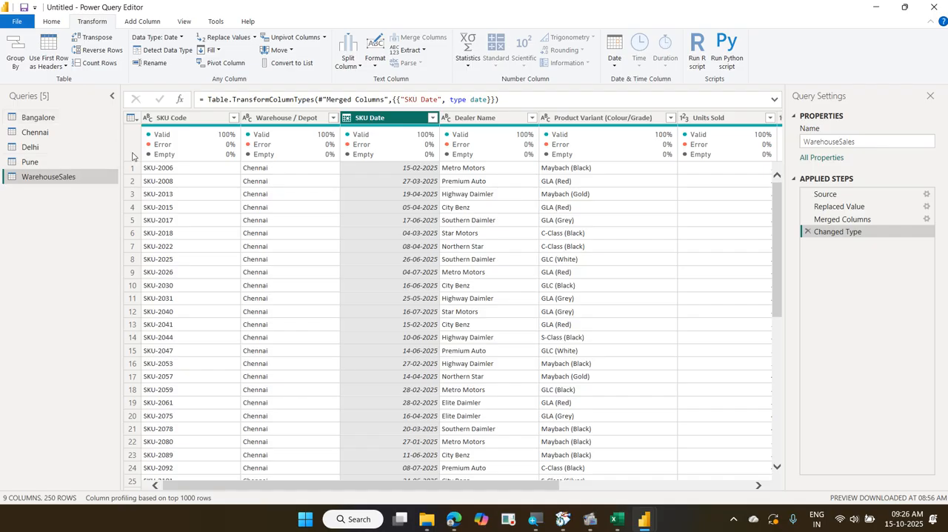
Disable loading for the four city queries Bangalore, Chennai, Delhi and Pune
left_click(60, 121)
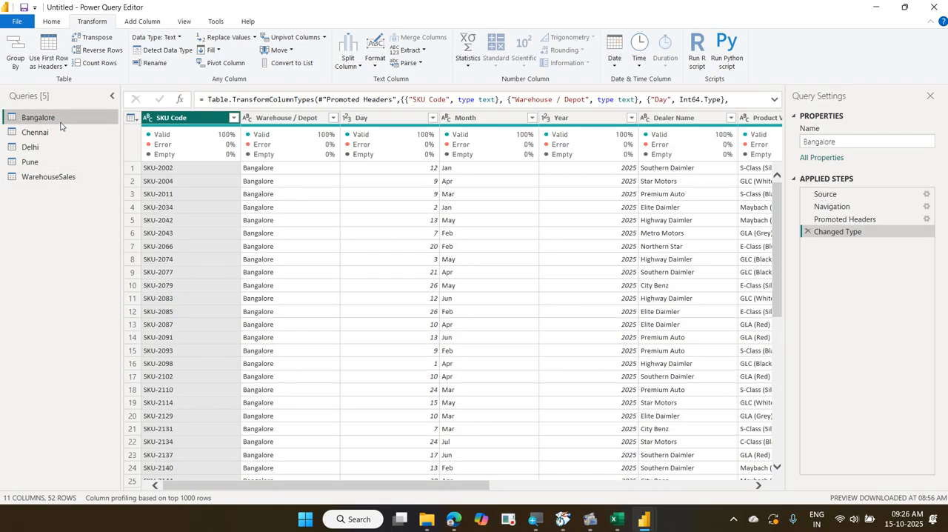
right_click(52, 124)
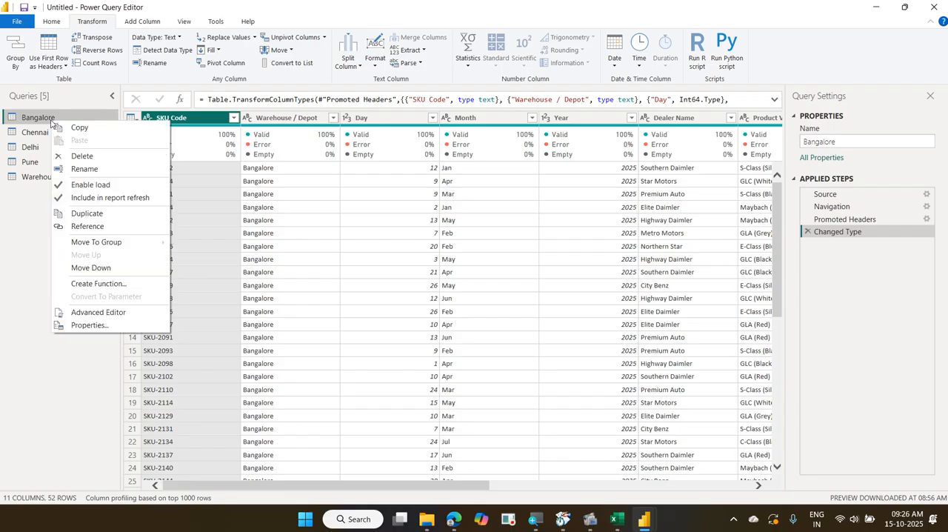
left_click(91, 184)
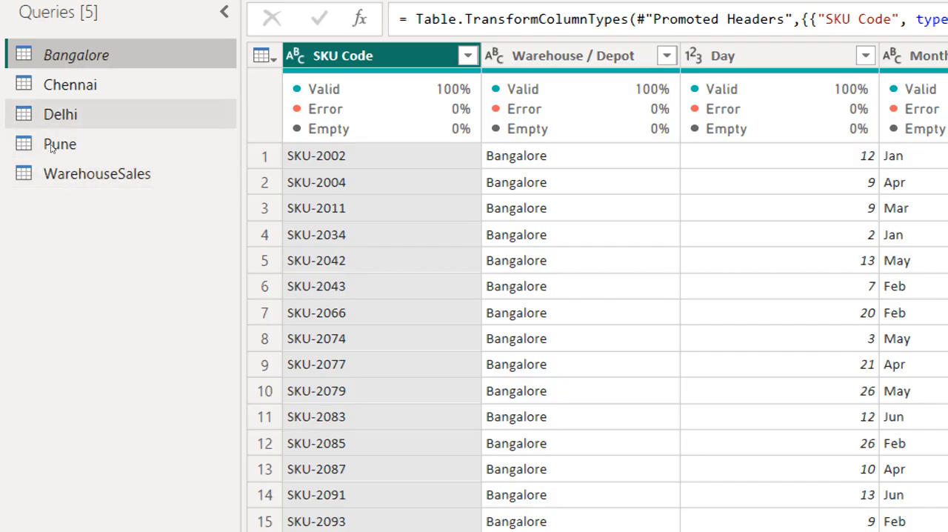
left_click(59, 85)
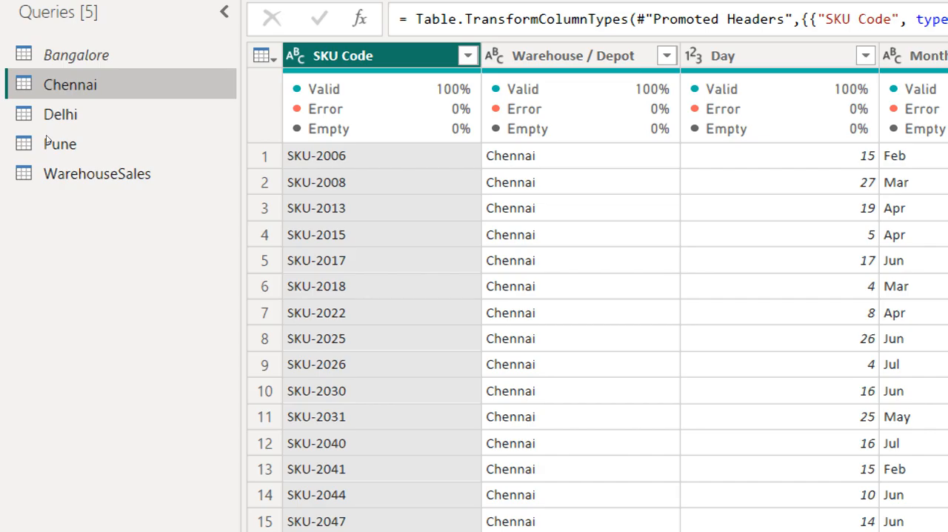
right_click(93, 90)
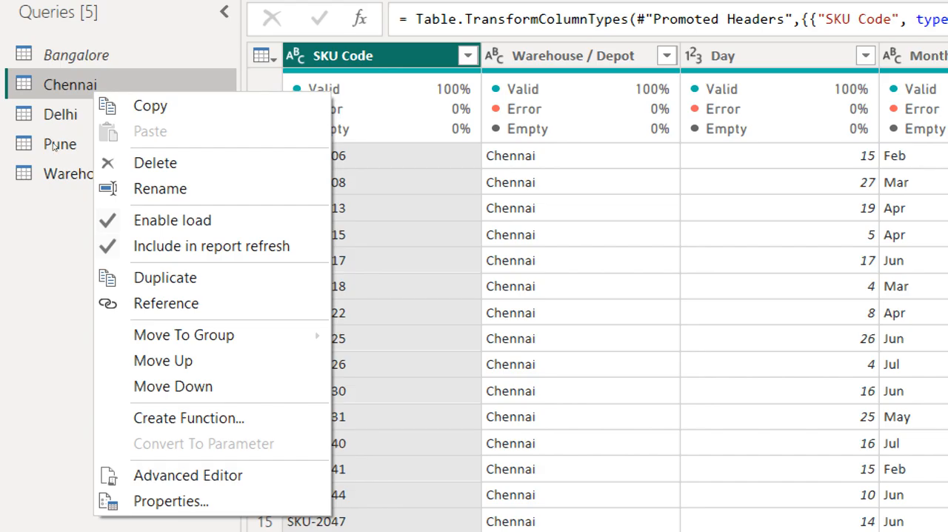
left_click(97, 211)
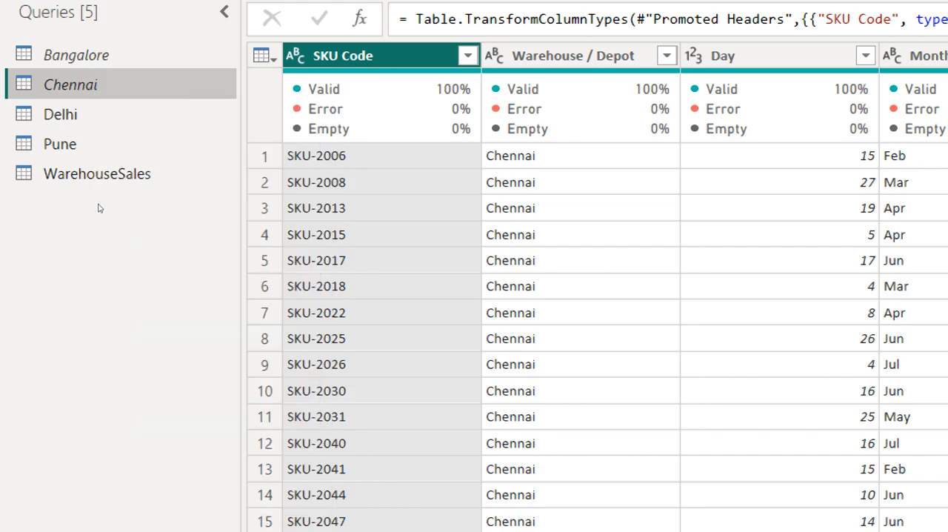
left_click_drag(45, 116, 28, 149)
right_click(54, 113)
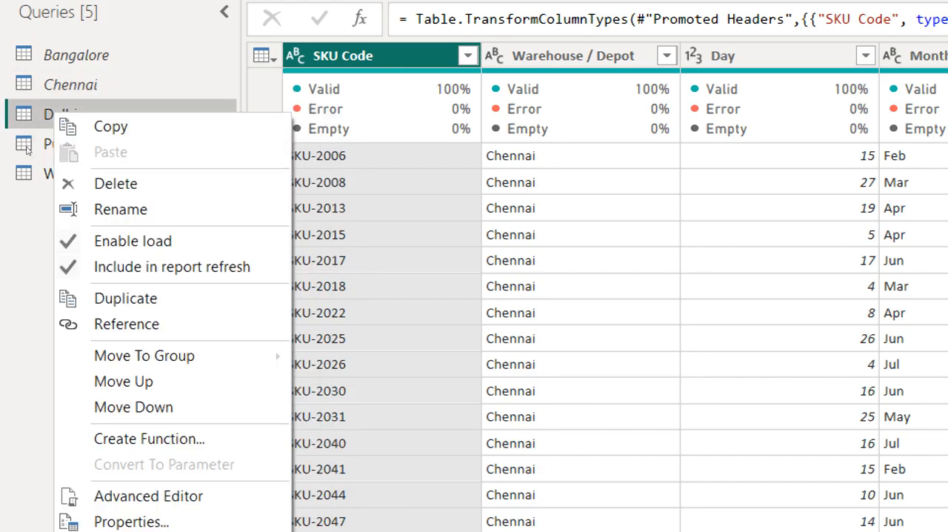
left_click(132, 241)
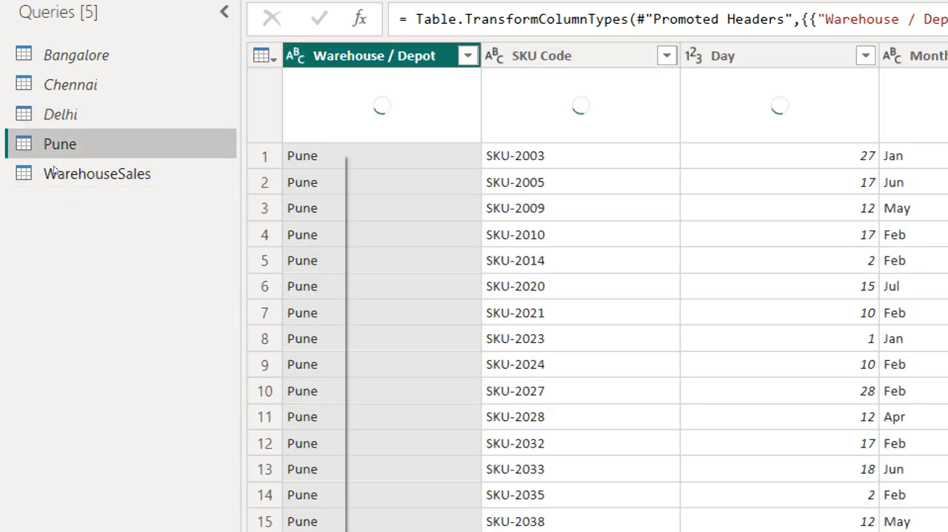
right_click(106, 151)
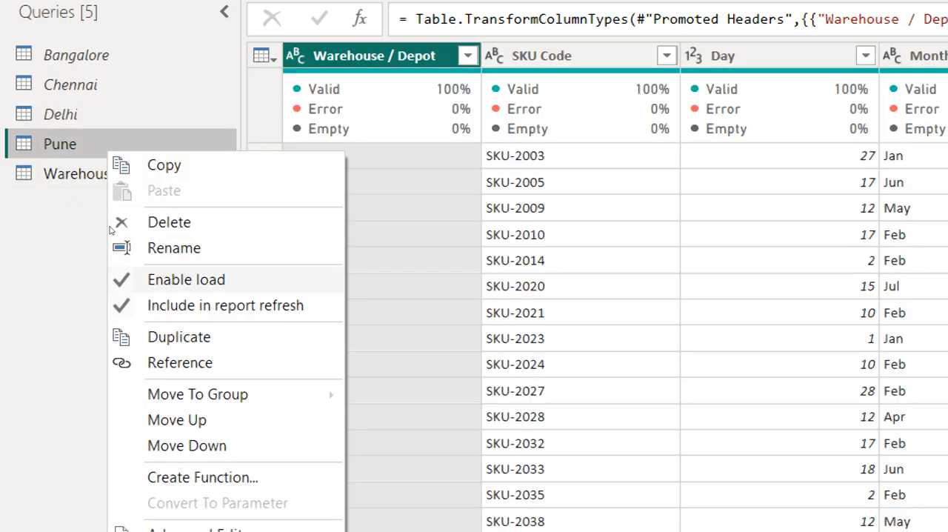
left_click(118, 276)
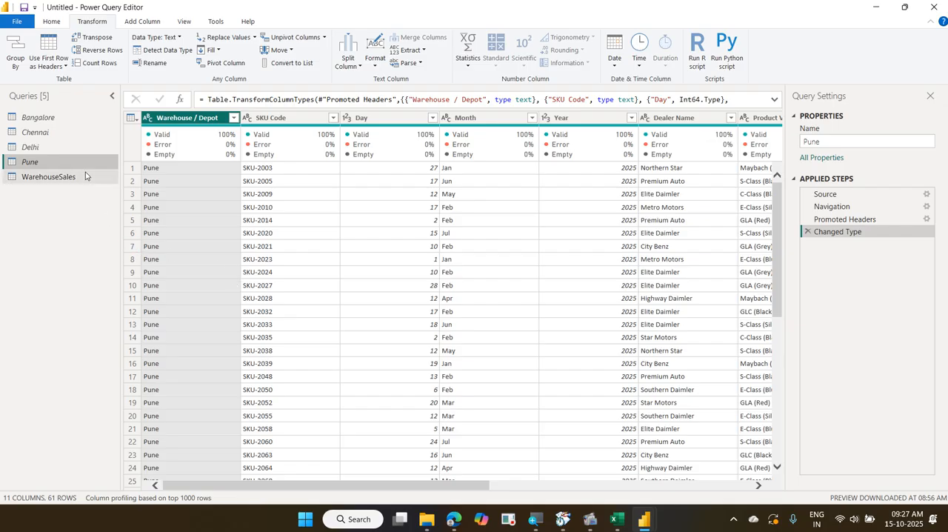
Close the query editor from the WarehouseSales query with all changes applied, and expand the WarehouseSales table's fields in the report
mouse_move(270, 136)
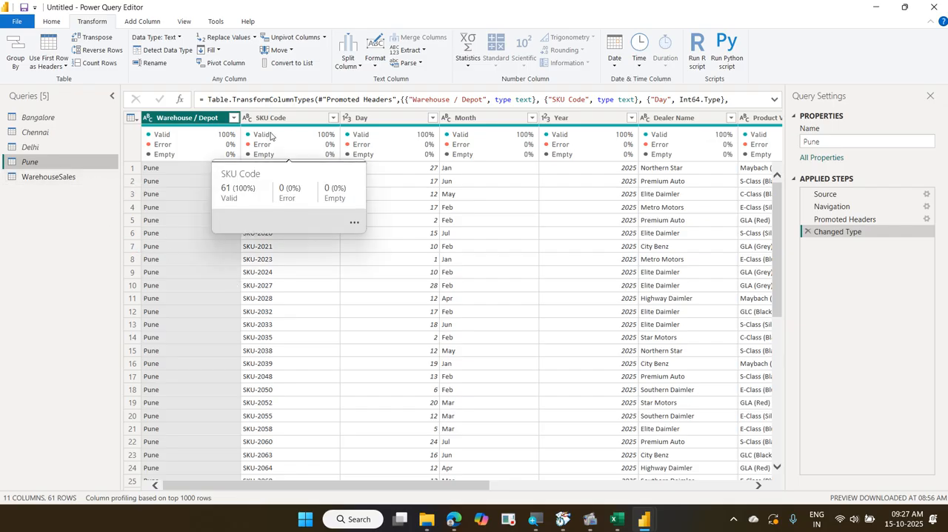
left_click(65, 177)
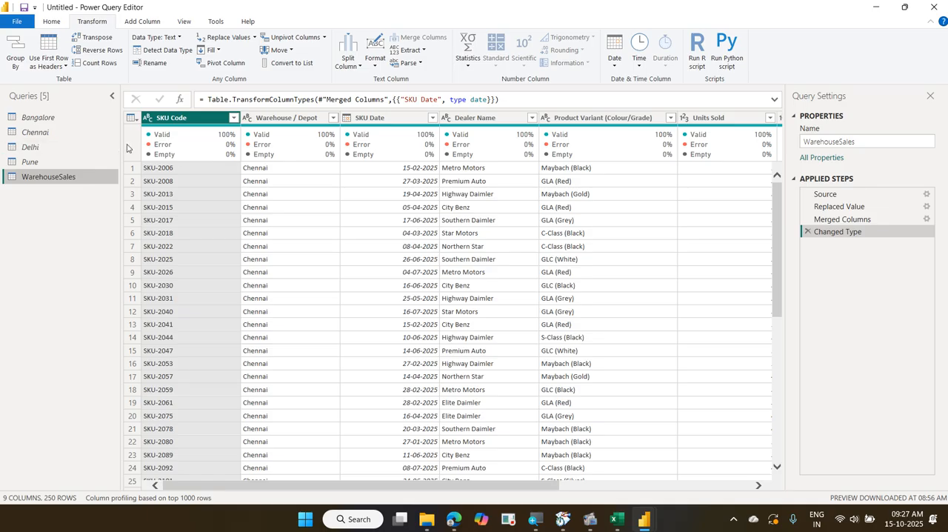
left_click(50, 22)
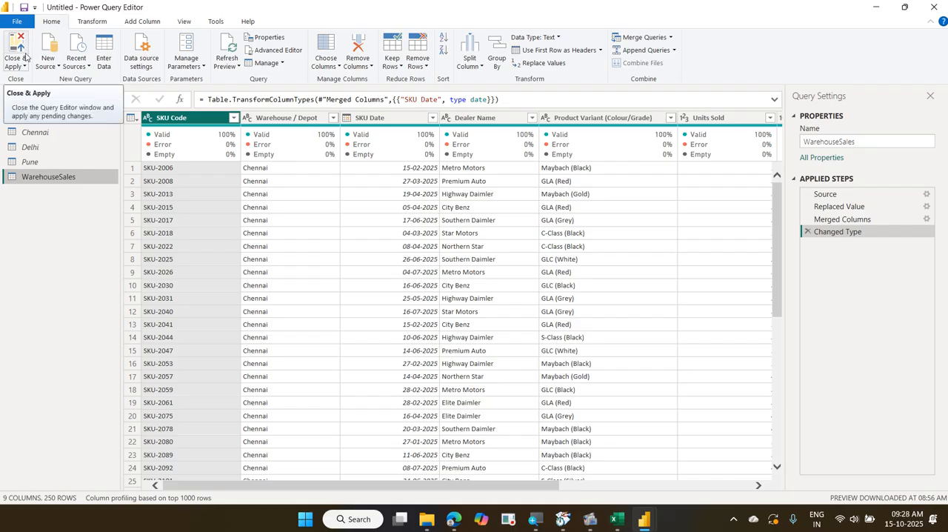
left_click(25, 67)
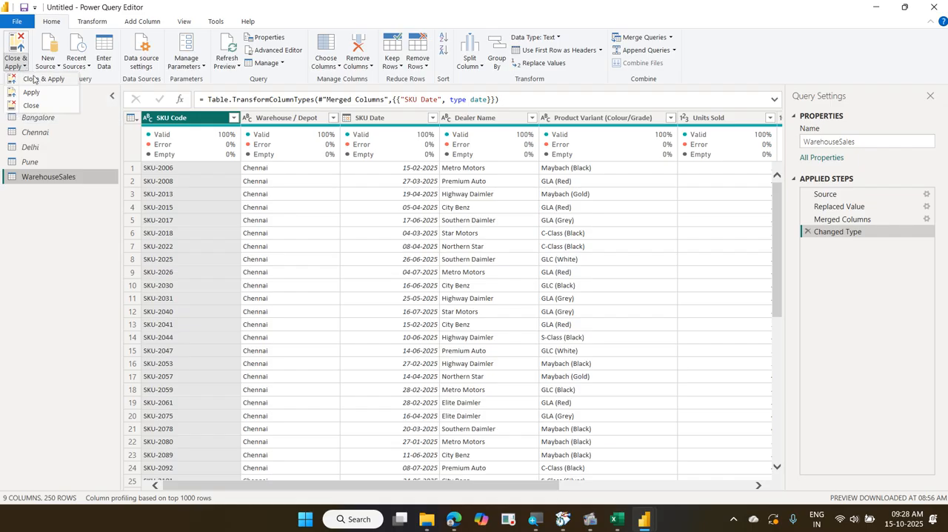
left_click(34, 80)
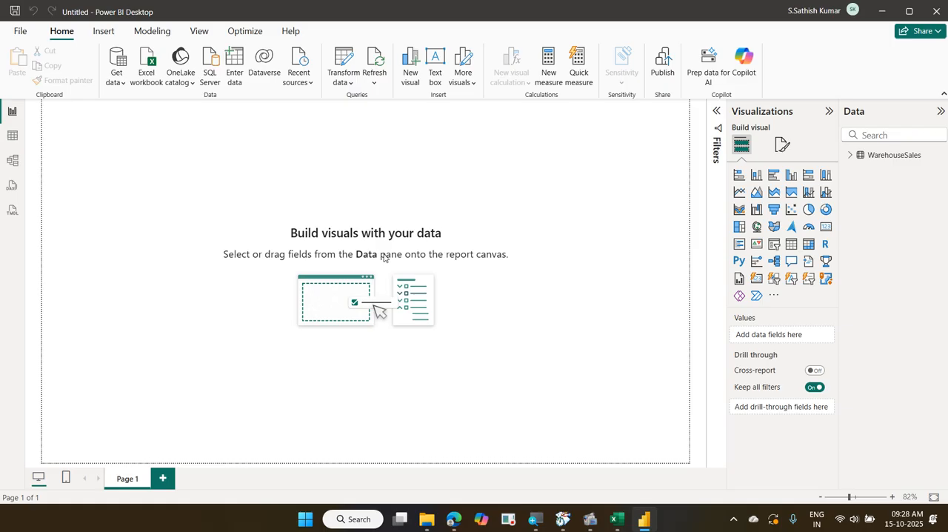
left_click(850, 156)
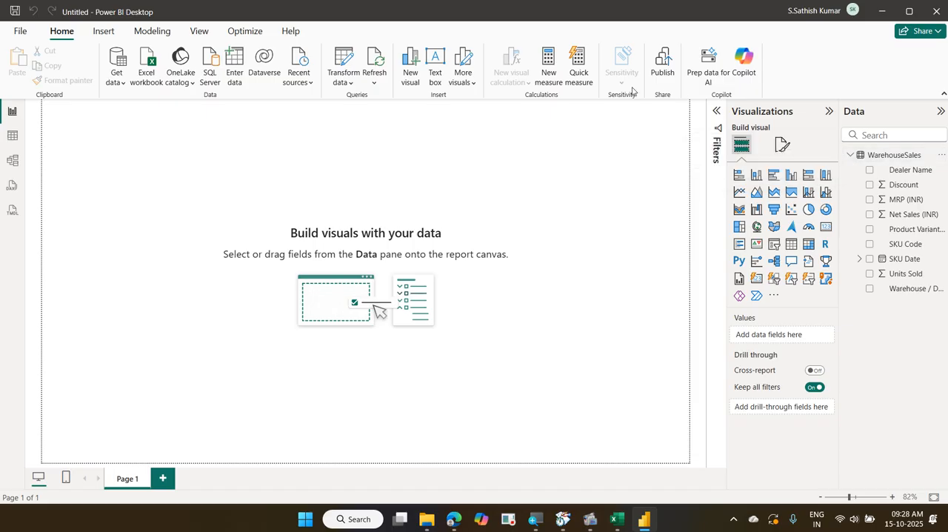
Reopen the query editor and review the distinct values of the Discount column in the WarehouseSales query
left_click(344, 61)
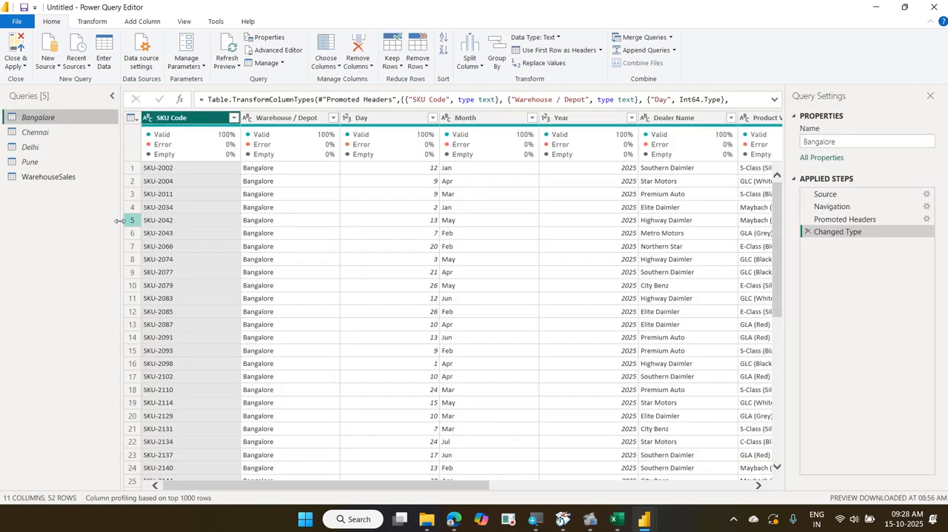
left_click(74, 178)
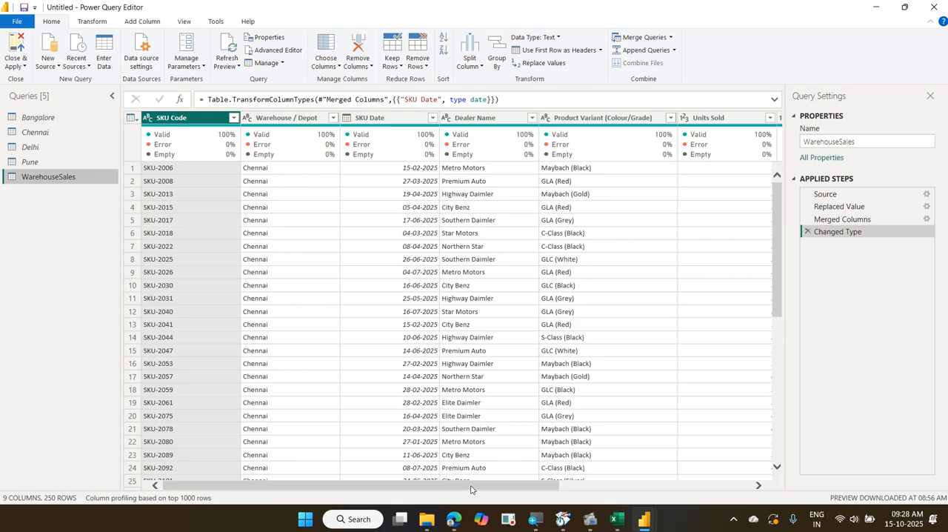
left_click_drag(474, 487, 851, 489)
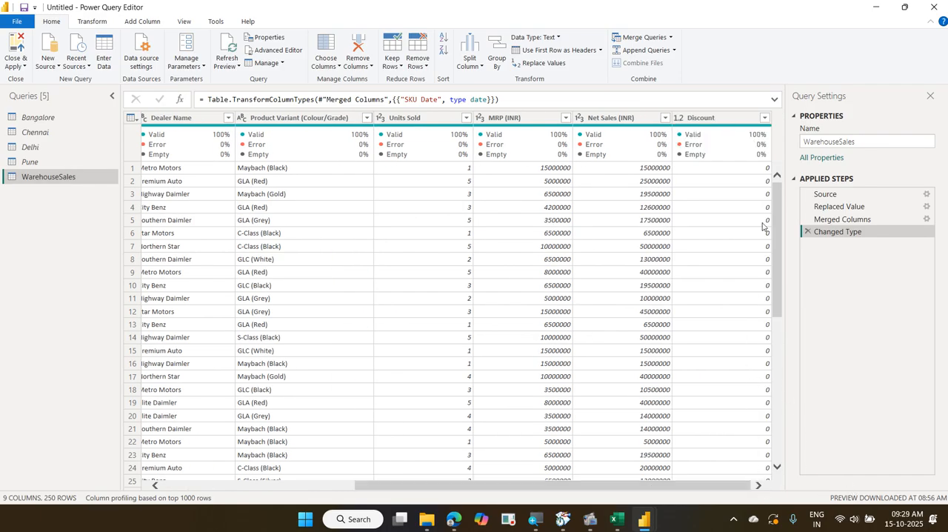
left_click(765, 119)
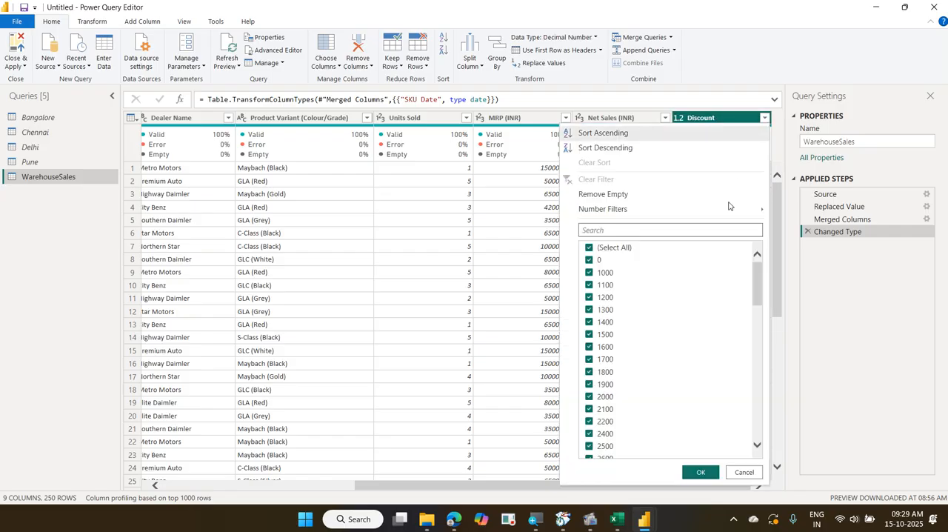
scroll(688, 359, "down", 4)
scroll(684, 360, "down", 10)
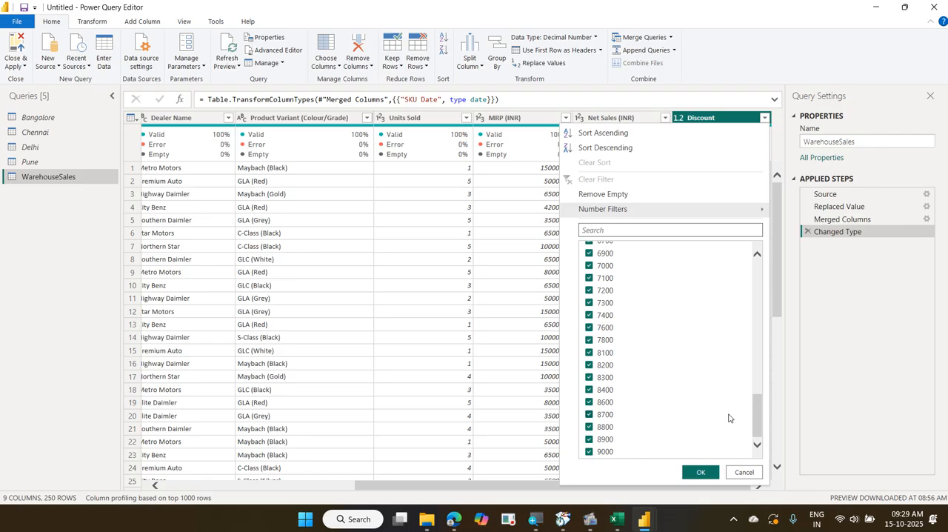
left_click(744, 472)
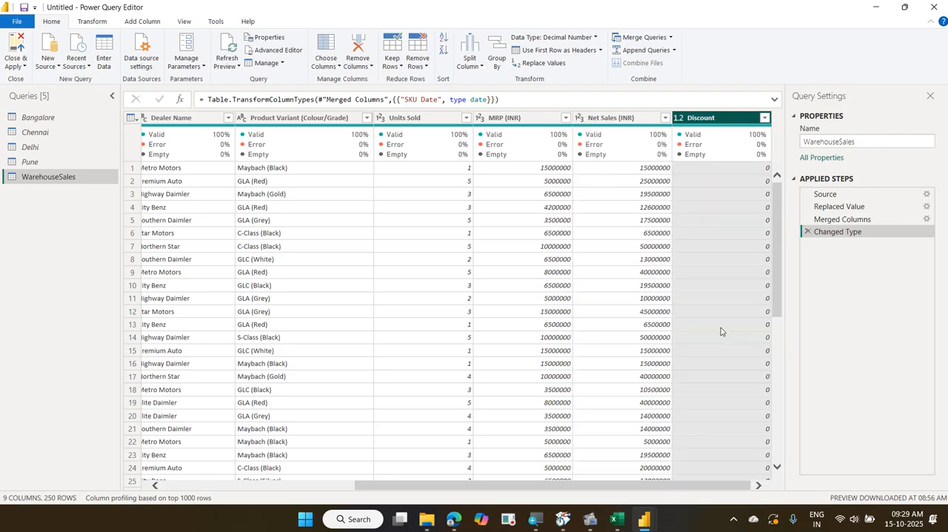
Change the Discount column's data type to Whole Number, and close the query editor with the change applied
left_click(679, 118)
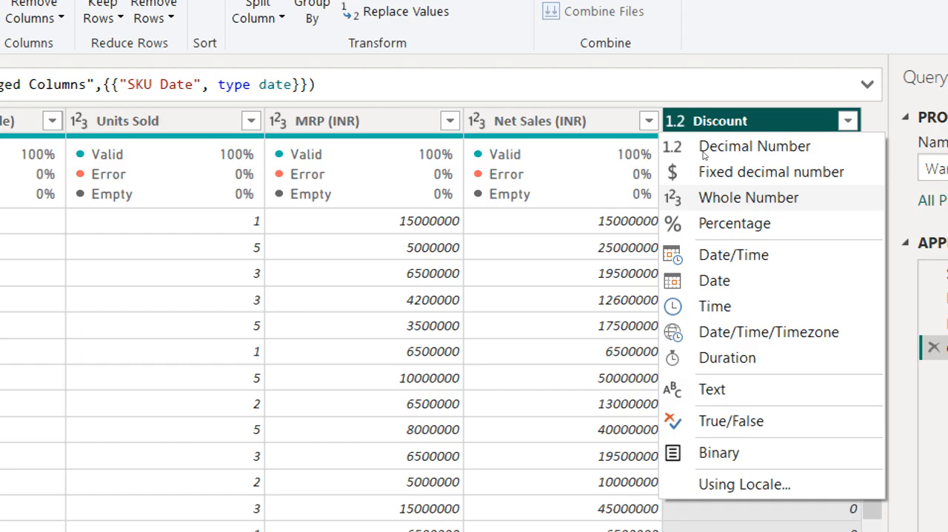
left_click(706, 197)
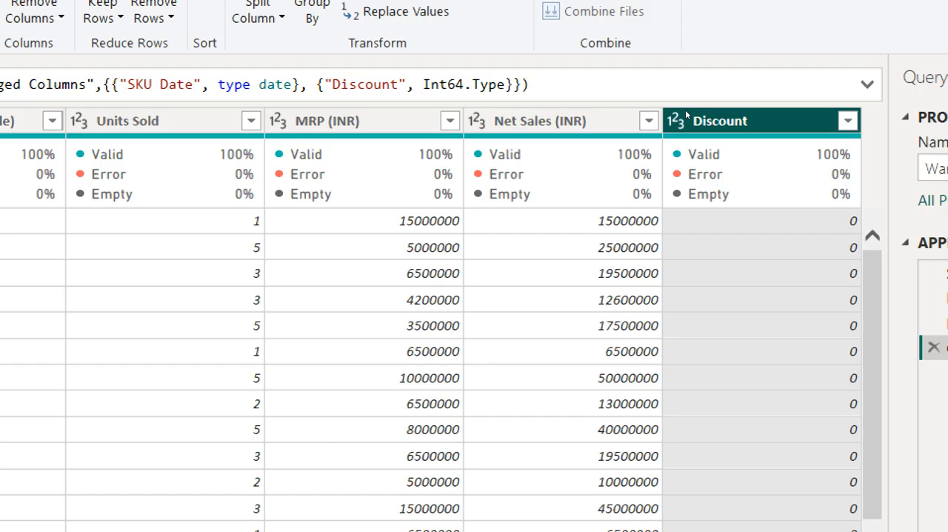
left_click(683, 121)
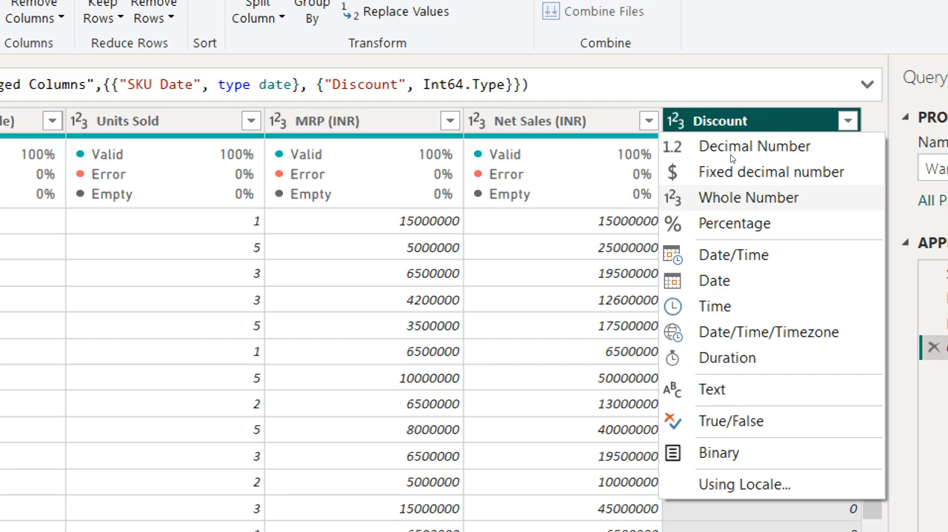
key("Escape")
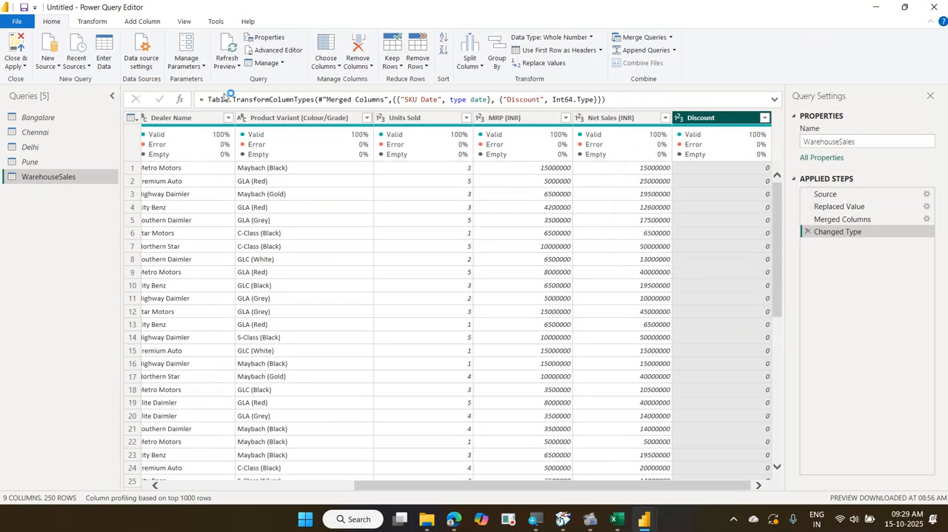
left_click(20, 44)
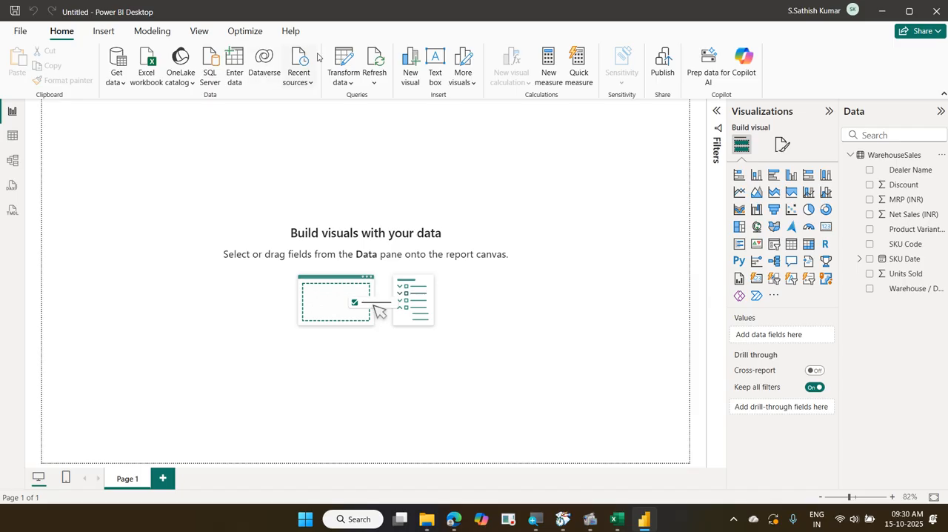
right_click(876, 157)
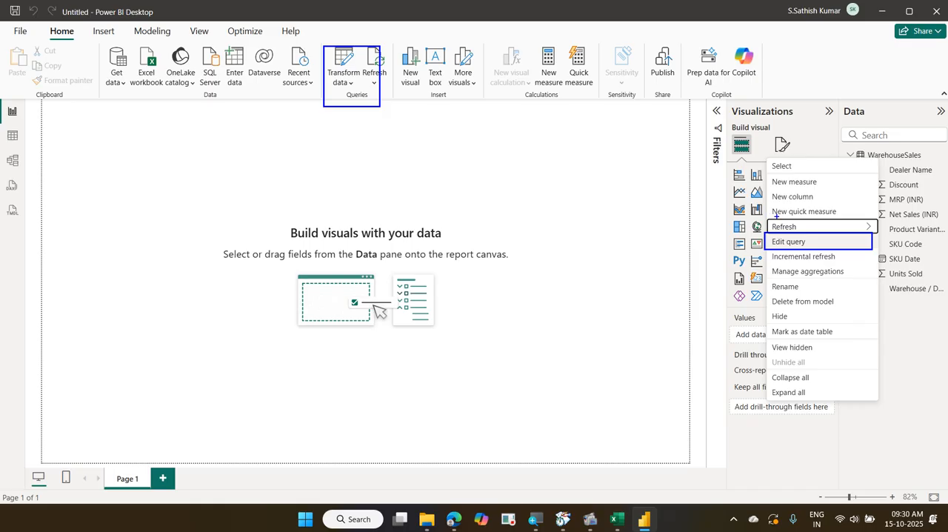
left_click_drag(825, 247, 846, 230)
left_click_drag(43, 27, 86, 49)
left_click_drag(319, 79, 87, 36)
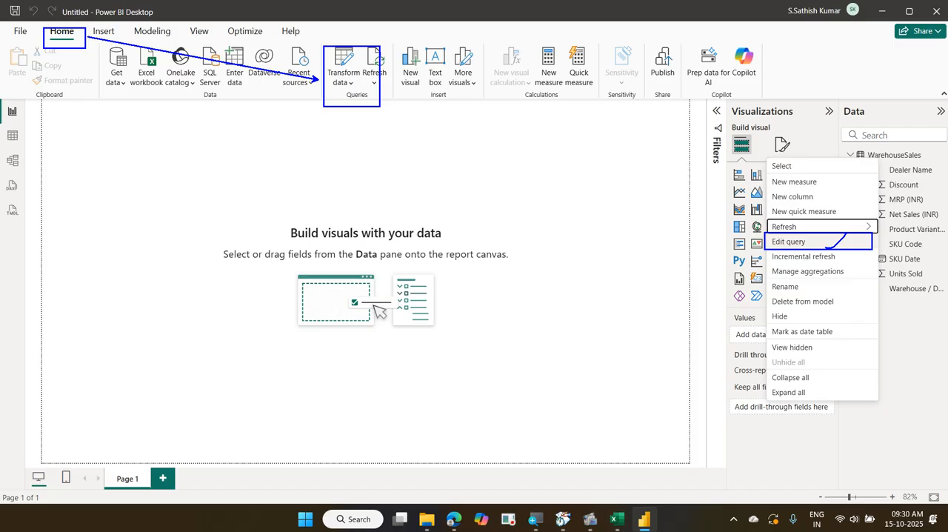
key("Escape")
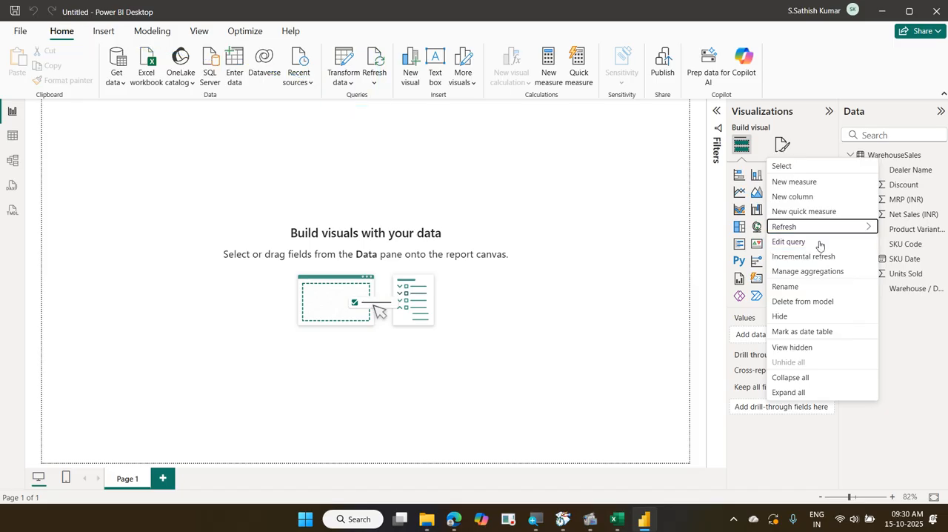
left_click(552, 217)
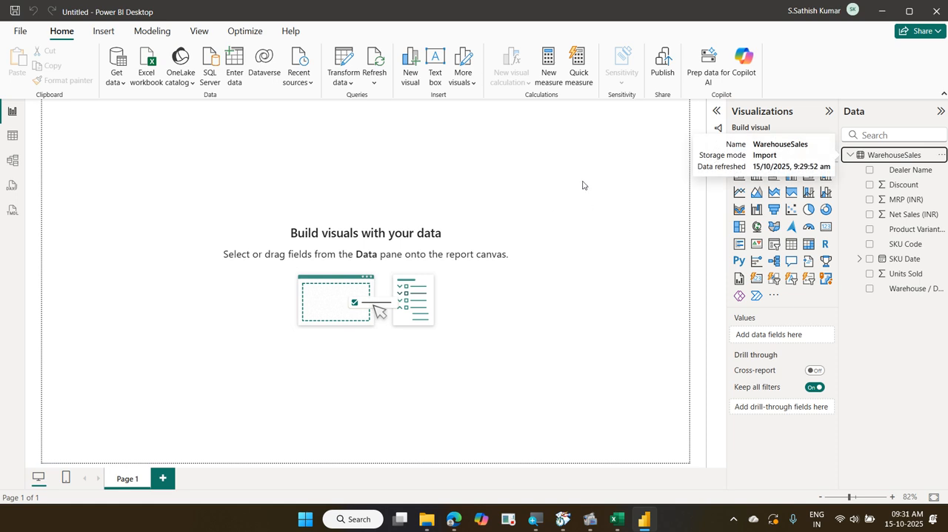
Create a pie chart of Net Sales (INR) with Warehouse / Depot as legend, sized to fill the left part of the report page
left_click(564, 185)
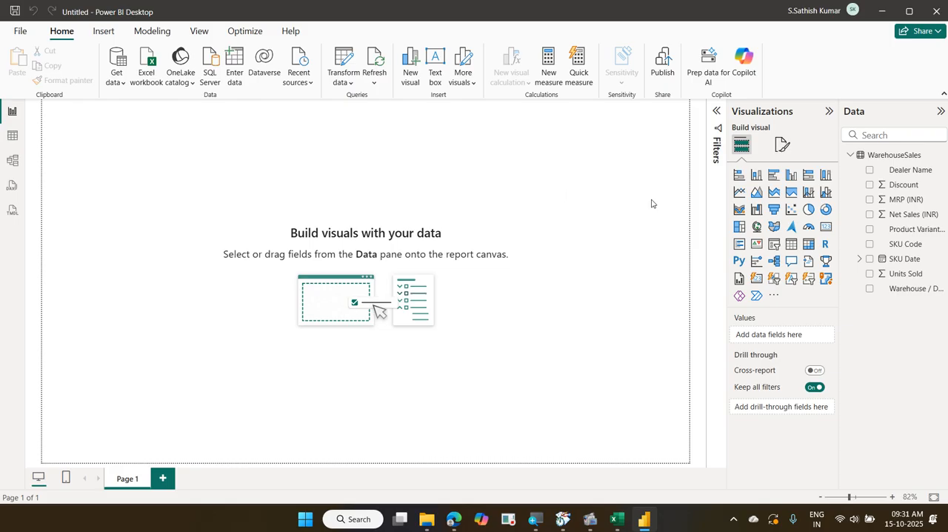
left_click(809, 210)
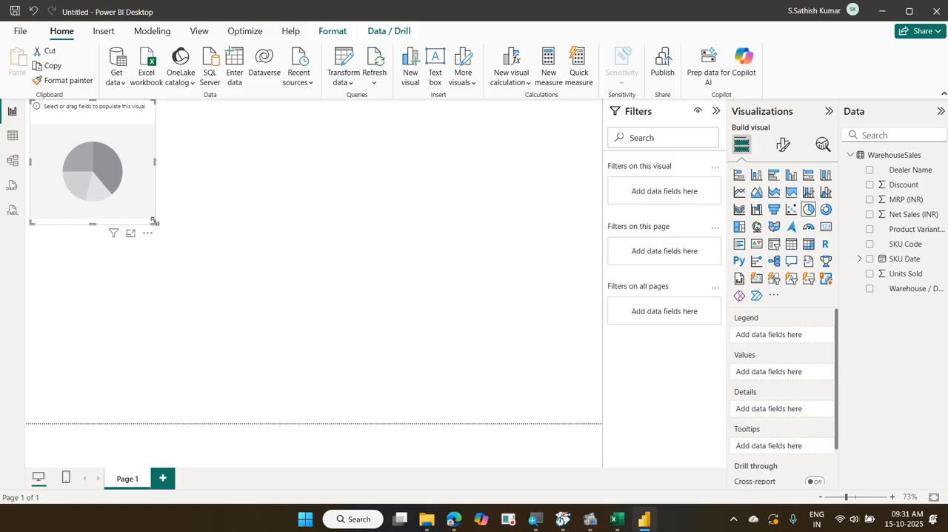
left_click_drag(154, 222, 372, 308)
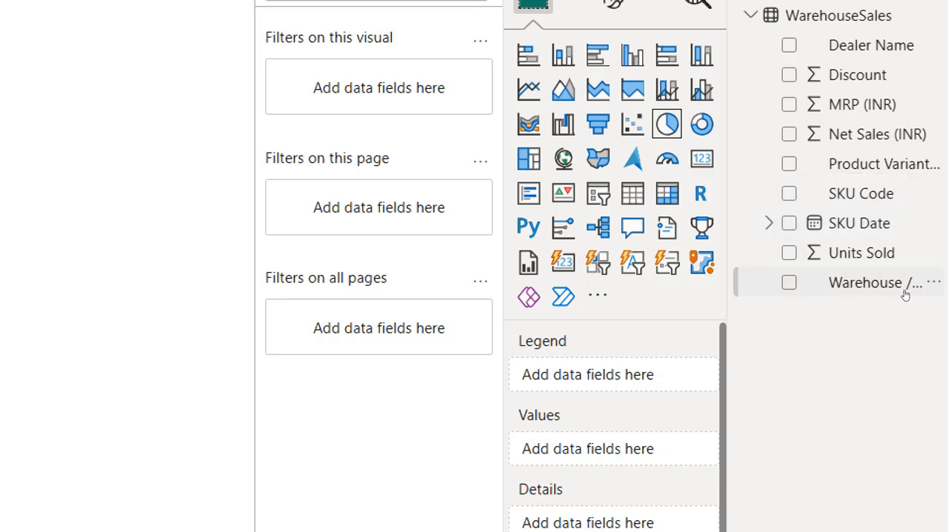
left_click_drag(904, 293, 790, 343)
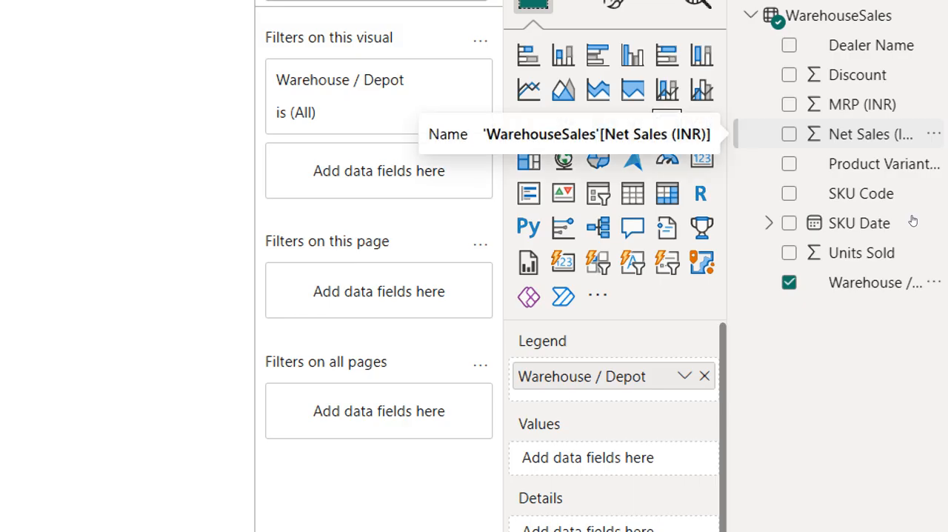
left_click_drag(913, 221, 792, 382)
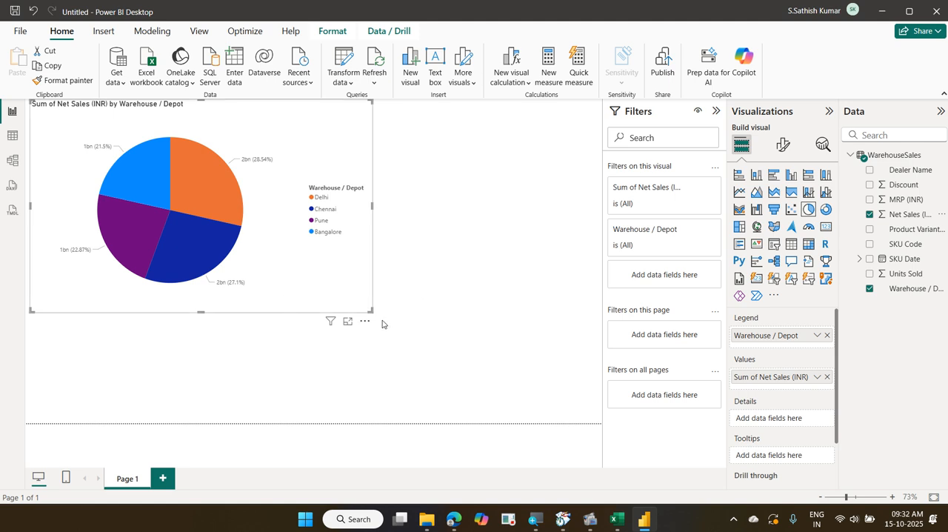
left_click_drag(371, 308, 258, 279)
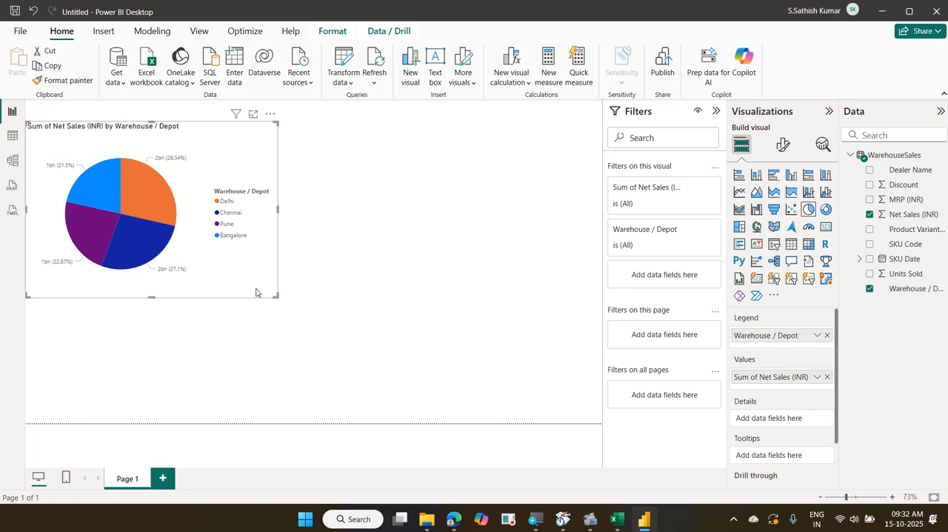
Add a clustered column chart beside the pie chart with SKU Date on the X-axis and Net Sales (INR) on the Y-axis
left_click(432, 180)
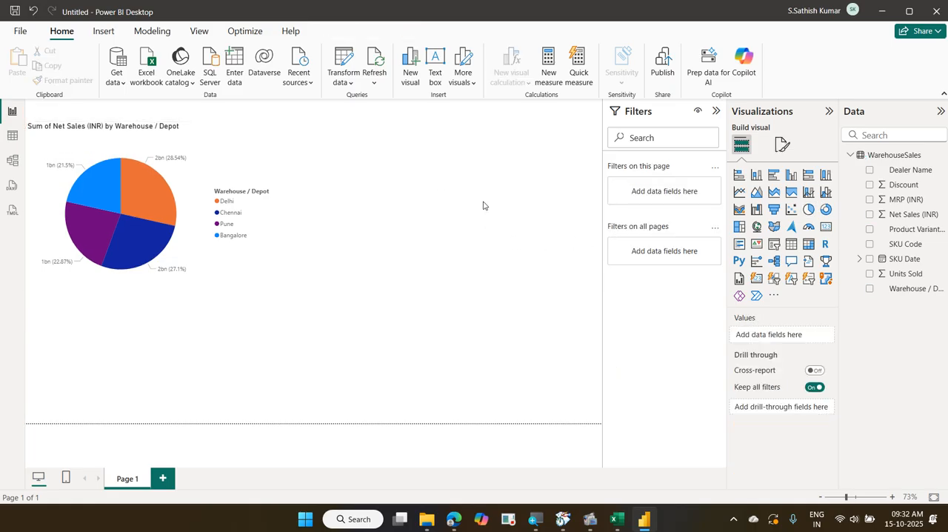
left_click(791, 174)
left_click_drag(226, 320, 509, 171)
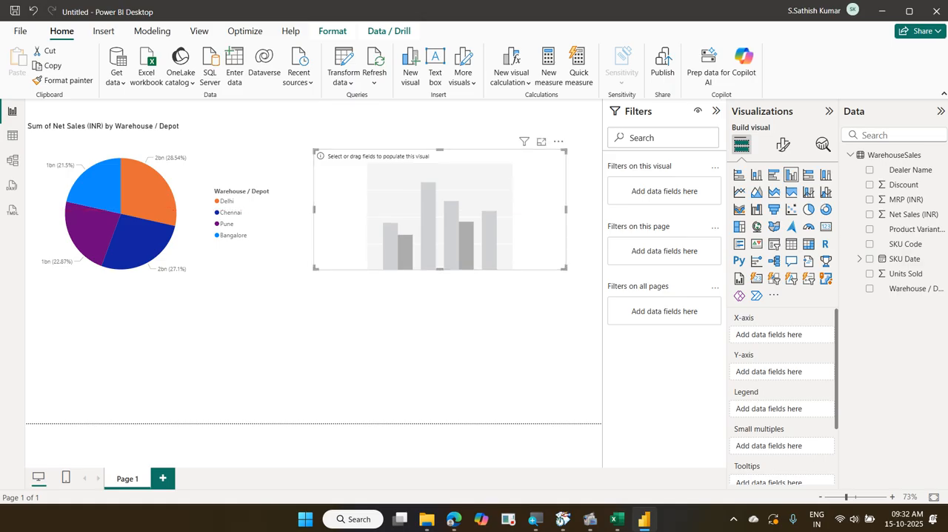
left_click_drag(909, 259, 811, 337)
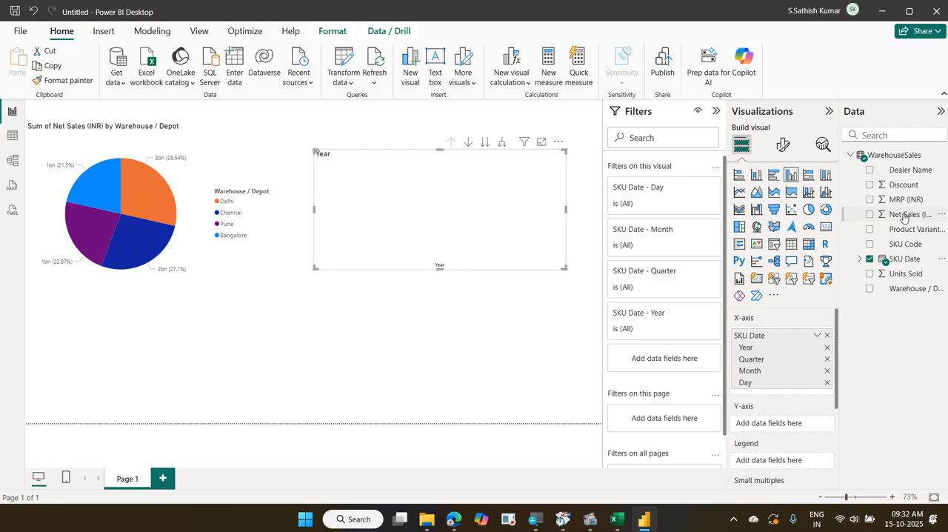
left_click_drag(907, 214, 798, 426)
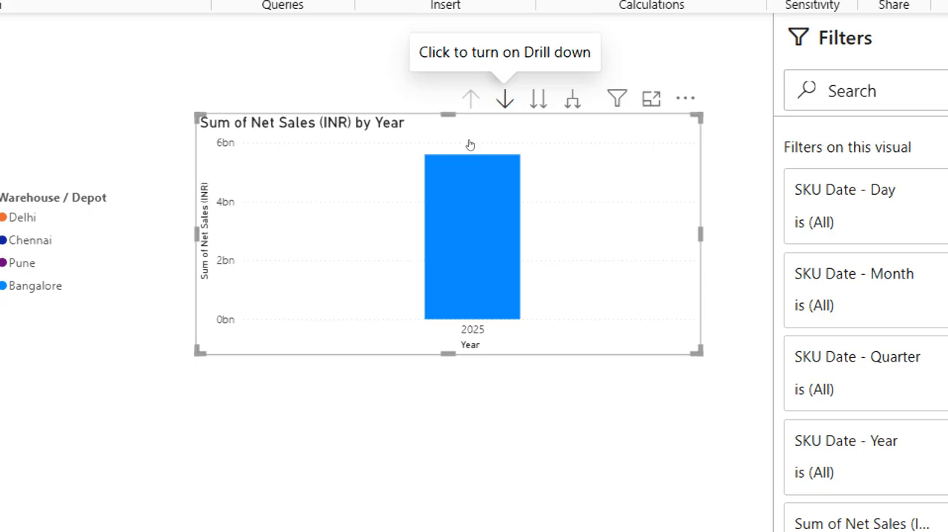
Turn on drill mode for the column chart and drill through 2025 and Qtr 1 into January's daily sales
left_click(505, 98)
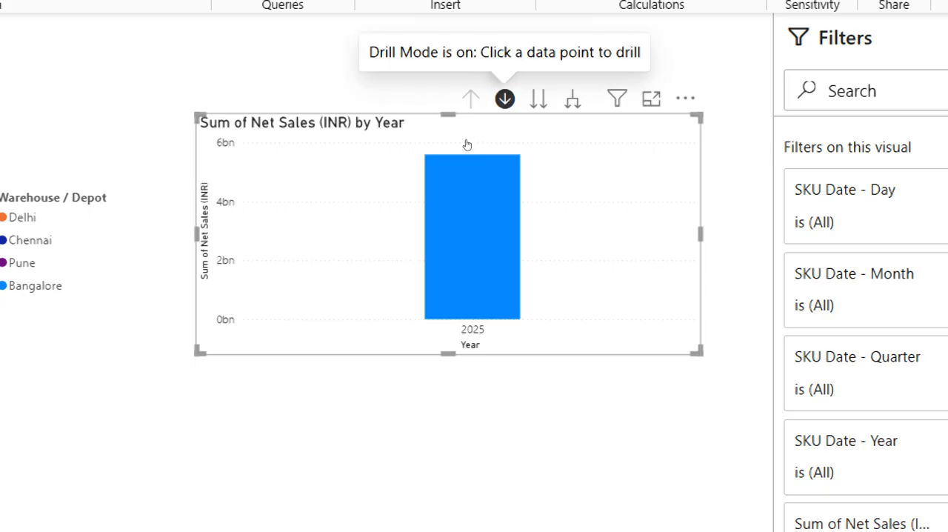
left_click(457, 213)
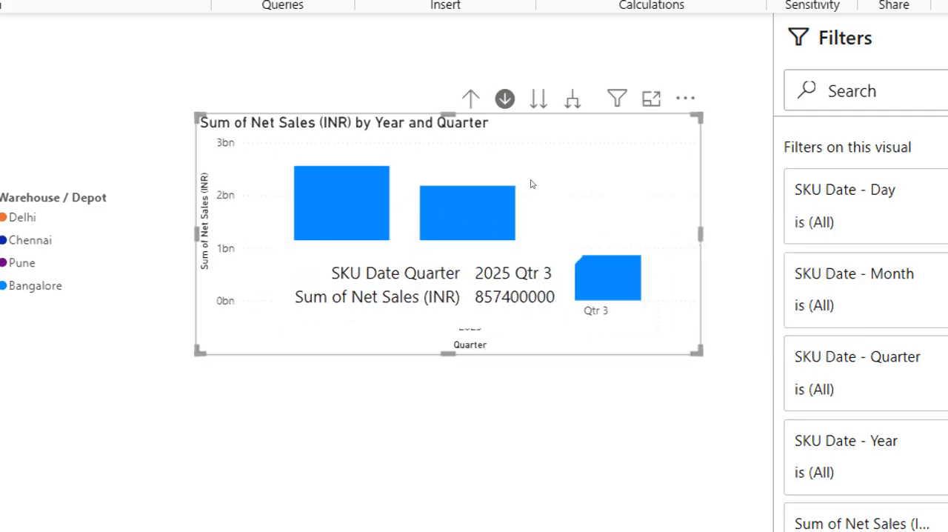
left_click(384, 214)
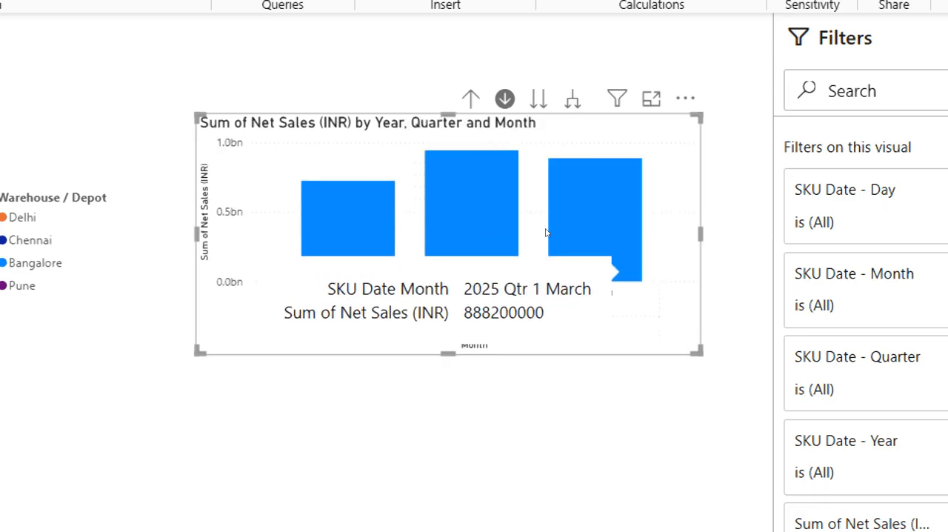
left_click(378, 207)
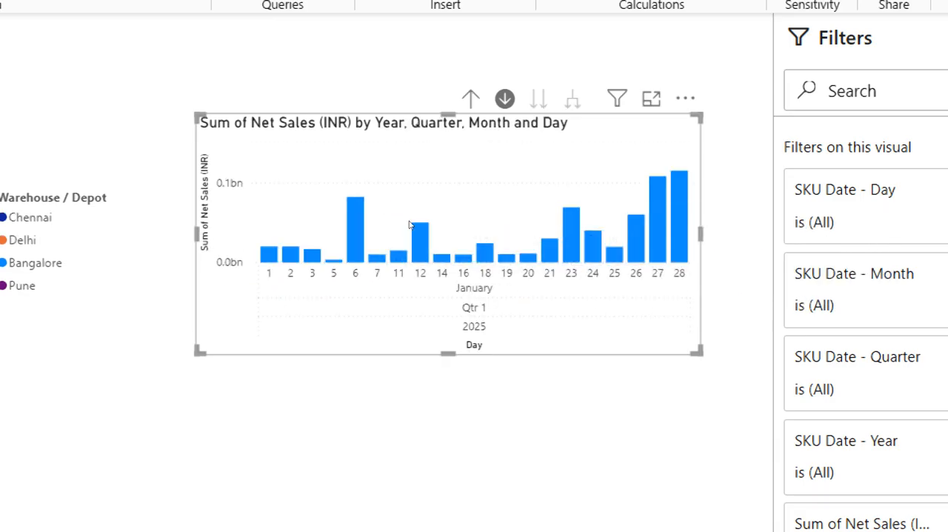
Drill the column chart up from January's days to the year level and turn off drill mode
left_click(470, 99)
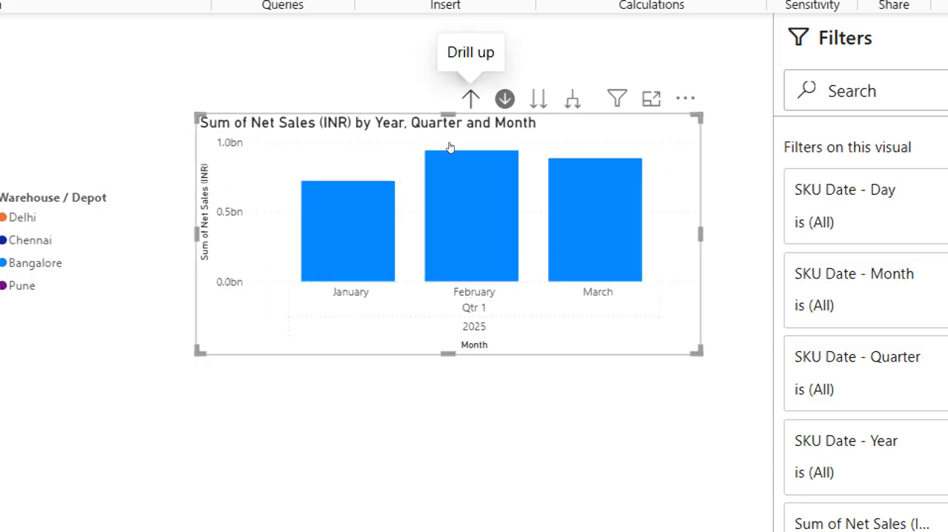
left_click(470, 98)
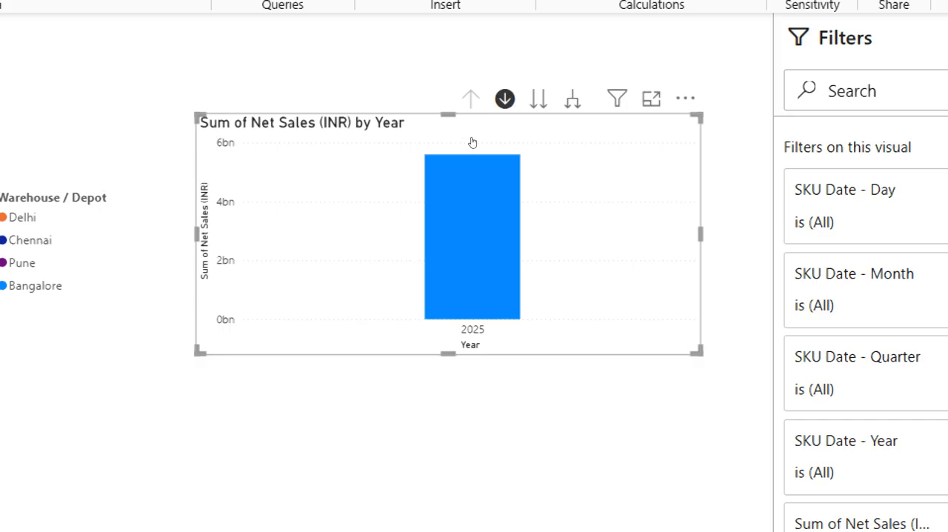
left_click(504, 98)
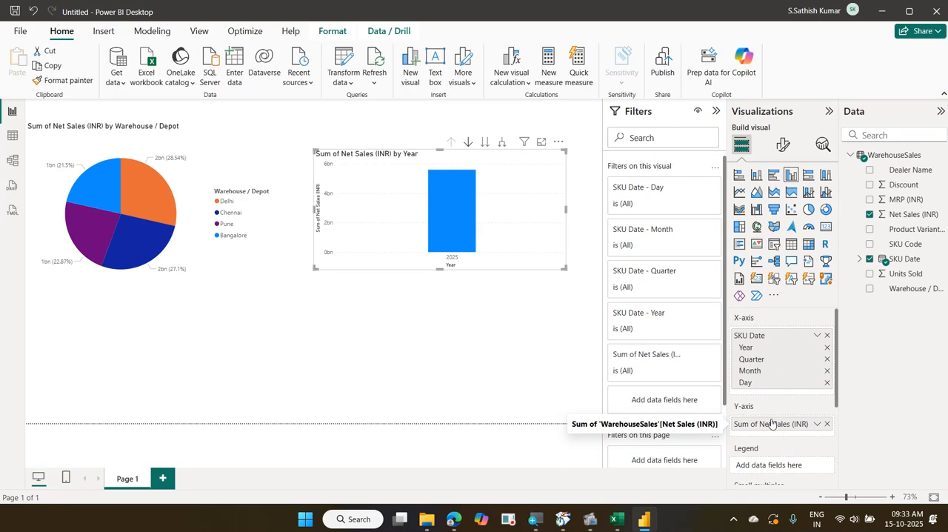
Re-enable drill mode on the column chart and drill through 2025 and Qtr 2 into April's daily sales
left_click(468, 142)
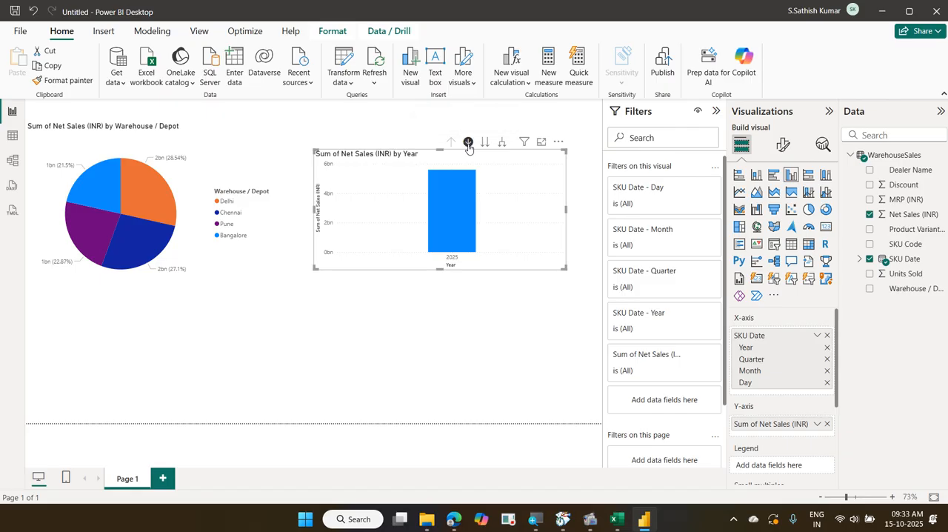
left_click(470, 188)
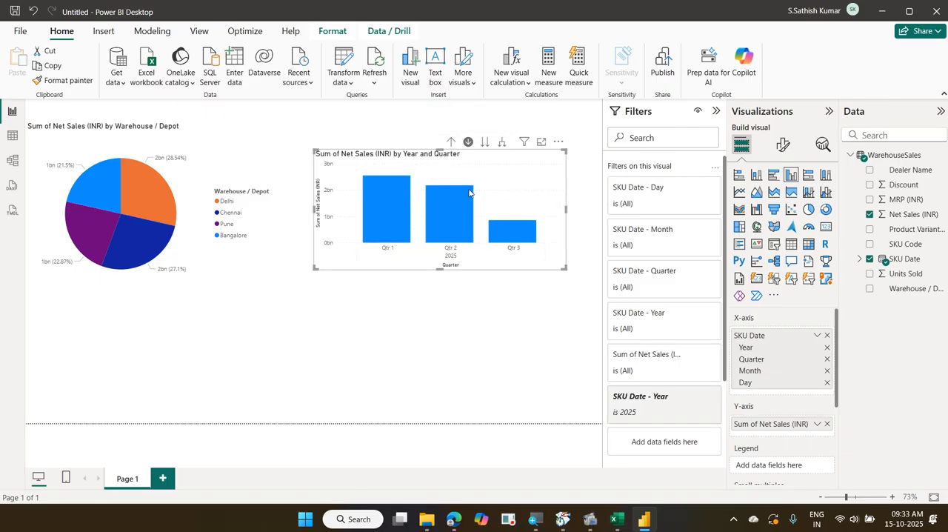
left_click(464, 210)
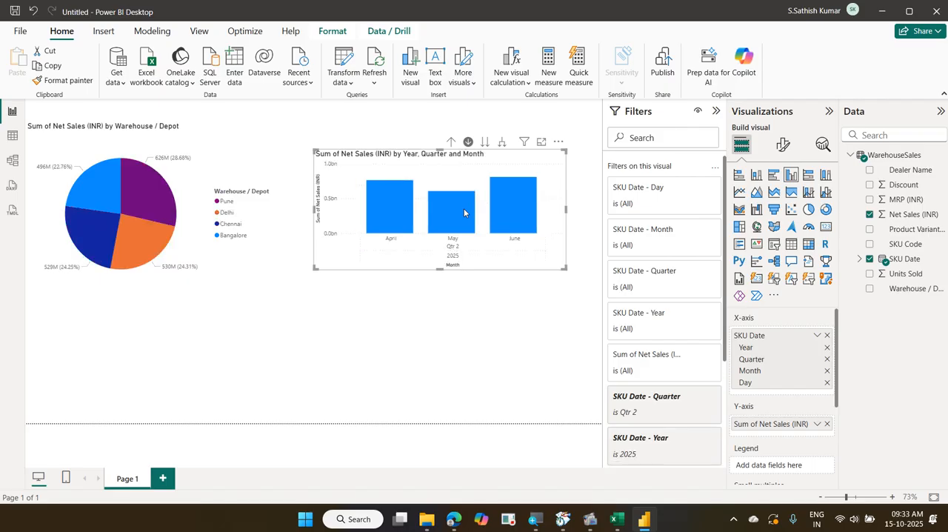
left_click(384, 211)
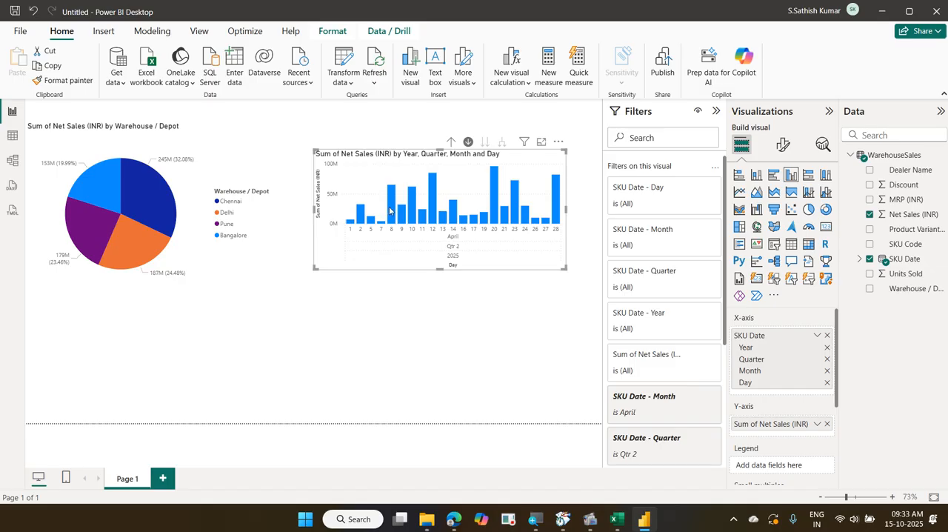
Return the column chart from April's days to the year level, check the training folder's files, and turn off drill mode
left_click(452, 141)
left_click(452, 141)
left_click(451, 142)
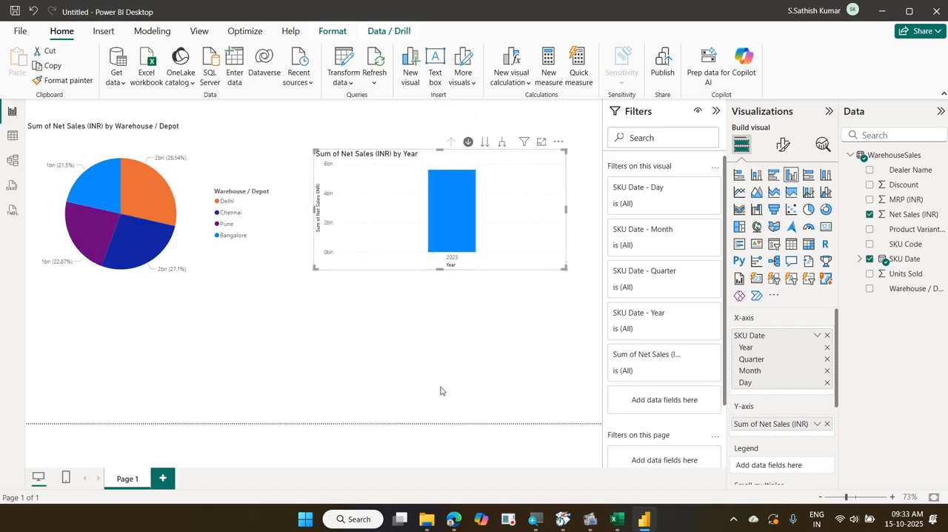
left_click(427, 519)
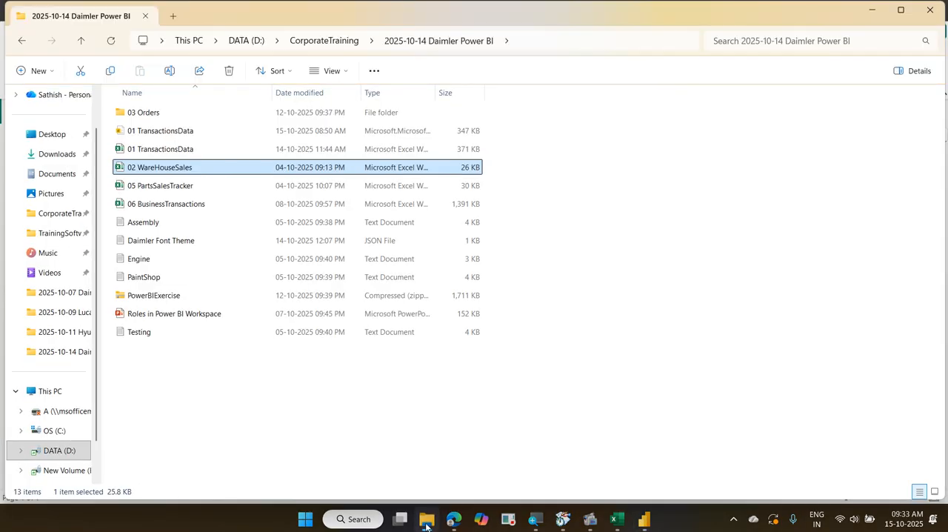
left_click(426, 521)
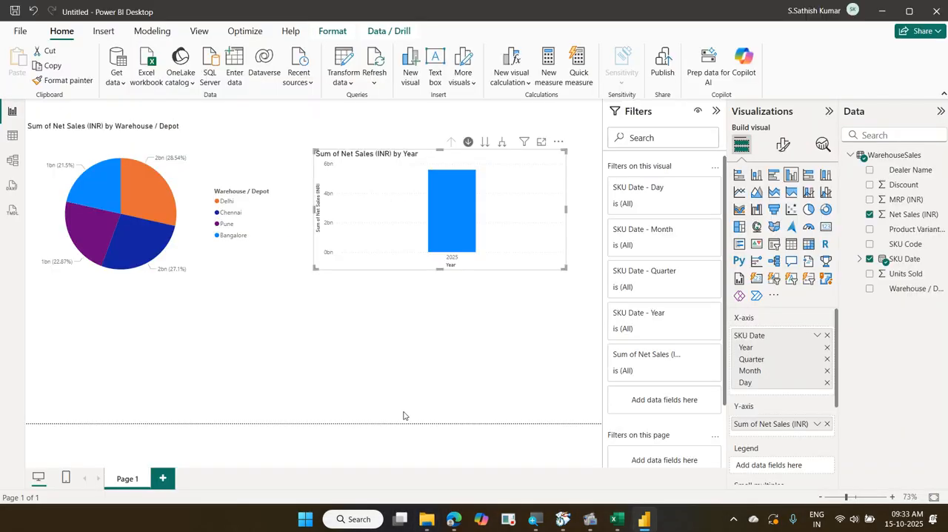
left_click(468, 141)
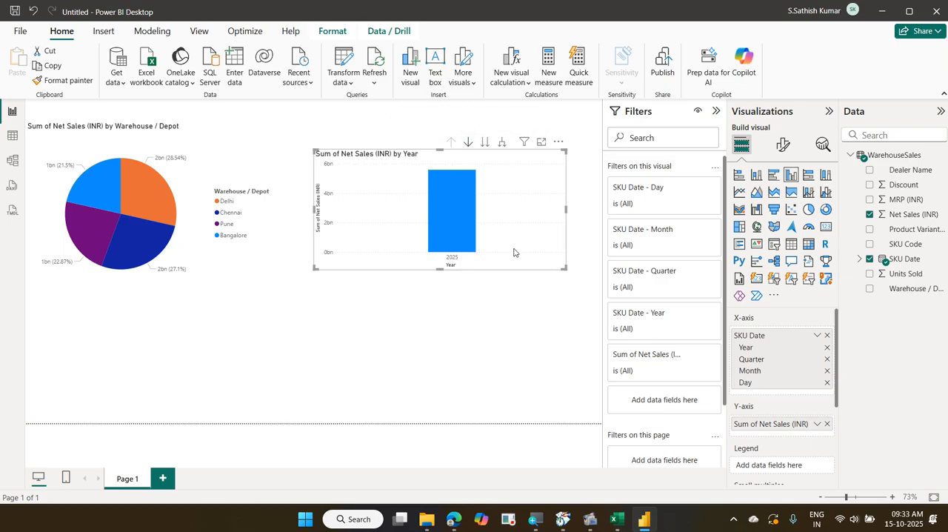
Save the report on this device as a Power BI file named 02 WareHouseSales in the 2025-10-14 Daimler Power BI folder
left_click(21, 33)
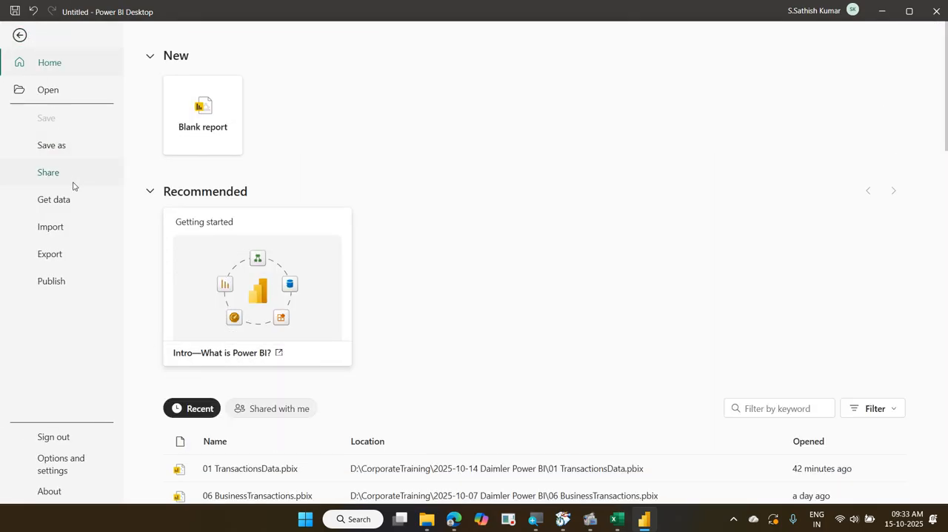
left_click(68, 151)
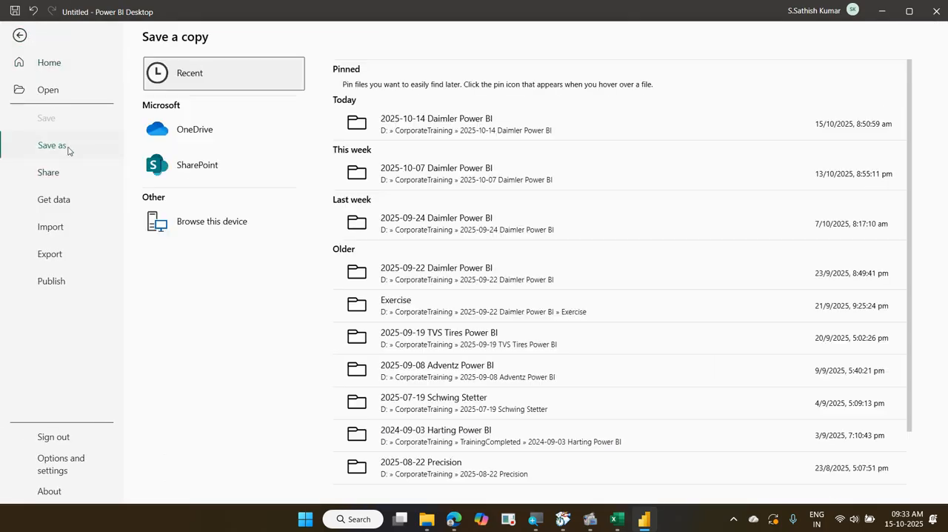
left_click(191, 217)
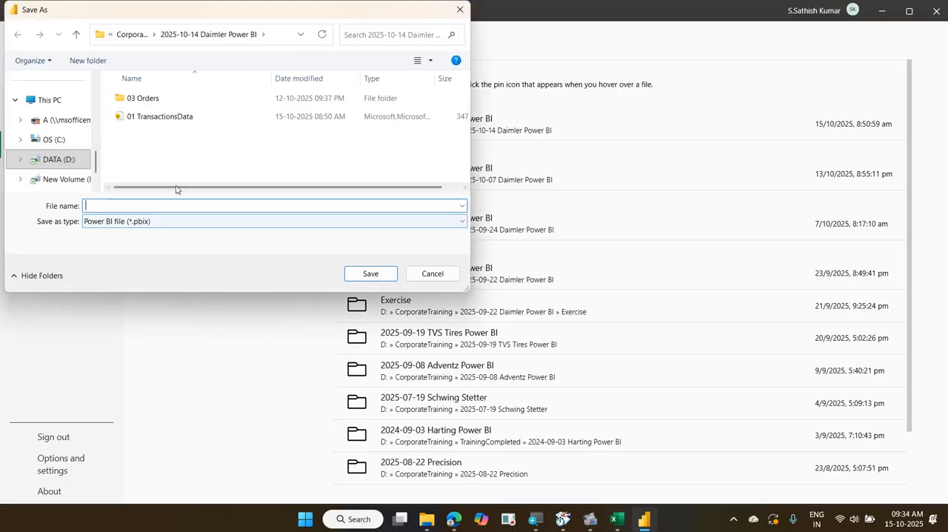
type("02")
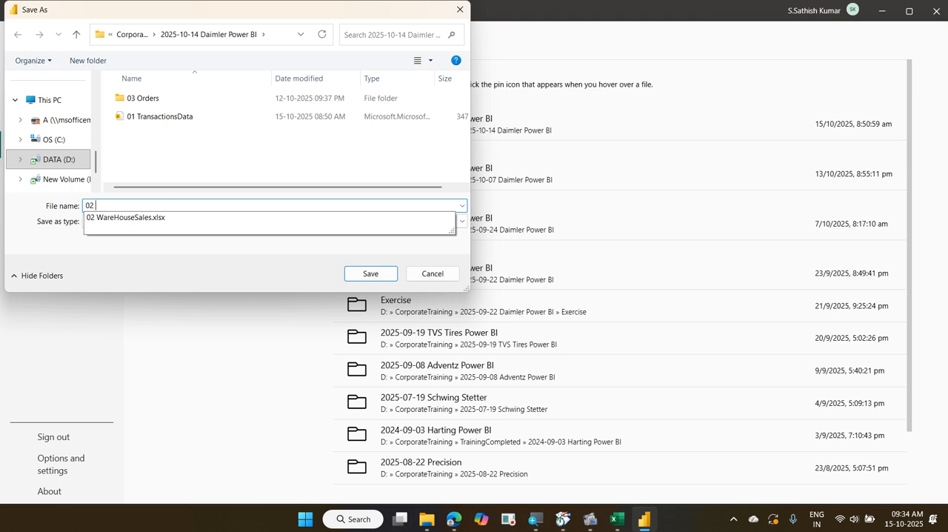
key("Down")
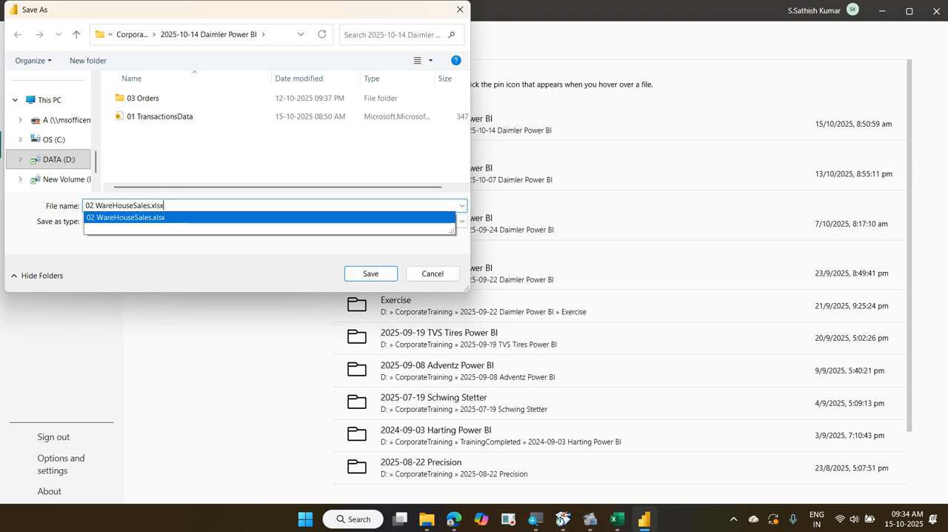
key("BackSpace")
key("BackSpace")
key("BackSpace")
key("BackSpace")
key("BackSpace")
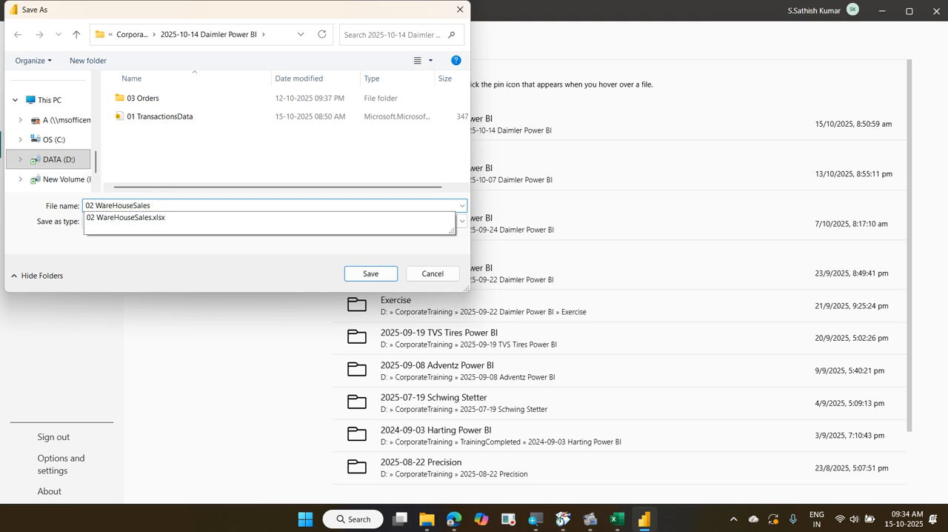
key("Return")
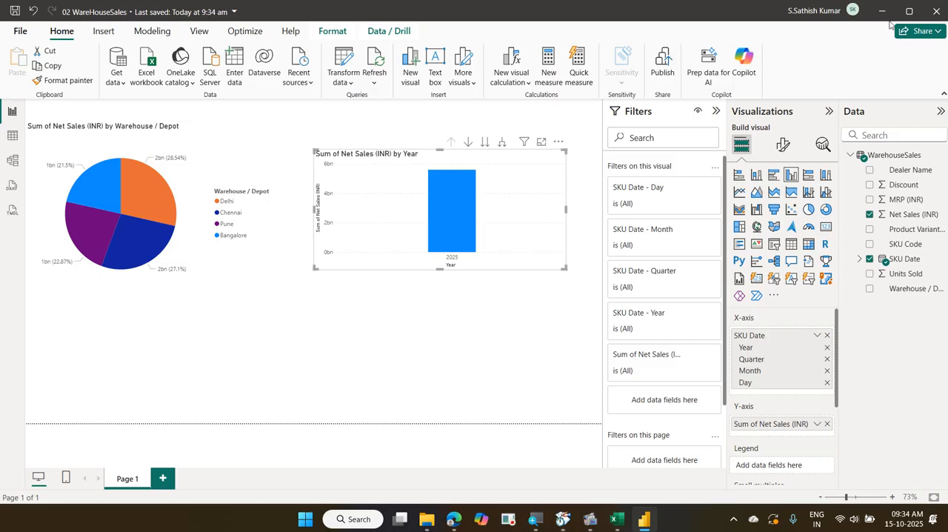
Close the saved report, switch to File Explorer and open the 03 Orders folder
left_click(936, 14)
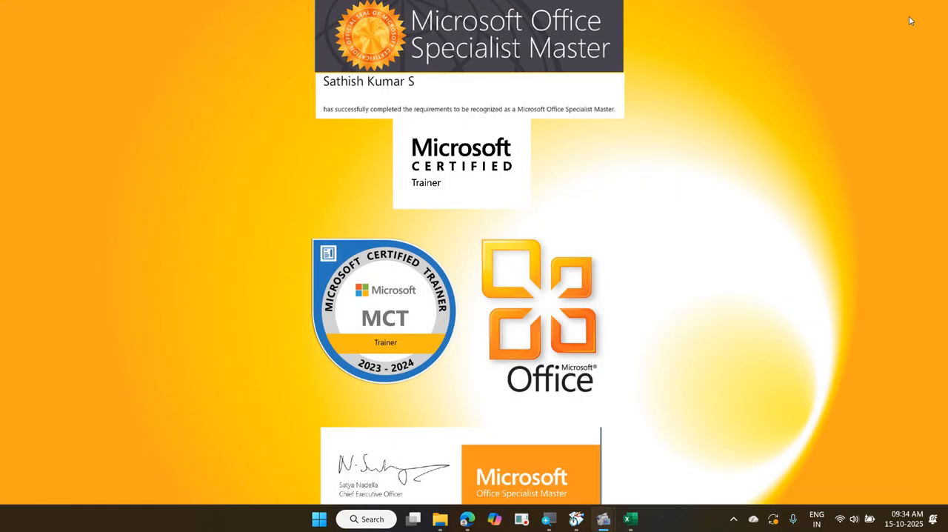
left_click(440, 519)
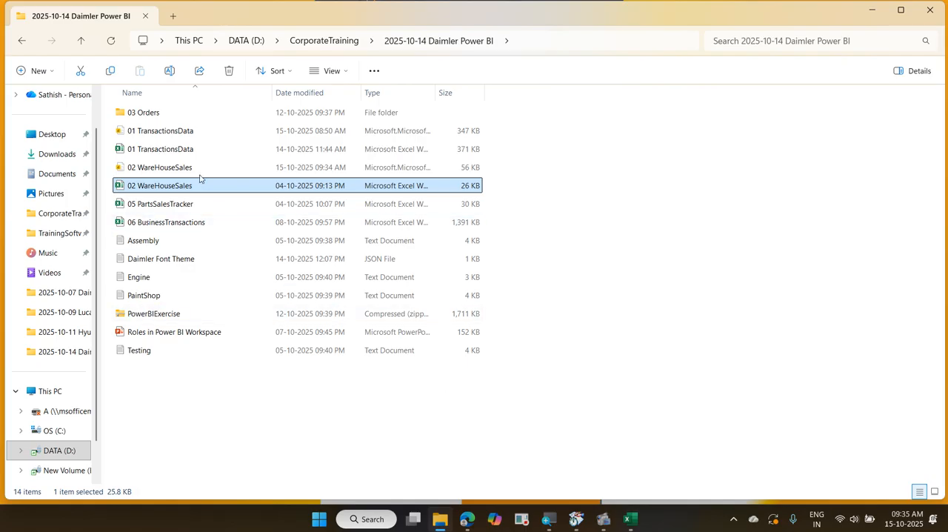
left_click(167, 116)
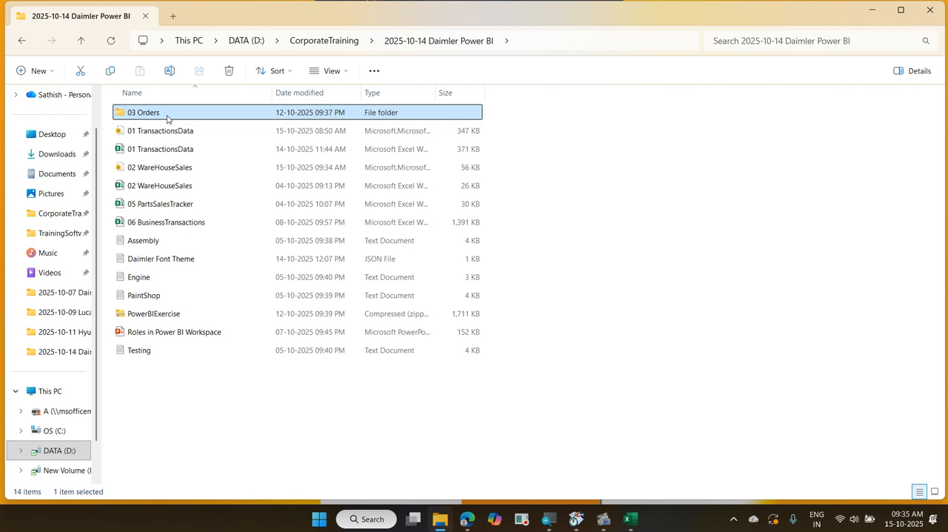
double_click(167, 117)
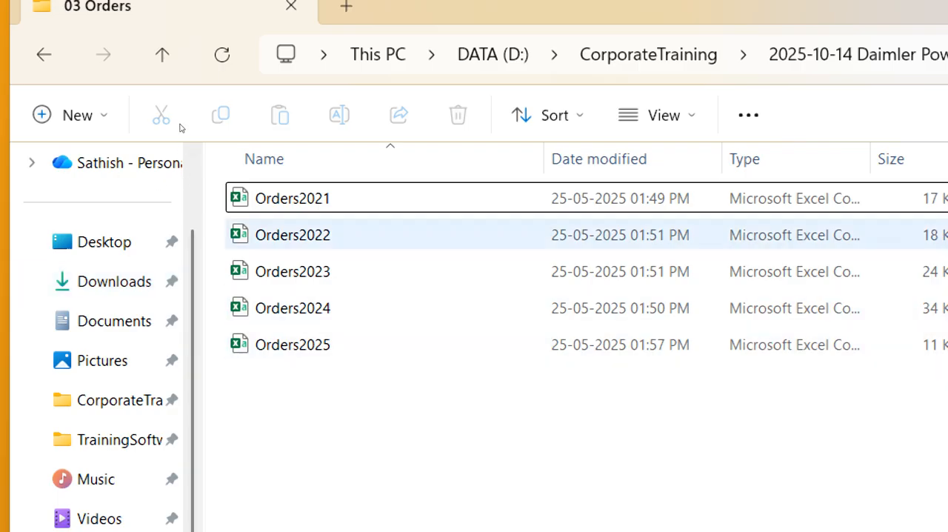
Open Orders2021, check its Region, OrderDate and OrderAmt column headings, and close the file to return to the folder
left_click(302, 198)
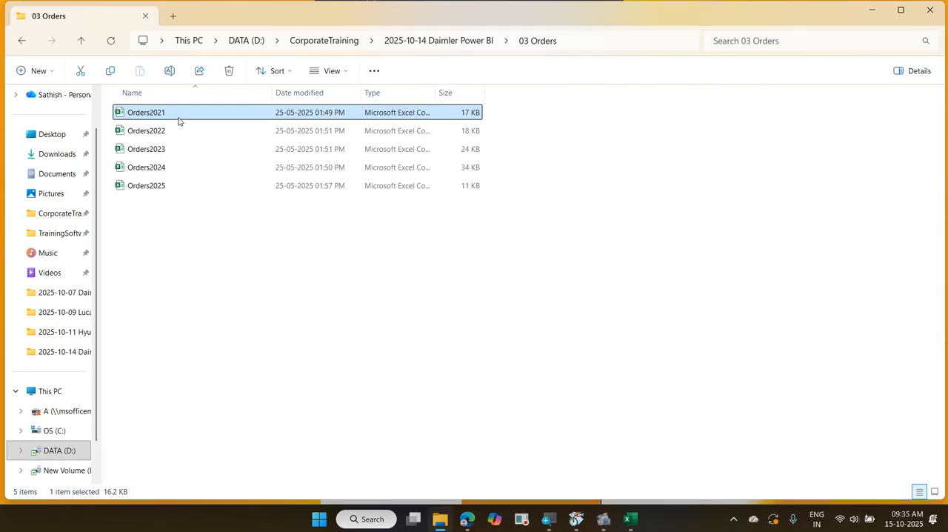
double_click(178, 117)
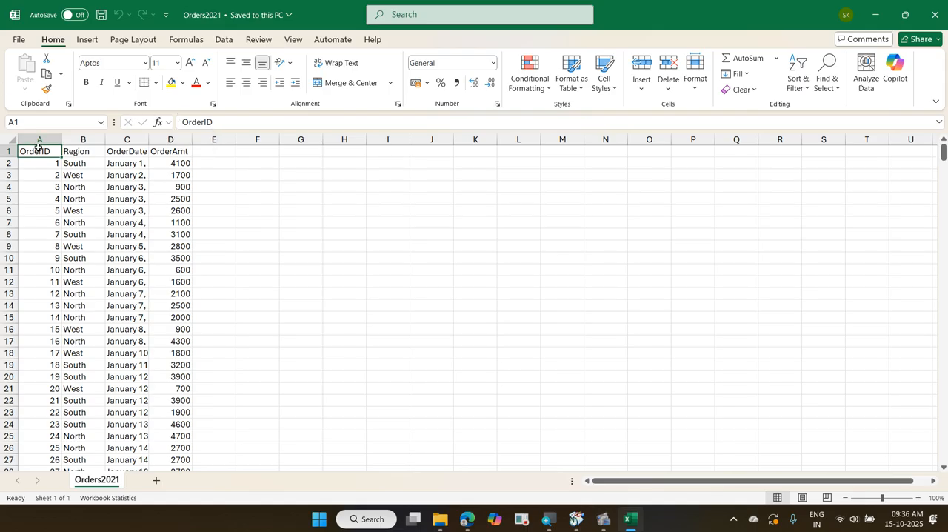
left_click(68, 148)
left_click(113, 150)
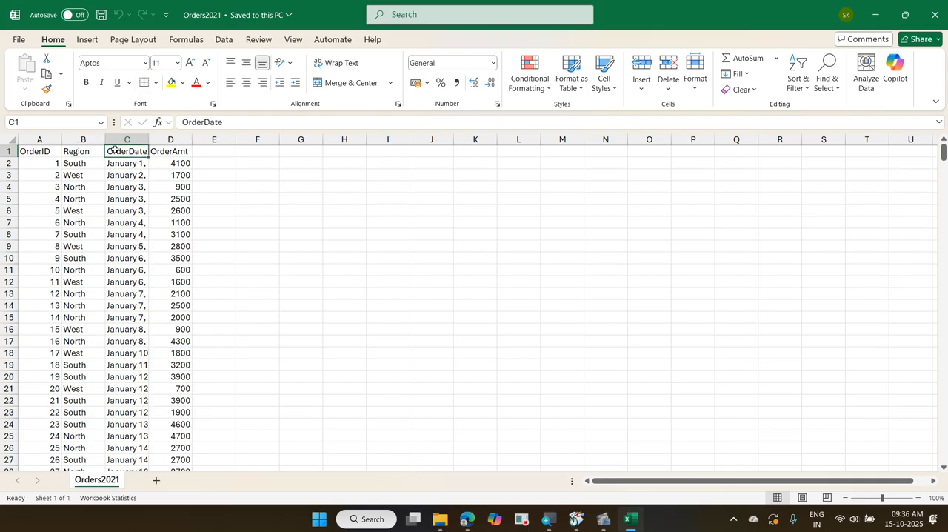
left_click(164, 153)
key("ctrl+w")
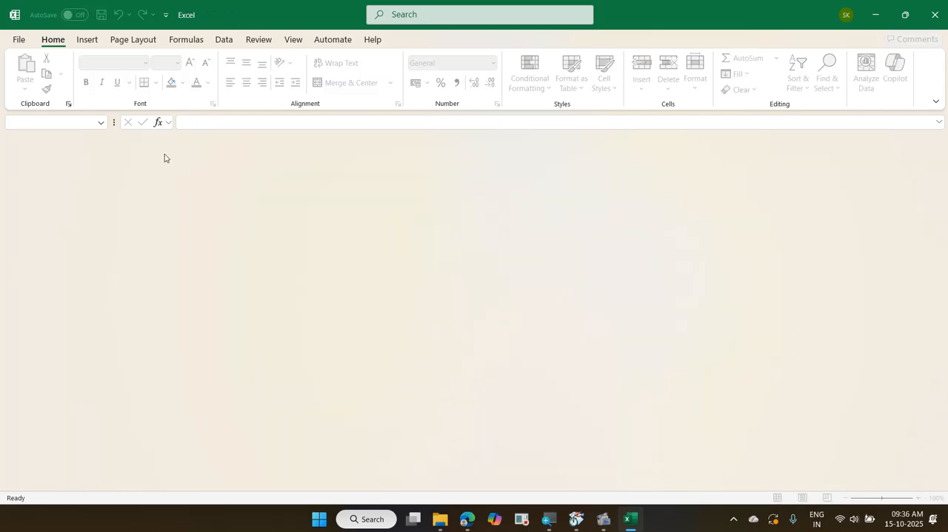
left_click(881, 7)
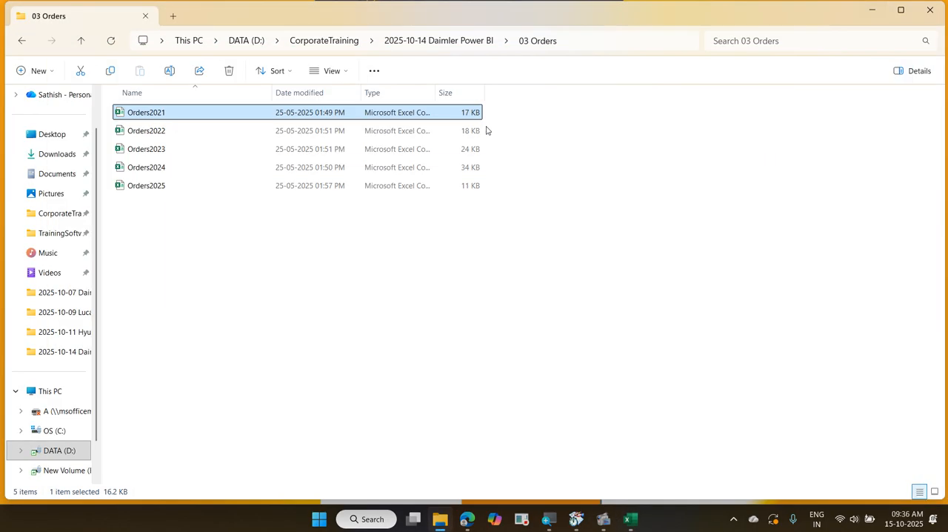
Open Orders2022, widen the OrderDate column to read its full dates, and close the file without saving
double_click(215, 134)
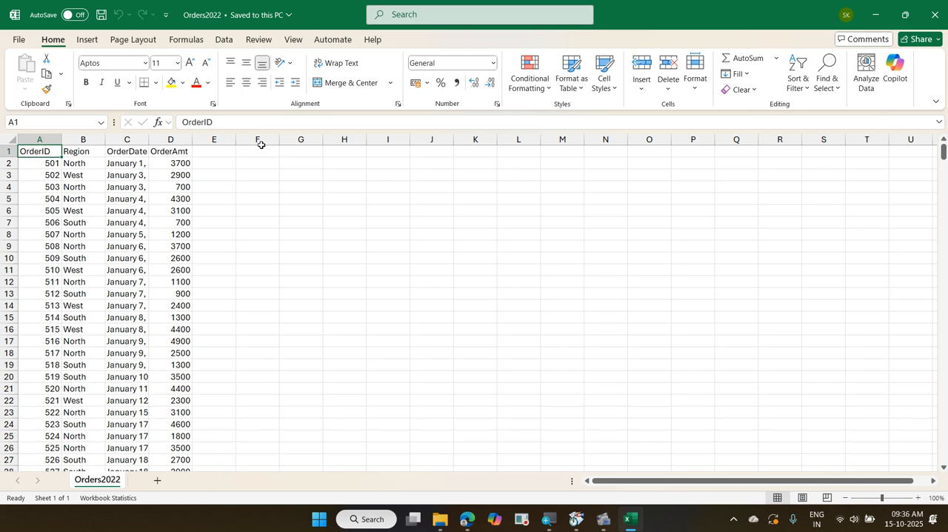
double_click(152, 136)
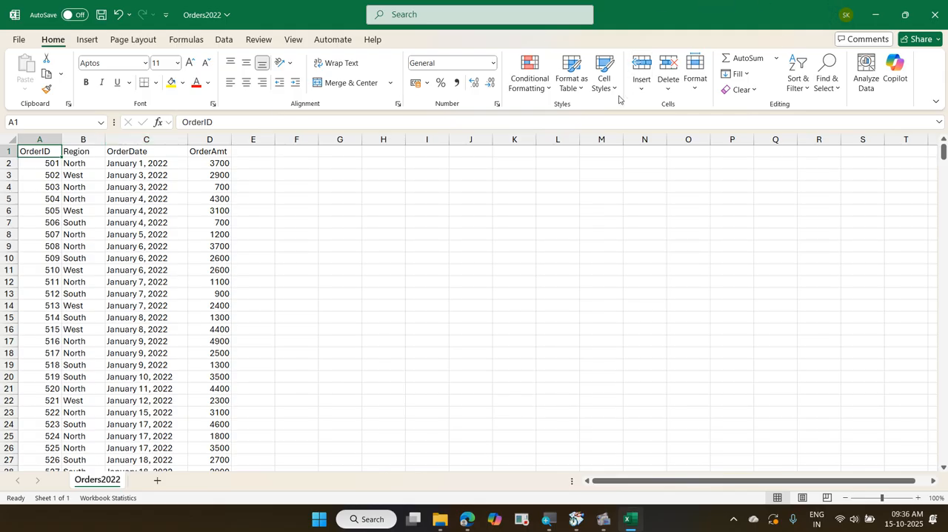
key("ctrl+w")
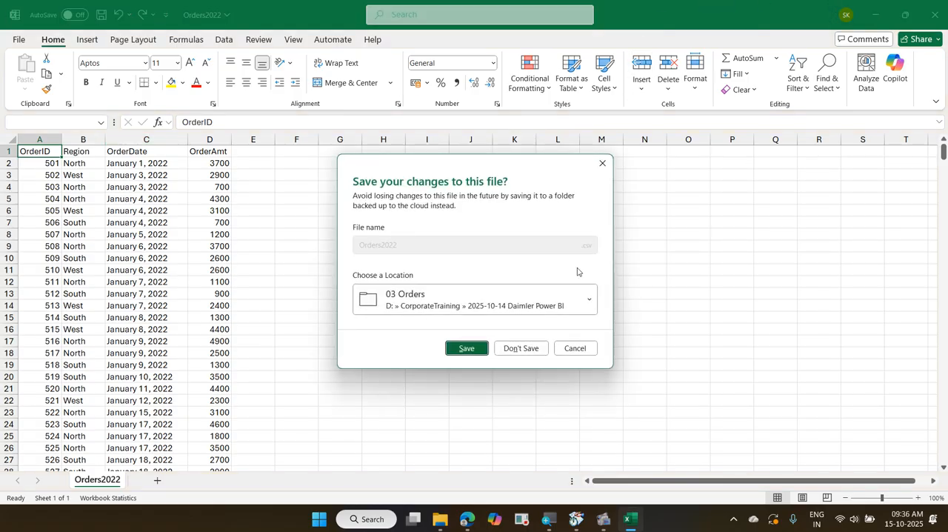
left_click(540, 346)
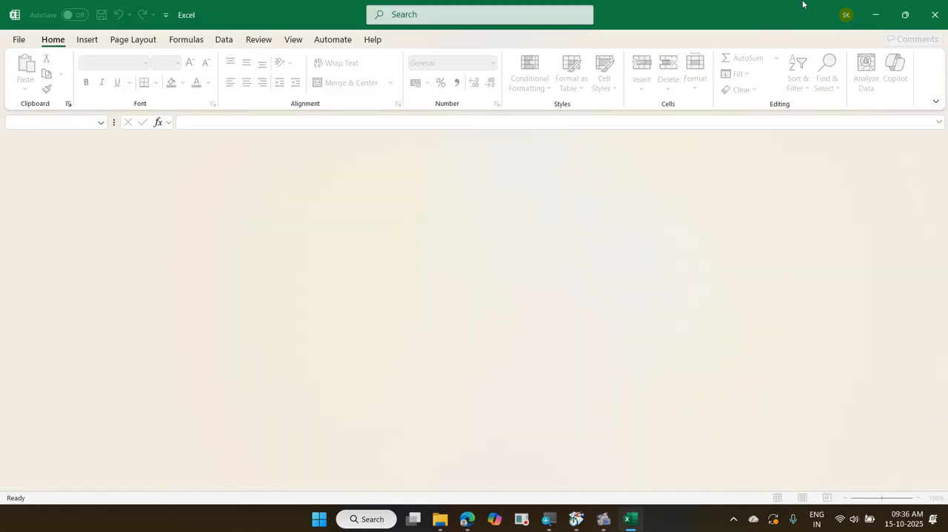
left_click(870, 15)
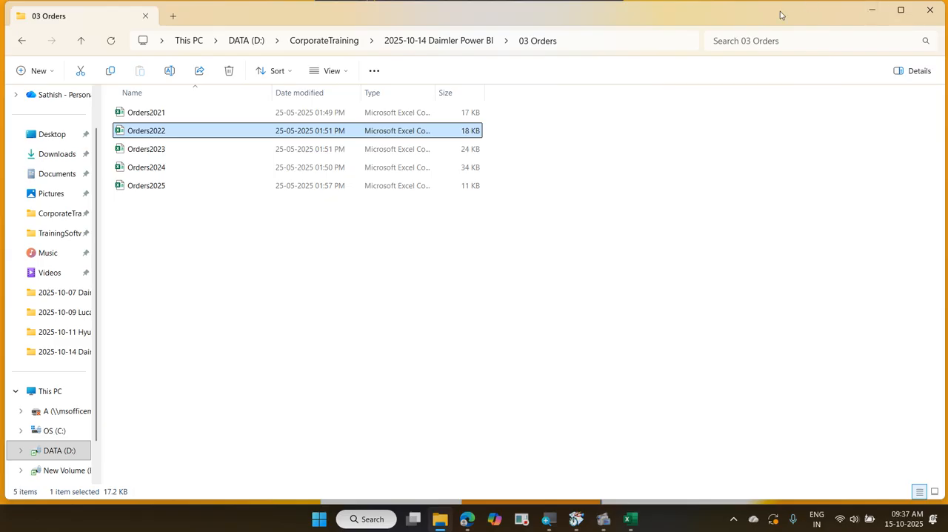
Move Orders2025 from 03 Orders into the 2025-10-14 Daimler Power BI folder, and reopen 03 Orders to check the remaining files
left_click(201, 185)
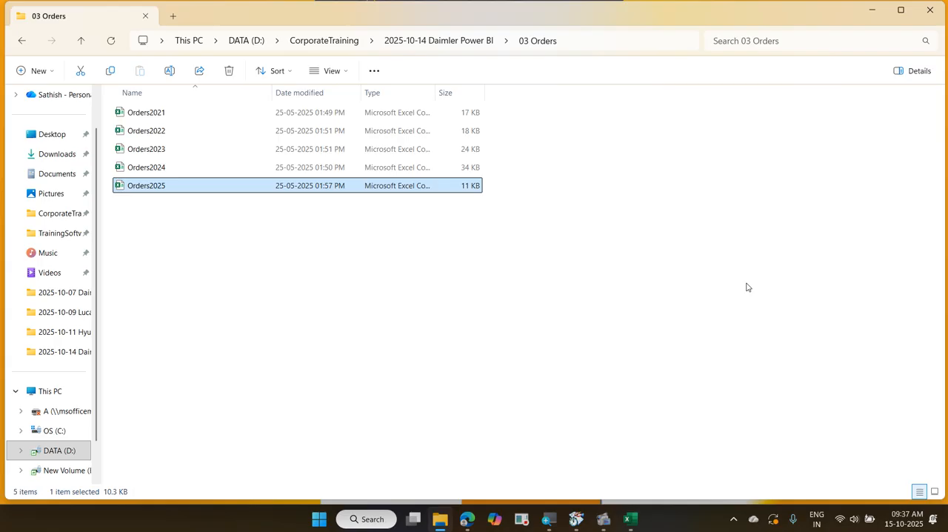
key("ctrl+c")
left_click(445, 42)
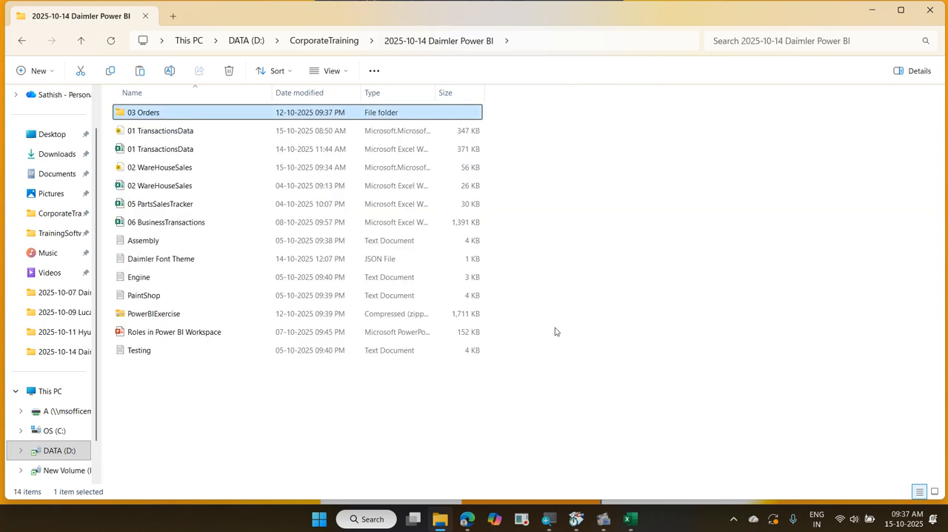
right_click(607, 319)
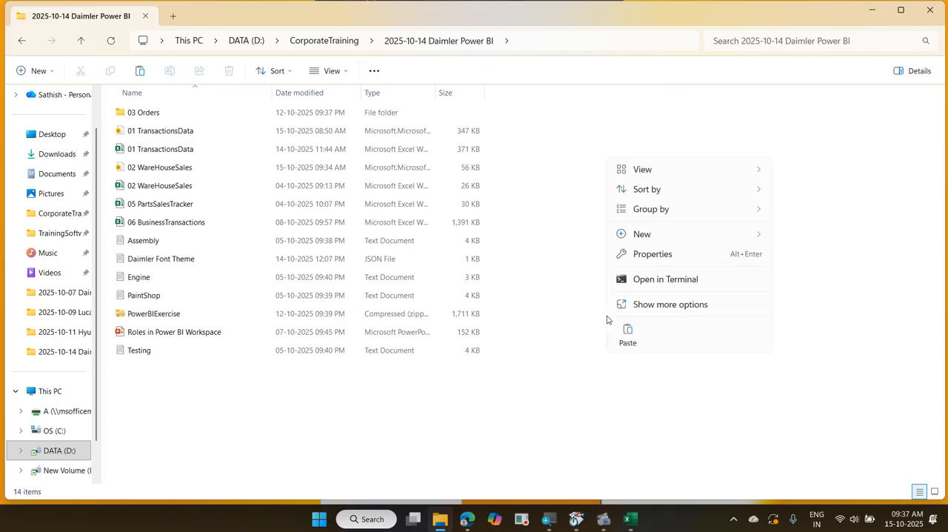
left_click(624, 333)
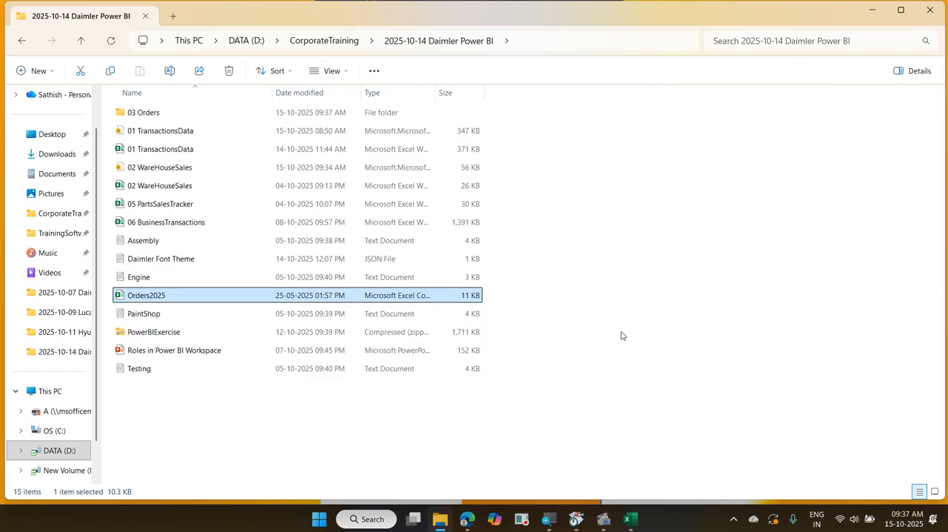
double_click(243, 118)
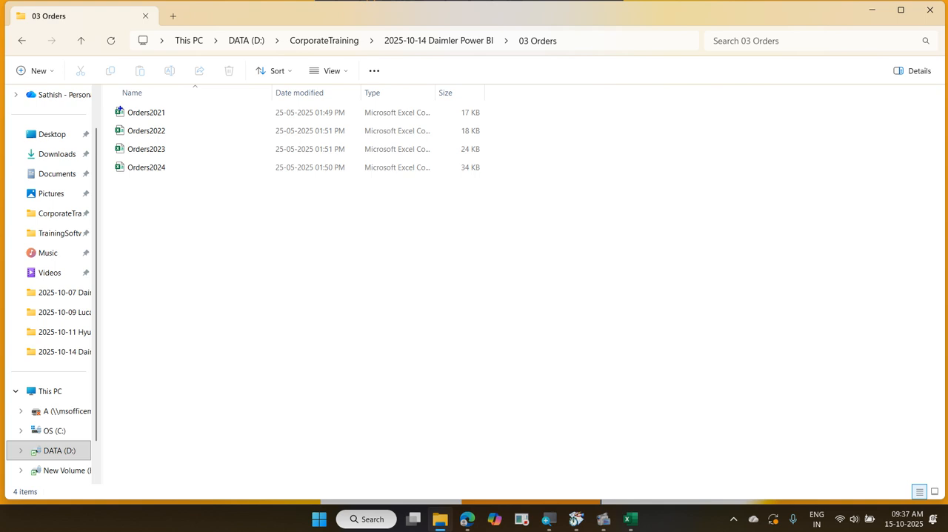
mouse_move(109, 103)
left_mouse_down()
mouse_move(182, 173)
mouse_move(194, 111)
mouse_move(96, 116)
mouse_move(156, 190)
left_mouse_up()
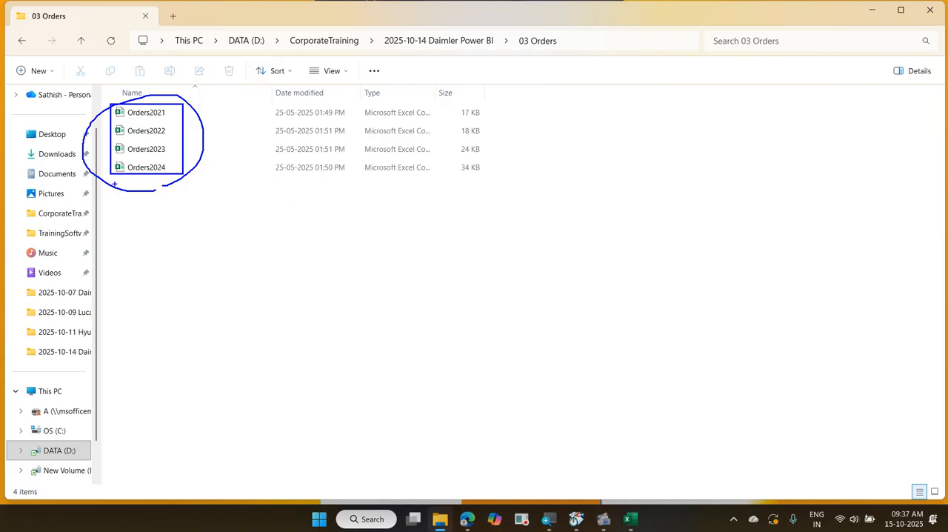
mouse_move(115, 183)
left_mouse_down()
mouse_move(153, 182)
mouse_move(134, 197)
mouse_move(144, 197)
mouse_move(138, 212)
mouse_move(153, 222)
left_mouse_up()
key("Escape")
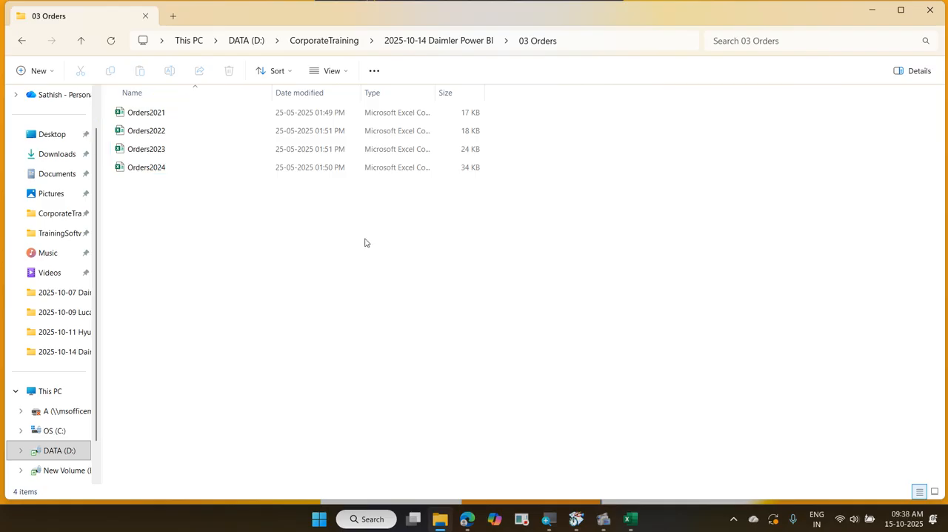
key("ctrl+2")
left_click_drag(111, 101, 175, 182)
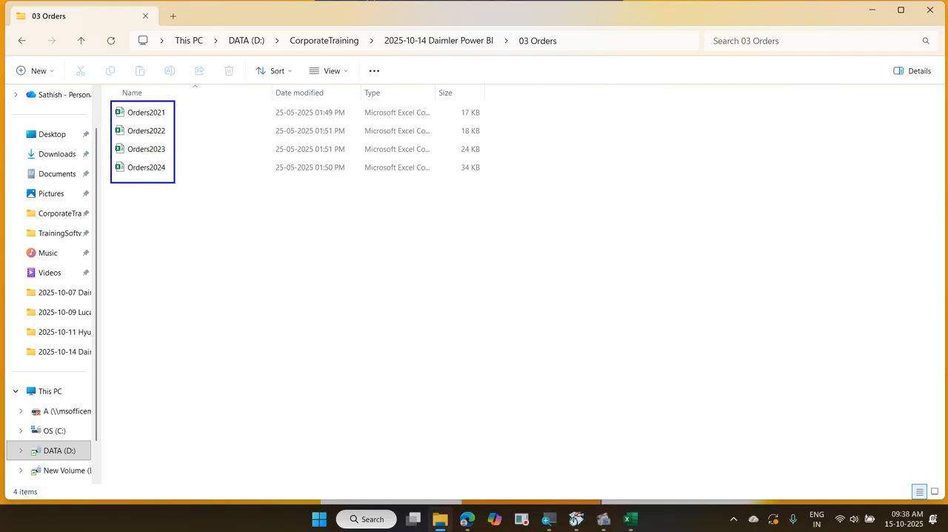
left_click_drag(132, 215, 157, 179)
key("Escape")
Minimize the File Explorer window, start Power BI Desktop and bring up the full list of data sources for a new report
left_click(870, 5)
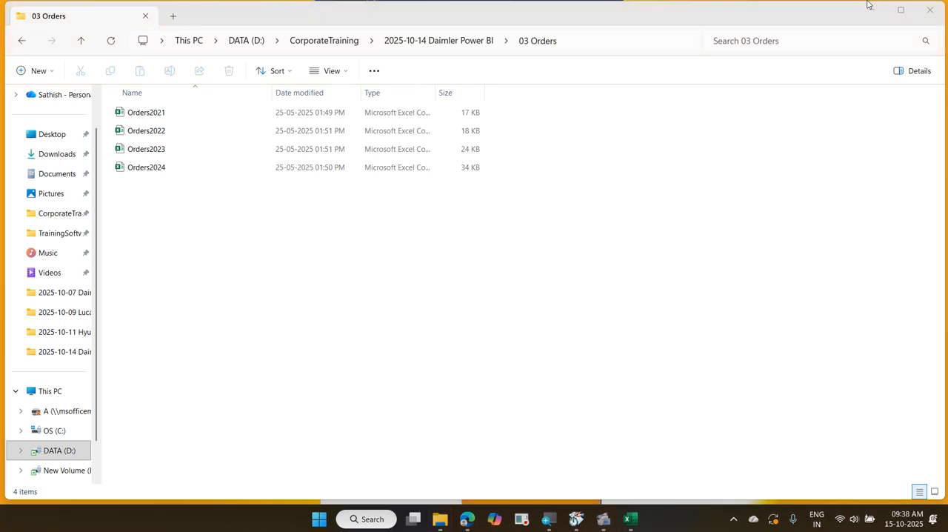
left_click(871, 6)
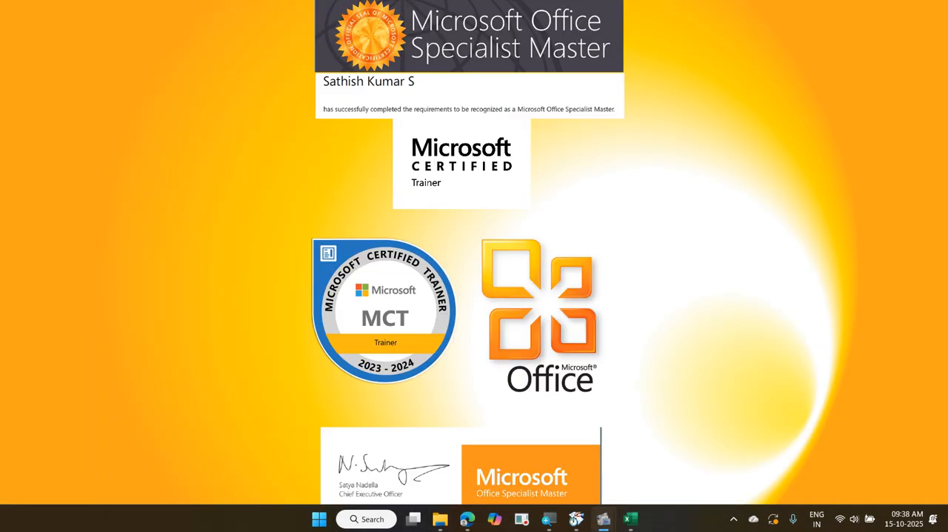
left_click(319, 518)
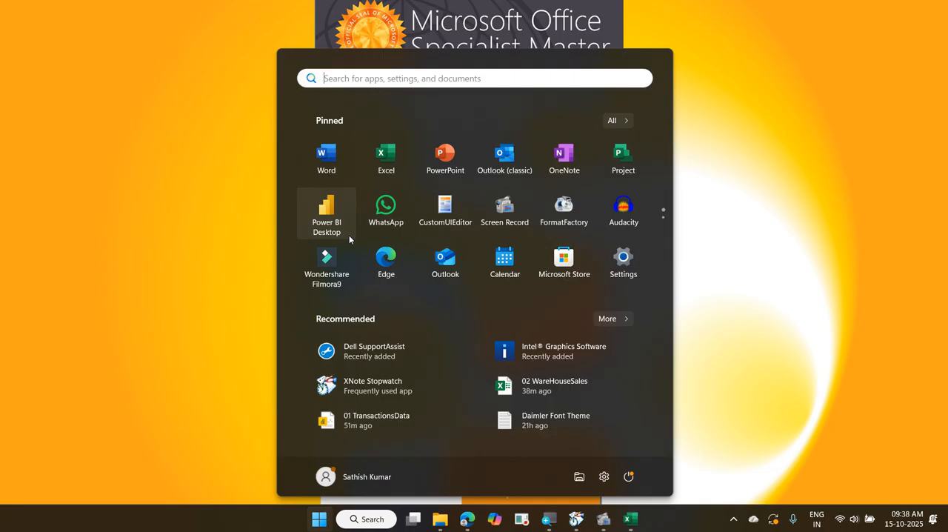
left_click(350, 238)
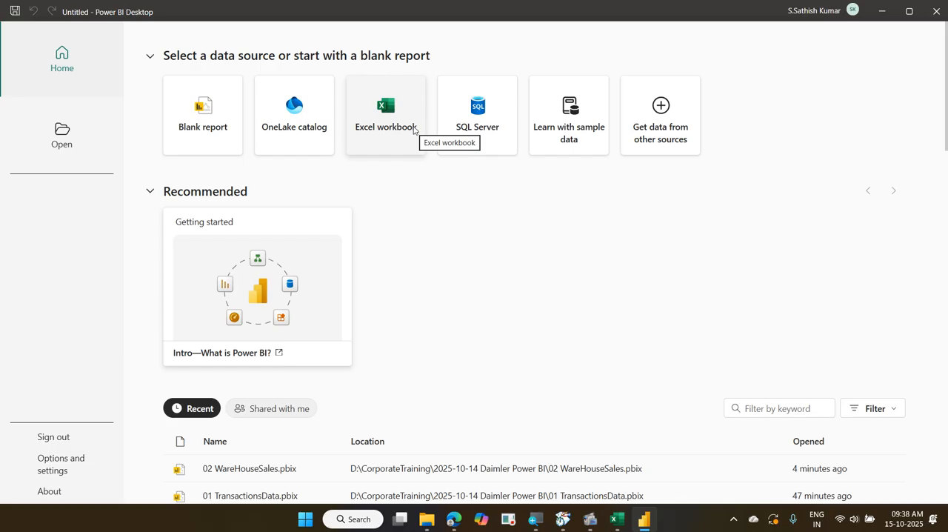
left_click(684, 134)
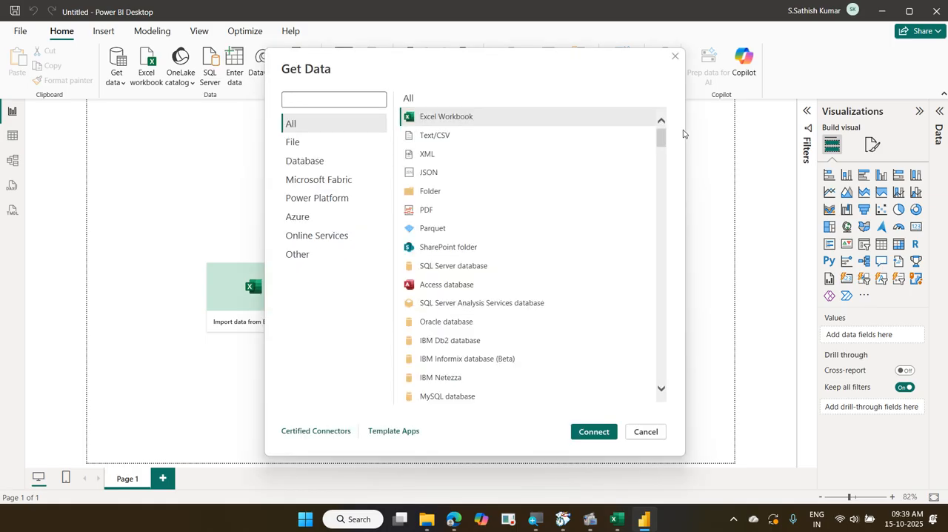
left_click(542, 141)
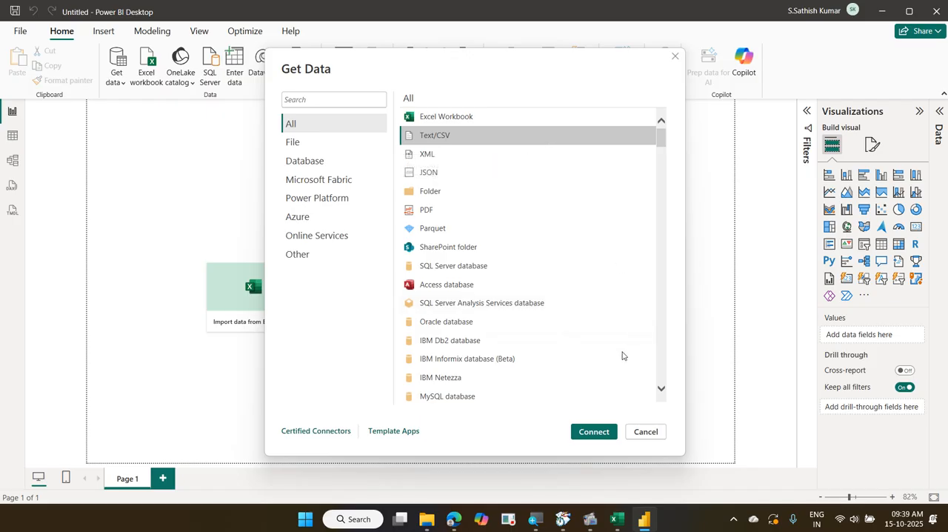
left_click(594, 432)
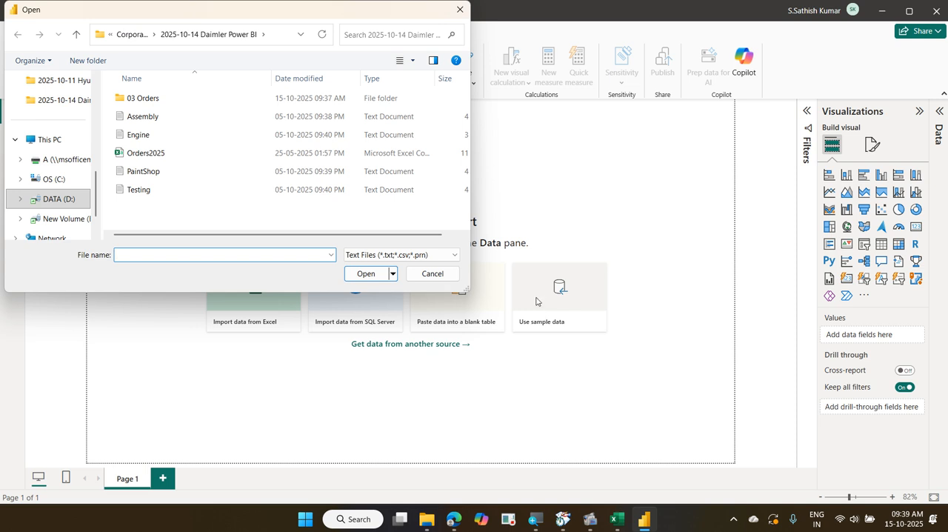
double_click(175, 99)
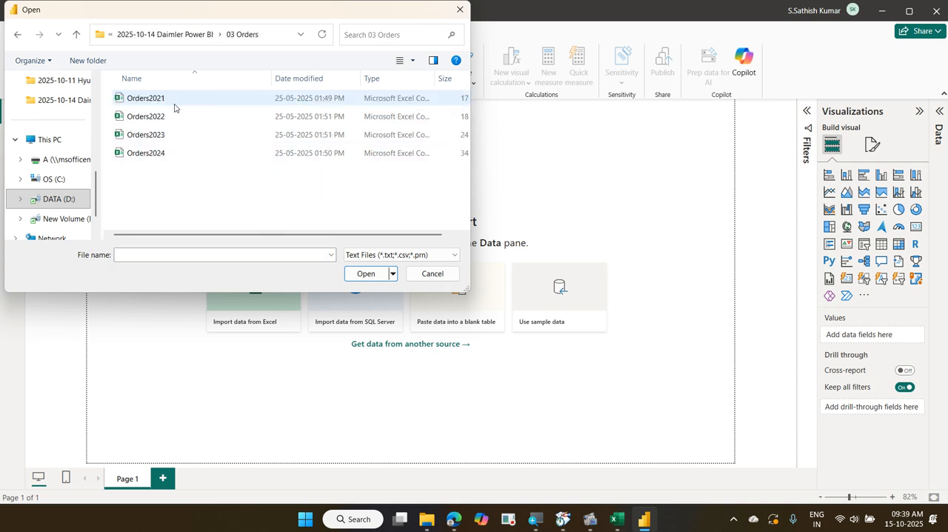
left_click(175, 105)
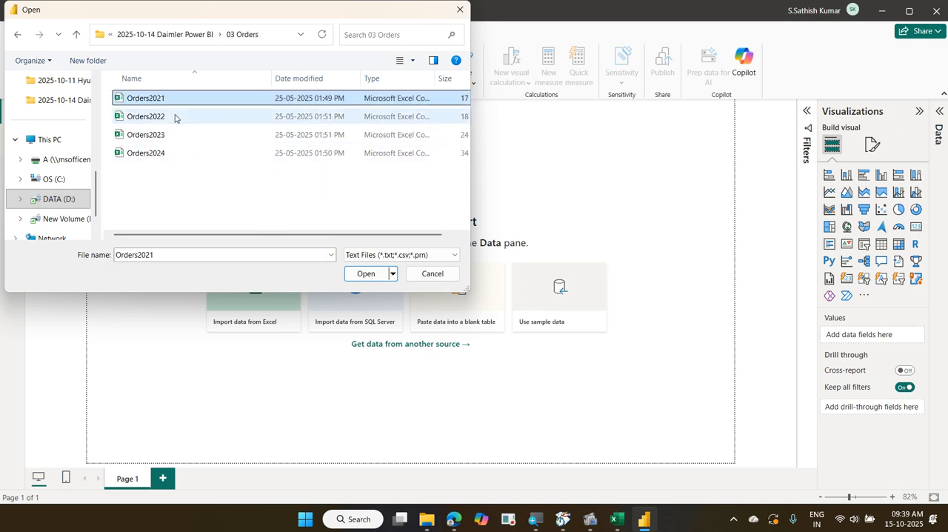
left_click(174, 116)
left_click(175, 134)
left_click(174, 152)
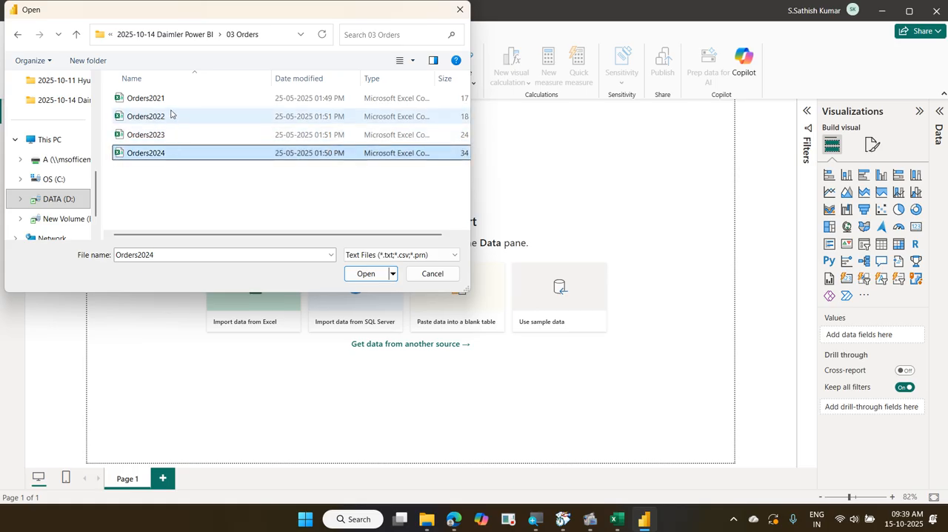
left_click(170, 106, "ctrl")
left_click(169, 107)
left_click(170, 116)
left_click(170, 134)
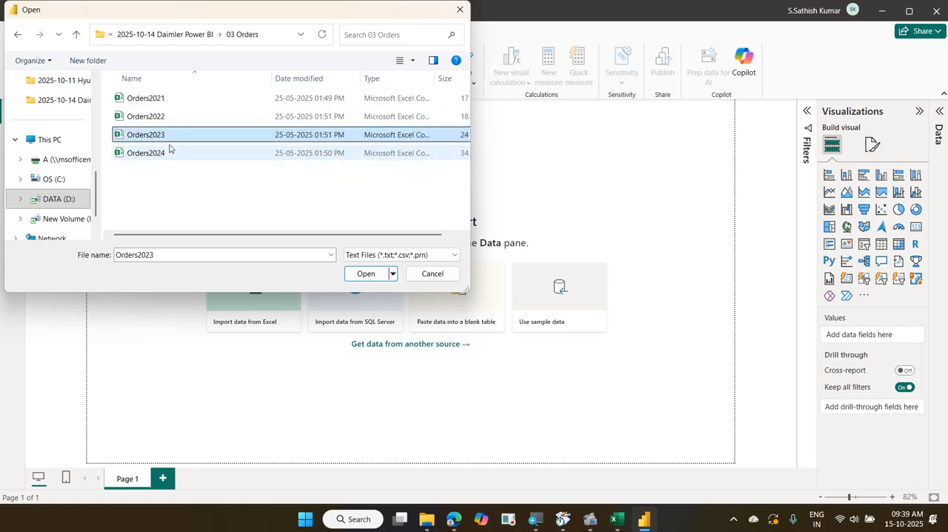
left_click(169, 151)
left_click(170, 132)
left_click(168, 117)
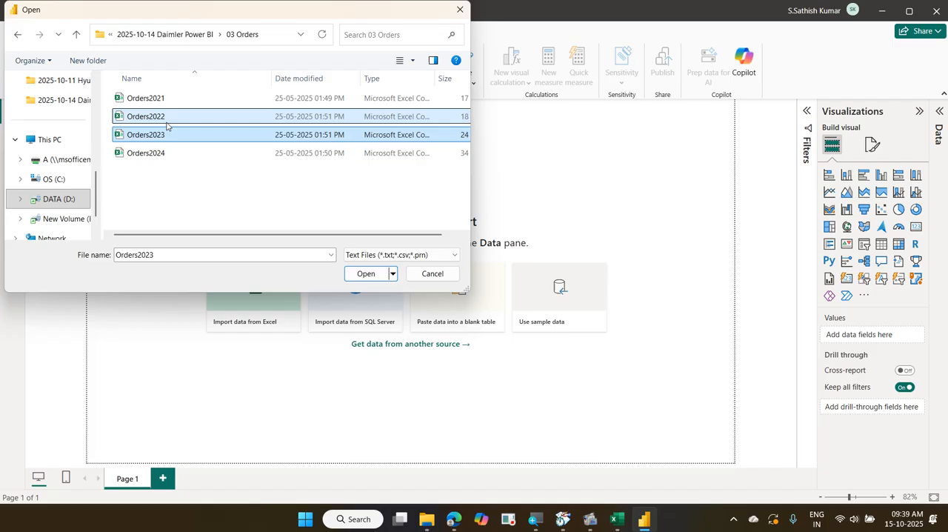
left_click(168, 99)
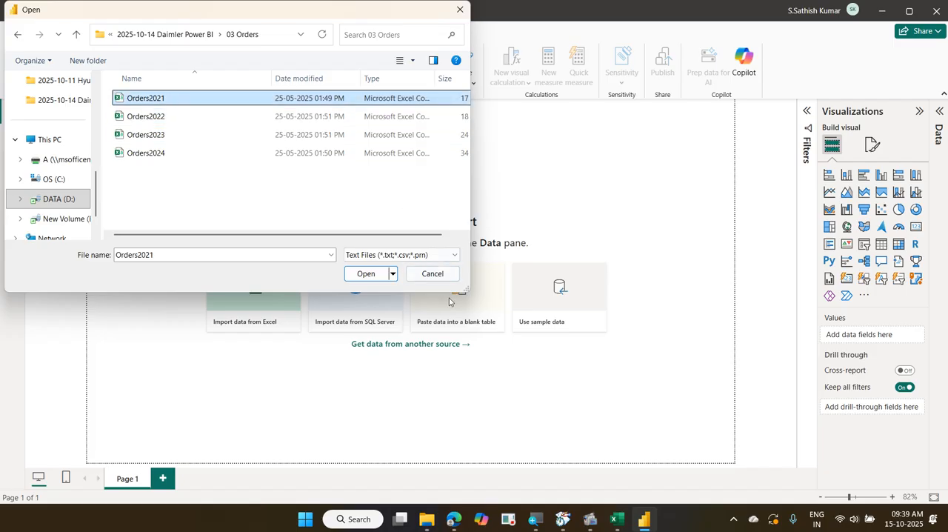
left_click(432, 274)
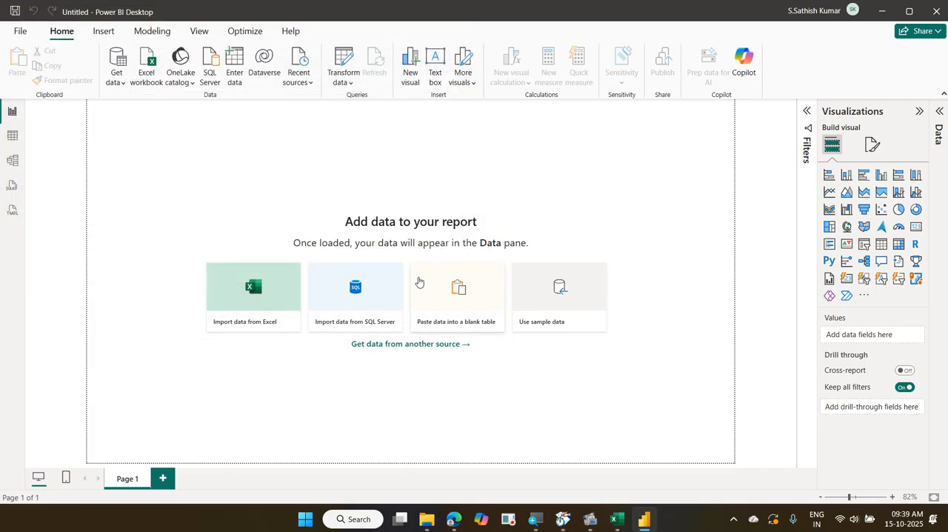
Start a new data connection using the Folder source from the full list of data sources
left_click(117, 87)
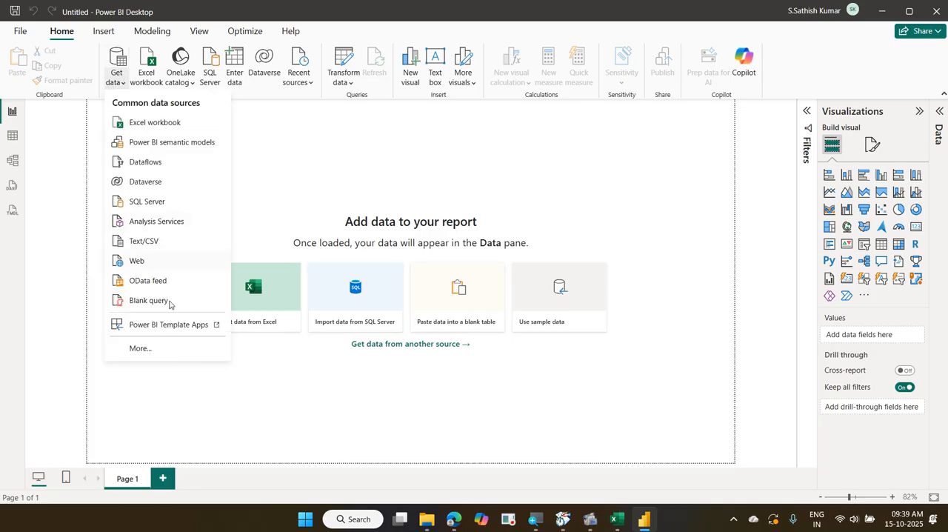
left_click(180, 353)
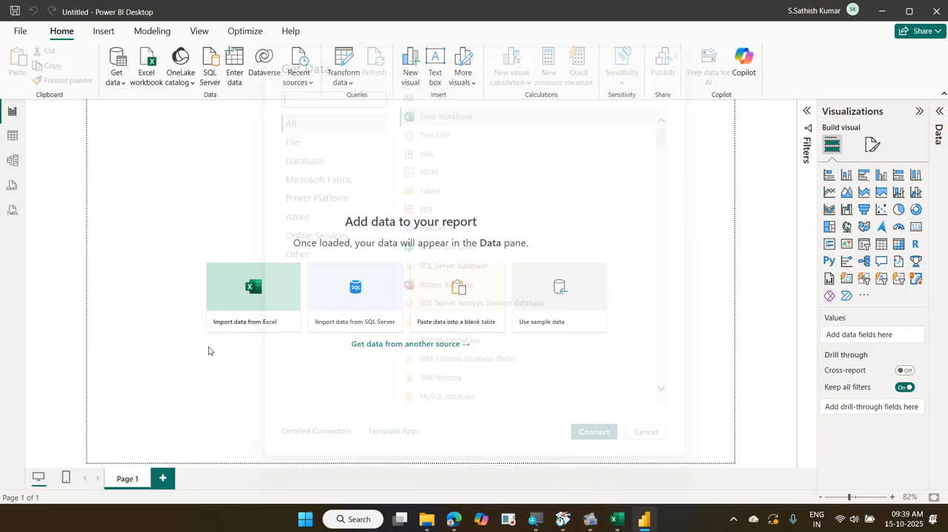
left_click(438, 199)
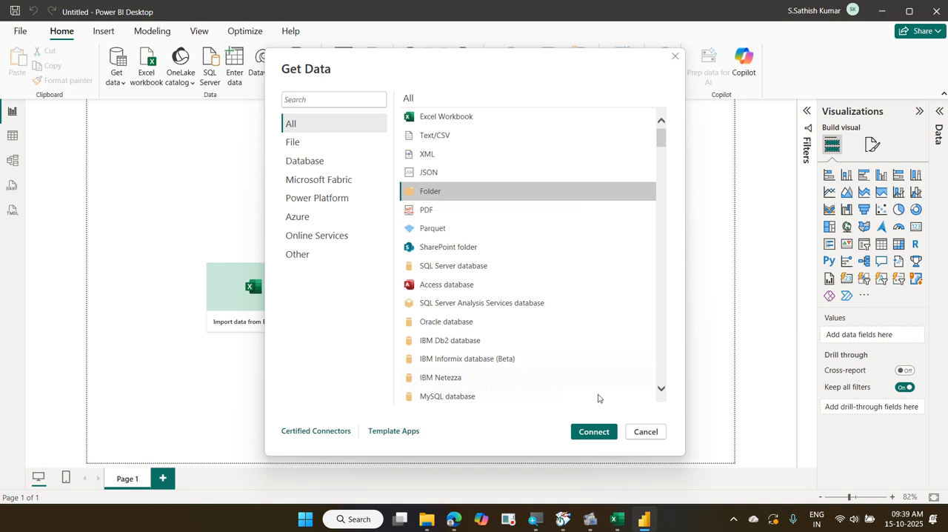
left_click(594, 431)
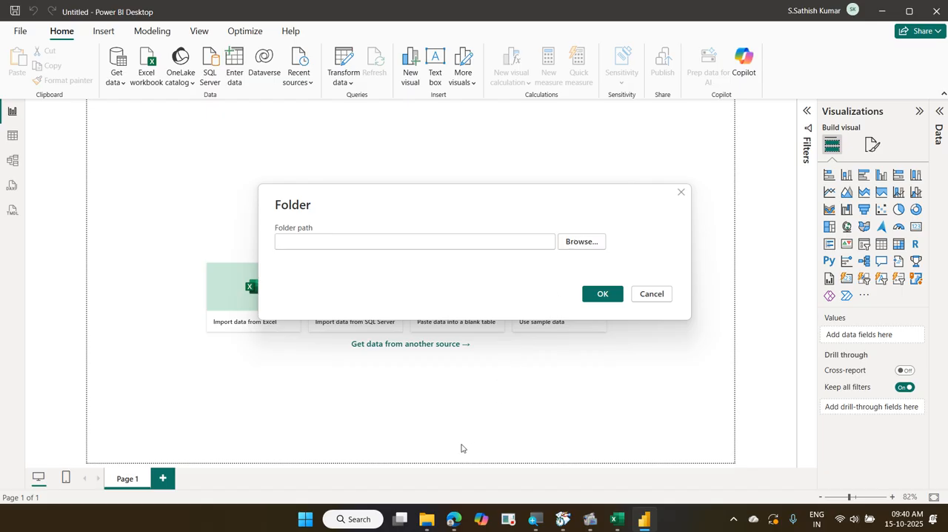
Copy the 03 Orders path from File Explorer and set the folder path to D:\CorporateTraining\2025-10-14 Daimler Power BI\03 Orders
left_click(427, 521)
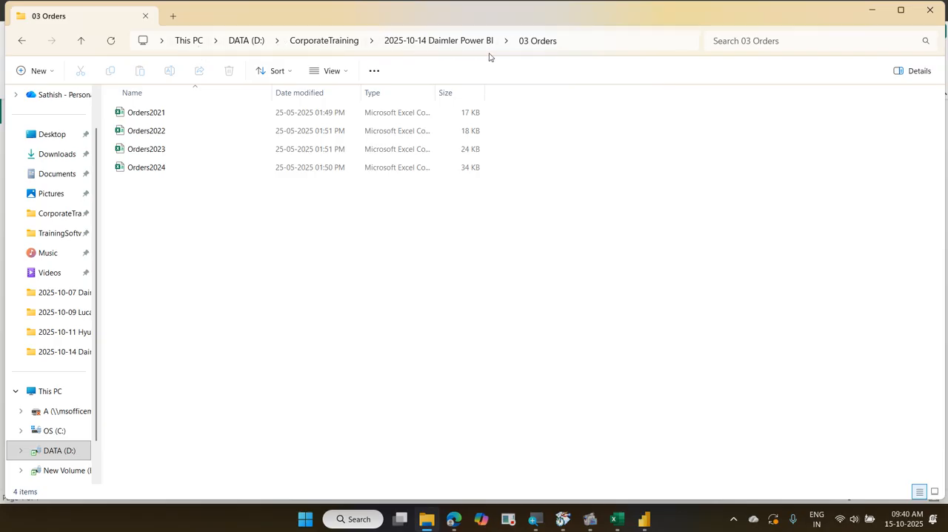
left_click(577, 46)
key("ctrl+c")
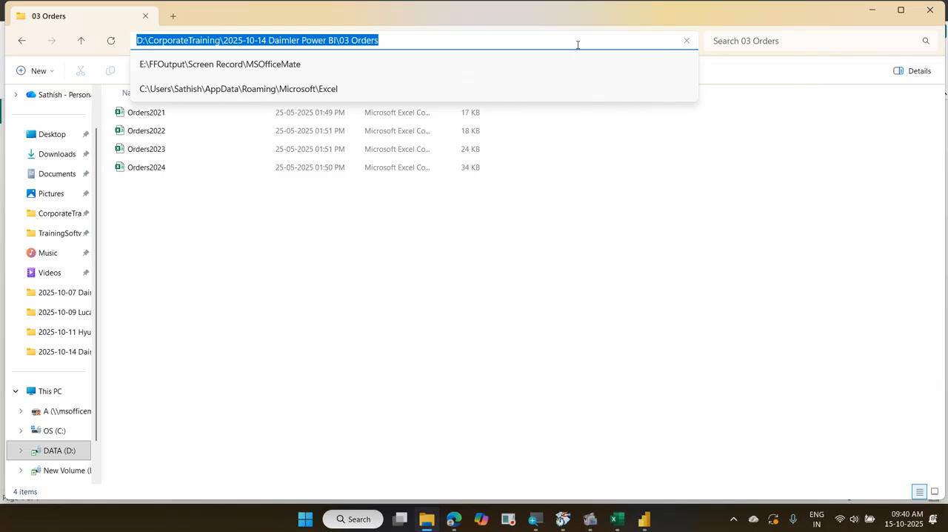
left_click(873, 12)
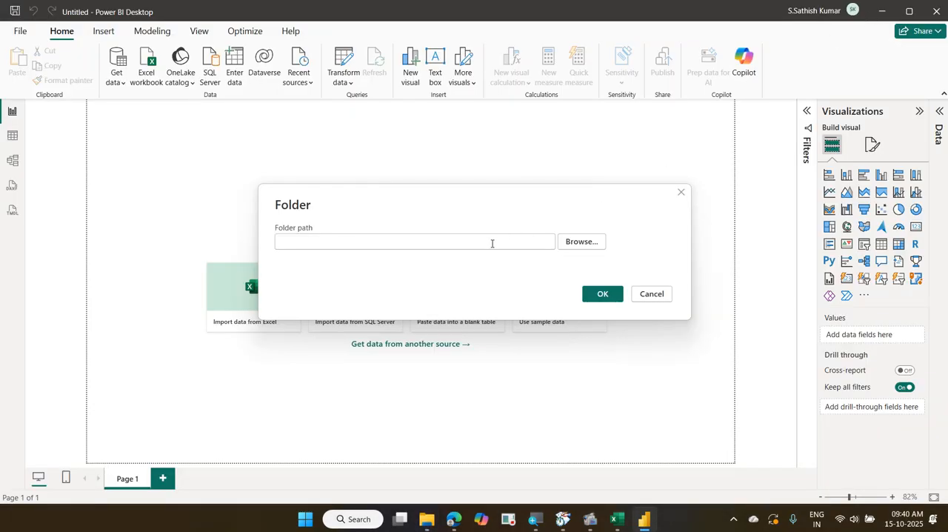
left_click(407, 244)
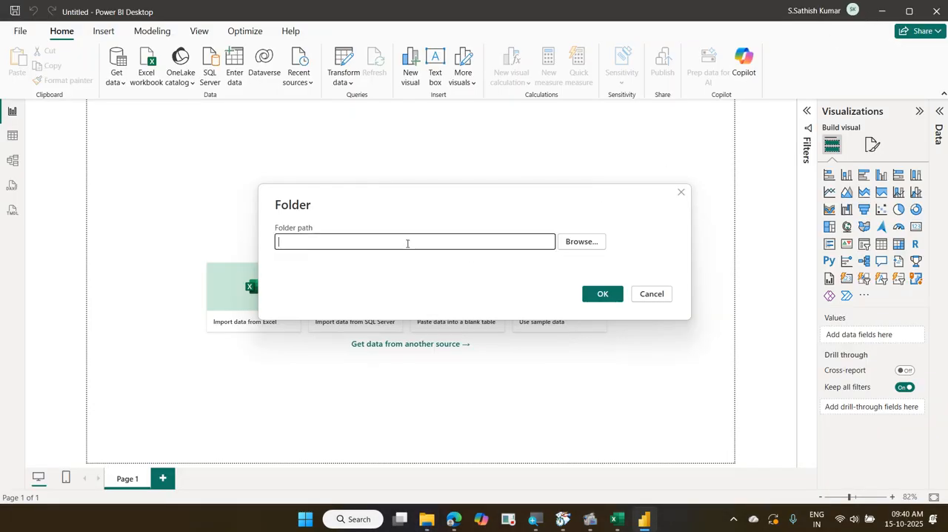
key("ctrl+v")
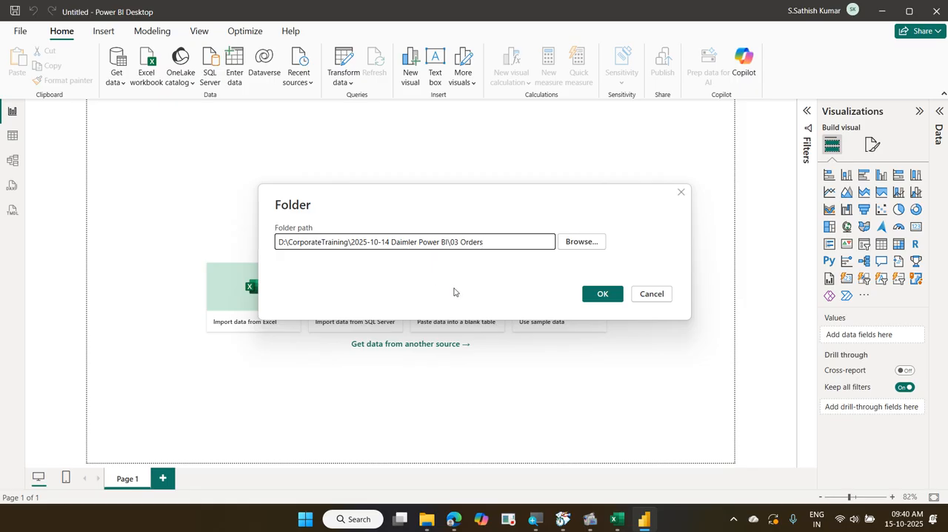
Browse to verify that 03 Orders is the selected folder, accept it, and load the preview of its files
left_click(577, 242)
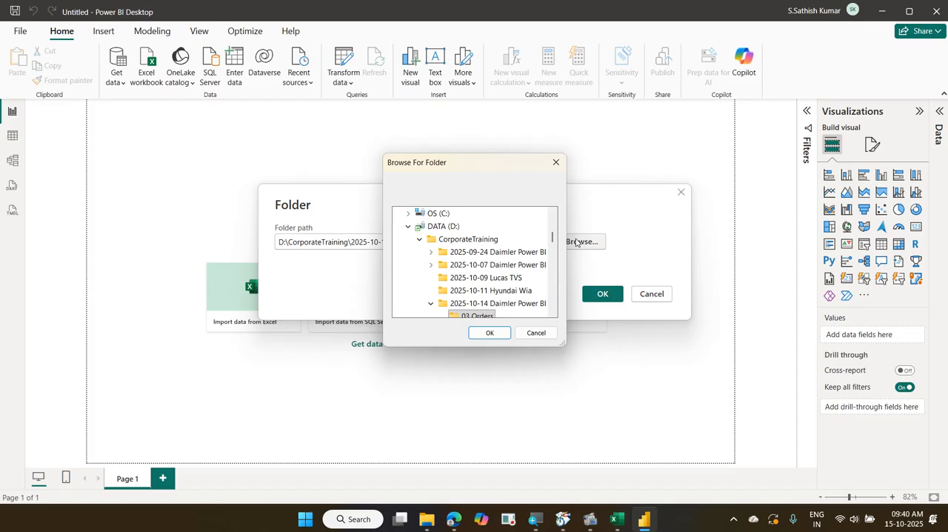
key("Return")
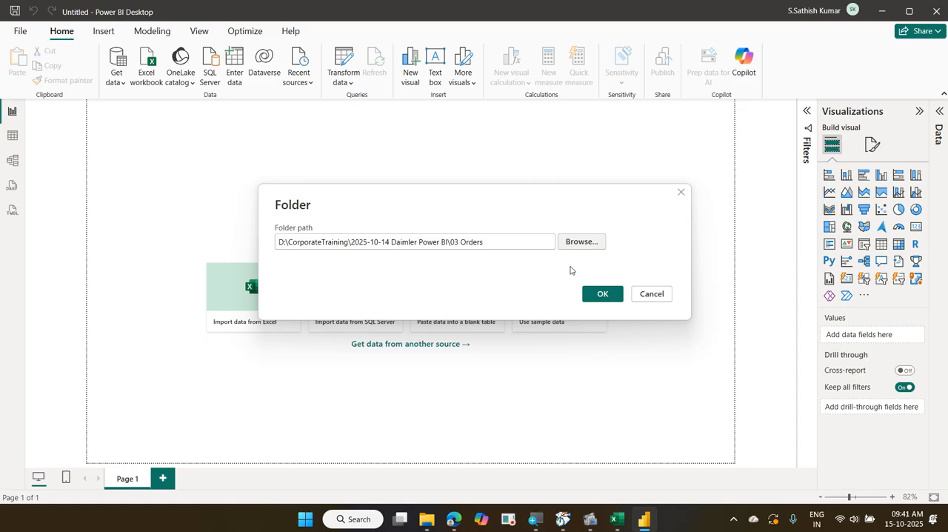
left_click(590, 295)
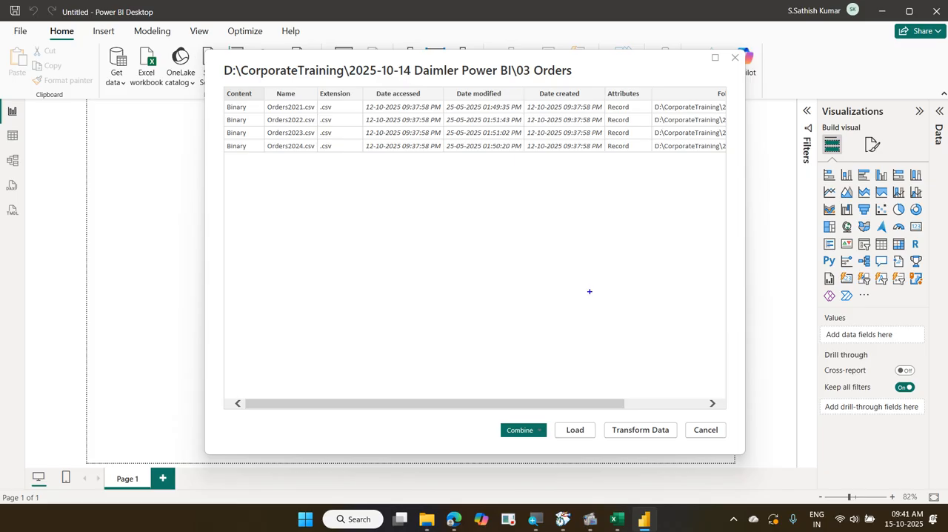
mouse_move(260, 95)
left_mouse_down()
mouse_move(319, 155)
mouse_move(343, 123)
left_mouse_up()
mouse_move(256, 123)
left_mouse_down()
mouse_move(267, 152)
mouse_move(350, 173)
left_mouse_up()
left_click_drag(275, 200, 333, 201)
left_click_drag(281, 229, 348, 230)
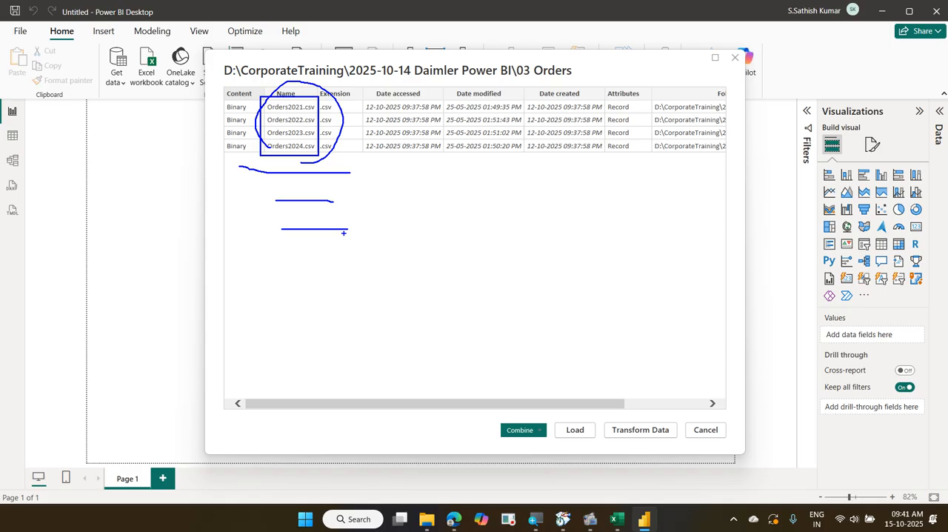
left_click_drag(307, 95, 308, 153)
mouse_move(616, 423)
left_mouse_down()
mouse_move(625, 428)
mouse_move(670, 378)
left_mouse_up()
key("Escape")
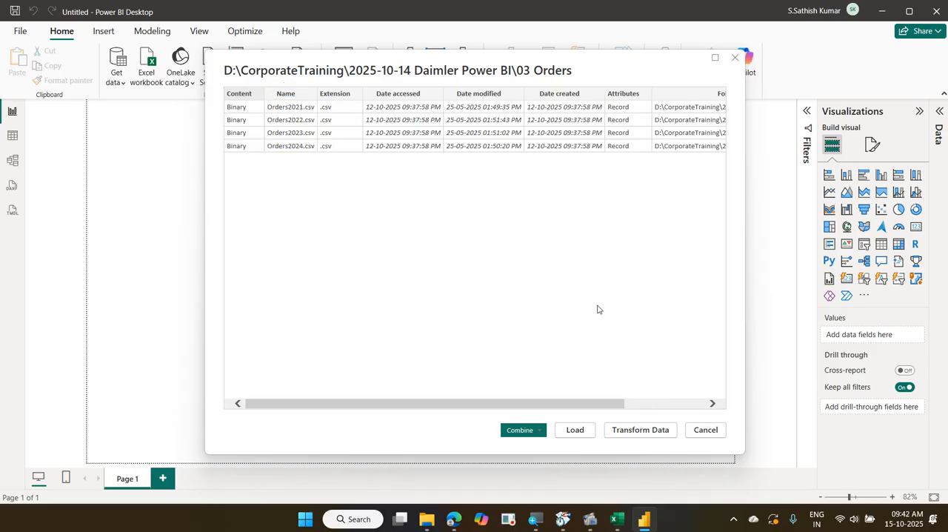
Open the 03 Orders file list for transformation in Power Query Editor
left_click(660, 431)
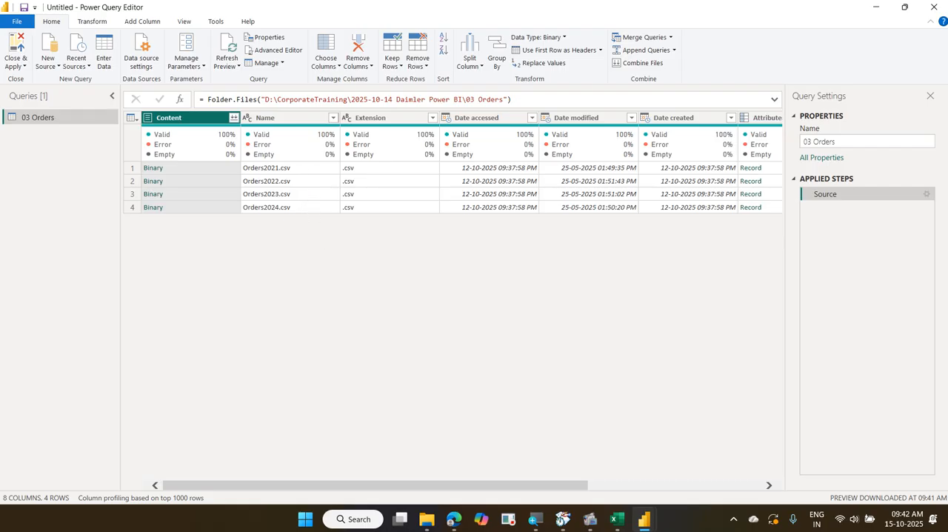
left_click(238, 219)
left_click_drag(240, 237, 308, 250)
left_click_drag(247, 265, 326, 279)
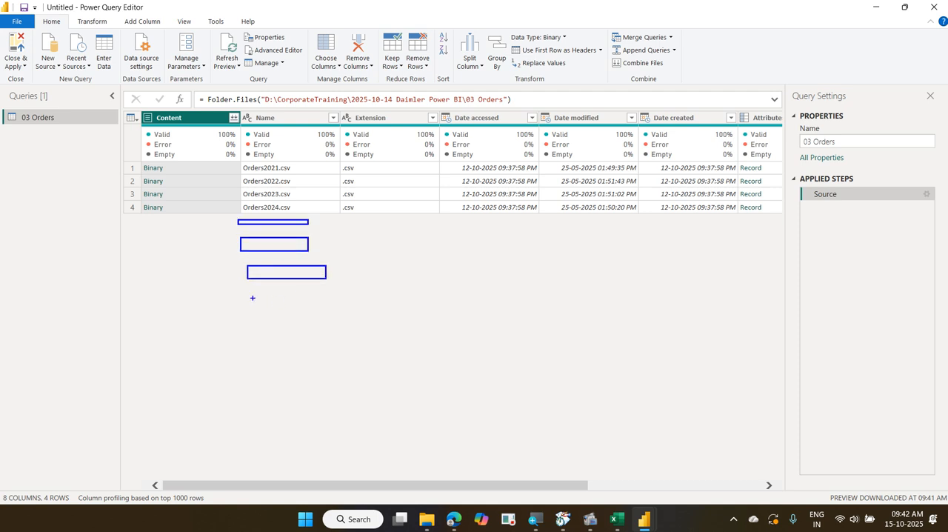
left_click_drag(243, 294, 308, 306)
left_click_drag(240, 334, 297, 334)
left_click_drag(242, 353, 318, 359)
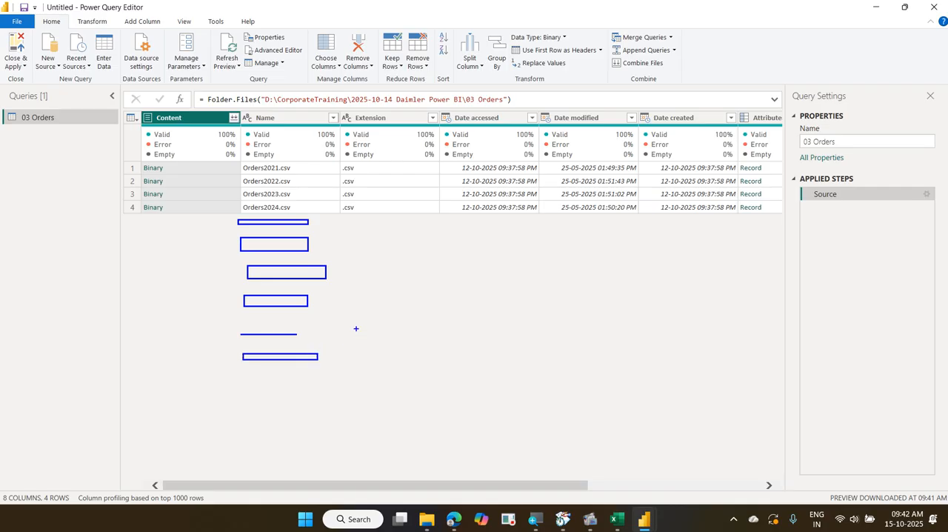
left_click_drag(291, 165, 297, 206)
mouse_move(420, 111)
left_mouse_down()
mouse_move(447, 127)
mouse_move(428, 132)
mouse_move(444, 101)
mouse_move(465, 135)
left_mouse_up()
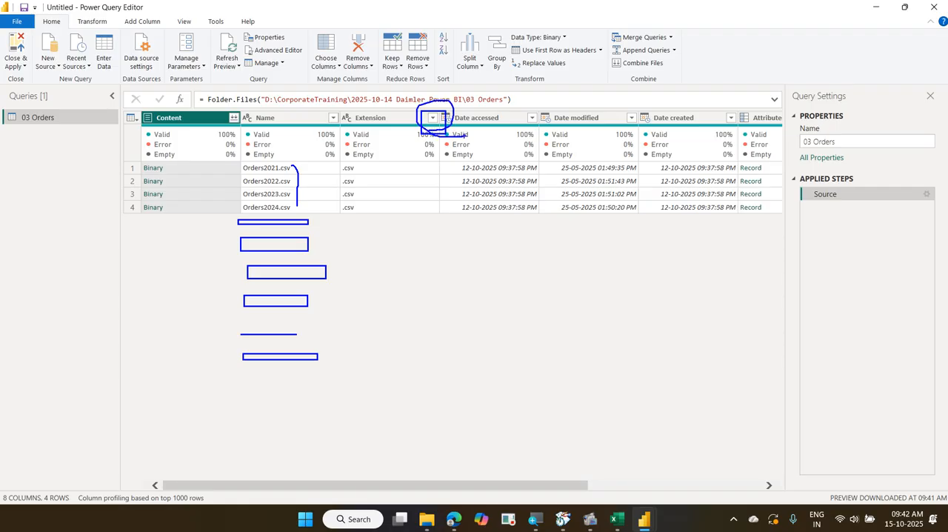
key("Escape")
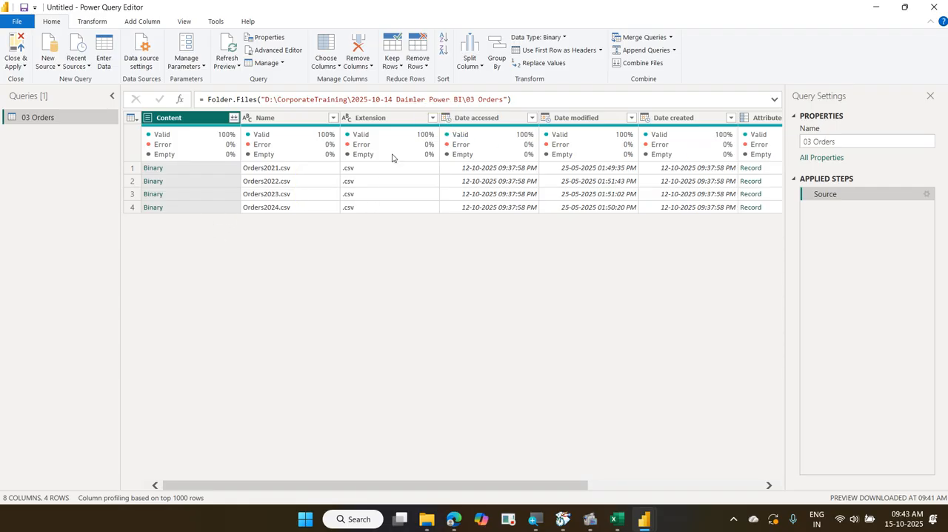
Check which file types the Extension column's filter offers, and close it without applying a filter
left_click(431, 120)
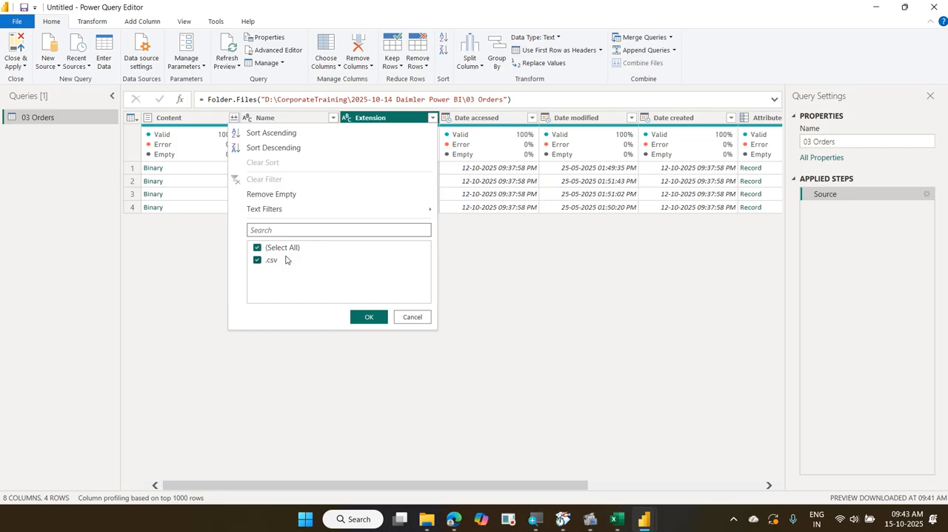
key("Escape")
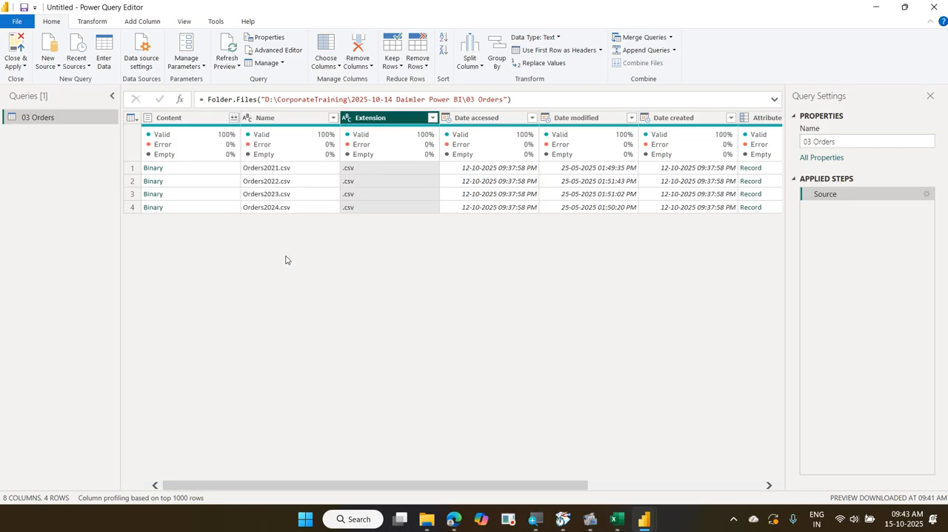
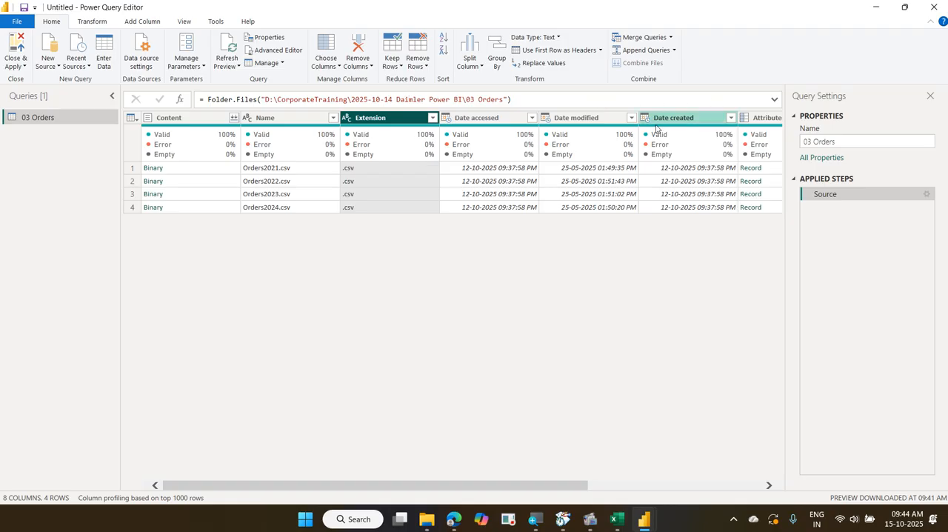
Open the Combine Files settings for the Content column of the 03 Orders query
mouse_move(655, 128)
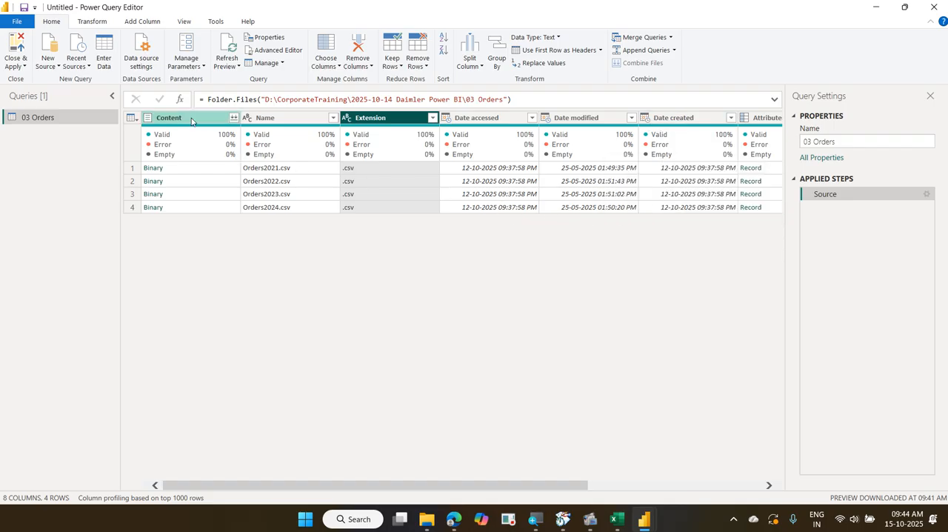
mouse_move(220, 129)
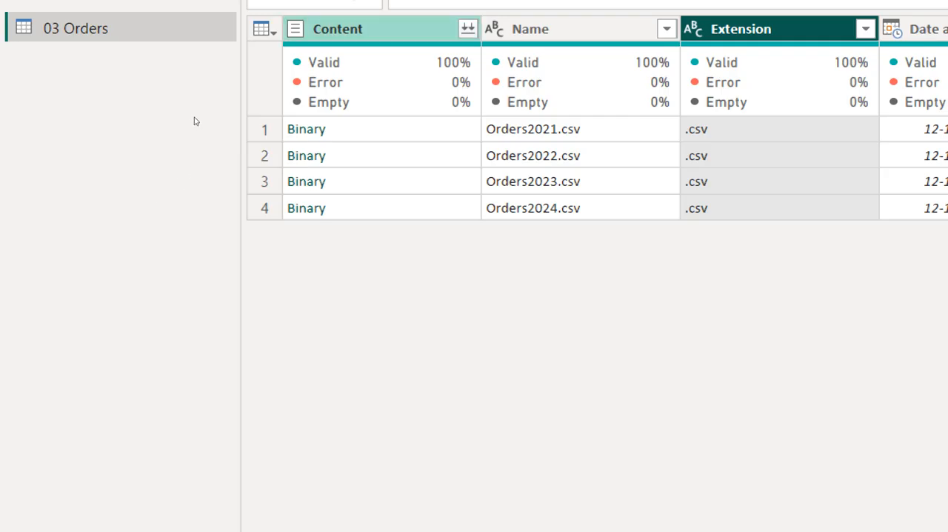
left_click(339, 28)
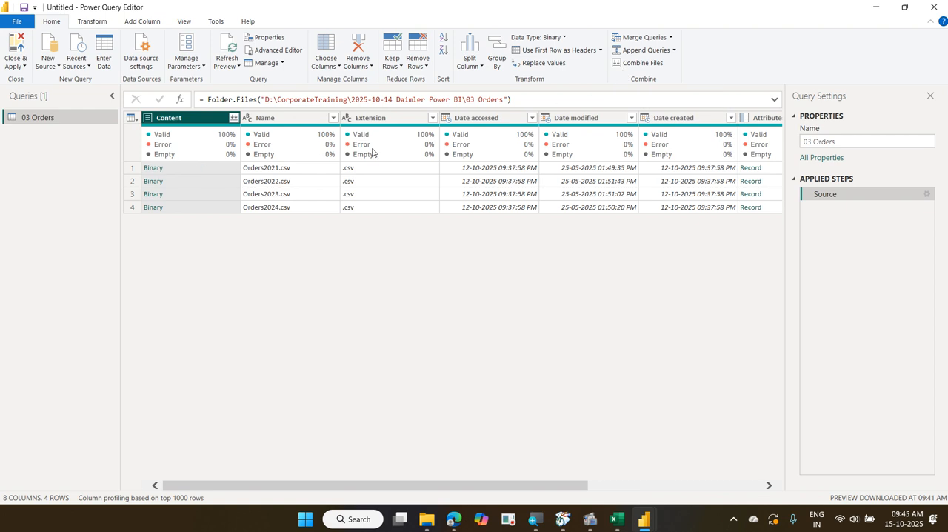
left_click(411, 126)
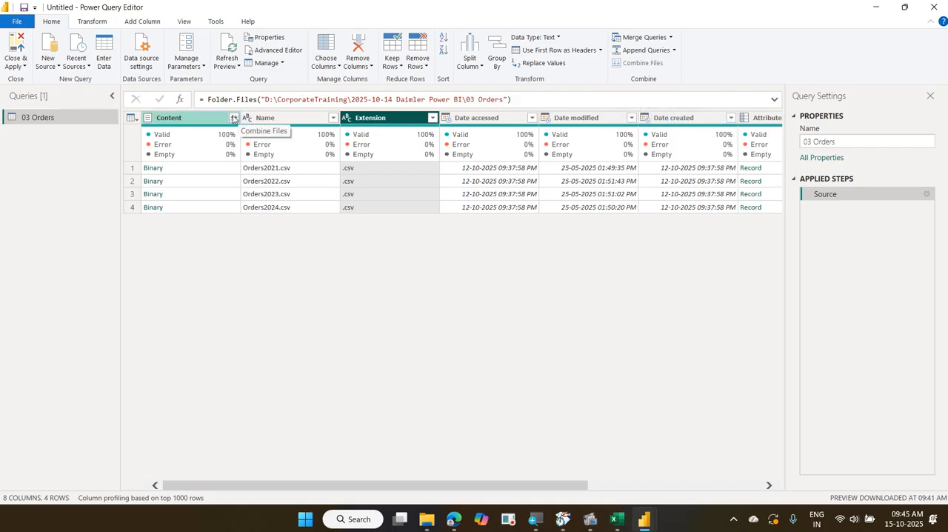
left_click(233, 119)
left_click(234, 119)
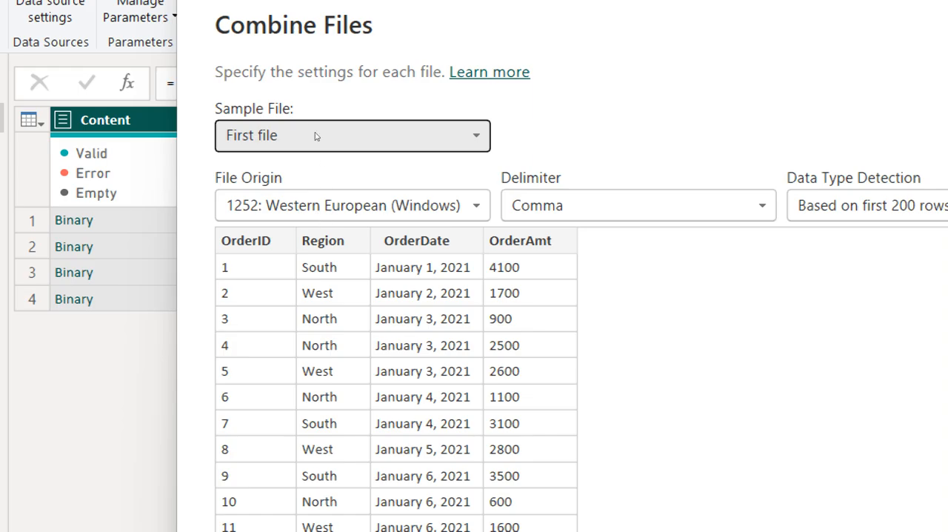
Check the available choices for Sample File and Data Type Detection, keeping First file and Based on first 200 rows
left_click(311, 126)
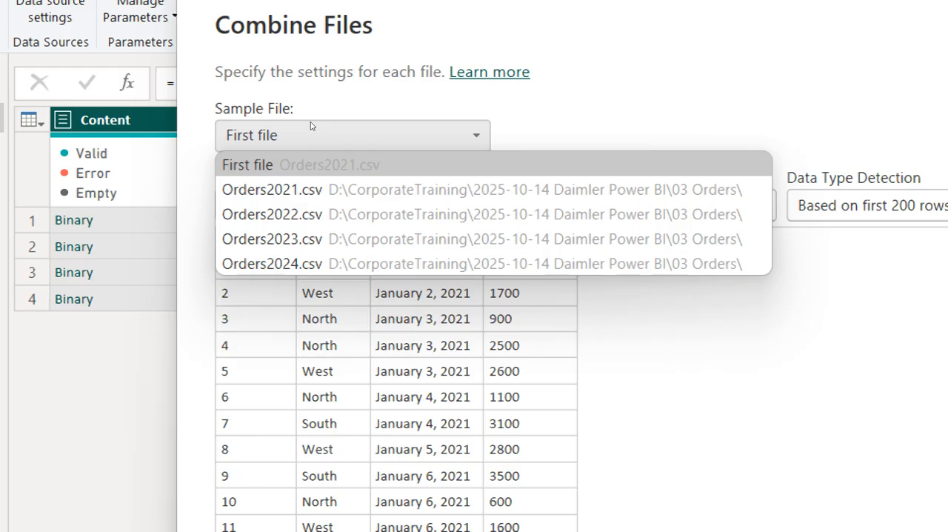
left_click(314, 139)
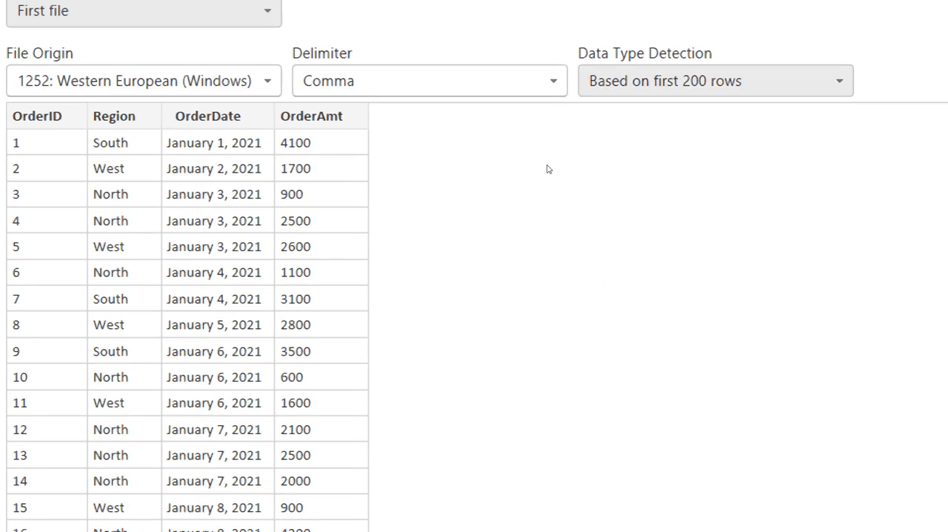
key("alt+Down")
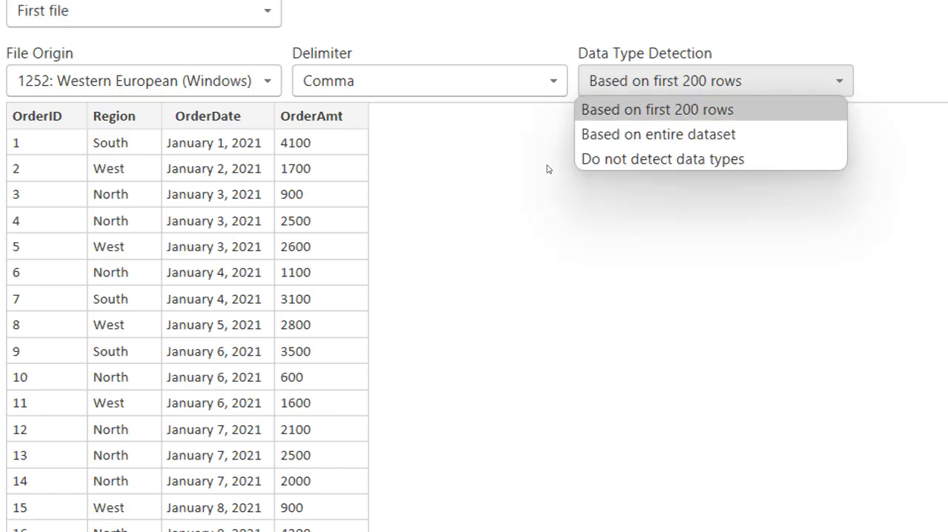
key("Down")
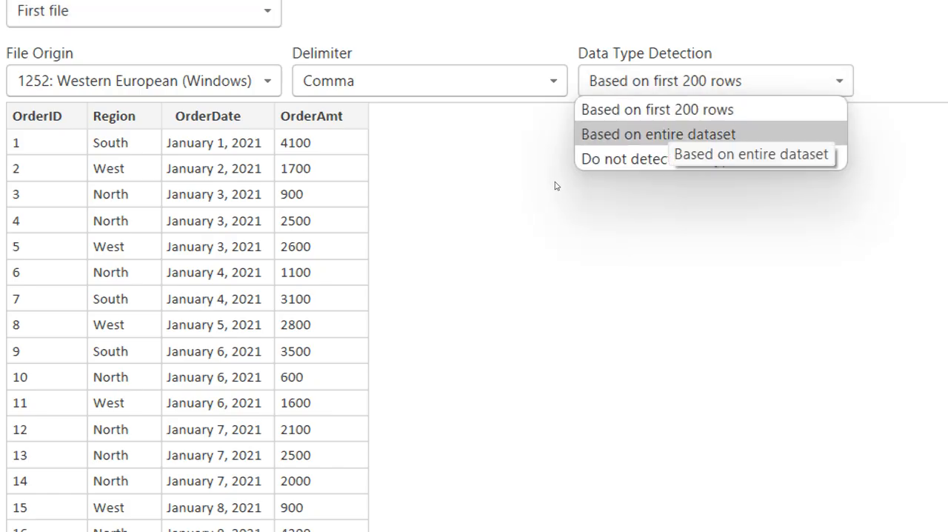
key("Up")
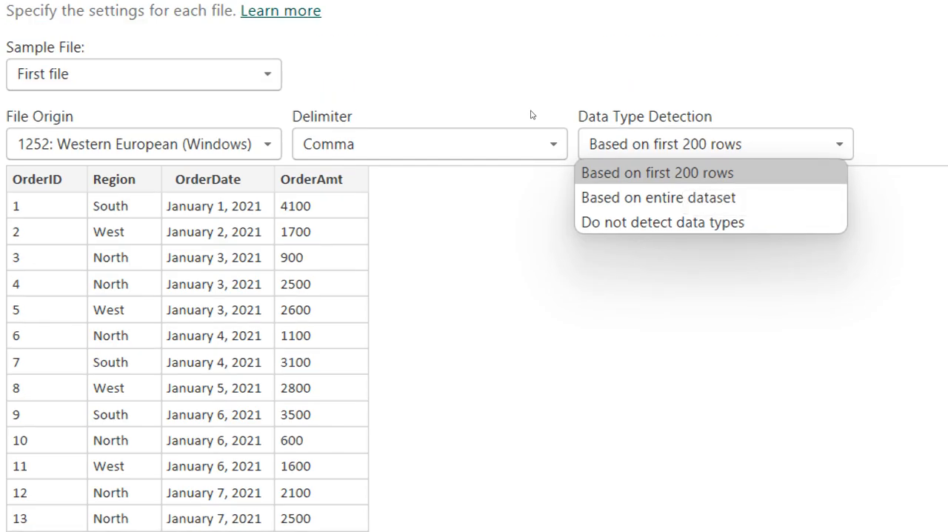
key("Escape")
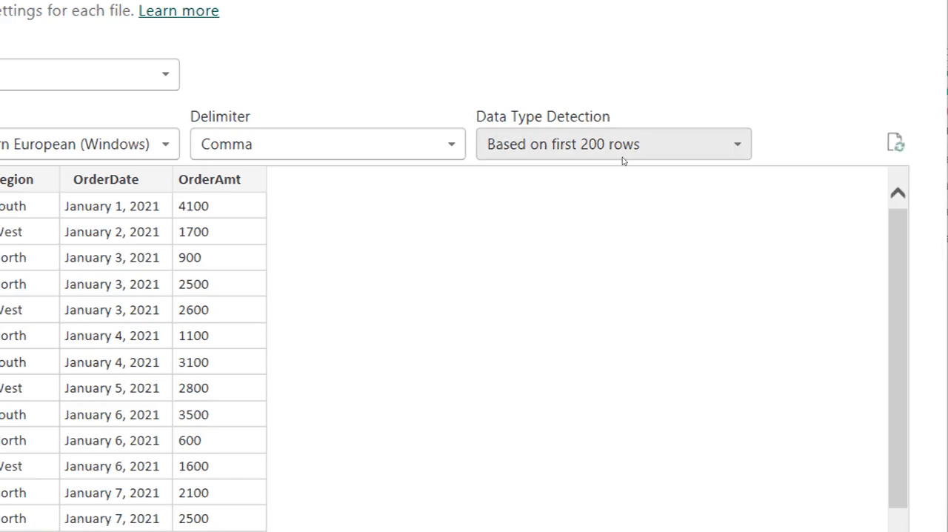
left_click(676, 154)
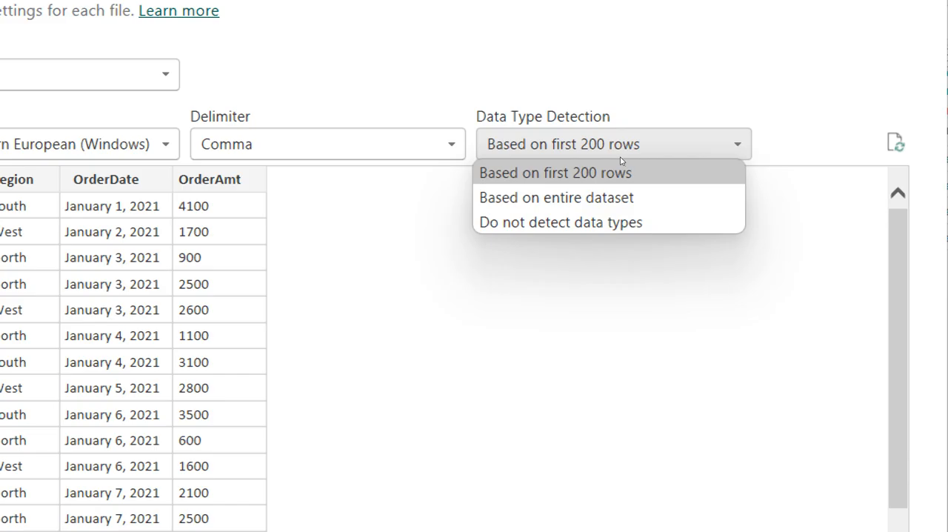
left_click(626, 142)
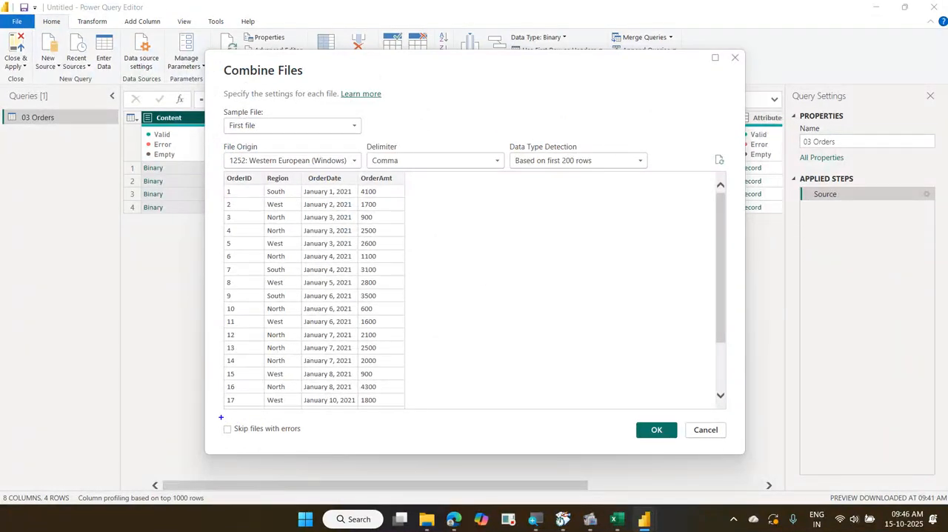
left_click_drag(220, 416, 335, 437)
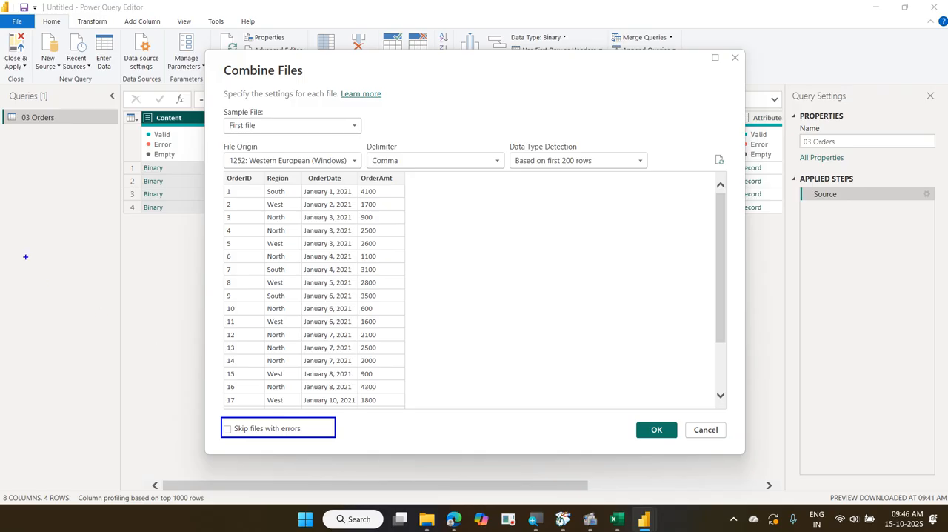
left_click_drag(4, 108, 100, 269)
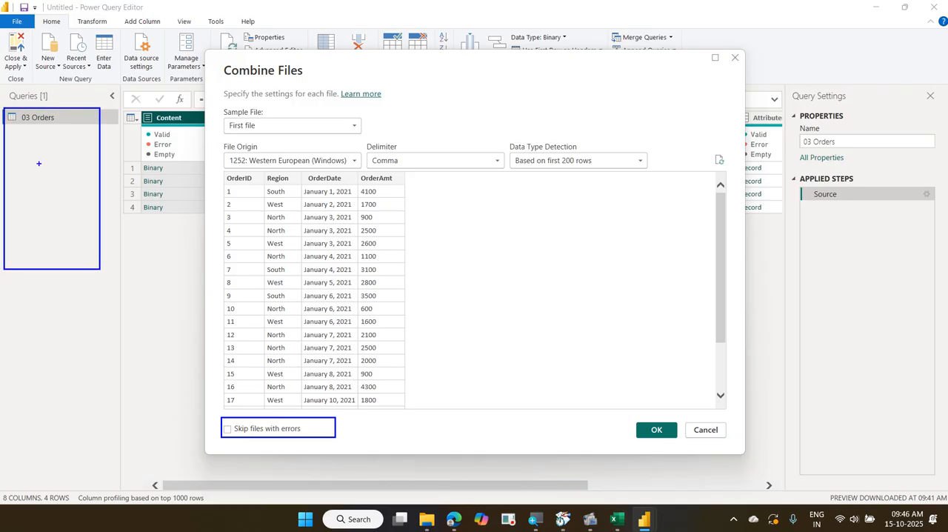
left_click_drag(43, 152, 60, 140)
left_click_drag(244, 419, 205, 448)
left_click_drag(211, 406, 249, 428)
key("Escape")
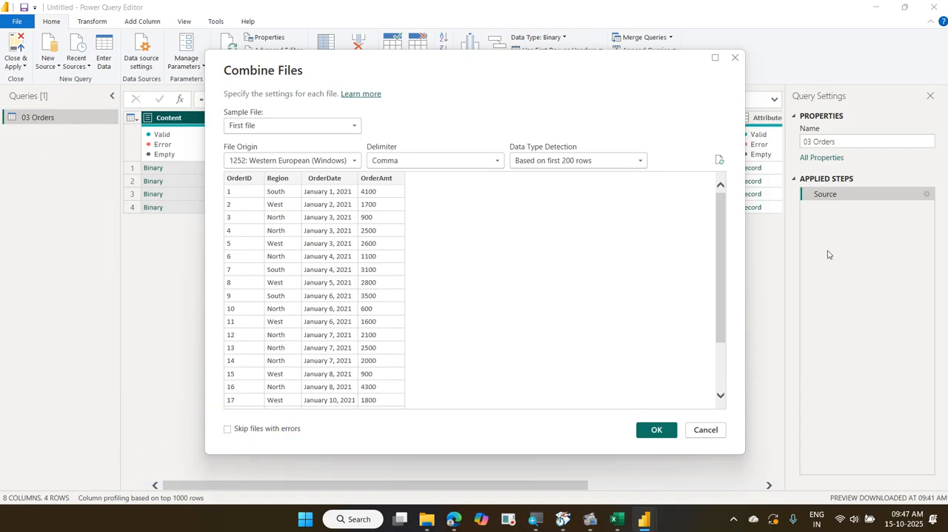
Combine the order files using First file as the sample, and check which files the Source.Name filter lists without applying a filter
left_click(656, 429)
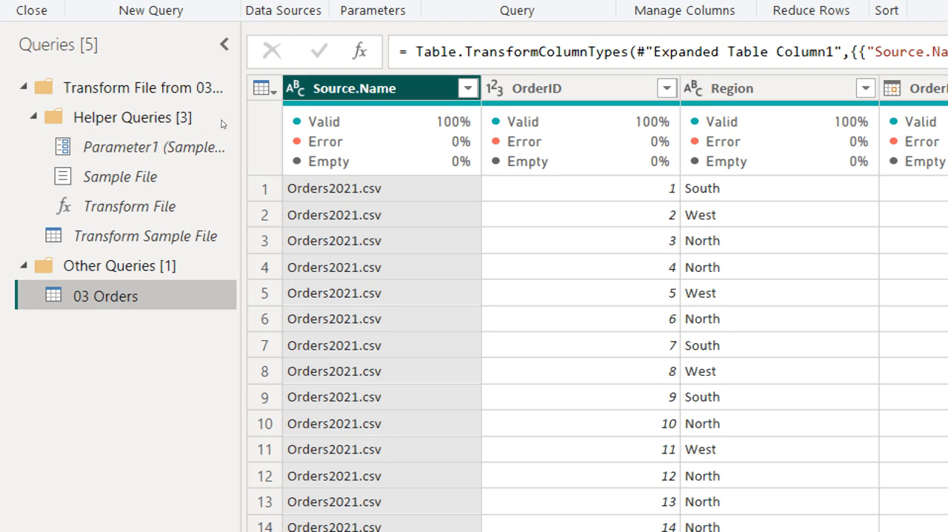
key("alt+Down")
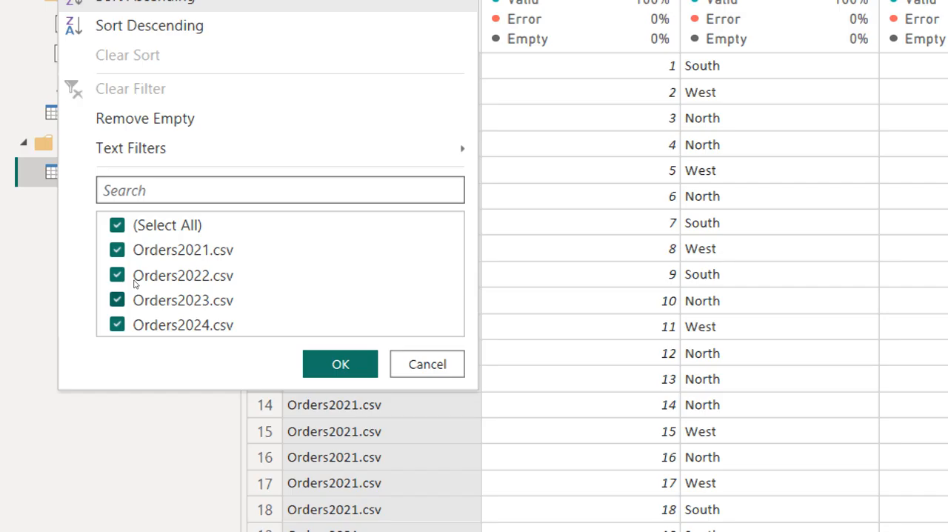
key("Escape")
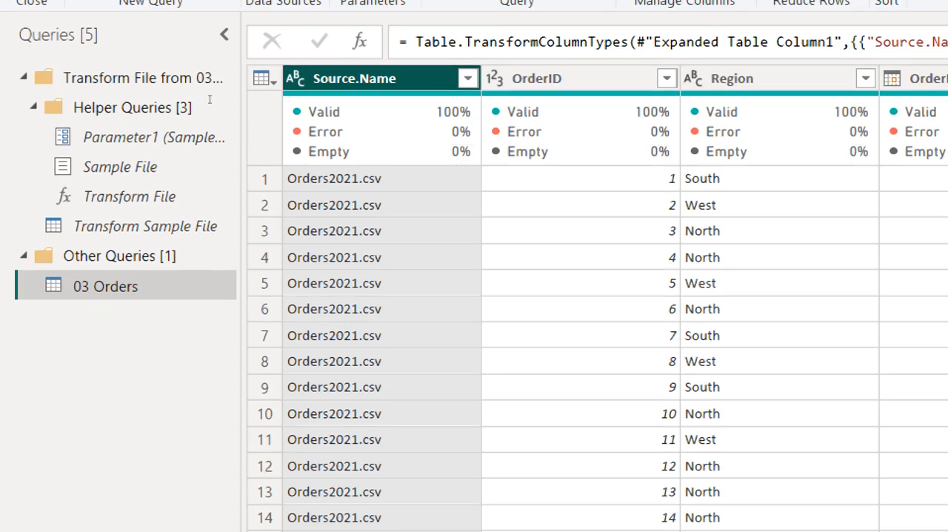
key("alt+Down")
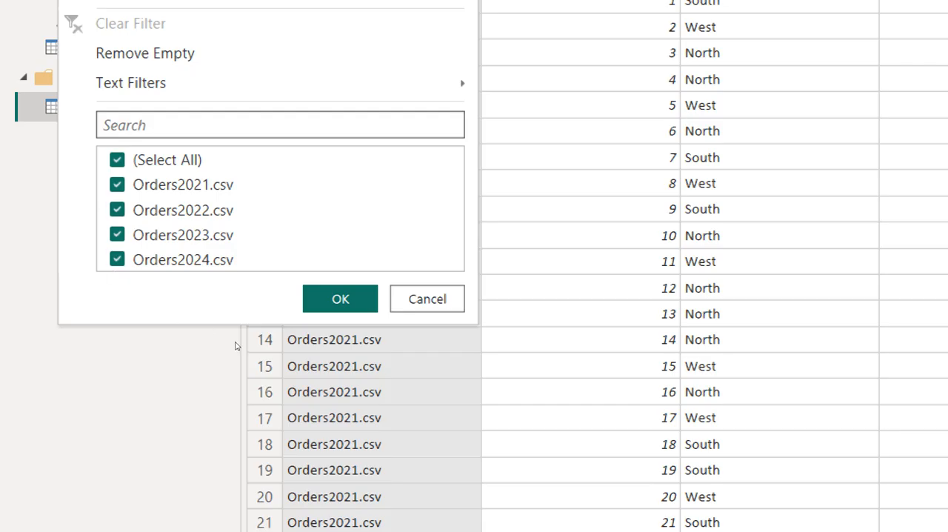
key("Escape")
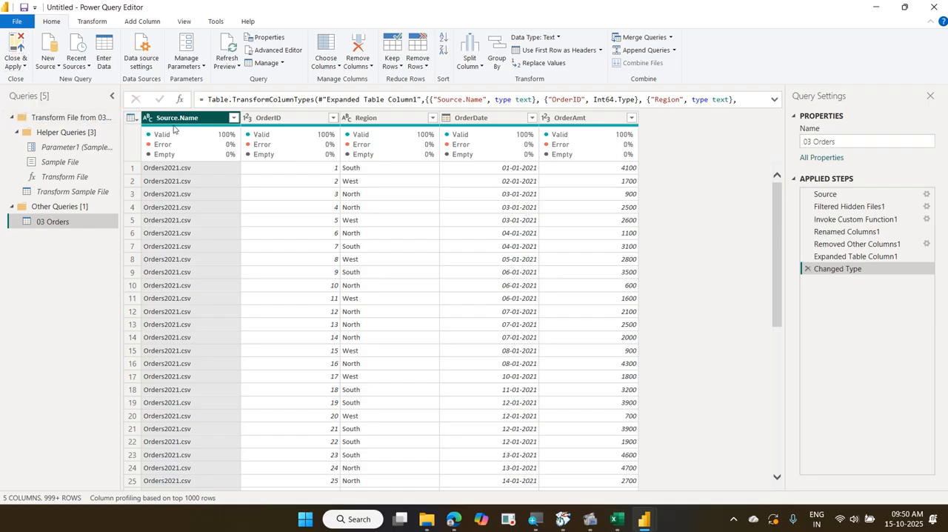
Apply the combined 03 Orders query to the report and close Power Query Editor
mouse_move(174, 129)
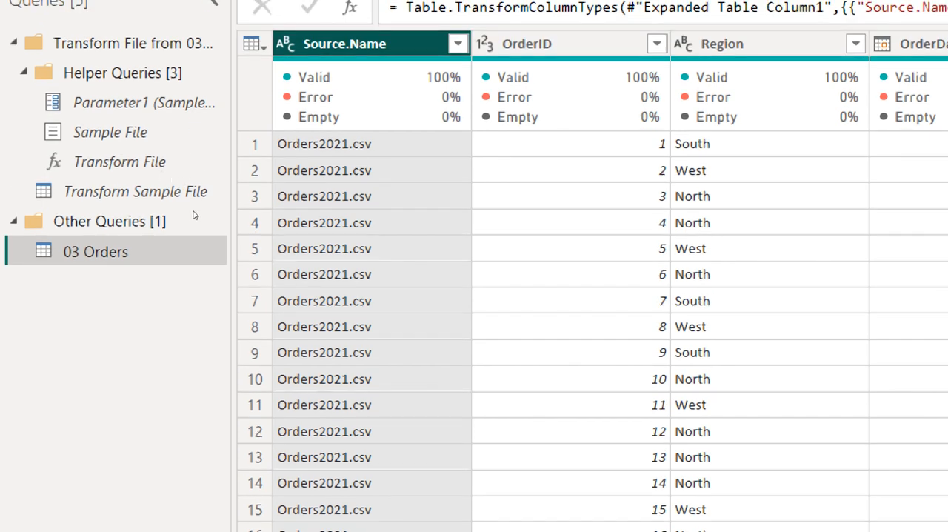
scroll(191, 226, "down", 10)
scroll(191, 227, "up", 10)
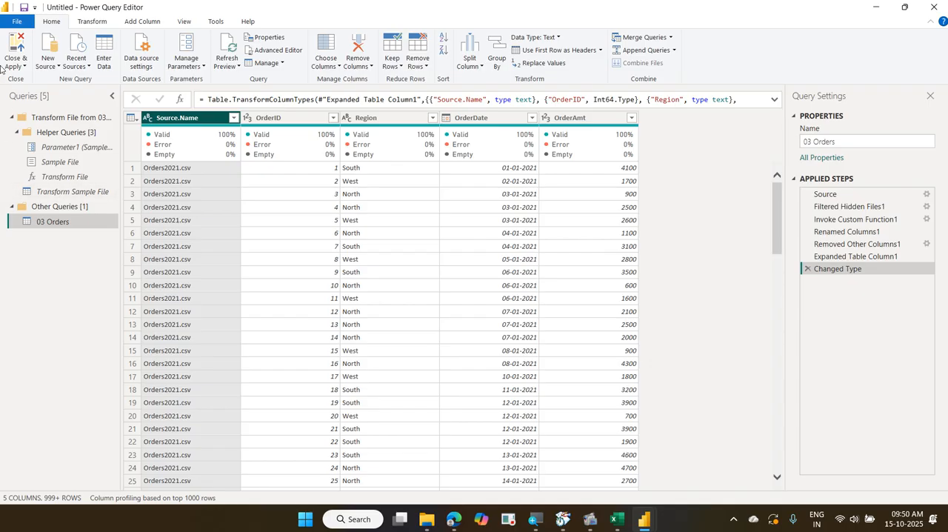
left_click(12, 44)
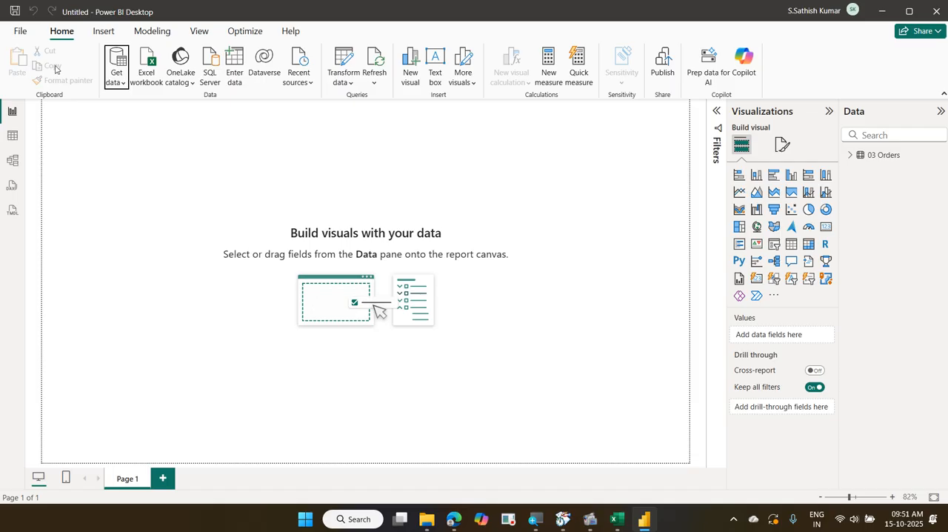
Add a clustered column chart to Page 1 and enlarge it to cover about two thirds of the page width
left_click(190, 181)
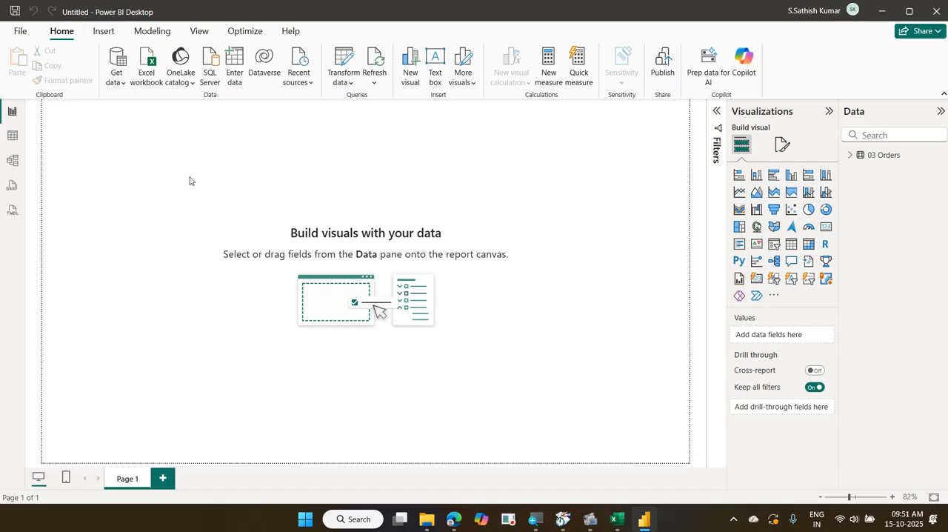
left_click(791, 174)
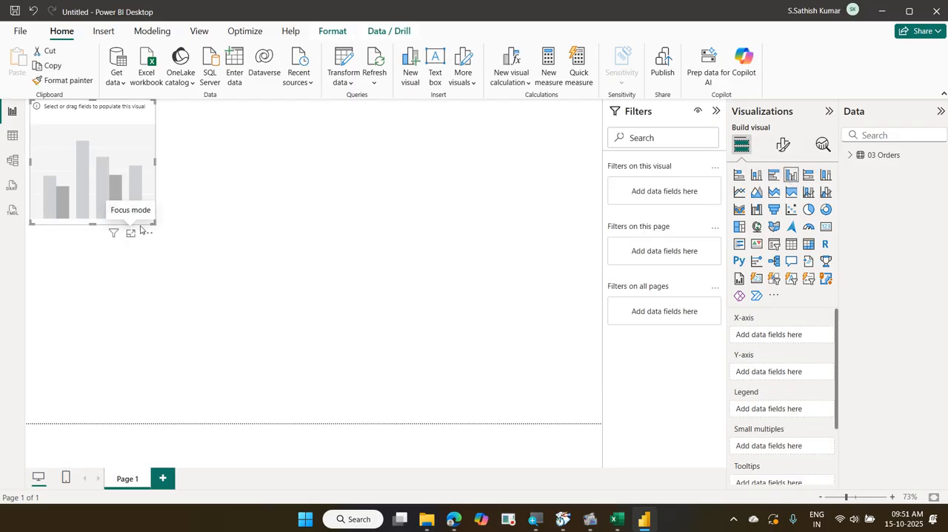
left_click_drag(154, 222, 407, 346)
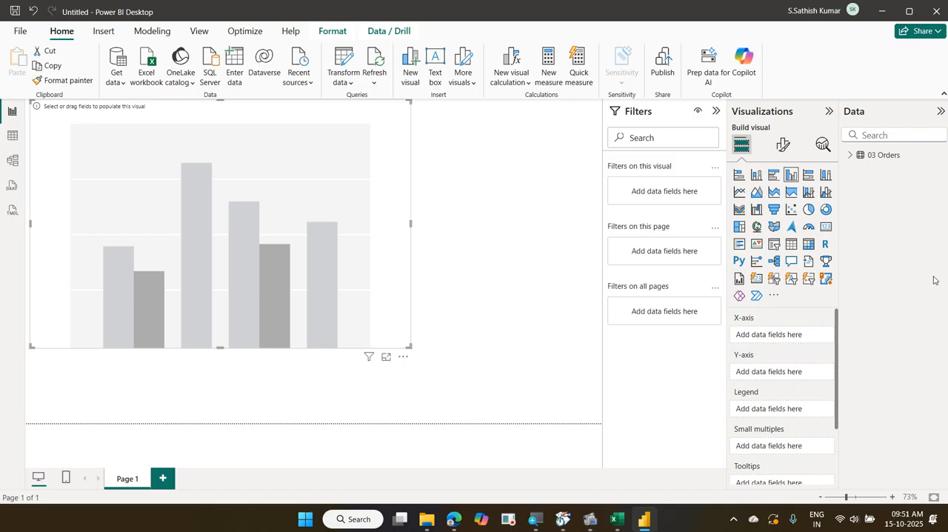
Plot the 03 Orders data in the chart with OrderDate on the X-axis and OrderAmt on the Y-axis
left_click(849, 156)
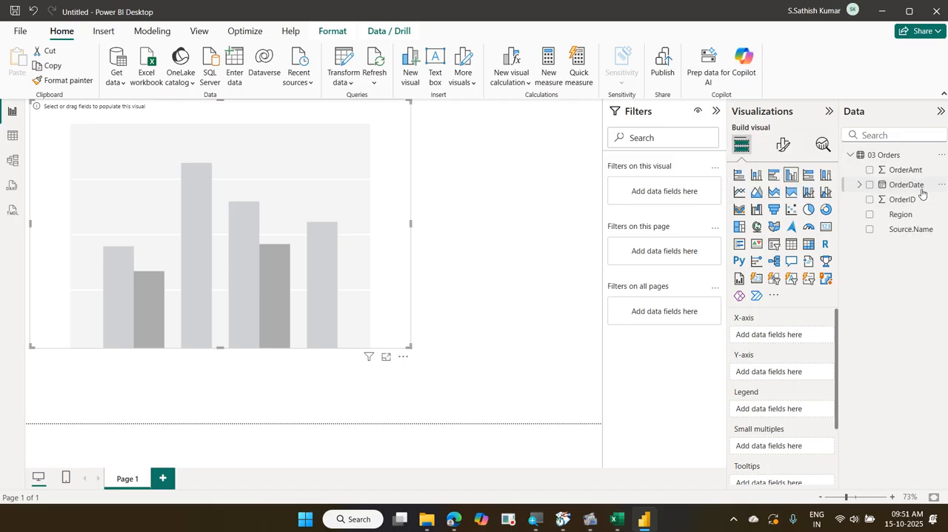
left_click_drag(922, 194, 815, 345)
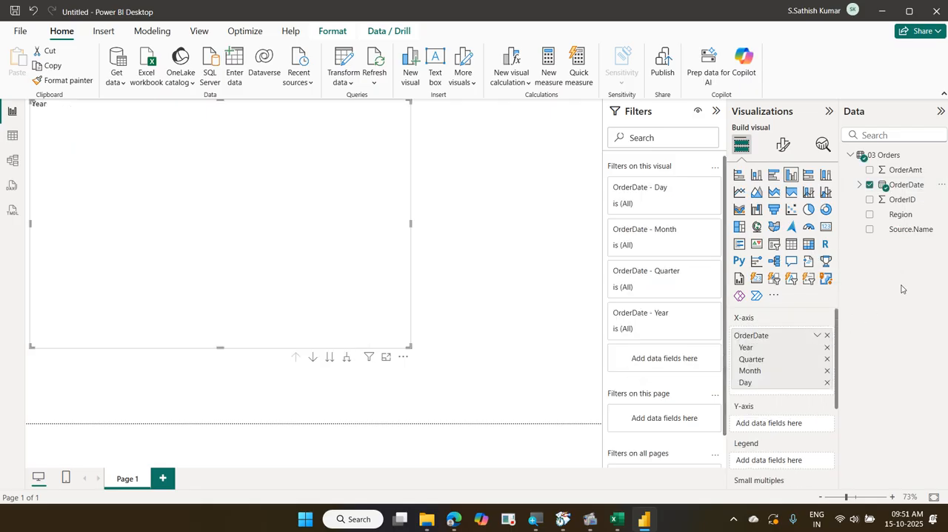
left_click_drag(915, 171, 815, 432)
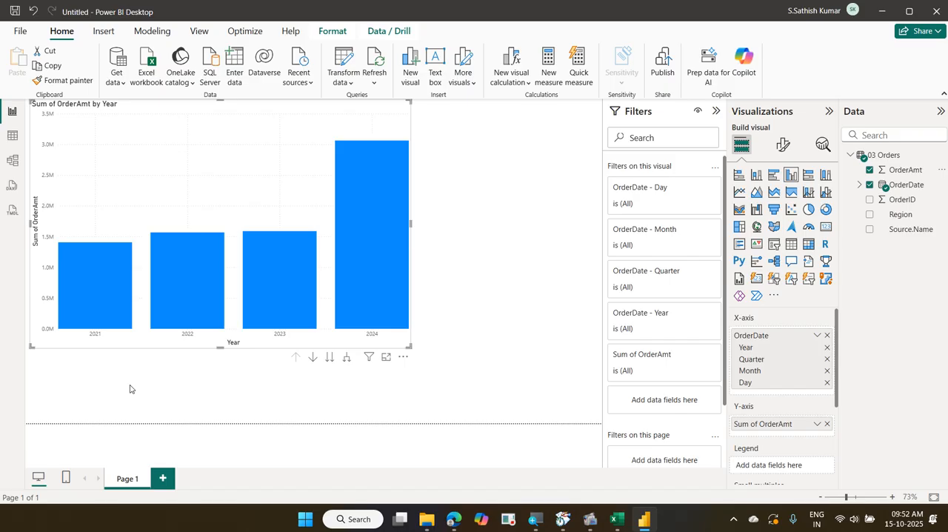
Copy the Orders2025 file from the 2025-10-14 Daimler Power BI folder into its 03 Orders subfolder and refresh the report data
left_click(427, 519)
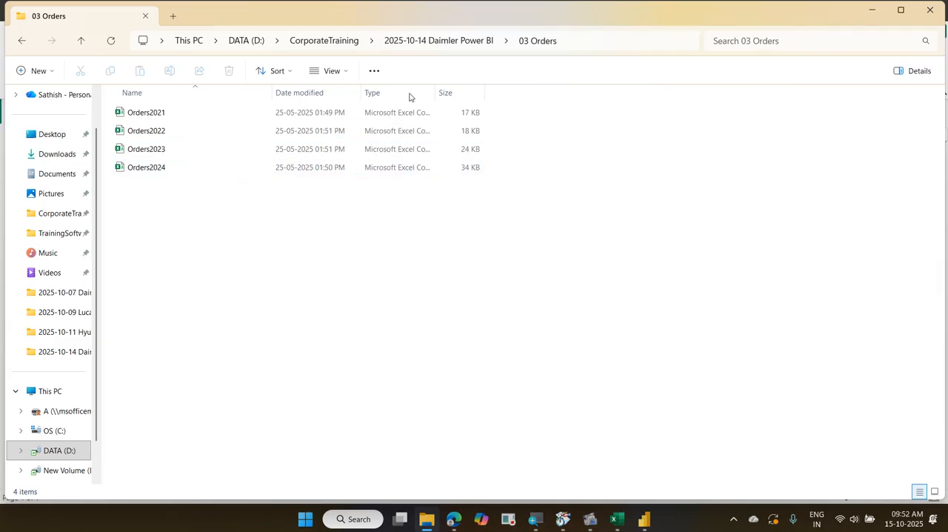
left_click(433, 46)
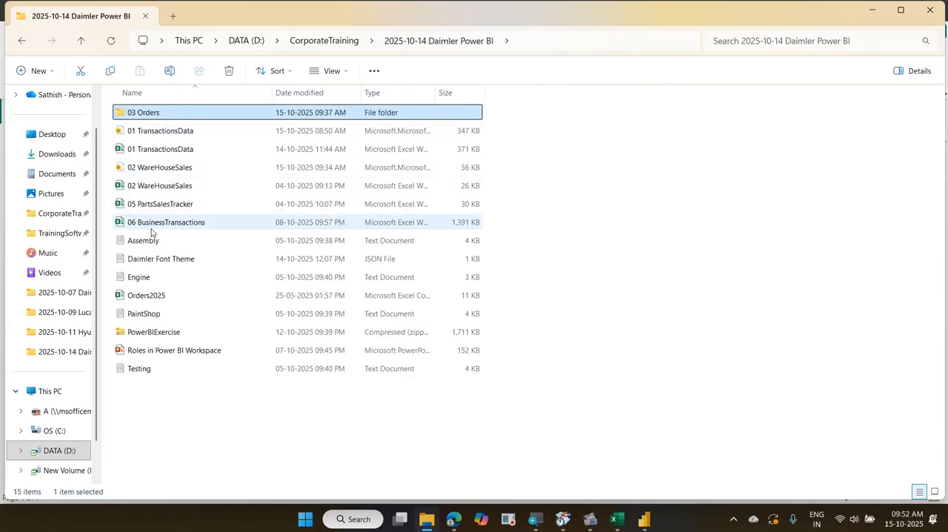
left_click(167, 294)
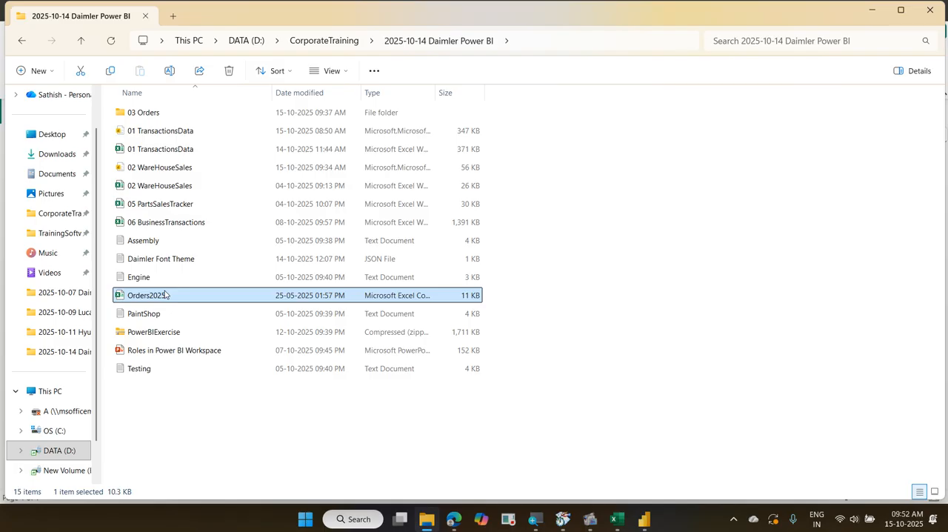
key("ctrl+c")
double_click(205, 120)
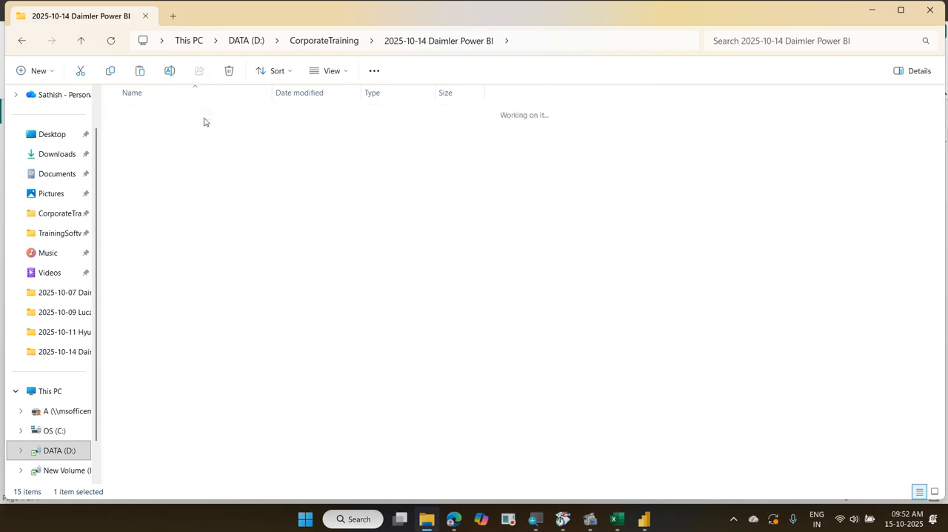
right_click(202, 250)
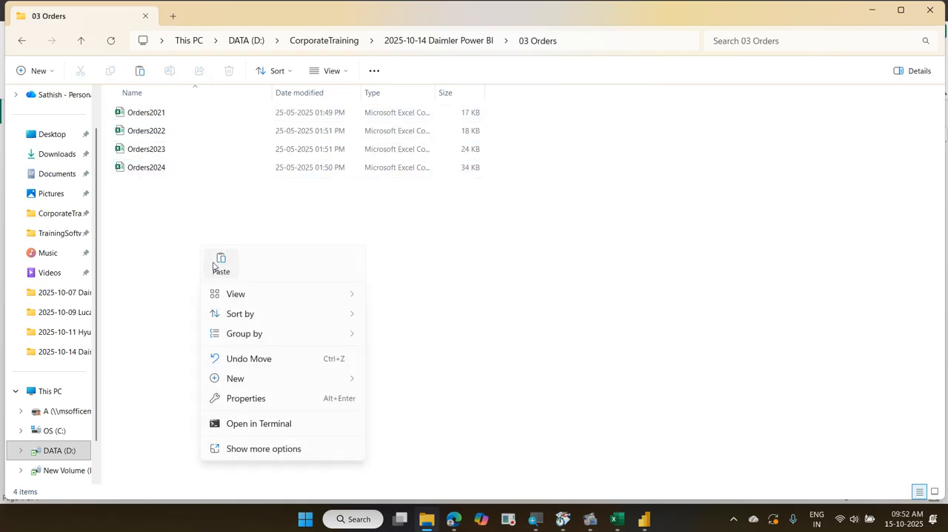
left_click(220, 261)
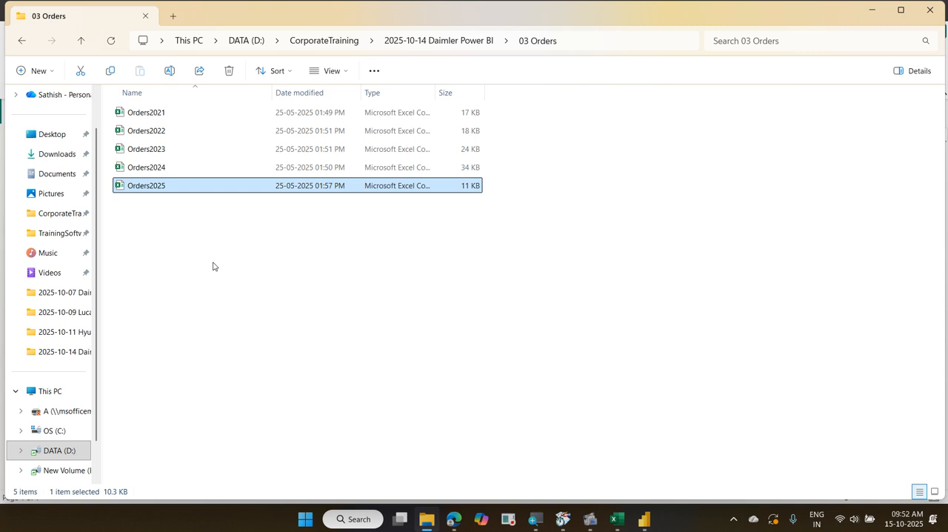
left_click(875, 14)
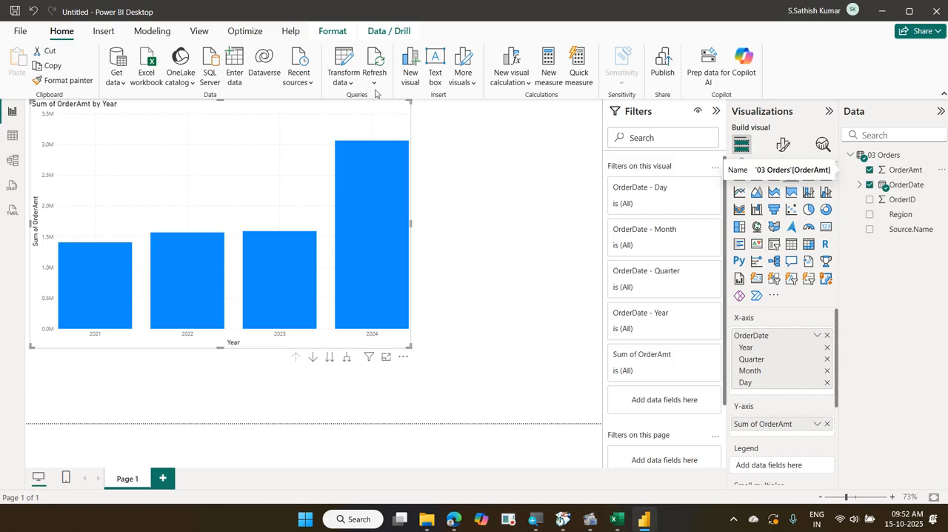
left_click(372, 62)
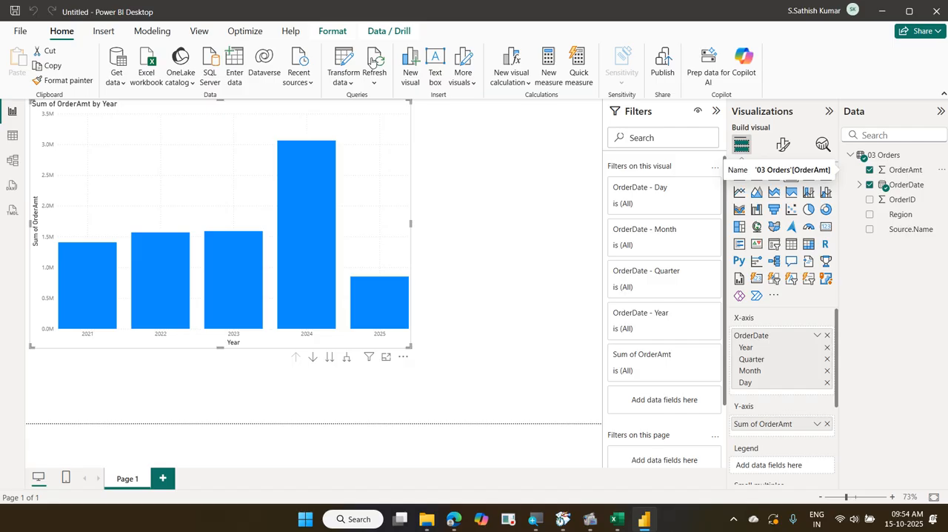
Save the report as 03 OrdersMaster in the 2025-10-14 Daimler Power BI folder on this device and close it
left_click(20, 33)
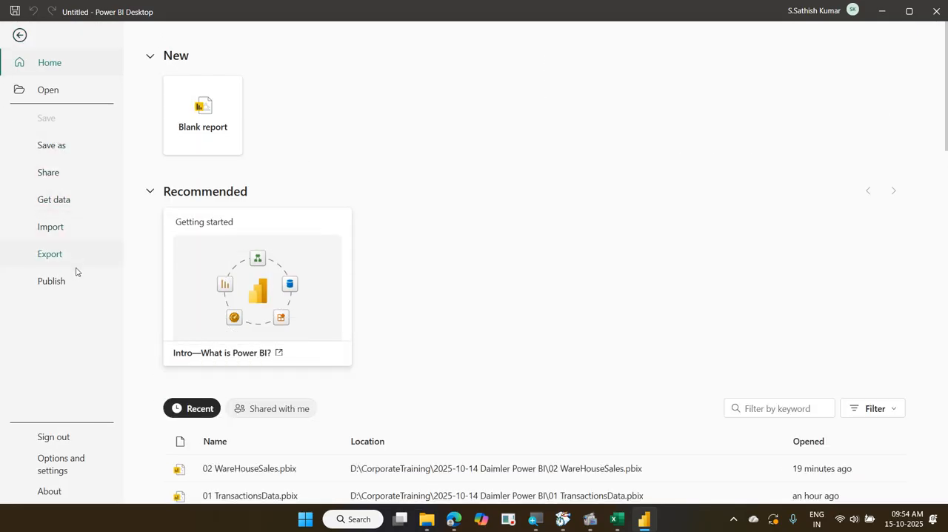
left_click(68, 151)
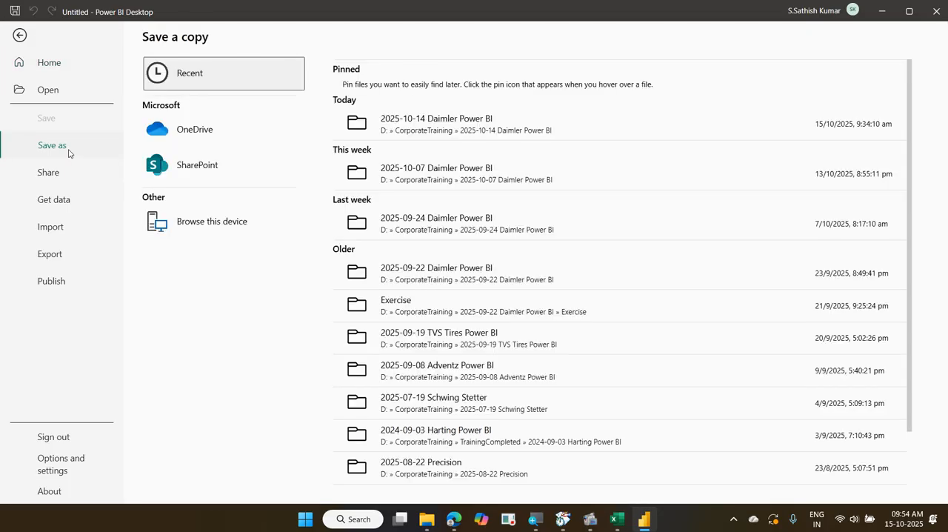
left_click(173, 222)
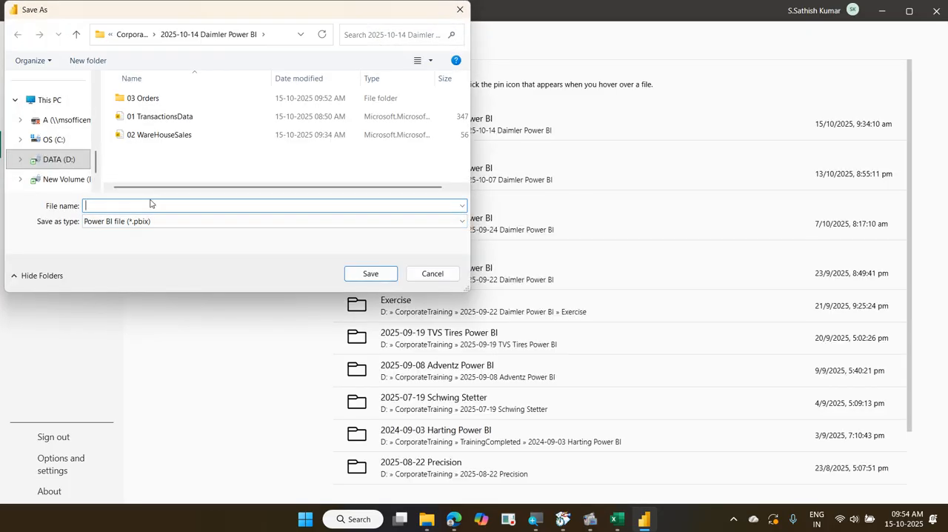
type("03 Order")
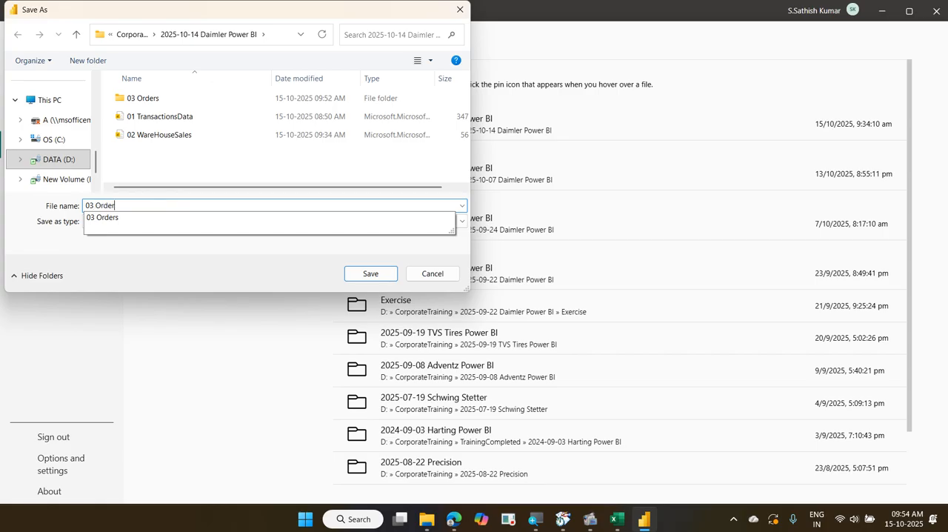
type("s")
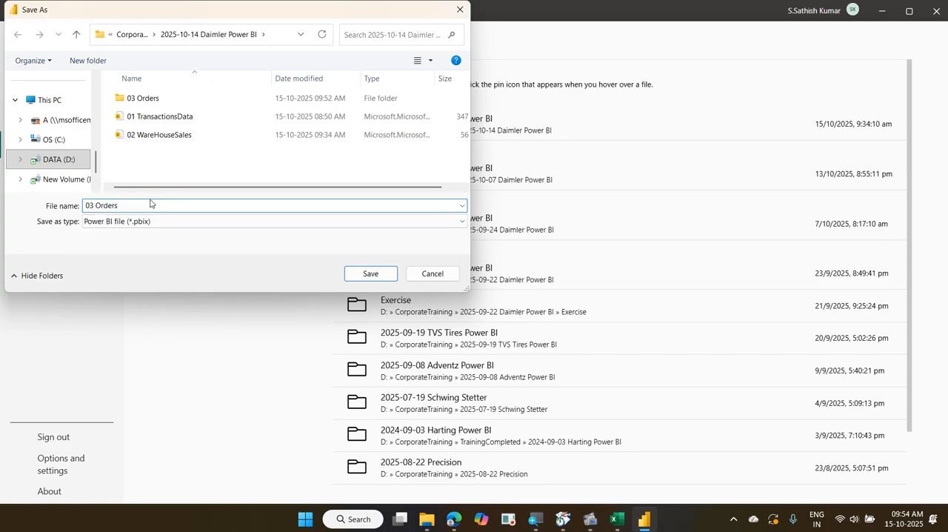
type("Master")
left_click(366, 274)
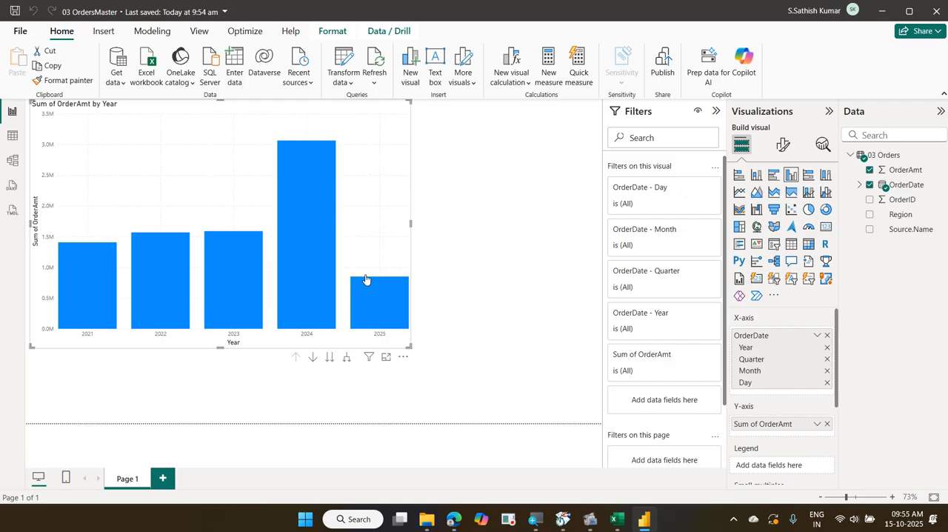
left_click(929, 19)
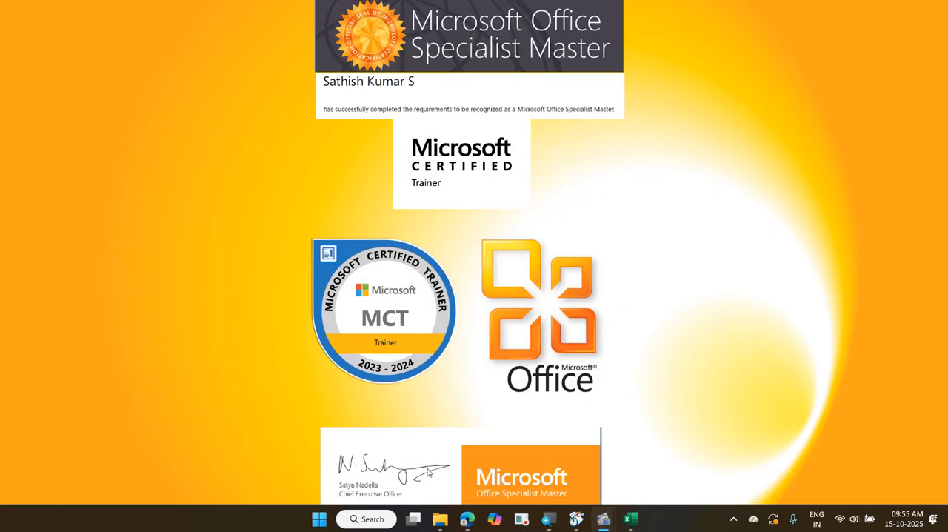
Switch to File Explorer and open the Assembly text file from the 2025-10-14 Daimler Power BI folder to examine its columns, closing it when done
left_click(440, 518)
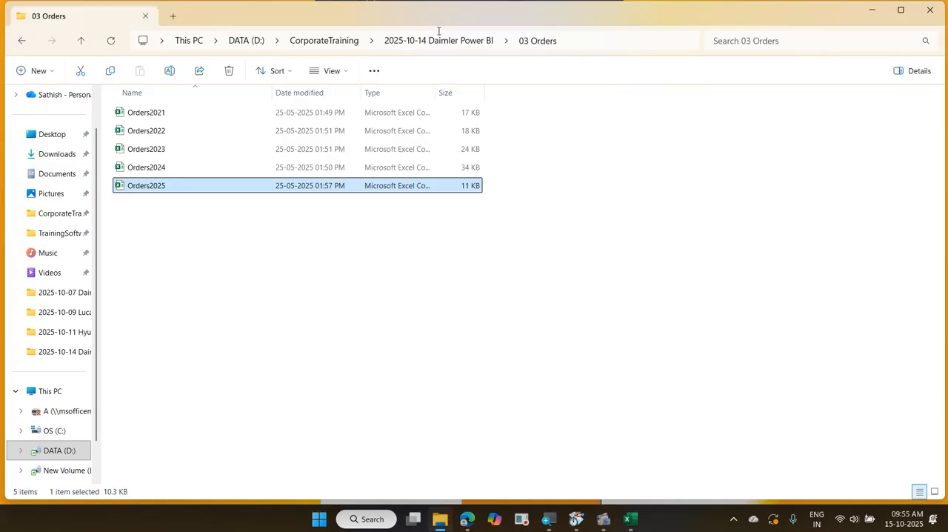
left_click(439, 40)
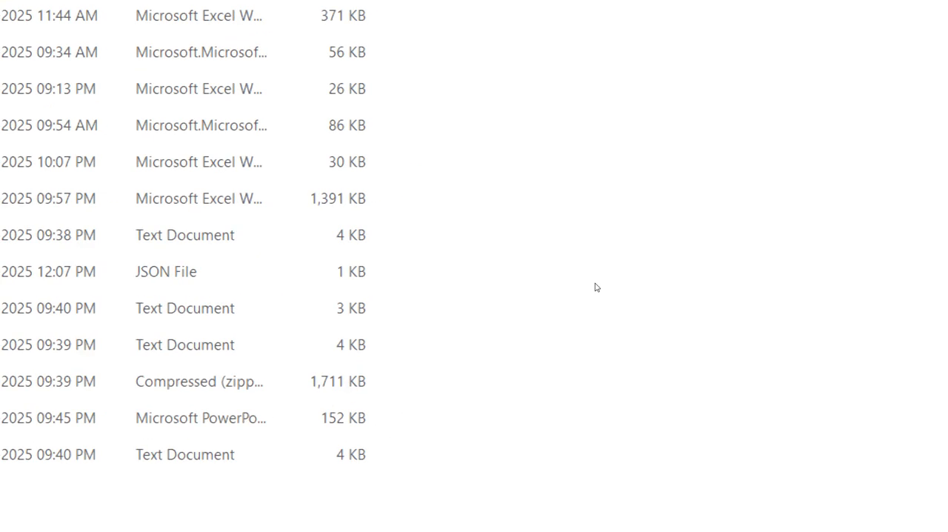
left_click(287, 235)
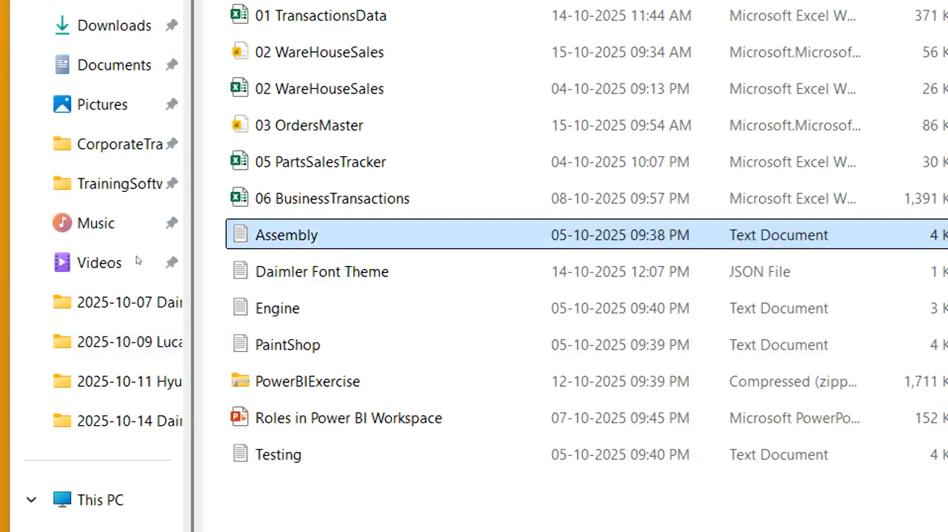
left_click(279, 308)
left_click(288, 345)
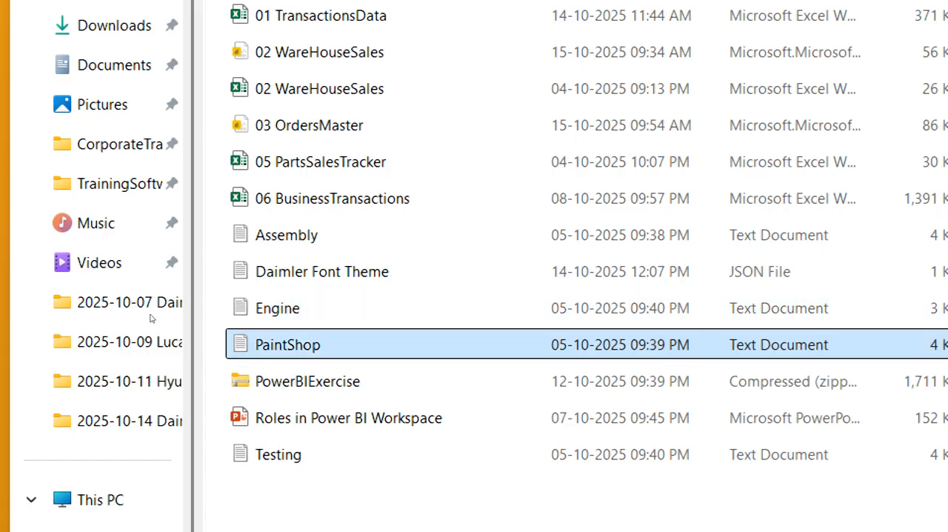
left_click(279, 454)
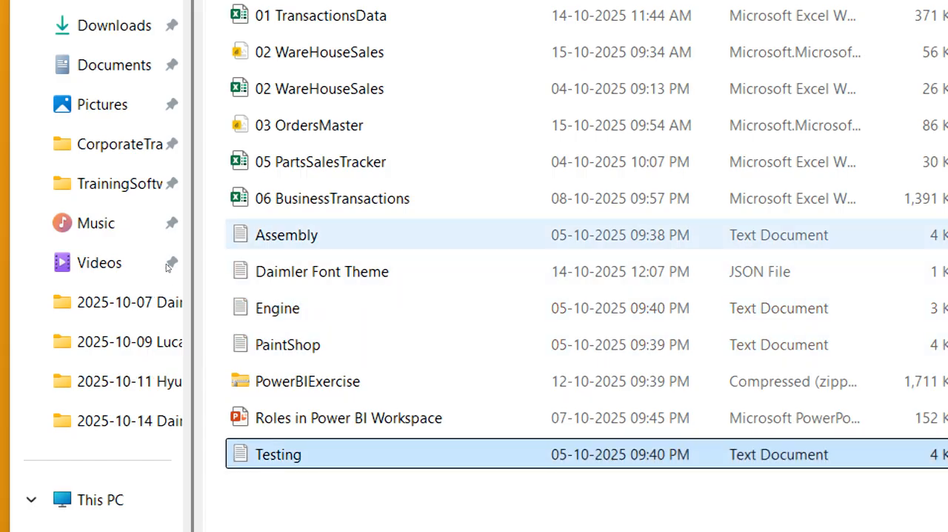
left_click(287, 235)
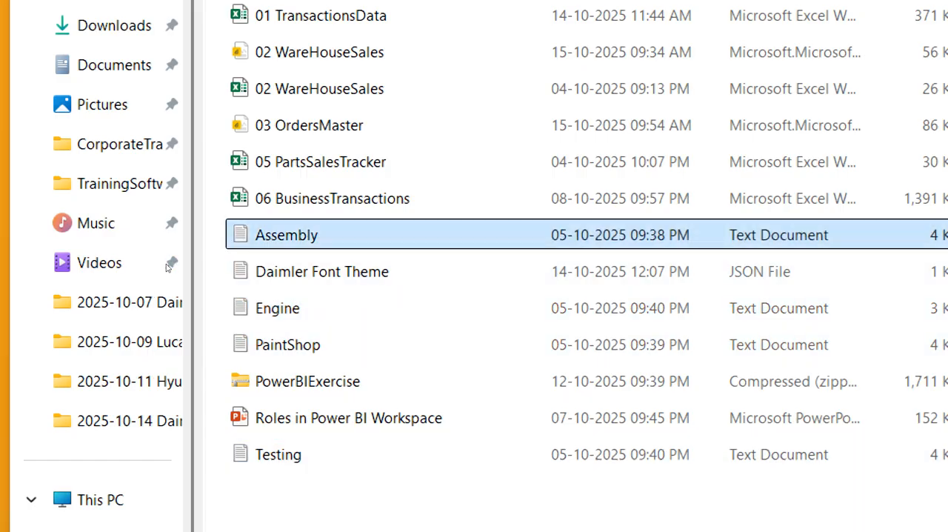
double_click(286, 235)
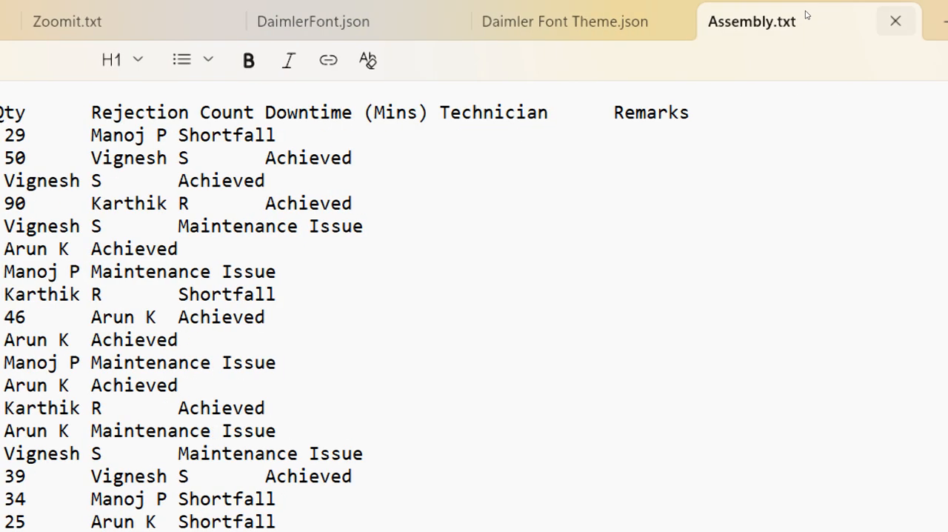
left_click(896, 21)
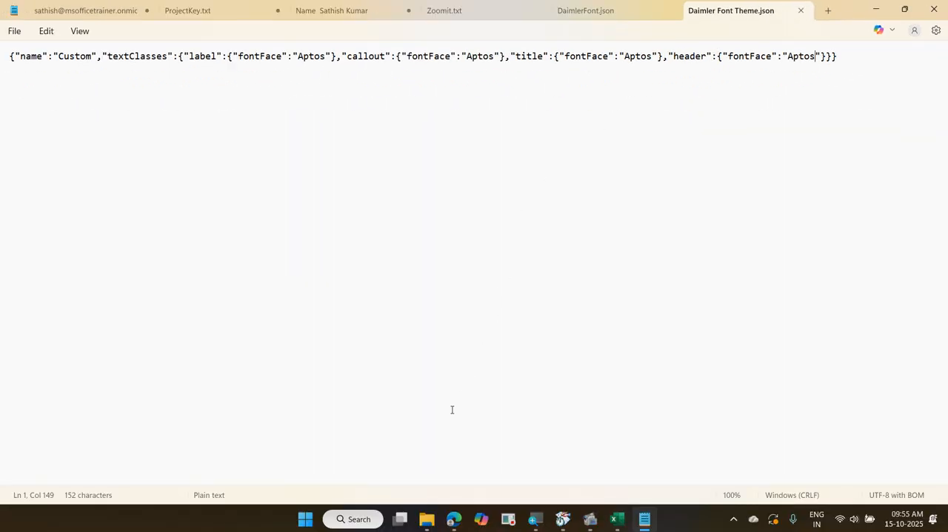
Return to the project folder, review the Assembly, Engine, PaintShop and Testing text files, and minimize the open windows
left_click(426, 519)
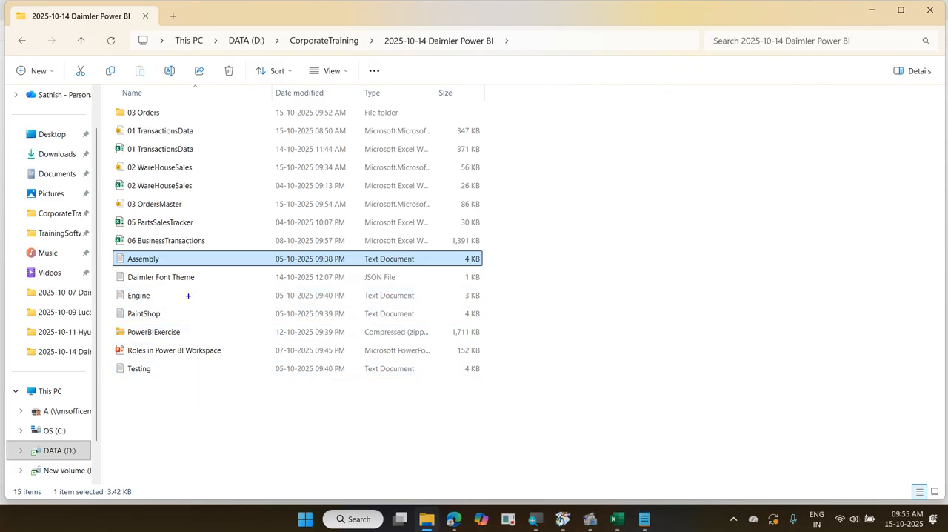
left_click_drag(111, 251, 176, 270)
left_click_drag(111, 283, 176, 324)
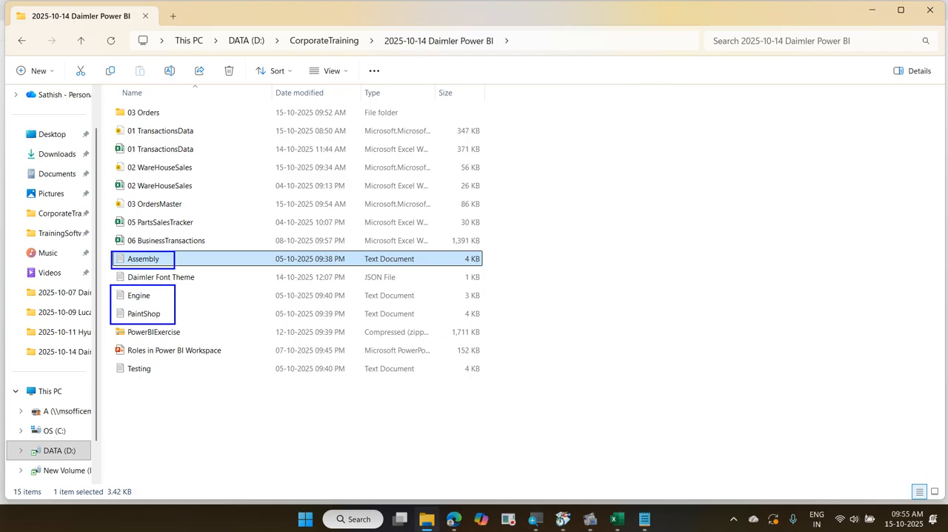
left_click_drag(111, 360, 184, 381)
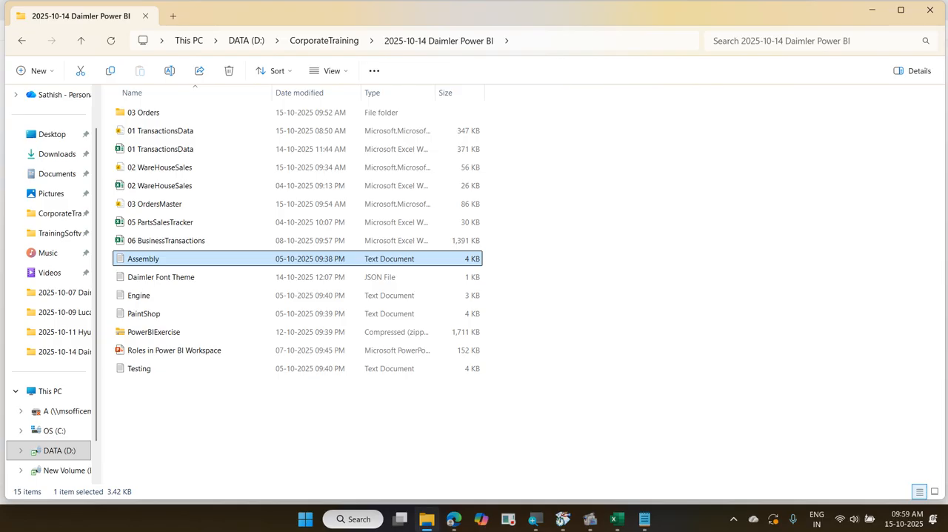
left_click(865, 16)
left_click(866, 10)
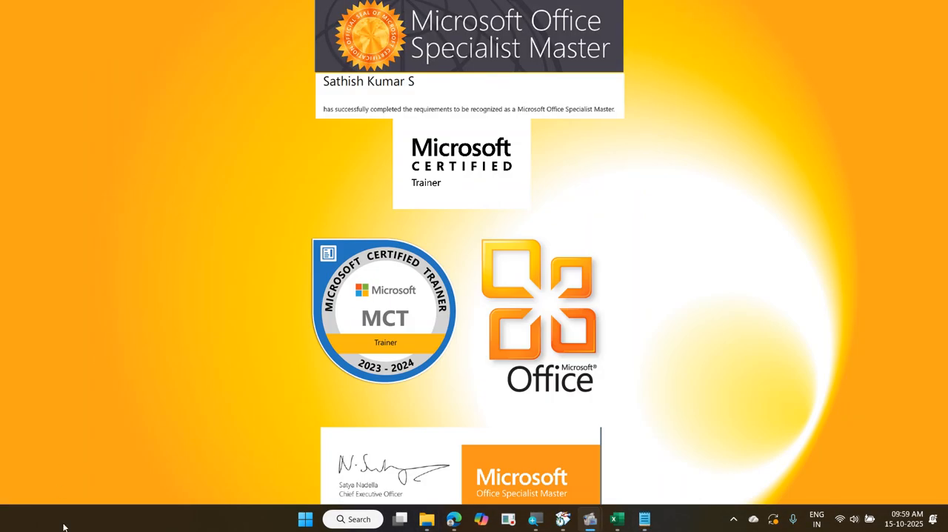
Switch to Power BI Desktop in a new session and create a blank report
left_click(305, 518)
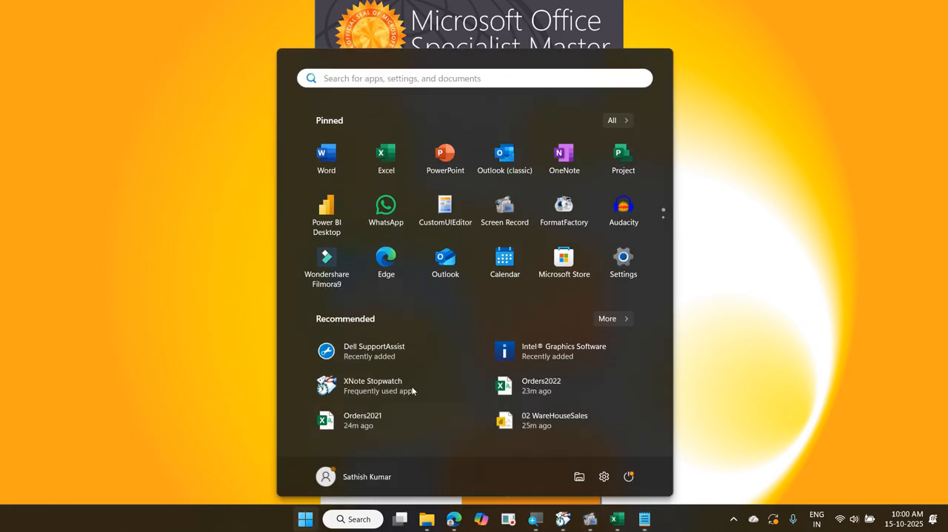
left_click(338, 224)
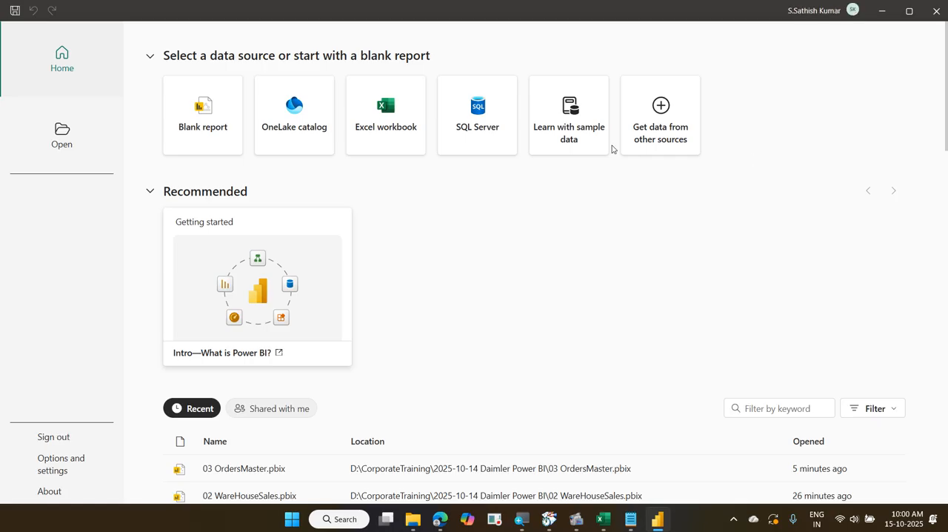
left_click(211, 119)
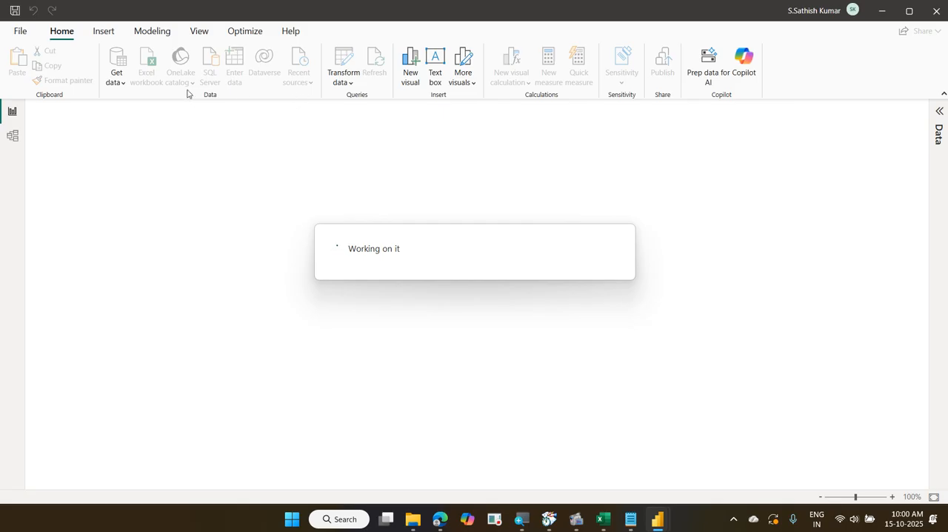
left_click(122, 88)
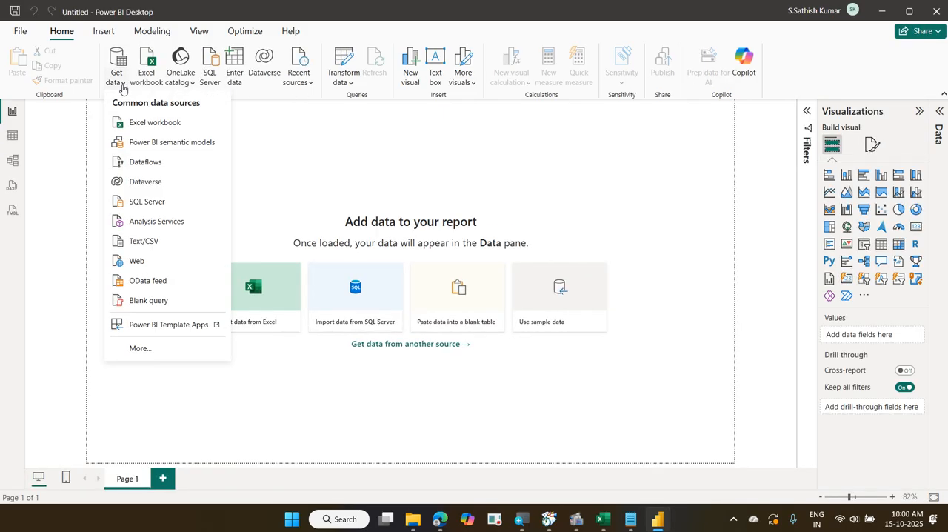
left_click(166, 348)
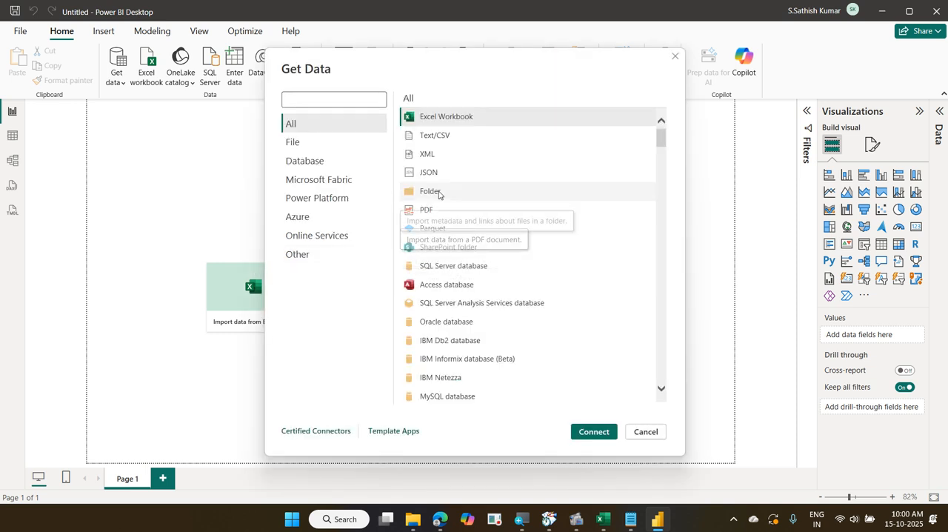
left_click(436, 194)
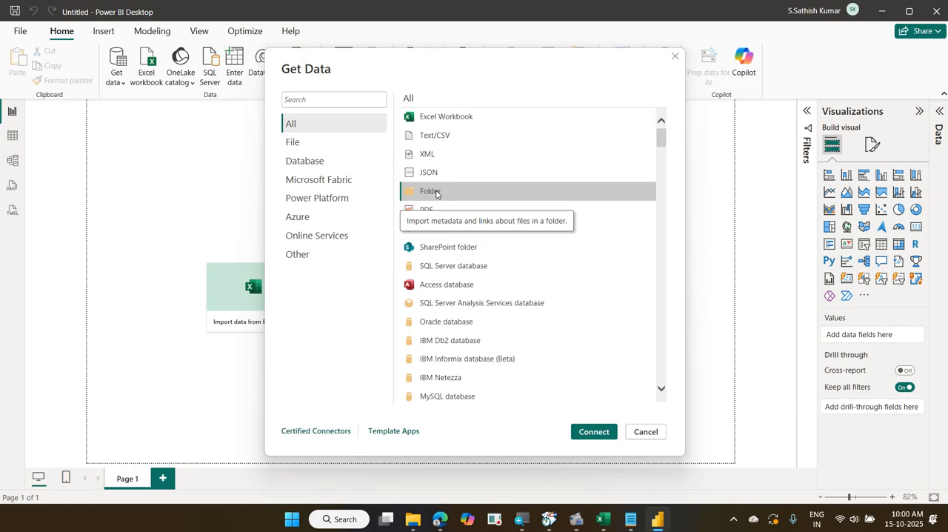
left_click(645, 431)
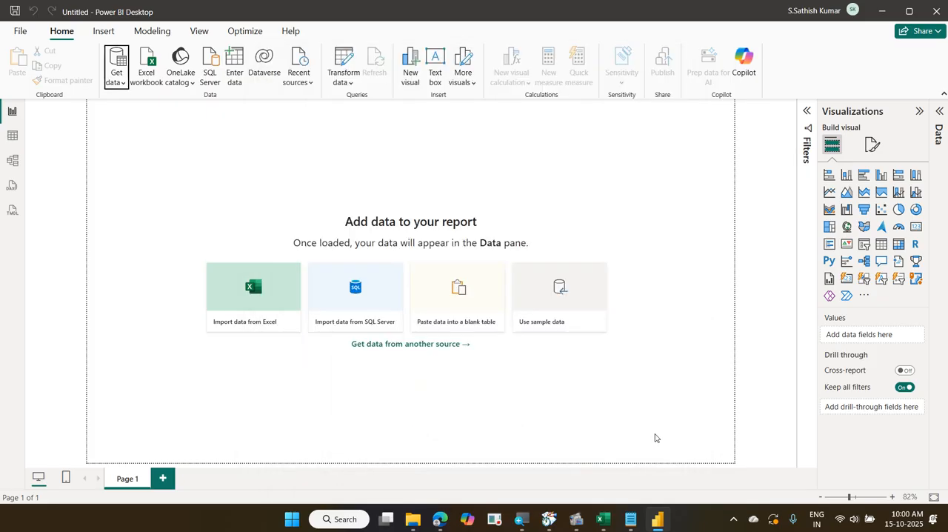
Choose Folder from the full list of data sources and connect to it
left_click(449, 345)
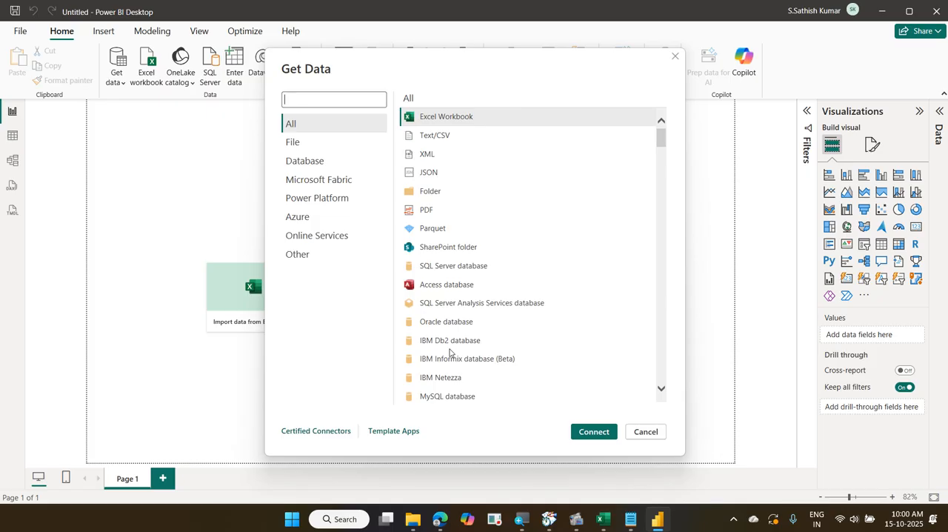
key("Escape")
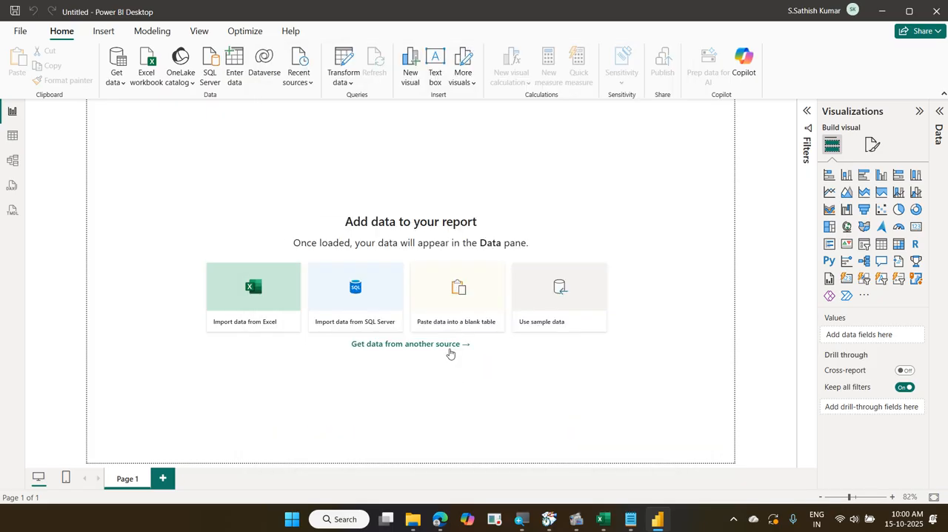
left_click(111, 87)
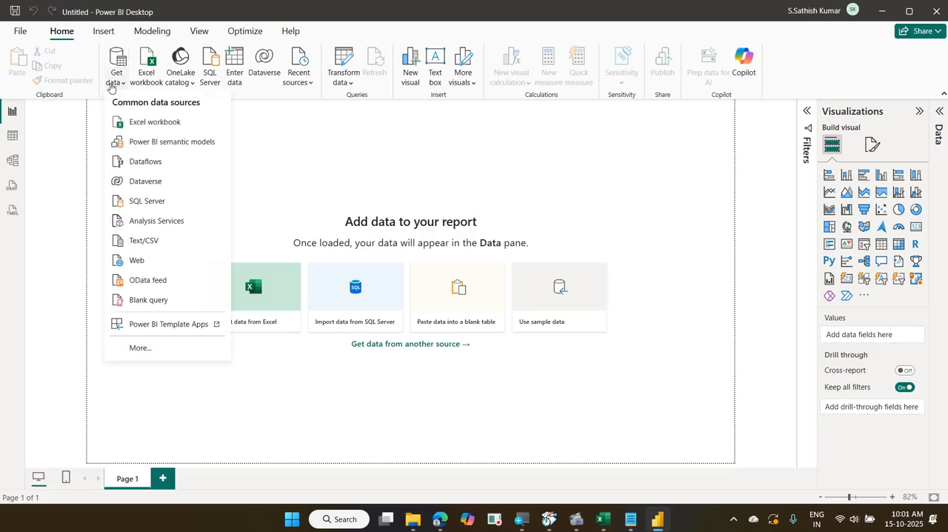
left_click(171, 357)
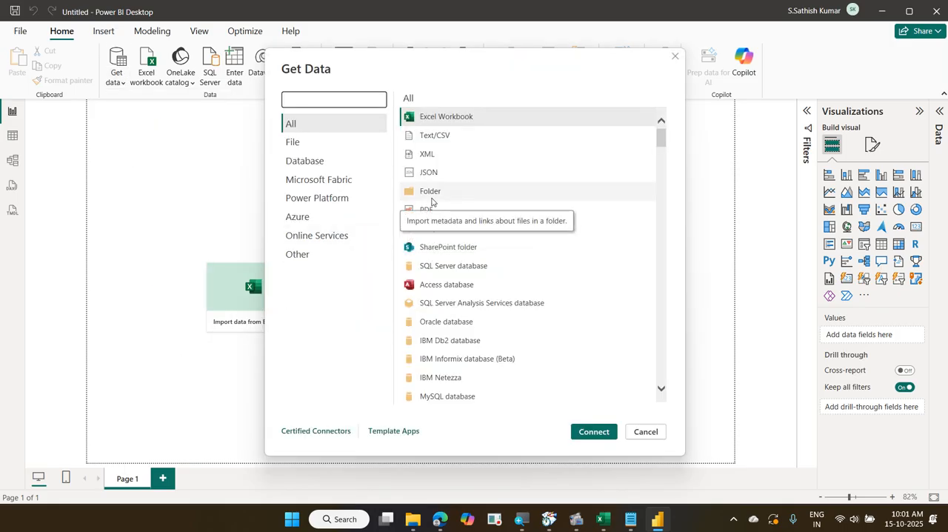
left_click(432, 198)
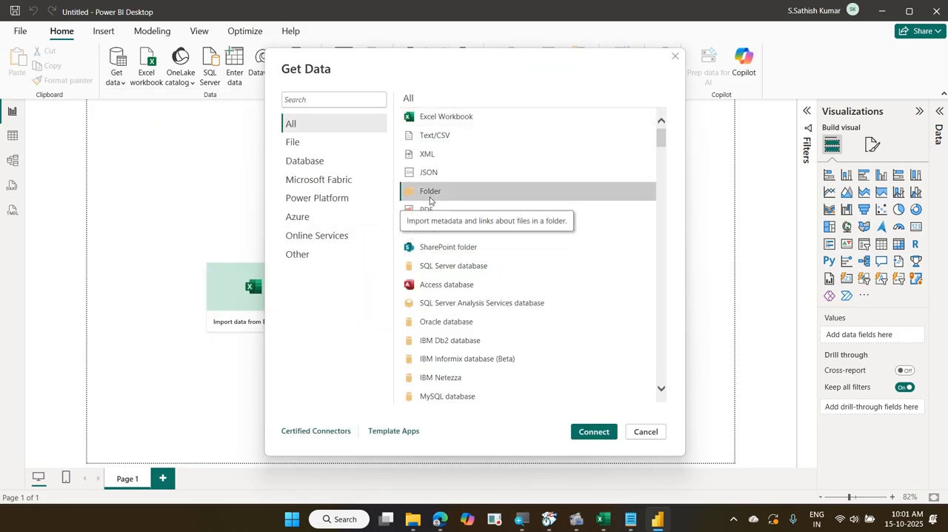
left_click(594, 432)
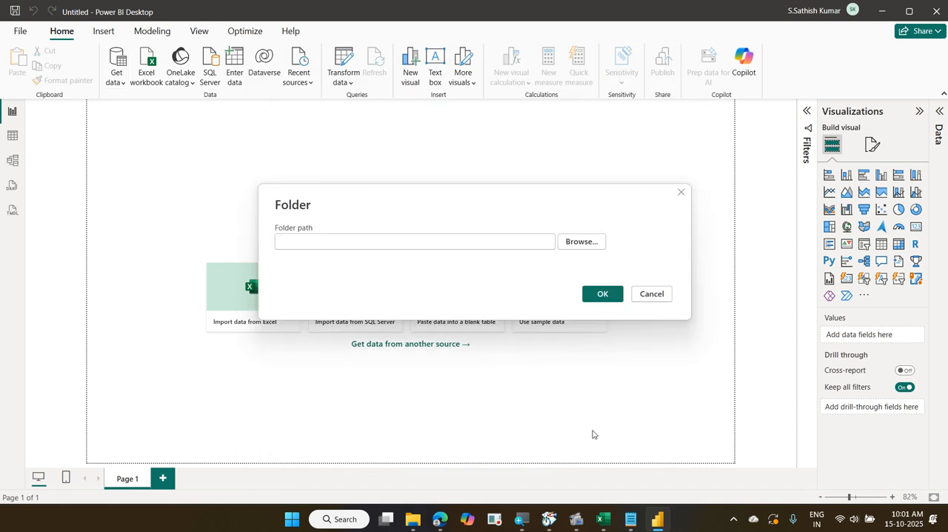
Set the folder path to D:\CorporateTraining\2025-10-14 Daimler Power BI and open its file list in Power Query for transformation
left_click(582, 243)
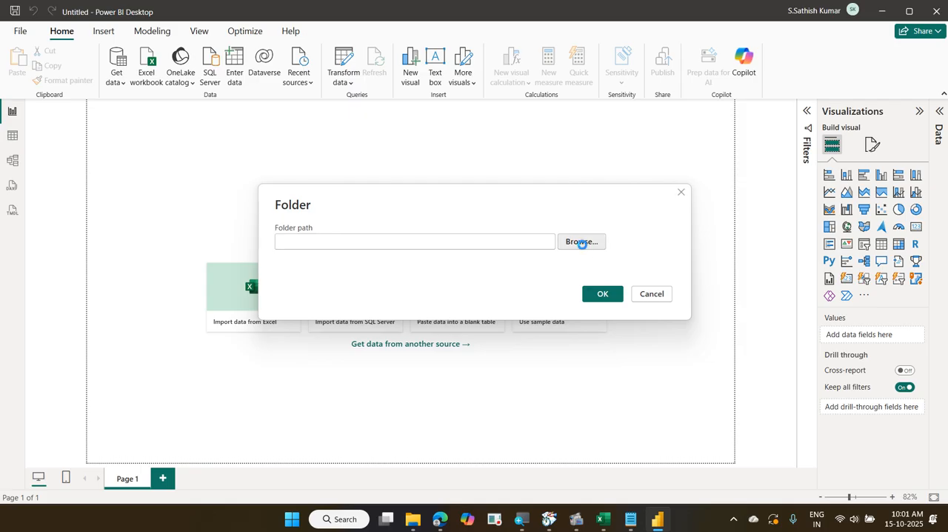
scroll(500, 265, "down", 2)
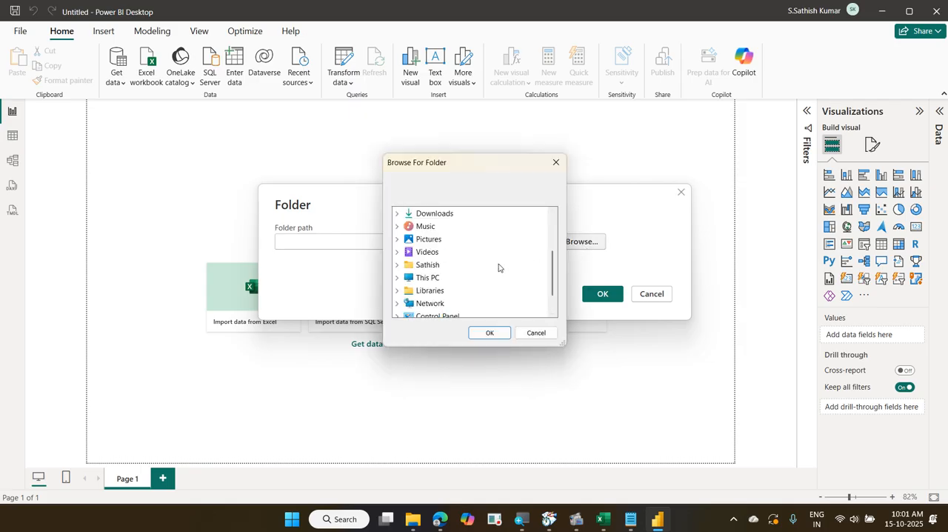
scroll(498, 267, "down", 1)
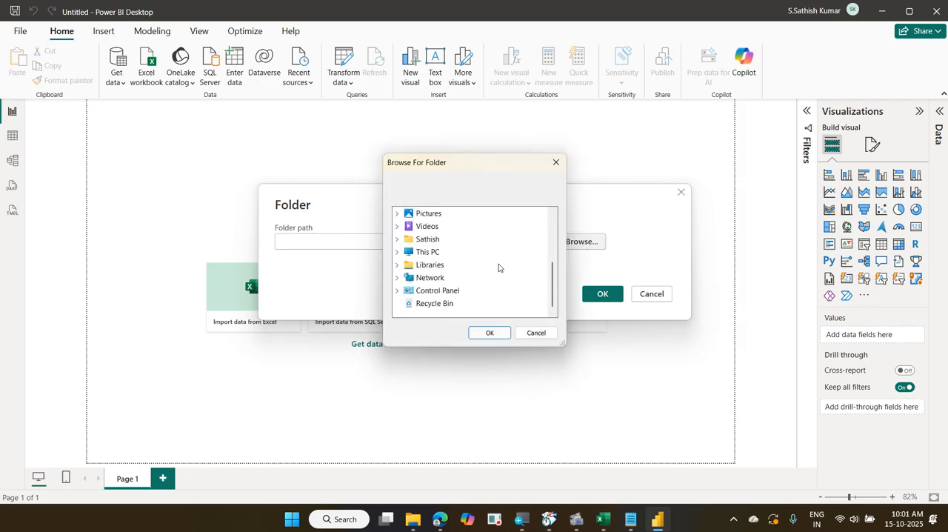
left_click(398, 252)
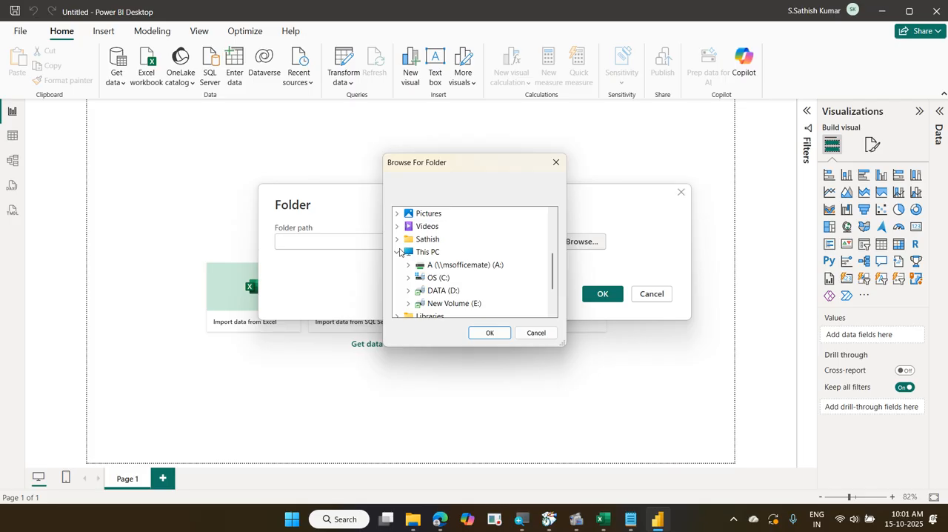
left_click(409, 290)
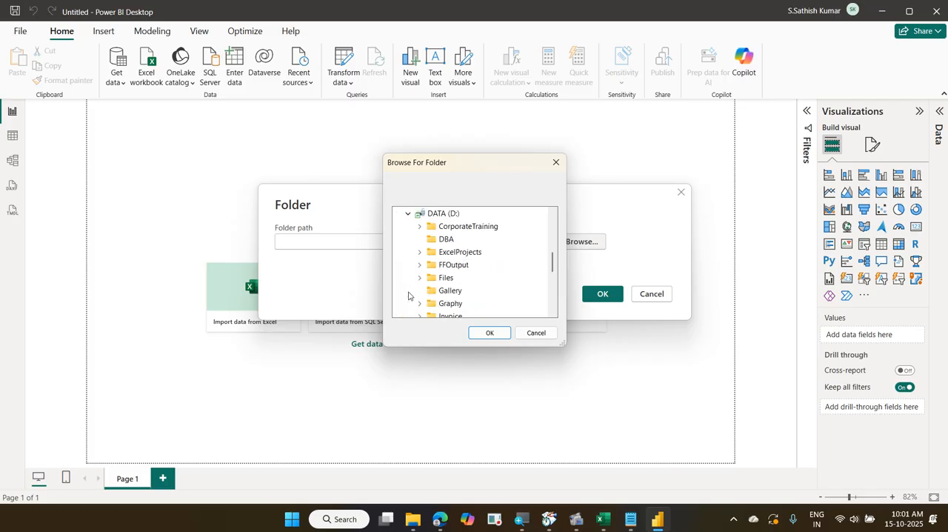
left_click(419, 227)
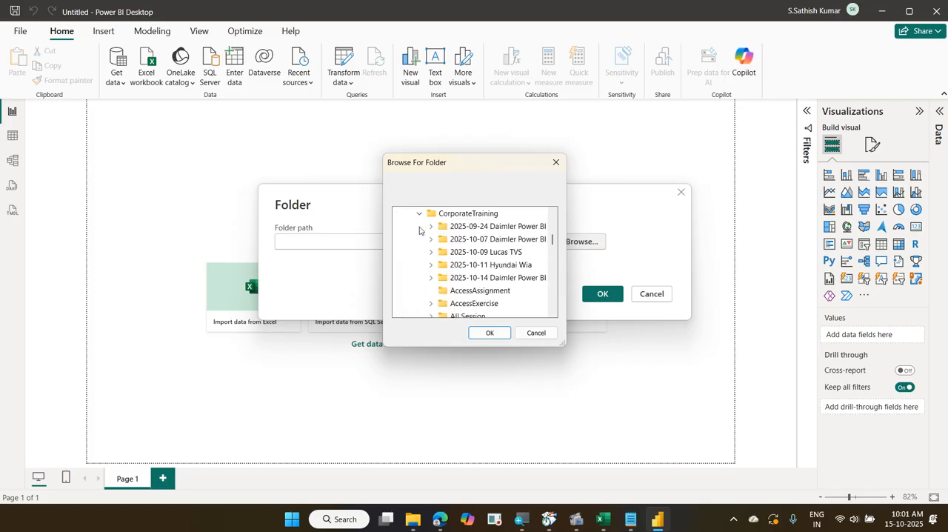
left_click(479, 279)
scroll(496, 308, "down", 1)
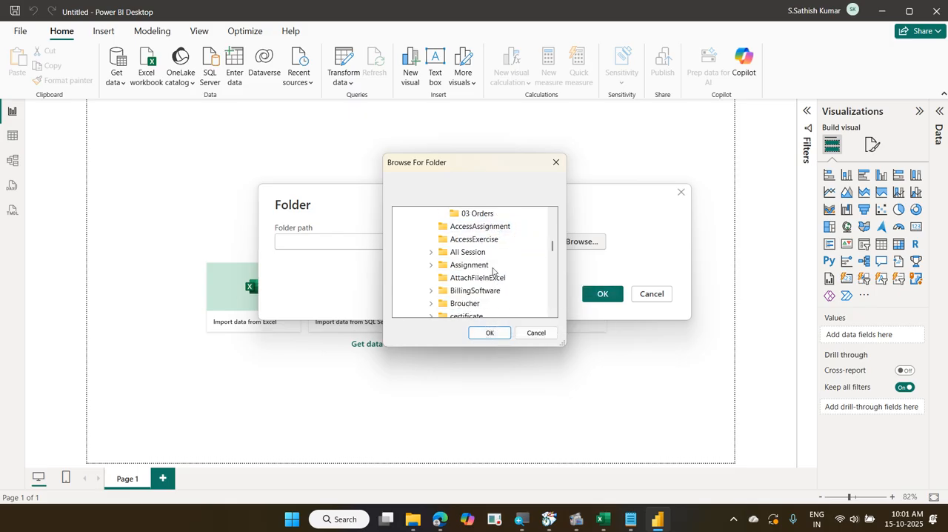
left_click(489, 332)
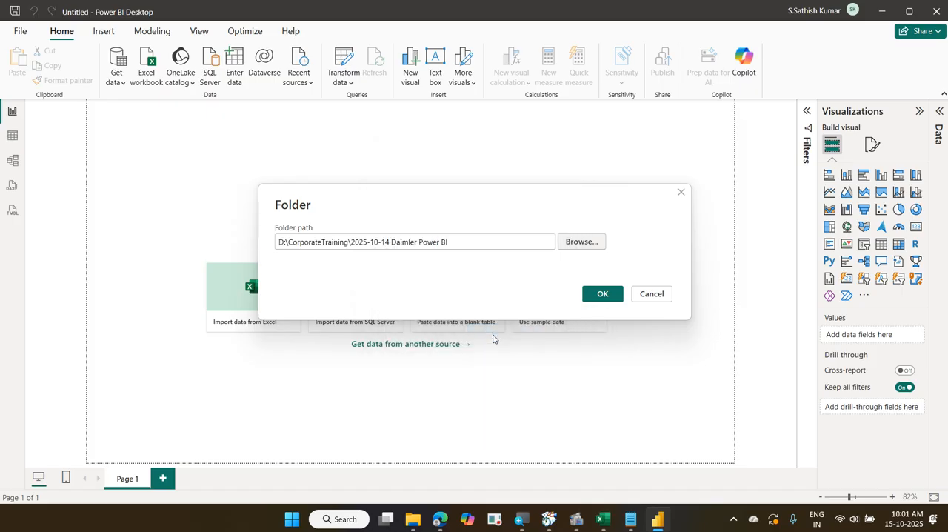
left_click(598, 298)
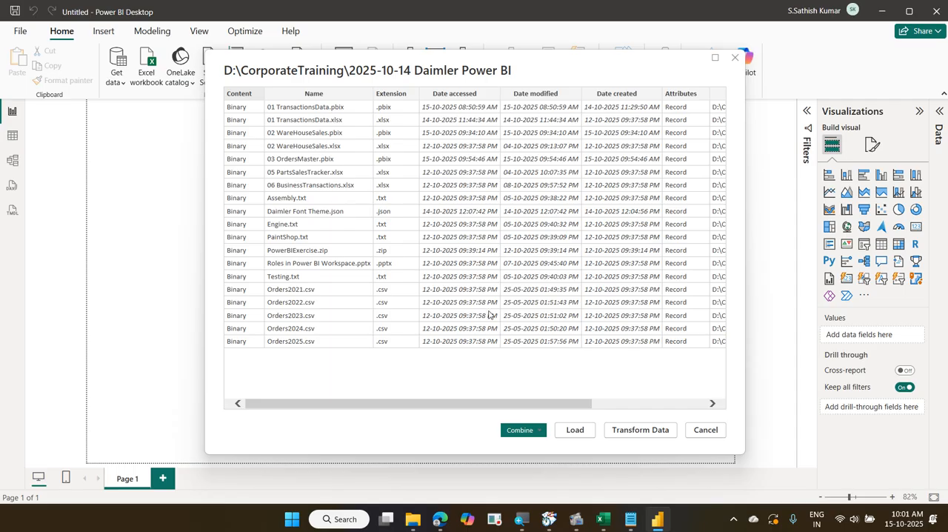
left_click(648, 433)
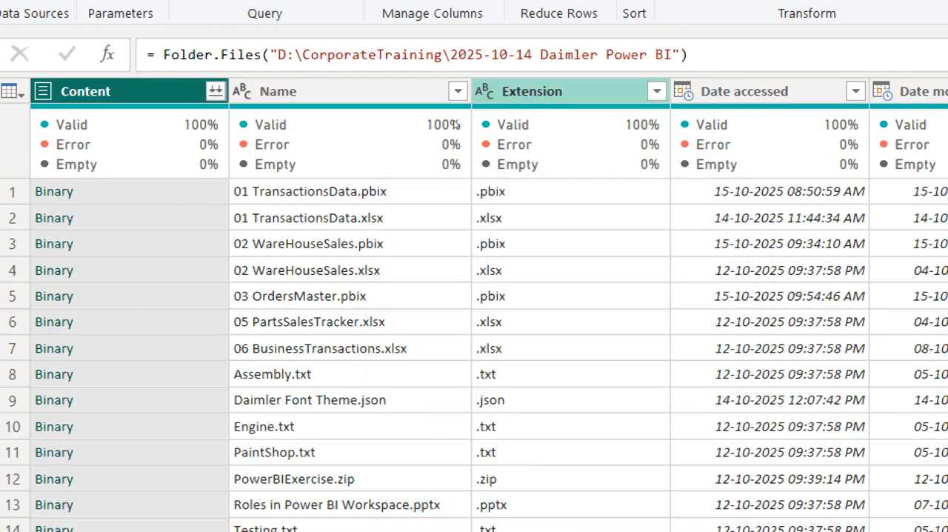
Filter the Extension column to .txt only and combine the remaining files, using the first file as sample and Tab as delimiter
left_click(657, 90)
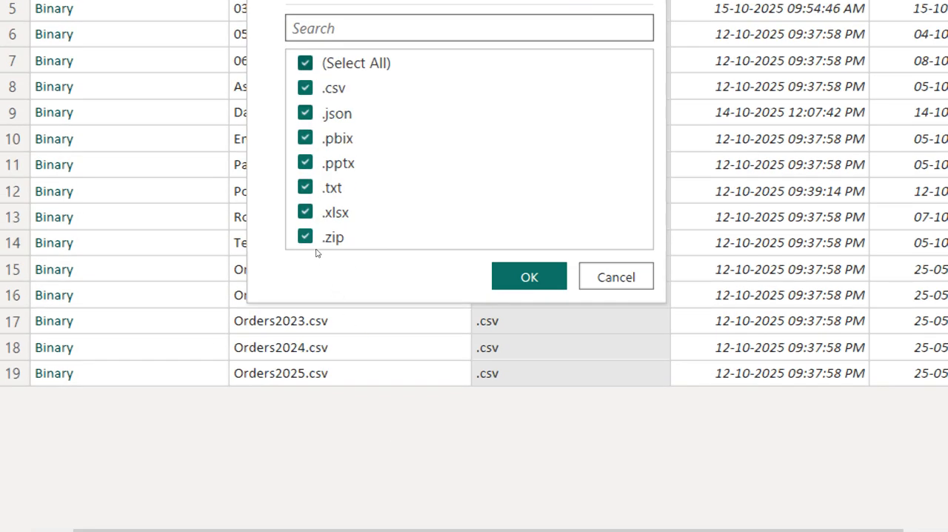
left_click(305, 63)
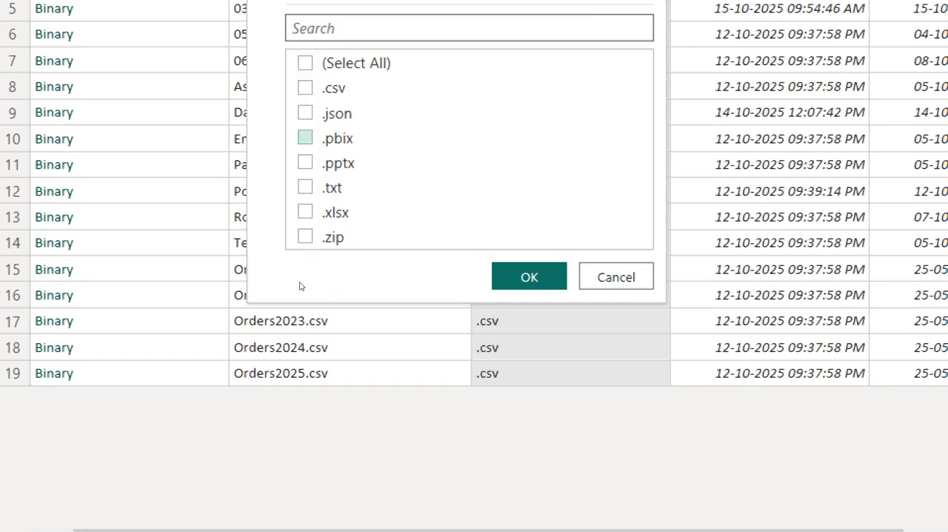
left_click(305, 187)
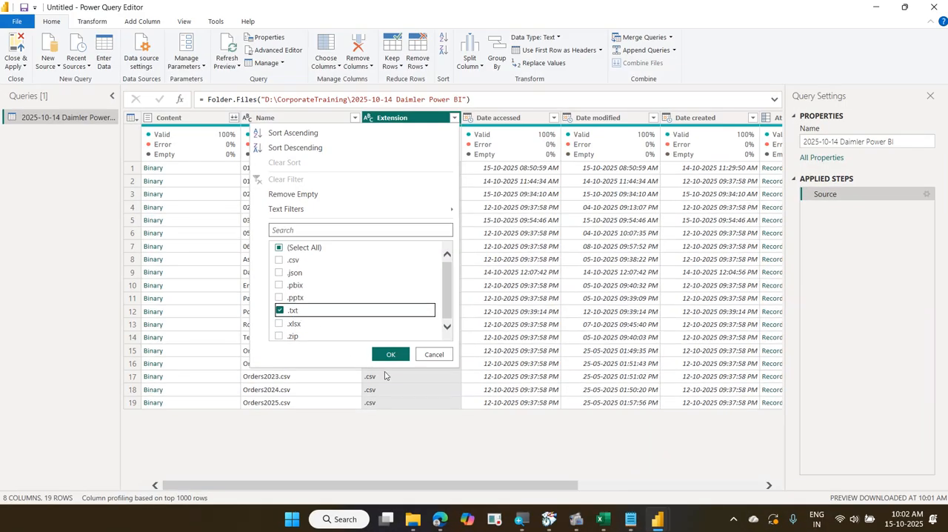
left_click(391, 355)
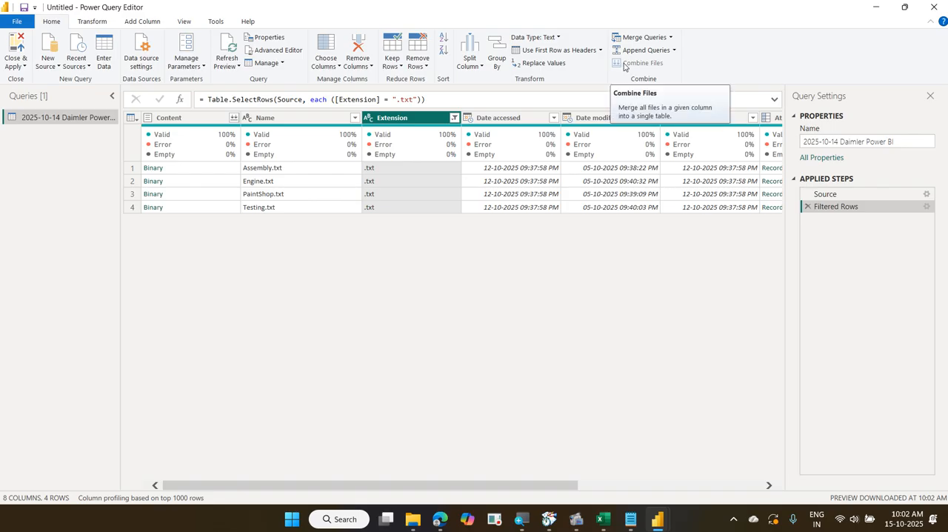
left_click(235, 119)
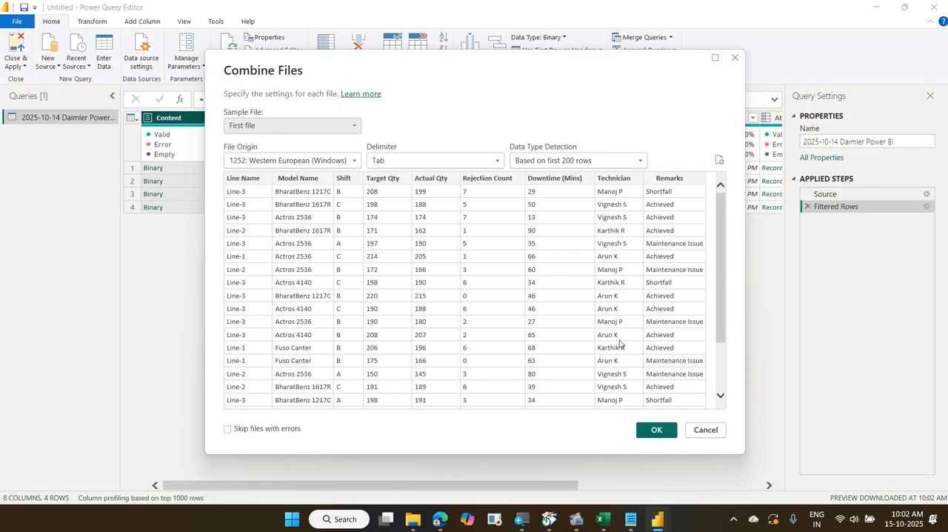
left_click(655, 431)
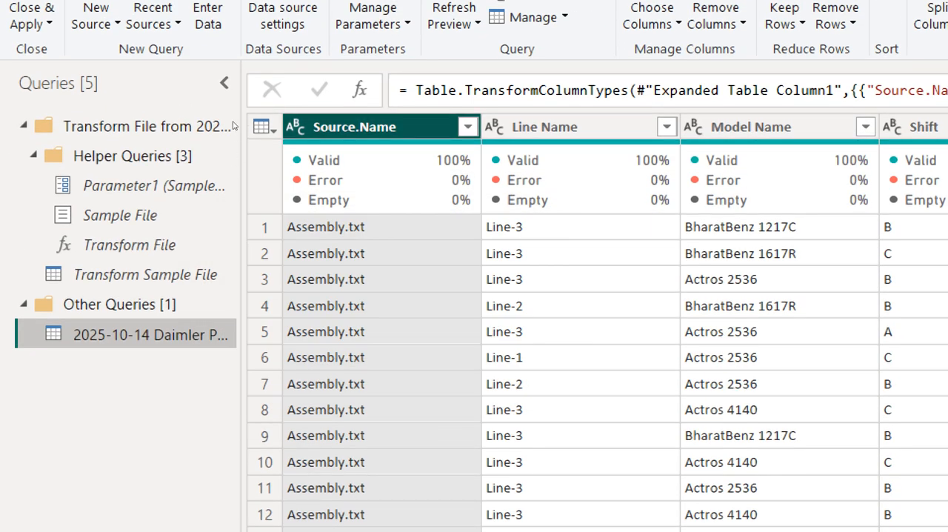
Examine the Source.Name filter values and the combined rows to check which file each row comes from
left_click(468, 126)
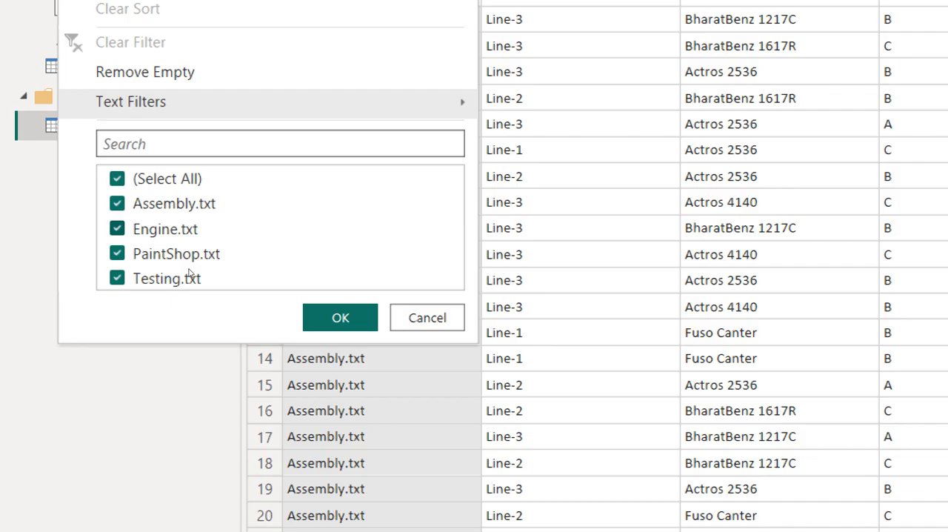
key("Escape")
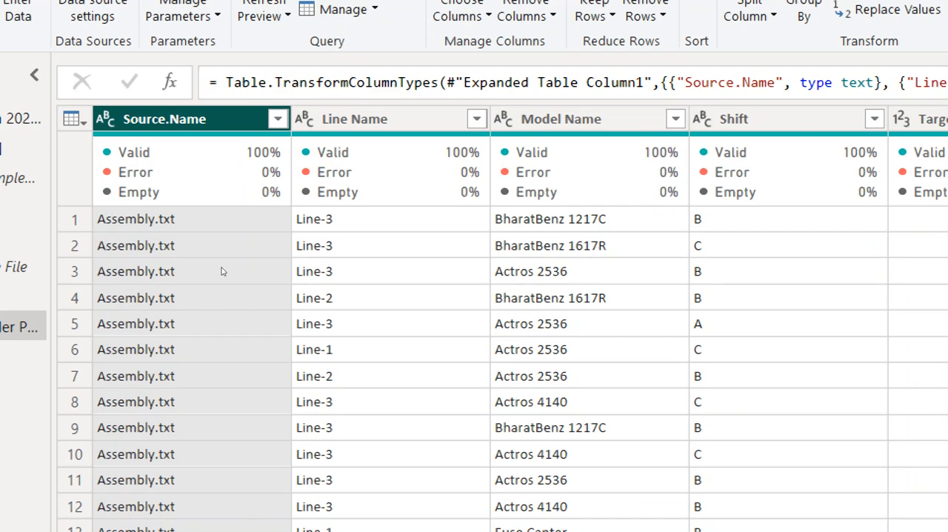
scroll(205, 194, "down", 10)
scroll(220, 274, "down", 20)
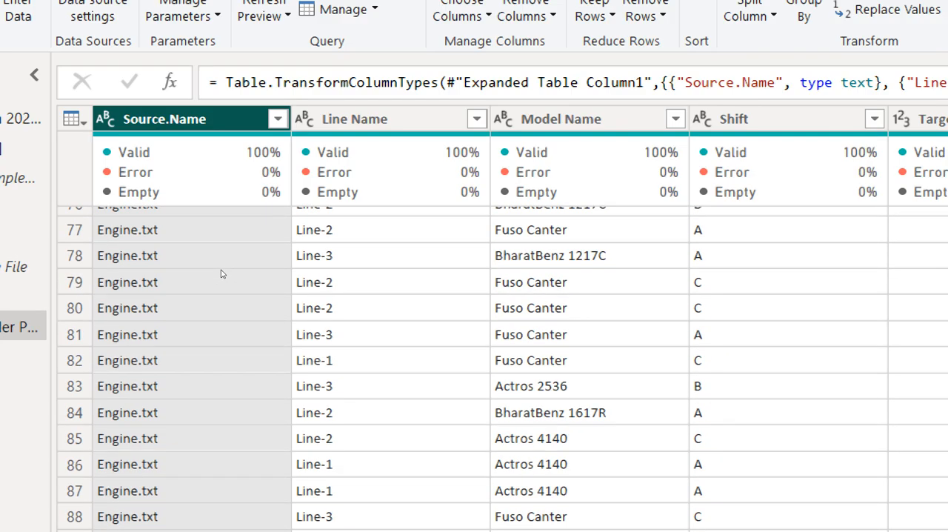
scroll(220, 274, "down", 10)
scroll(218, 273, "up", 17)
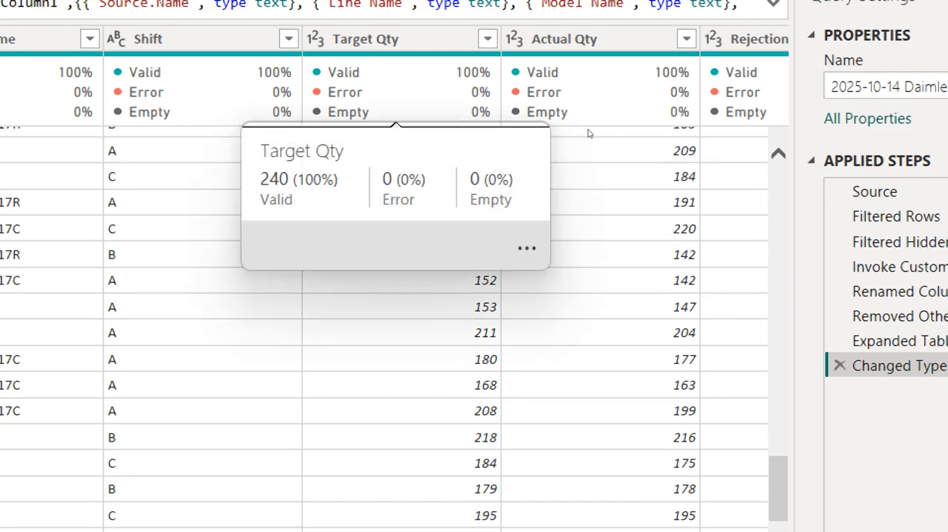
mouse_move(684, 133)
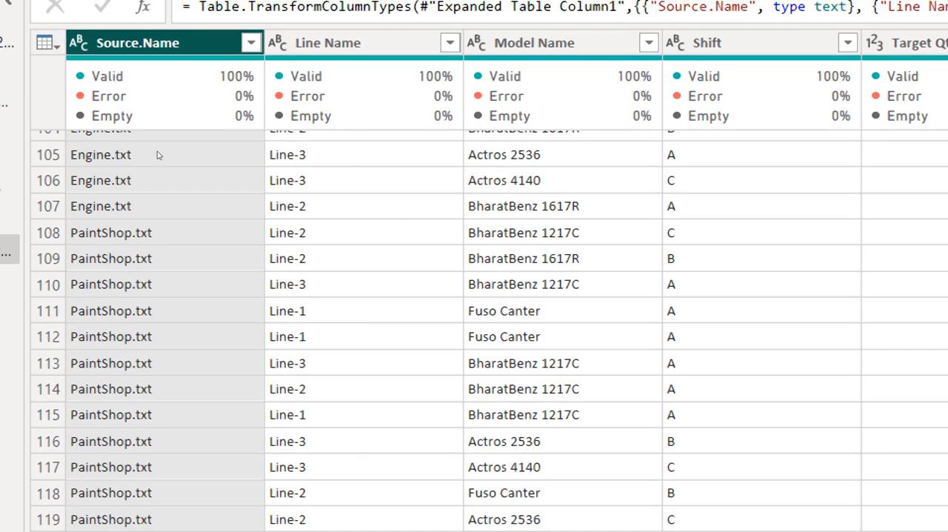
scroll(206, 211, "up", 5)
scroll(205, 211, "up", 20)
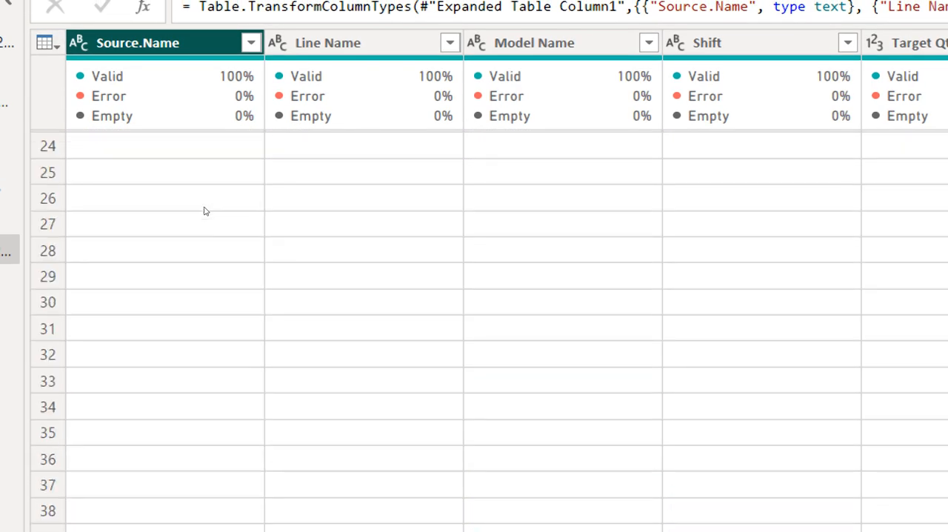
scroll(205, 212, "down", 18)
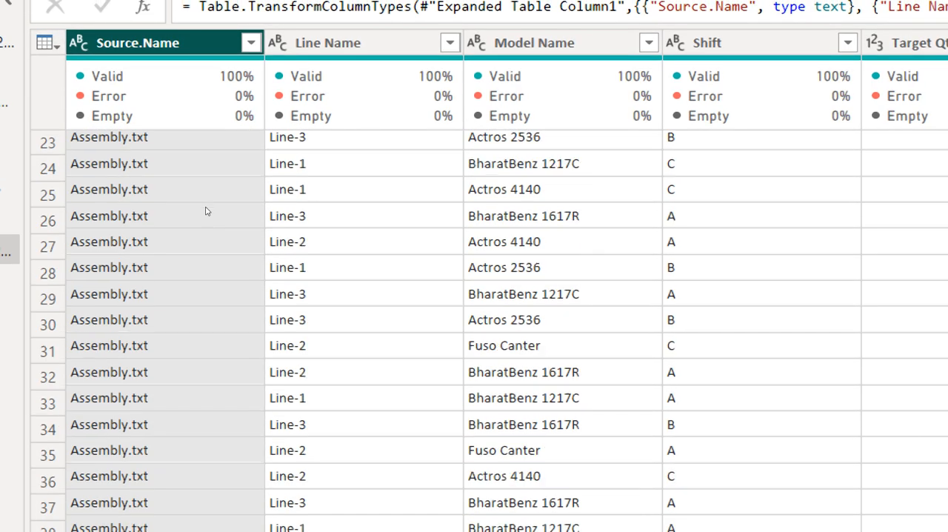
scroll(210, 213, "down", 5)
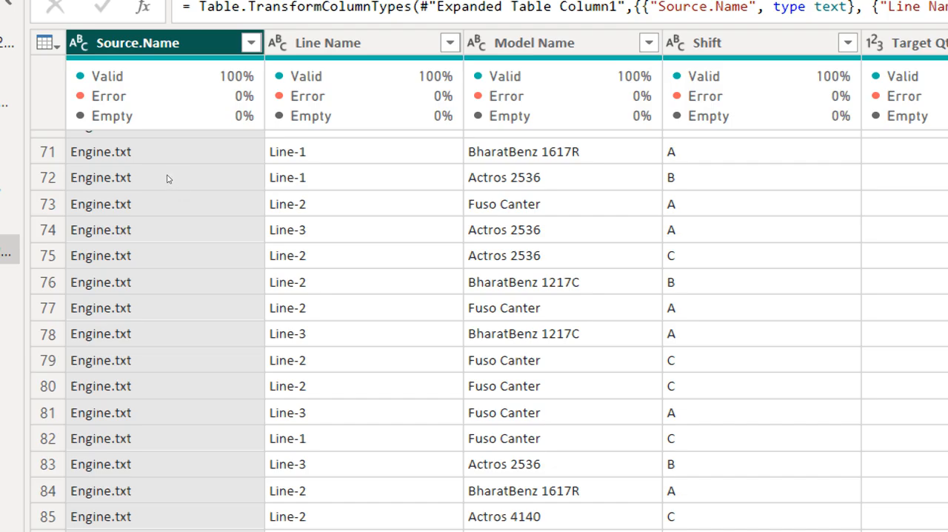
scroll(167, 178, "up", 9)
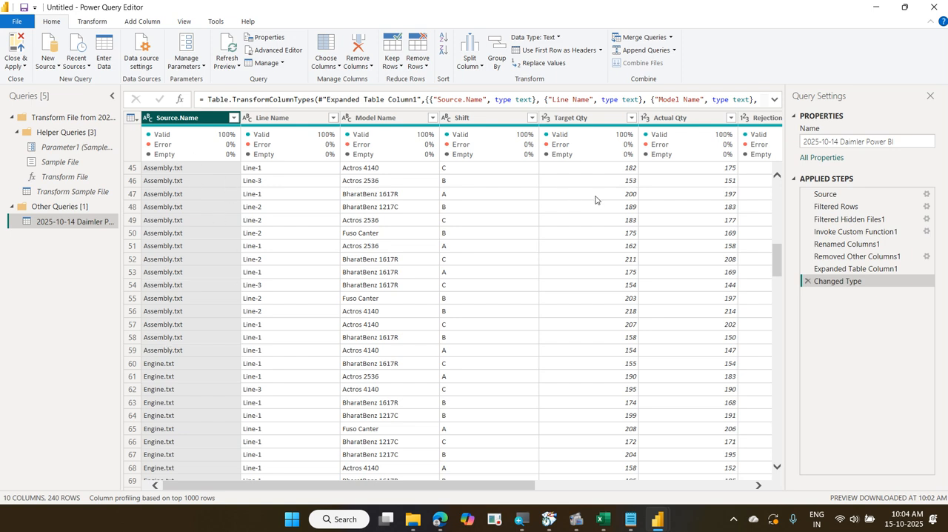
Extract the text before the "." delimiter in the Source.Name column, replacing the column's values in place
left_click(142, 21)
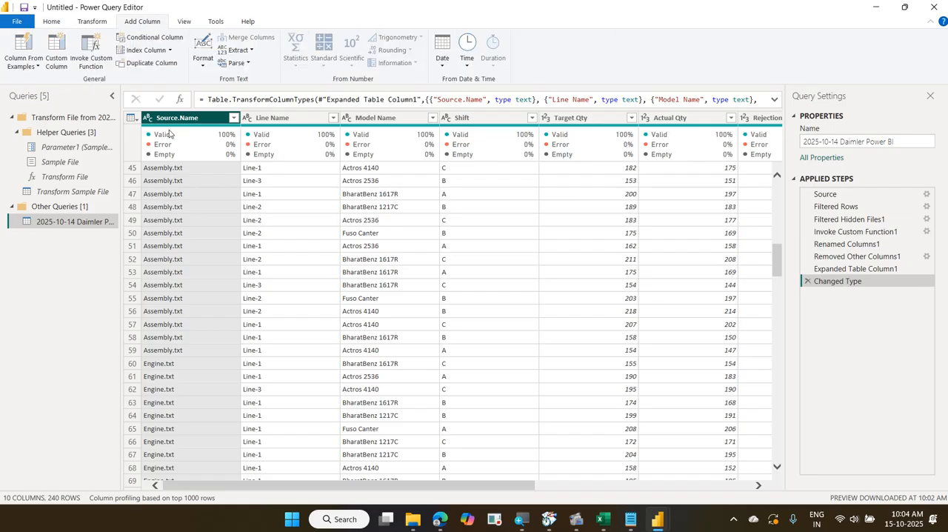
left_click(93, 22)
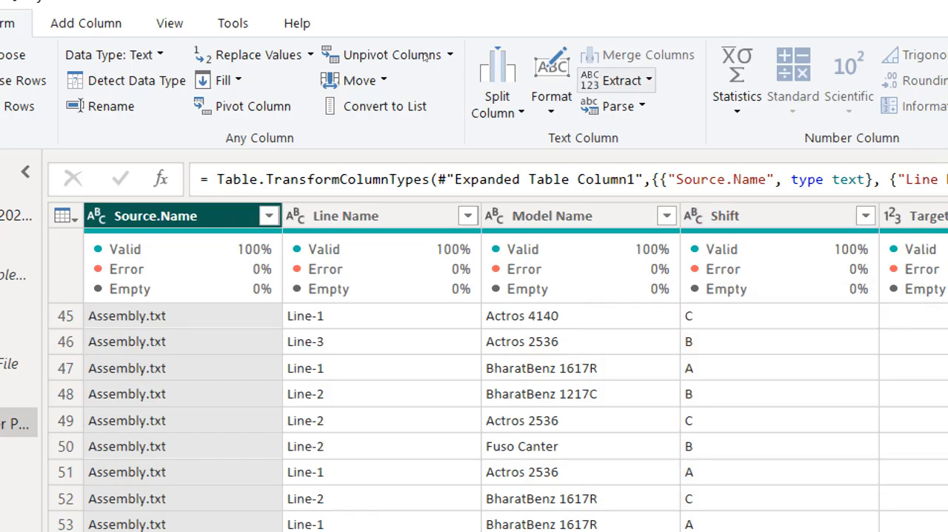
left_click(620, 80)
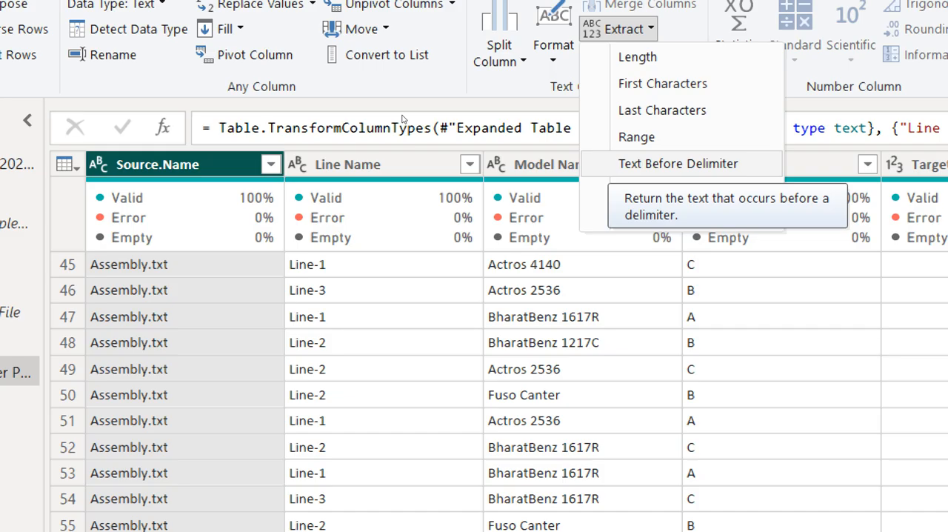
key("Escape")
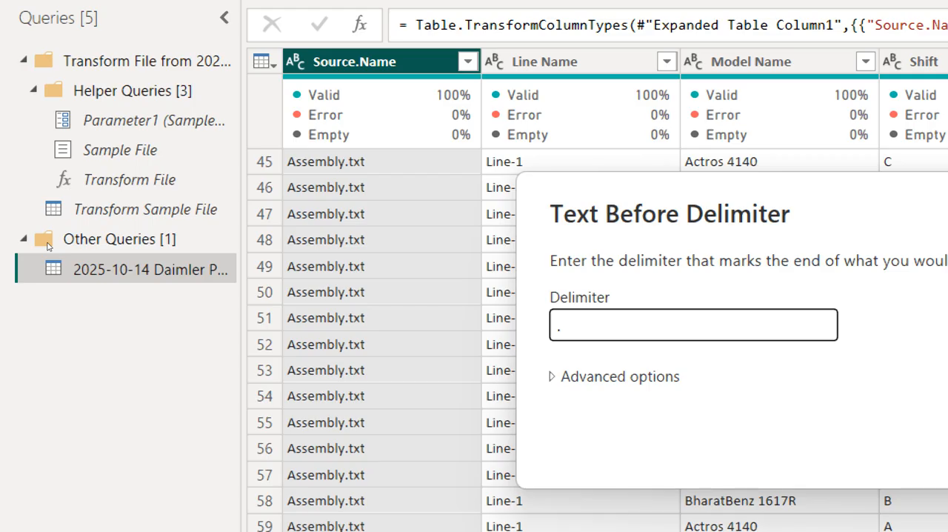
key("Return")
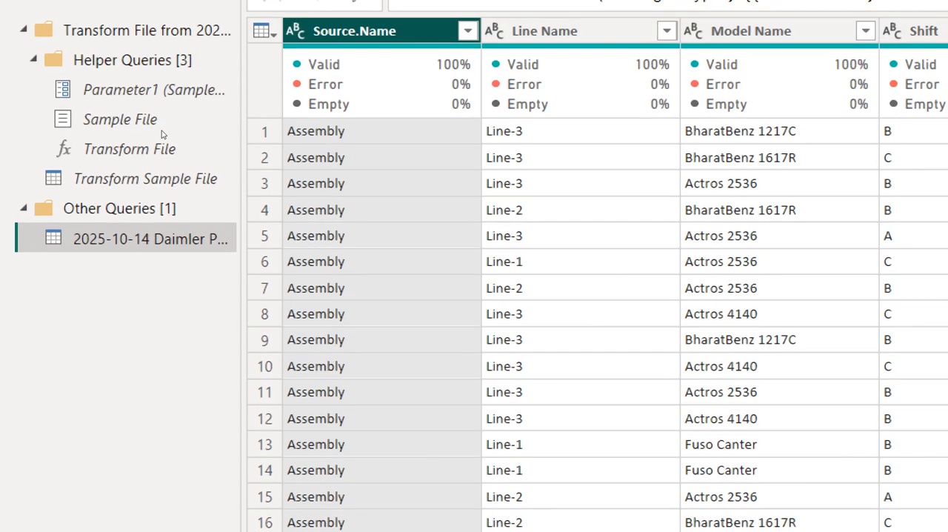
Check the shortened source values down the rows and rename the Source.Name column as Dept Name
scroll(166, 370, "down", 20)
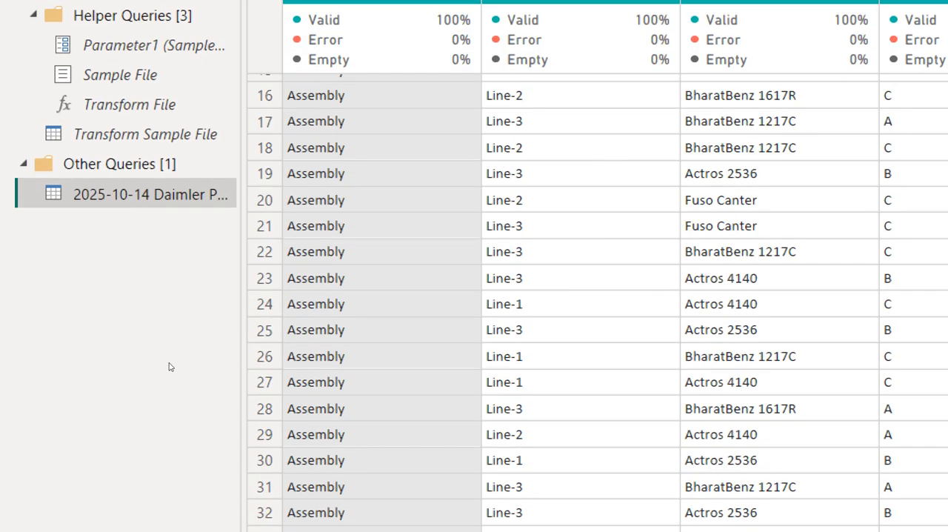
scroll(174, 364, "down", 20)
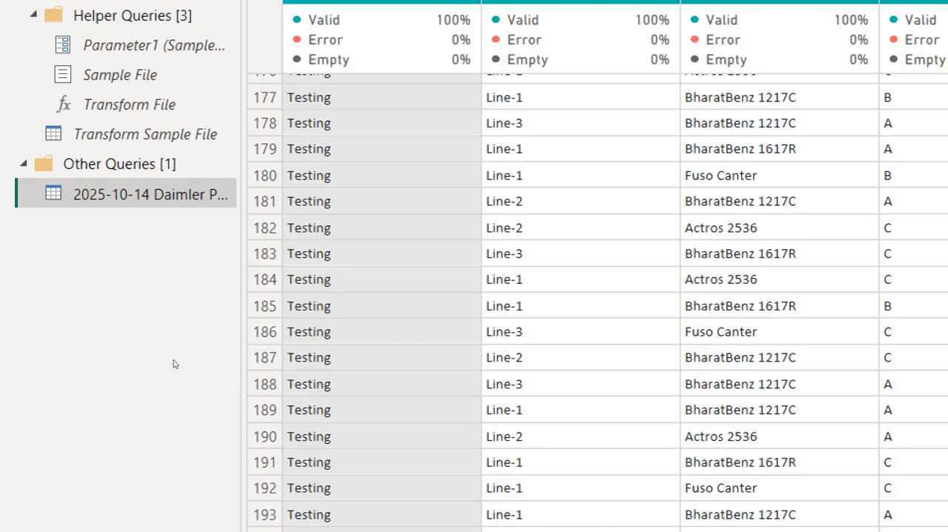
scroll(174, 364, "up", 20)
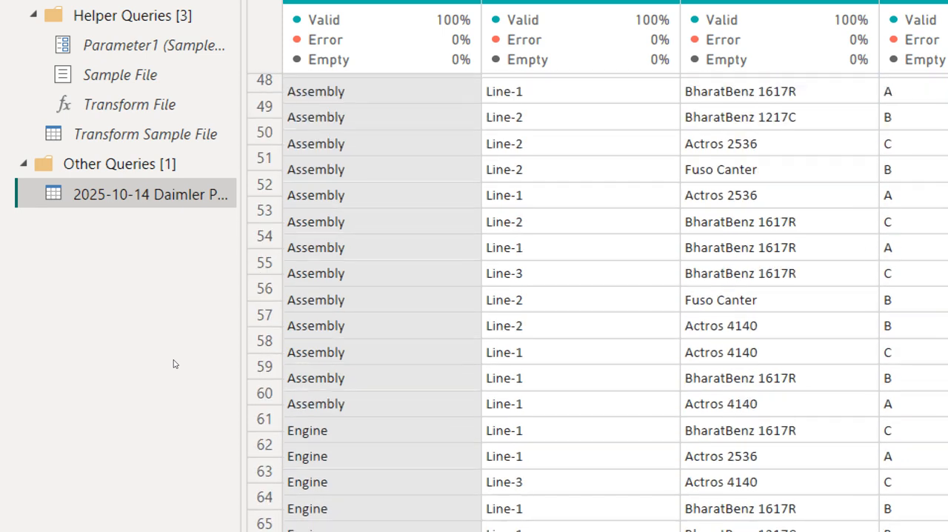
scroll(175, 364, "up", 15)
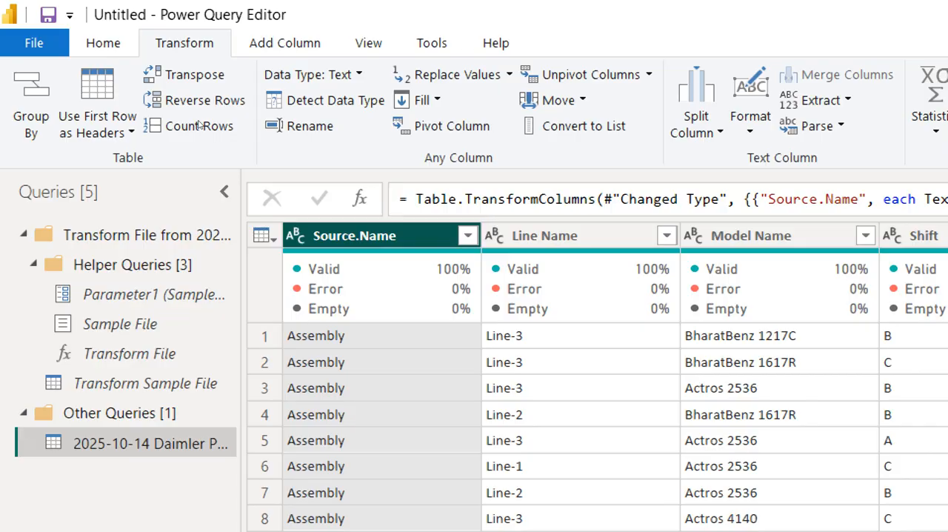
key("F2")
type("Dept ")
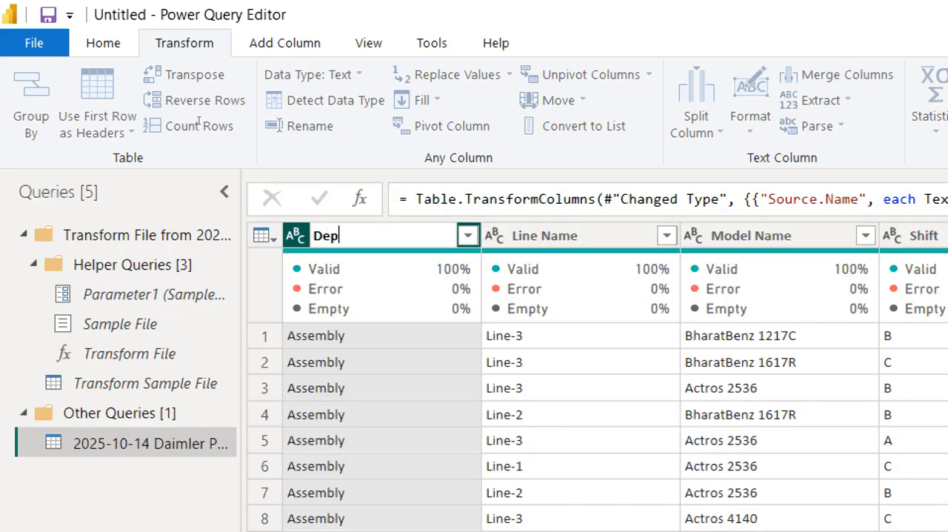
type("Name")
key("Return")
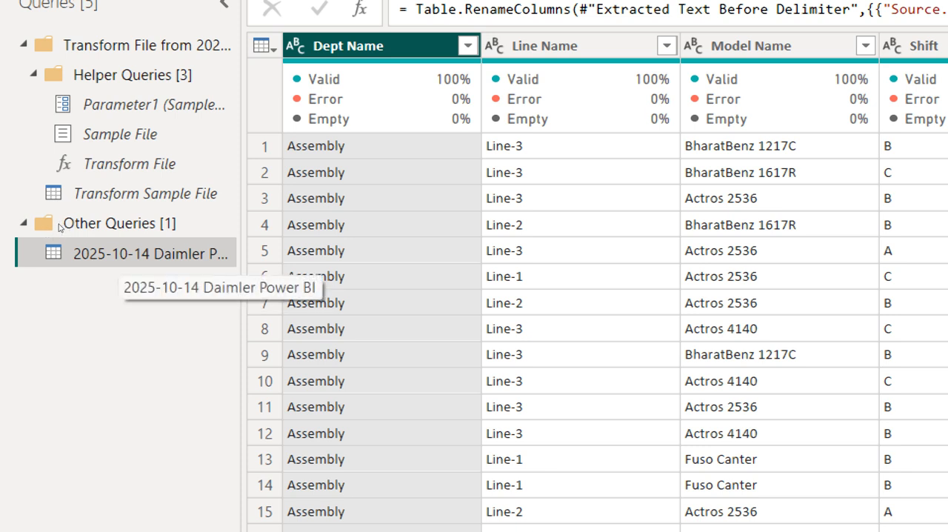
Rename the combined query under Other Queries as DeptWiseQty
right_click(117, 255)
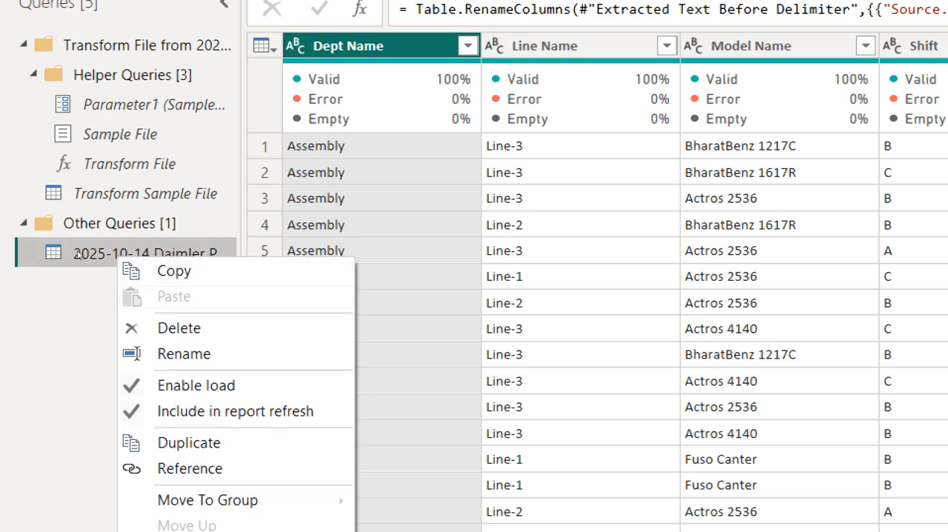
left_click(184, 354)
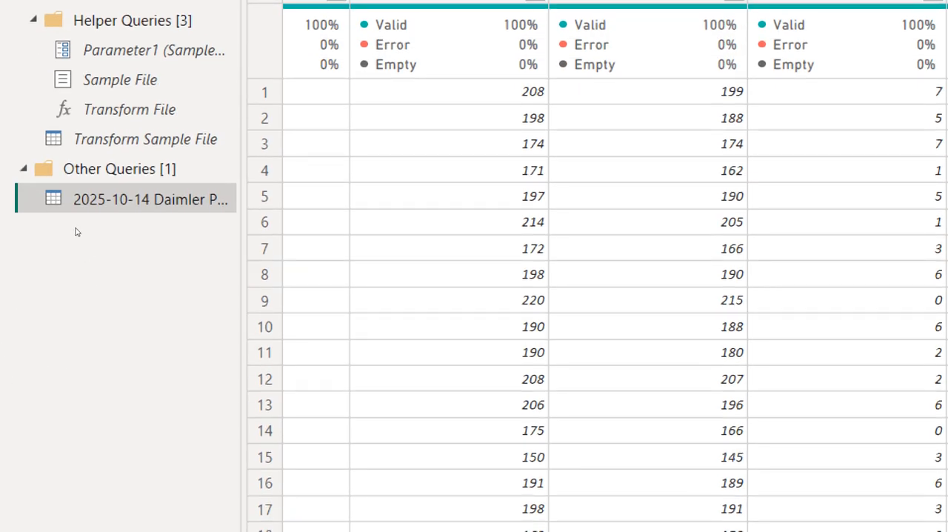
right_click(59, 371)
key("Down")
key("Down")
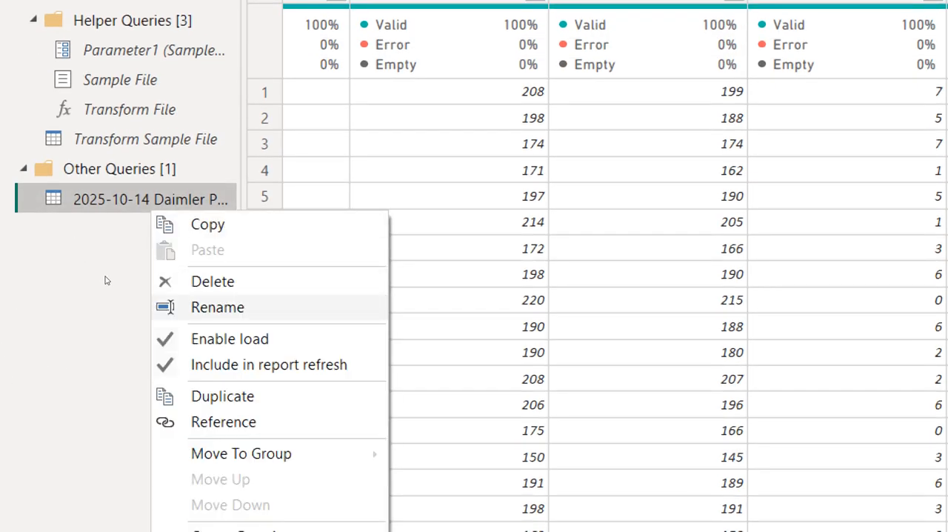
key("Return")
type("Dep")
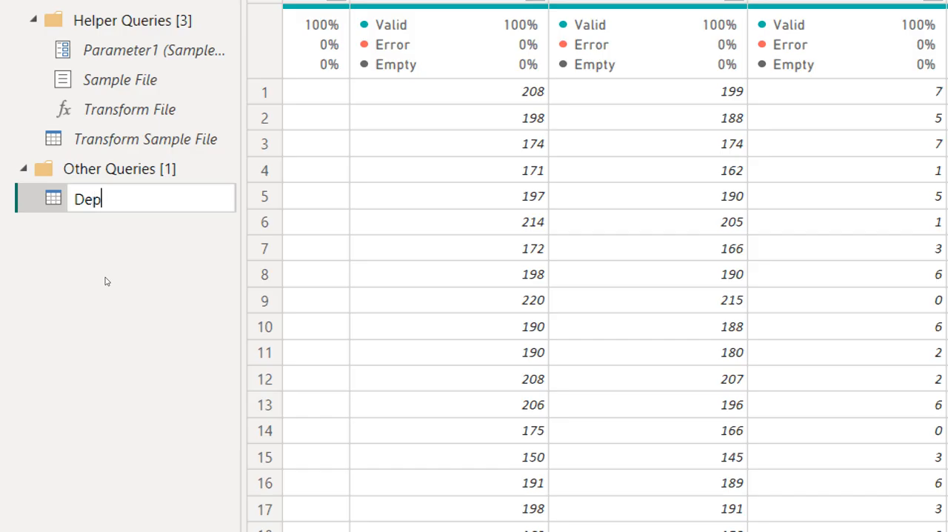
type("tWiseQy")
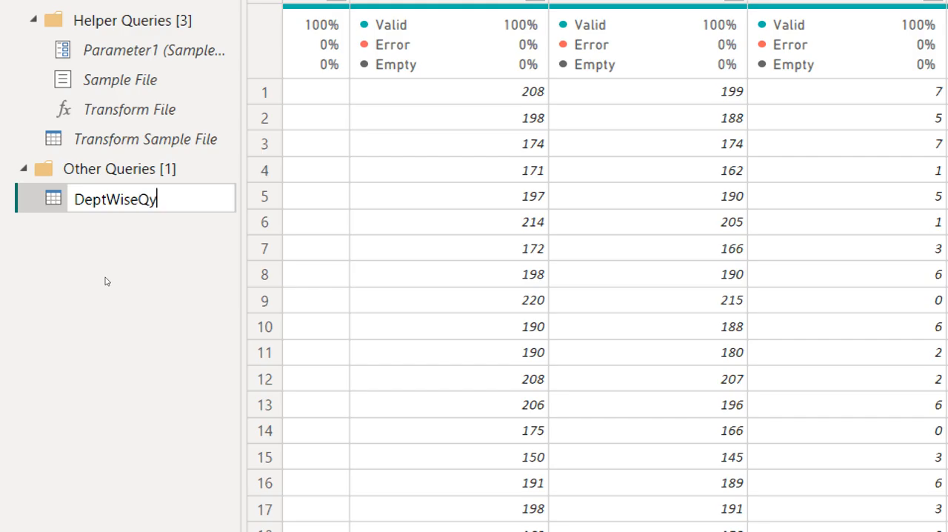
key("BackSpace")
type("ty")
key("Return")
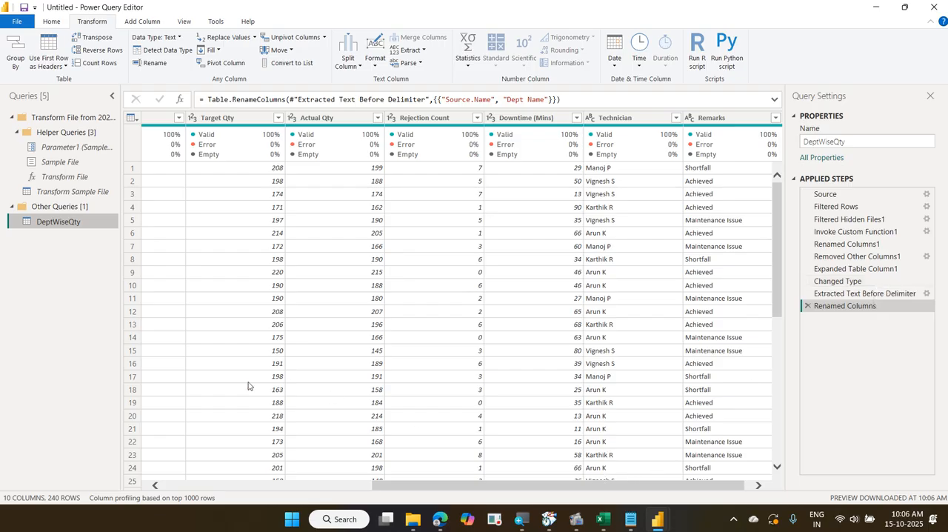
Close the Power Query Editor and apply the changes to load DeptWiseQty into the report
left_click(206, 485)
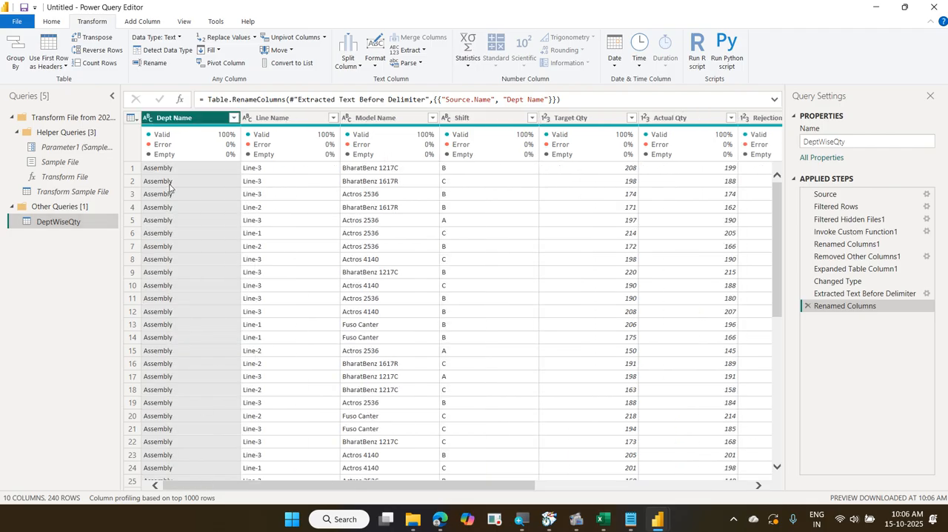
left_click(57, 23)
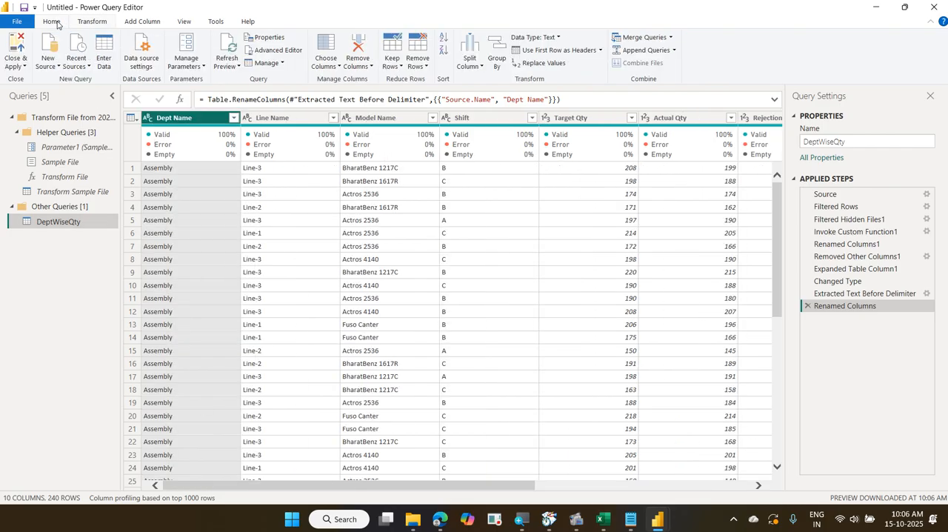
left_click(18, 46)
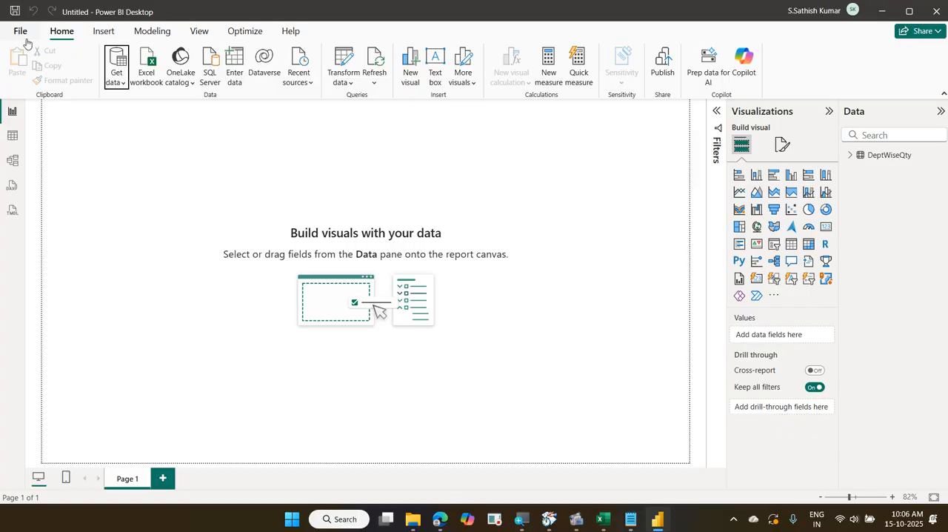
Add an enlarged clustered bar chart with Dept Name on the Y-axis and Actual Qty from DeptWiseQty on the X-axis
left_click(853, 156)
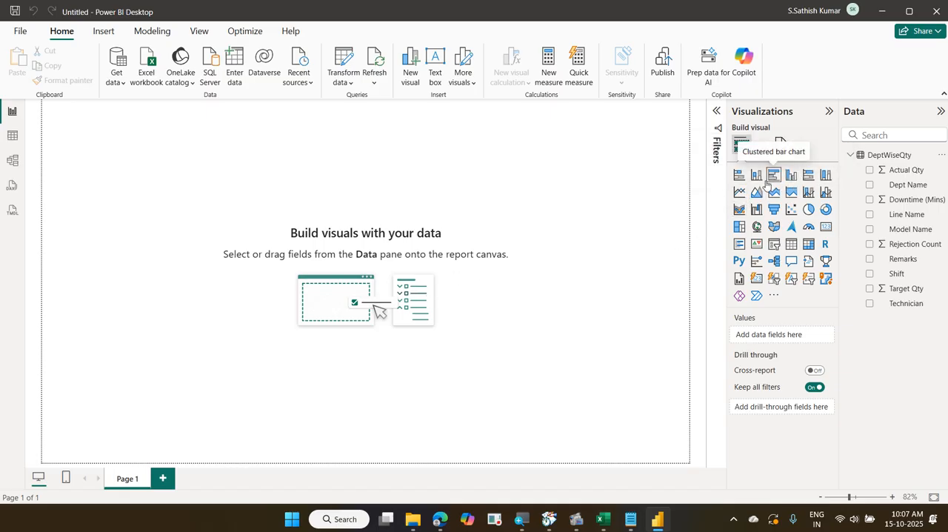
left_click(772, 177)
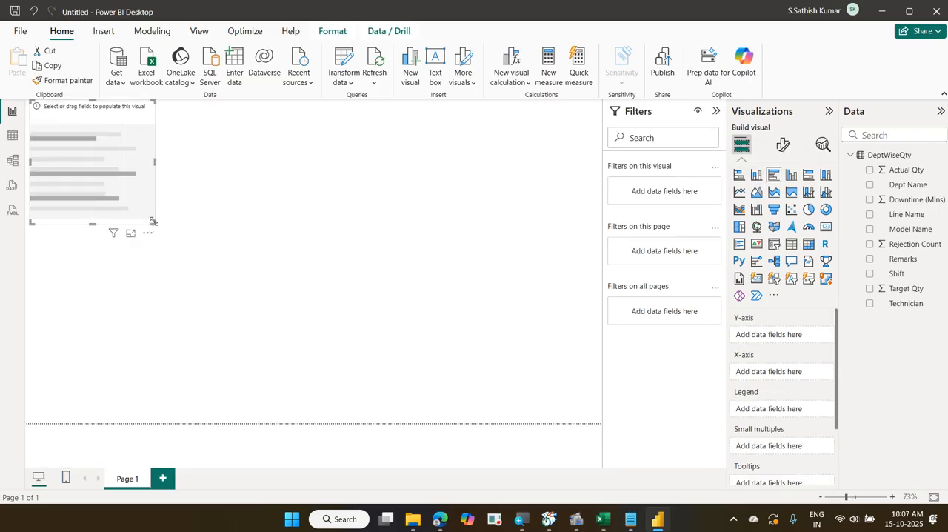
left_click_drag(154, 225, 323, 353)
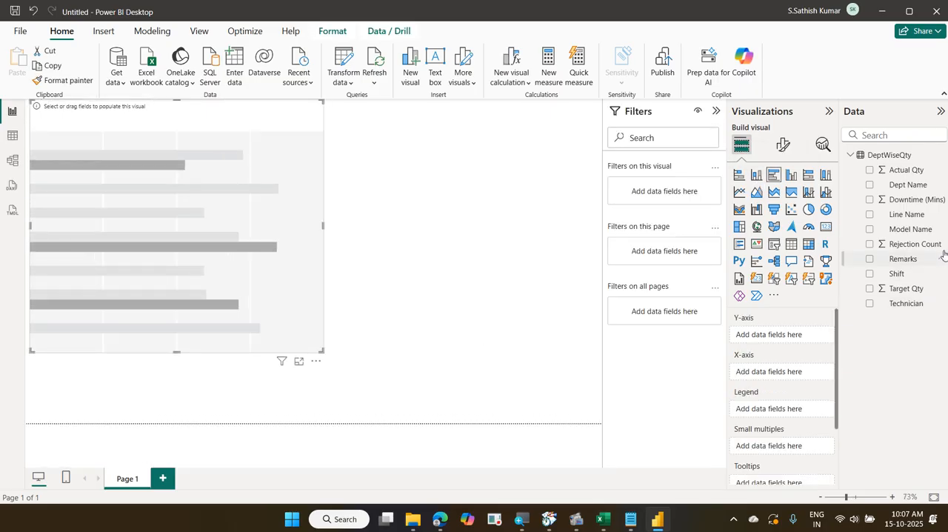
left_click_drag(909, 187, 793, 338)
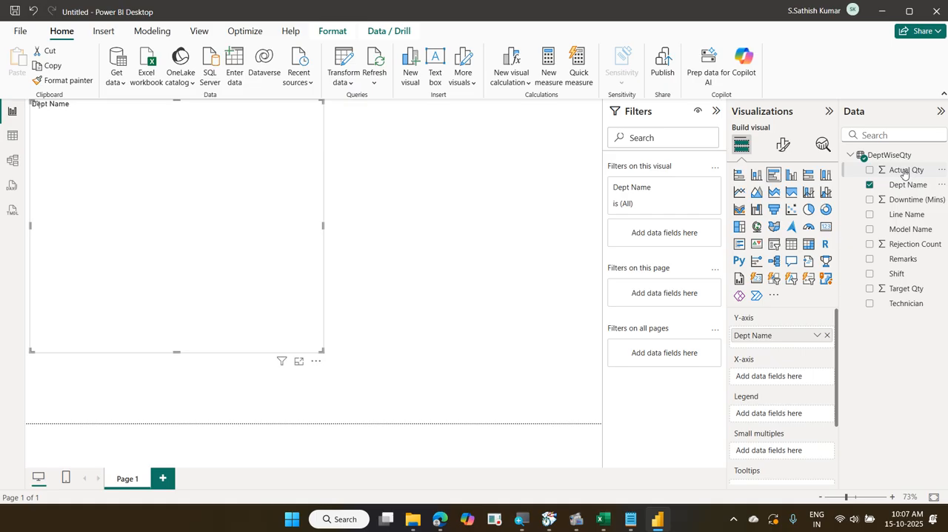
left_click_drag(902, 171, 795, 379)
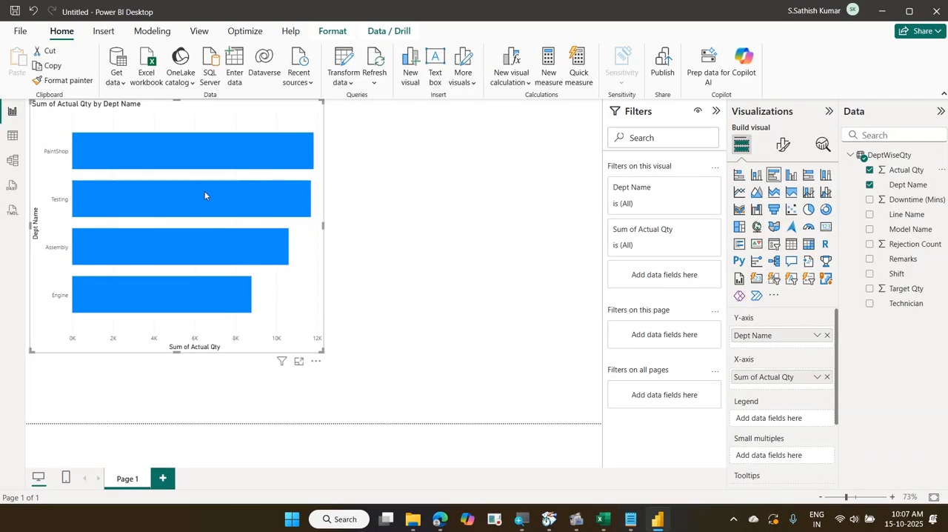
Switch to File Explorer, open the 05 PartsSalesTracker workbook in Excel, and examine its SalesDistribution and PartMaster sheets
left_click(411, 519)
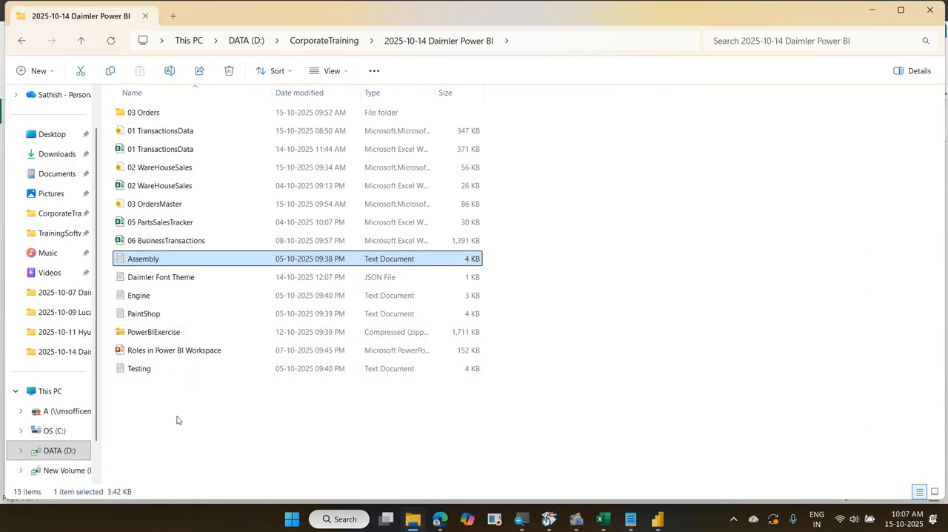
left_click(178, 420)
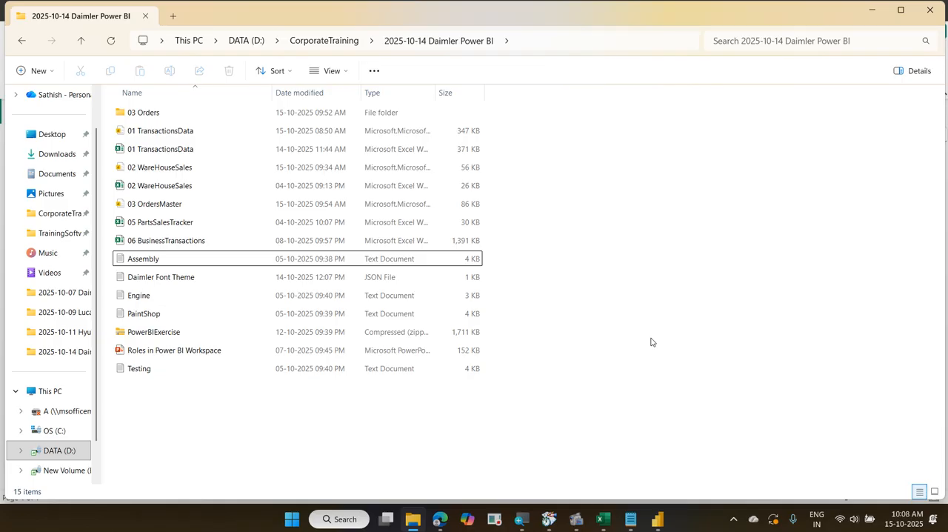
left_click(255, 222)
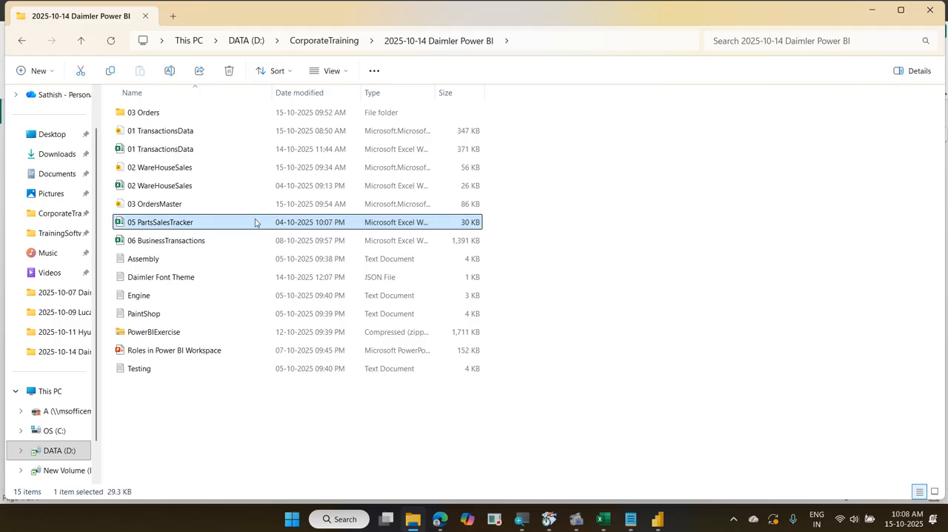
double_click(255, 223)
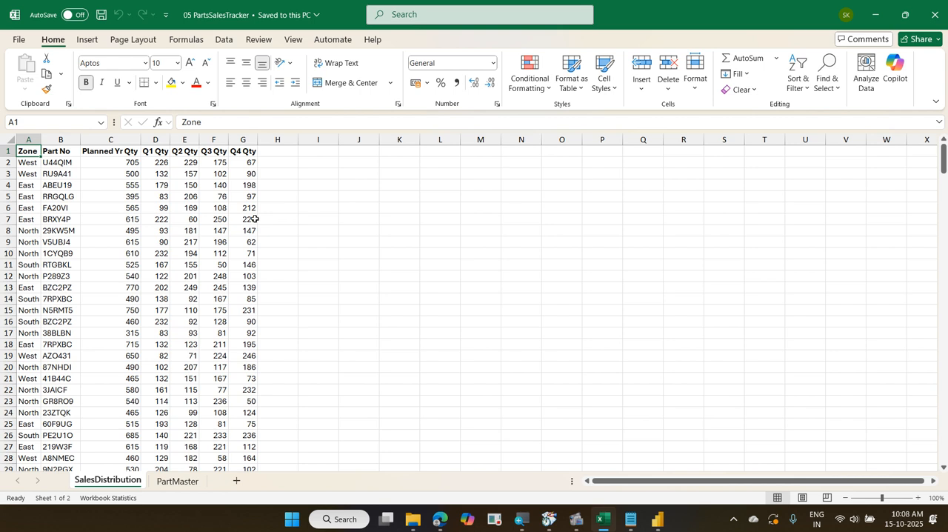
key("ctrl+Page_Down")
key("ctrl+Page_Up")
key("ctrl+Page_Down")
key("ctrl+Page_Up")
left_click(874, 14)
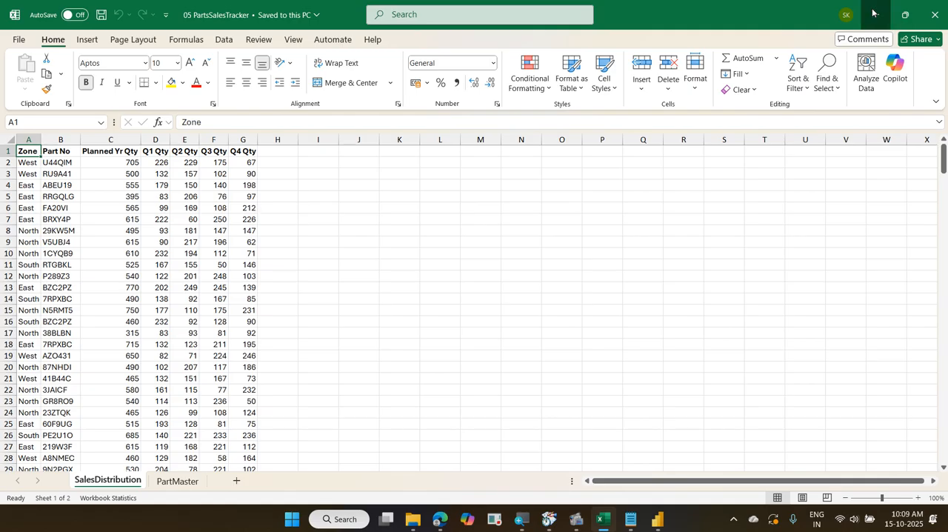
Open the 06 BusinessTransactions workbook from the project folder and look through its sheets from Invoice to EmployeeMaster
left_click(208, 243)
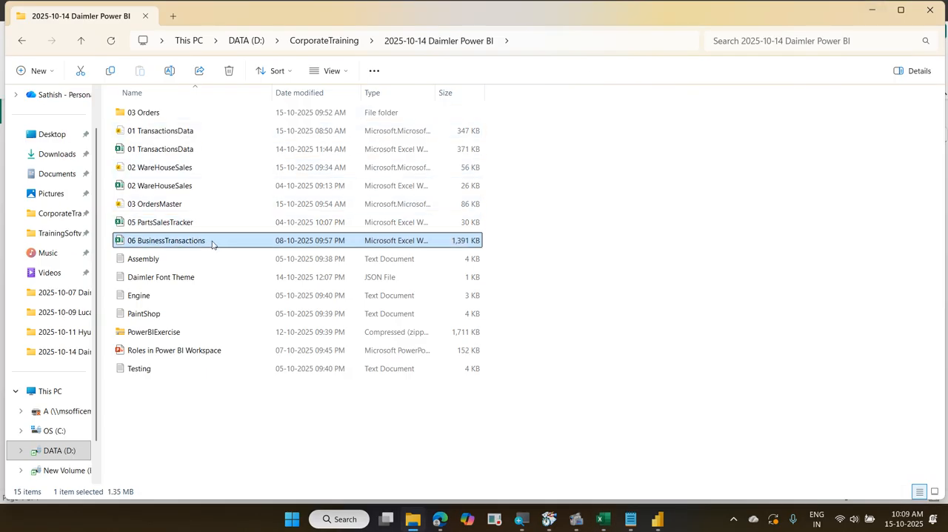
double_click(228, 241)
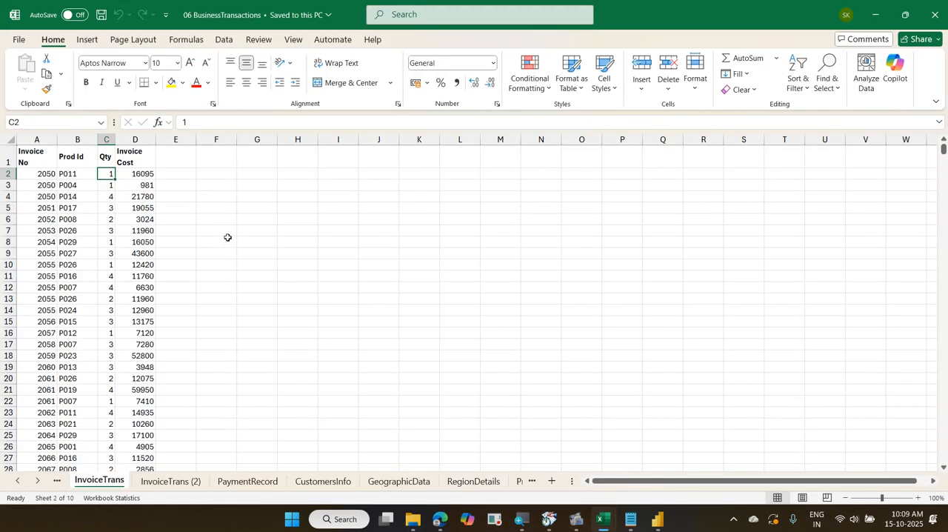
key("ctrl+Page_Down")
key("ctrl+Page_Down")
key("ctrl+Page_Down")
key("ctrl+Page_Down")
key("ctrl+Page_Down")
key("ctrl+Page_Down")
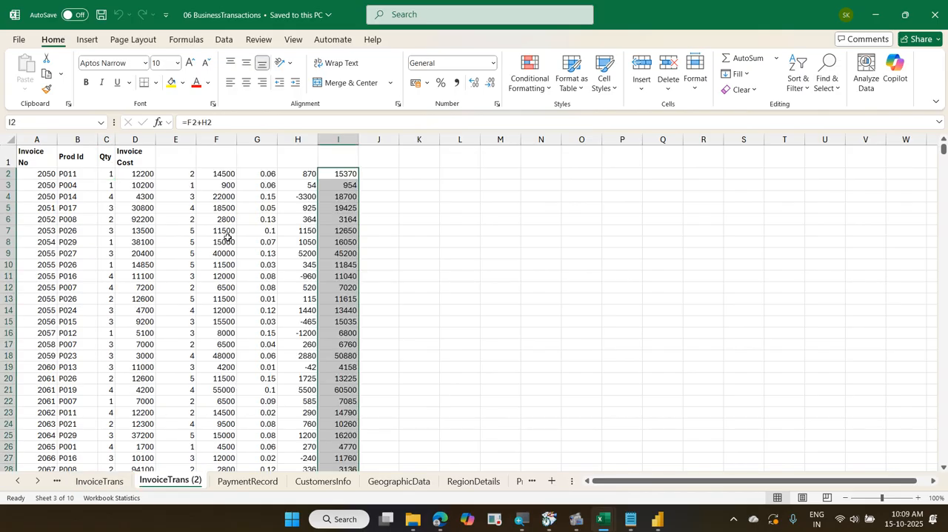
key("ctrl+Page_Down")
key("ctrl+Page_Down")
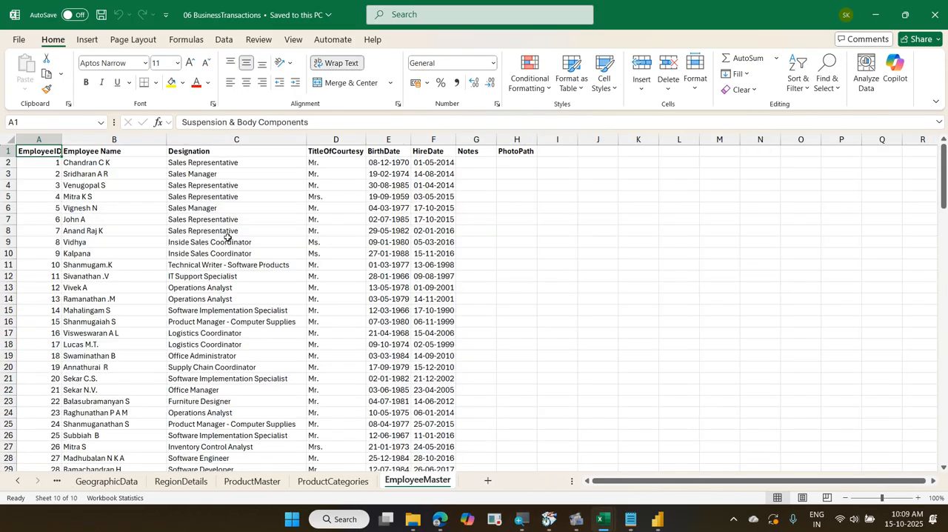
key("ctrl+Page_Up")
key("ctrl+Page_Up")
key("ctrl+Page_Up")
key("ctrl+Page_Up")
key("ctrl+Page_Up")
key("ctrl+Page_Up")
key("ctrl+Page_Up")
key("ctrl+Page_Up")
key("ctrl+Page_Up")
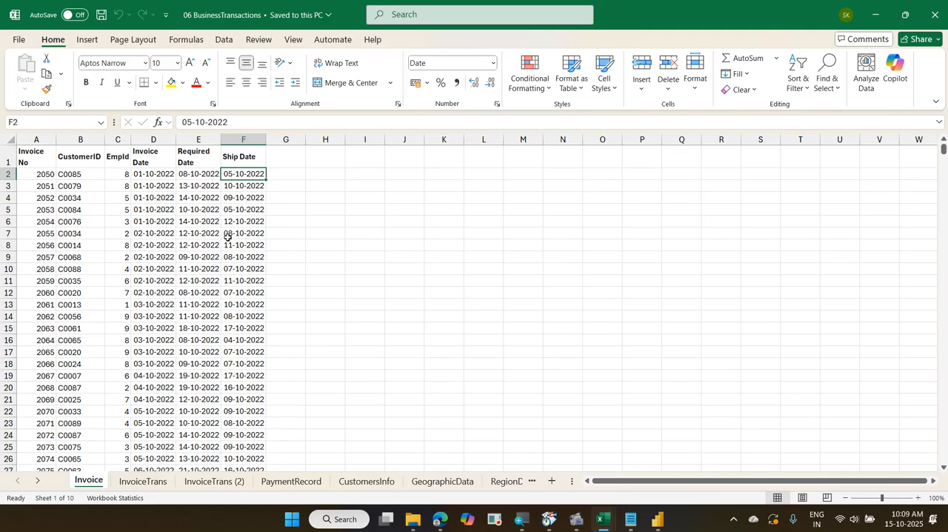
Close the open 06 BusinessTransactions and 05 PartsSalesTracker workbooks and return to the Power BI Desktop report
key("ctrl+Tab")
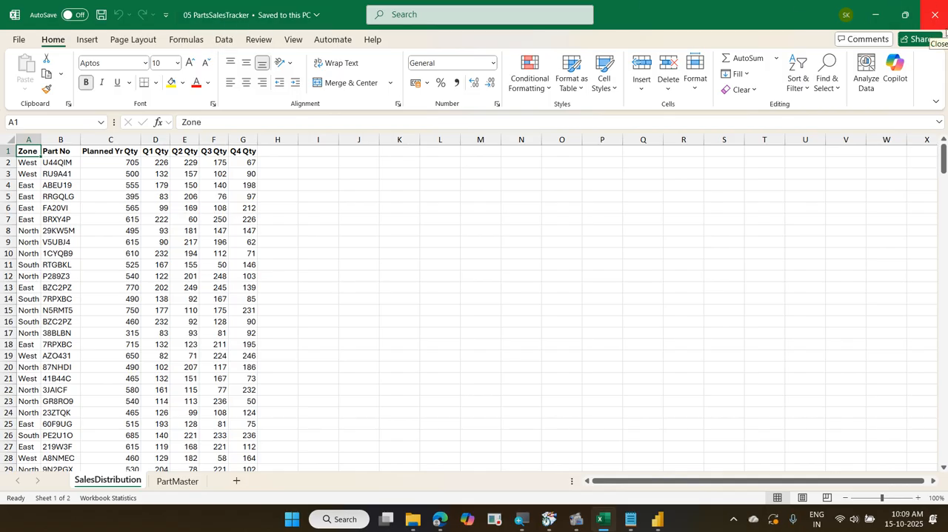
left_click(931, 15)
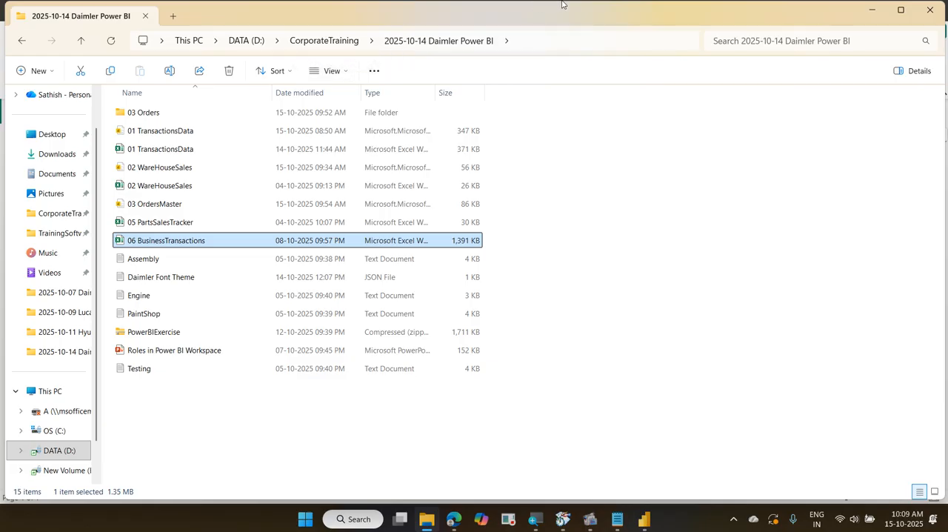
left_click(871, 16)
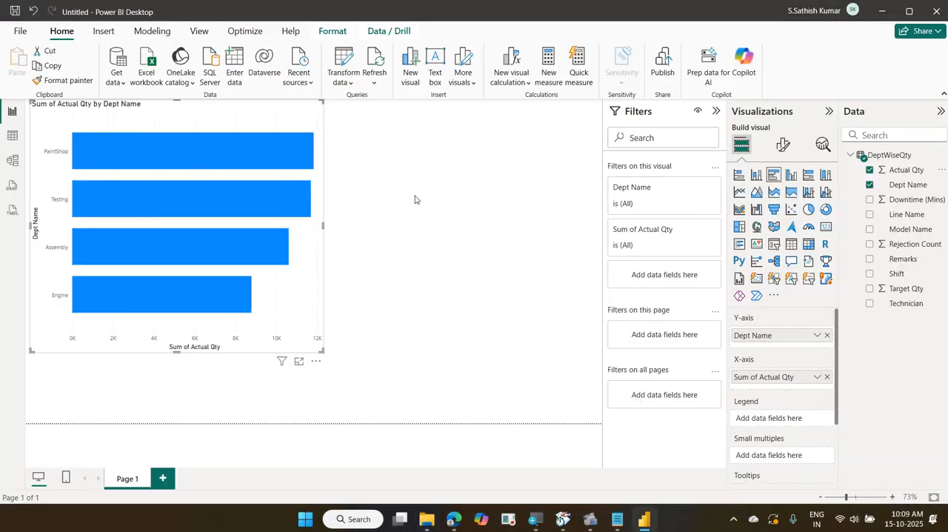
Save the report on this device as 04 DeptWise in the 2025-10-14 Daimler Power BI folder
left_click(18, 31)
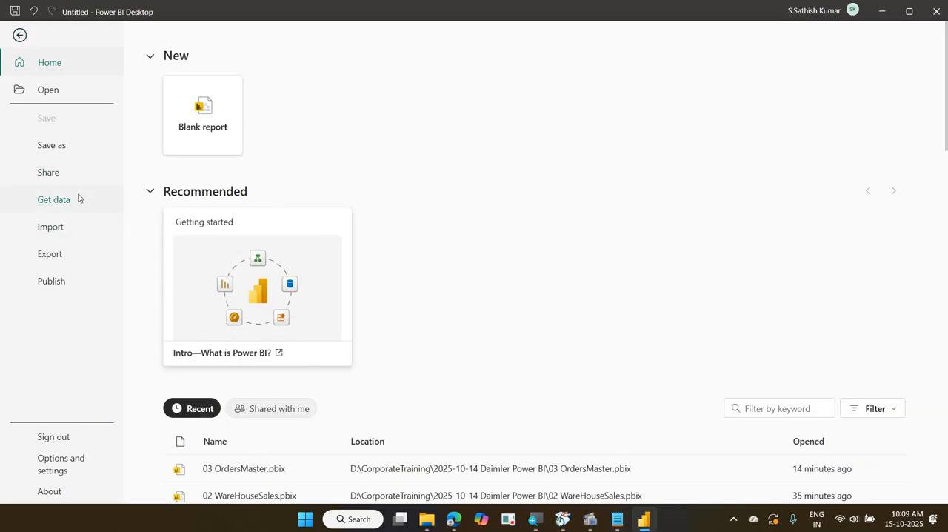
left_click(83, 152)
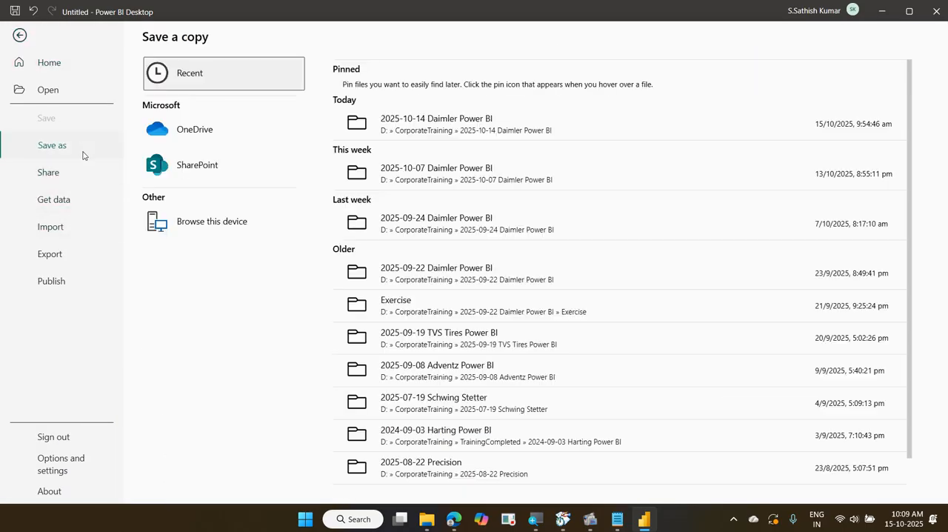
left_click(169, 222)
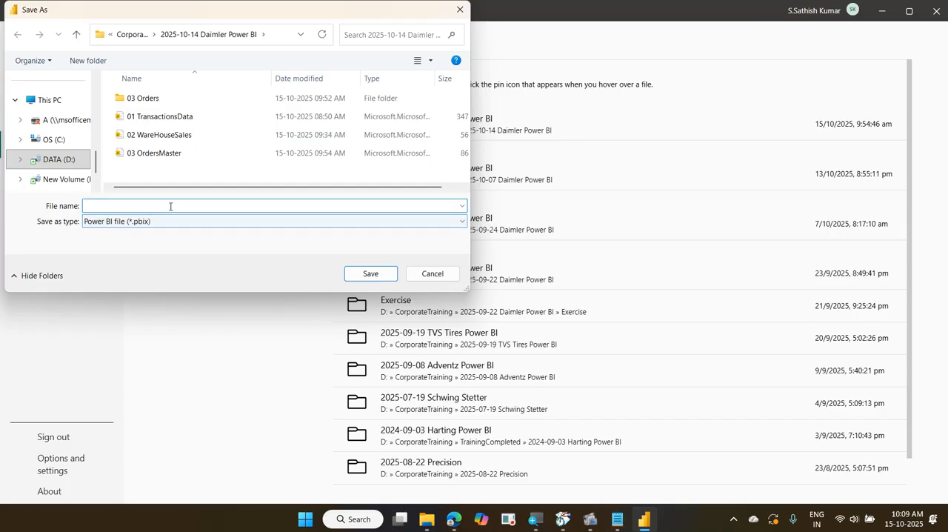
type("04 ")
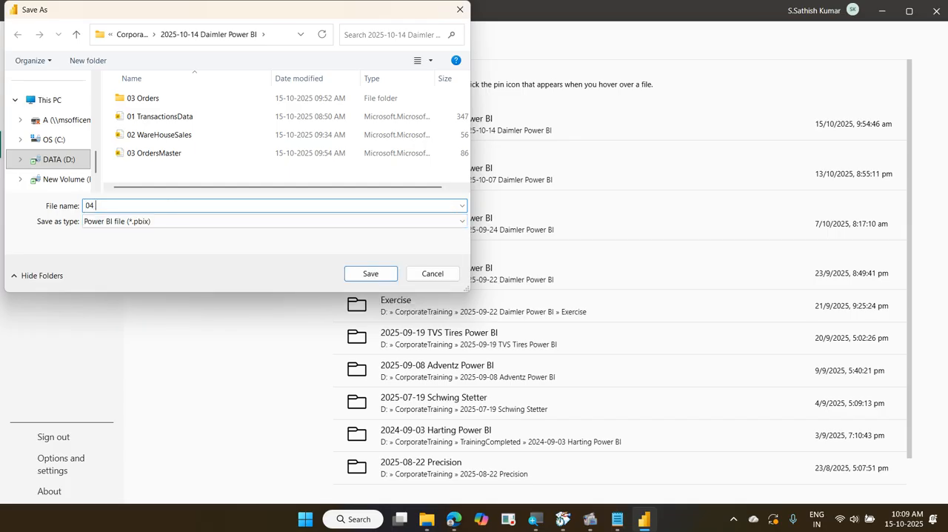
type("DeptWise")
key("Escape")
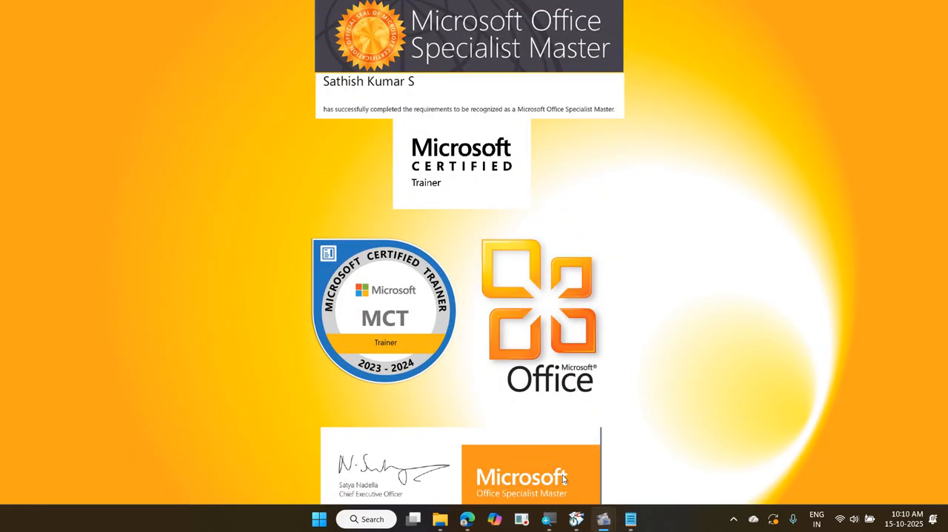
mouse_move(602, 519)
left_click(568, 465)
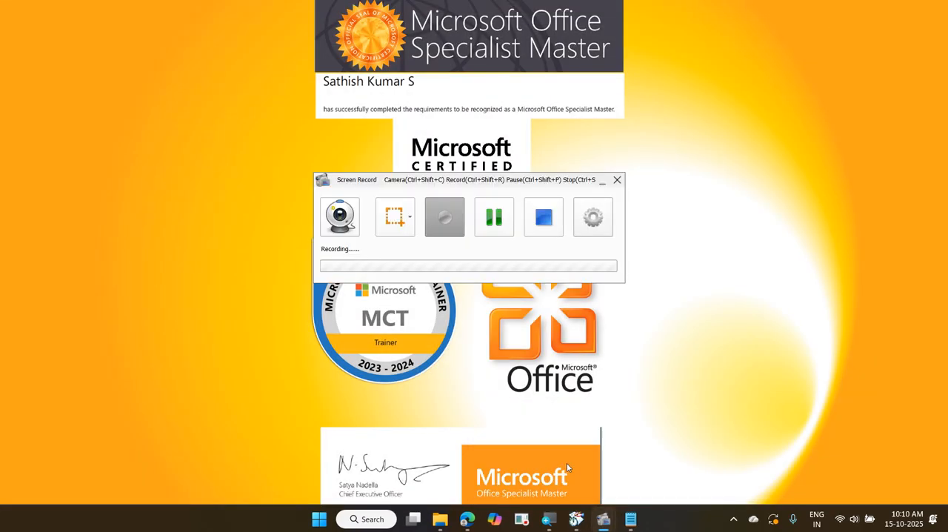
key("ctrl+shift+p")
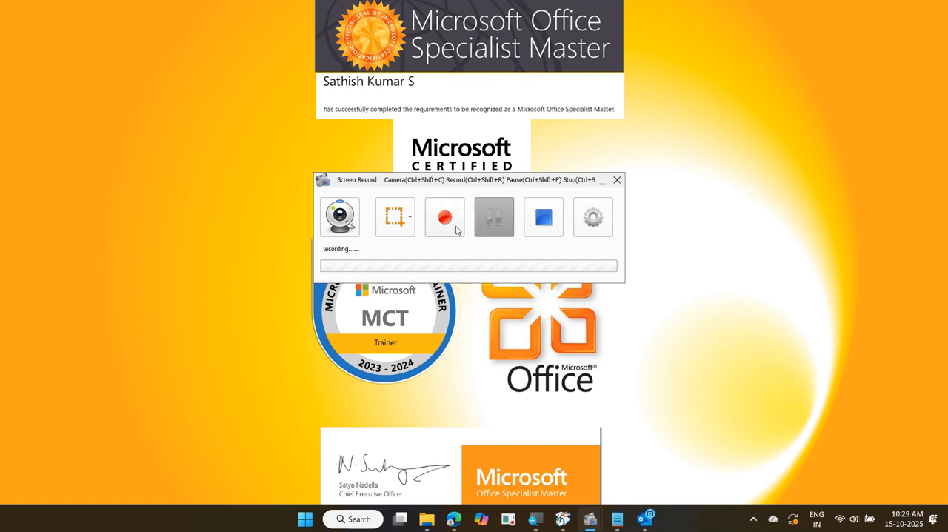
Switch to File Explorer and open the 05 PartsSalesTracker workbook in Excel
left_click(434, 521)
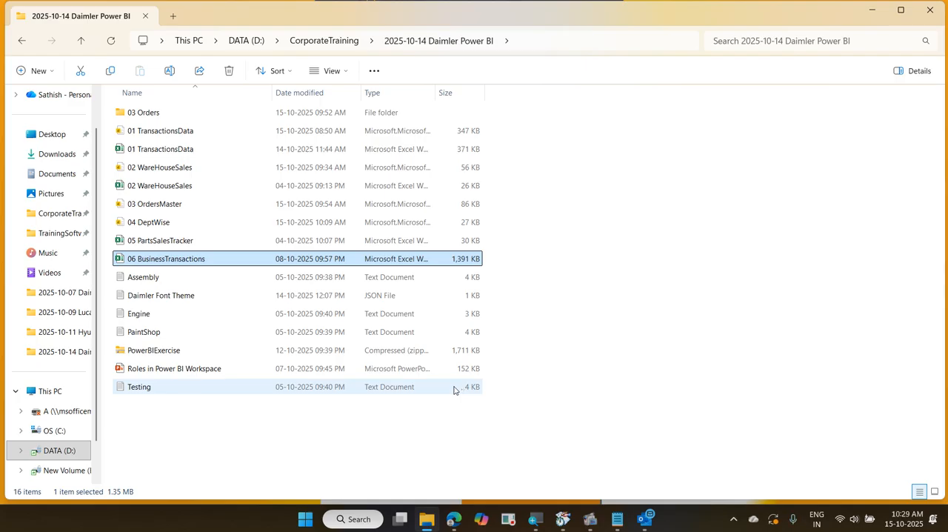
left_click(195, 242)
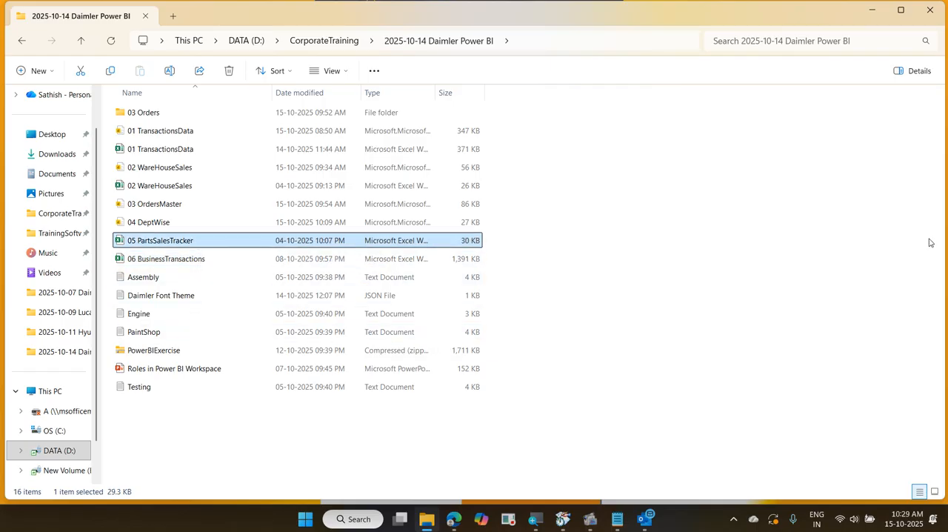
key("Return")
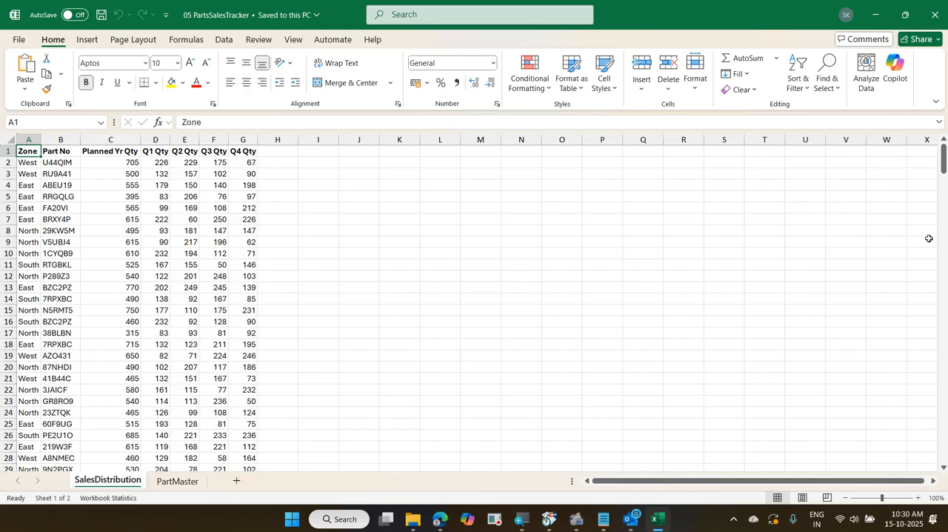
Glance at the PartMaster sheet and go through the SalesDistribution column headers from Zone to Q4 Qty
key("ctrl+Page_Down")
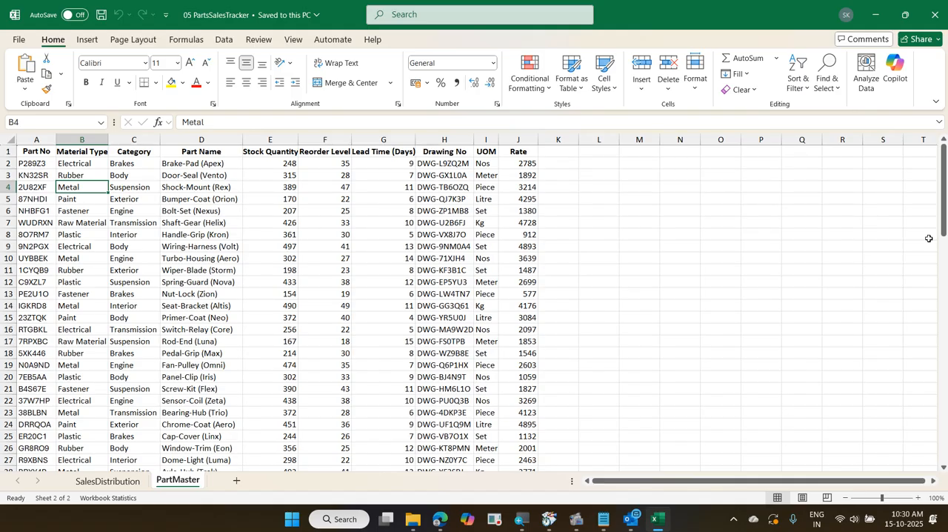
key("ctrl+Page_Up")
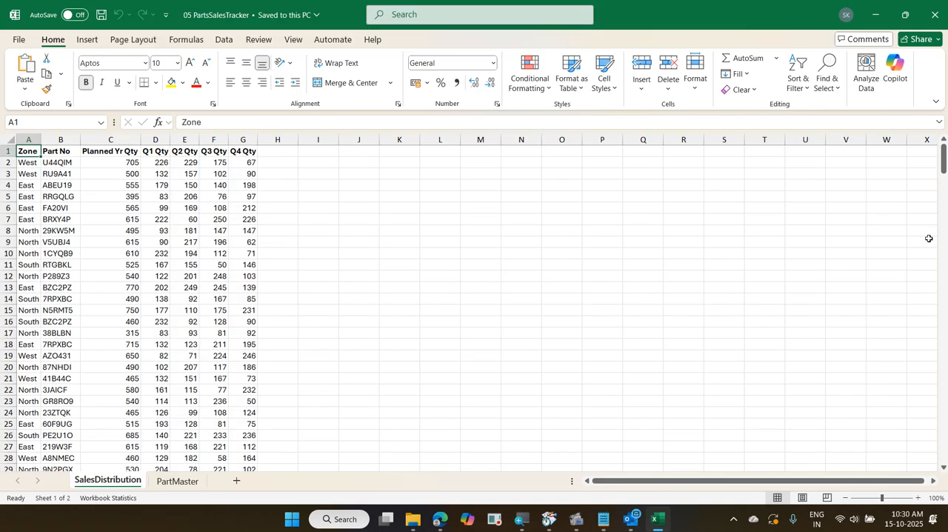
key("Right")
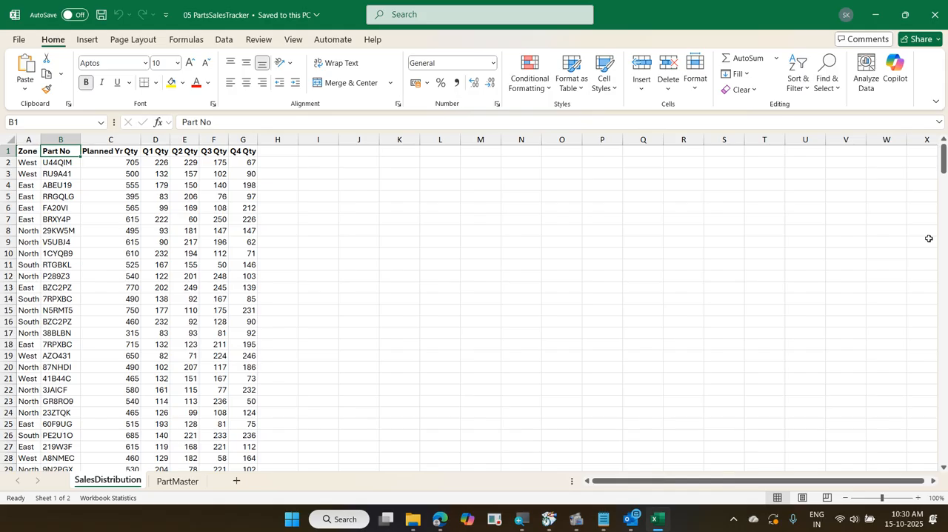
key("Right")
key("Right")
key("Right")
key("Right")
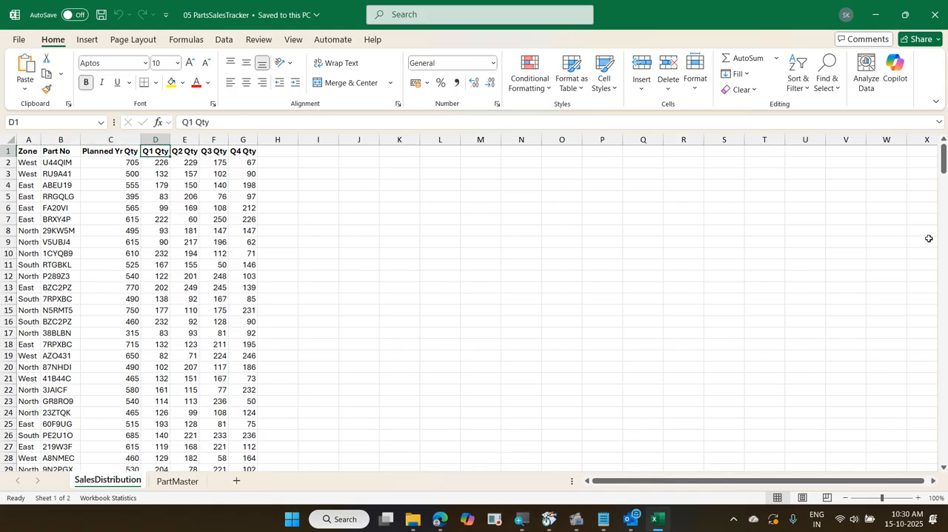
key("Right")
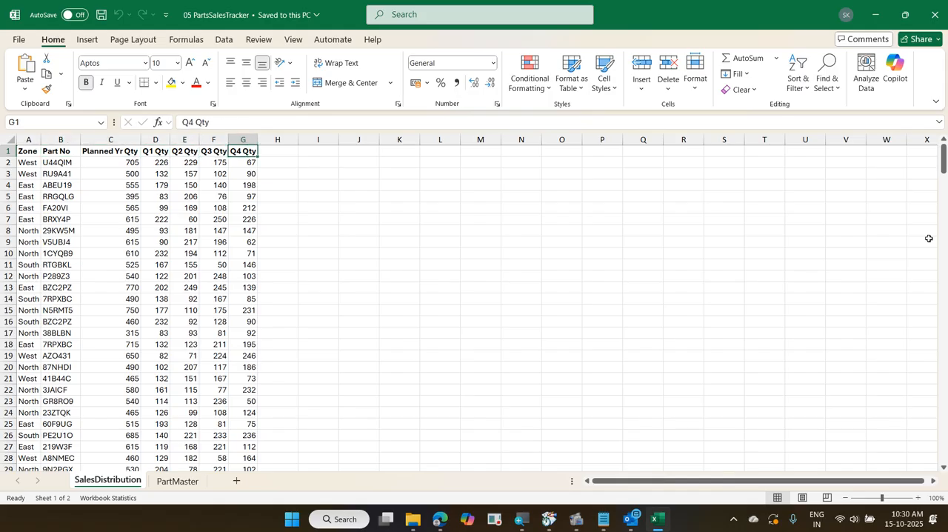
Examine the PartMaster sheet's column headers one by one, from Part No to Rate
key("ctrl+Page_Down")
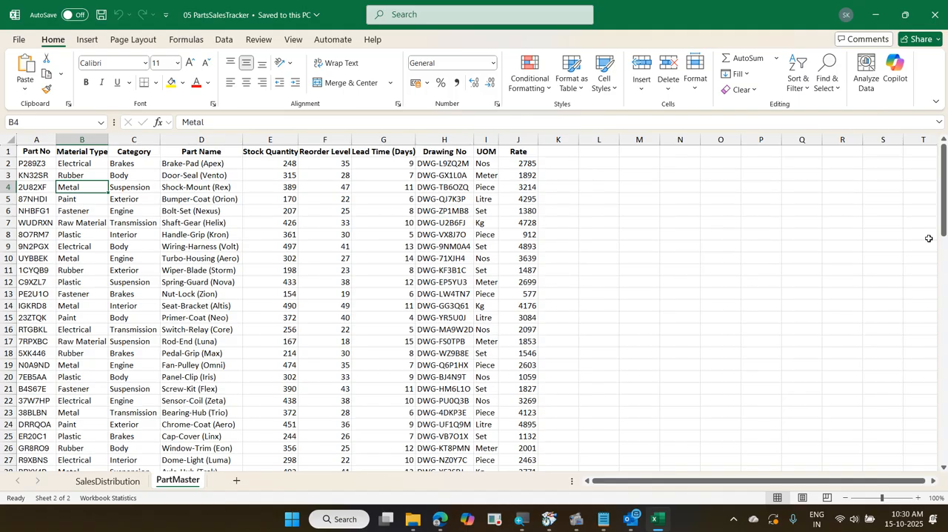
key("Up")
key("Up")
key("Up")
key("Left")
key("Right")
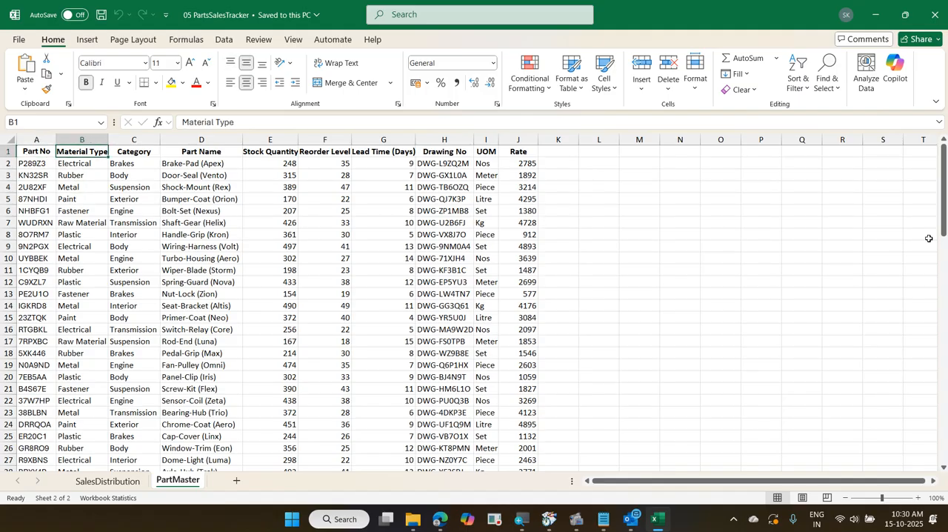
key("Right")
key("Right")
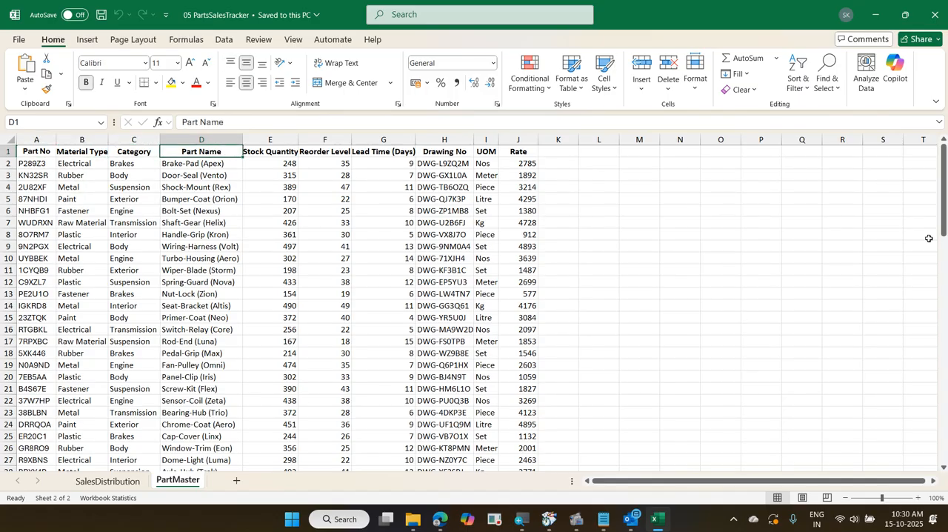
key("Right")
key("Right")
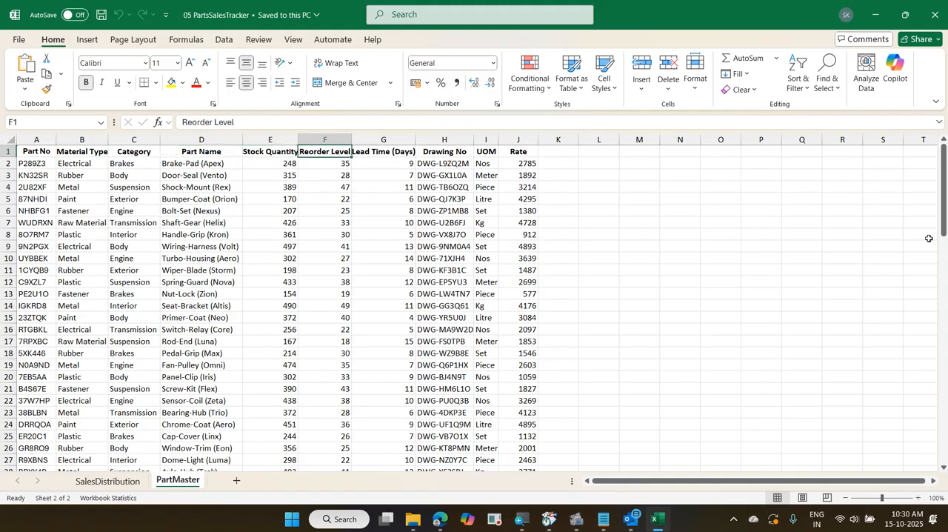
key("Right")
key("Right")
key("Right")
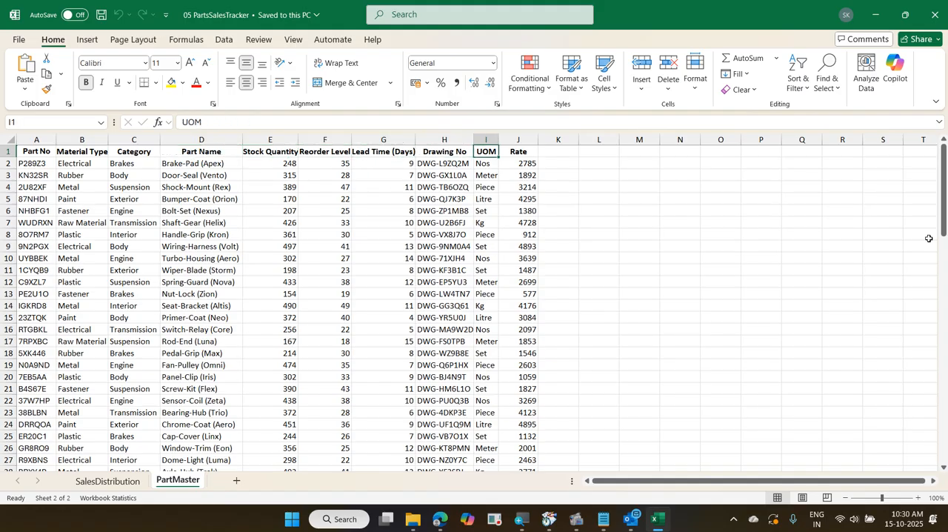
key("Right")
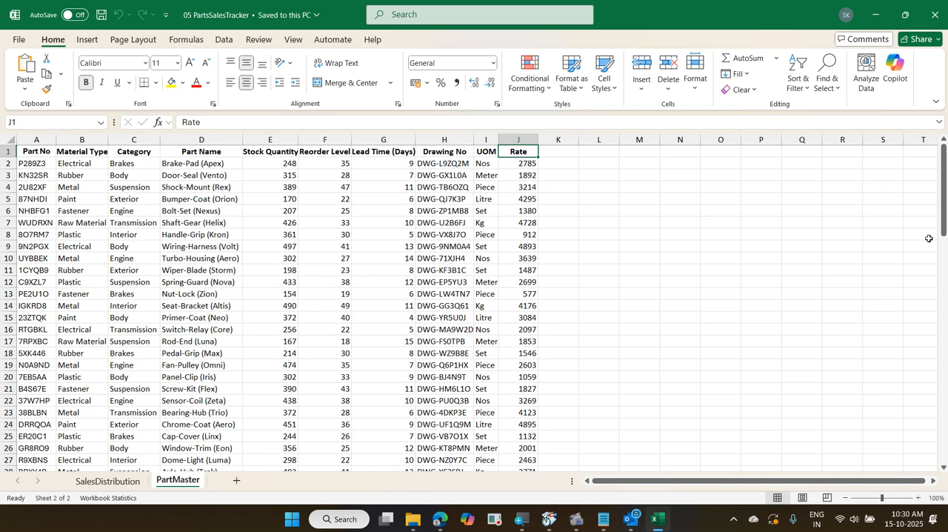
Add the headers Name, Rate and UOM in cells H1:J1 of the SalesDistribution sheet
key("ctrl+Page_Up")
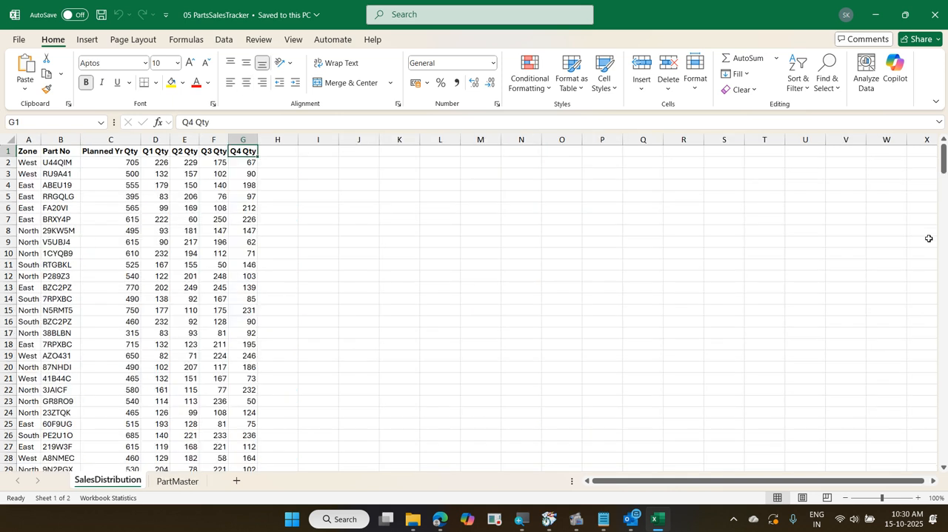
key("Down")
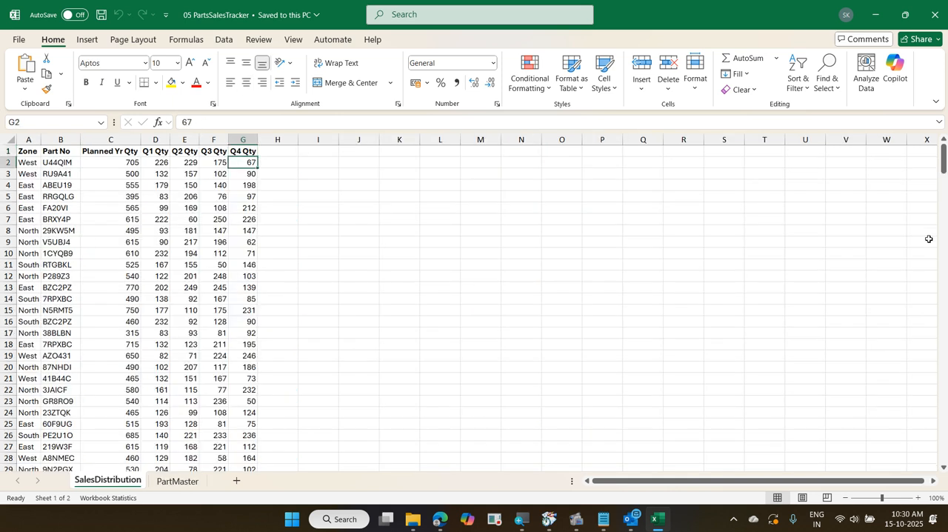
key("Up")
key("Right")
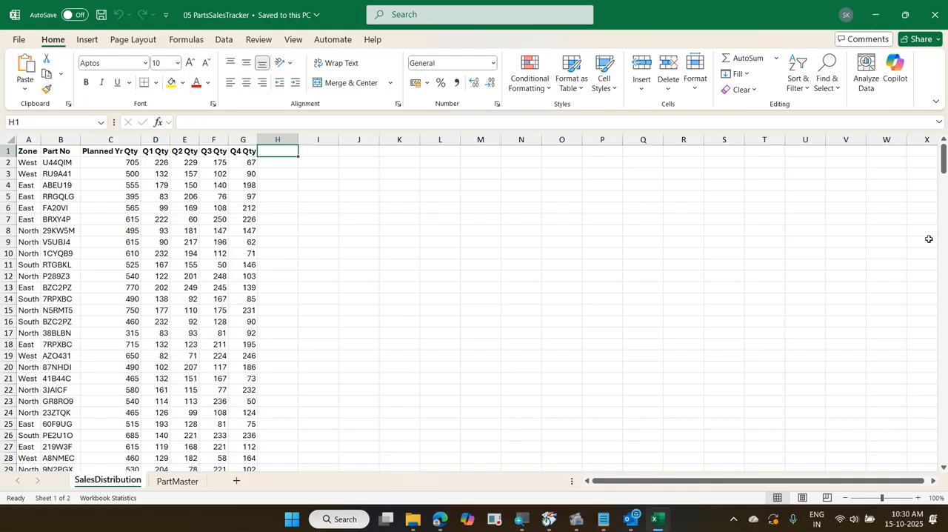
type("Name")
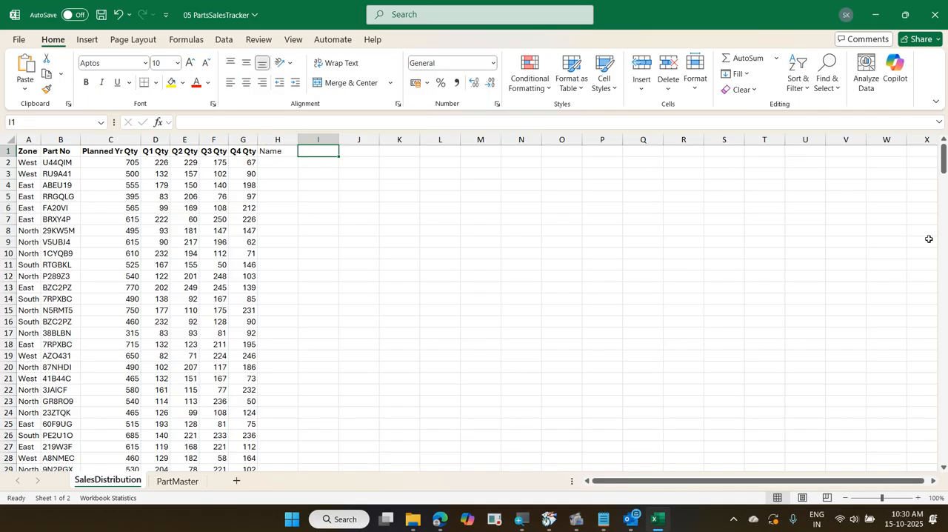
type("Rate")
key("Tab")
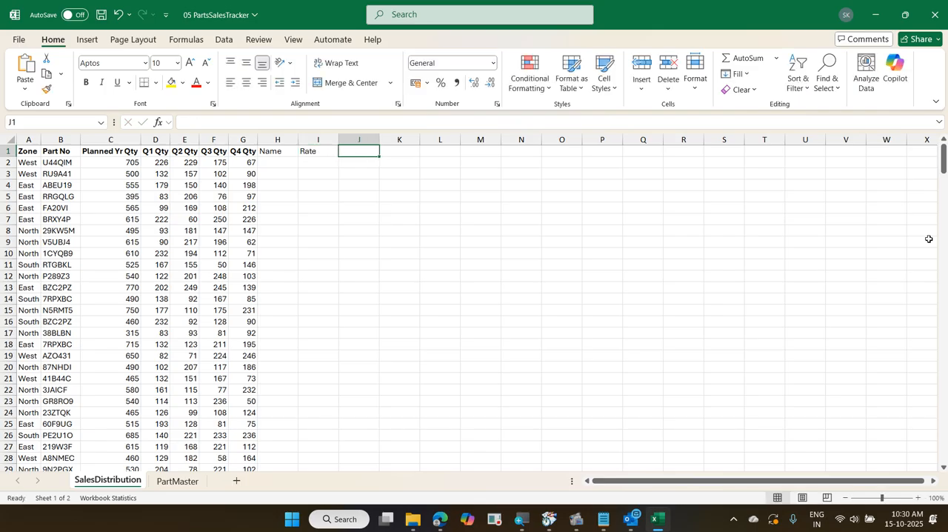
type("UOM")
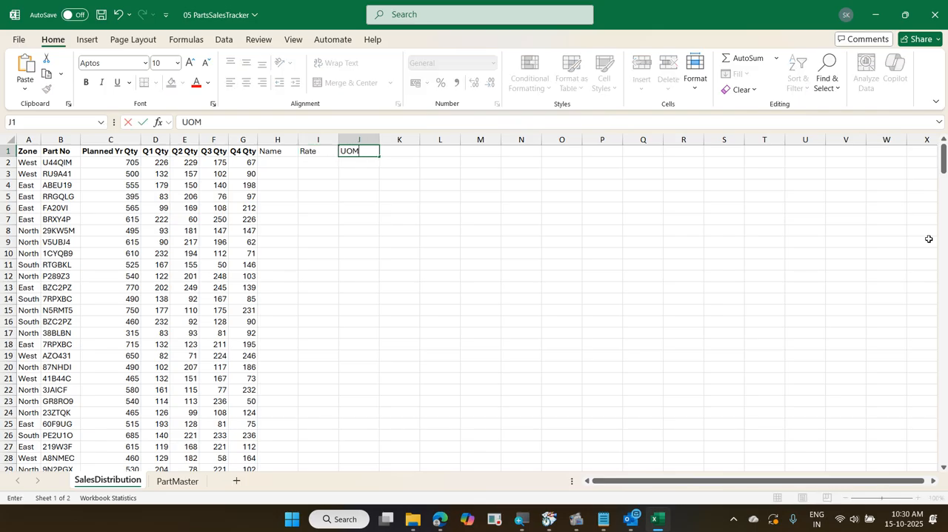
key("Return")
Select the empty cells H2:J2 under the Name, Rate and UOM headers in SalesDistribution
key("Left")
key("Left")
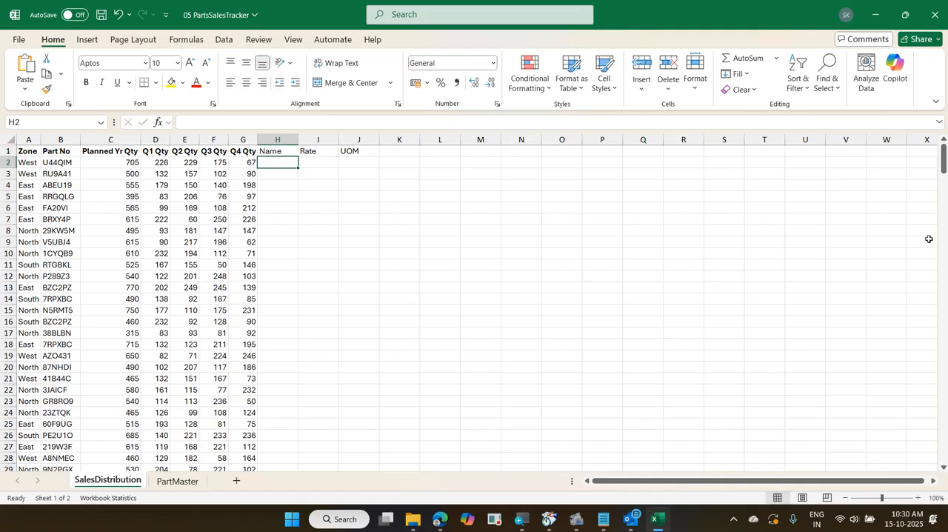
key("Right")
key("Left")
key("Left")
key("Left")
key("Left")
key("Left")
key("Right")
key("Right")
key("Right")
key("Right")
key("Up")
key("Down")
key("shift+Right")
key("shift+Right")
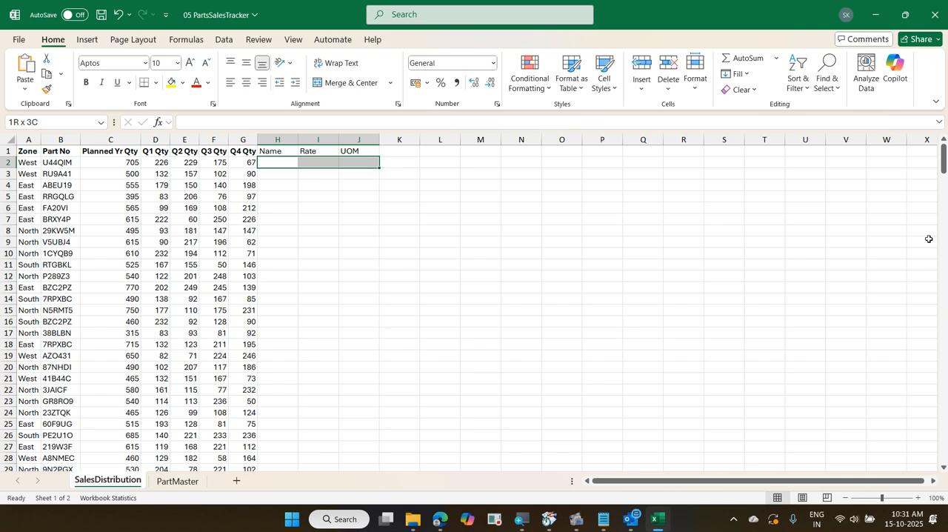
Undo the Name, Rate and UOM headers added in SalesDistribution and close 05 PartsSalesTracker without saving
key("ctrl+z")
key("ctrl+z")
key("ctrl+z")
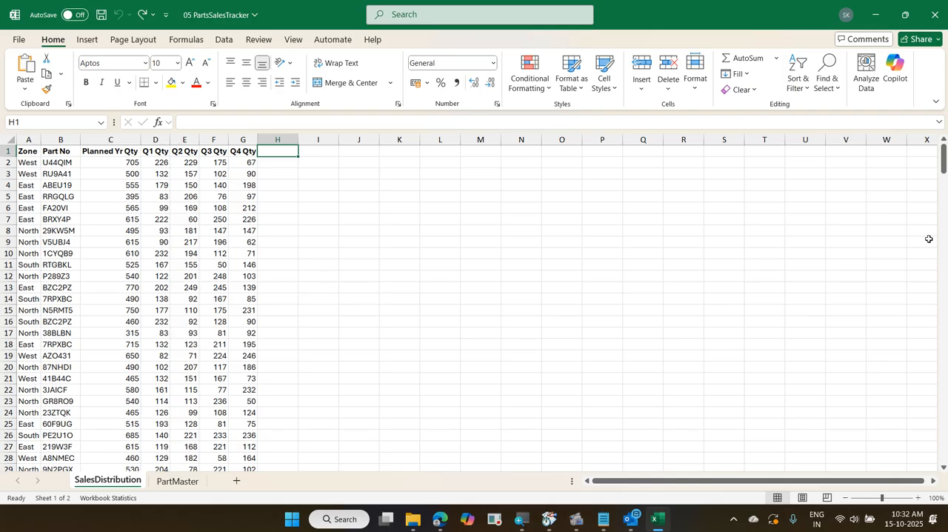
key("ctrl+w")
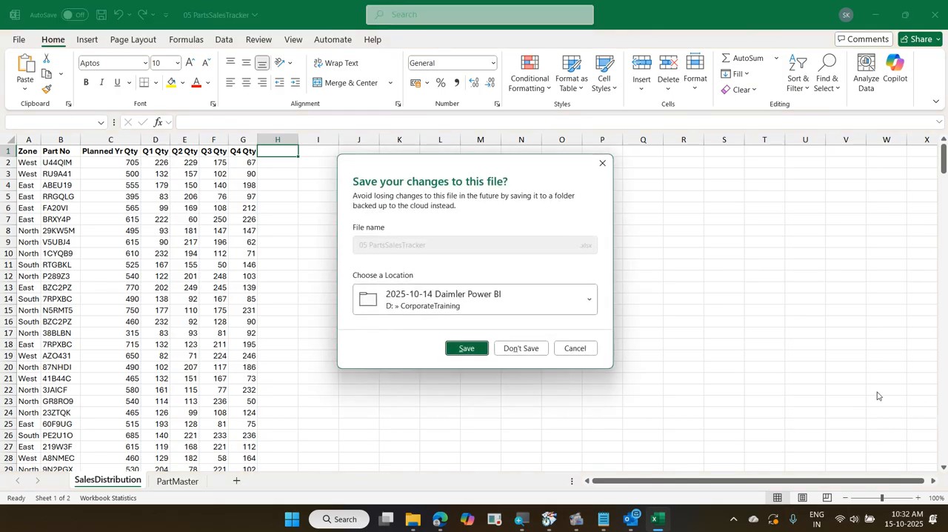
left_click(532, 346)
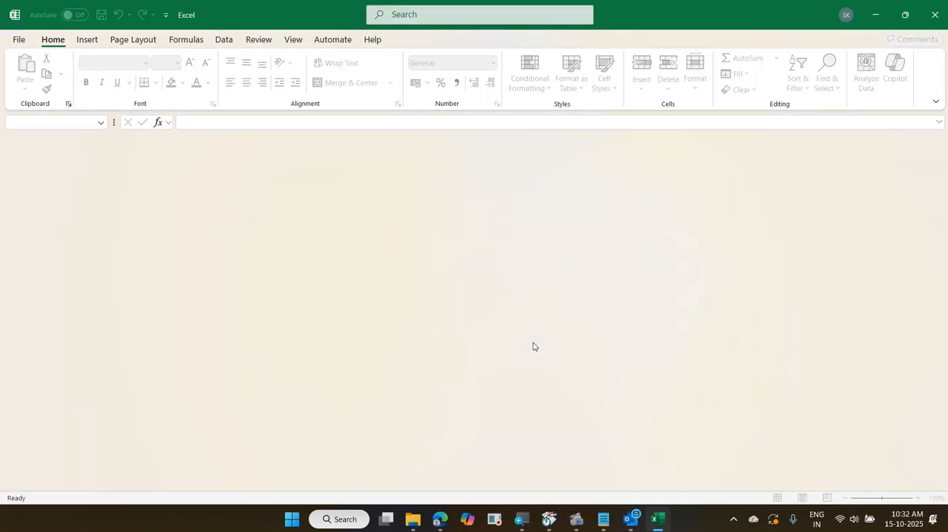
Launch Power BI Desktop and connect to the Excel workbook 05 PartsSalesTracker as the data source
left_click(292, 519)
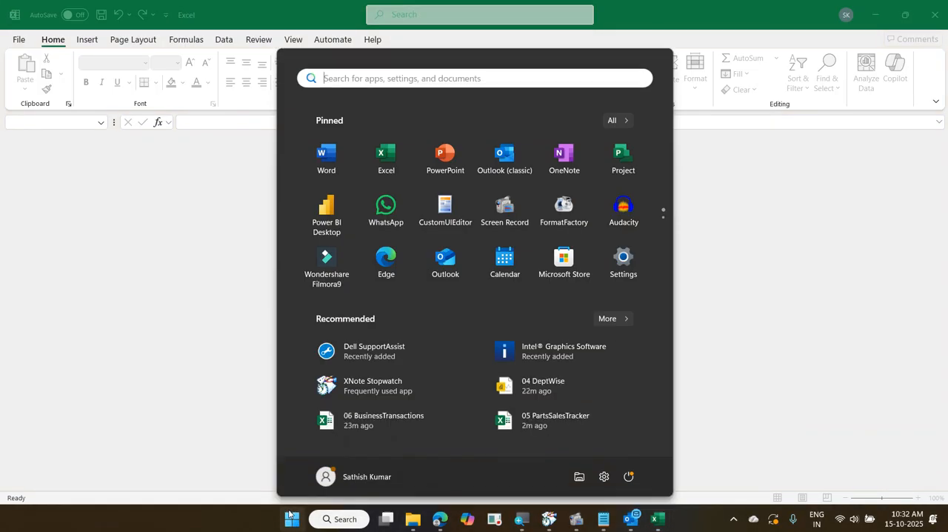
left_click(329, 230)
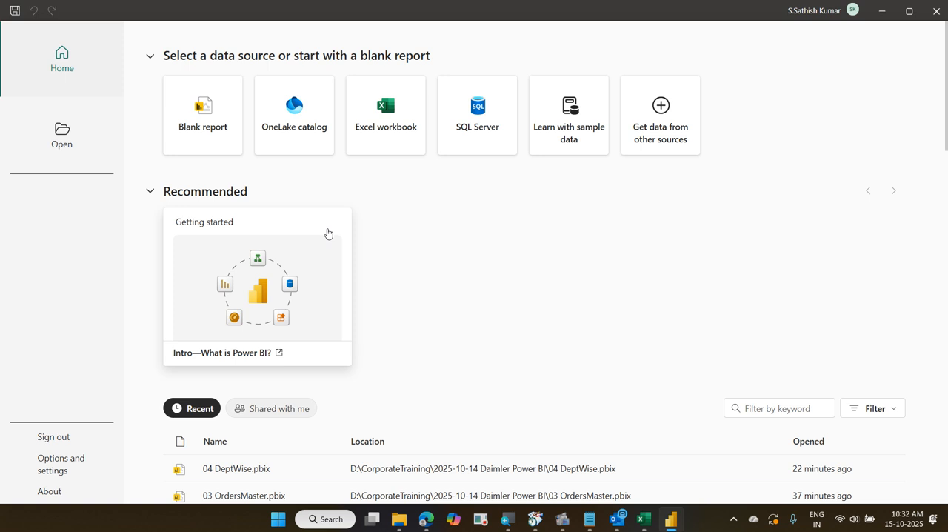
left_click(383, 150)
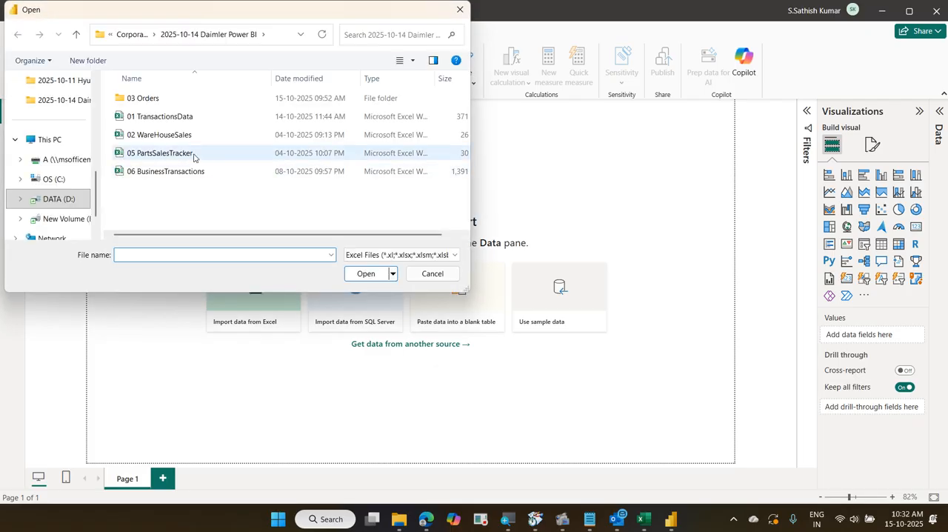
left_click(194, 154)
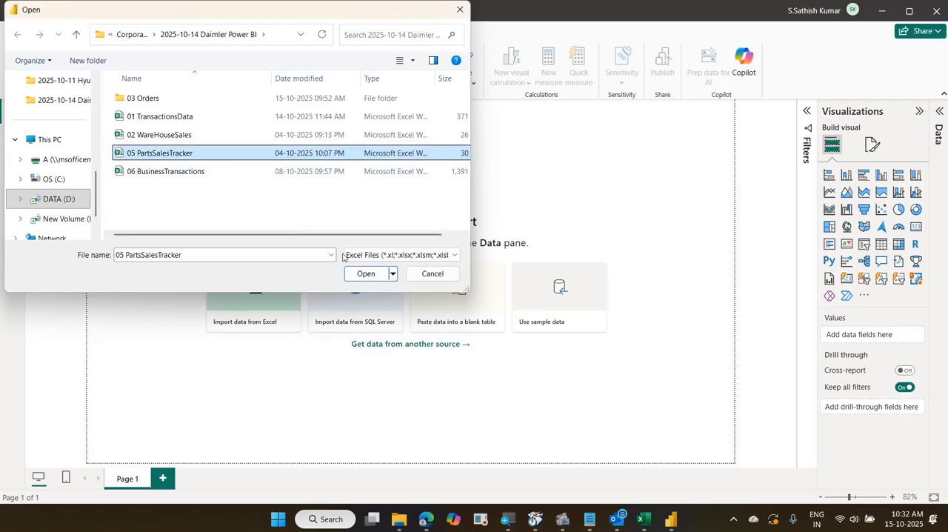
left_click(365, 275)
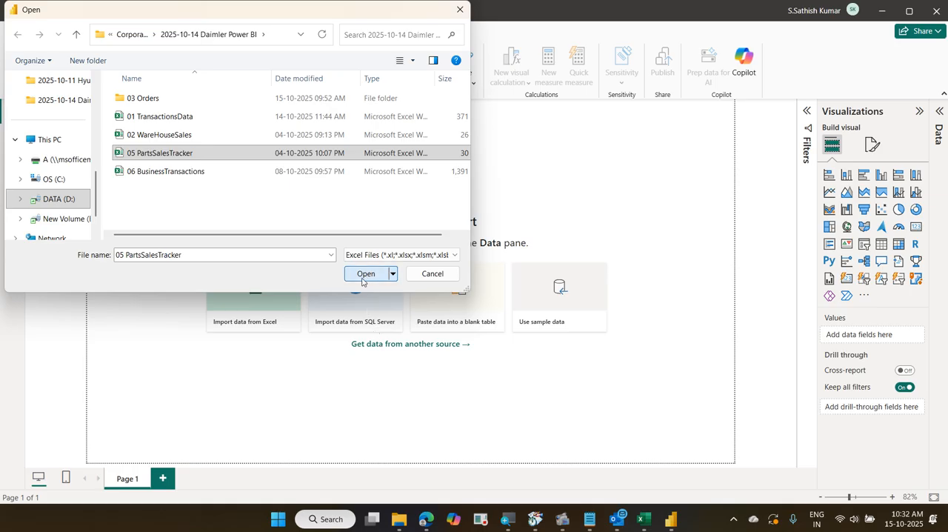
left_click(363, 280)
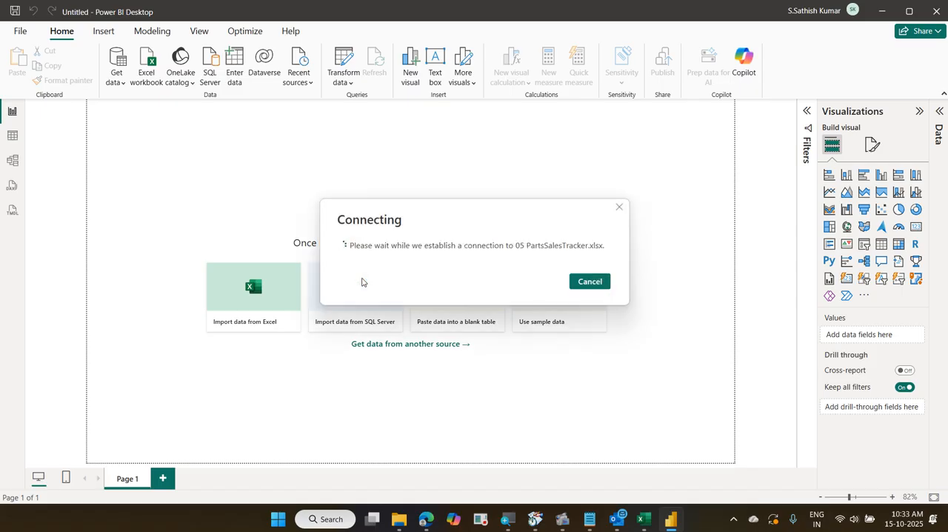
left_click(362, 282)
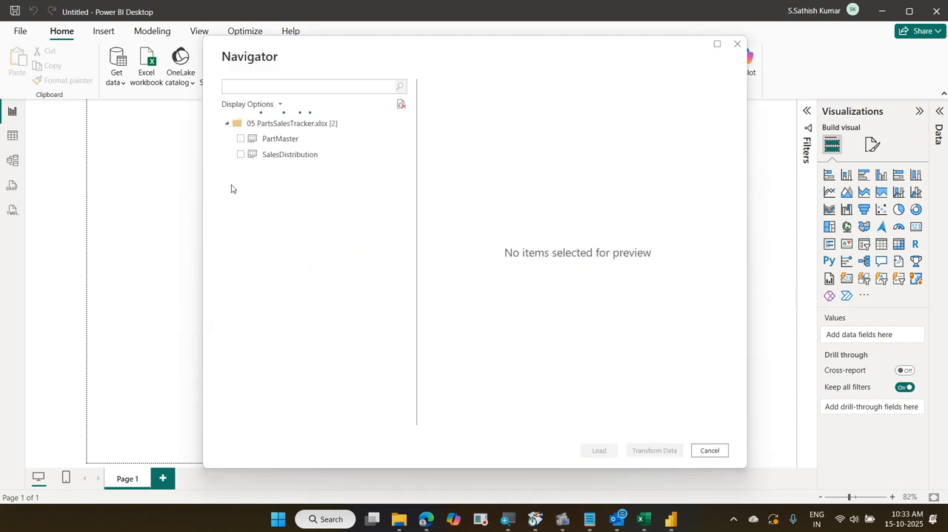
Select the PartMaster and SalesDistribution sheets and bring them into Power Query Editor with Transform Data
left_click(241, 140)
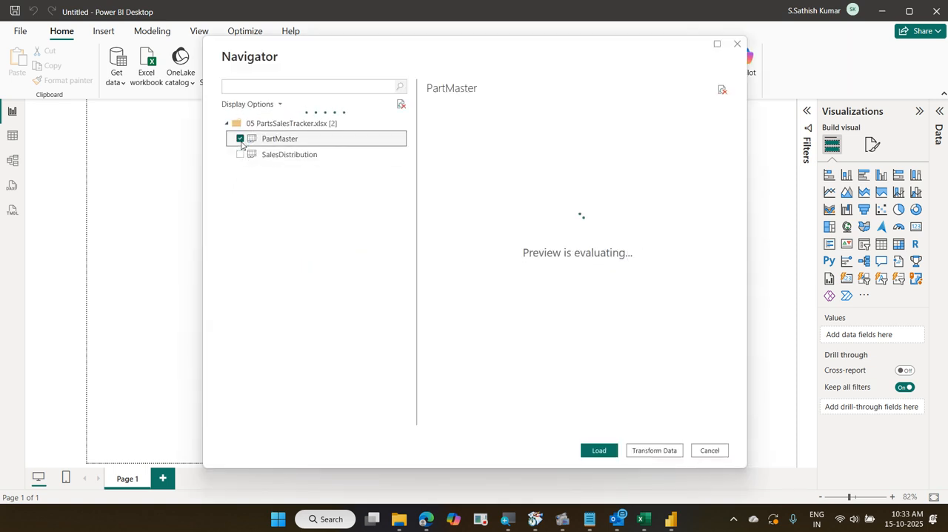
left_click(241, 155)
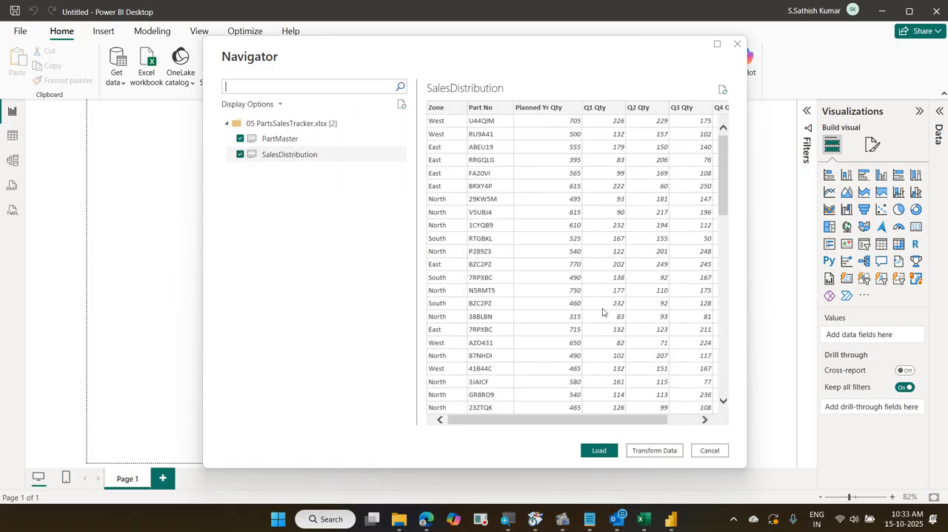
left_click(655, 450)
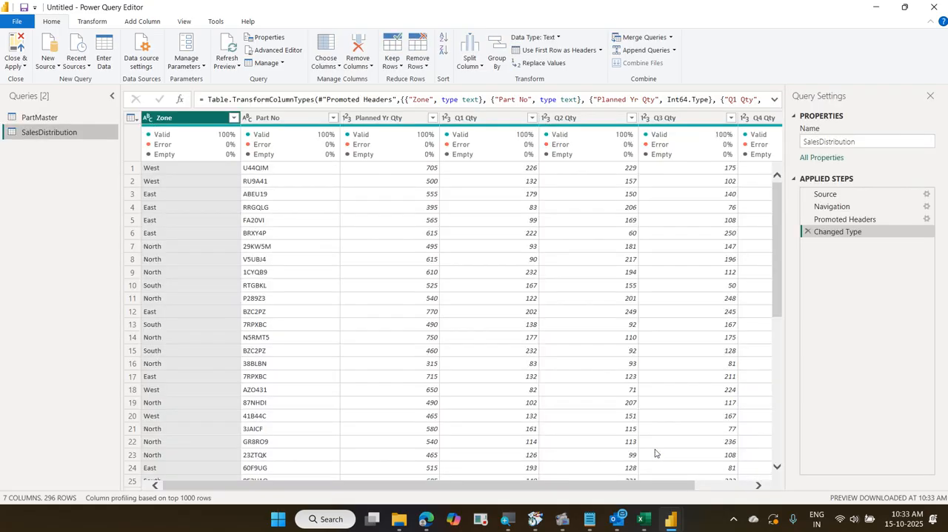
Compare the columns of the PartMaster and SalesDistribution queries, including those beyond the visible width
left_click(41, 117)
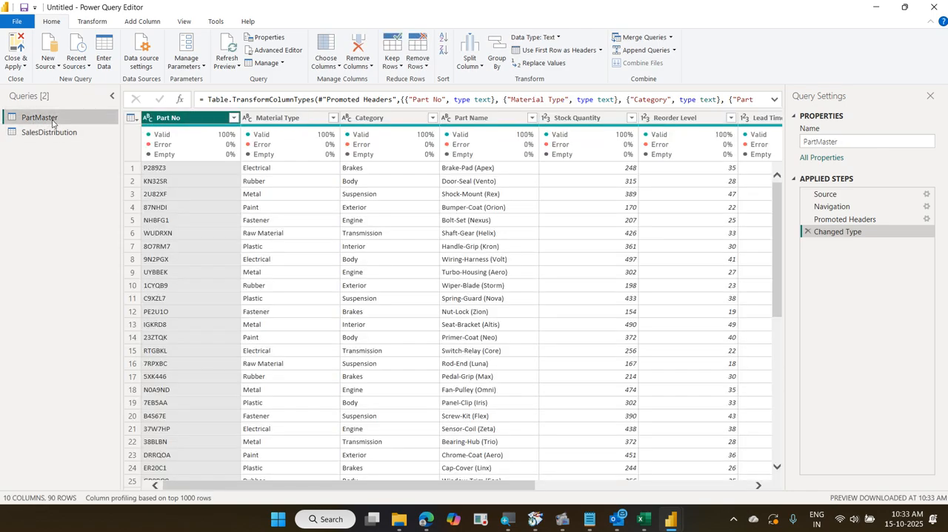
left_click_drag(477, 486, 351, 483)
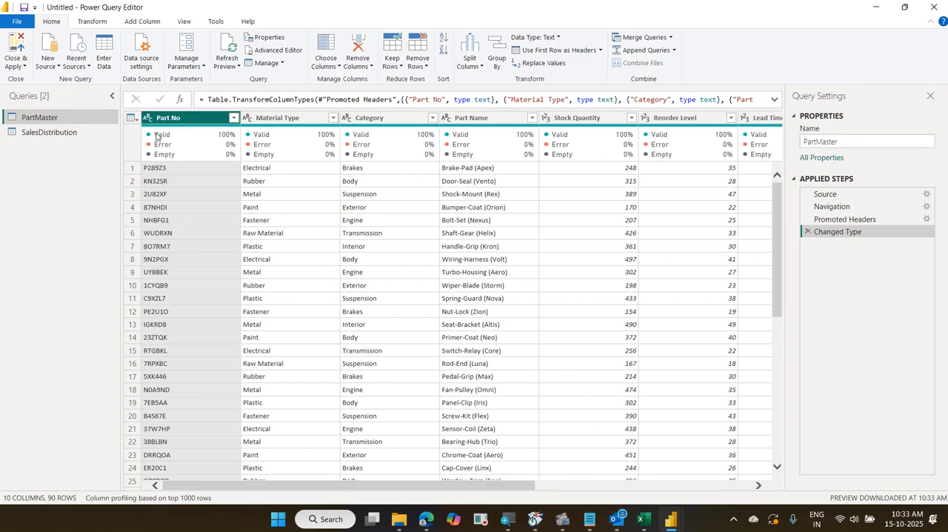
left_click(90, 137)
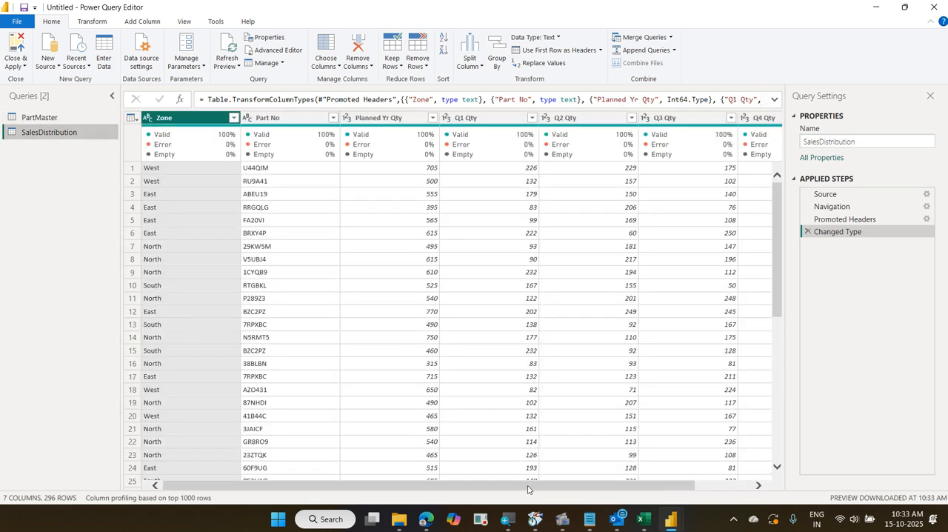
left_click_drag(532, 487, 297, 485)
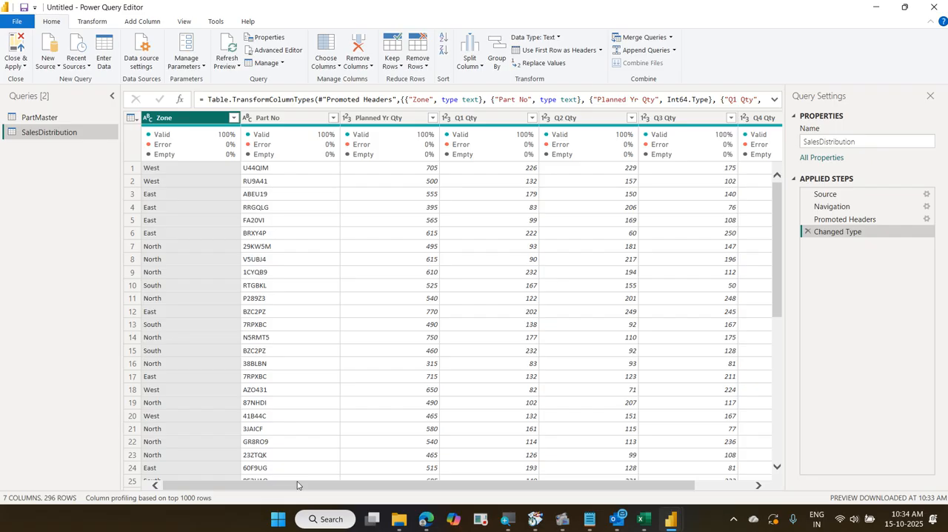
left_click(59, 119)
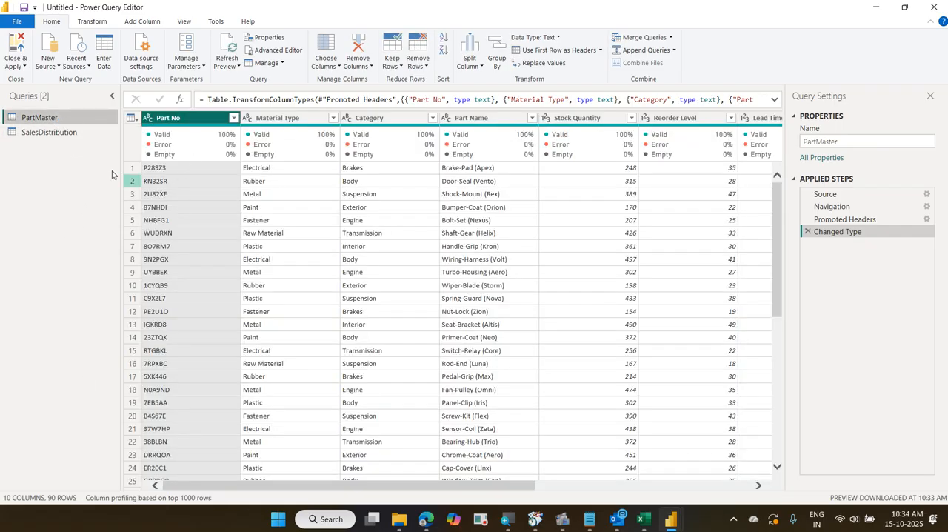
left_click(49, 132)
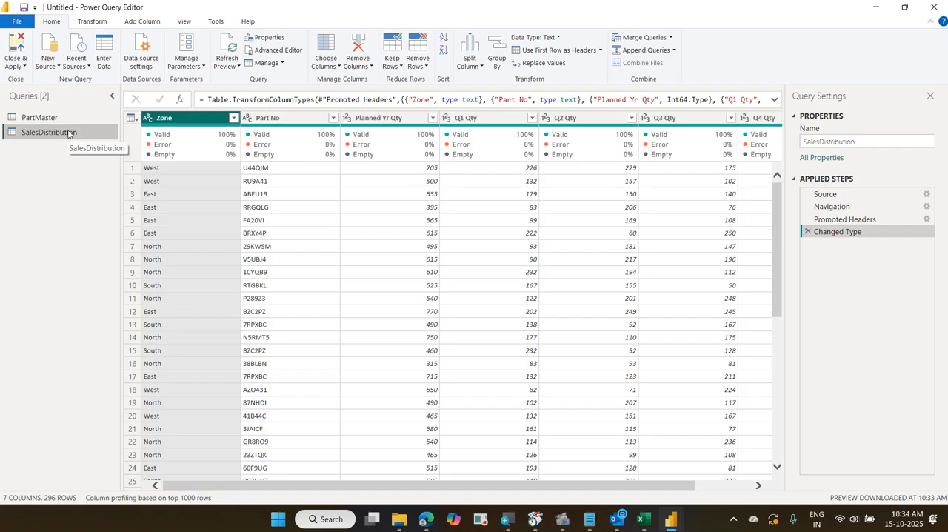
Switch to Excel and reopen the recent workbook 05 PartsSalesTracker
left_click(643, 518)
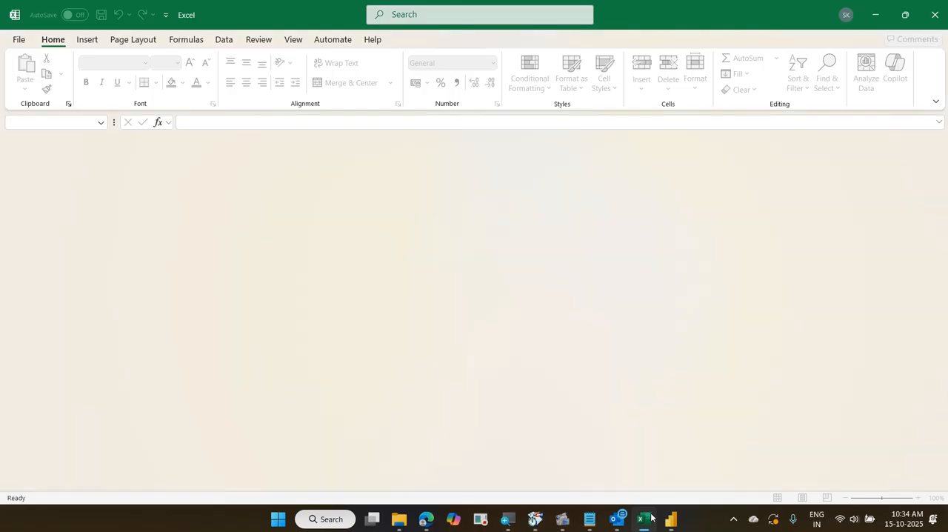
left_click(21, 40)
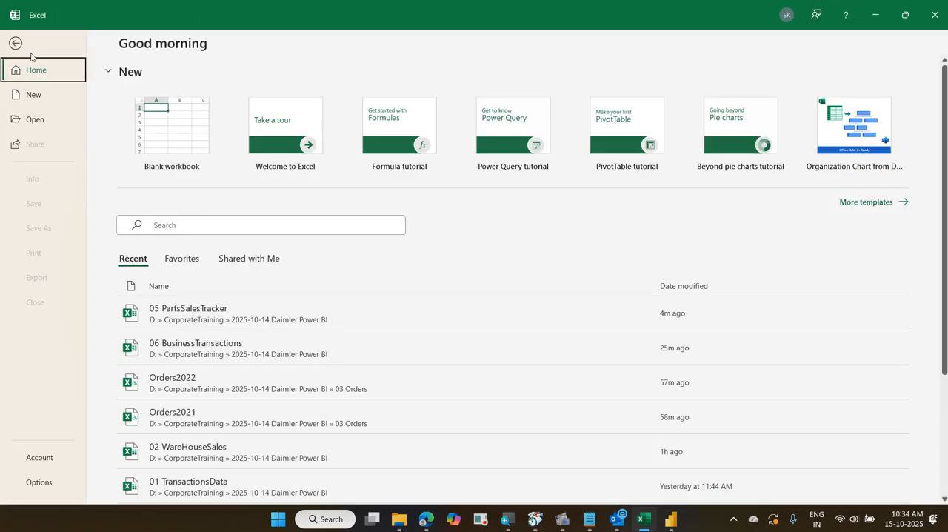
left_click(265, 311)
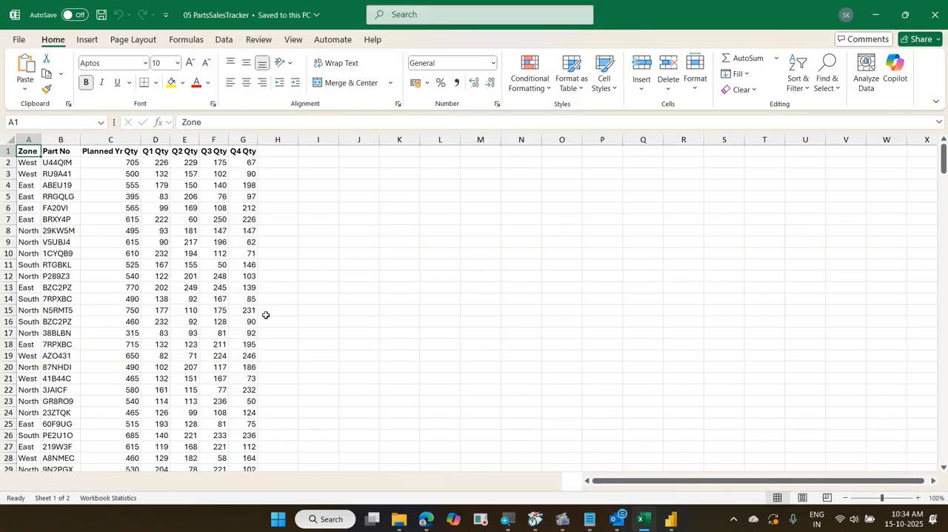
left_click(275, 162)
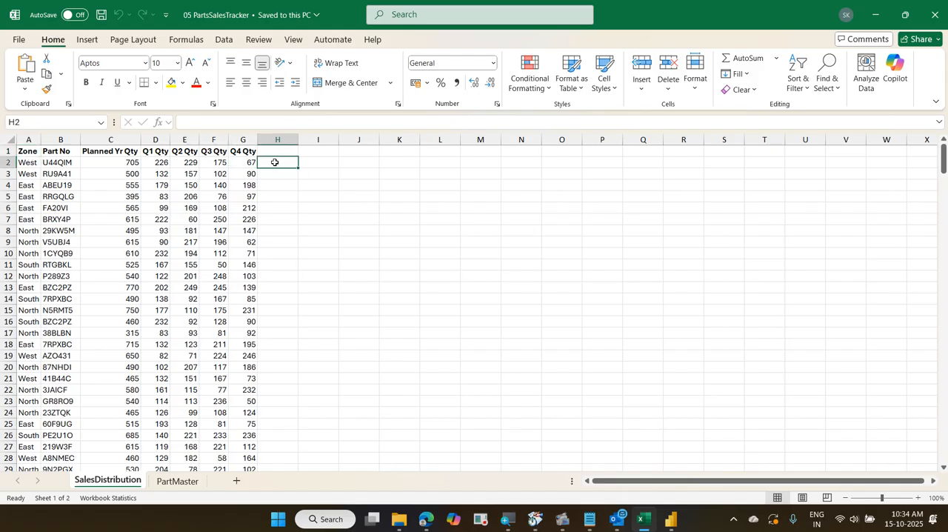
type("=v")
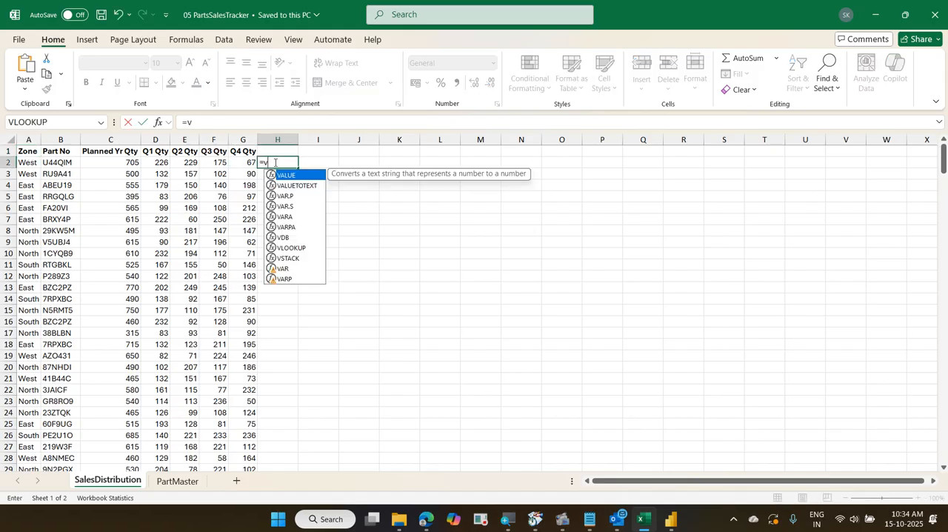
key("Escape")
key("Escape")
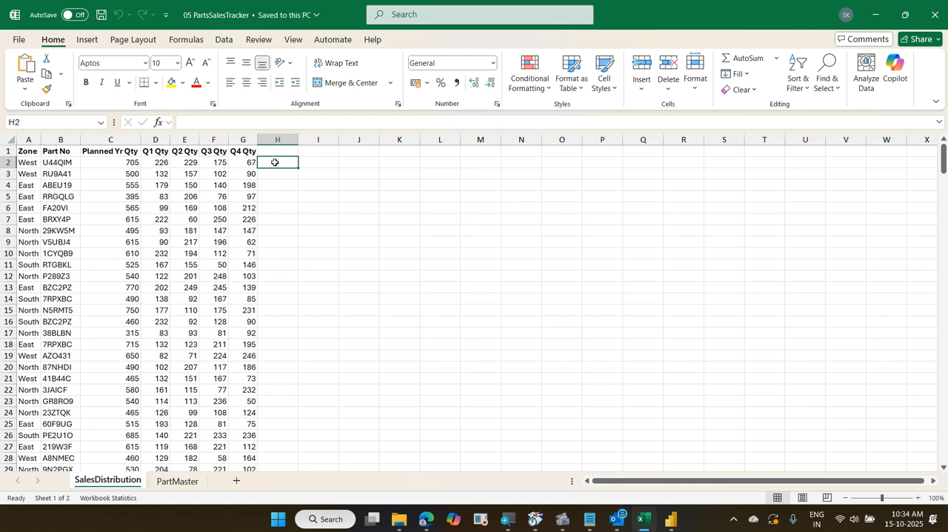
key("alt+F12")
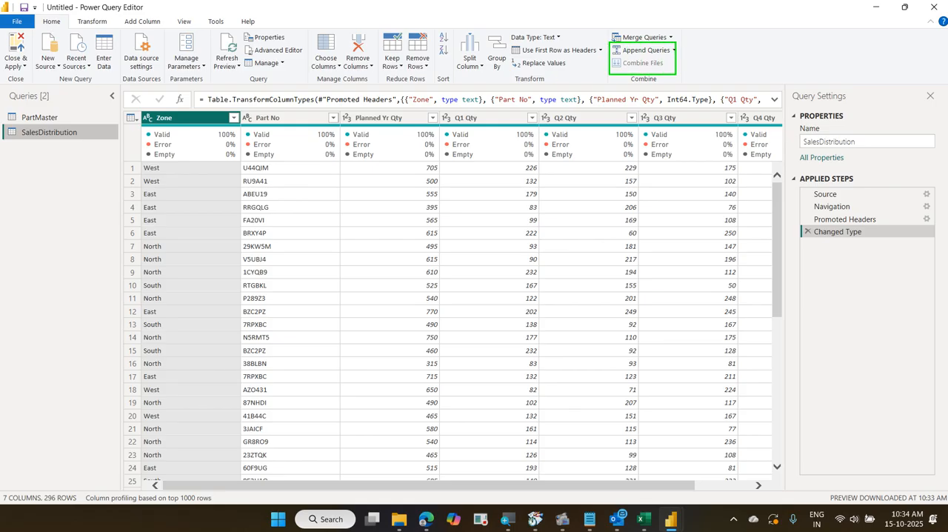
mouse_move(633, 24)
left_mouse_down()
mouse_move(640, 34)
mouse_move(667, 11)
left_mouse_up()
key("Escape")
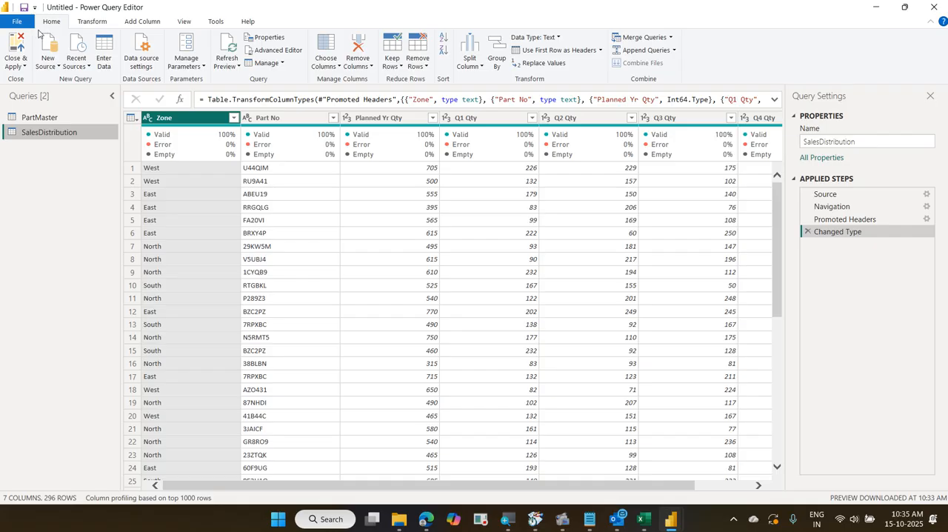
left_click(672, 38)
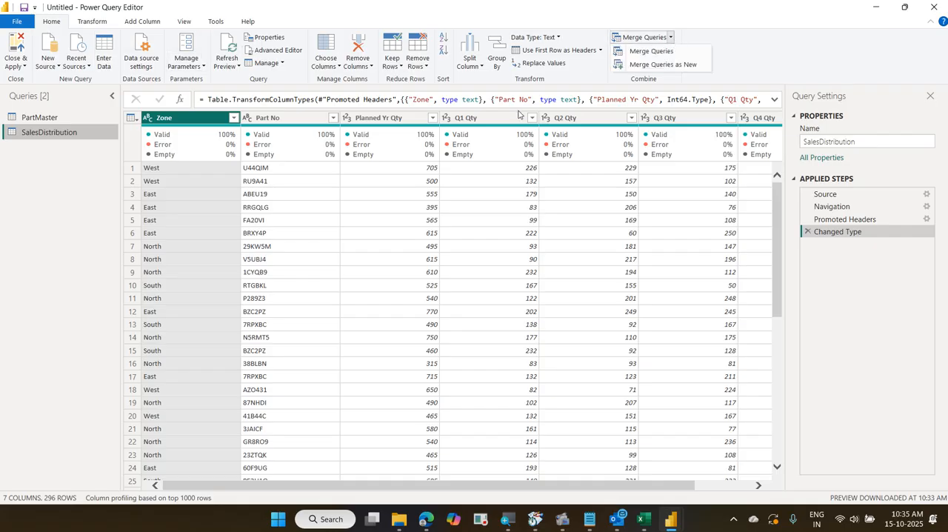
key("ctrl+2")
left_click_drag(609, 43, 692, 62)
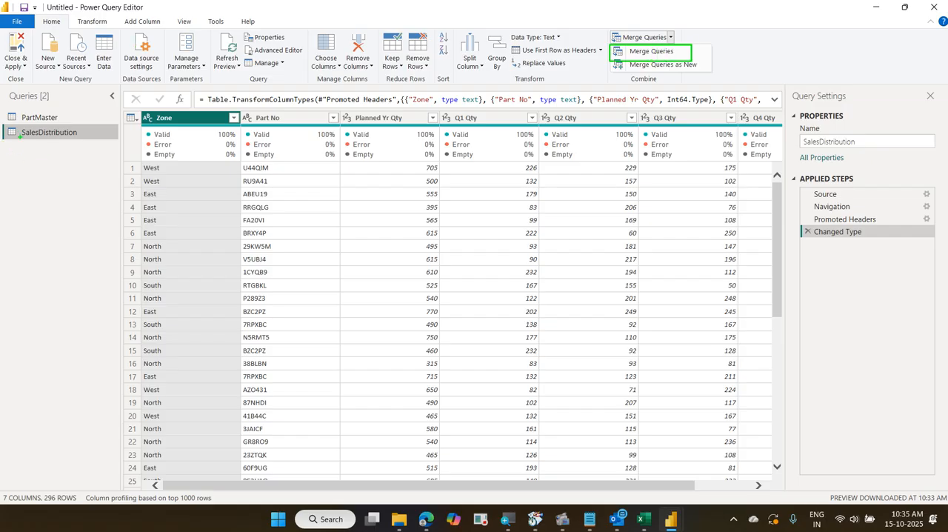
left_click_drag(3, 121, 108, 145)
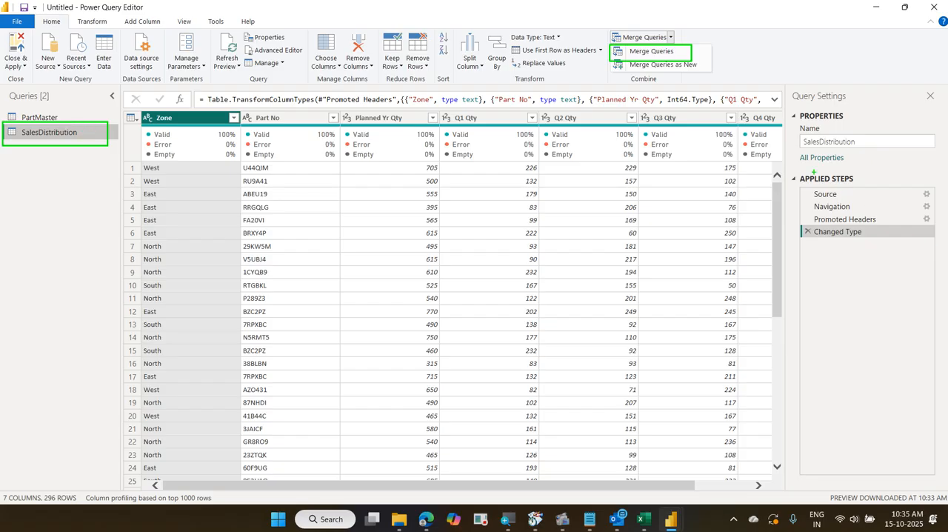
mouse_move(779, 109)
left_mouse_down()
mouse_move(829, 271)
mouse_move(876, 476)
left_mouse_up()
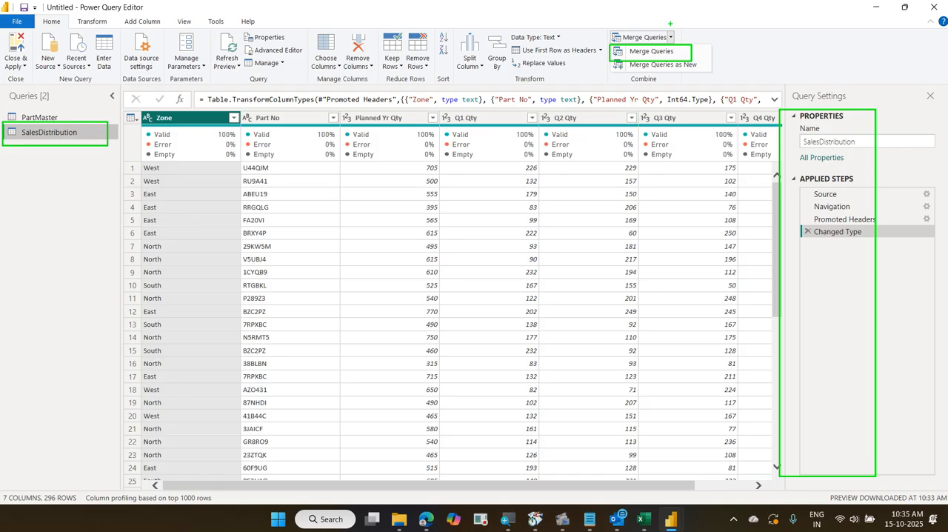
left_click_drag(702, 46, 728, 34)
left_click_drag(4, 152, 96, 176)
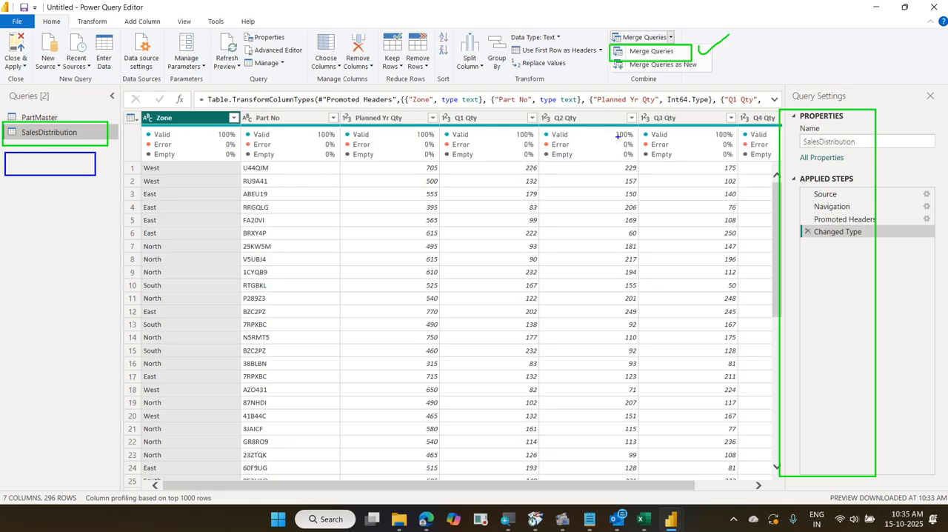
mouse_move(608, 58)
left_mouse_down()
mouse_move(708, 77)
mouse_move(724, 62)
left_mouse_up()
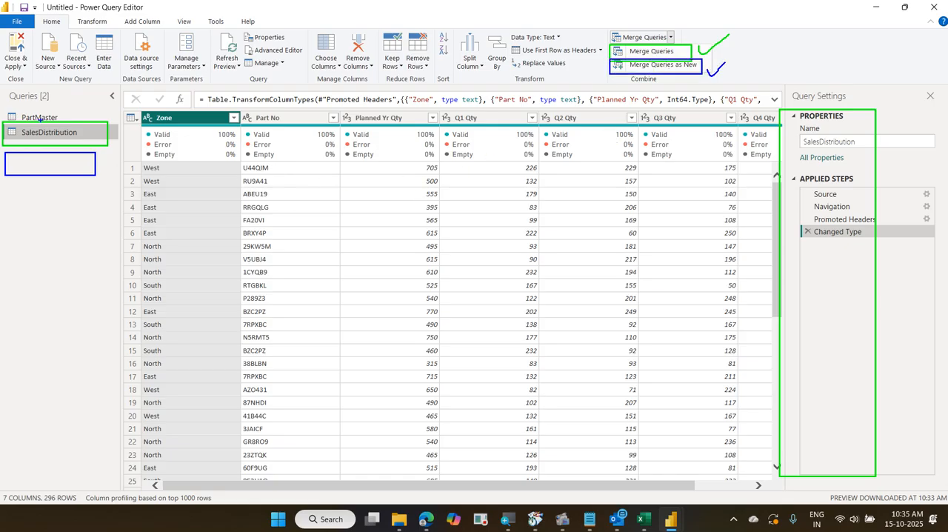
mouse_move(52, 122)
left_mouse_down()
mouse_move(80, 150)
mouse_move(81, 166)
left_mouse_up()
left_click_drag(307, 130, 324, 99)
left_click_drag(70, 115, 112, 62)
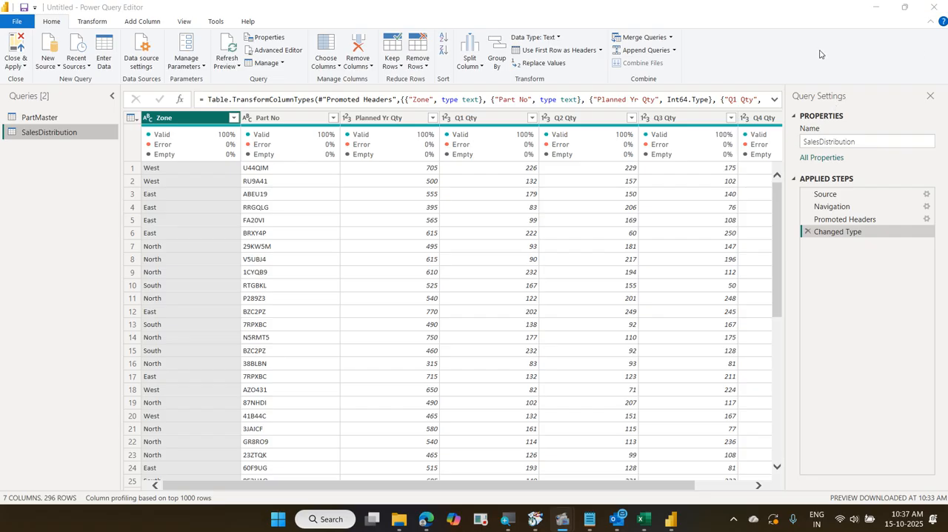
Start merging the SalesDistribution query within itself and choose PartMaster as the second table
left_click(669, 38)
left_click(675, 53)
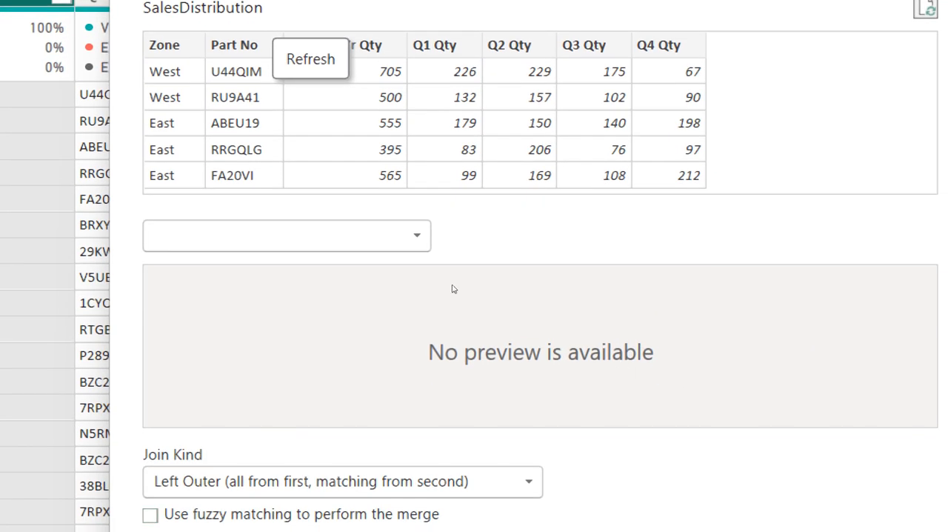
left_click(409, 249)
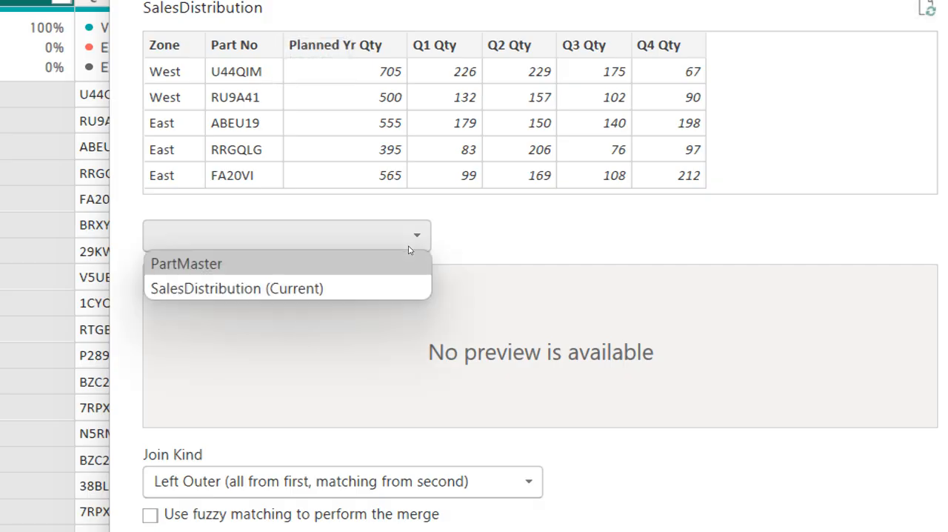
key("Return")
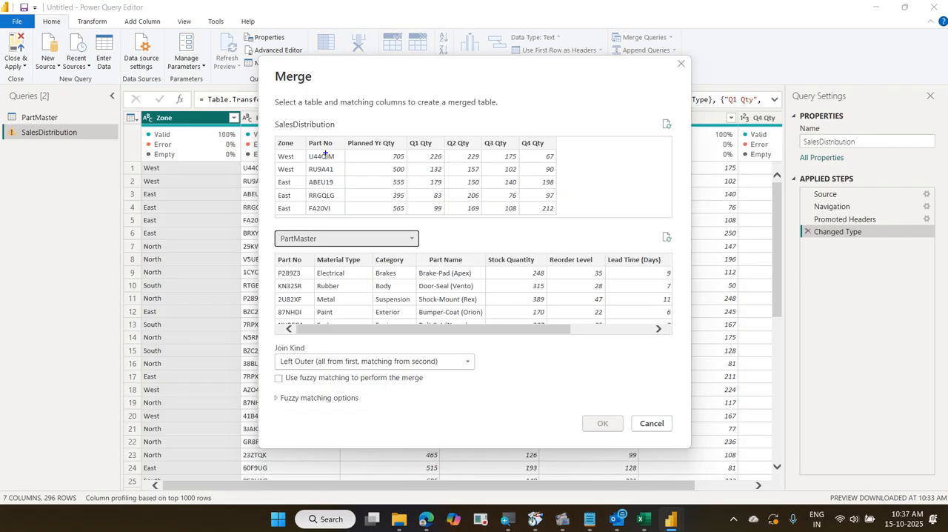
left_click_drag(277, 120, 561, 224)
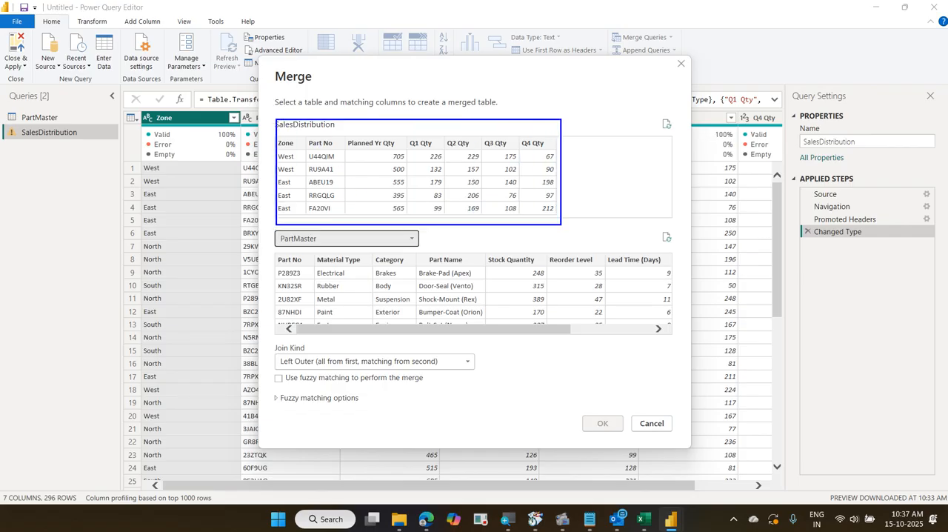
left_click_drag(274, 231, 535, 323)
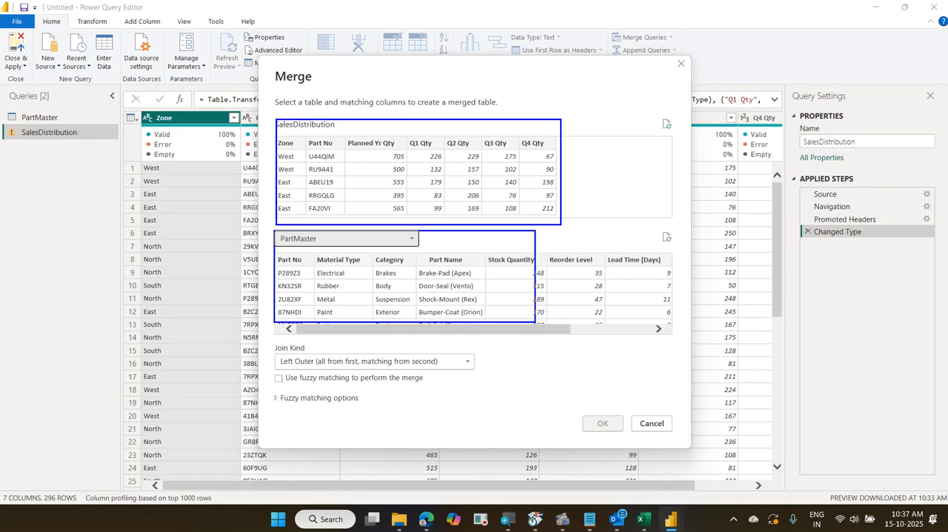
mouse_move(28, 138)
left_mouse_down()
mouse_move(43, 190)
mouse_move(188, 248)
left_mouse_up()
mouse_move(217, 140)
left_mouse_down()
mouse_move(232, 172)
mouse_move(302, 249)
left_mouse_up()
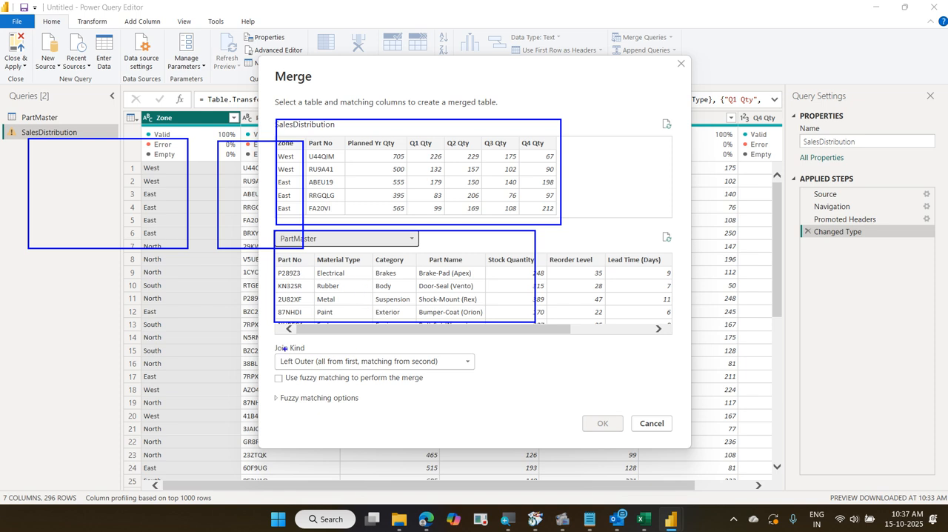
left_click_drag(83, 135, 102, 114)
left_click_drag(232, 167, 250, 151)
key("Escape")
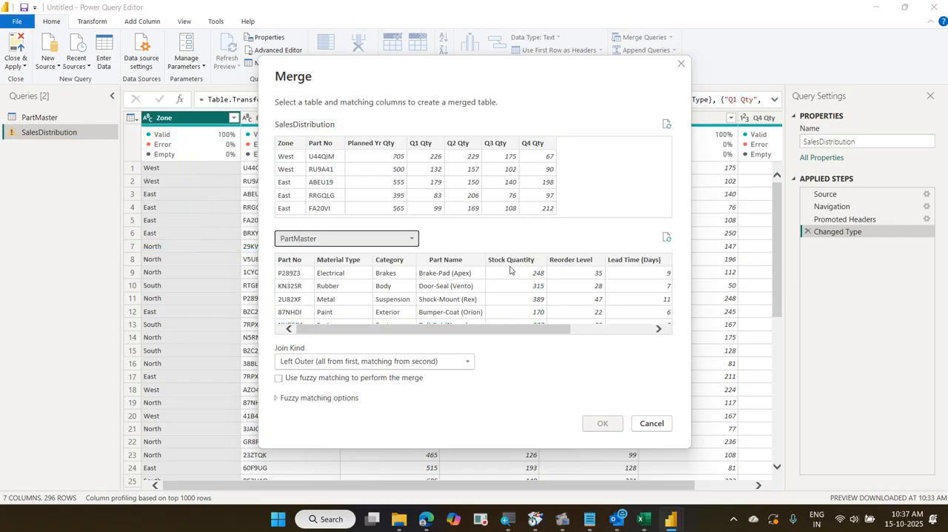
mouse_move(266, 120)
left_mouse_down()
mouse_move(397, 203)
mouse_move(573, 222)
left_mouse_up()
left_click_drag(263, 260, 628, 316)
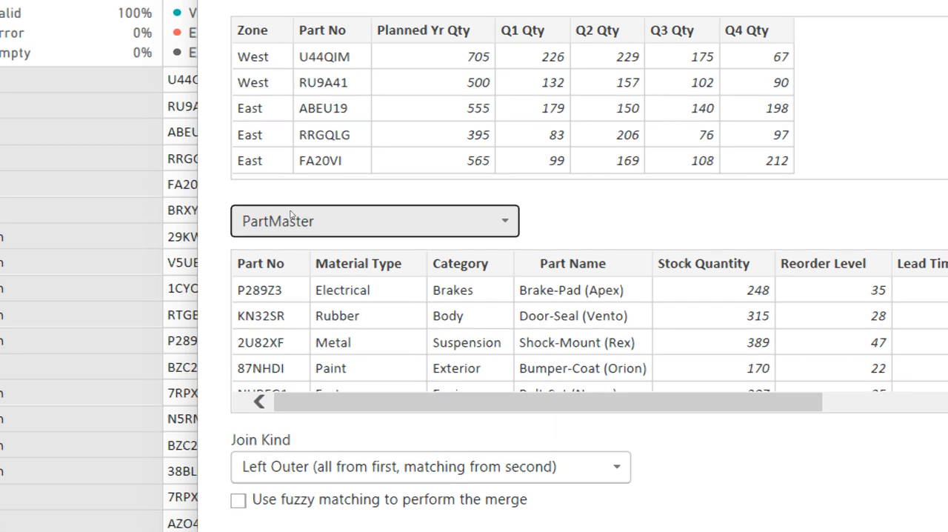
Match the SalesDistribution and PartMaster tables on their Part No columns for the merge
left_click(330, 158)
left_click(288, 266)
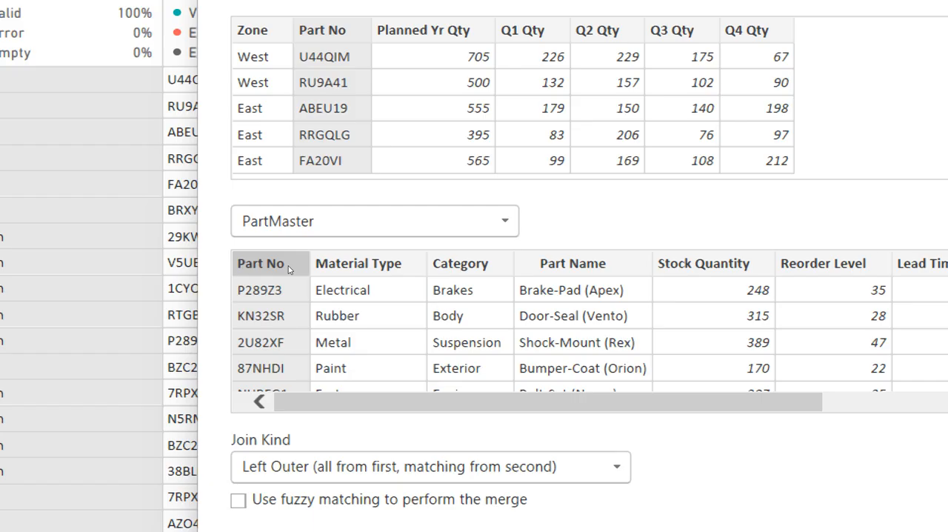
left_click(337, 145)
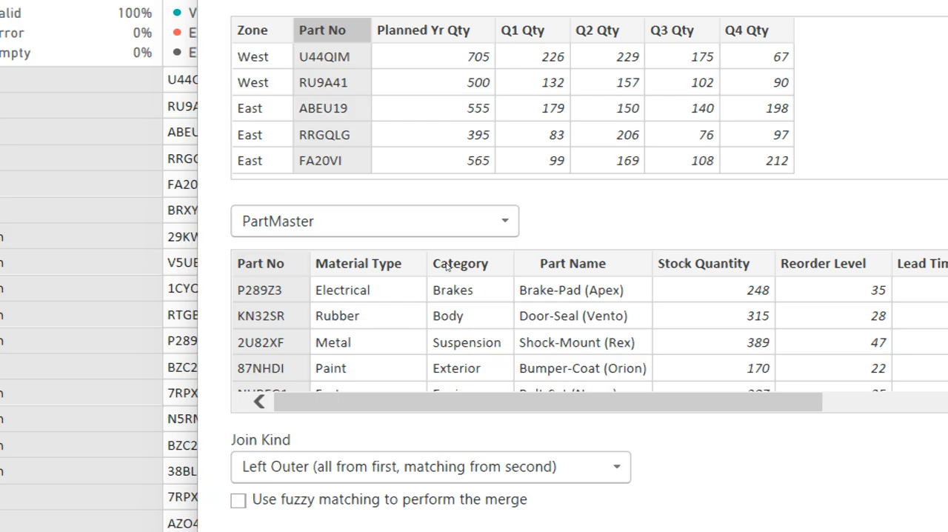
left_click(572, 263)
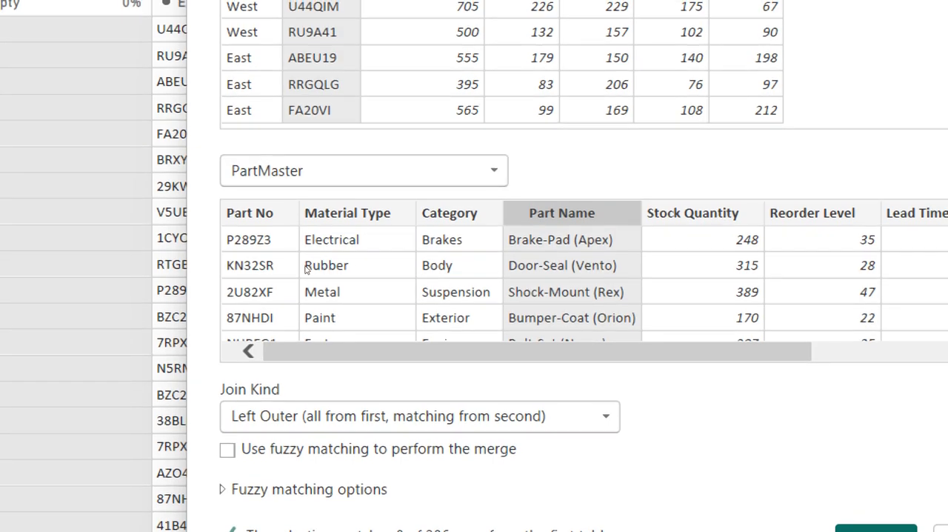
left_click(274, 265)
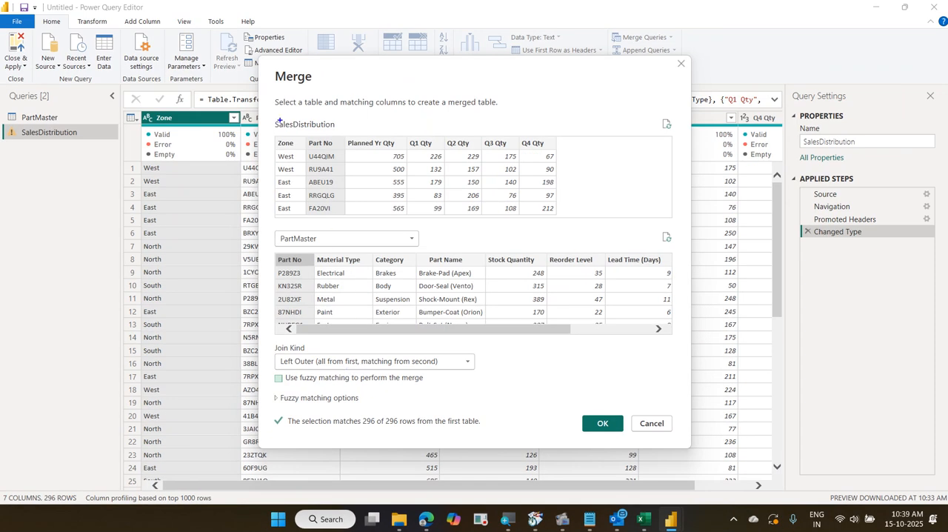
left_click_drag(279, 120, 388, 211)
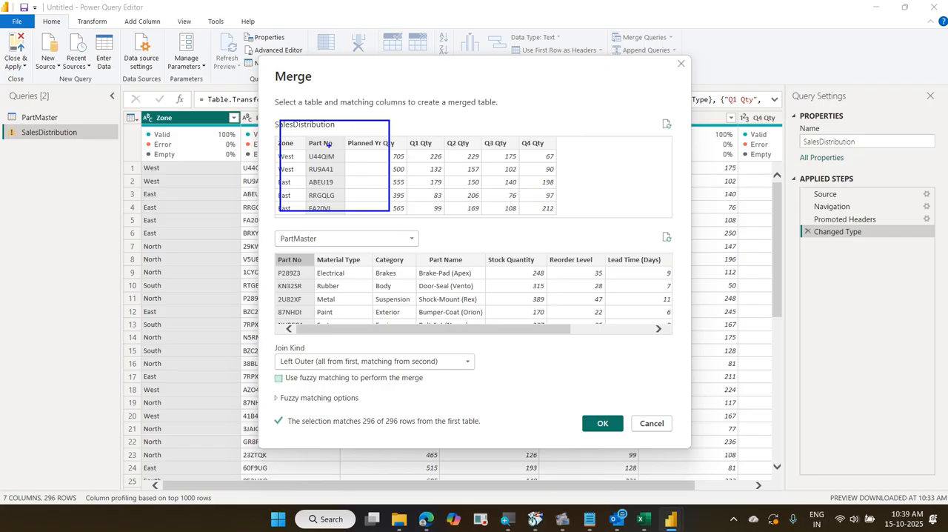
mouse_move(328, 145)
left_mouse_down()
mouse_move(520, 125)
mouse_move(566, 138)
mouse_move(567, 185)
left_mouse_up()
left_click_drag(590, 152, 626, 206)
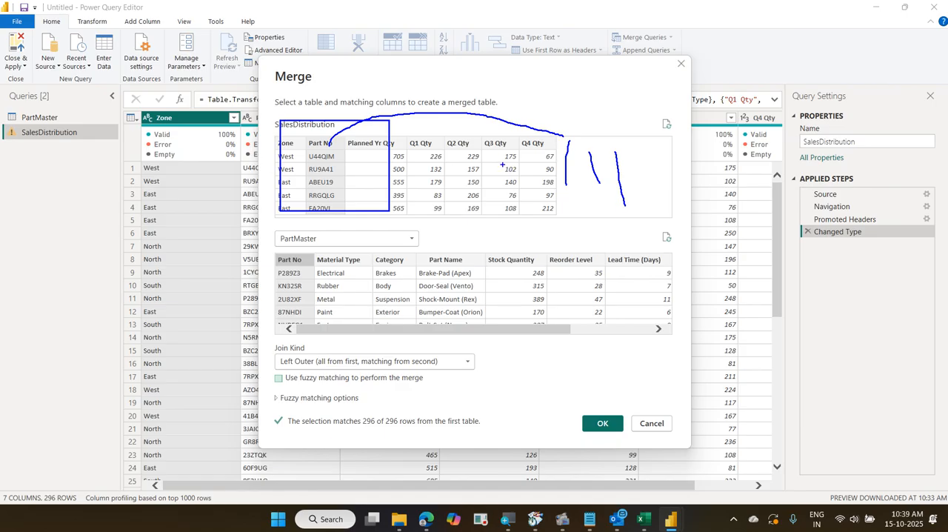
left_click_drag(457, 357, 513, 309)
key("Escape")
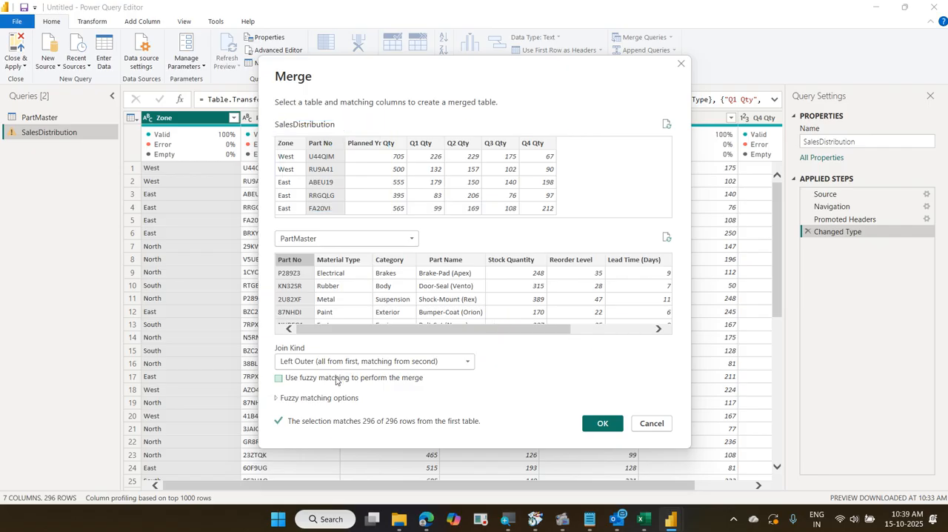
Choose Left Outer (all from first, matching from second) as the join kind and apply the merge
left_click(429, 362)
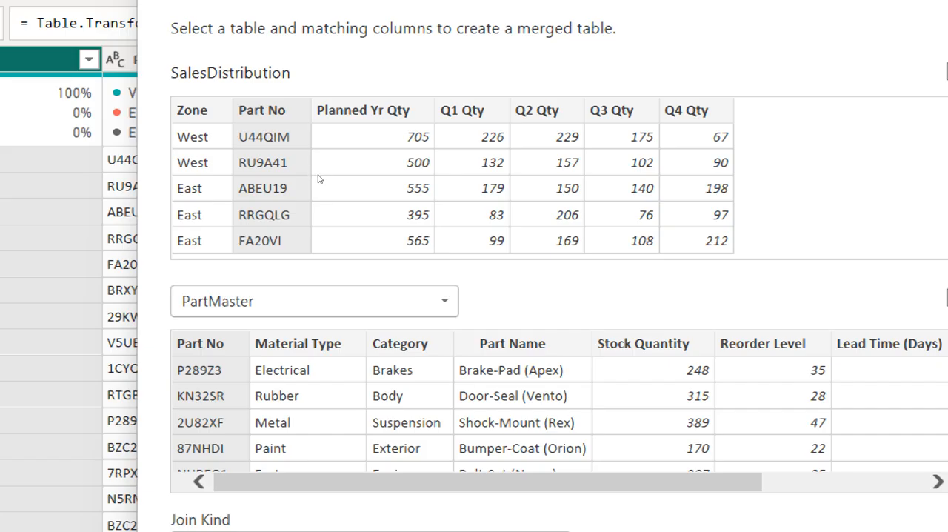
left_click(318, 277)
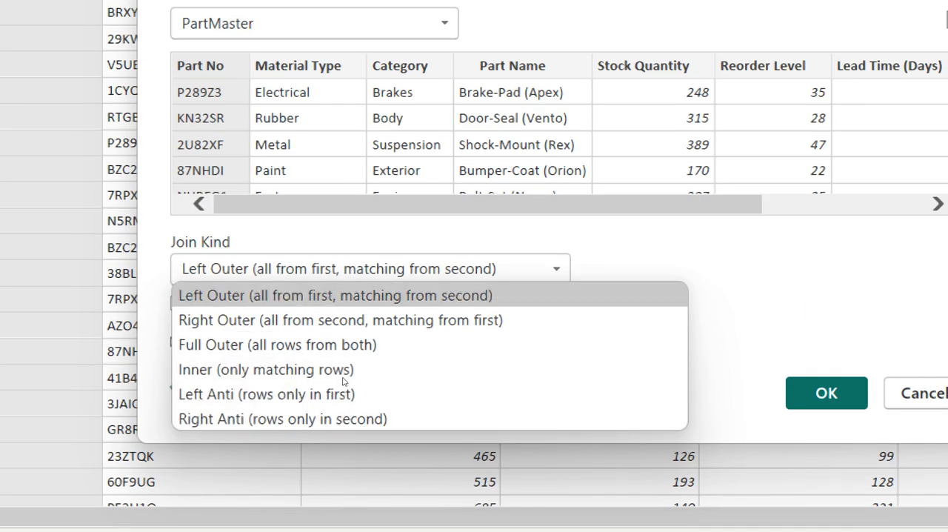
left_click(344, 295)
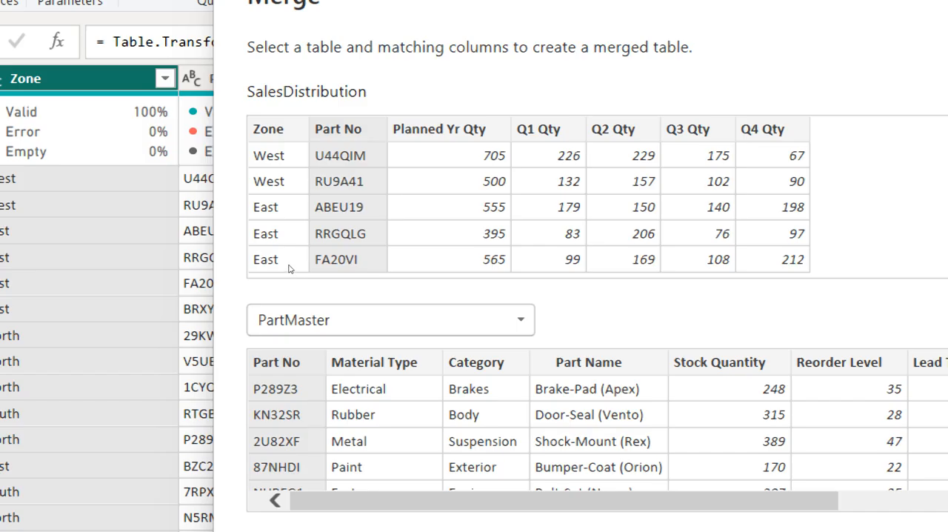
scroll(378, 348, "down", 3)
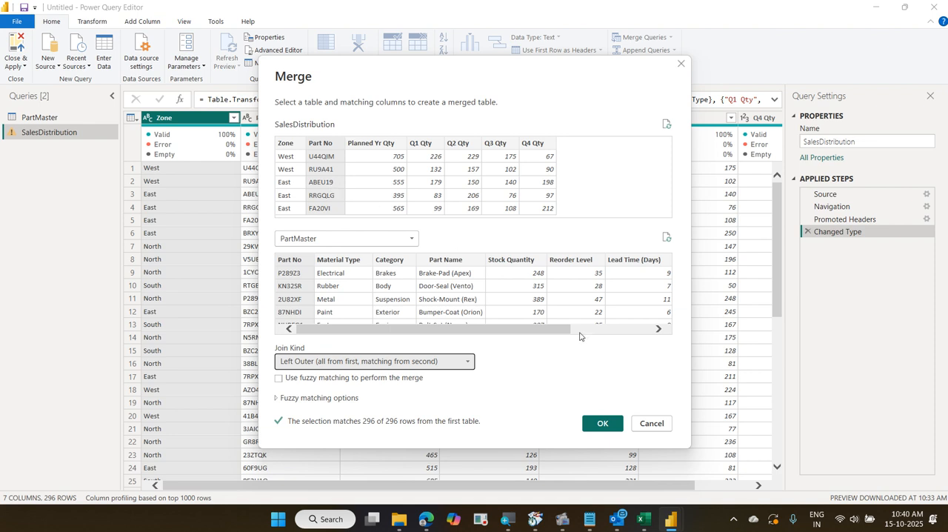
left_click(604, 422)
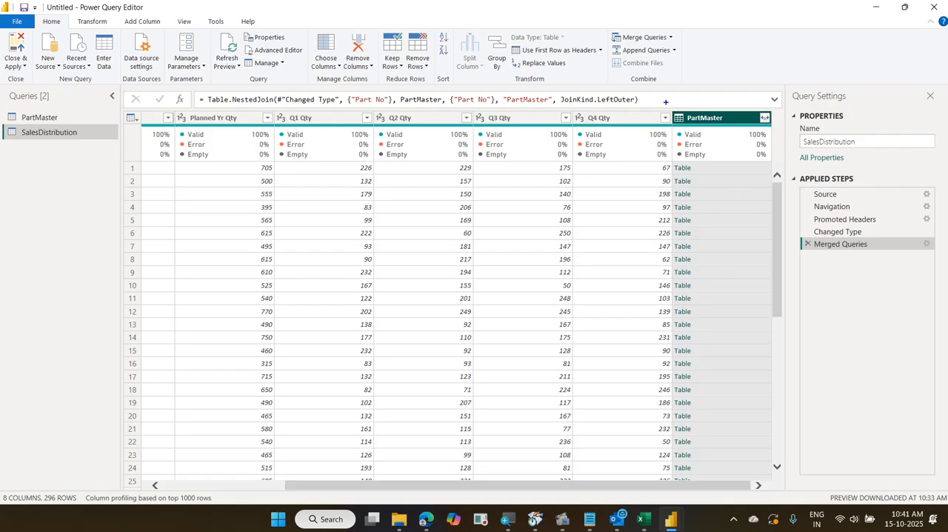
mouse_move(673, 108)
left_mouse_down()
mouse_move(757, 334)
mouse_move(759, 484)
left_mouse_up()
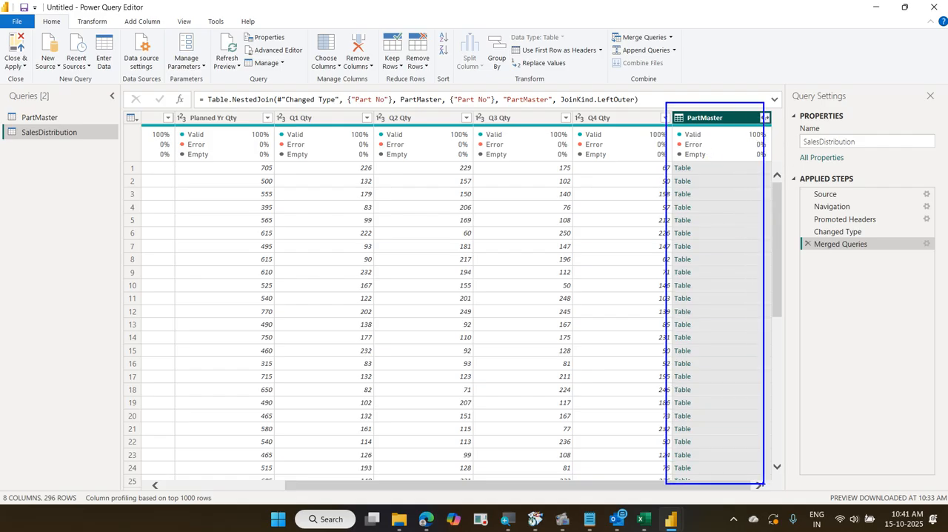
mouse_move(680, 127)
left_mouse_down()
mouse_move(717, 130)
mouse_move(689, 90)
mouse_move(670, 127)
left_mouse_up()
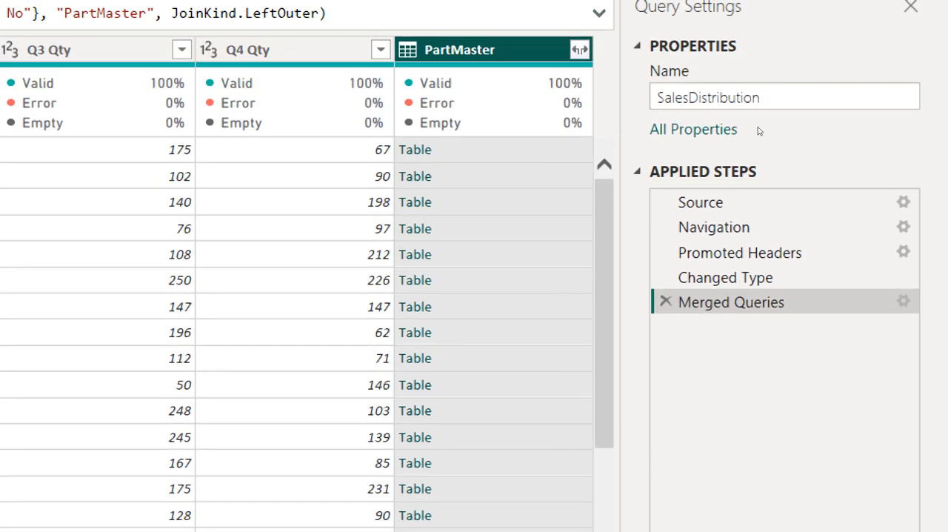
Expand the merged PartMaster column with only Part Name, UOM and Rate, using the original column name as prefix
left_click(580, 49)
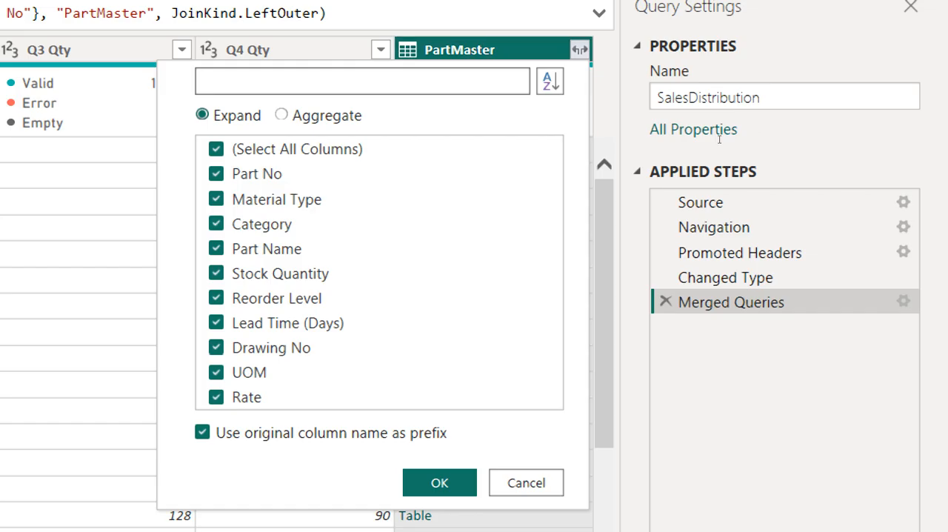
left_click(216, 149)
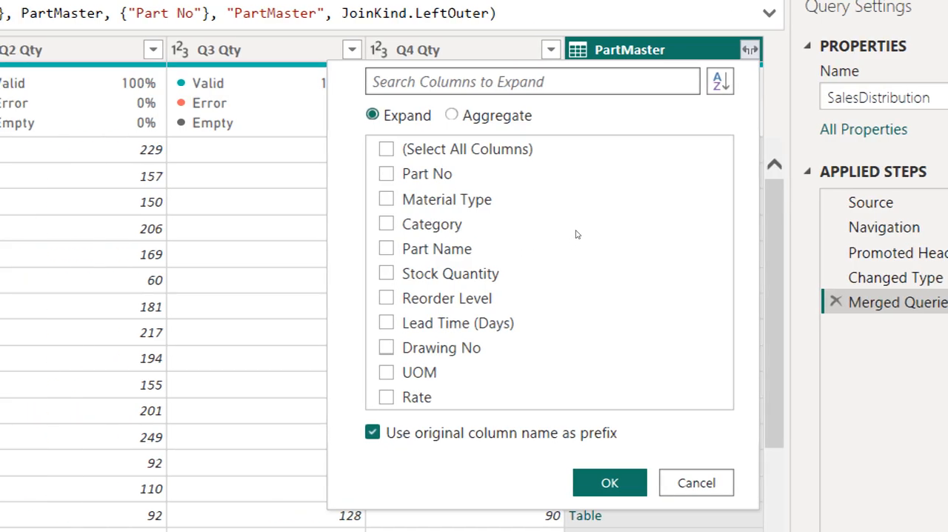
left_click(590, 256)
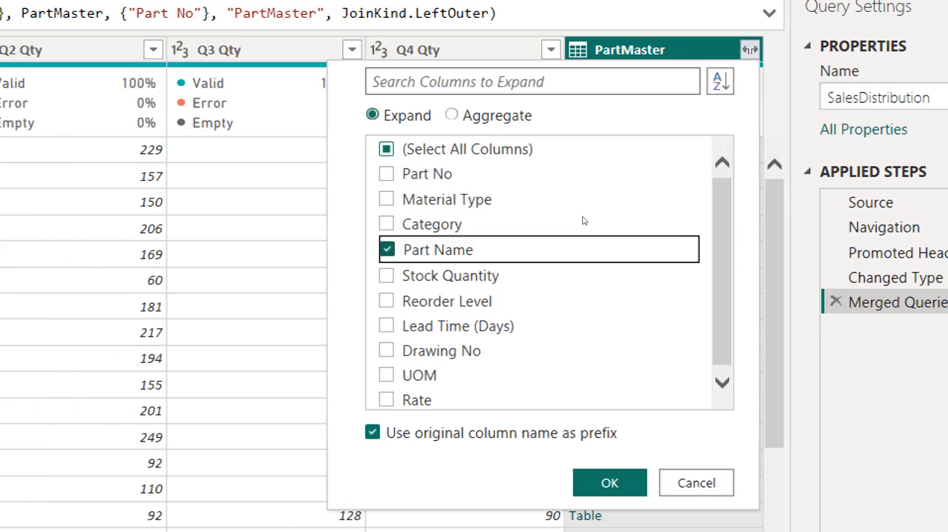
key("Down")
key("Down")
key("space")
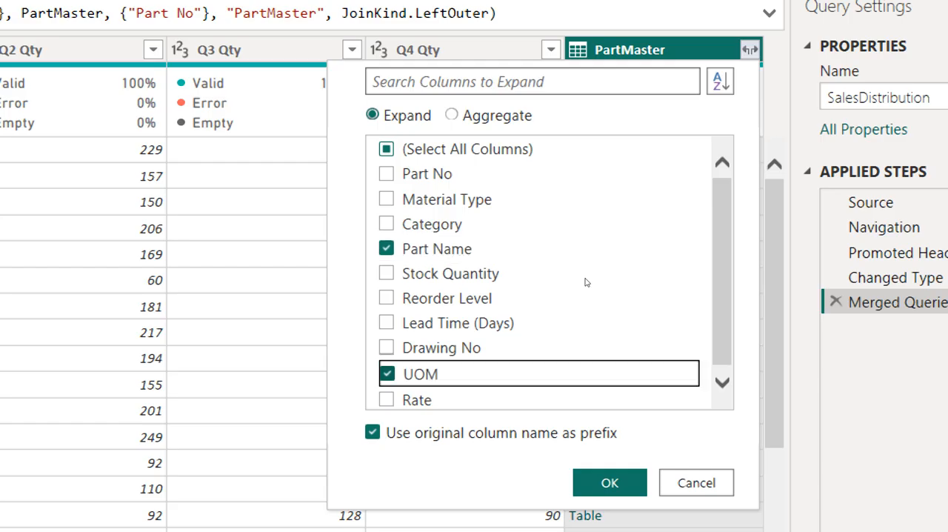
key("Down")
key("space")
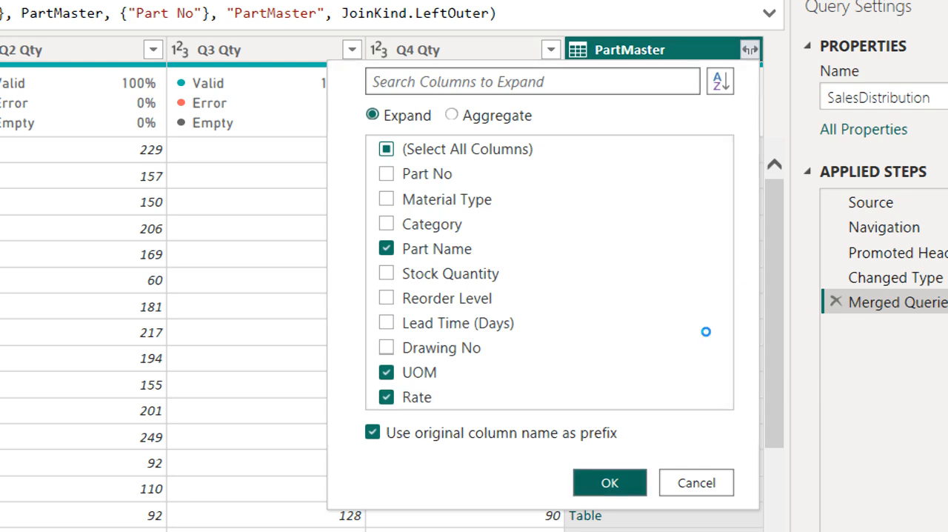
key("Return")
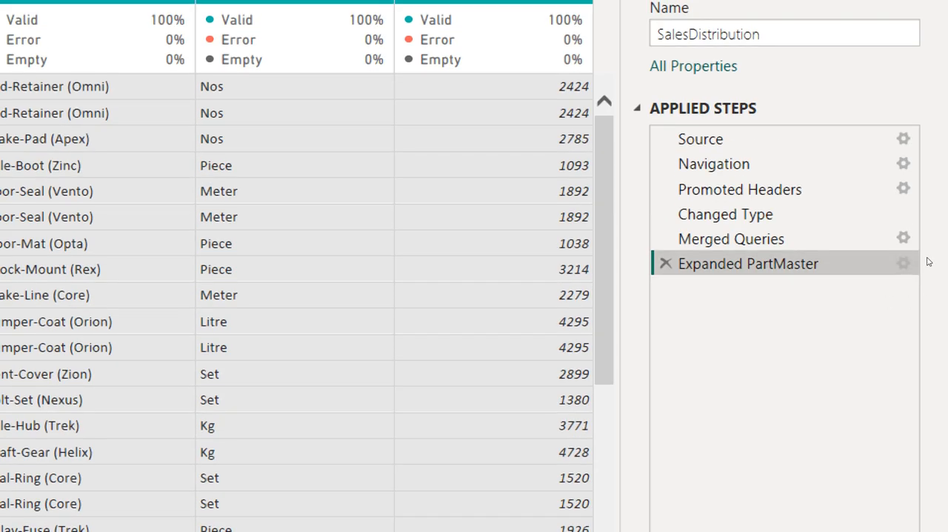
Edit the Expanded PartMaster step to clear the default column name prefix
left_click(904, 263)
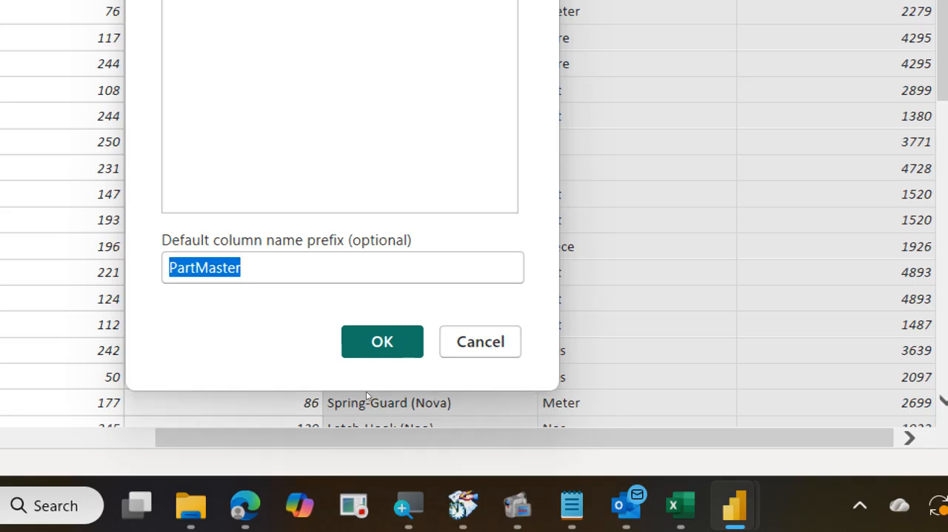
key("BackSpace")
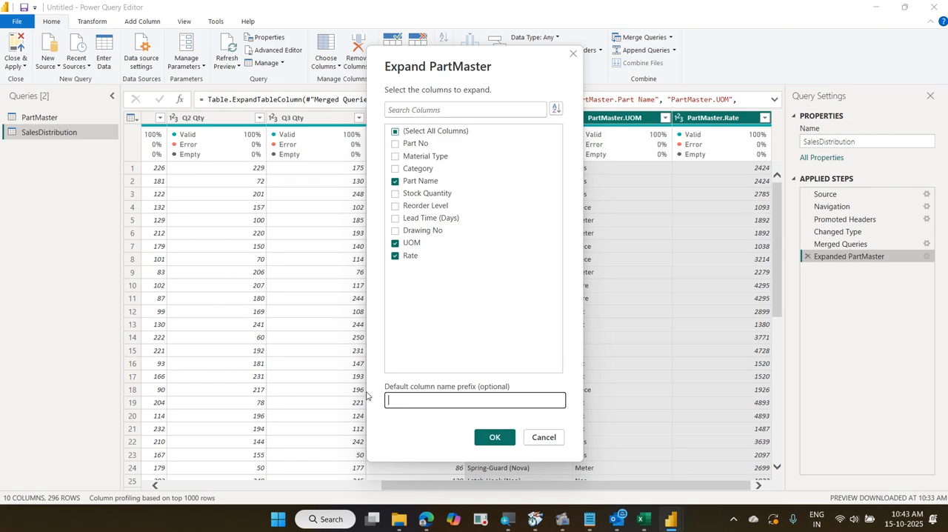
left_click(496, 437)
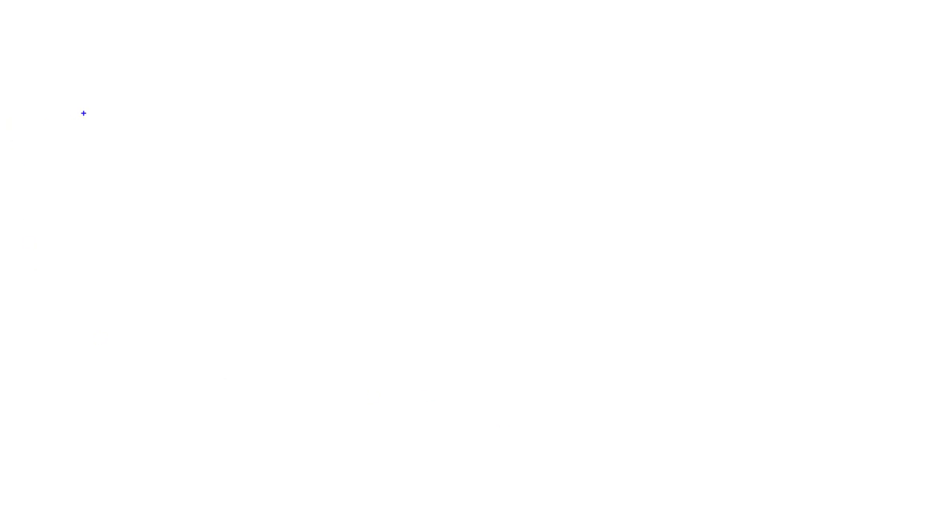
Write the note "Data identical, multiple sheets, combine - App" on the blank whiteboard screen
left_click(121, 103)
type("Data ")
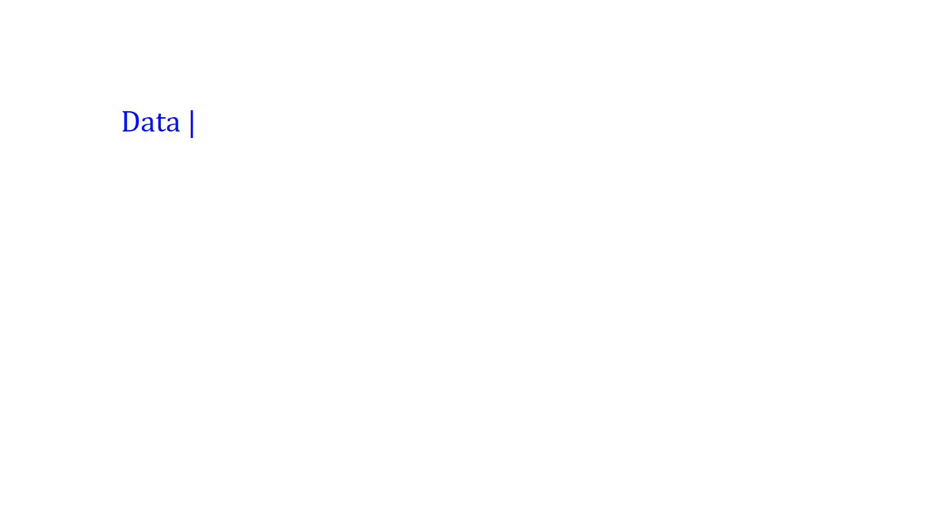
type("identic")
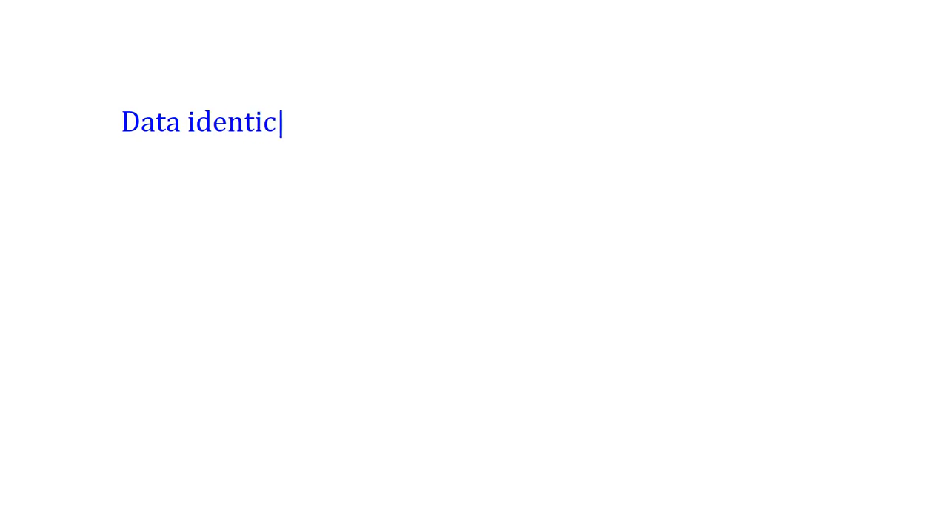
type("al, multi")
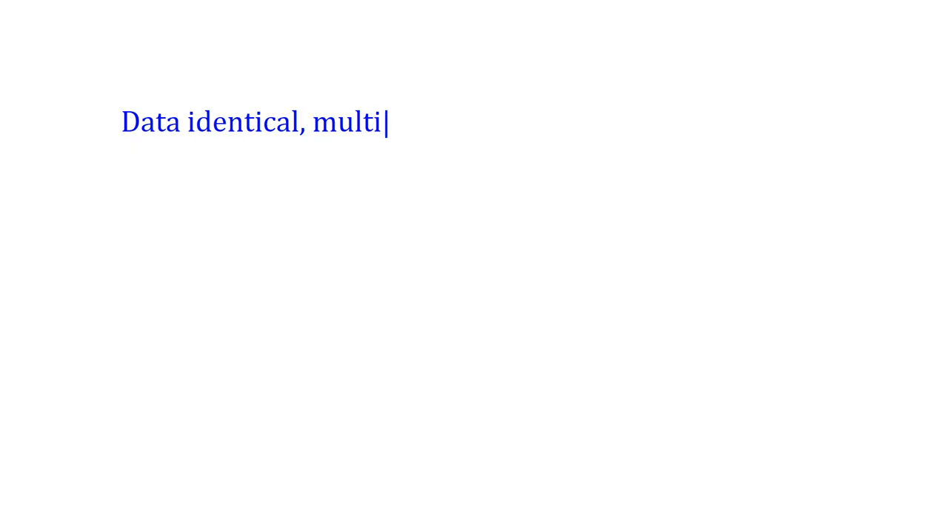
type("ple shee")
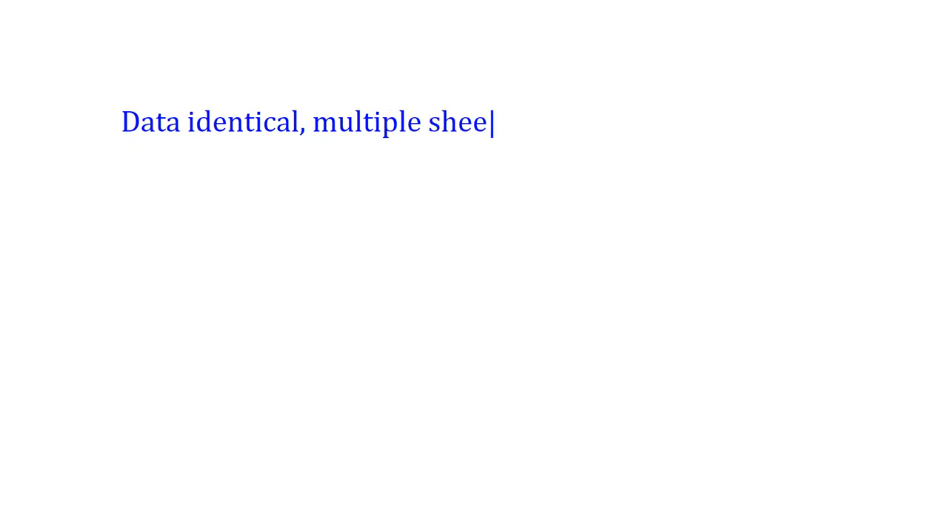
type("ts, combine")
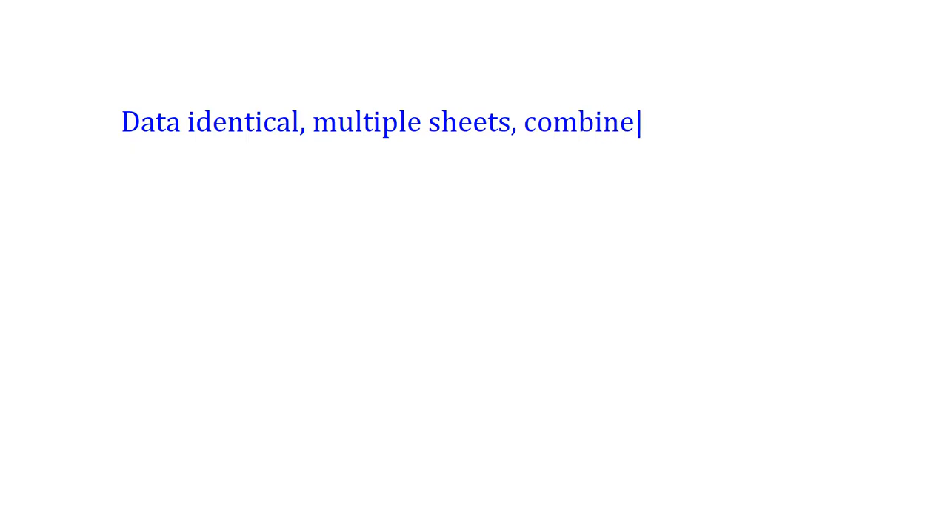
type(" - App")
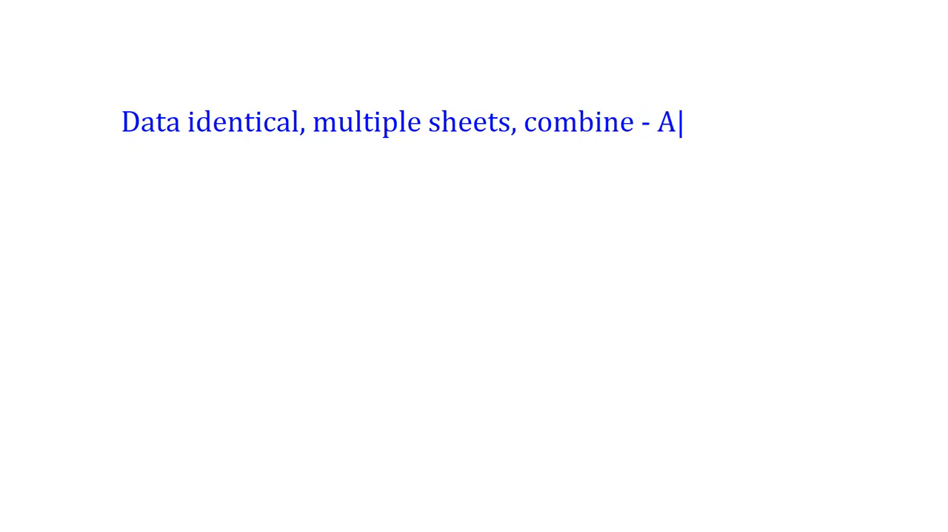
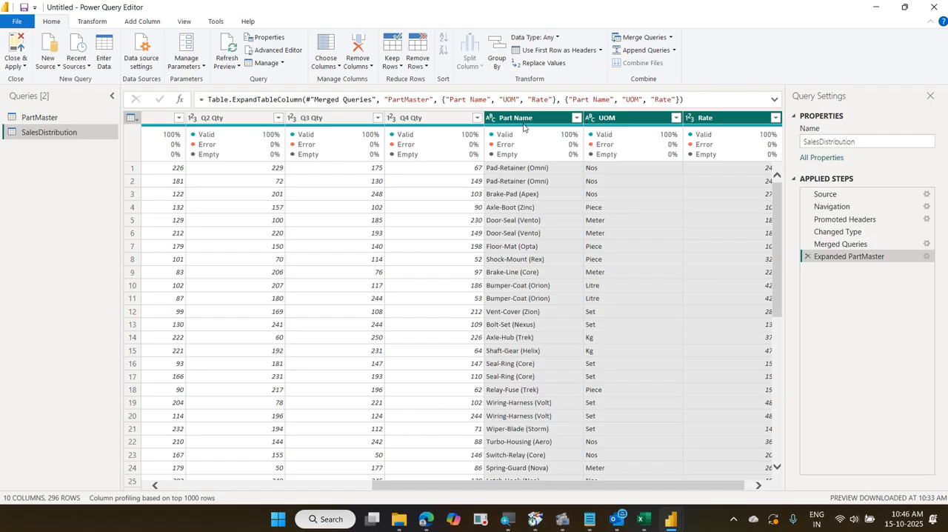
left_click(525, 123)
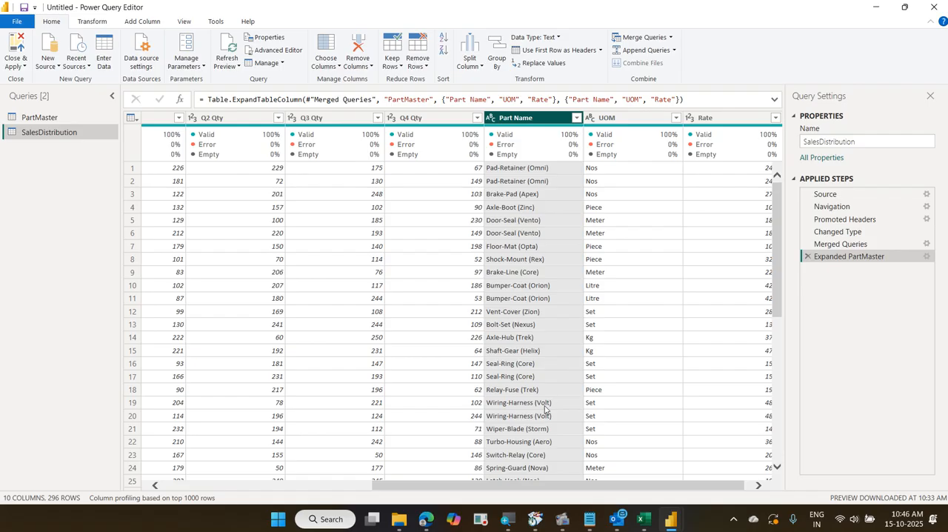
left_click_drag(528, 486, 421, 486)
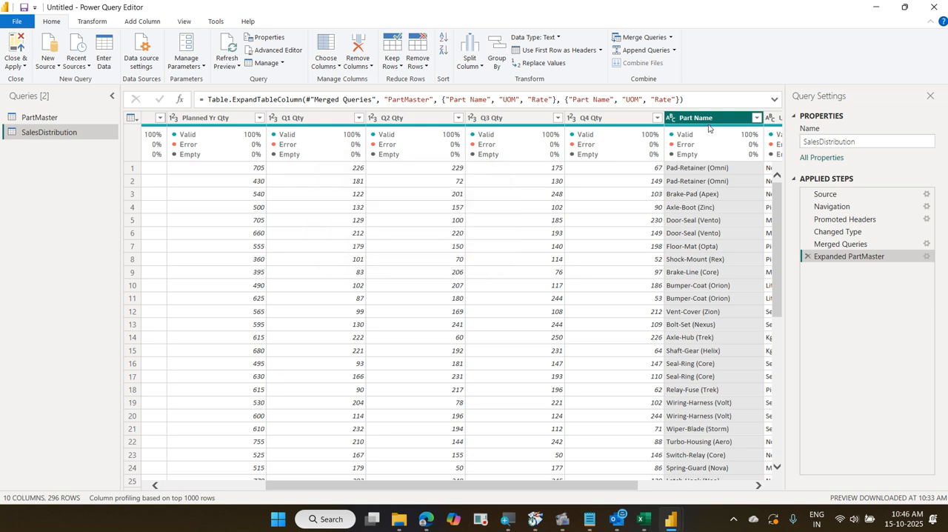
right_click(704, 123)
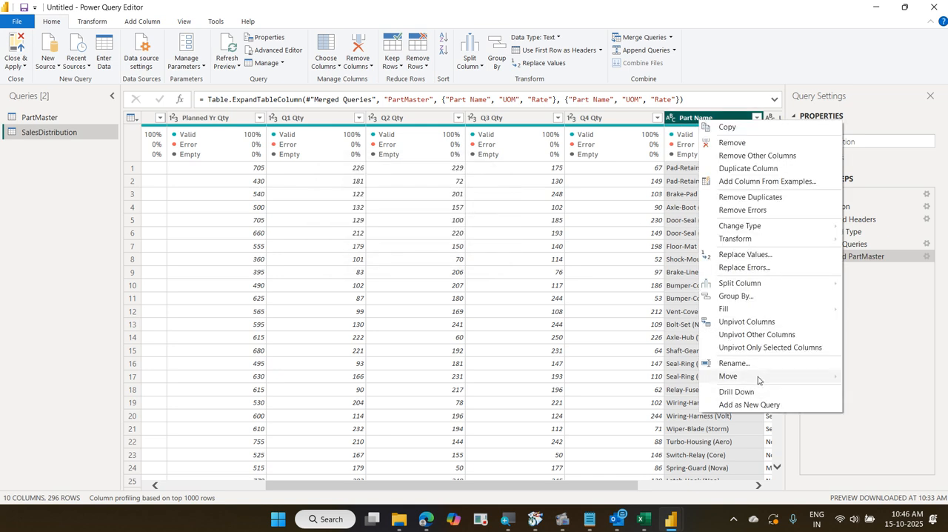
mouse_move(757, 378)
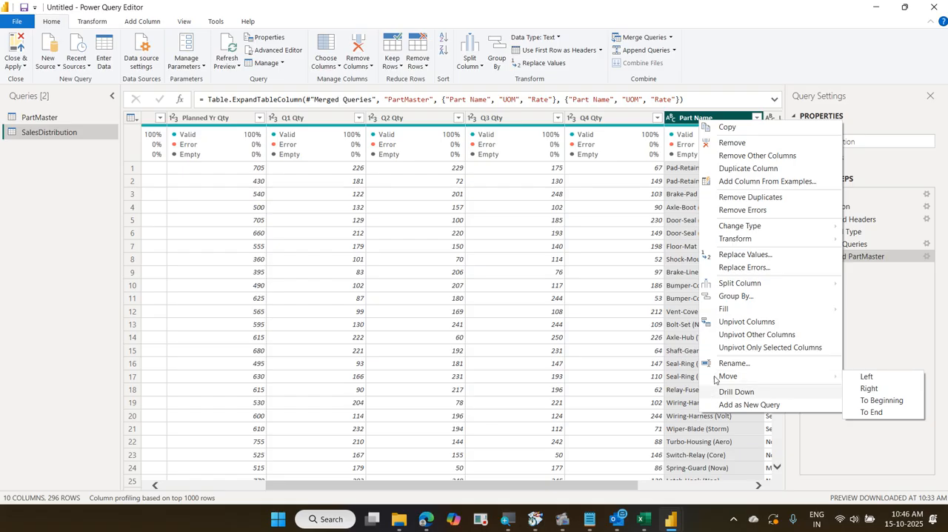
left_click(737, 66)
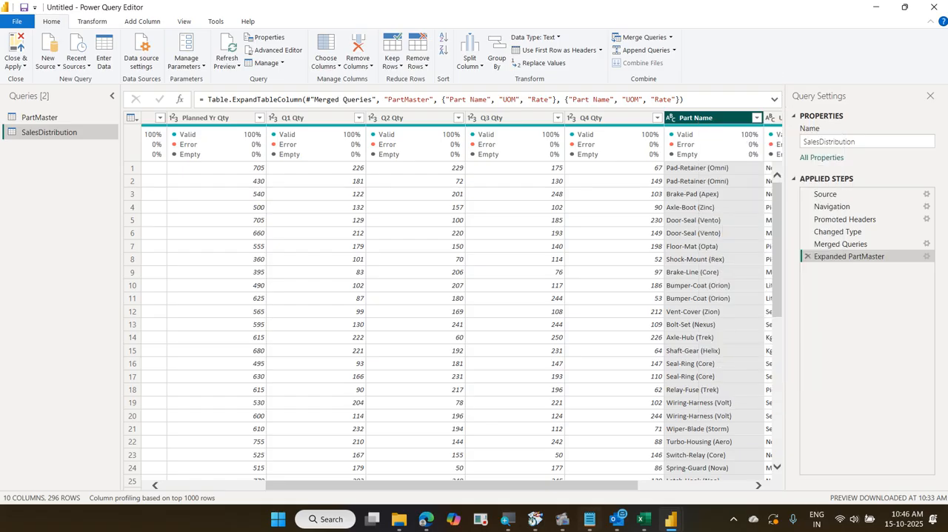
Move the Part Name column directly after Part No, before Planned Yr Qty
left_click_drag(461, 489, 433, 490)
left_click_drag(744, 118, 246, 135)
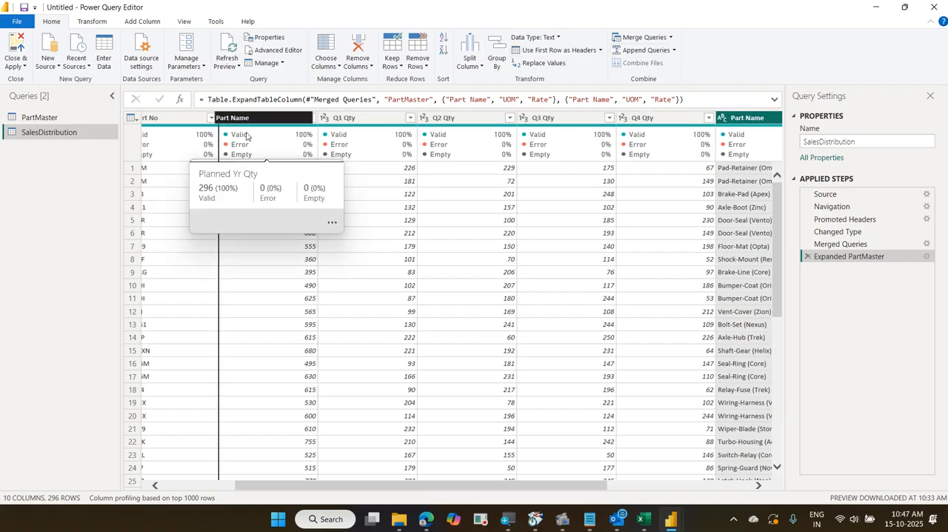
left_click_drag(371, 486, 326, 489)
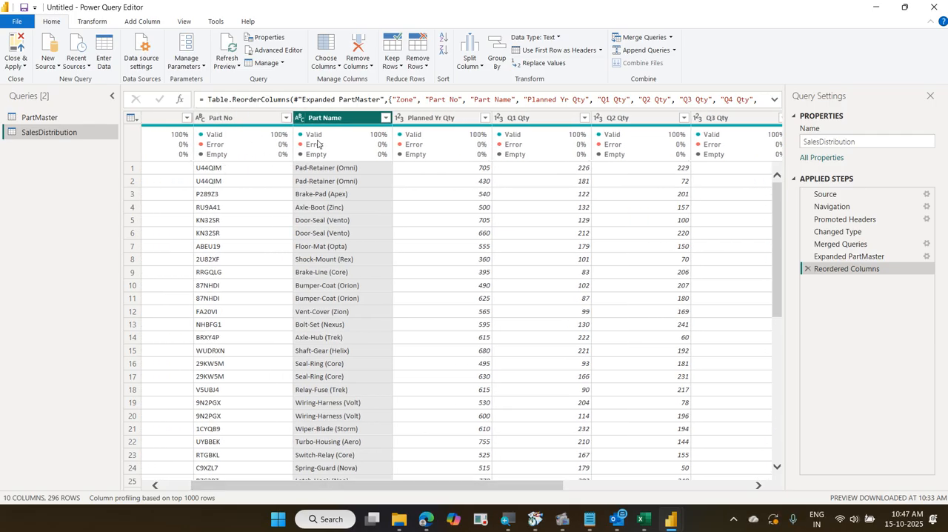
mouse_move(317, 144)
Mark the Q1 to Q4 Qty headers, the UOM column and the Transform and Add Column labels with on-screen pen annotations, and clear them
left_click_drag(474, 491, 581, 491)
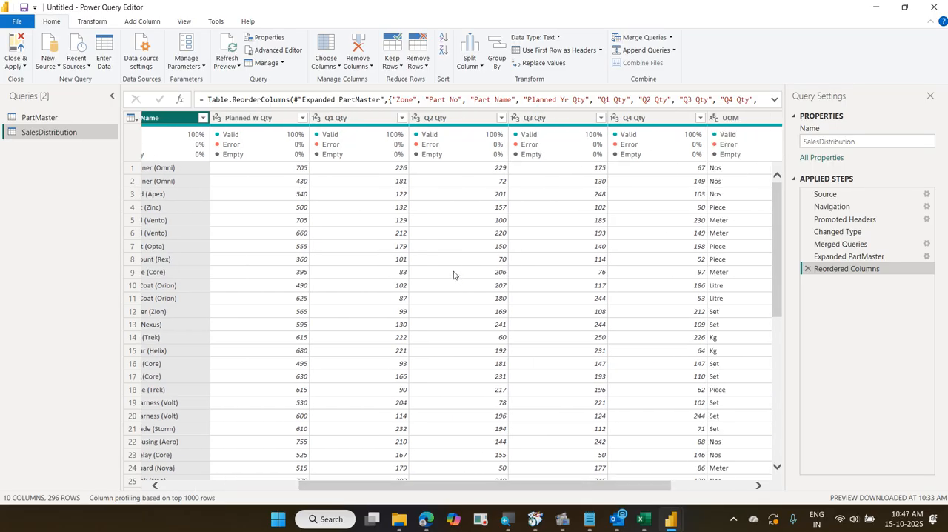
mouse_move(313, 109)
left_mouse_down()
mouse_move(329, 123)
mouse_move(466, 133)
mouse_move(674, 129)
left_mouse_up()
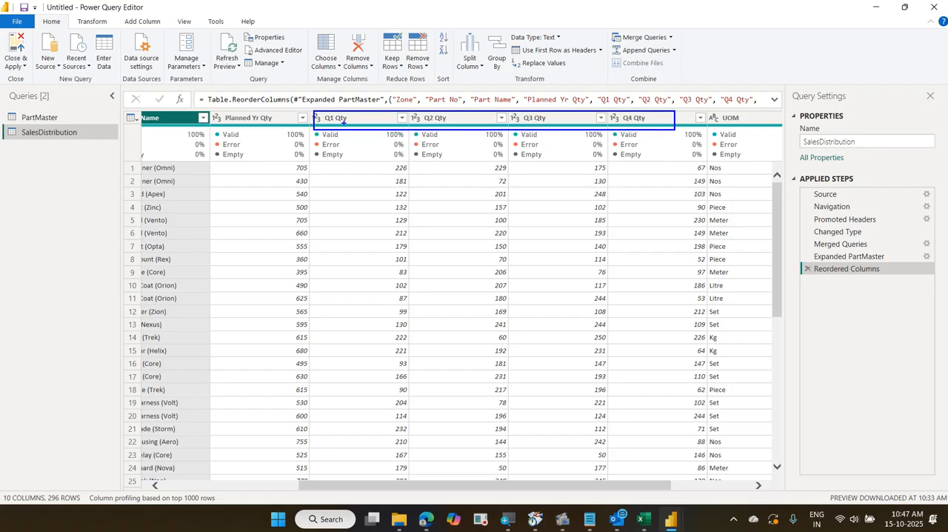
mouse_move(342, 119)
left_mouse_down()
mouse_move(410, 101)
mouse_move(434, 108)
mouse_move(478, 88)
mouse_move(528, 114)
mouse_move(579, 89)
mouse_move(628, 114)
left_mouse_up()
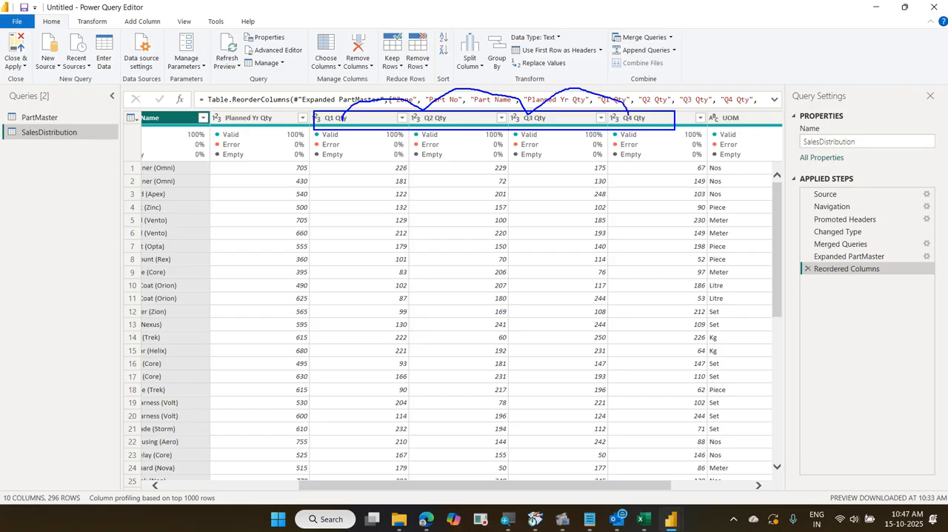
mouse_move(704, 109)
left_mouse_down()
mouse_move(743, 214)
mouse_move(748, 467)
left_mouse_up()
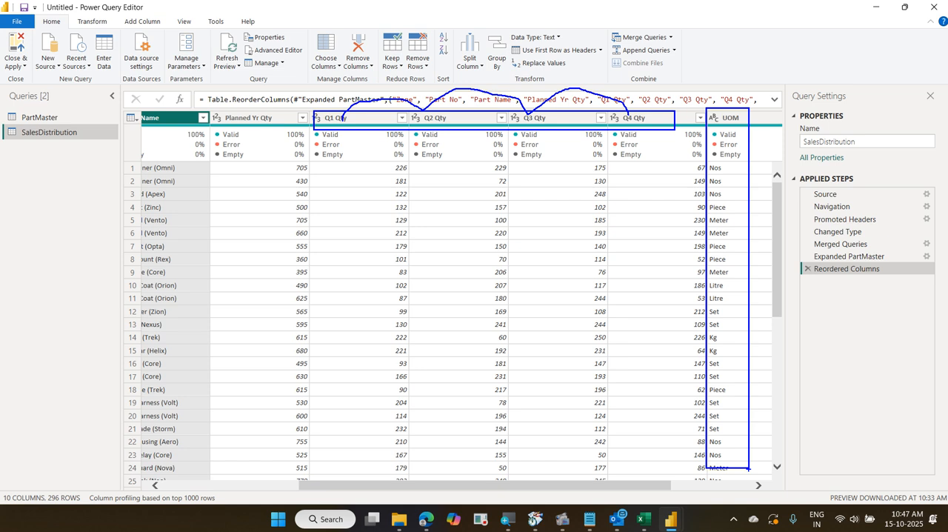
left_click_drag(328, 137, 340, 131)
left_click_drag(445, 157, 470, 133)
left_click_drag(535, 162, 568, 141)
mouse_move(73, 14)
left_mouse_down()
mouse_move(108, 32)
mouse_move(132, 24)
mouse_move(166, 34)
mouse_move(205, 4)
left_mouse_up()
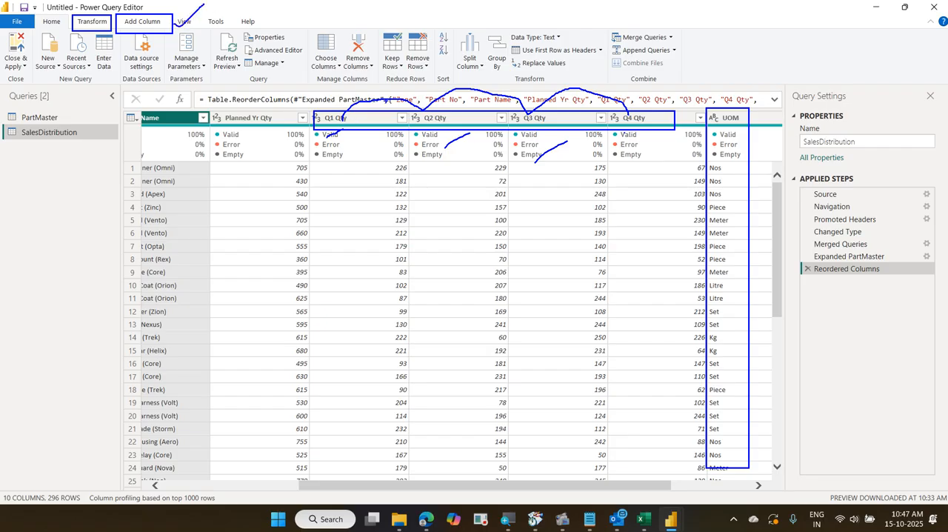
left_click_drag(728, 111, 772, 62)
key("Escape")
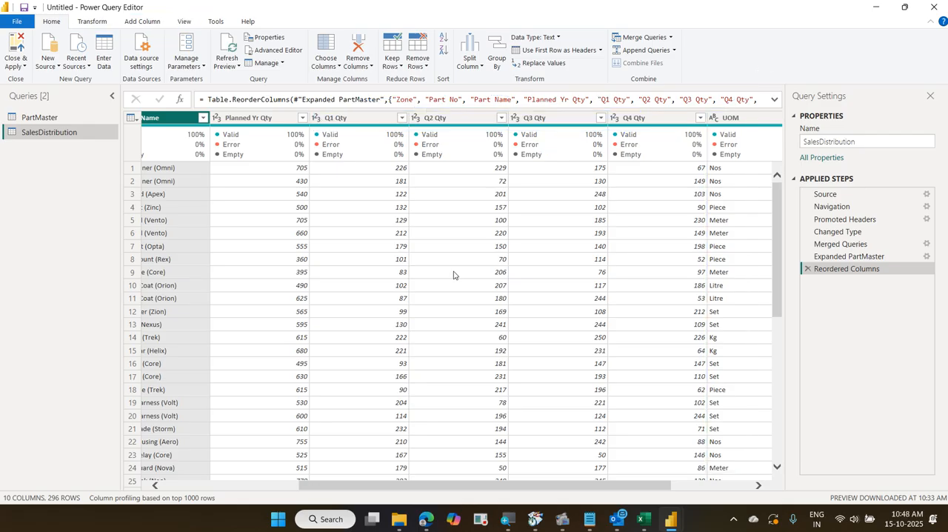
Add a new column that sums Q1 Qty, Q2 Qty, Q3 Qty and Q4 Qty using the standard Add operation
left_click(142, 22)
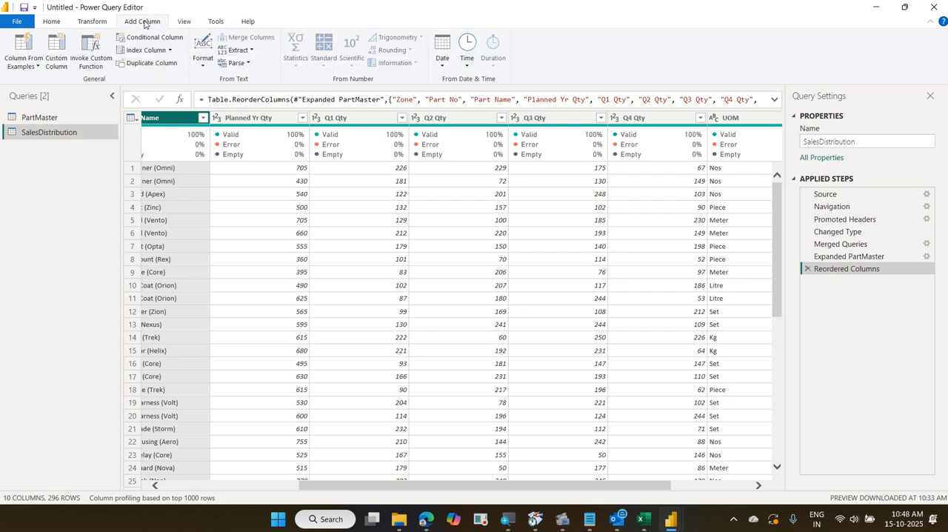
mouse_move(335, 145)
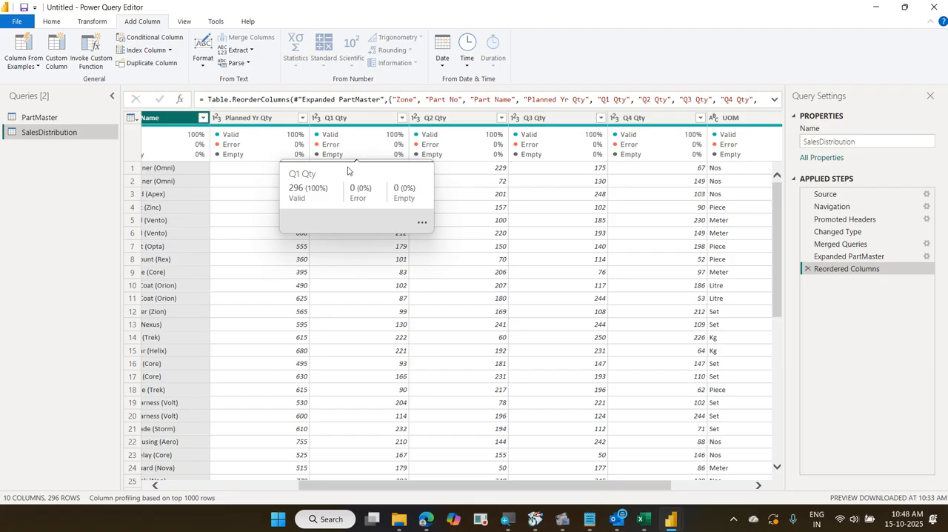
left_click(350, 120)
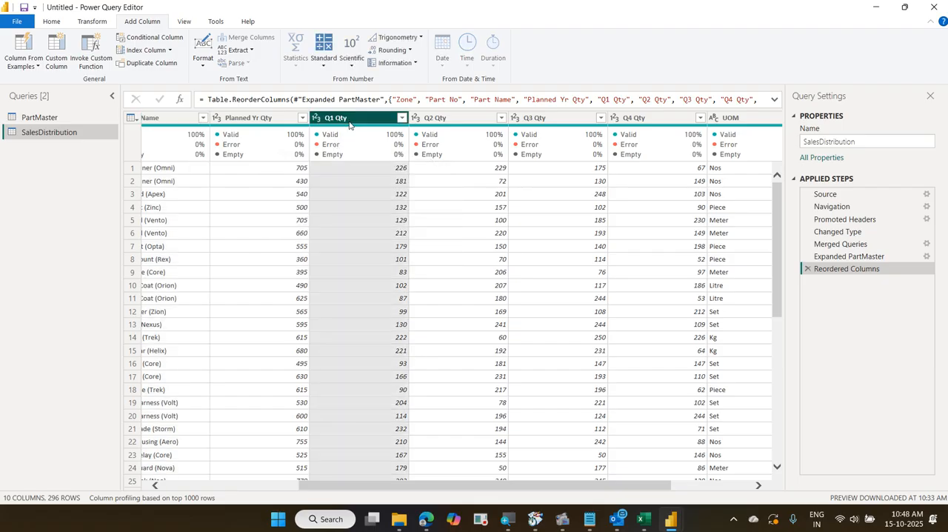
left_click(435, 118, "ctrl")
left_click(529, 119, "ctrl")
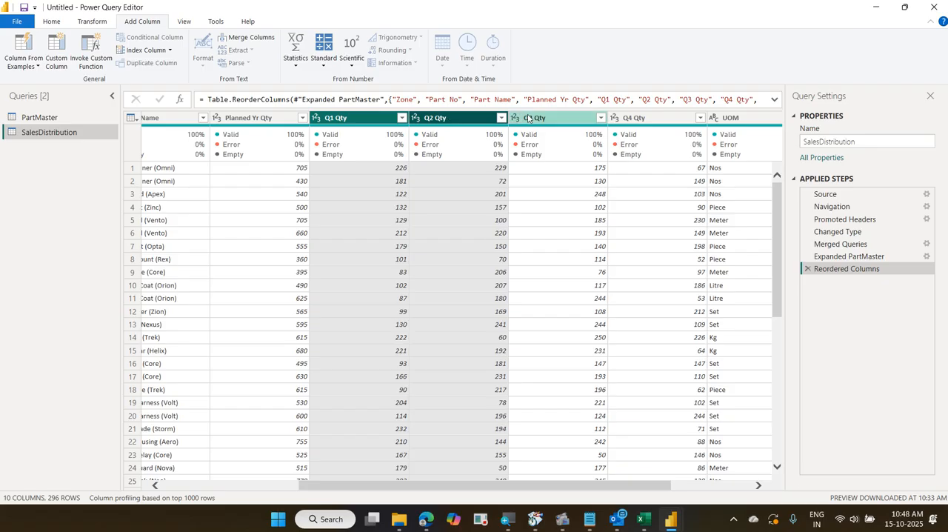
mouse_move(552, 154)
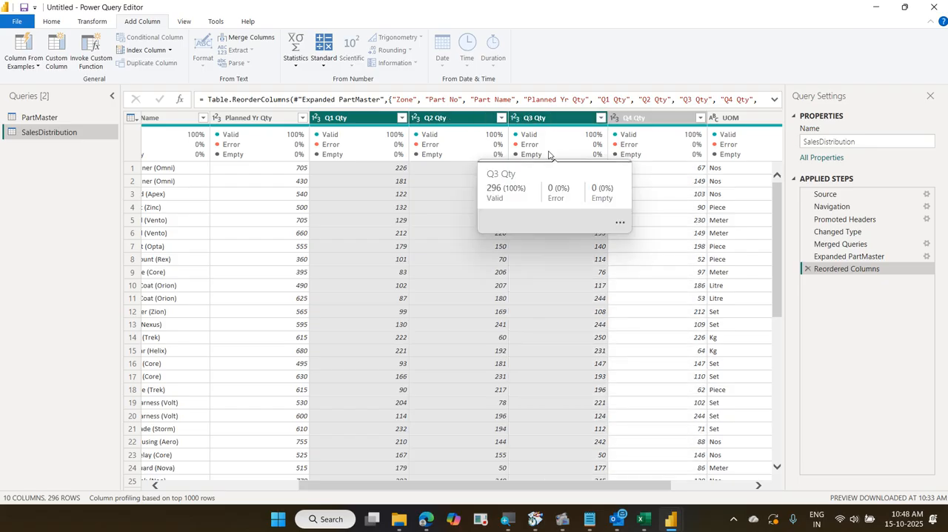
left_click(648, 120, "ctrl")
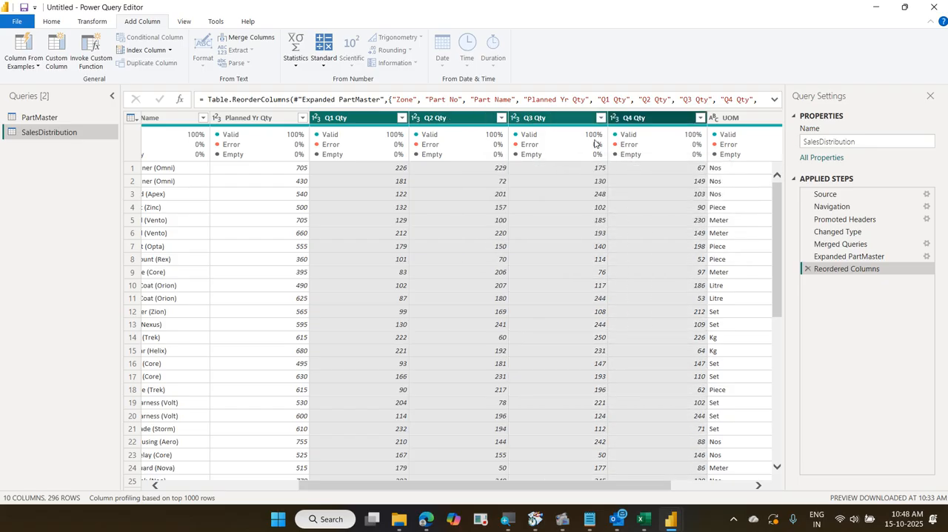
mouse_move(595, 143)
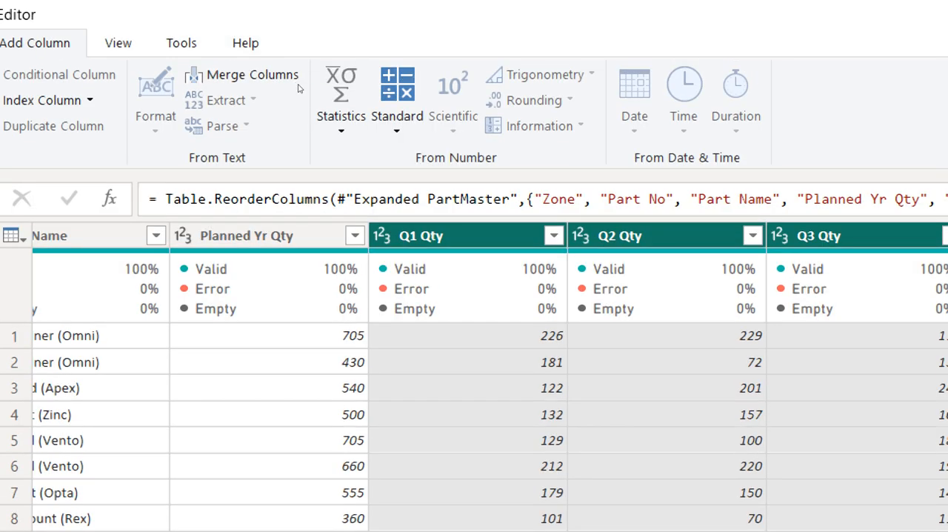
left_click(340, 93)
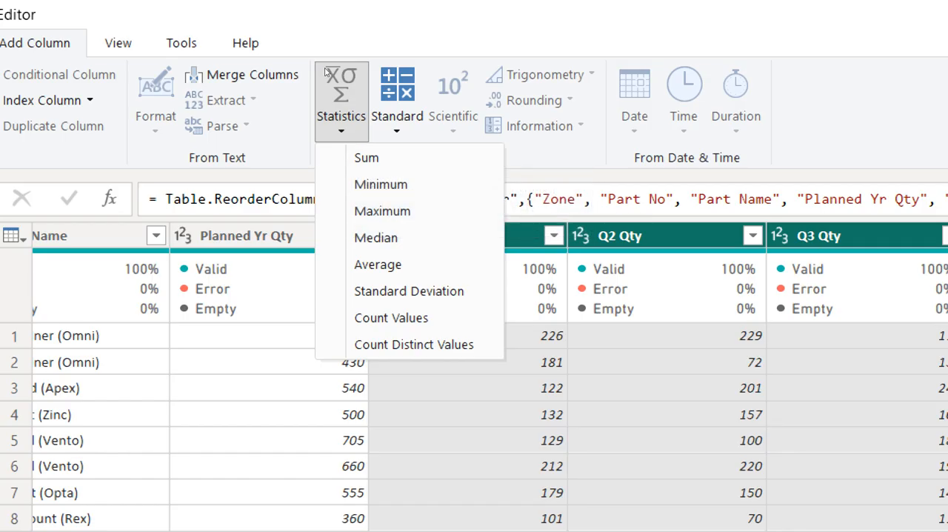
left_click(397, 104)
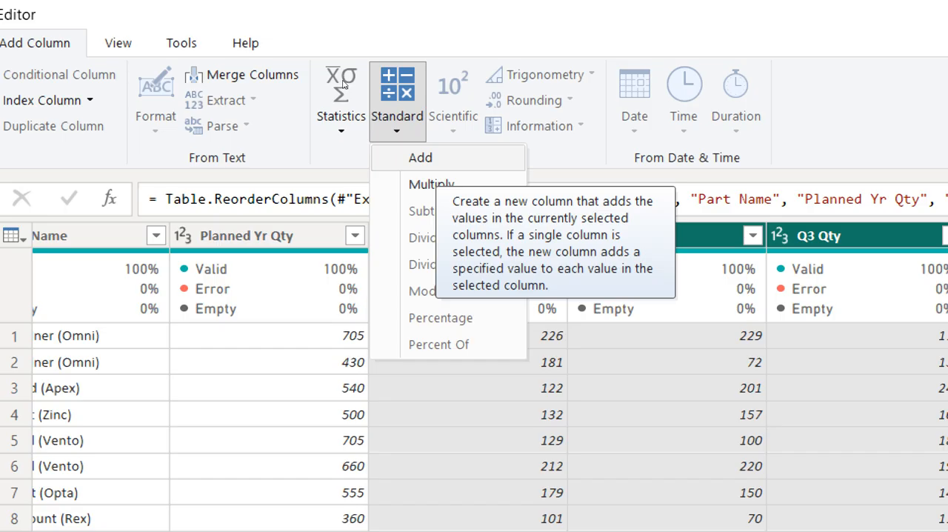
left_click(426, 158)
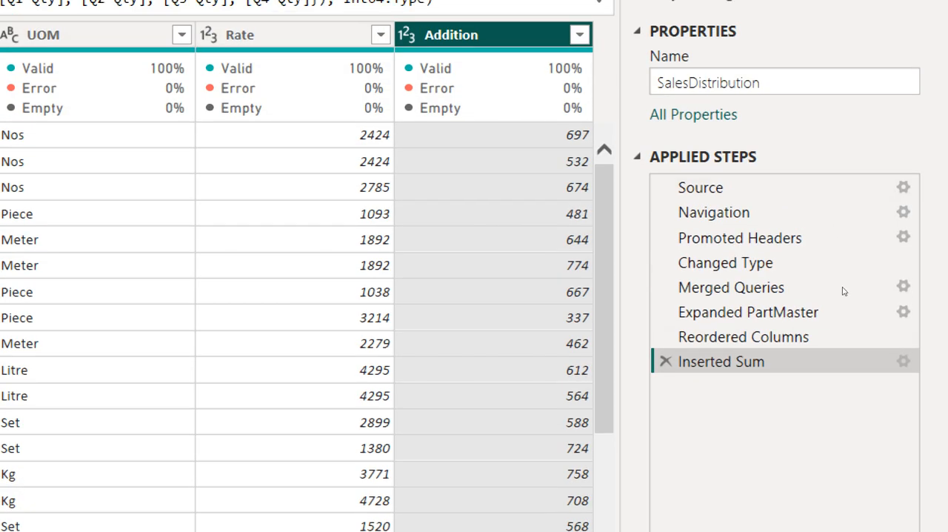
Rename the Inserted Sum applied step to "Sum of q1,q2,q3,q4"
right_click(729, 362)
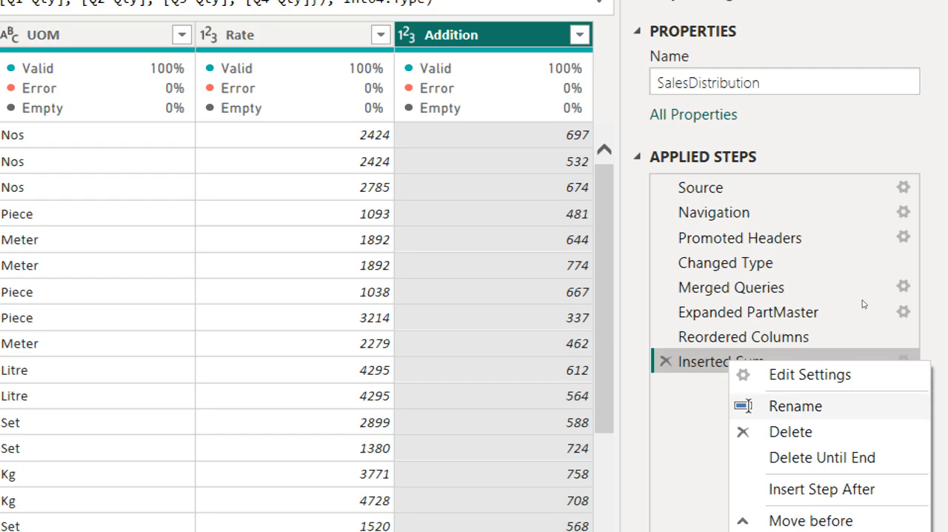
left_click(795, 405)
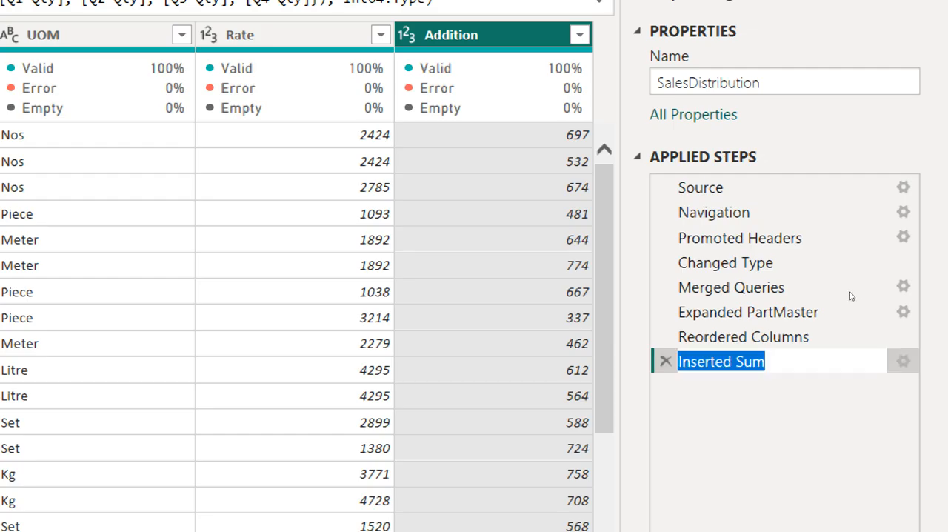
type("Sum of q1,q2,q")
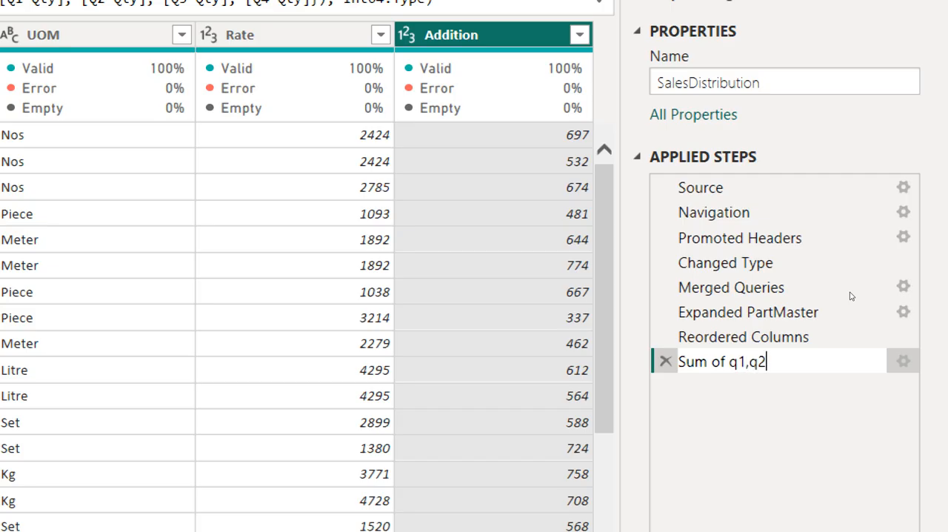
type("3,q4")
key("Return")
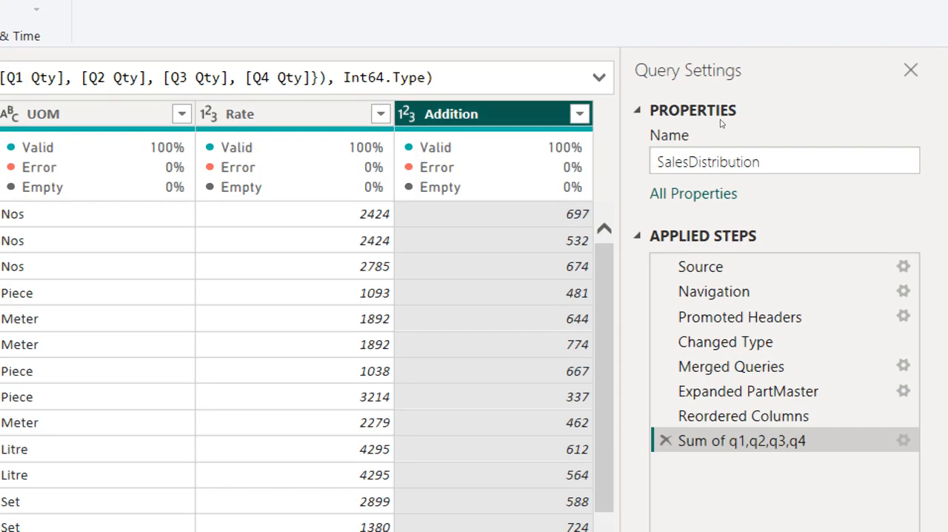
Rename the Addition column to "Yr Qty"
key("F2")
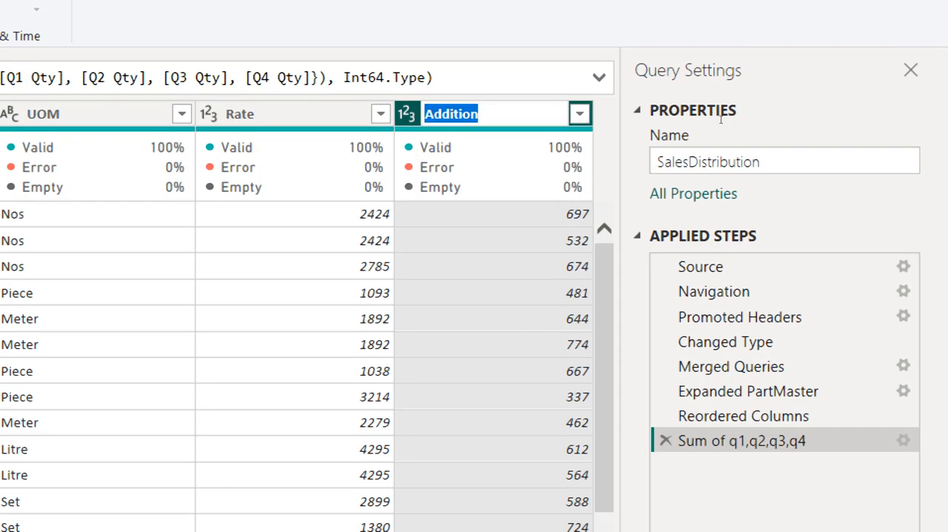
type("Yr Q")
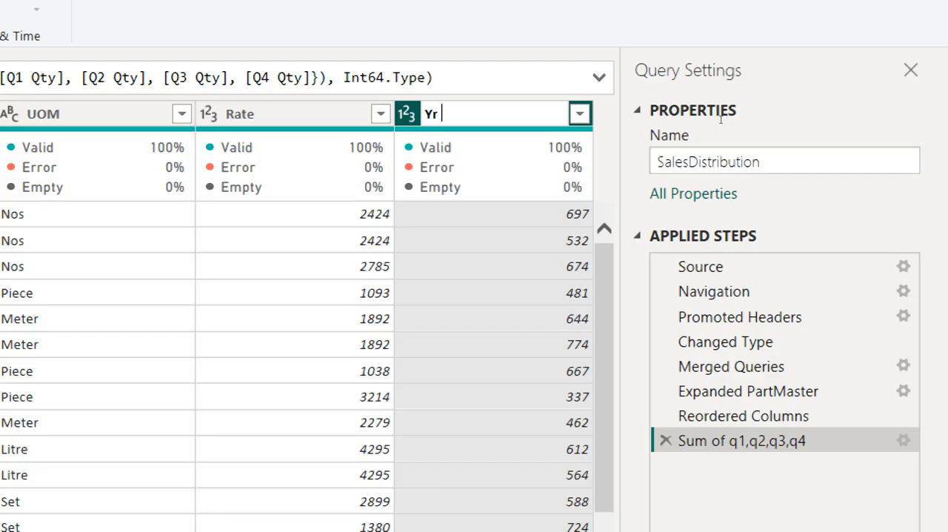
type("ty")
key("Return")
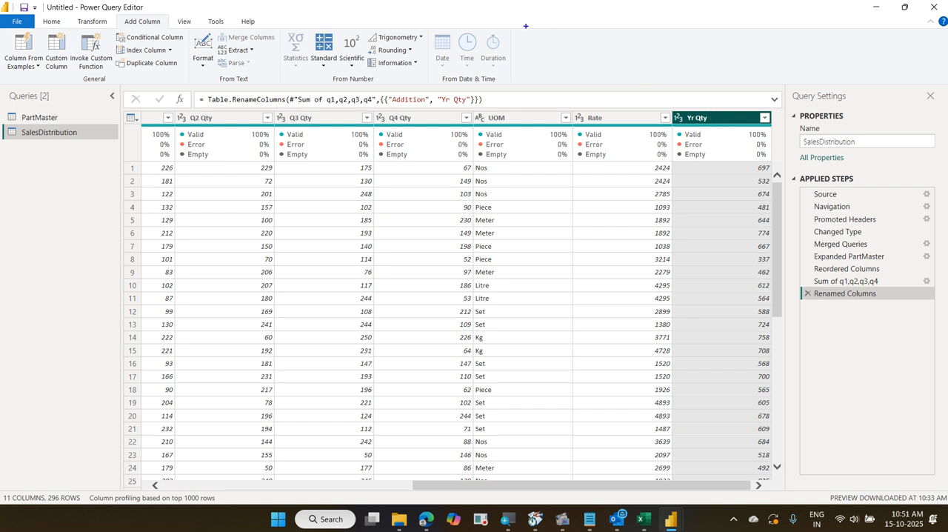
Write the on-screen note "Add Column Total Sales = Rate * Yr Qty" above the data
left_click_drag(530, 33, 530, 62)
type("Add c")
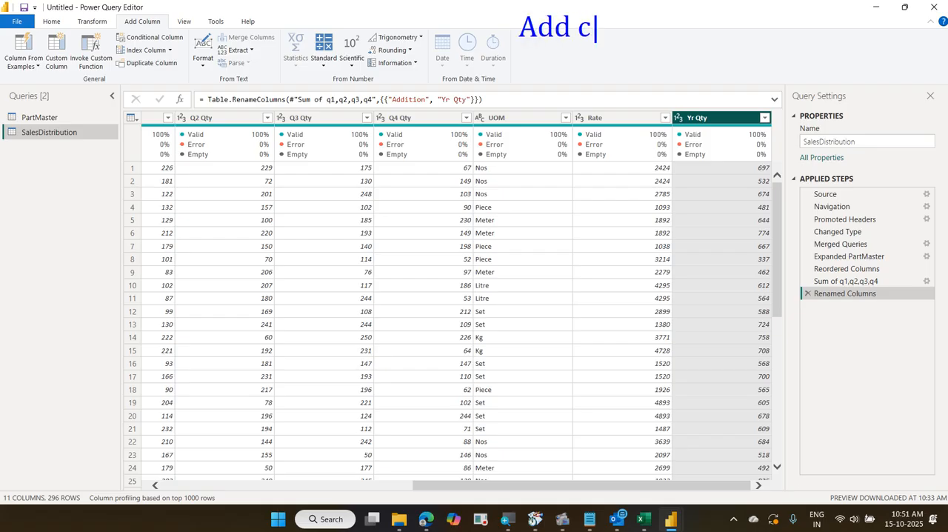
key("BackSpace")
type("Column")
key("Return")
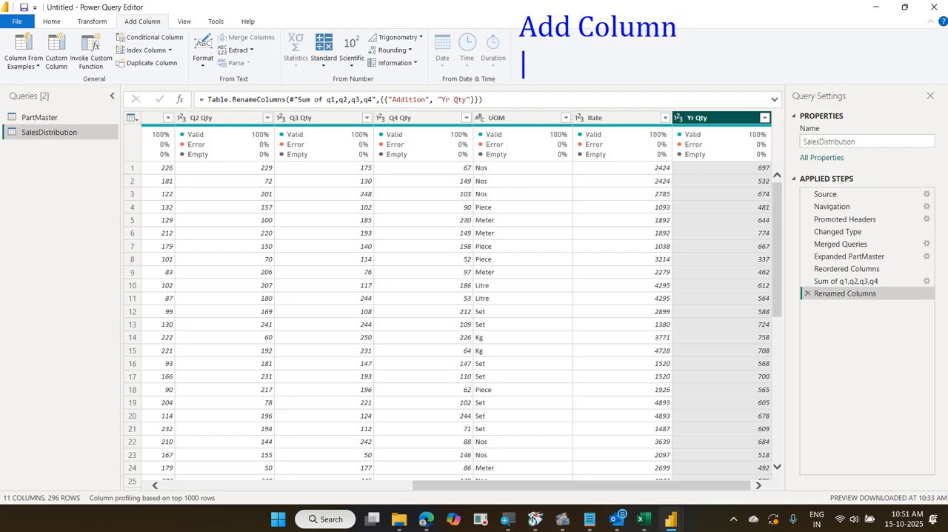
type("Tota")
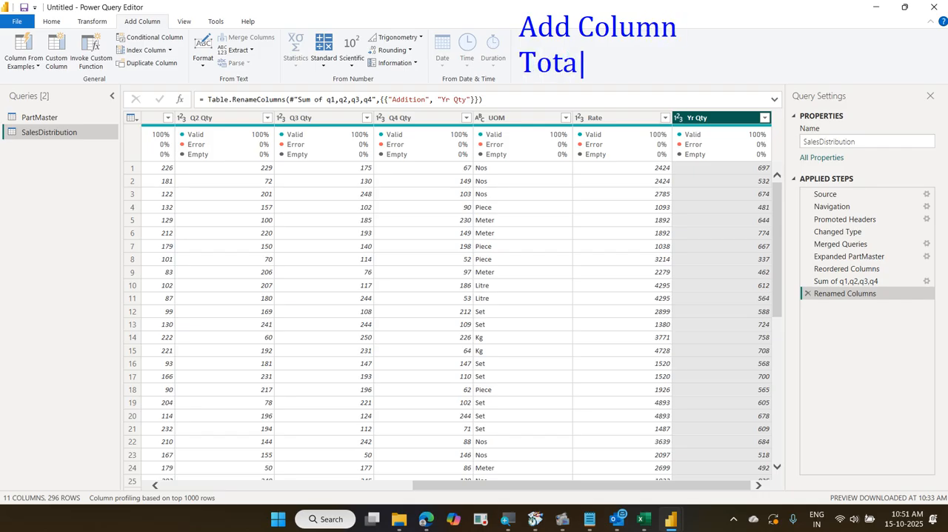
type("l Sales ")
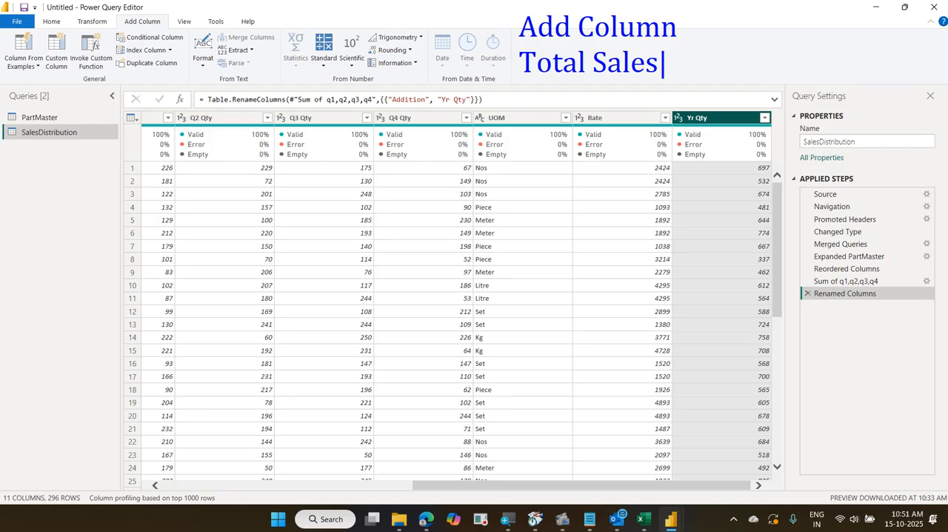
type("= Rate ")
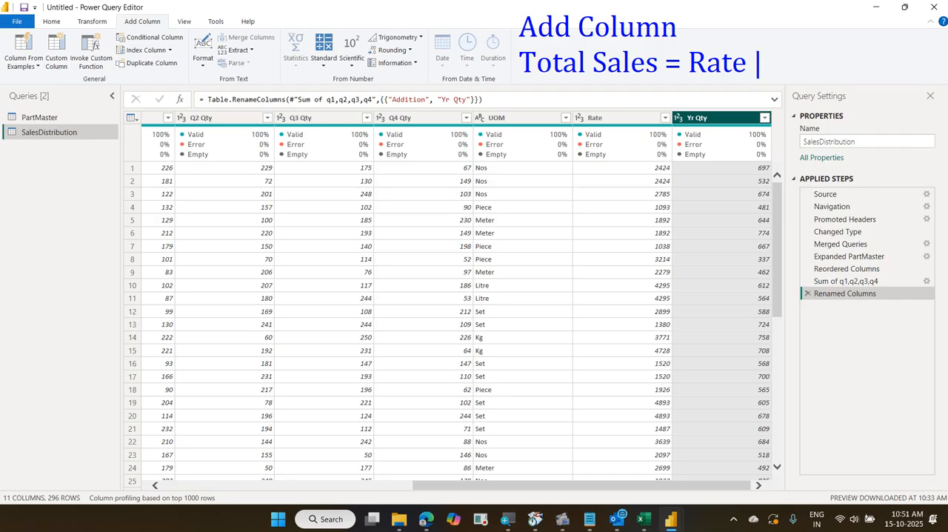
type("* Yar")
key("BackSpace")
key("BackSpace")
type("r Qty")
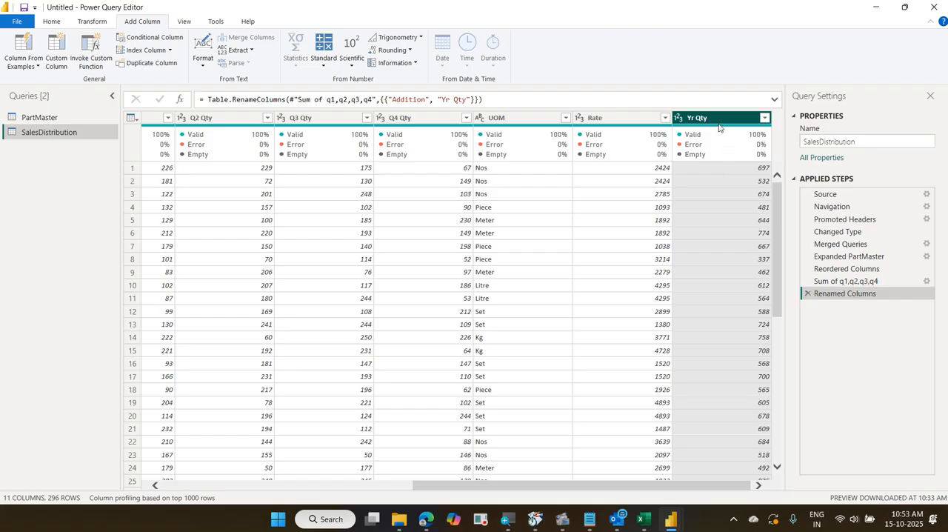
Add a new column that multiplies Rate by Yr Qty using the standard Multiply operation
left_click(629, 117, "ctrl")
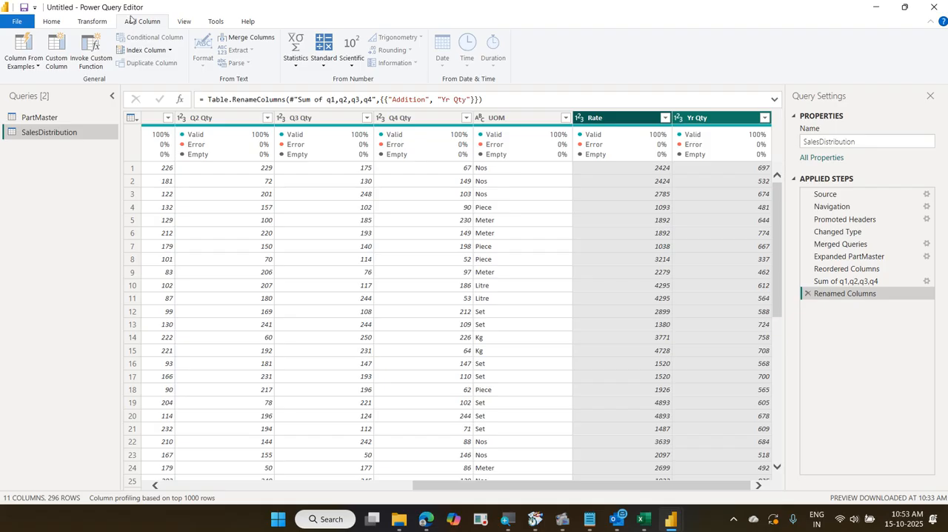
left_click(319, 67)
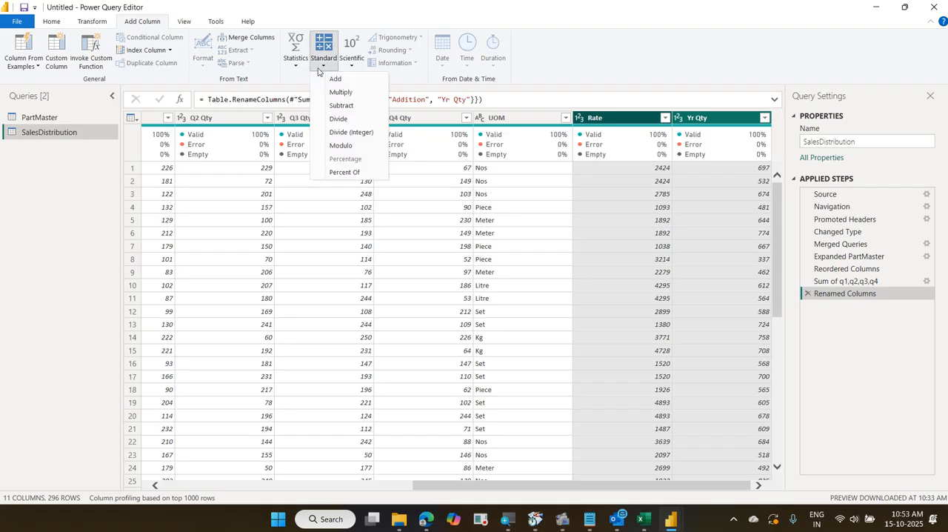
left_click(338, 92)
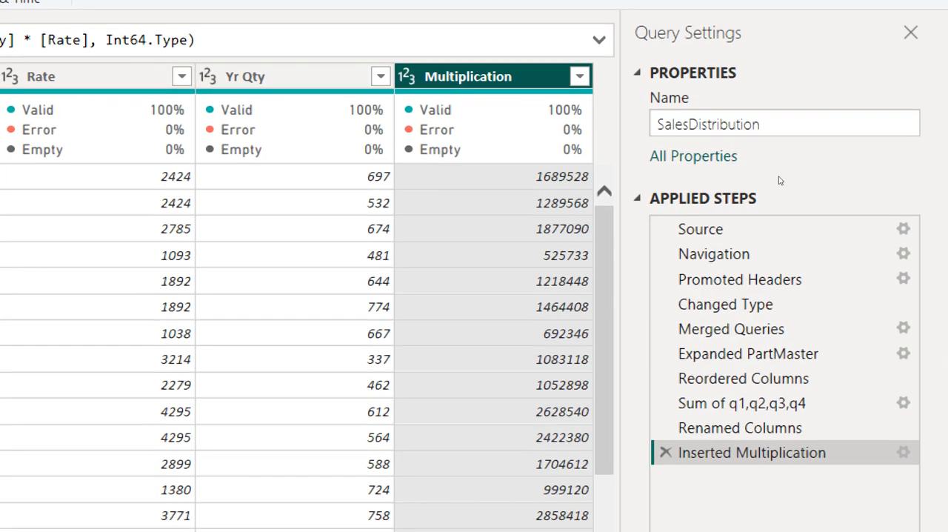
Rename the new Multiplication column to "Total Sales"
key("F2")
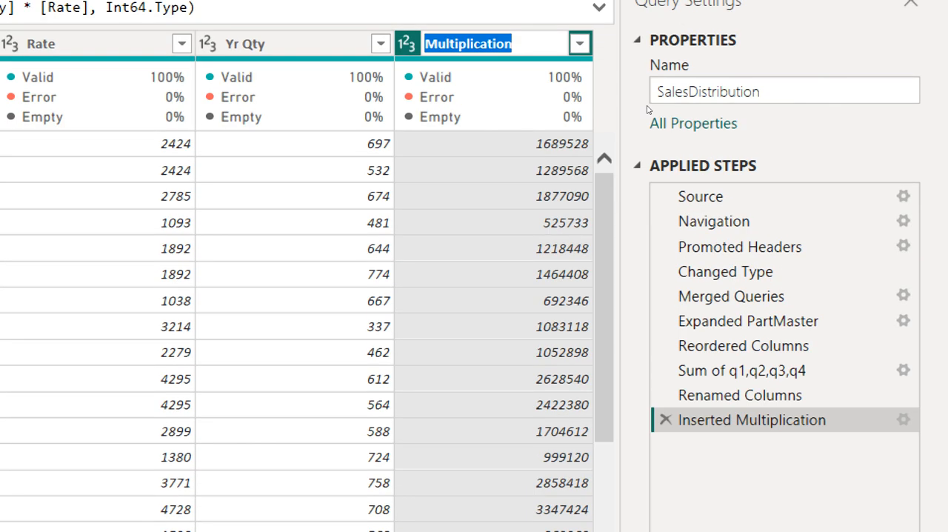
type("Total")
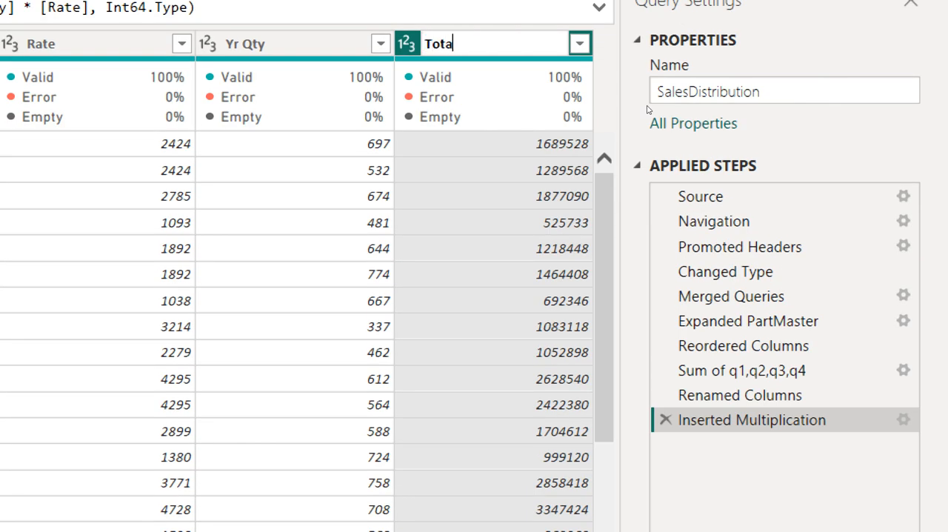
type(" Sales")
key("Return")
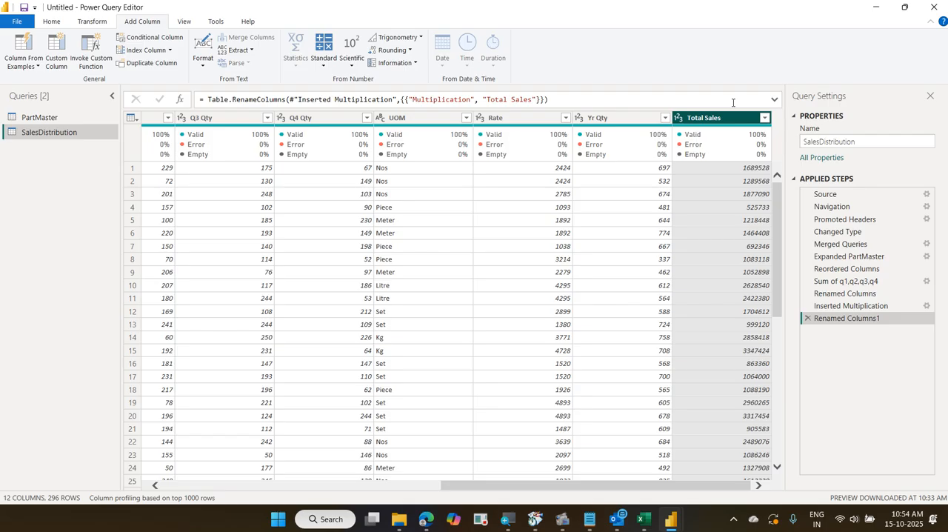
left_click(511, 118)
left_click(582, 118)
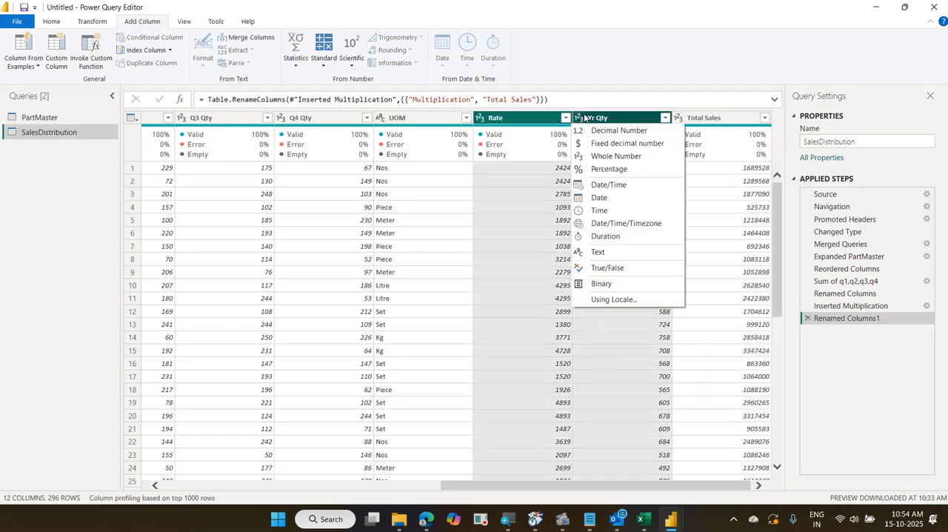
left_click(628, 37)
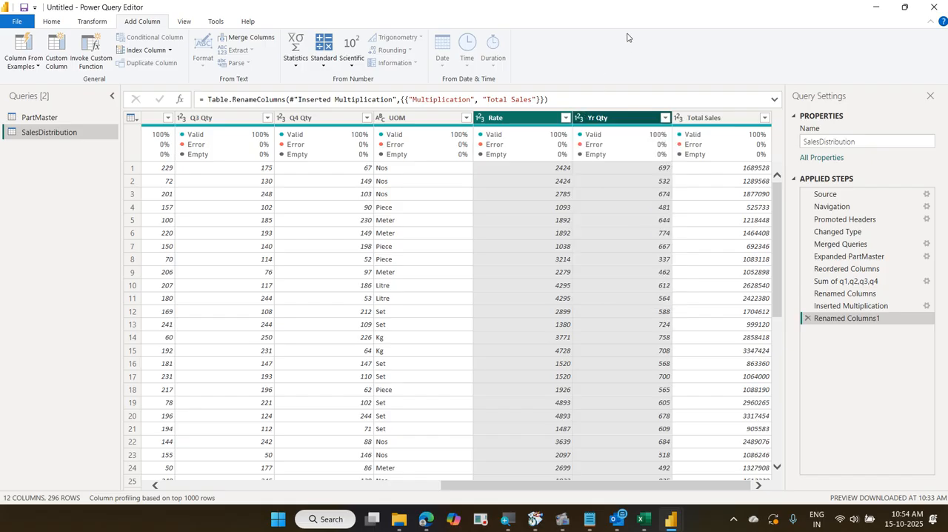
Add a new column that multiplies Total Sales by 18% using the standard Multiply operation
left_click(722, 118)
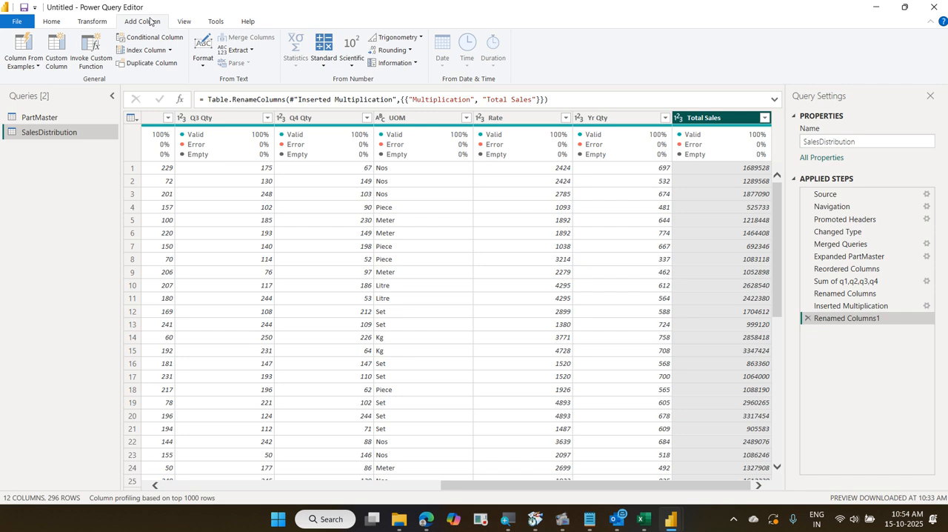
left_click(323, 65)
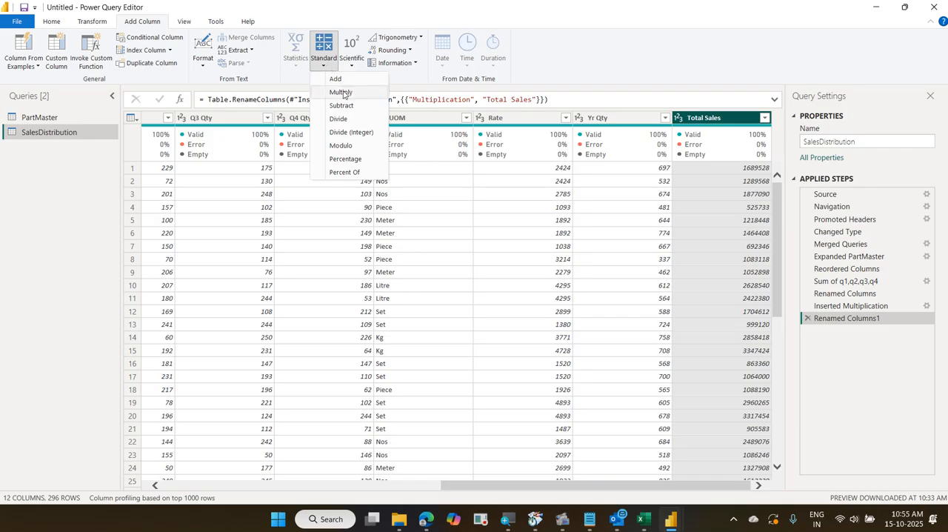
left_click(341, 93)
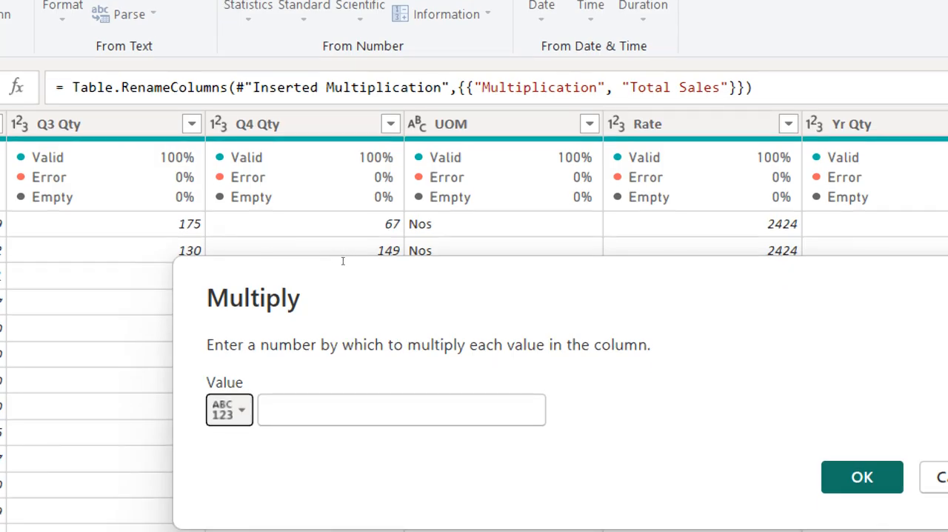
key("Tab")
type("18")
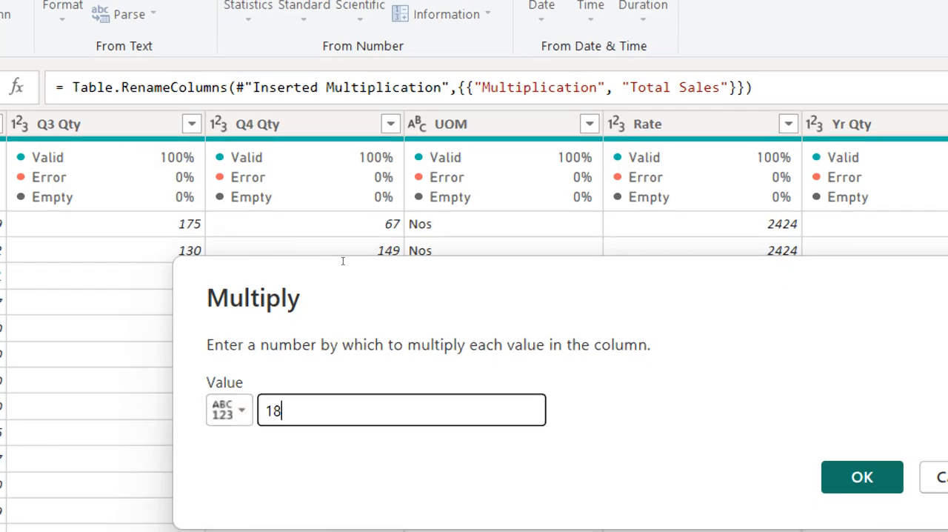
type("%")
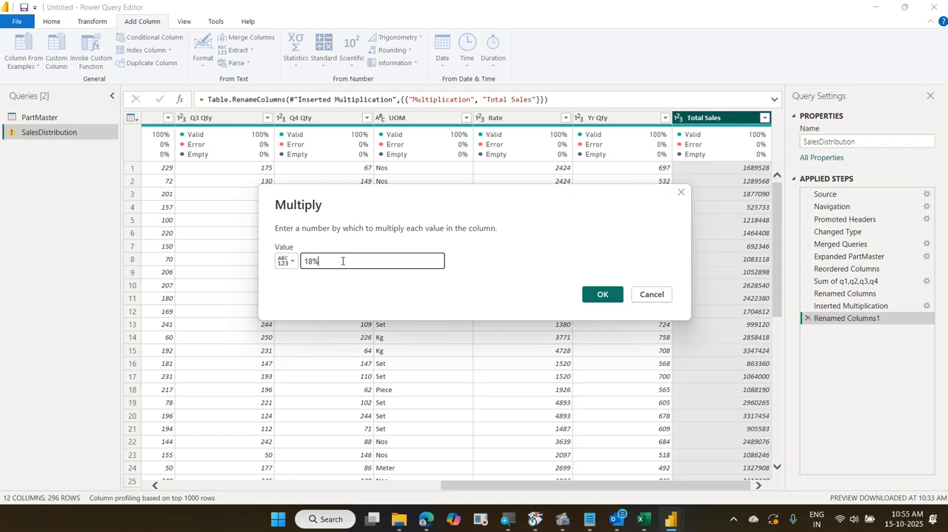
left_click(602, 295)
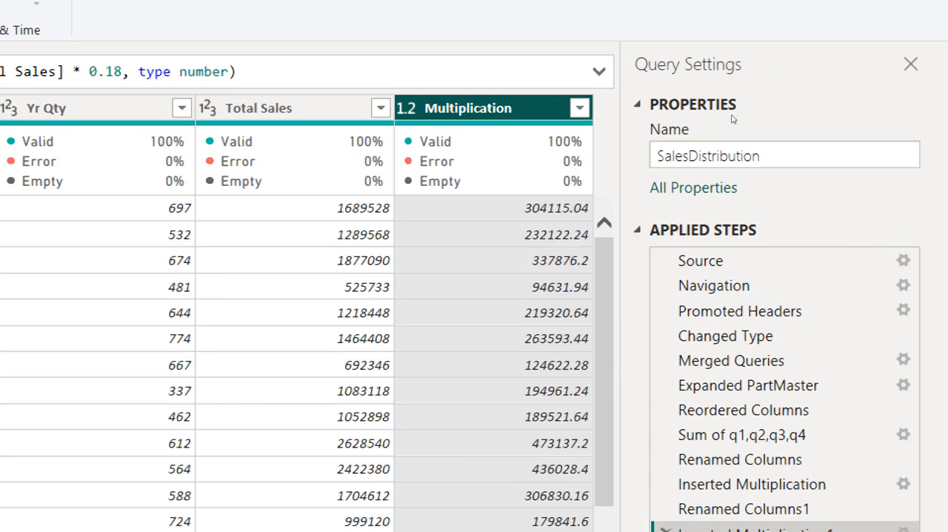
Rename the 18% Multiplication column to "Tax Value"
key("F2")
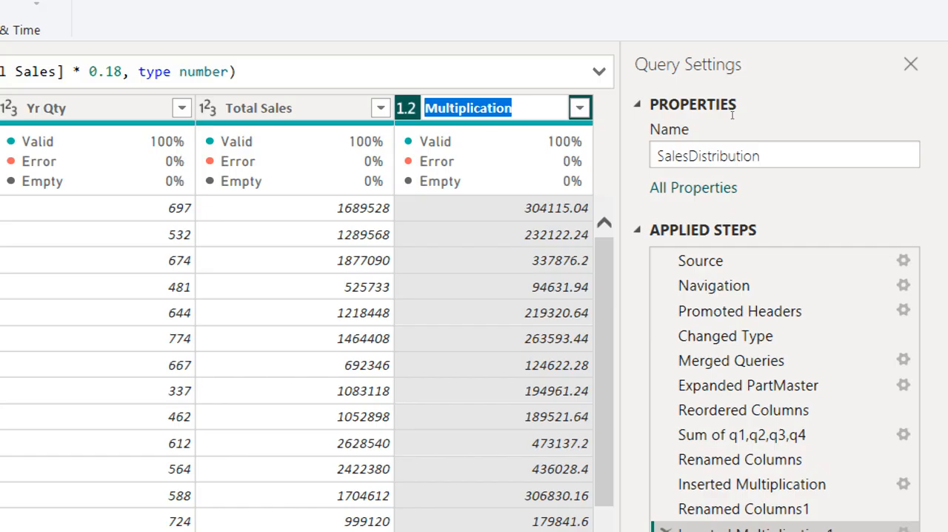
type("Tax Value")
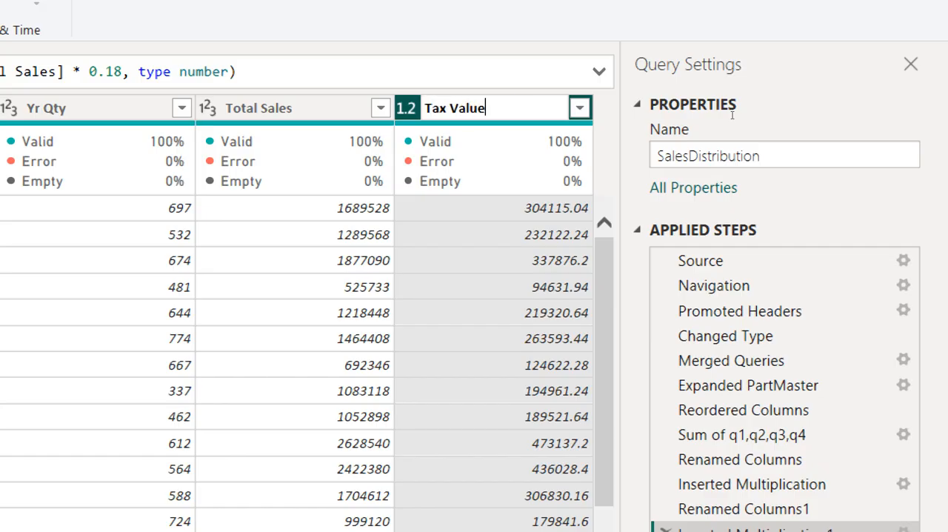
key("Return")
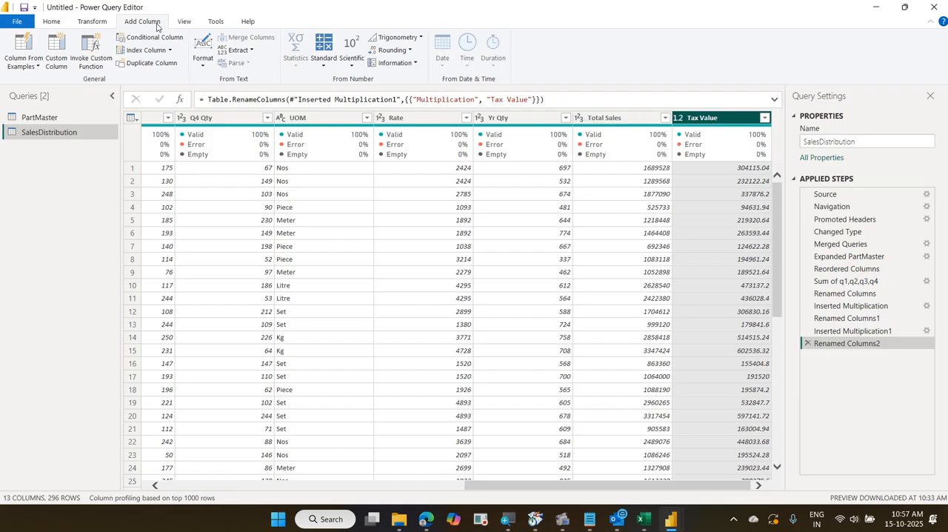
Try rounding the Tax Value column in place to 0 decimal places, and delete that rounding step from the query
left_click(108, 21)
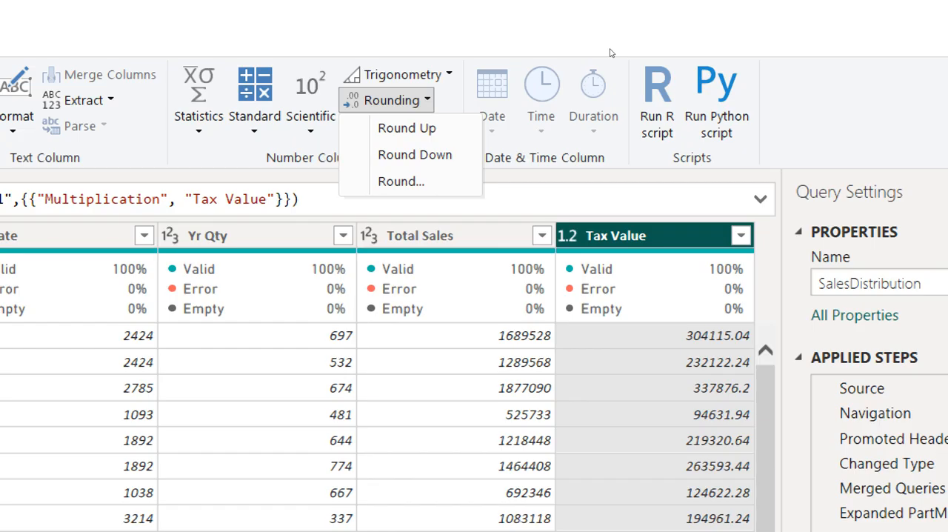
left_click(397, 128)
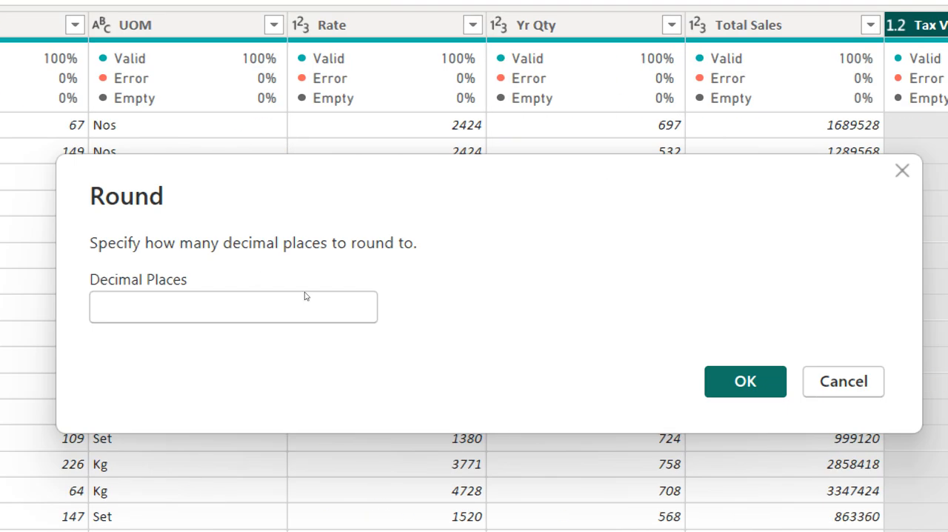
type("0")
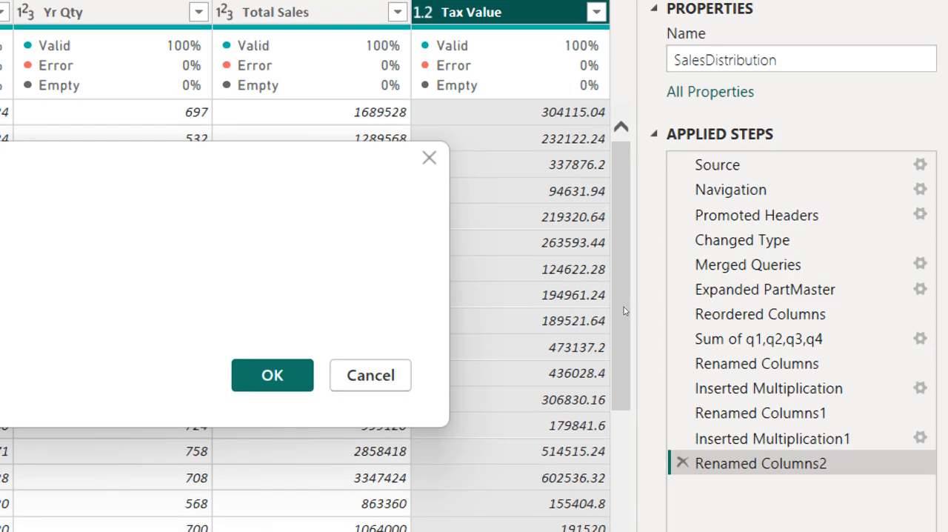
key("Return")
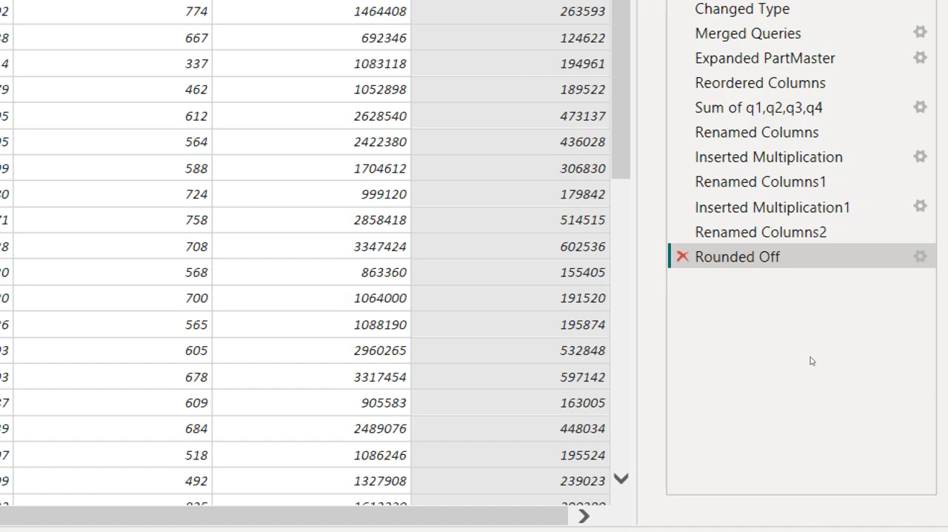
key("Delete")
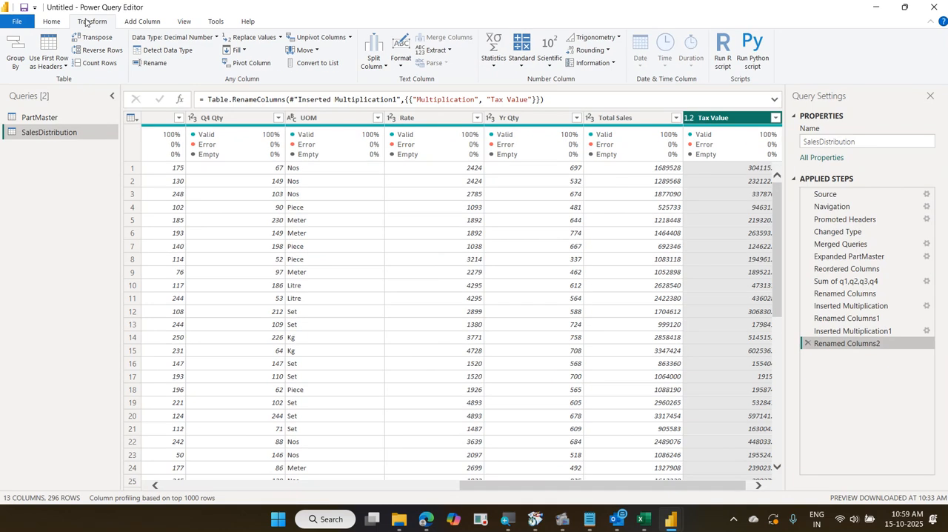
Mark the Transform, Rounding and Round labels with on-screen pen boxes and connecting arrows, and clear them
left_click(606, 51)
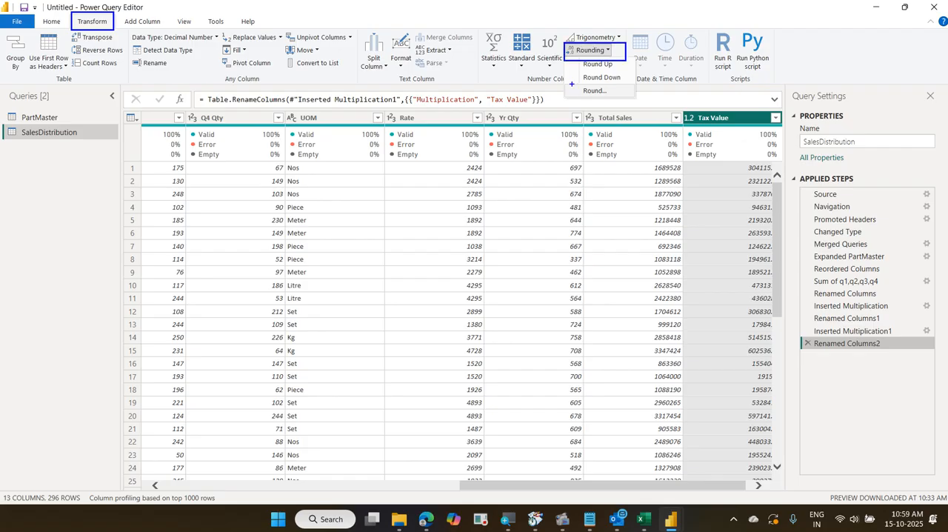
mouse_move(610, 79)
left_mouse_down()
mouse_move(544, 57)
mouse_move(122, 21)
mouse_move(115, 12)
mouse_move(113, 54)
left_mouse_up()
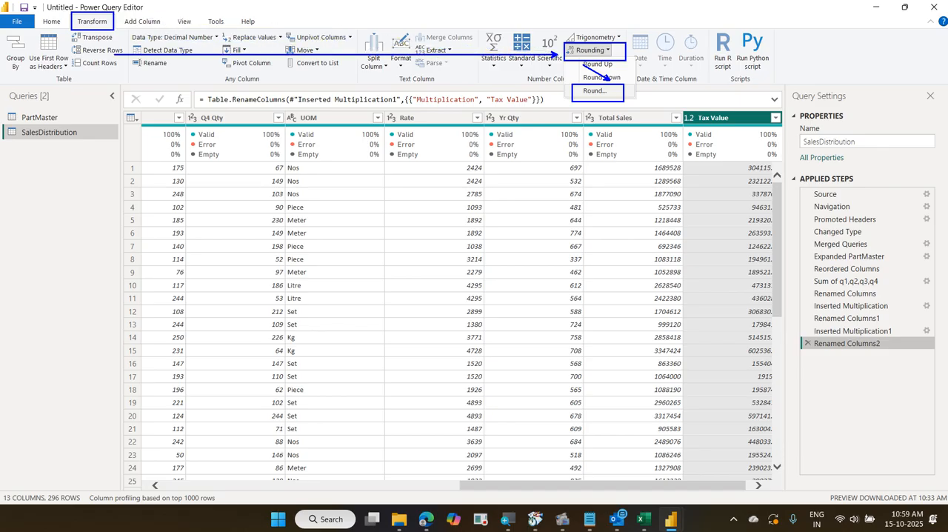
key("Escape")
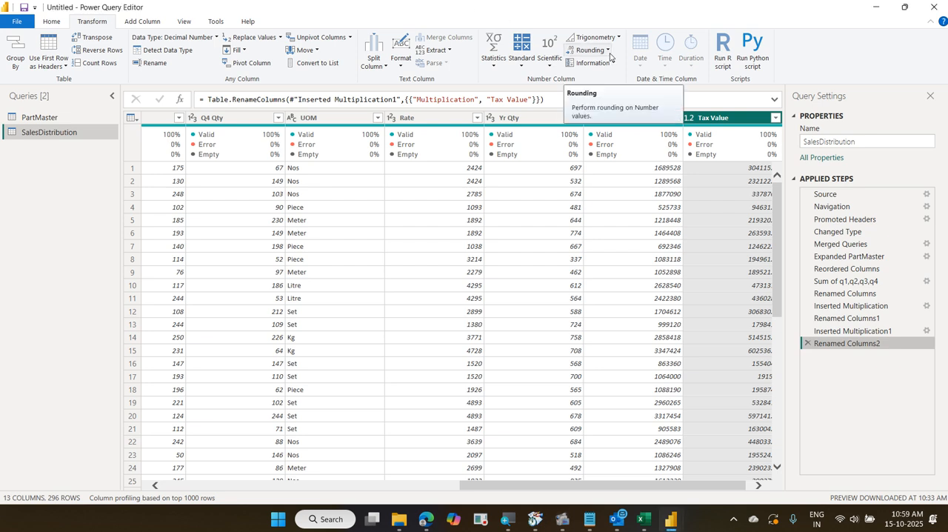
Round the Tax Value column in place to 0 decimal places
left_click(613, 63)
left_click(608, 50)
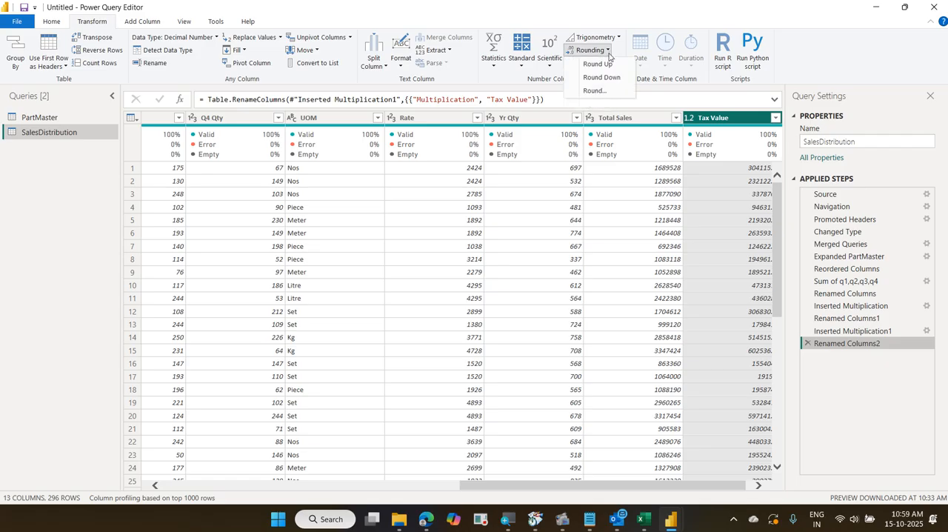
left_click(614, 91)
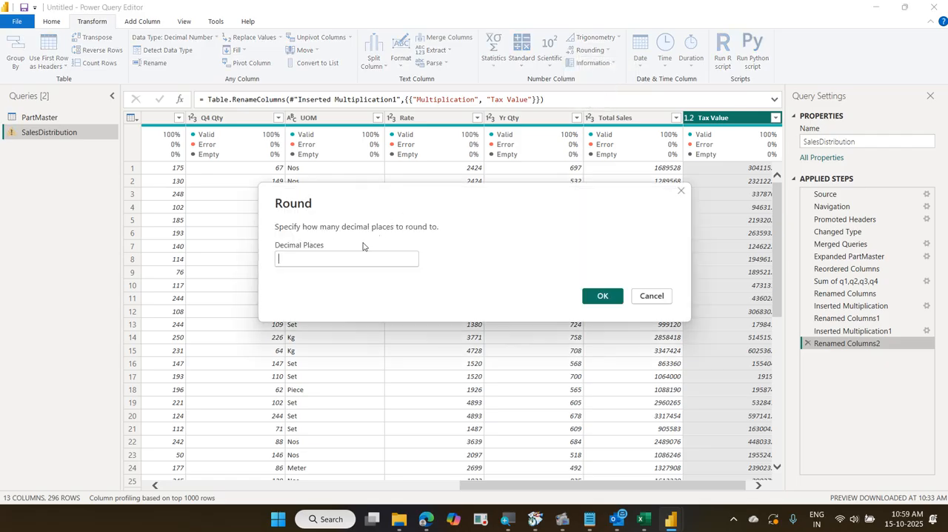
type("0")
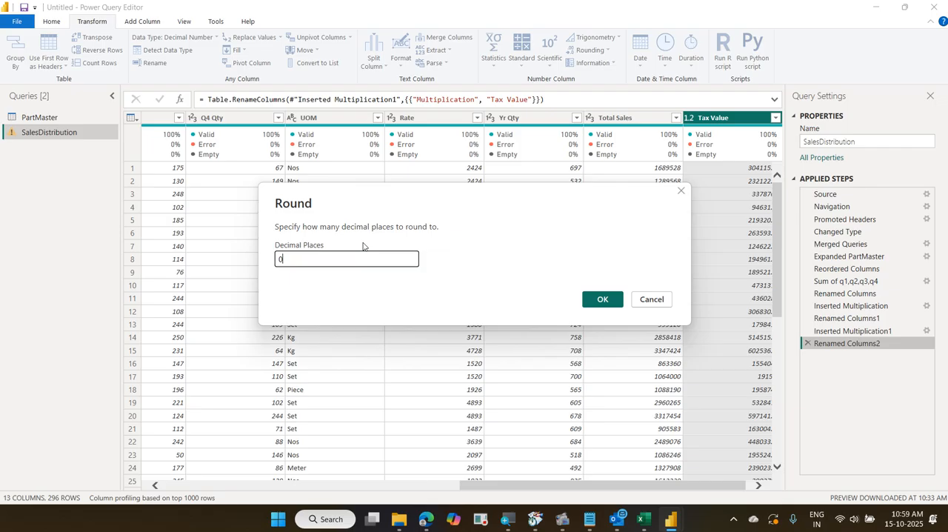
left_click(592, 299)
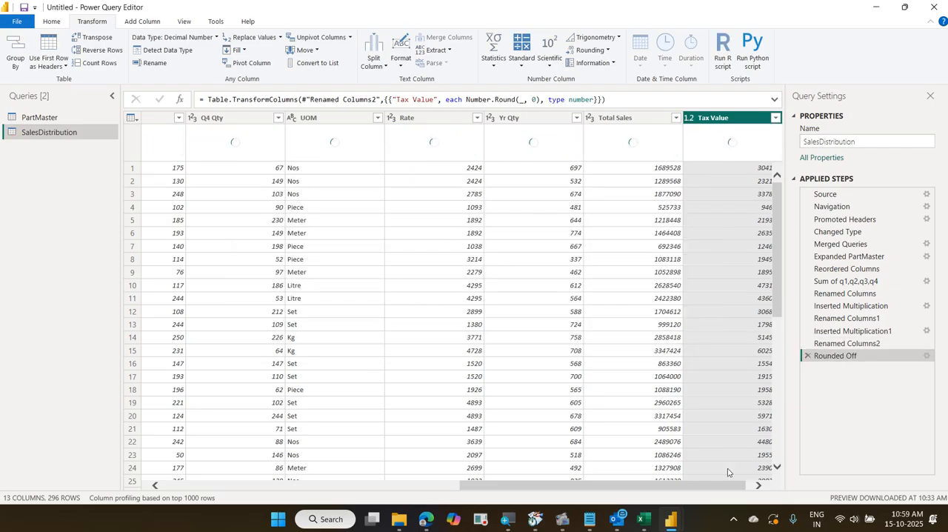
Review the planned and actual yearly quantity columns as inputs for the variance formula, and clear the on-screen formula note
left_click(751, 483)
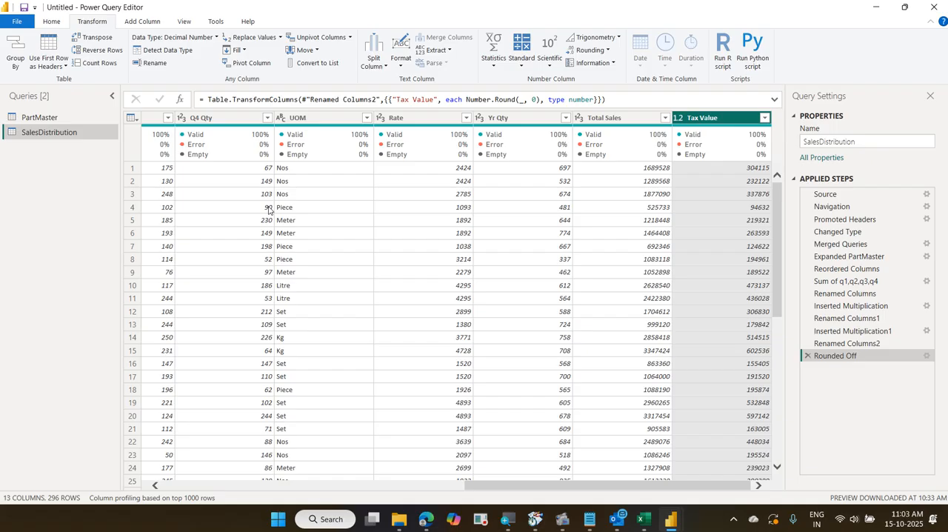
left_click_drag(480, 489, 413, 489)
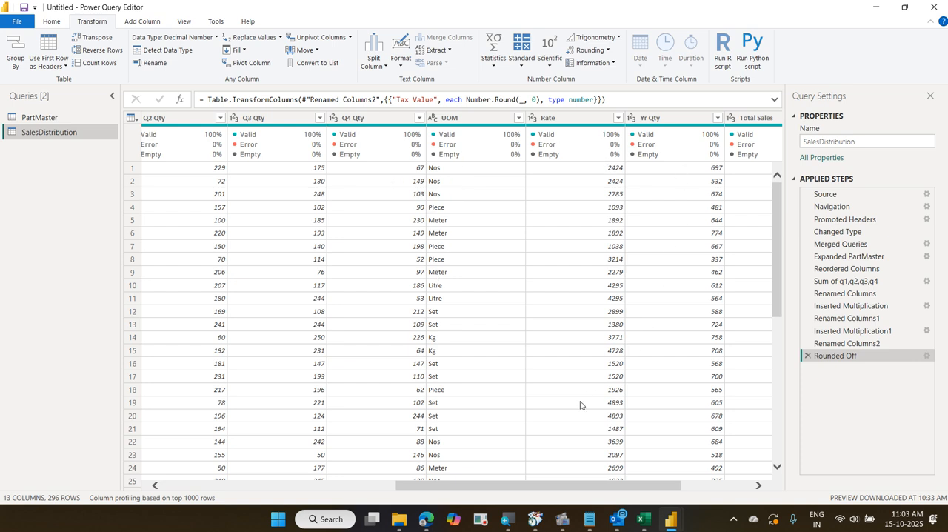
left_click_drag(554, 485, 411, 489)
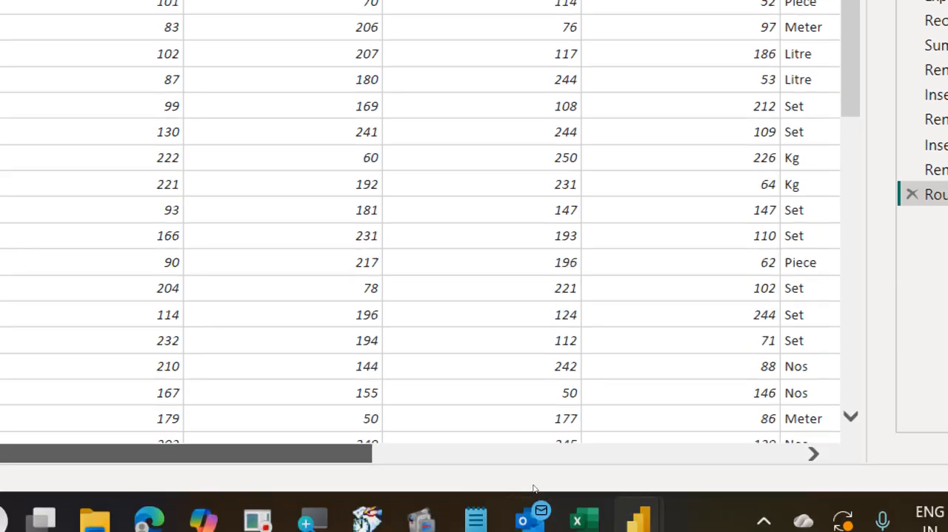
left_click_drag(533, 485, 623, 486)
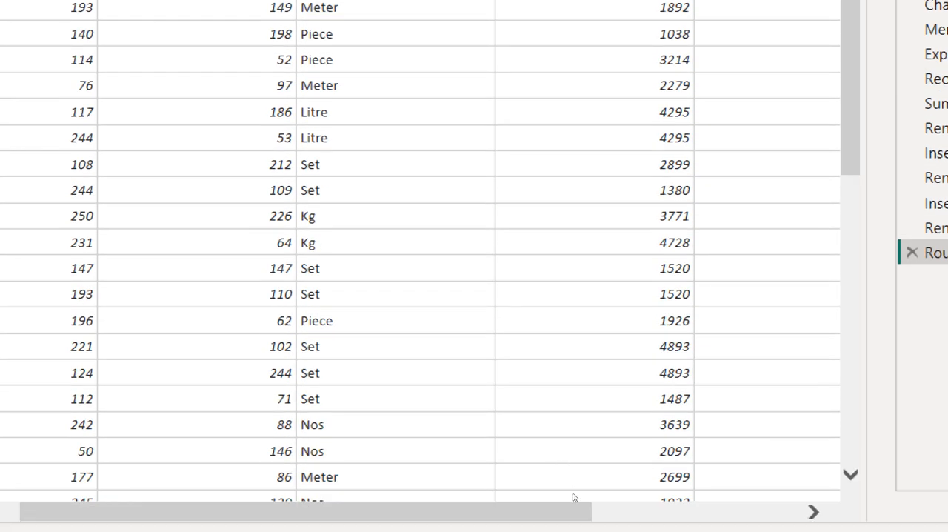
left_click_drag(578, 524, 659, 524)
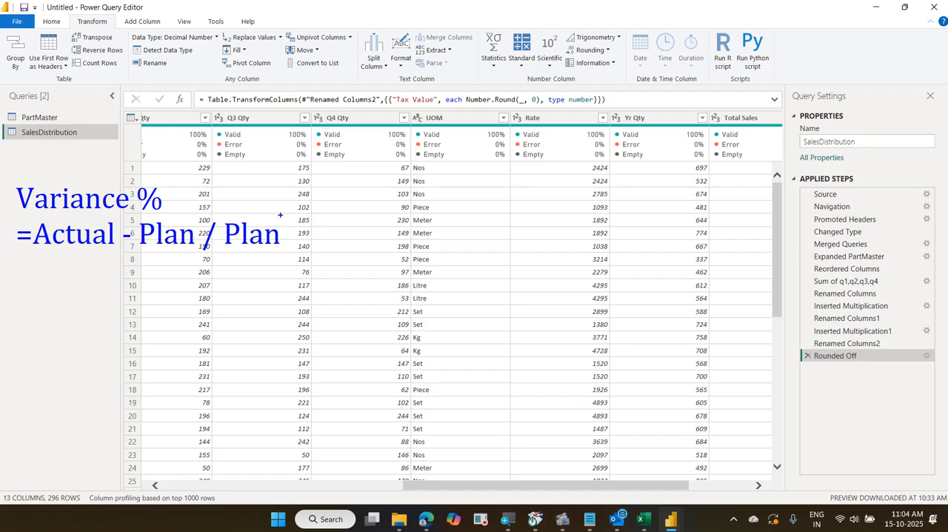
key("Escape")
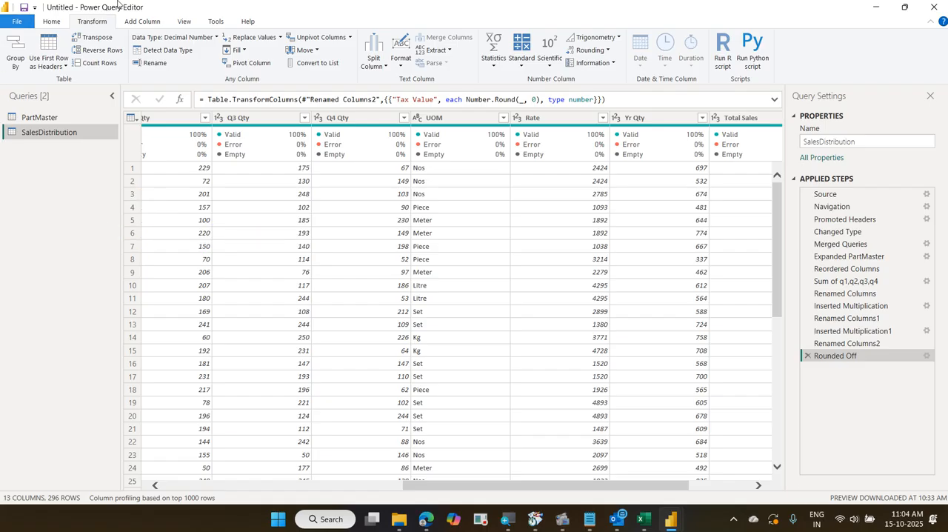
Start a custom column in the SalesDistribution query and name it "Variance %"
left_click(142, 21)
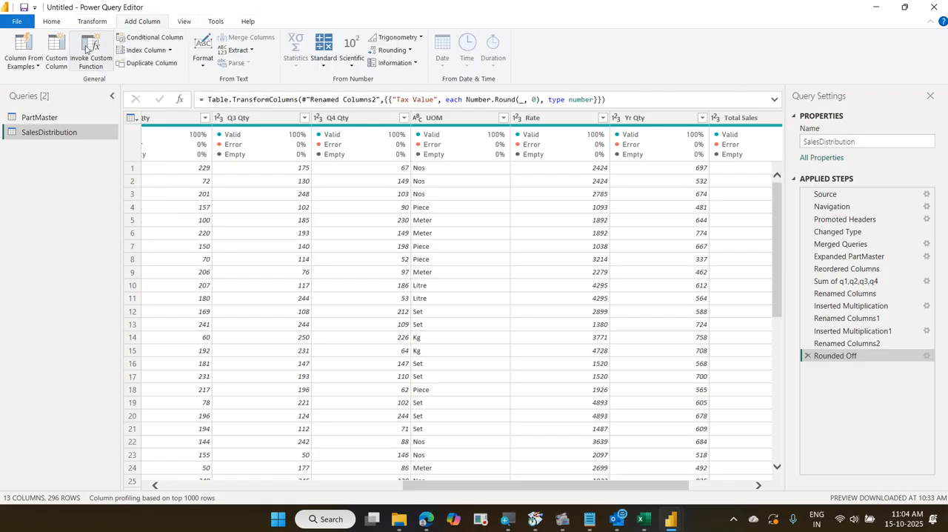
left_click_drag(37, 27, 72, 80)
mouse_move(120, 13)
left_mouse_down()
mouse_move(168, 31)
mouse_move(72, 67)
left_mouse_up()
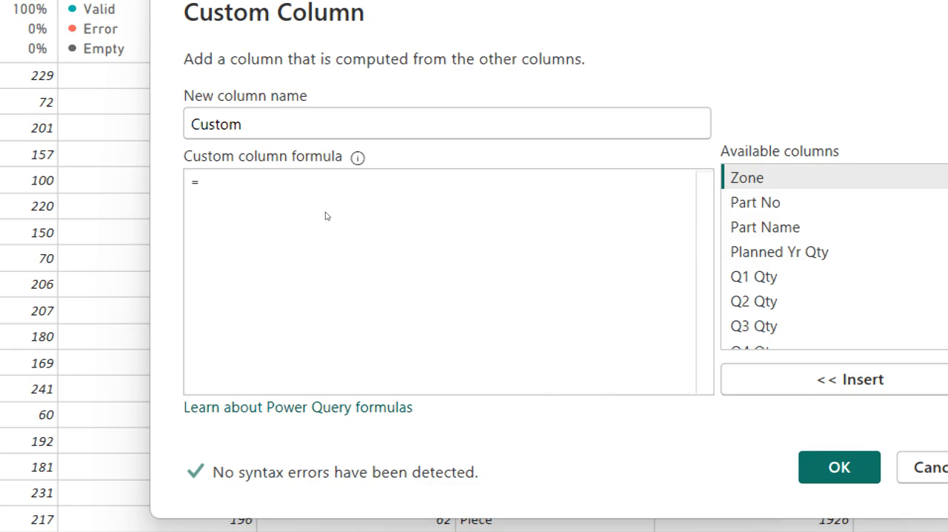
key("ctrl+a")
type("V")
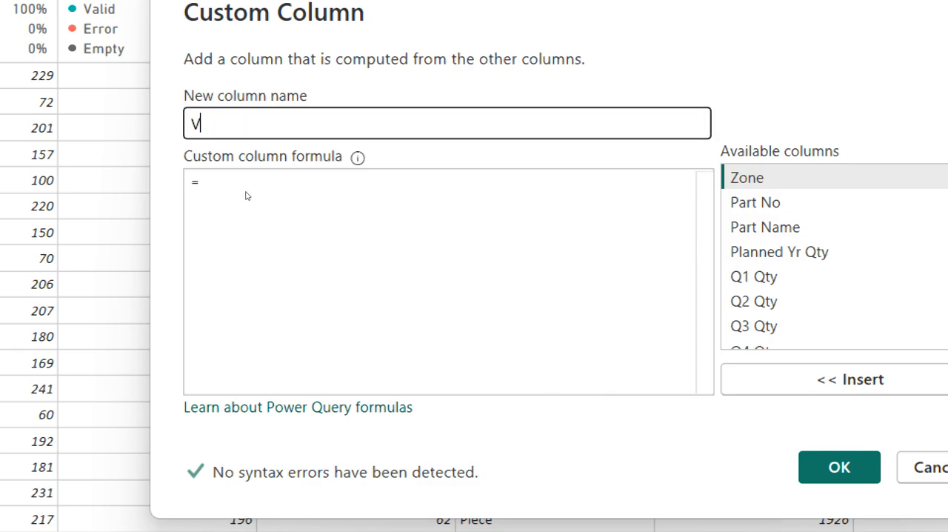
type("arian")
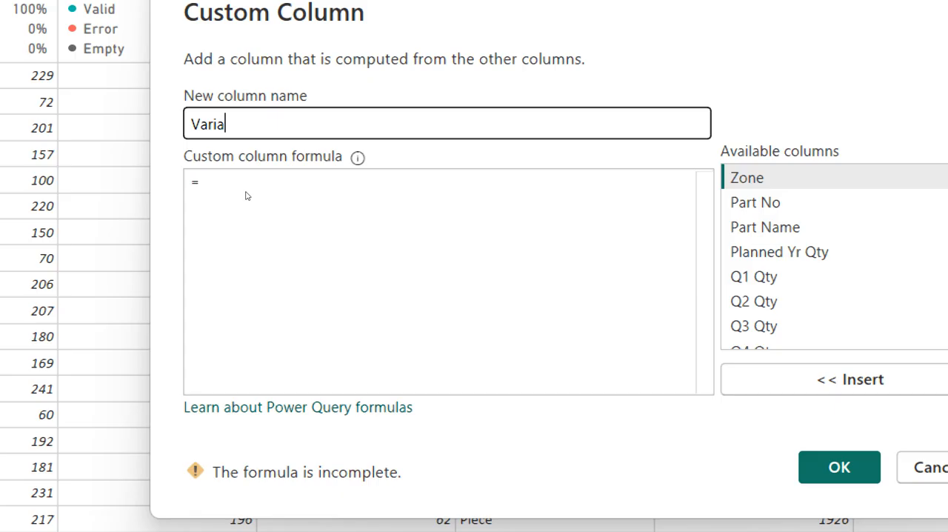
type("ce")
key("BackSpace")
type("e %")
Build the custom column formula [Yr Qty]-[Planned Yr Qty]/[Planned Yr Qty] from the available columns
left_click(290, 224)
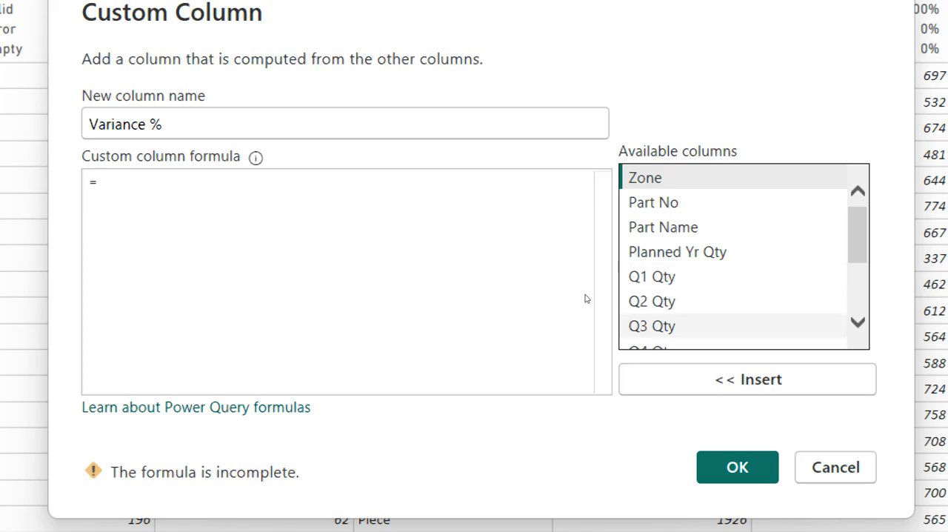
scroll(664, 271, "down", 2)
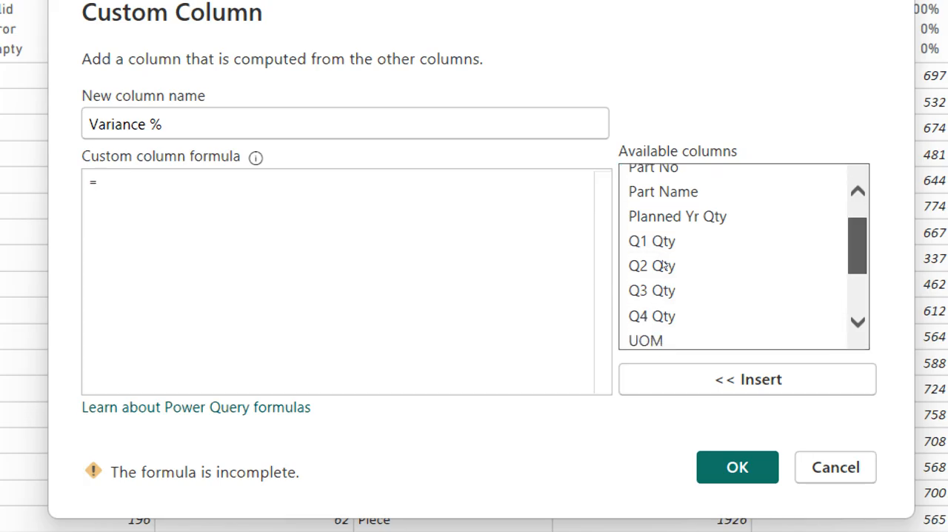
scroll(663, 277, "up", 1)
scroll(658, 275, "down", 2)
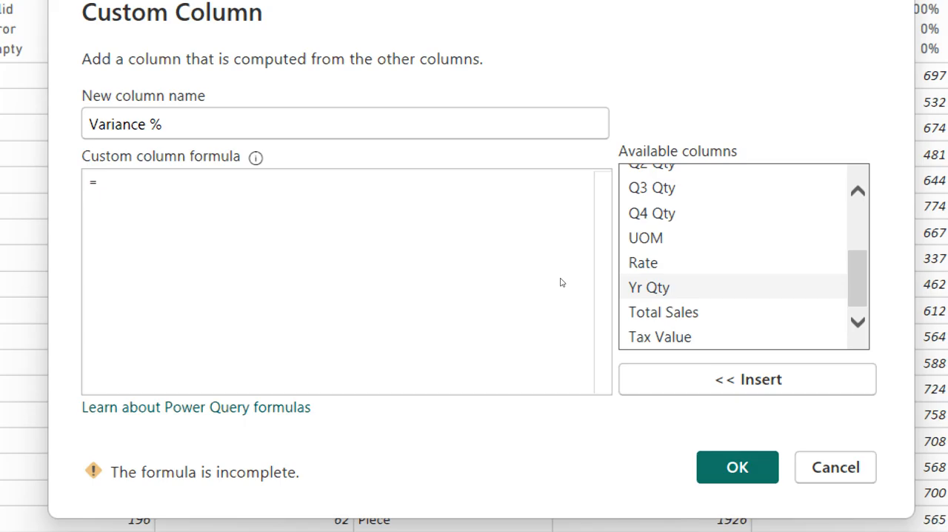
double_click(649, 287)
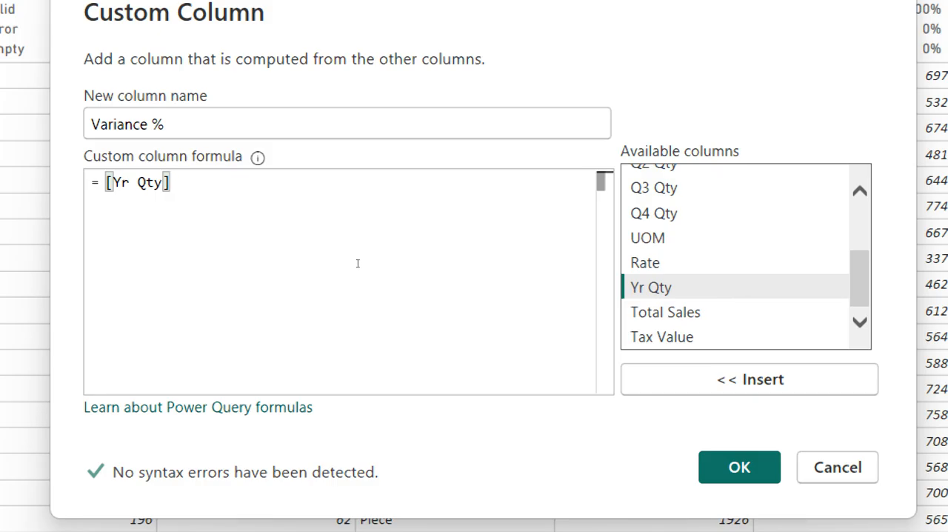
type("-")
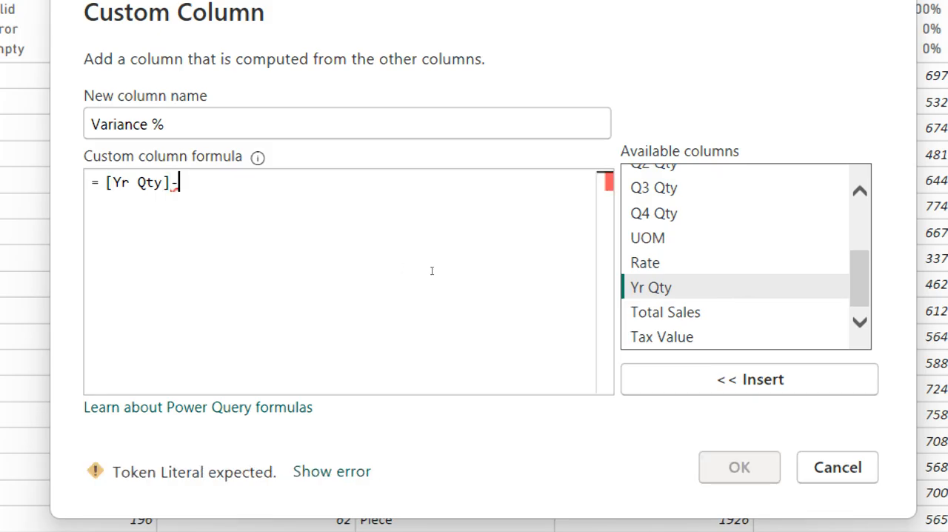
scroll(659, 274, "up", 2)
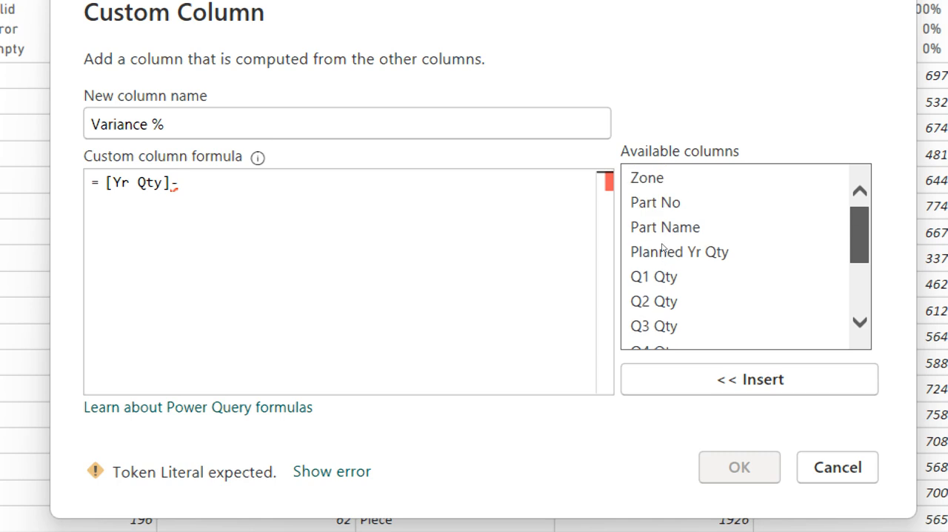
left_click(663, 251)
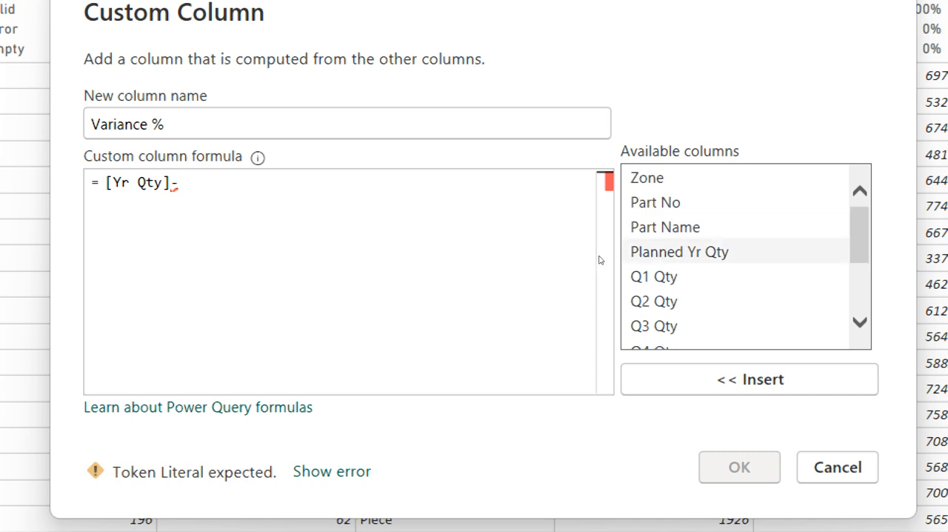
key("Return")
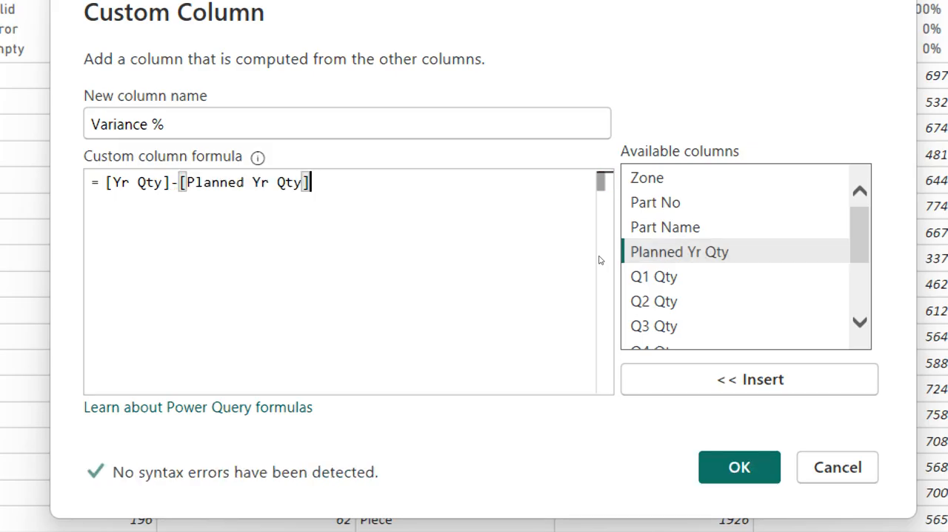
type("/")
key("Tab")
key("Return")
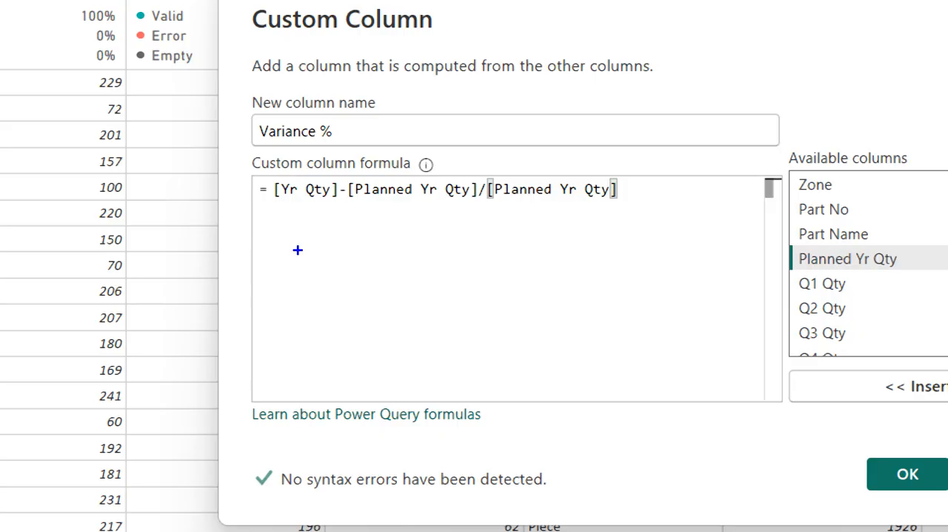
Annotate the formula on screen with "BODMAS", operator arrows and parentheses around the subtraction, and clear the markings
type("tBODMA")
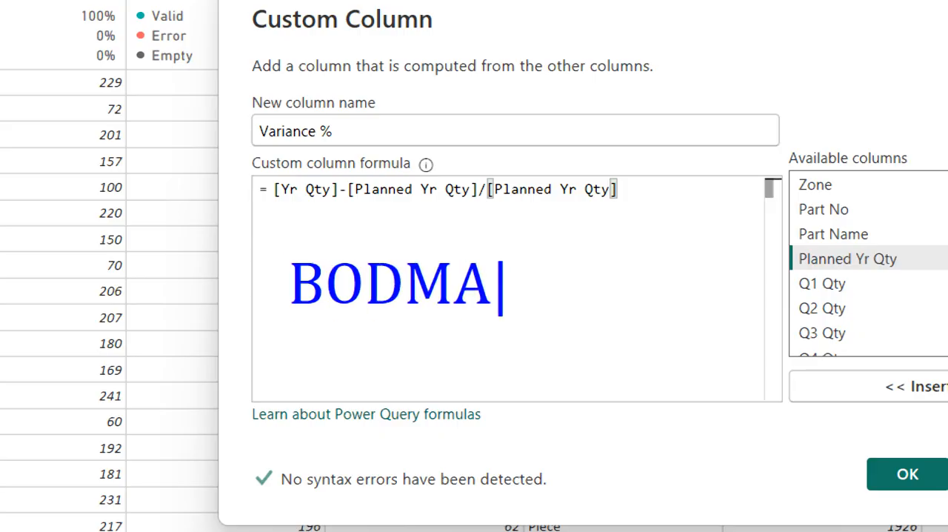
type("S")
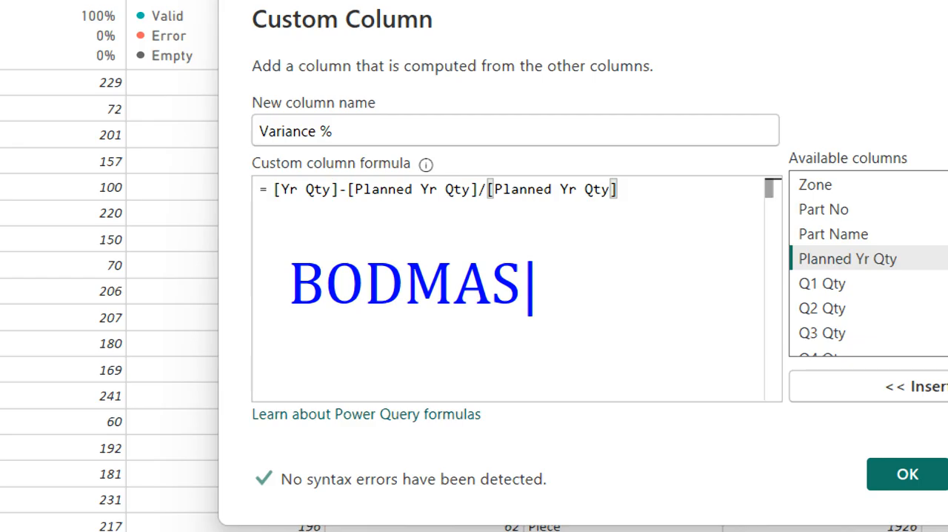
key("Escape")
left_click_drag(477, 198, 483, 197)
left_click_drag(341, 198, 346, 197)
left_click_drag(395, 255, 474, 203)
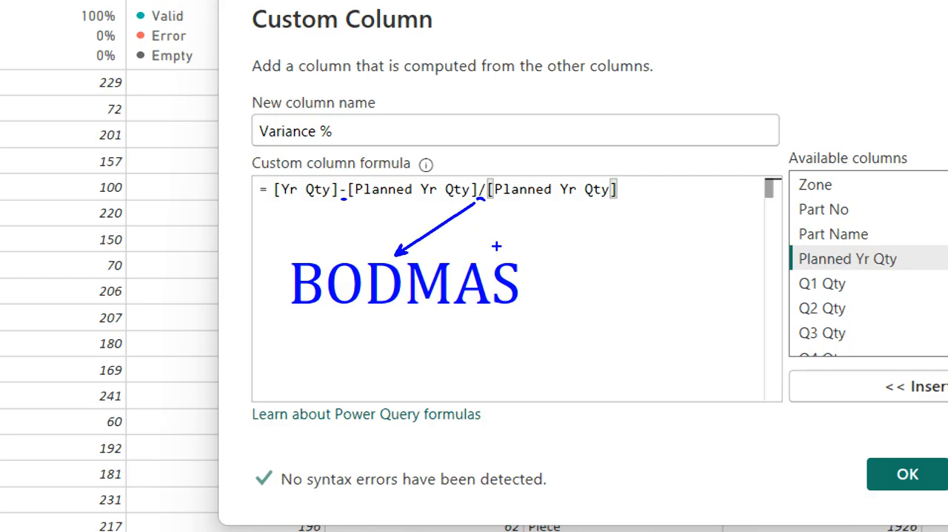
left_click_drag(499, 257, 345, 200)
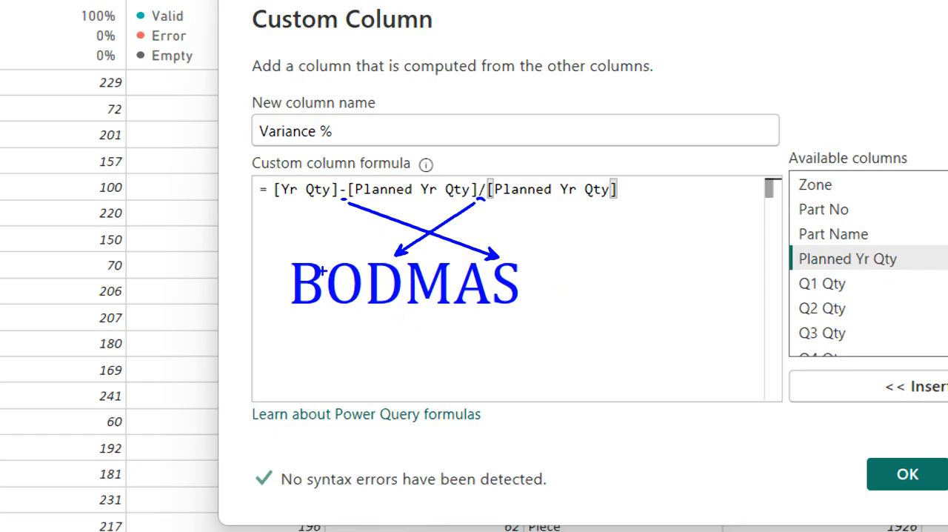
left_click_drag(274, 172, 277, 204)
left_click_drag(475, 193, 482, 198)
left_click_drag(477, 170, 478, 200)
mouse_move(292, 251)
left_mouse_down()
mouse_move(332, 216)
mouse_move(405, 208)
left_mouse_up()
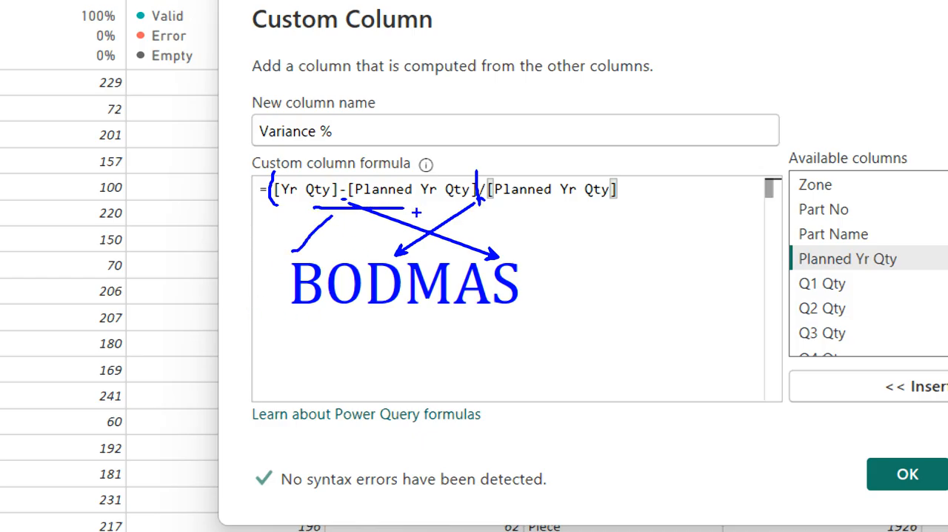
mouse_move(361, 178)
left_mouse_down()
mouse_move(484, 142)
mouse_move(496, 167)
left_mouse_up()
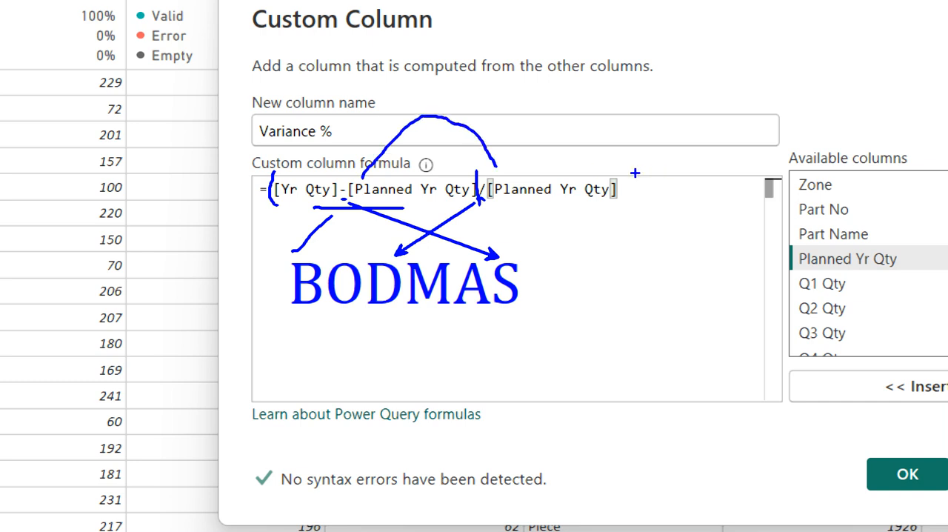
key("Escape")
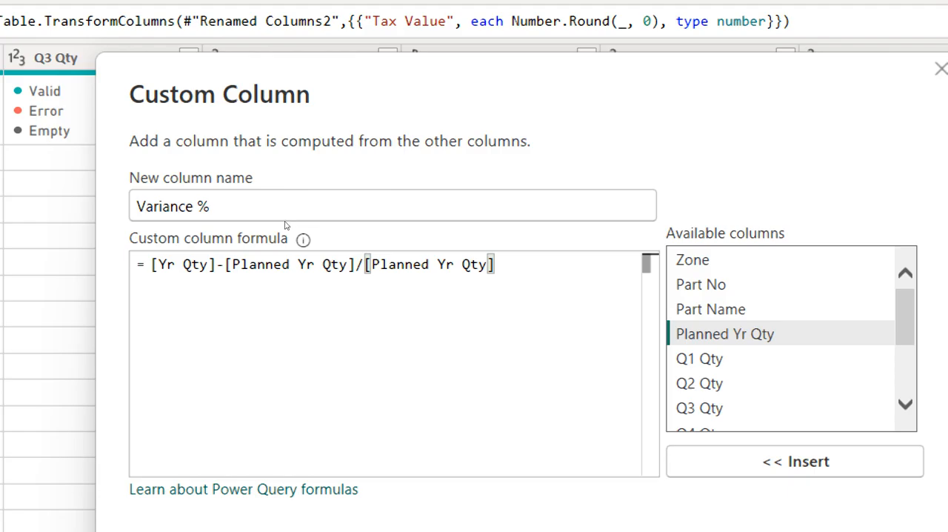
Enclose [Yr Qty]-[Planned Yr Qty] in parentheses within the formula and create the Variance % column
key("Home")
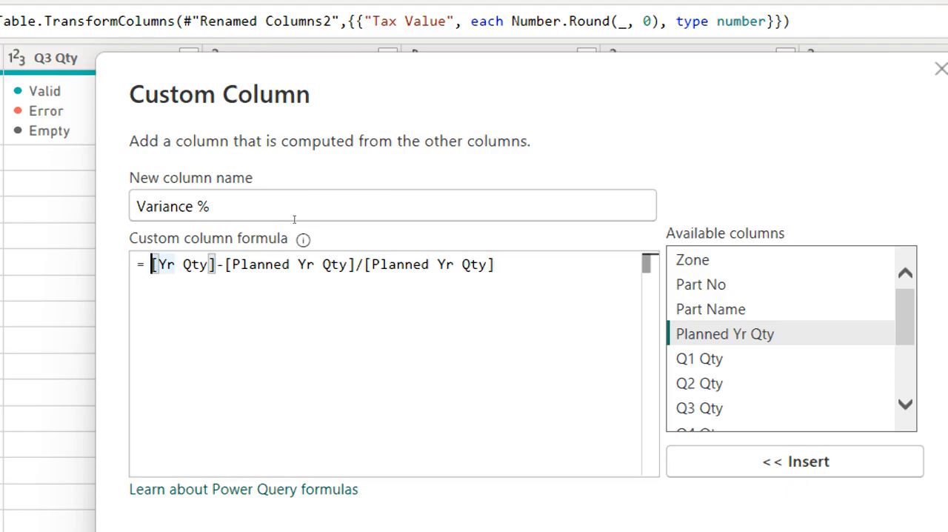
type("(")
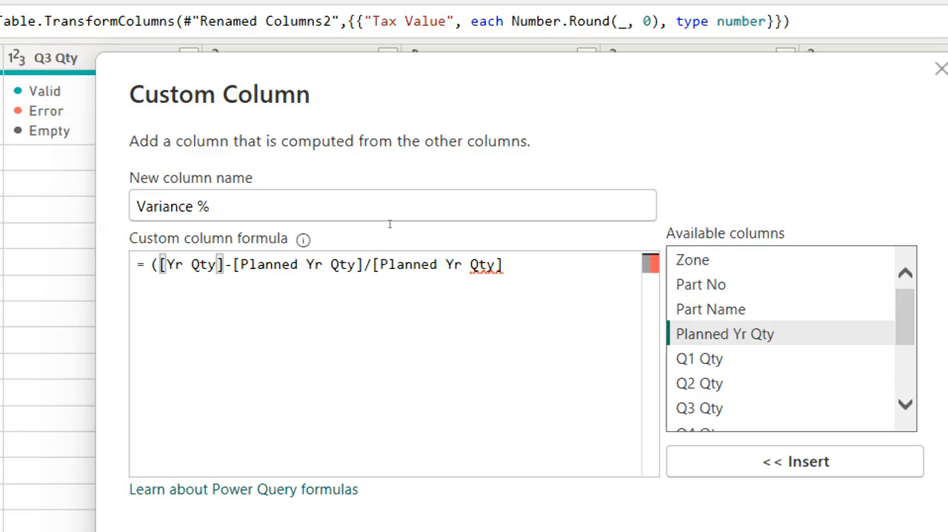
left_click(363, 264)
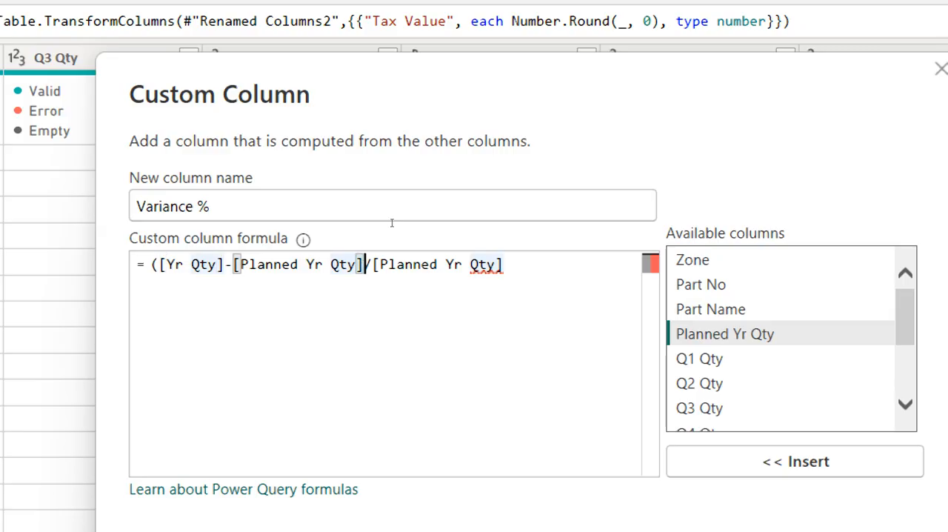
type(")")
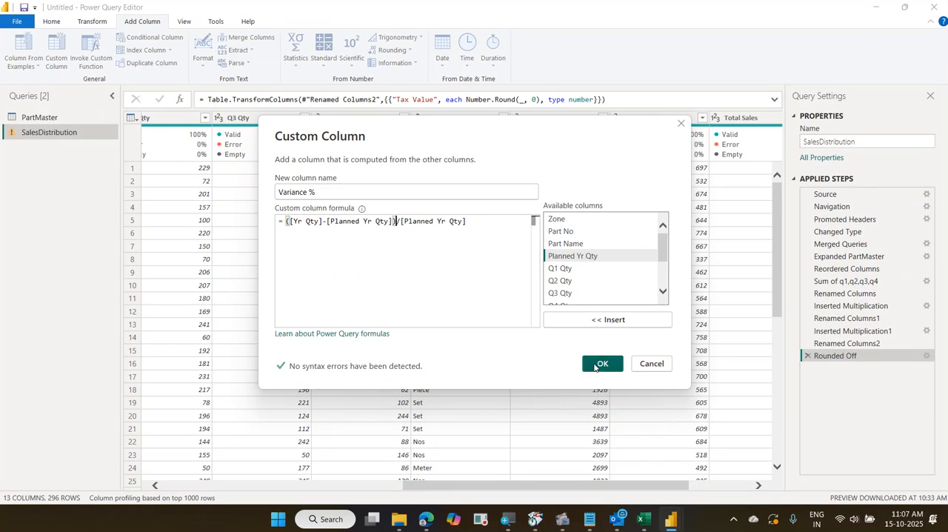
left_click(601, 364)
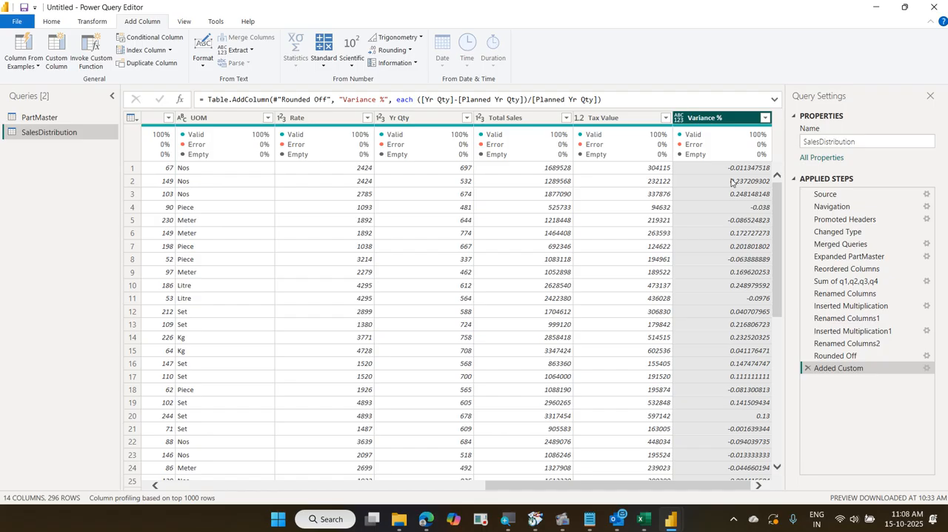
Detect the Variance % column's data type and change it to Percentage, replacing the current type conversion
left_click(93, 22)
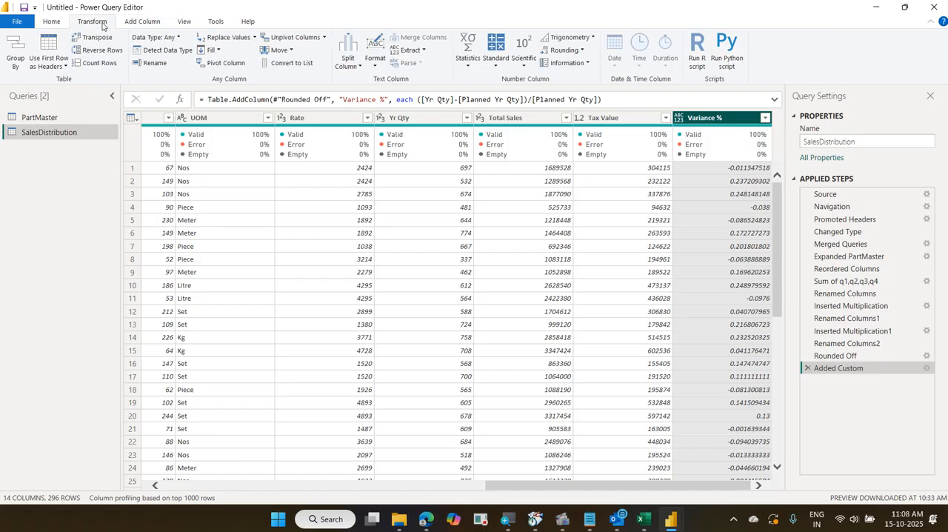
left_click(166, 50)
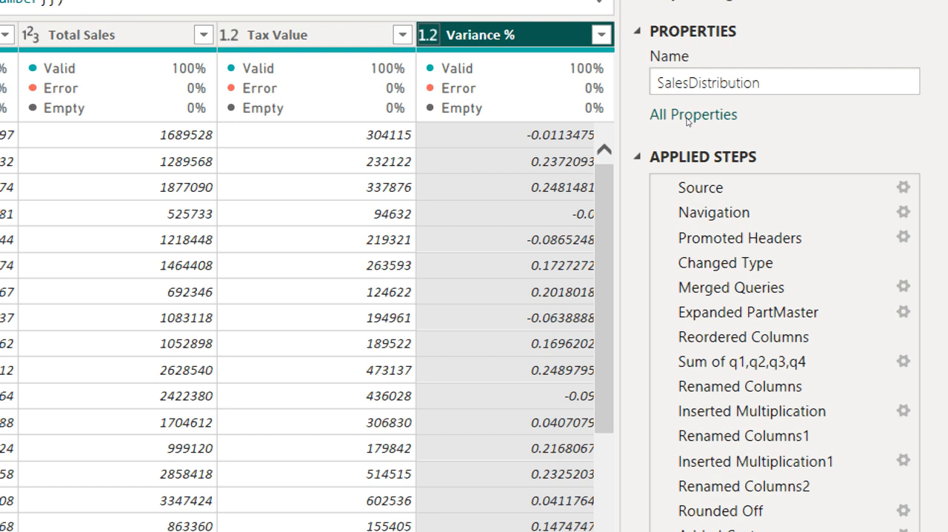
left_click(427, 35)
key("Down")
key("Down")
key("Down")
key("Down")
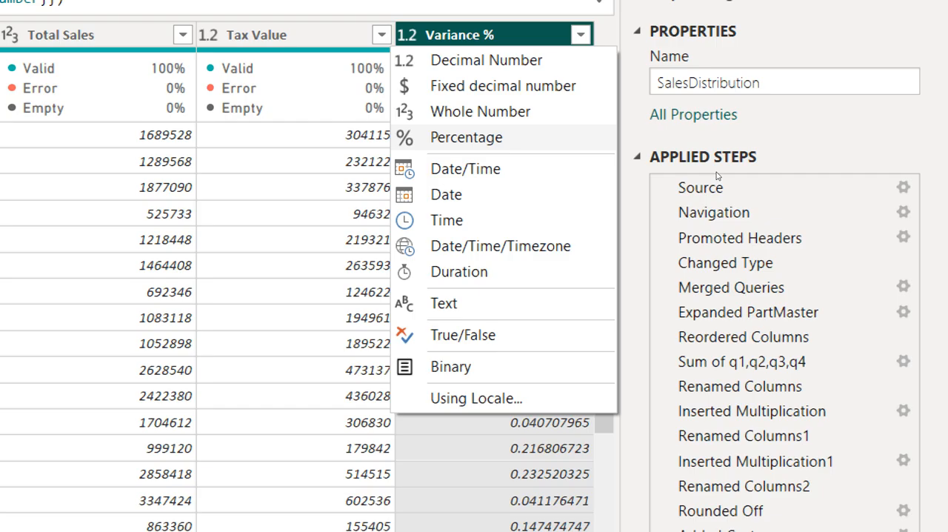
key("Return")
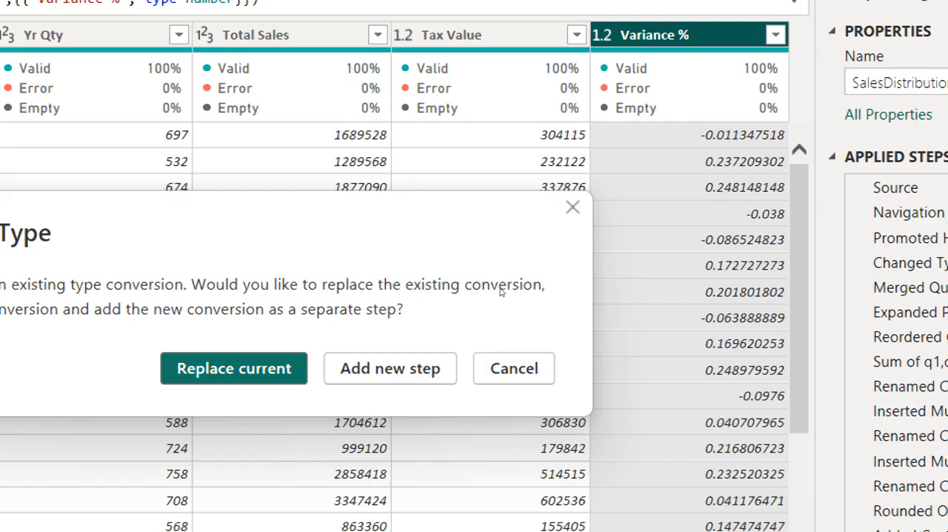
key("Return")
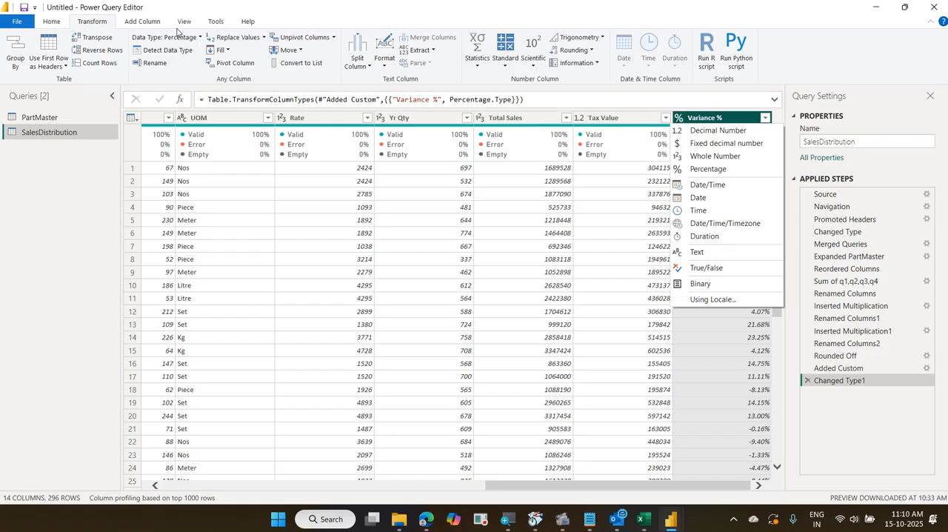
Open the data type options for Variance %, mark them and the column's type symbol on screen, and clear the markings
left_click(199, 39)
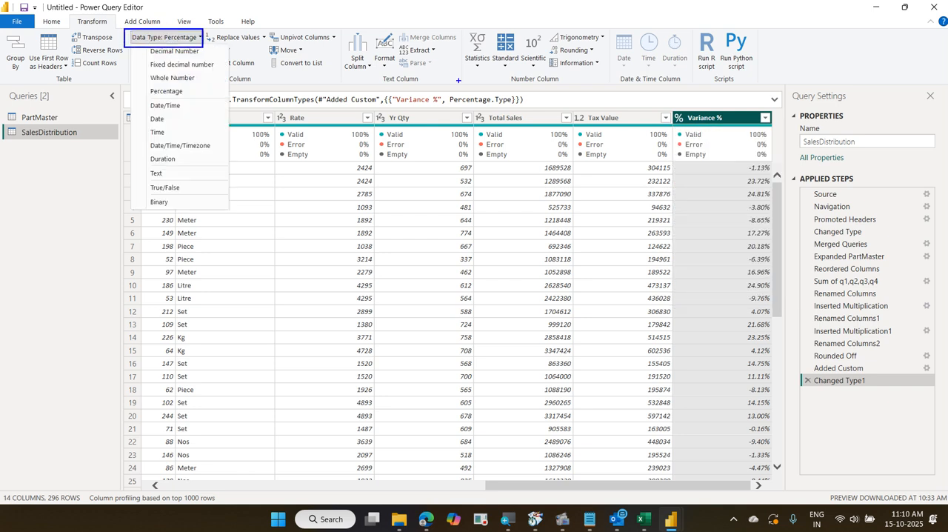
left_click_drag(665, 110, 694, 133)
mouse_move(191, 37)
left_mouse_down()
mouse_move(217, 16)
mouse_move(214, 186)
left_mouse_up()
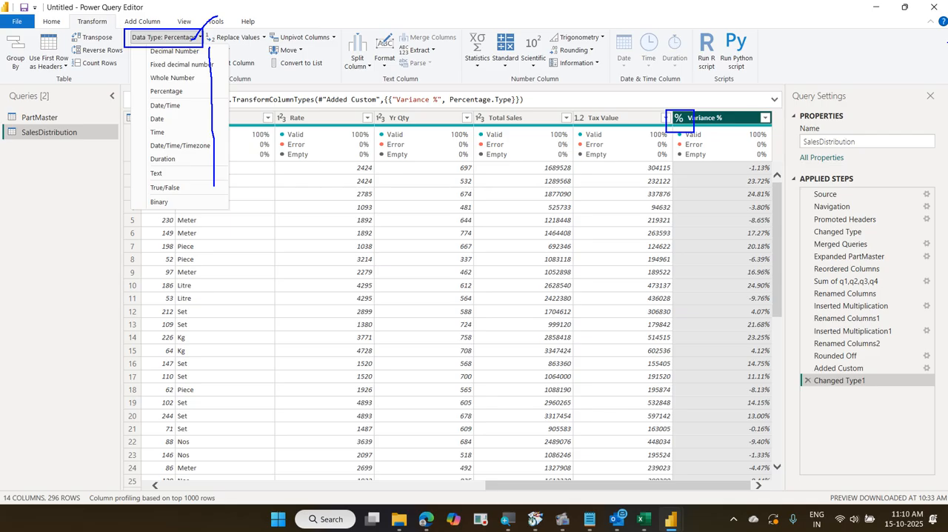
key("Escape")
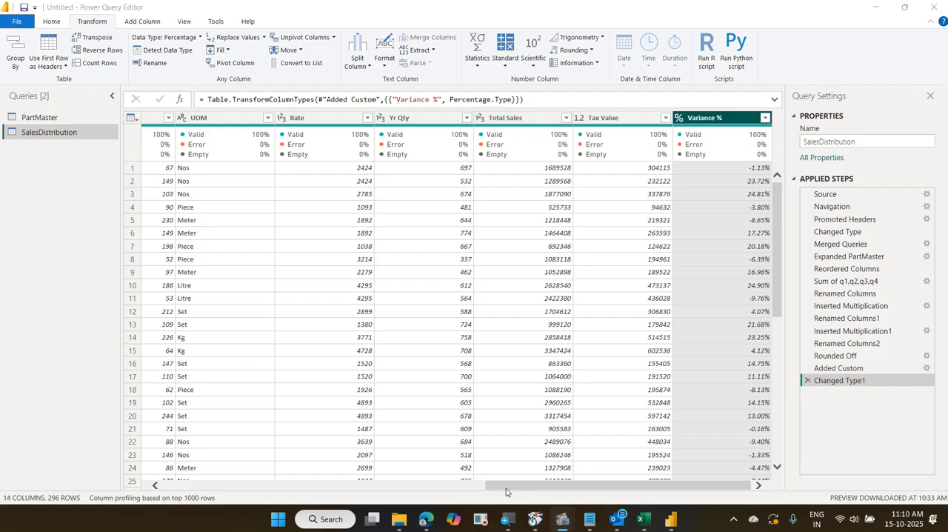
Examine which zones the Zone column contains in its filter list, leaving the filter unapplied
left_click_drag(506, 491, 184, 491)
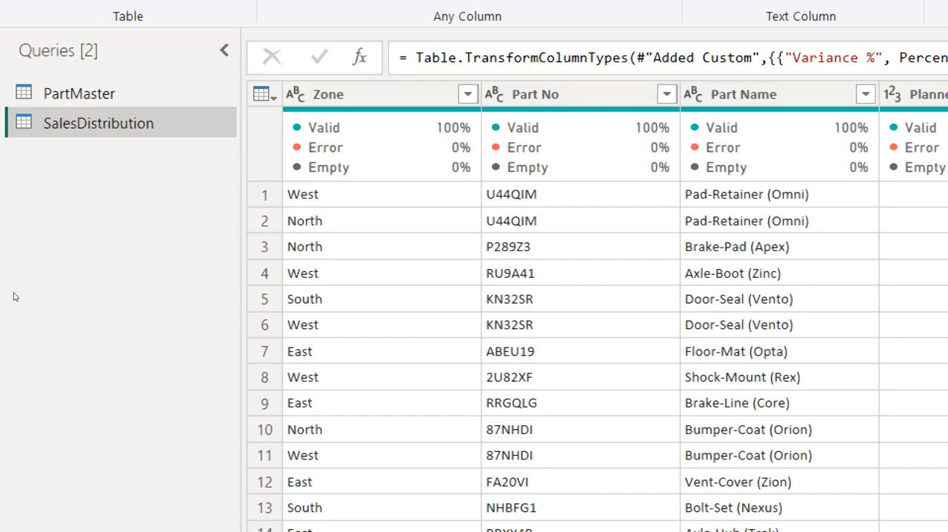
left_click(236, 119)
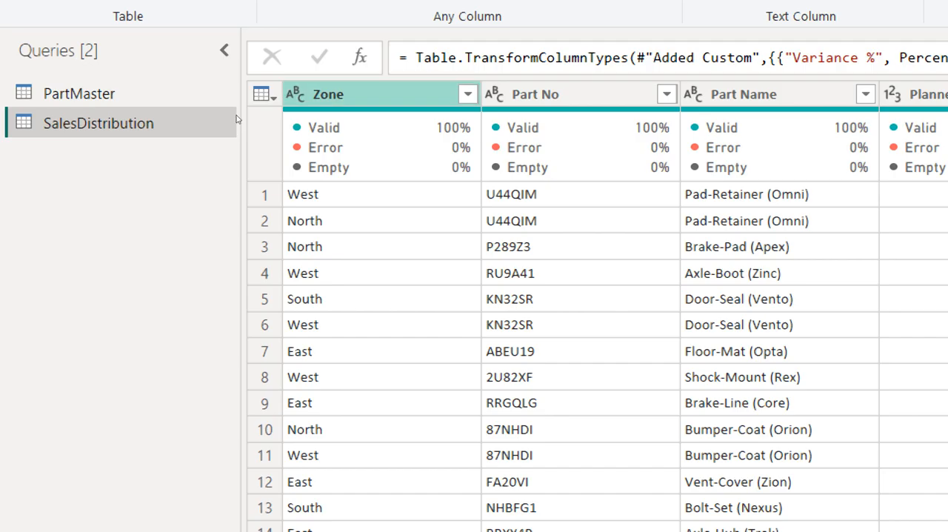
left_click(467, 94)
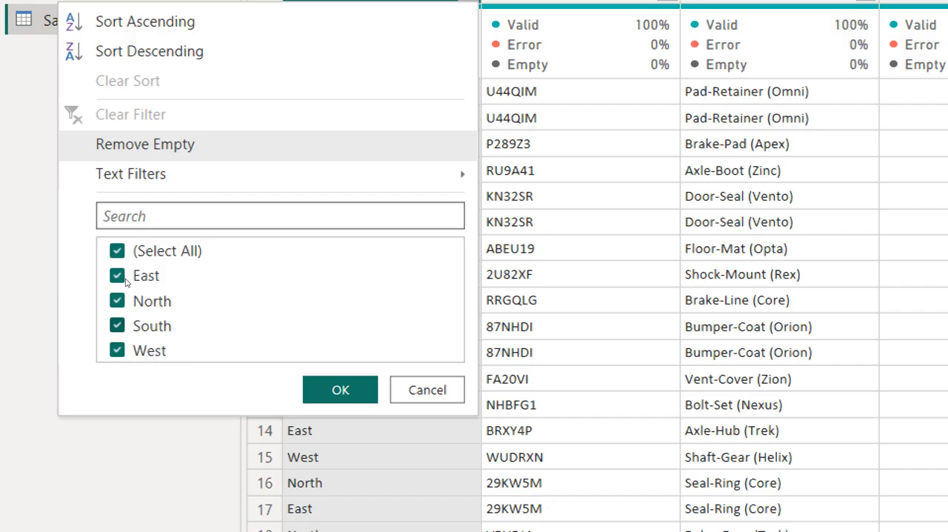
key("Escape")
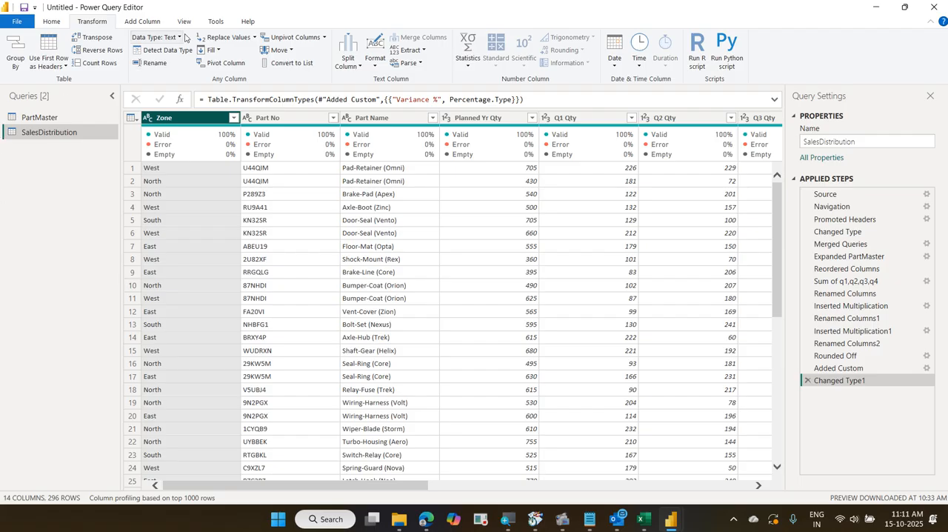
Start a conditional column in the SalesDistribution query and name it "Logistic Cost"
left_click(156, 20)
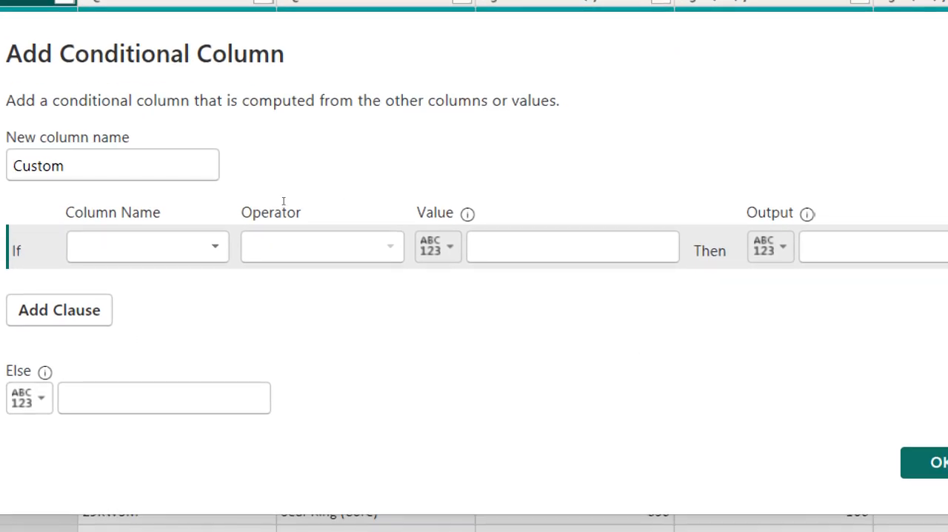
left_click_drag(89, 168, 16, 191)
type("Logisti")
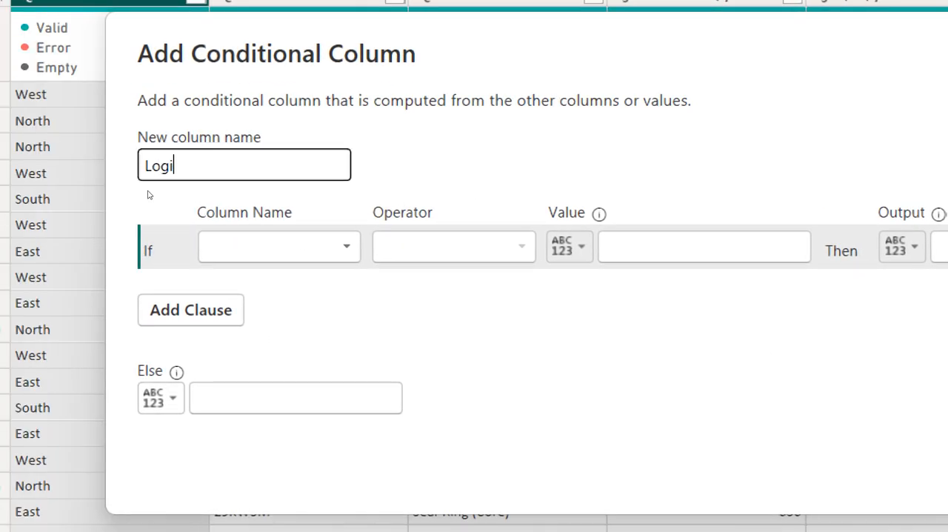
type("cs")
key("BackSpace")
type("Cost")
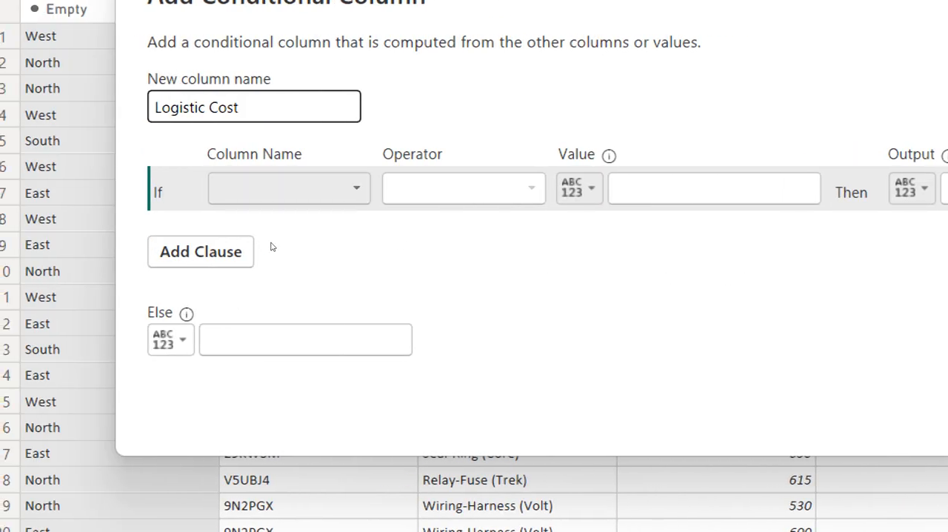
Set the first condition to test the Zone column with the equals operator
left_click(289, 188)
key("Down")
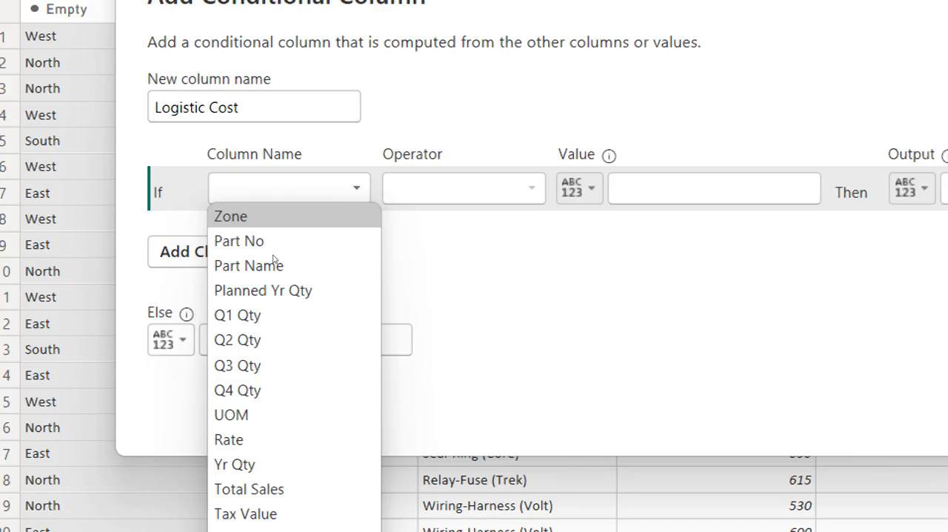
key("Return")
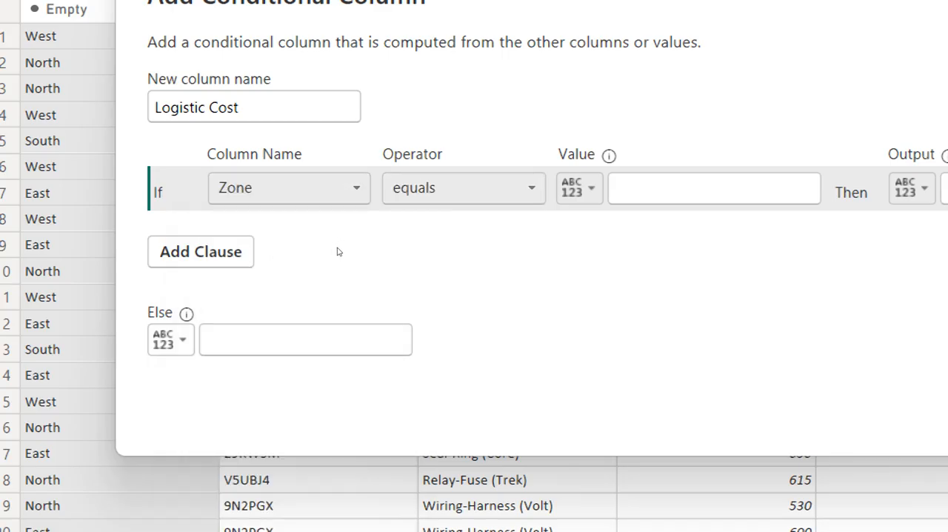
key("Tab")
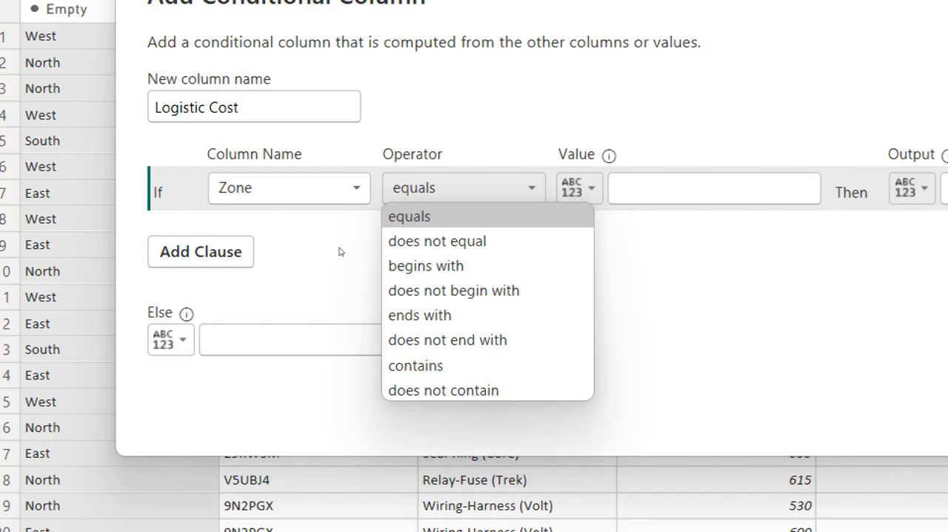
key("Return")
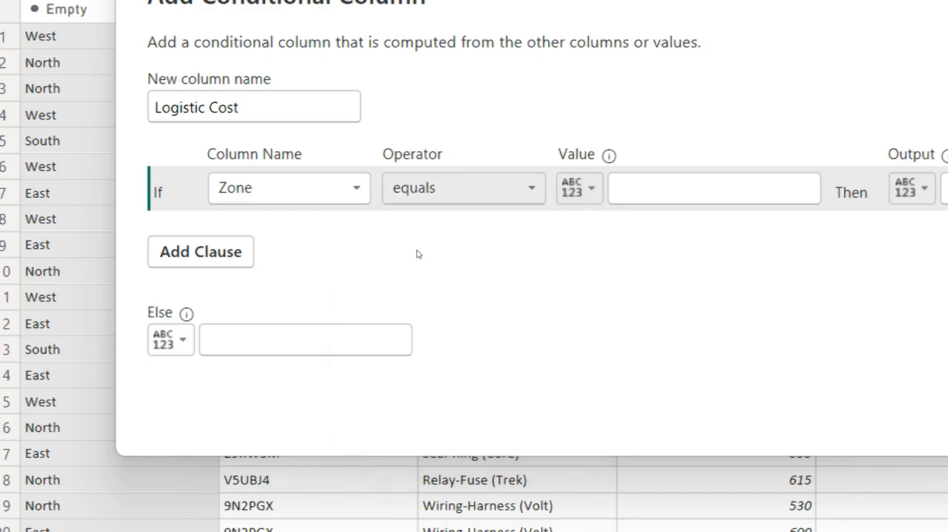
key("Tab")
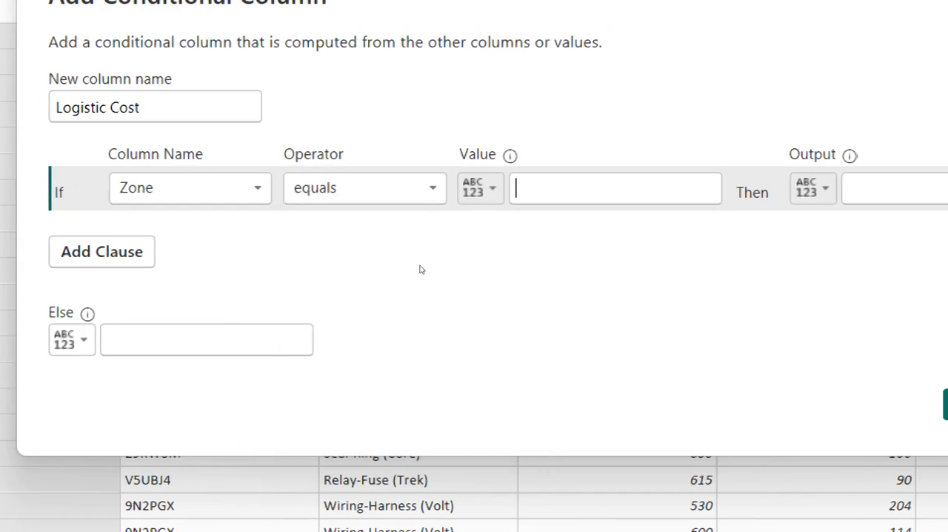
type("South")
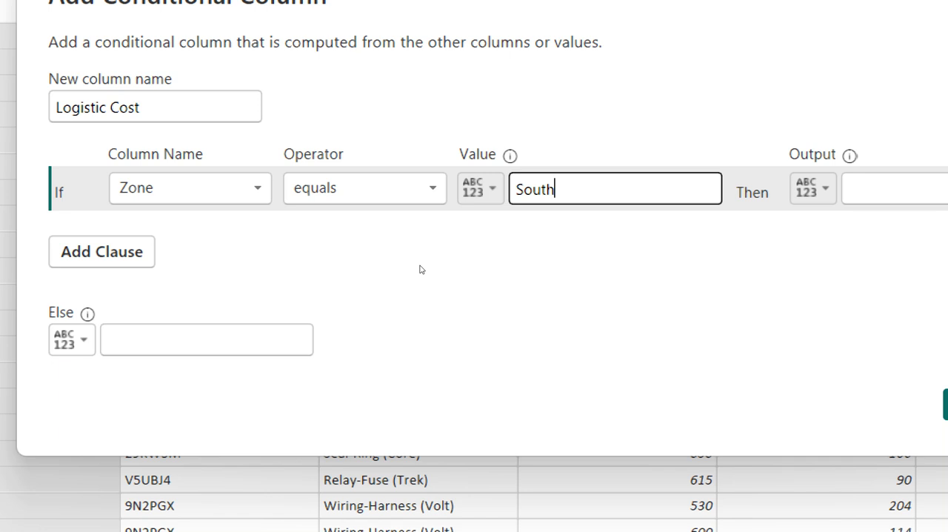
key("BackSpace")
key("BackSpace")
key("BackSpace")
key("BackSpace")
key("BackSpace")
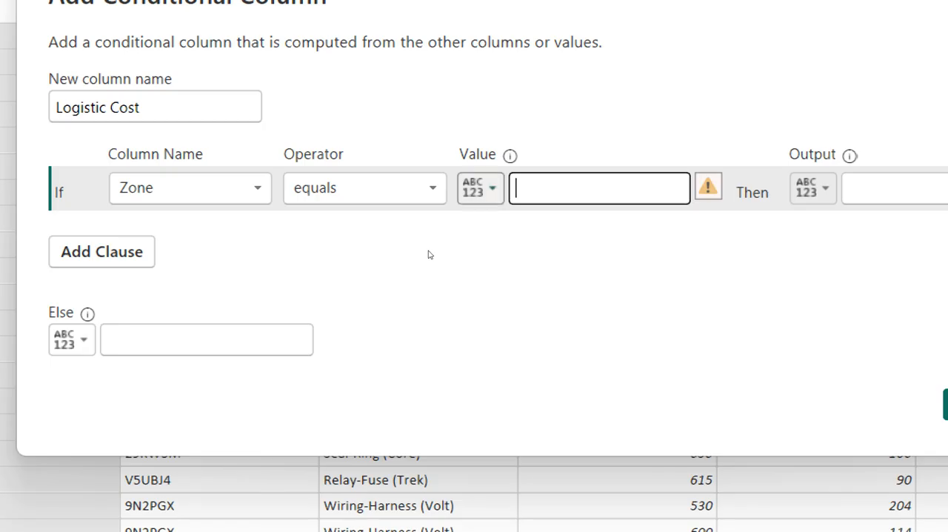
left_click(480, 190)
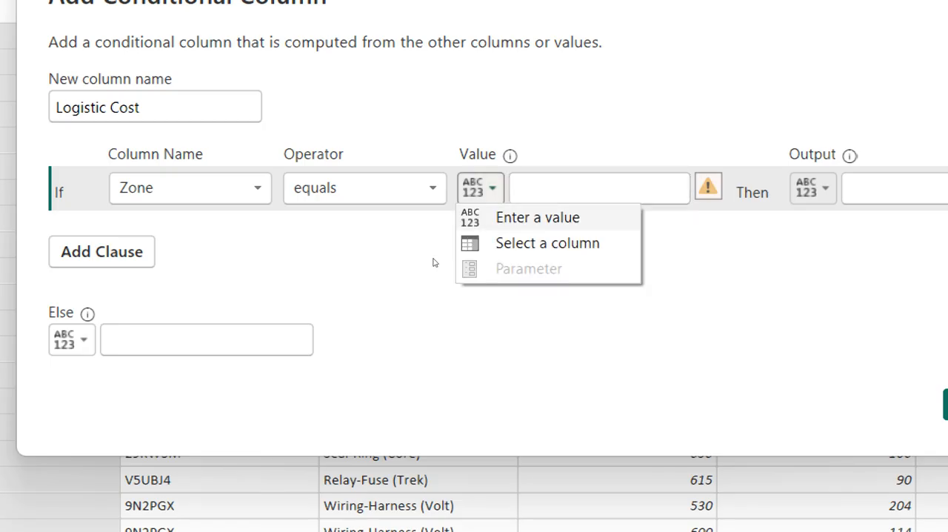
left_click(489, 243)
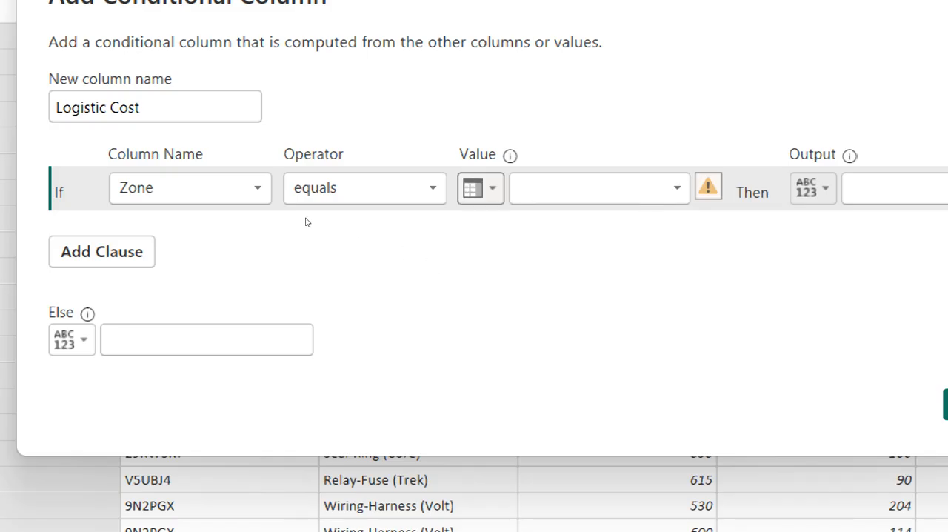
left_click(597, 189)
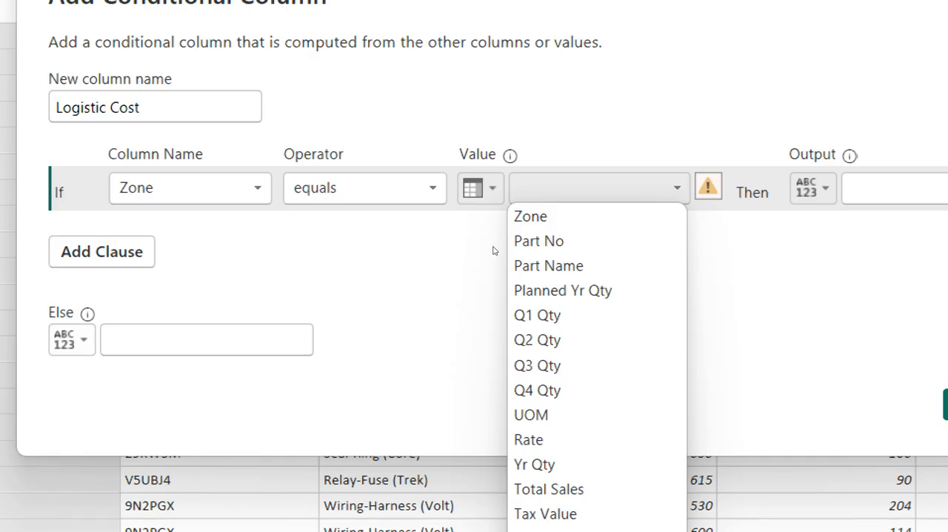
left_click(480, 188)
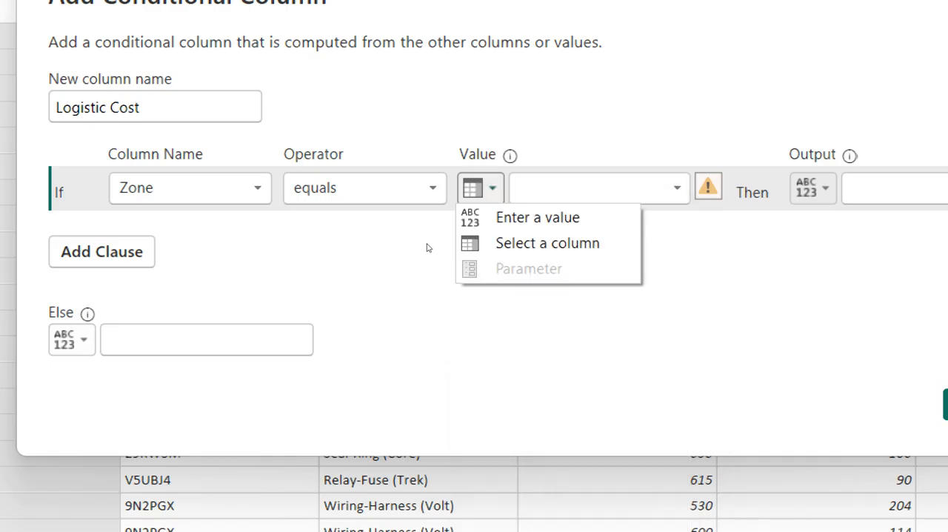
key("Up")
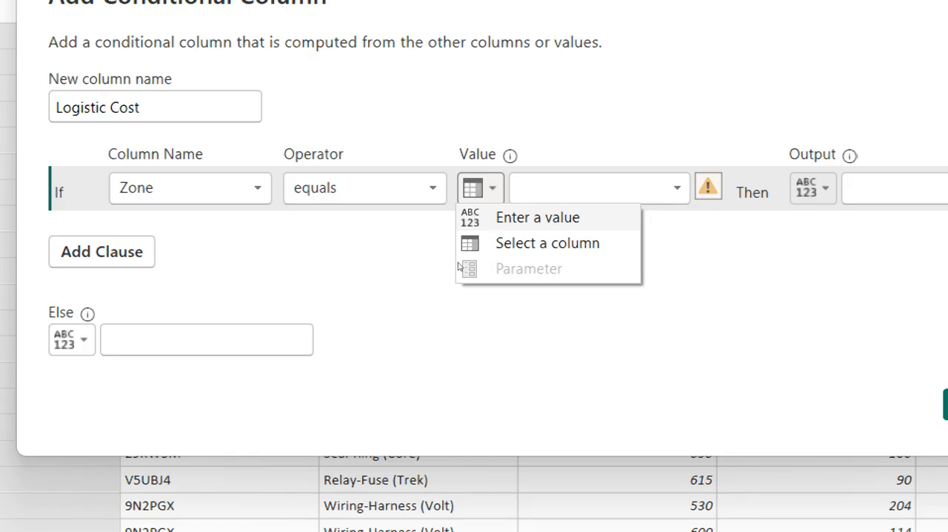
key("Return")
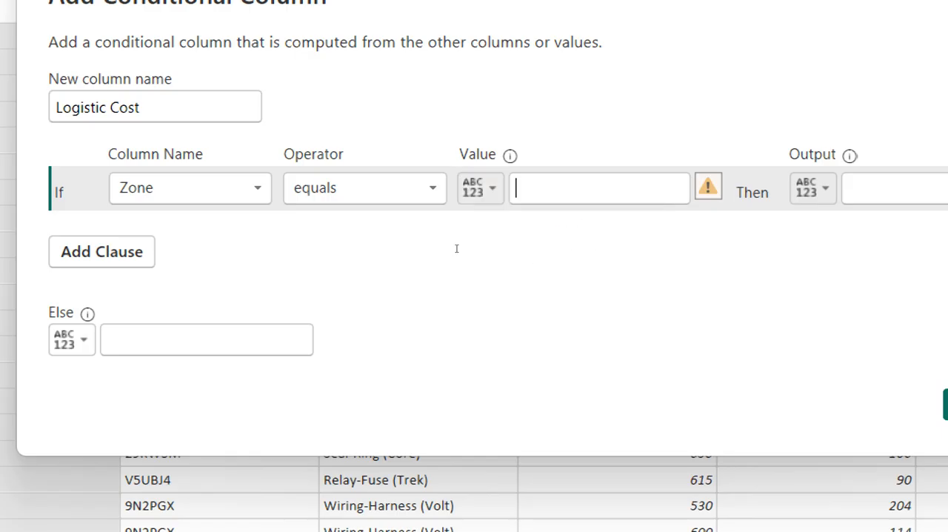
Enter South as the first condition's comparison value and 1000 as its output
type("South")
key("Tab")
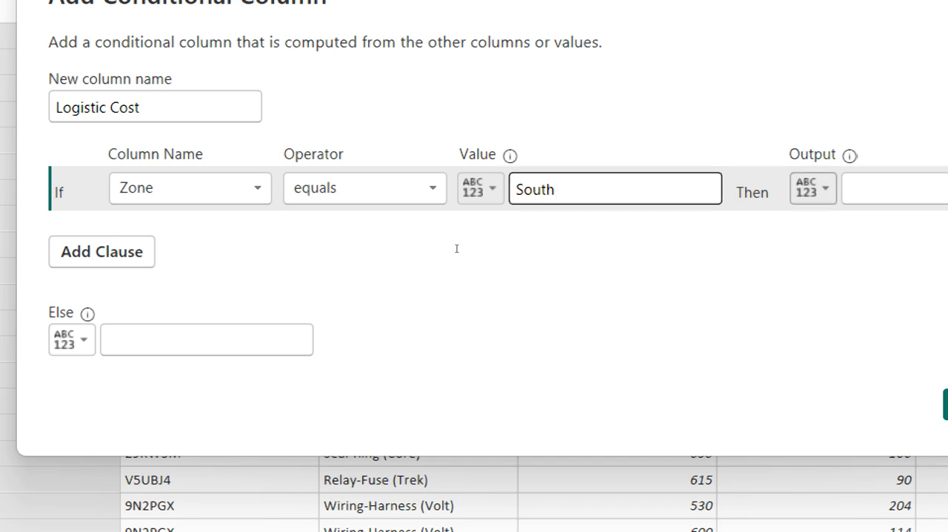
key("Tab")
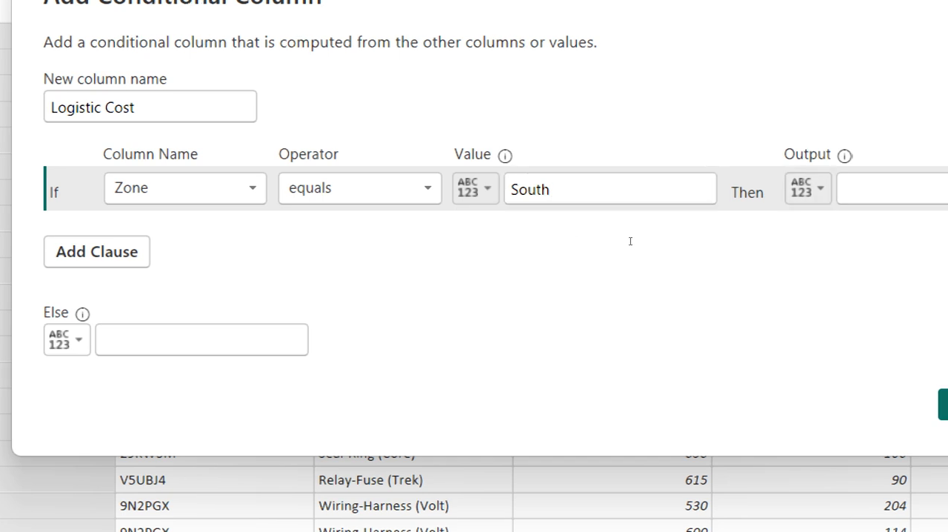
type("1000")
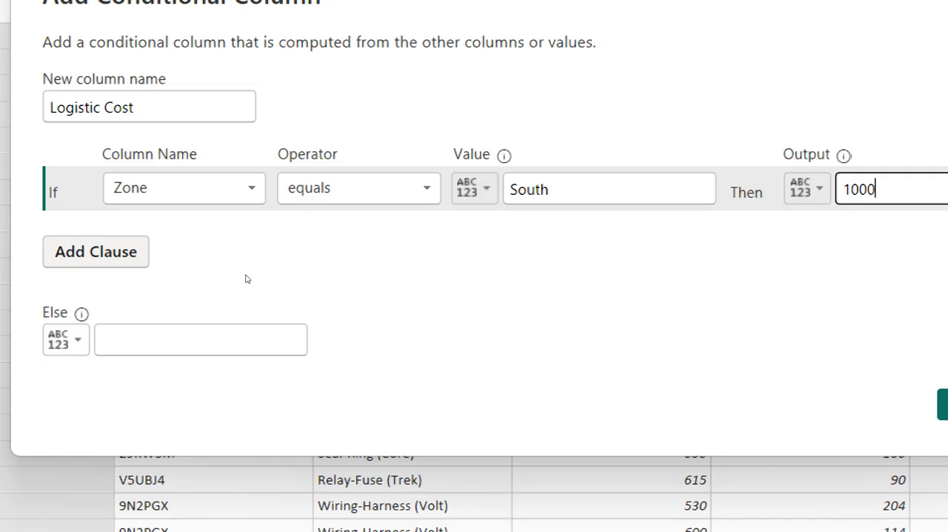
Add an else-if clause that outputs 2000 when the Zone column equals West
left_click(96, 251)
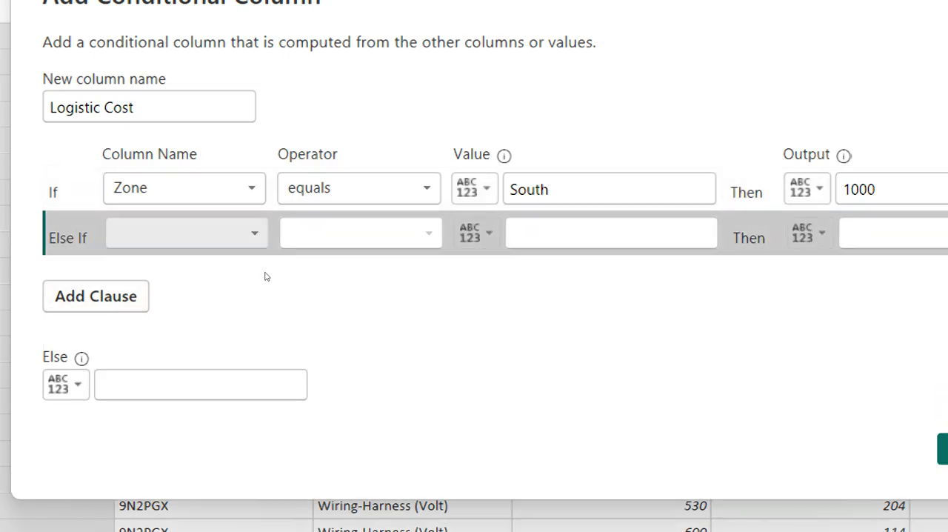
left_click(254, 234)
left_click(258, 260)
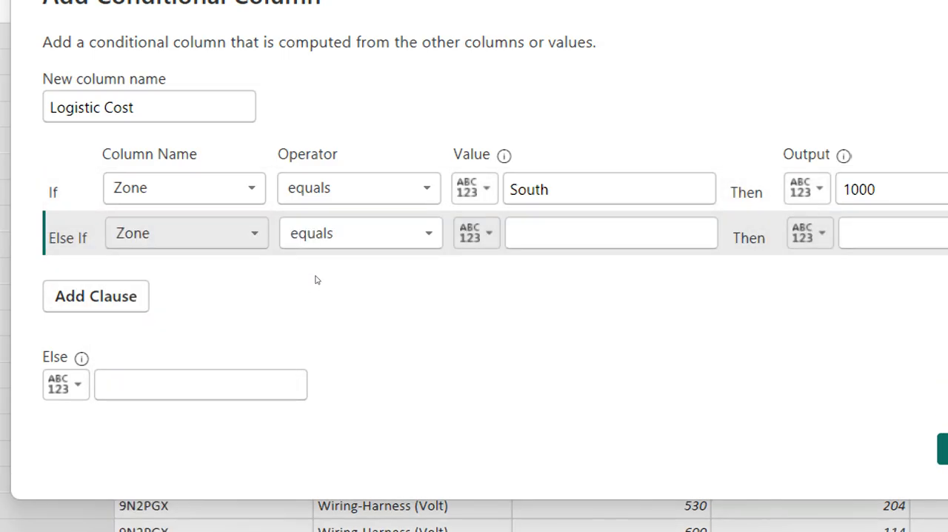
left_click(512, 234)
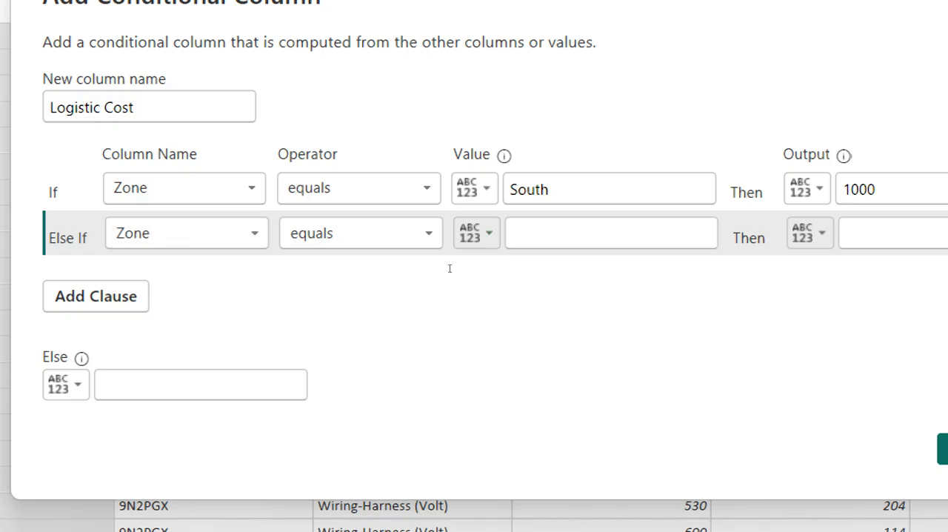
type("West")
key("Tab")
key("Tab")
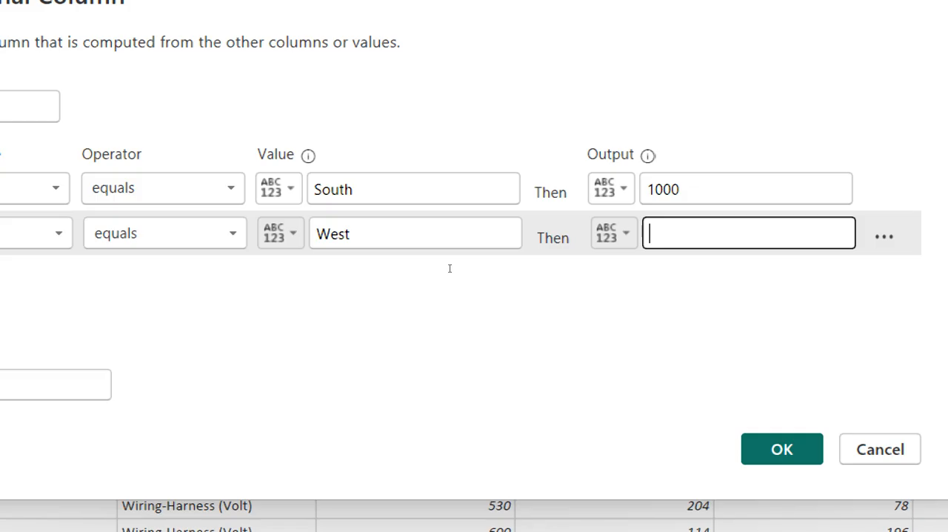
type("2000")
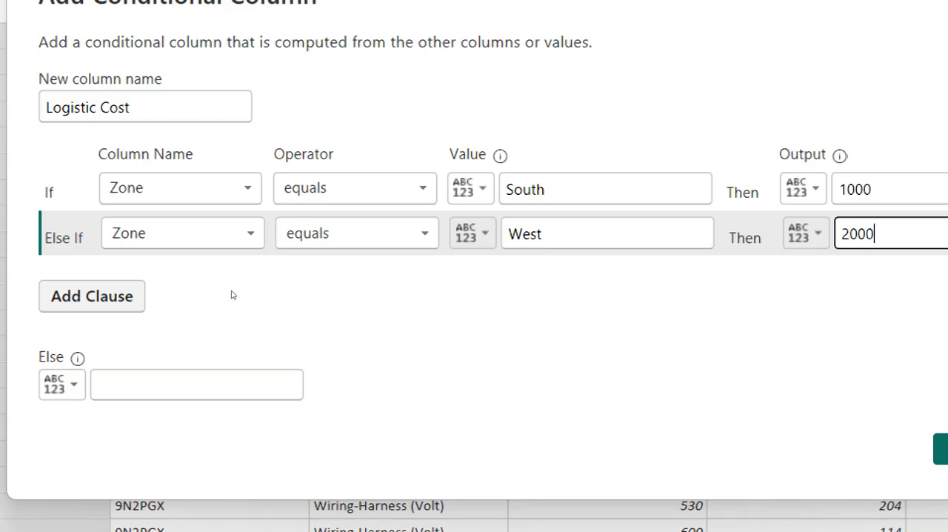
Add another else-if clause that outputs 2500 when the Zone column equals East
key("Return")
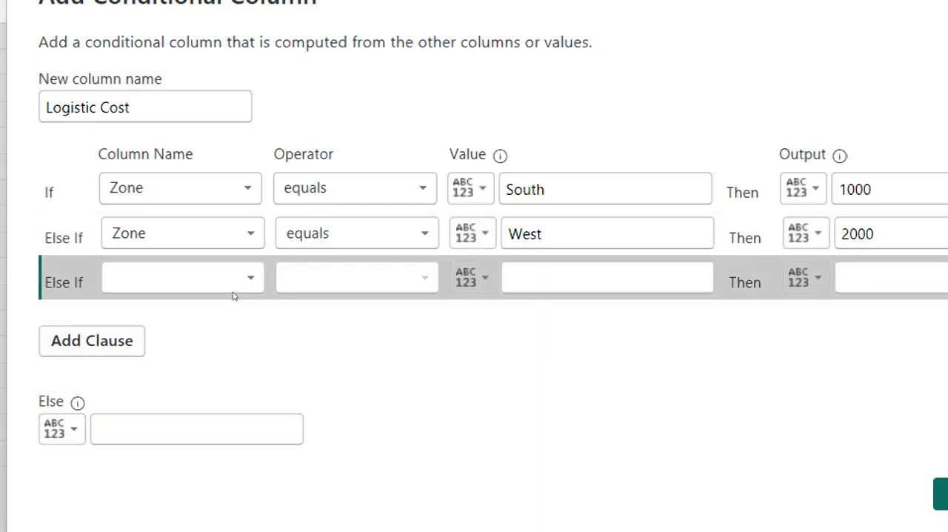
left_click(249, 290)
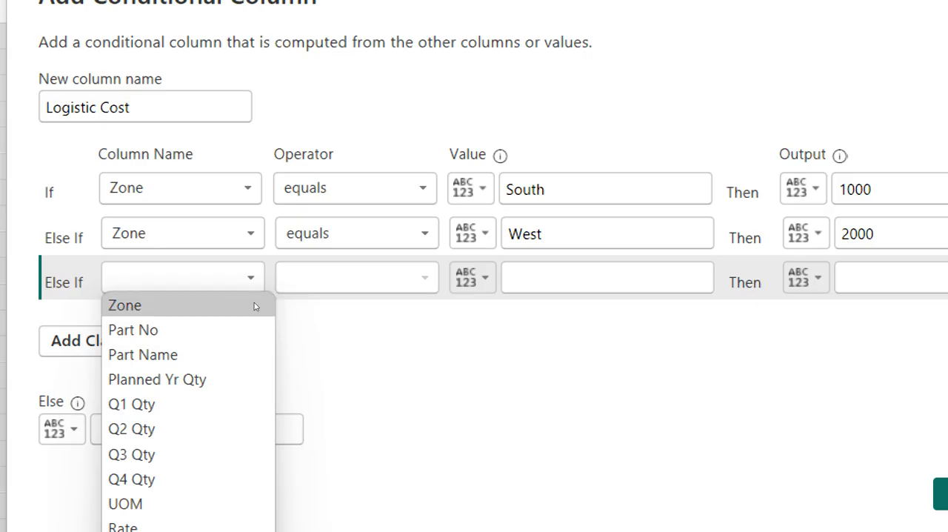
left_click(254, 302)
left_click(457, 289)
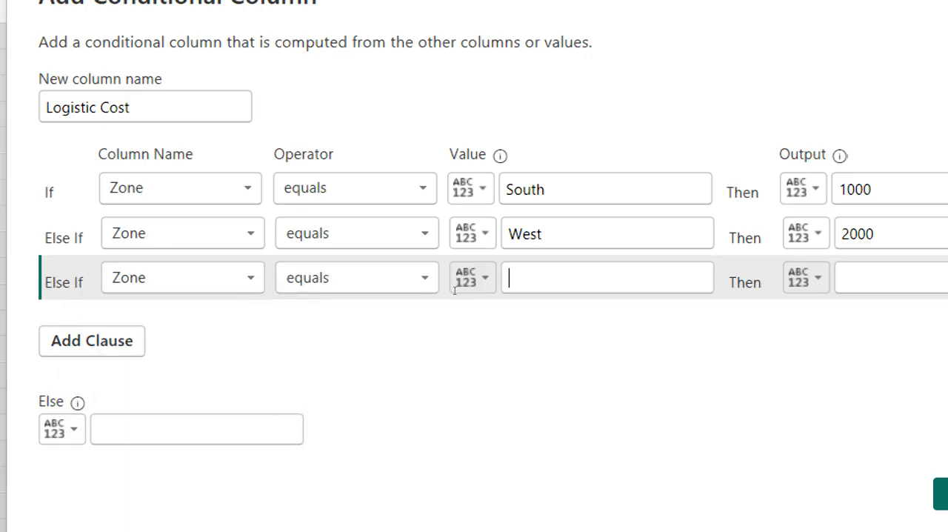
type("E")
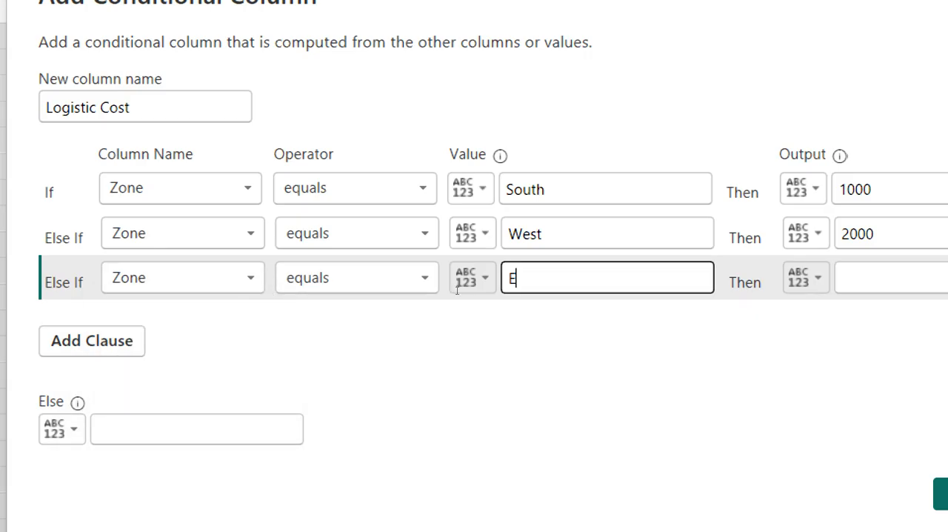
type("ast")
key("Tab")
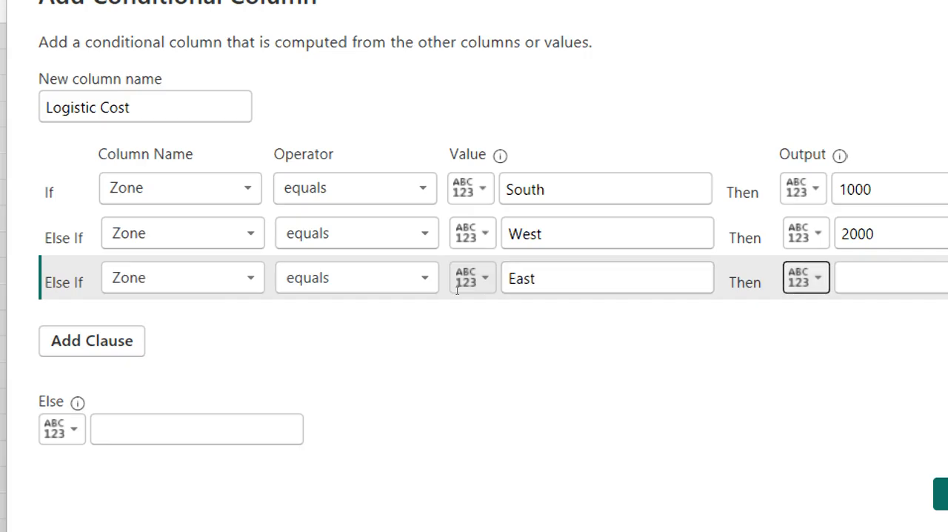
key("Tab")
type("2500")
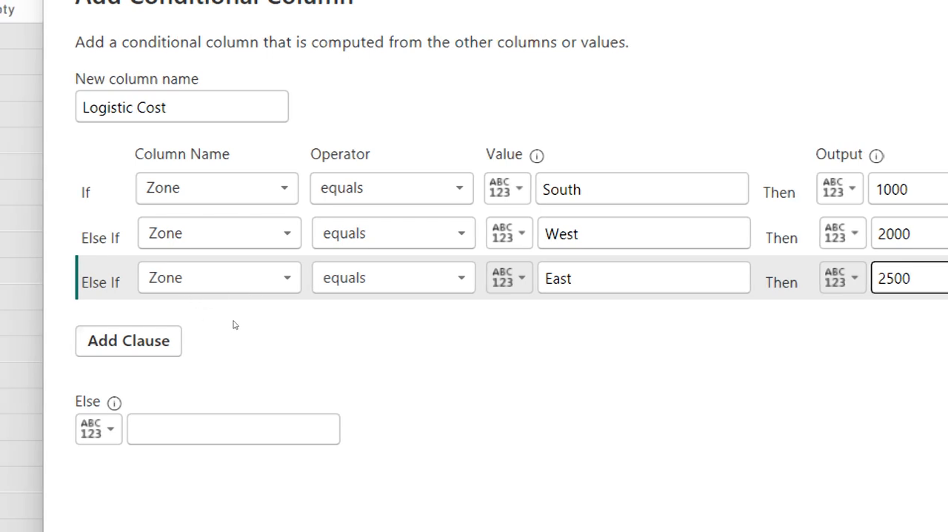
Add a further else-if clause that outputs 3000 when the Zone column equals North
left_click(148, 341)
left_click(264, 322)
key("Down")
key("Return")
left_click(563, 323)
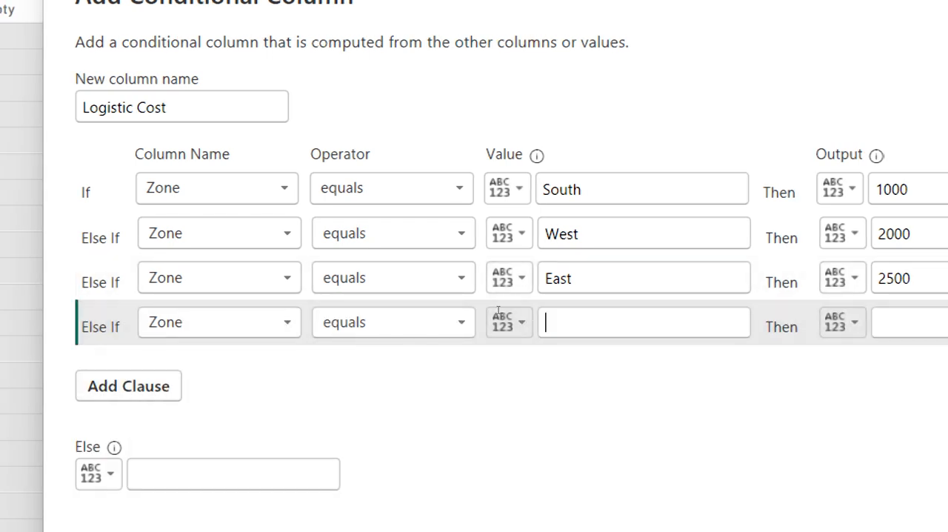
type("NOrth")
key("BackSpace")
key("BackSpace")
key("BackSpace")
key("BackSpace")
type("orth")
key("Tab")
type("3000")
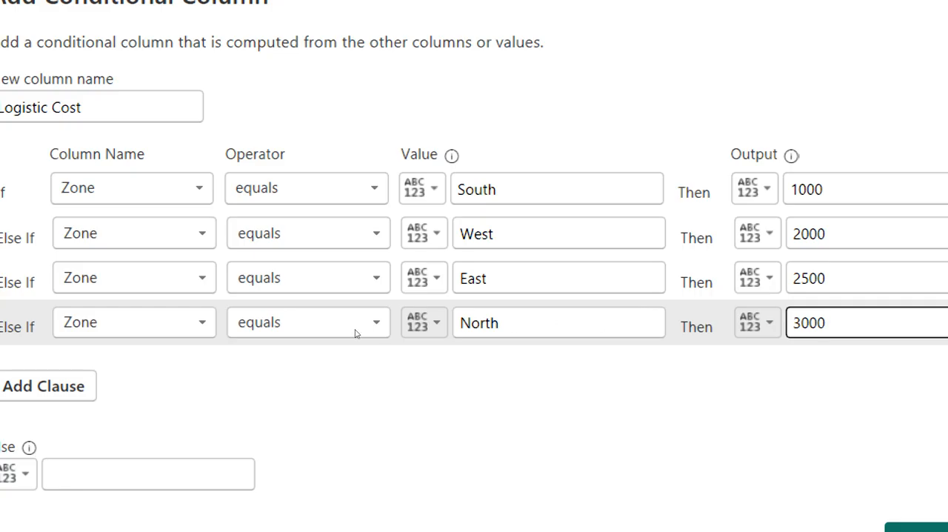
Set the Else output to 0 and create the Logistic Cost conditional column
key("Tab")
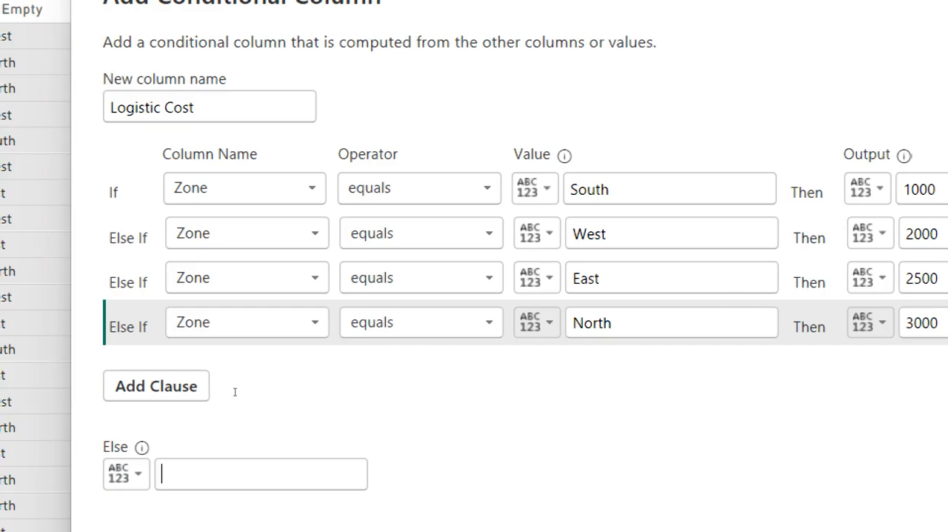
type("-")
key("BackSpace")
type("0")
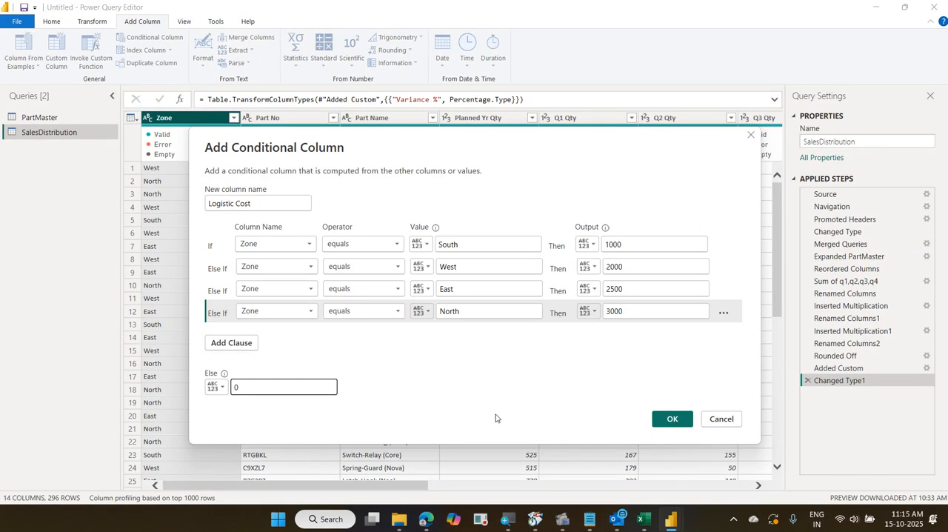
left_click(682, 420)
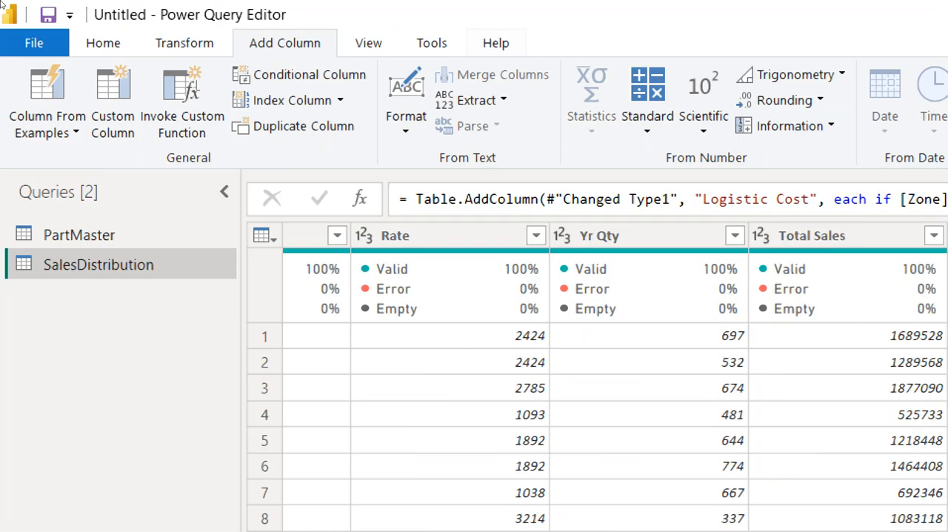
Apply automatic data type detection to the Logistic Cost column in the SalesDistribution query
scroll(98, 28, "up", 1)
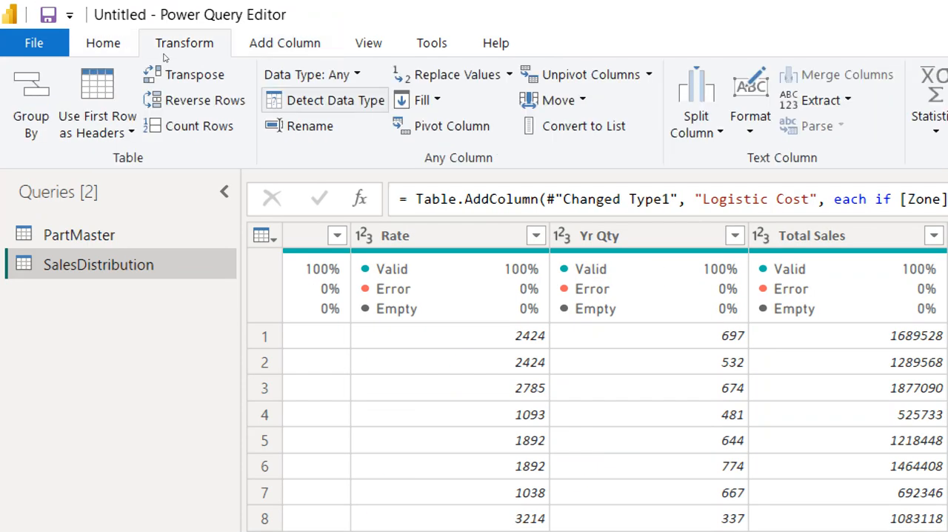
left_click(320, 100)
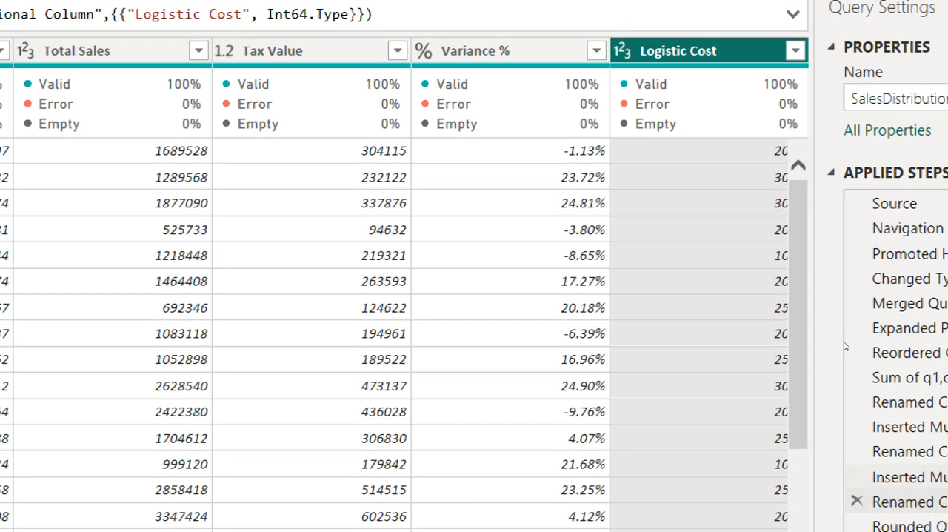
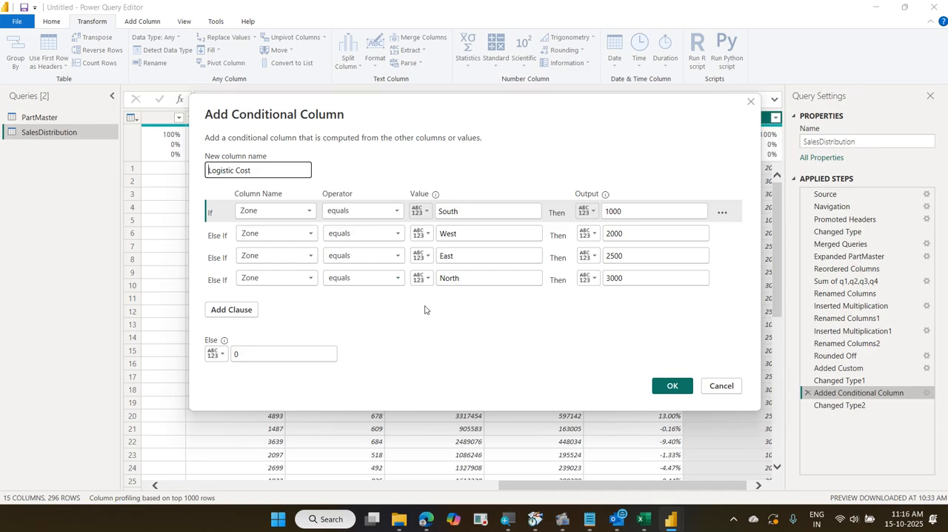
Close the settings of the Logistic Cost conditional column
left_click(671, 385)
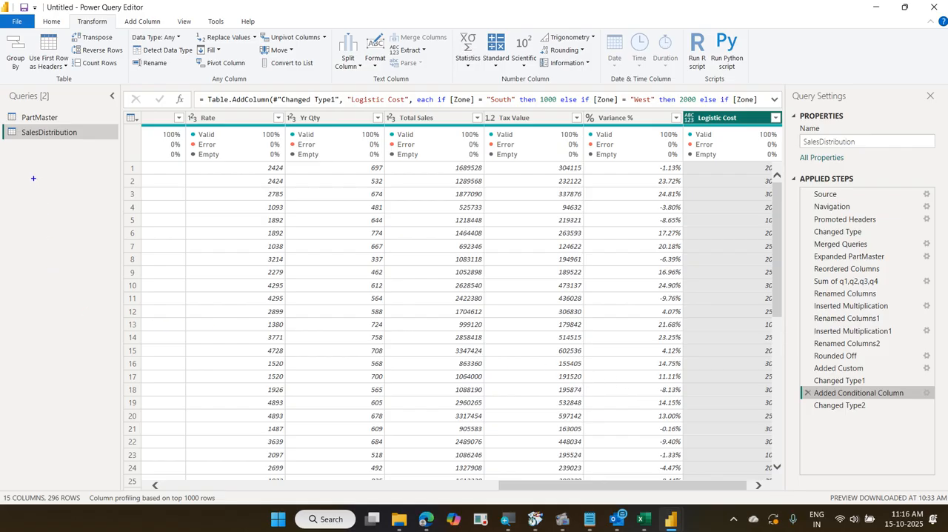
left_click_drag(28, 181, 28, 209)
type("Target")
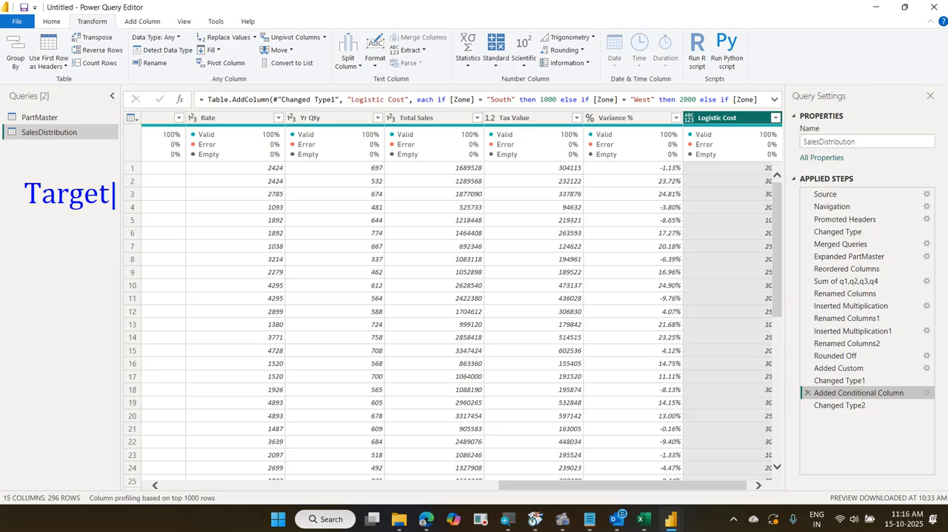
type("?")
key("Return")
type("If Yr Qty ")
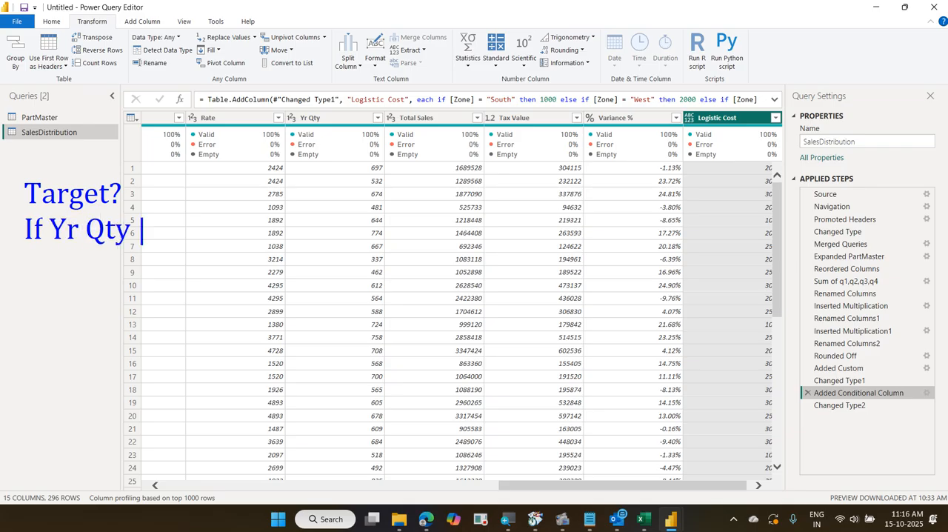
type("> Plann")
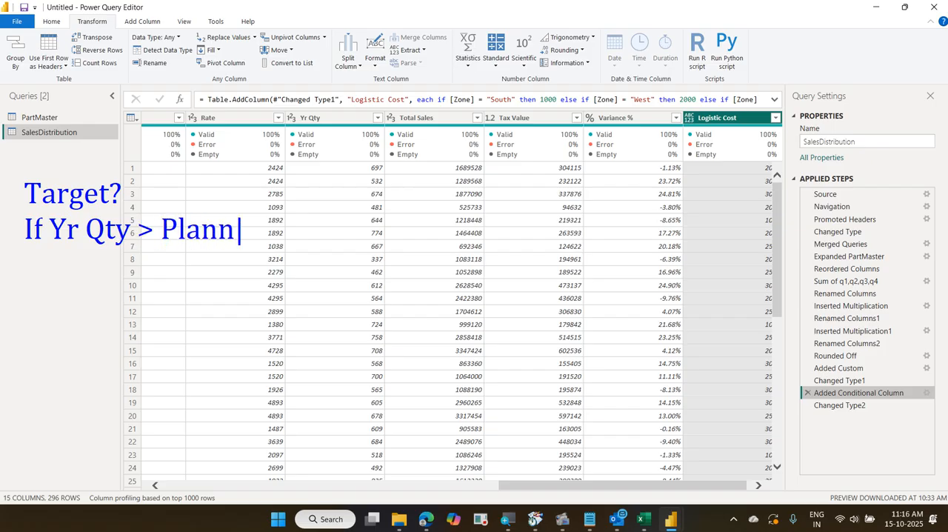
type("ed Y")
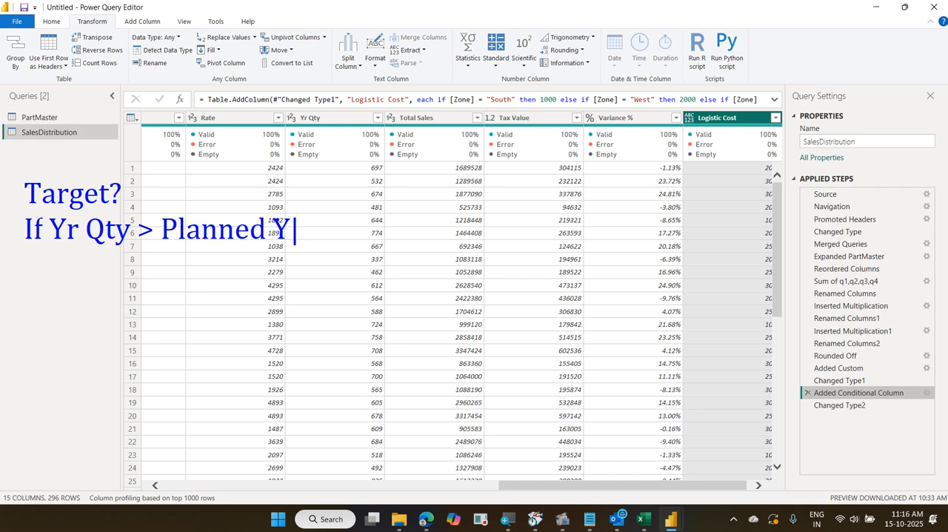
type("r Qty")
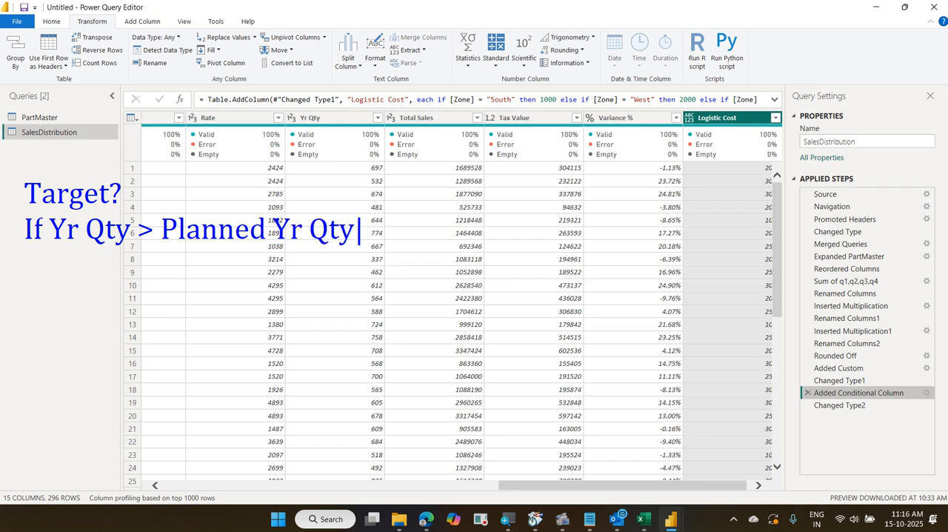
key("Return")
type("Tehn")
key("BackSpace")
key("BackSpace")
key("BackSpace")
key("BackSpace")
type("hen ")
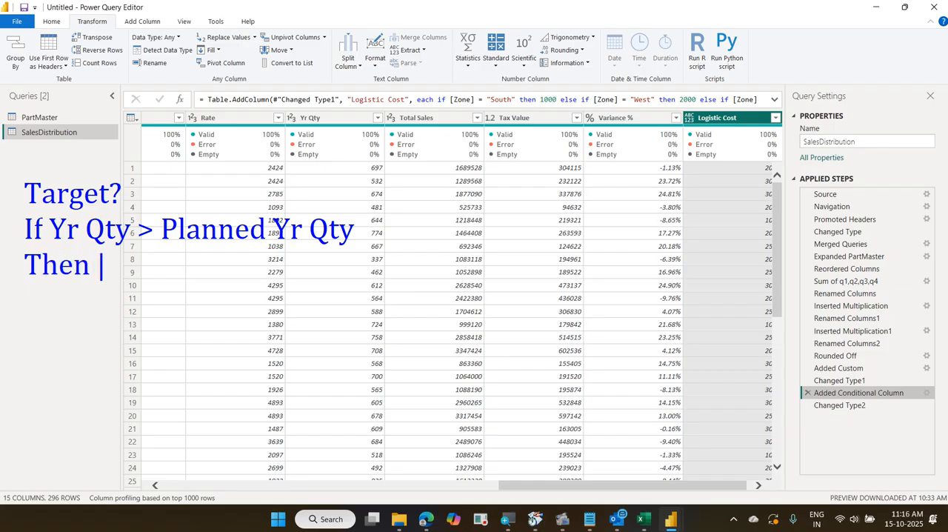
type("Yes")
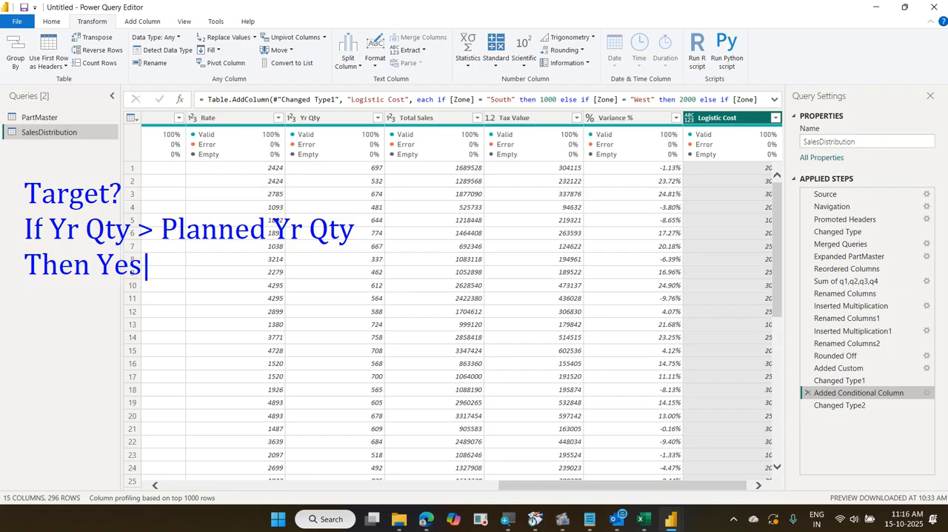
key("Return")
type("Other wise")
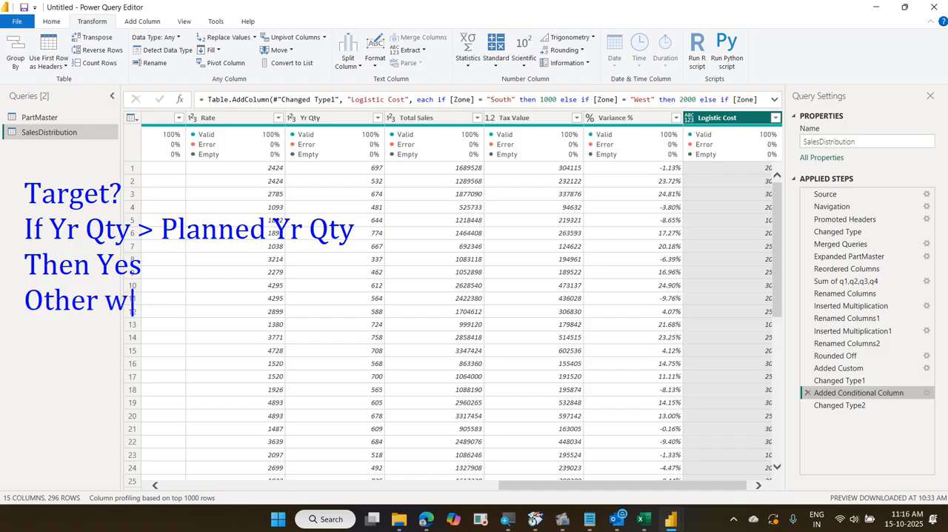
type(" No")
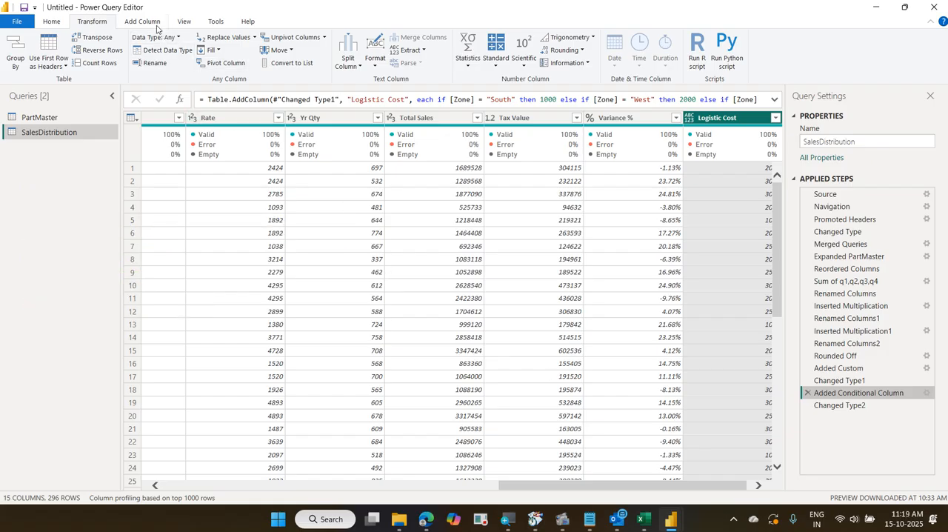
left_click(143, 21)
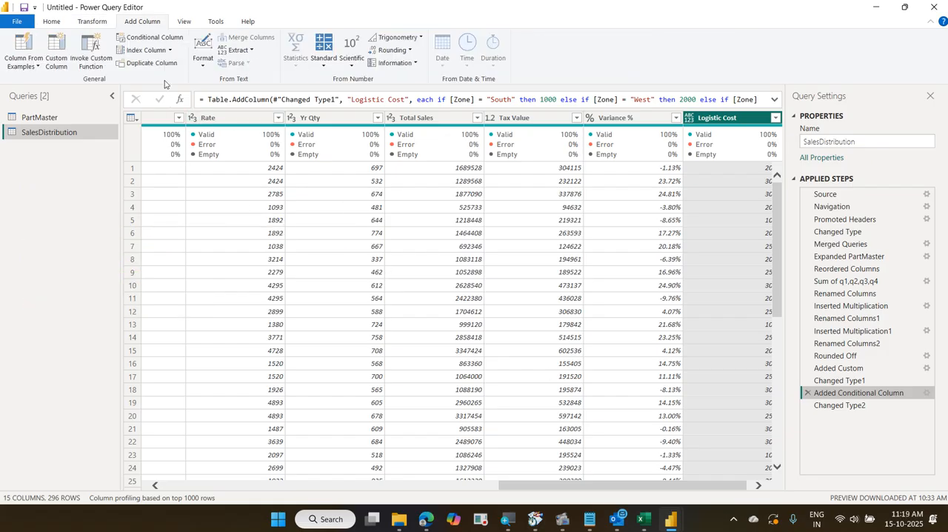
left_click(158, 39)
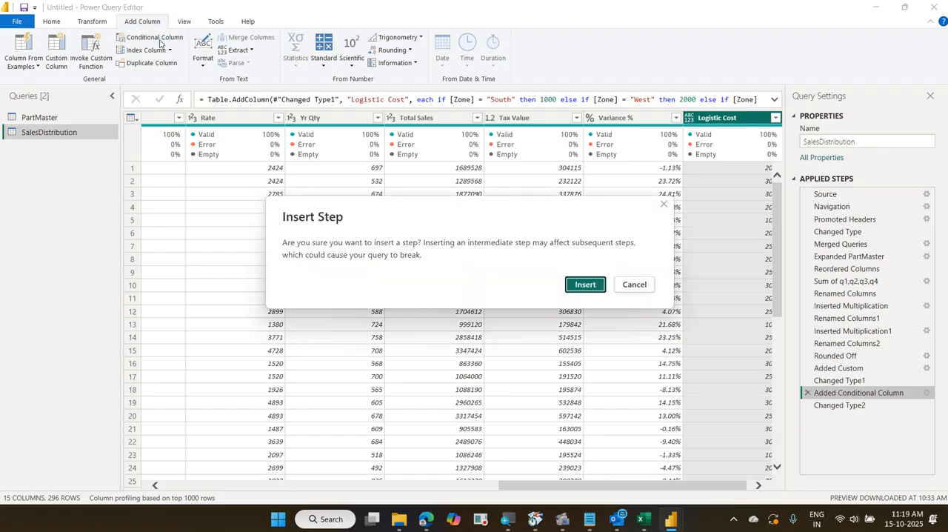
key("Escape")
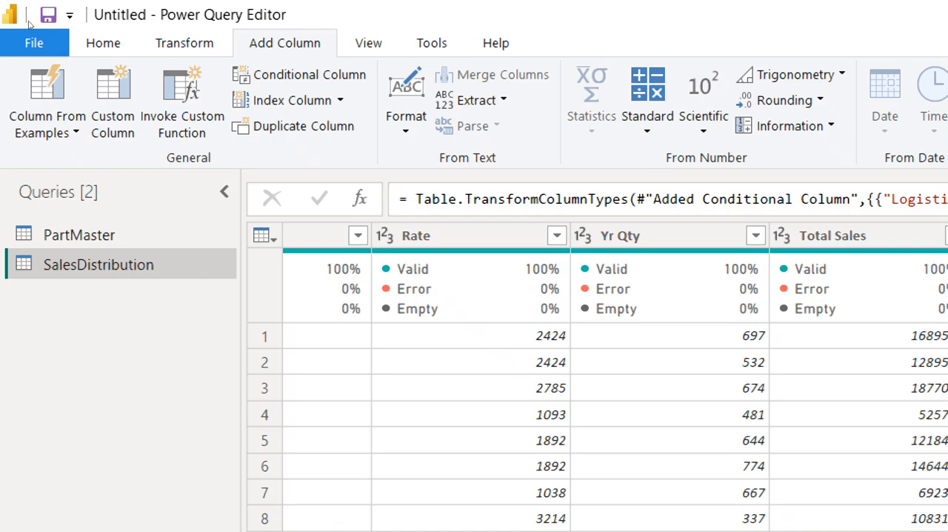
Start a new conditional column named "Target ?" after the Changed Type2 step of SalesDistribution
left_click(287, 75)
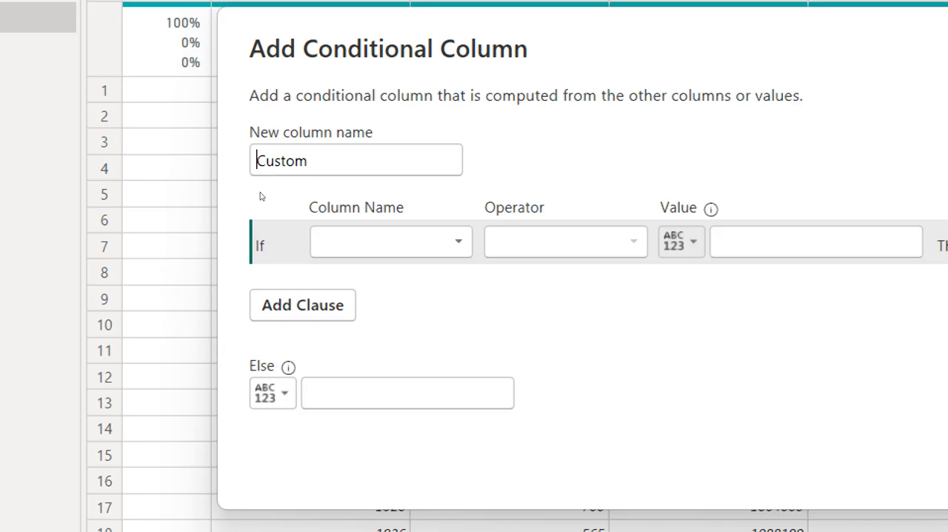
left_click(474, 407)
key("ctrl+a")
type("Target ?")
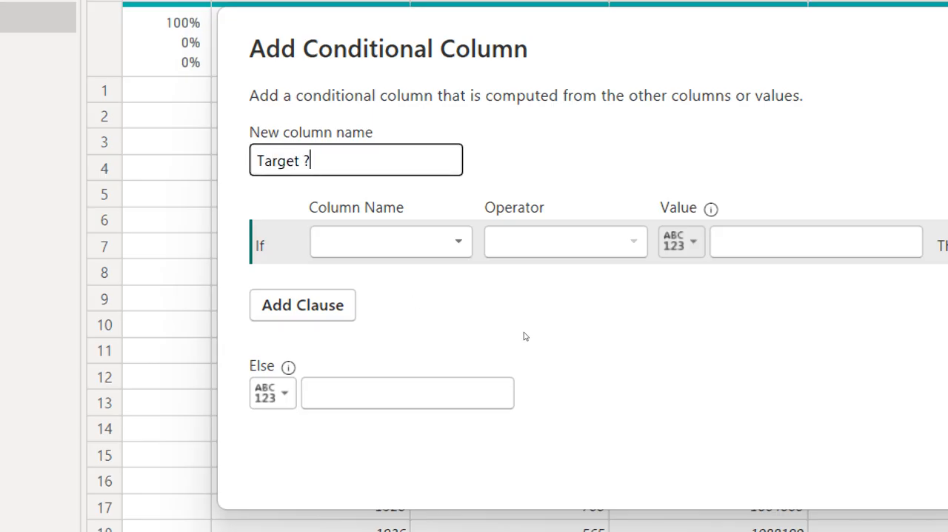
Set the If clause to test whether Yr Qty is greater than or equal to a value
left_click(299, 248)
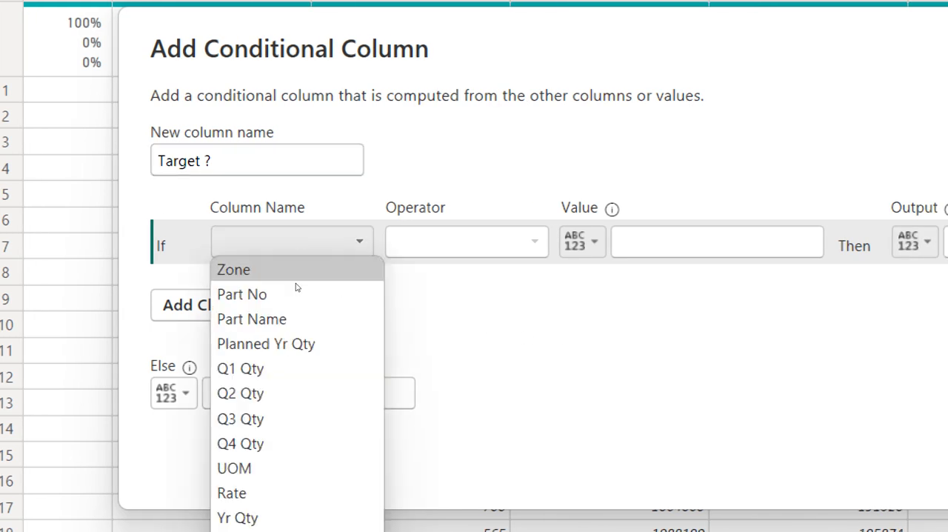
left_click(286, 400)
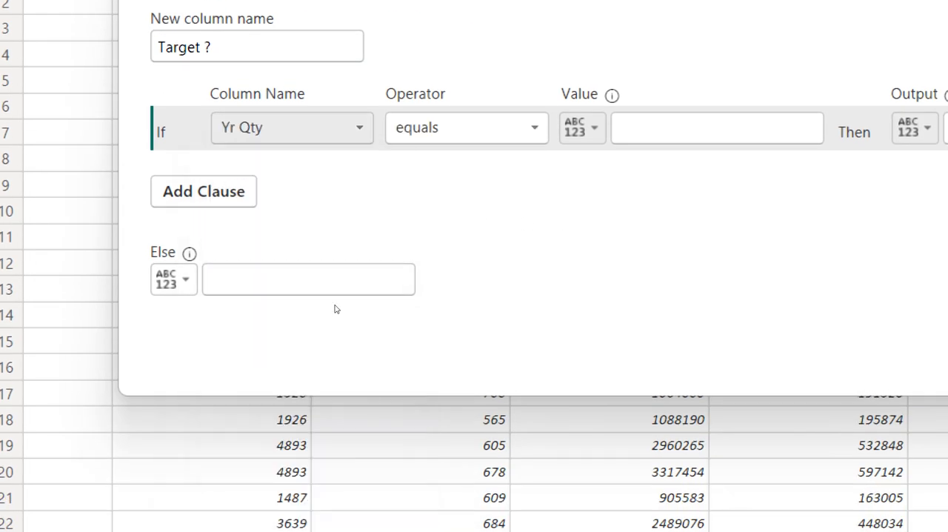
left_click(444, 129)
key("Down")
key("Down")
key("Down")
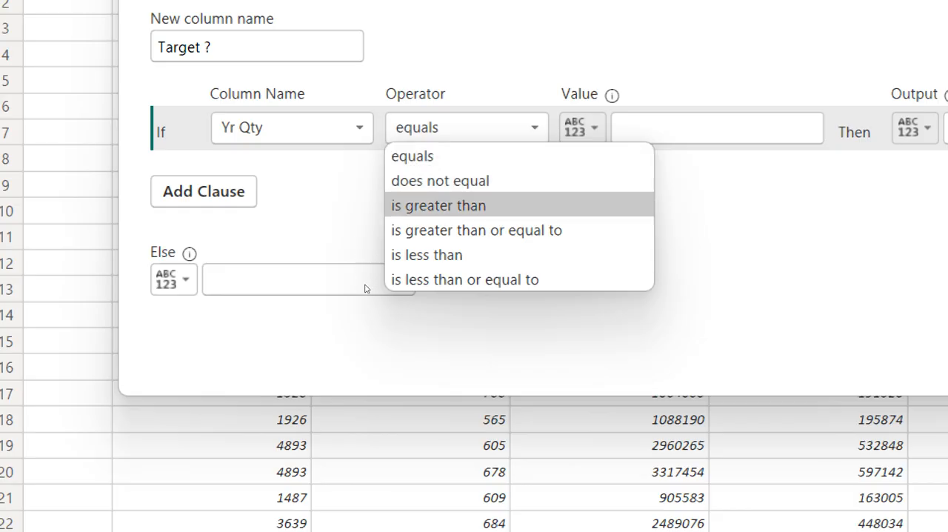
key("Return")
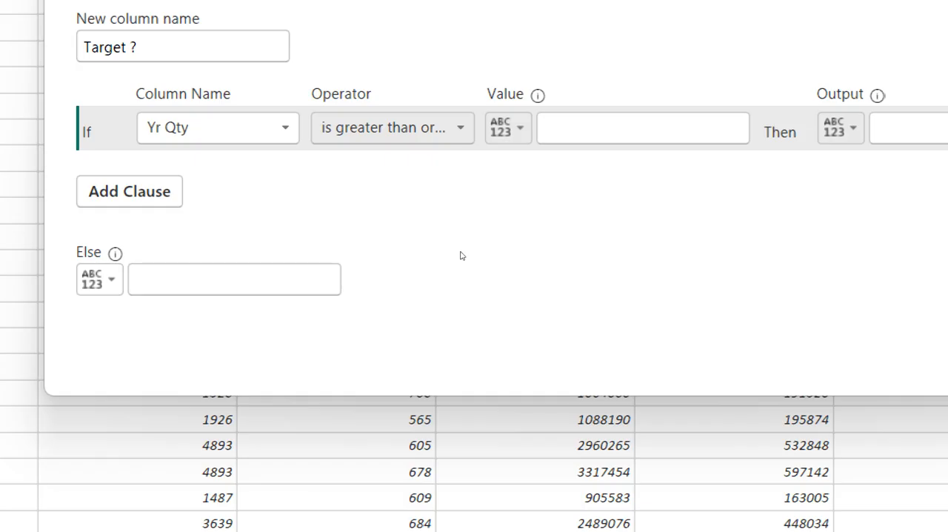
Make the clause compare against a column instead of a typed value, choosing Planned Yr Qty
key("Tab")
key("space")
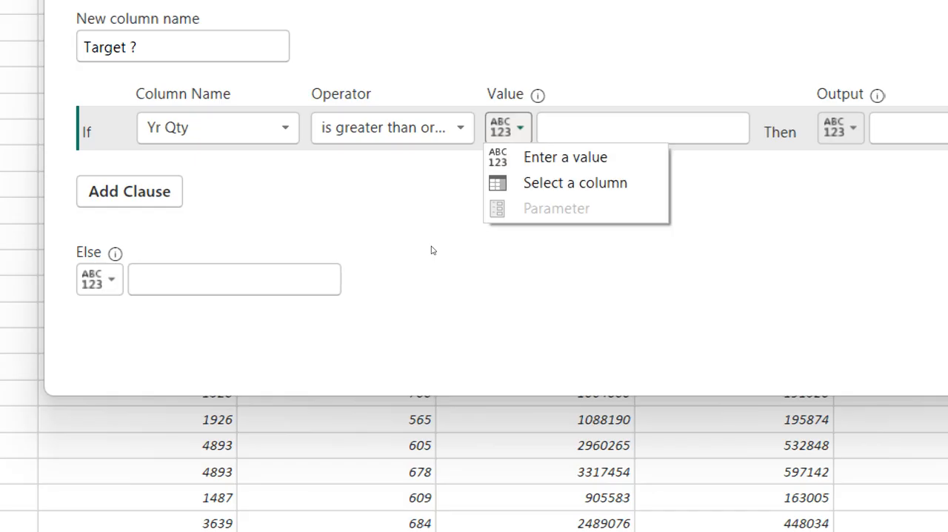
key("Down")
key("Down")
key("Return")
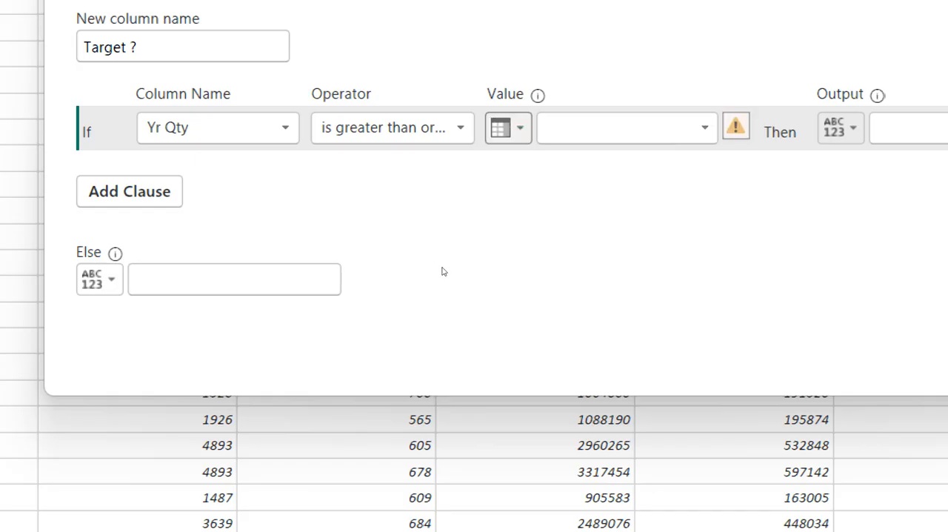
key("Tab")
key("space")
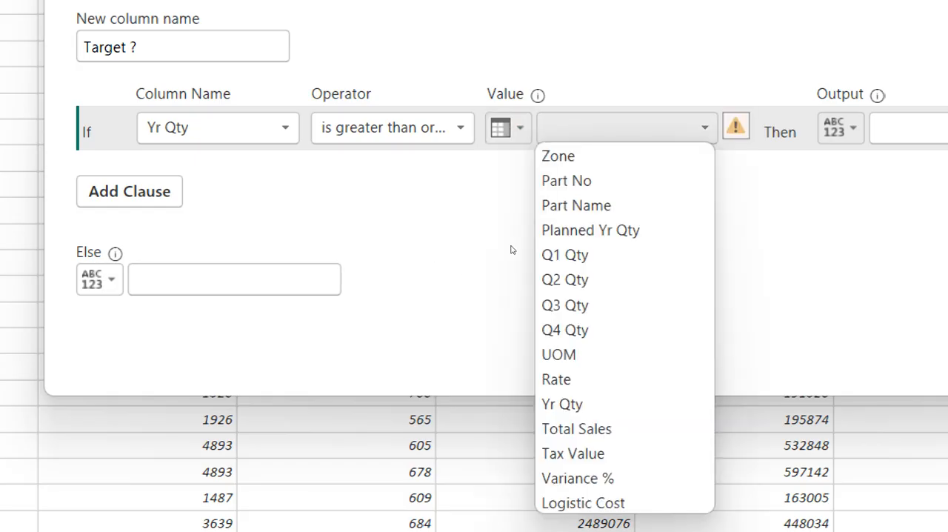
key("Down")
key("Down")
key("Down")
key("Down")
key("Return")
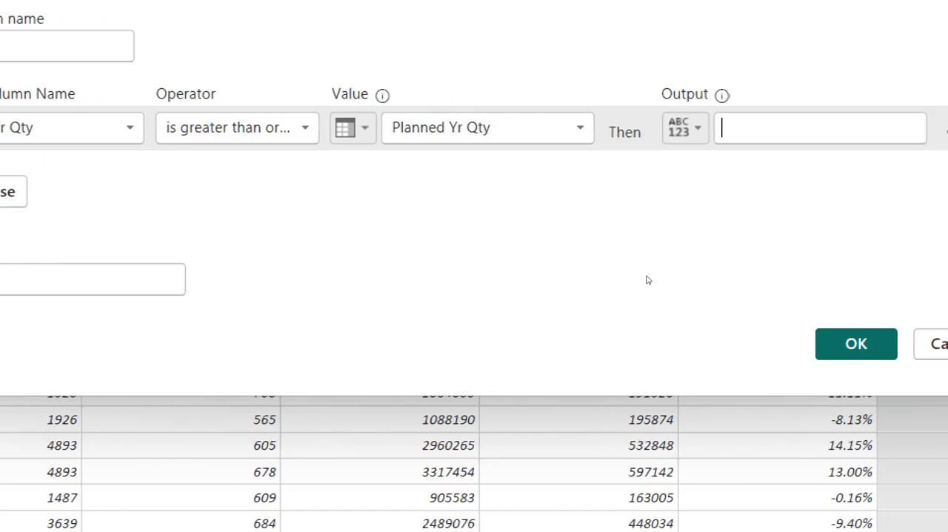
Set the Then output to Yes and the Else output to No, and create the "Target ?" column
key("Tab")
type("Yes")
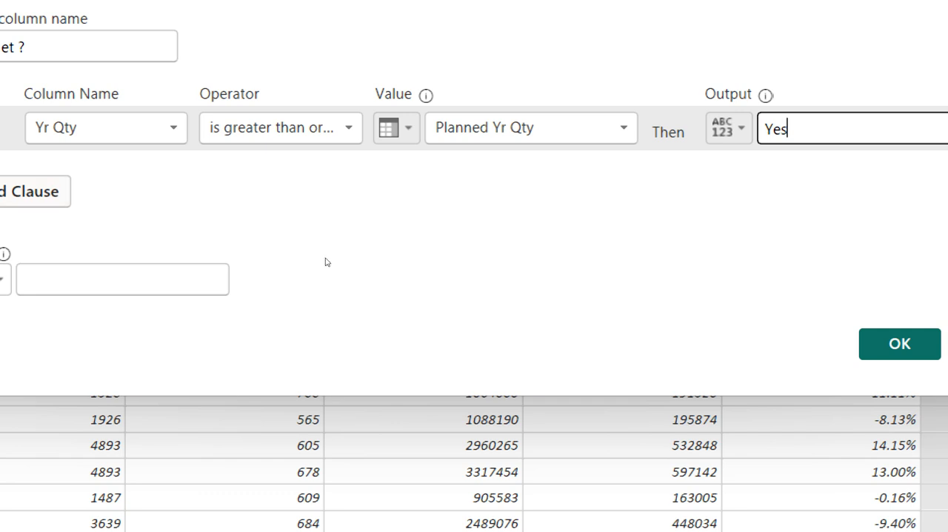
key("alt+Down")
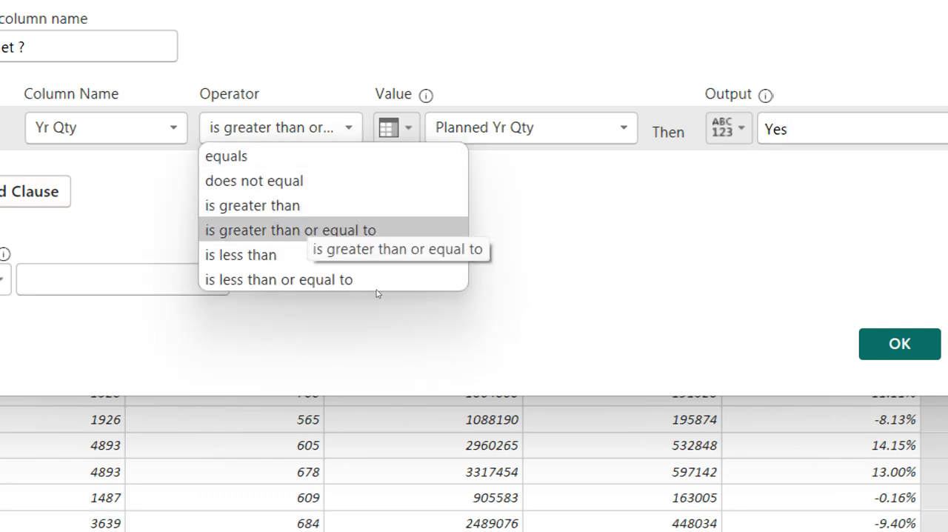
left_click(377, 293)
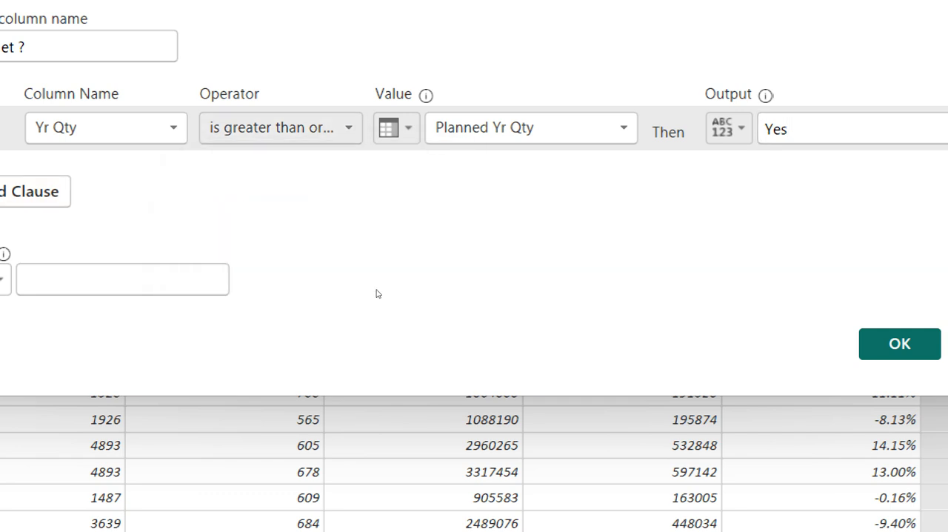
left_click(134, 291)
type("No")
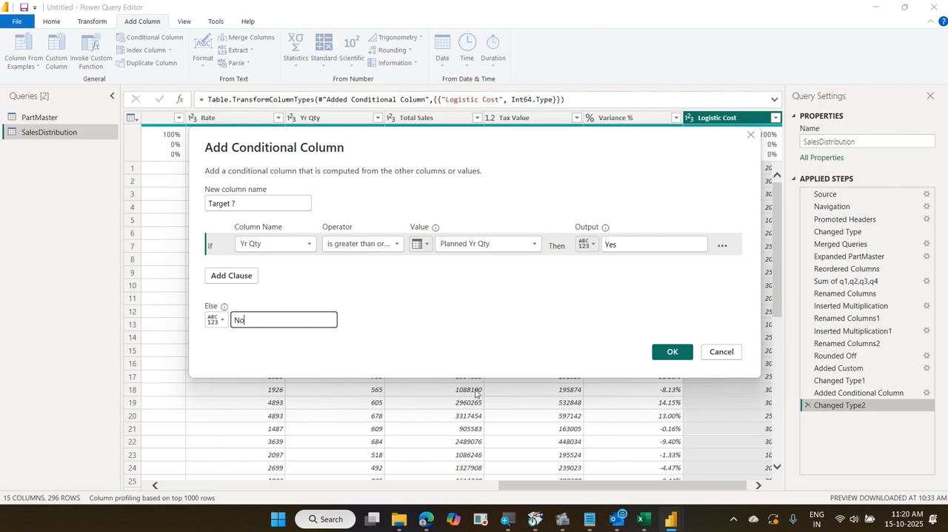
left_click(670, 354)
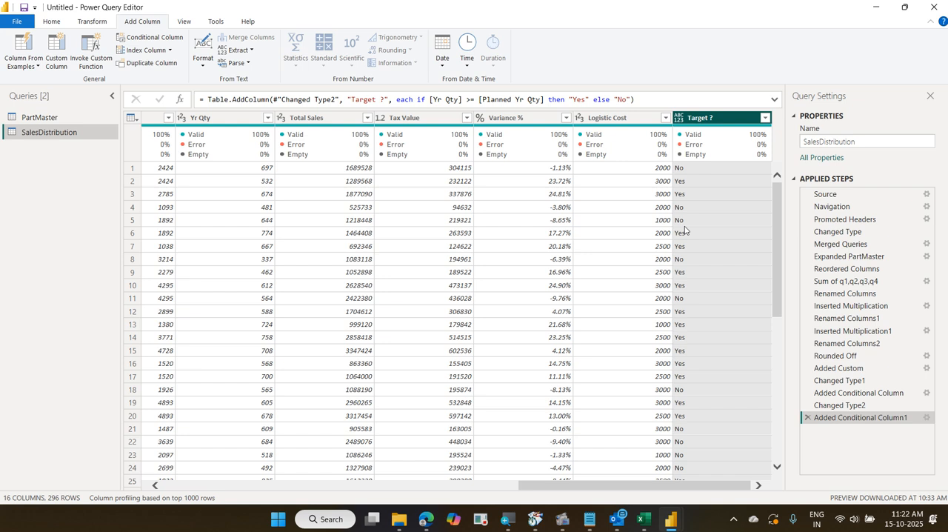
Add a column extracting the first 3 characters of the Part Name column
left_click_drag(614, 487, 174, 504)
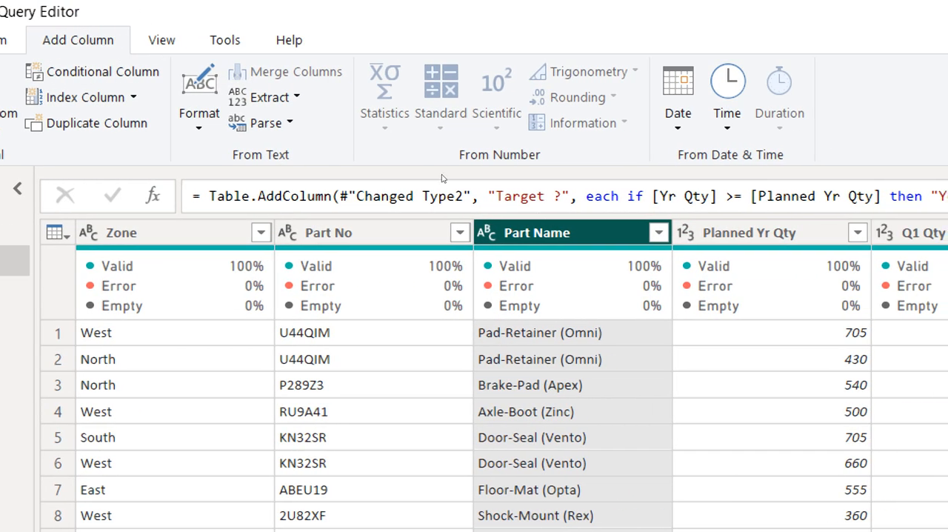
left_click(367, 97)
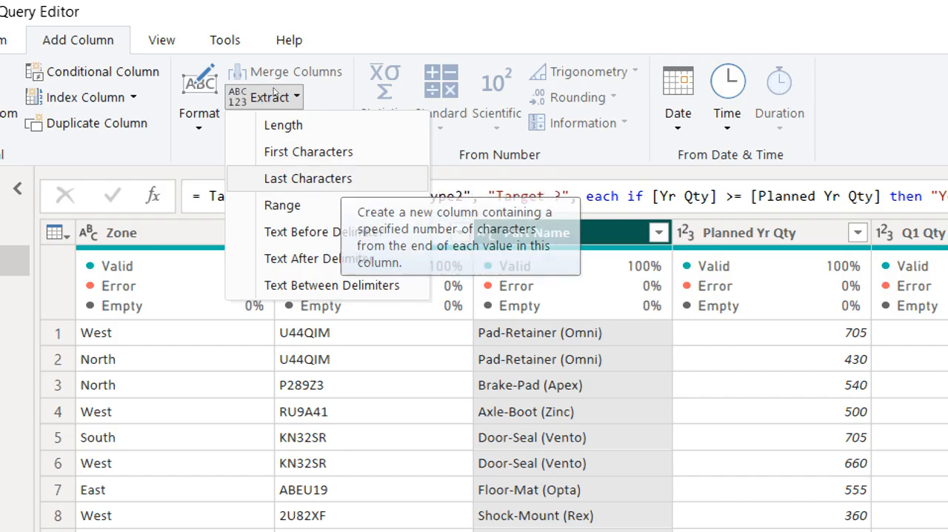
key("Up")
key("Return")
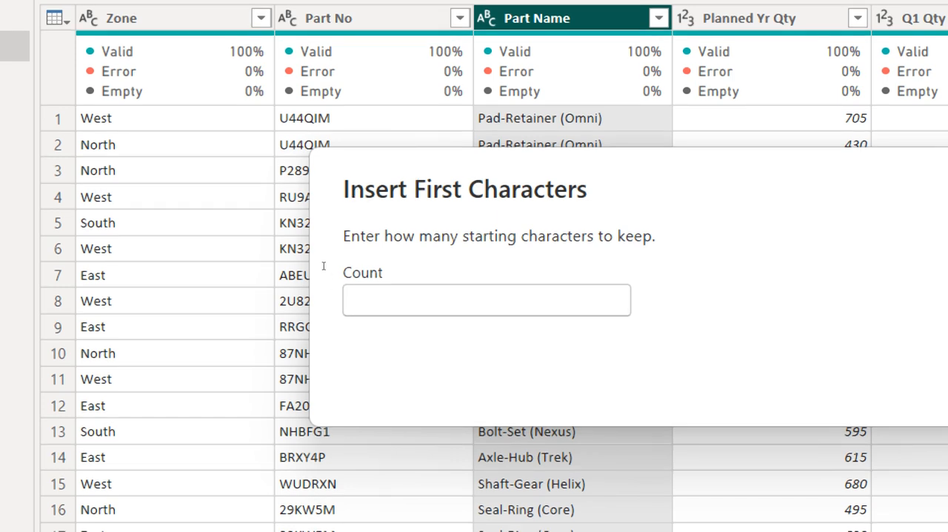
type("3")
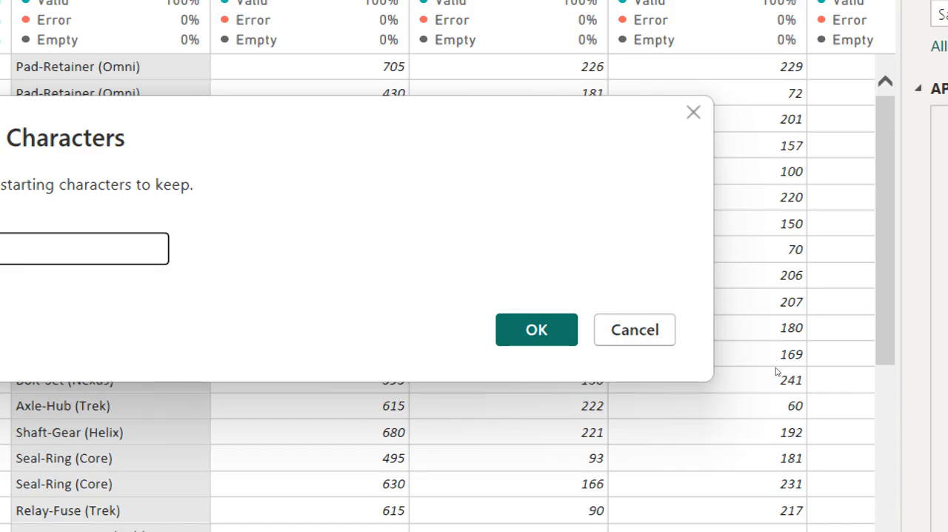
key("Return")
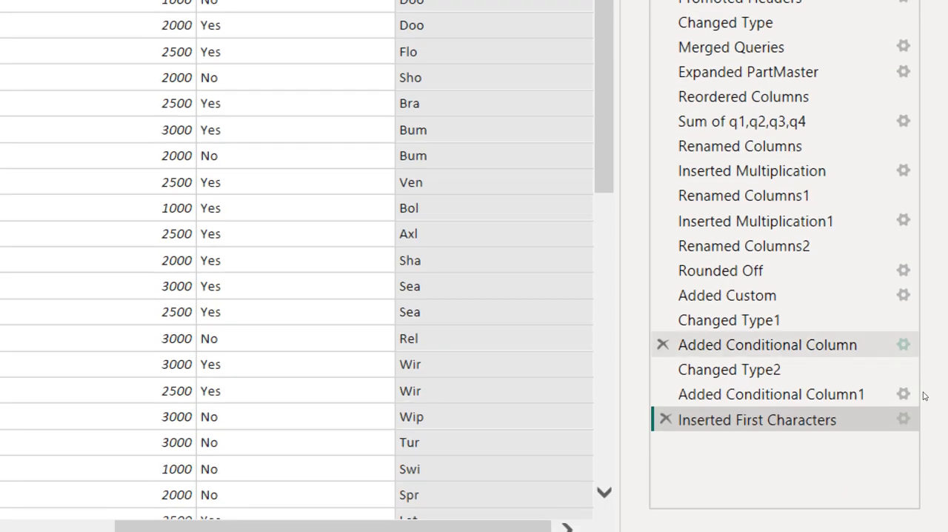
Delete the Inserted First Characters applied step and return to the first columns of the table
key("Delete")
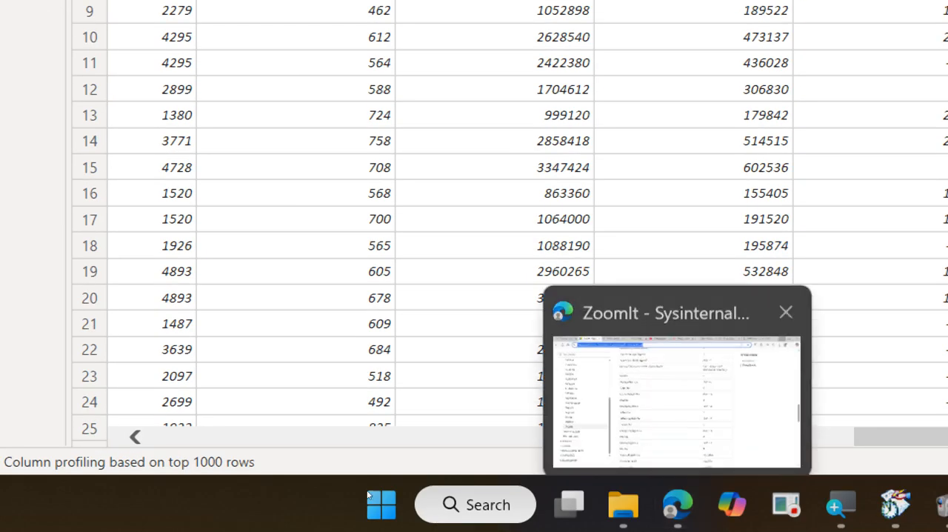
key("Home")
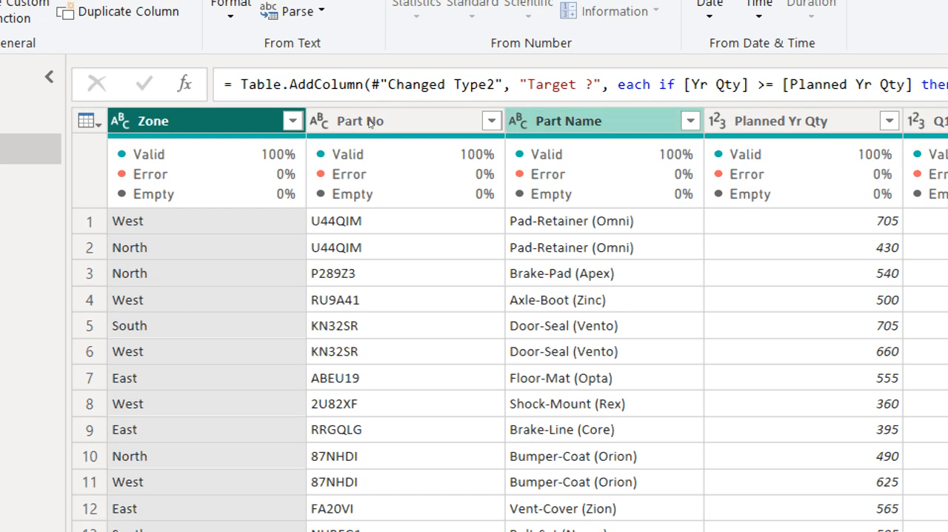
Add a column extracting a text range from Part Name, with starting index 2 and 4 characters
left_click(571, 4)
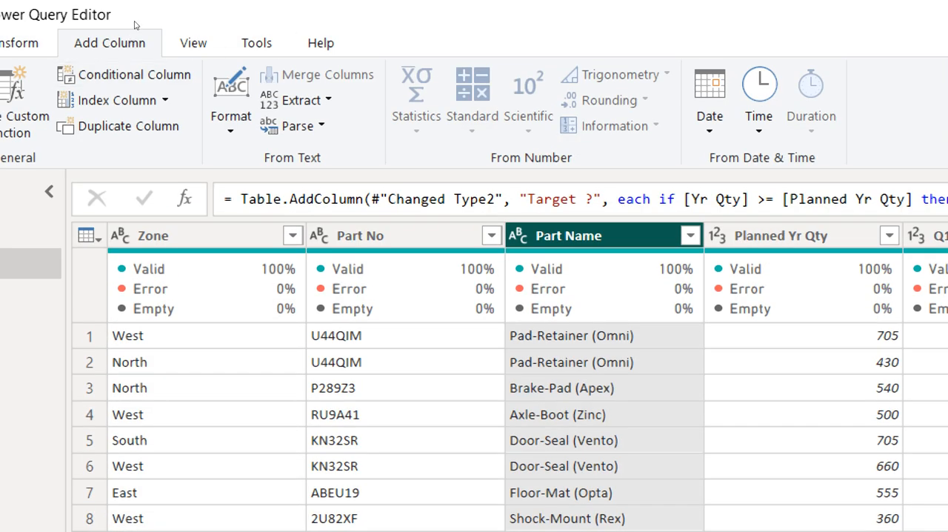
left_click(301, 100)
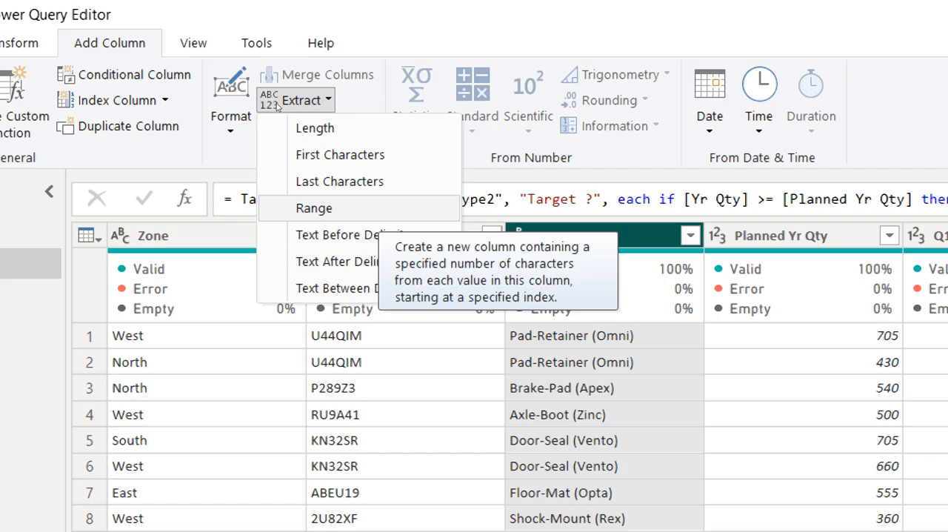
left_click(314, 208)
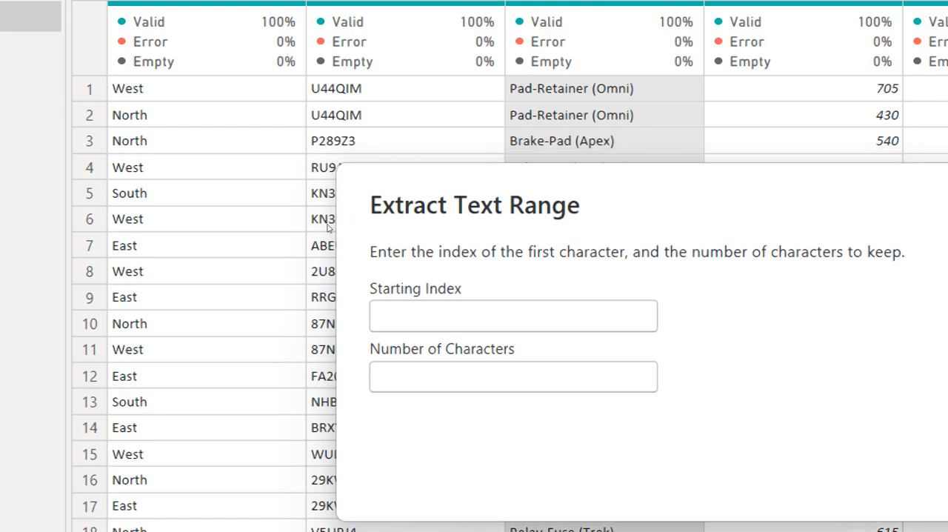
type("2")
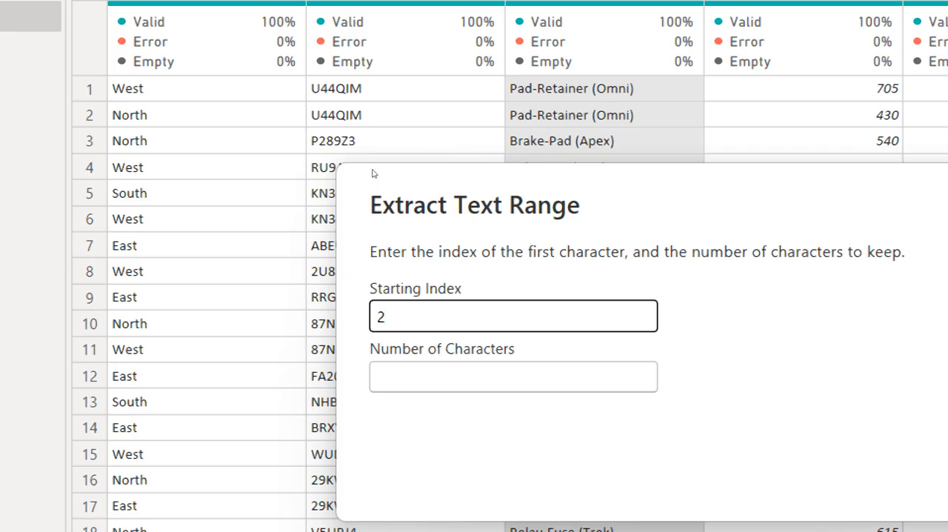
key("Tab")
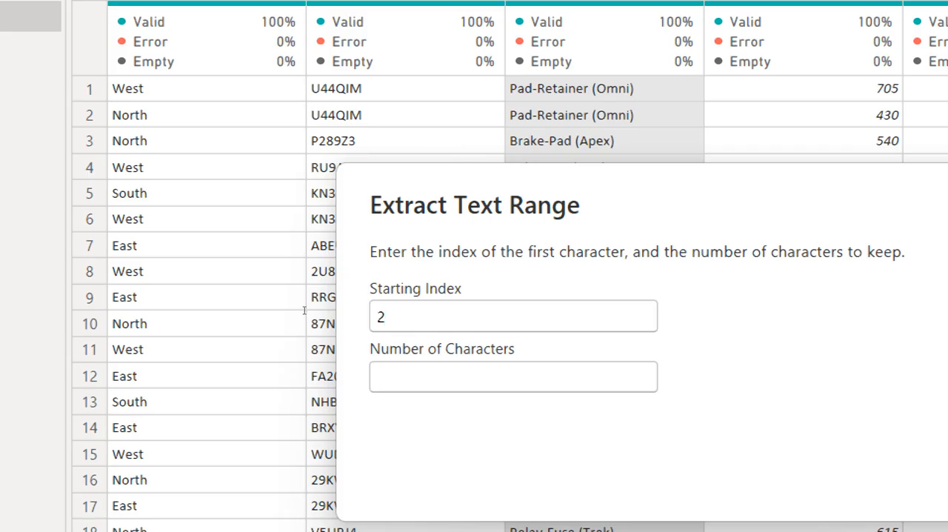
type("4")
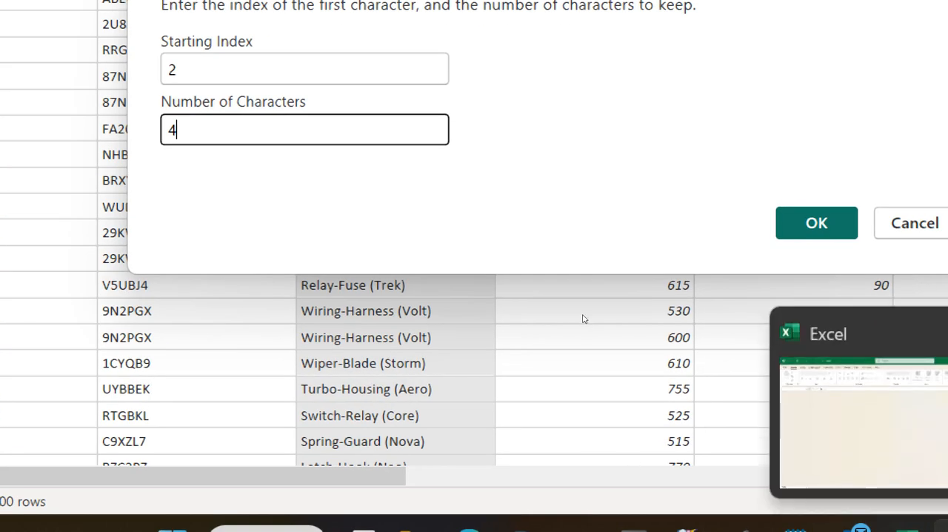
key("Return")
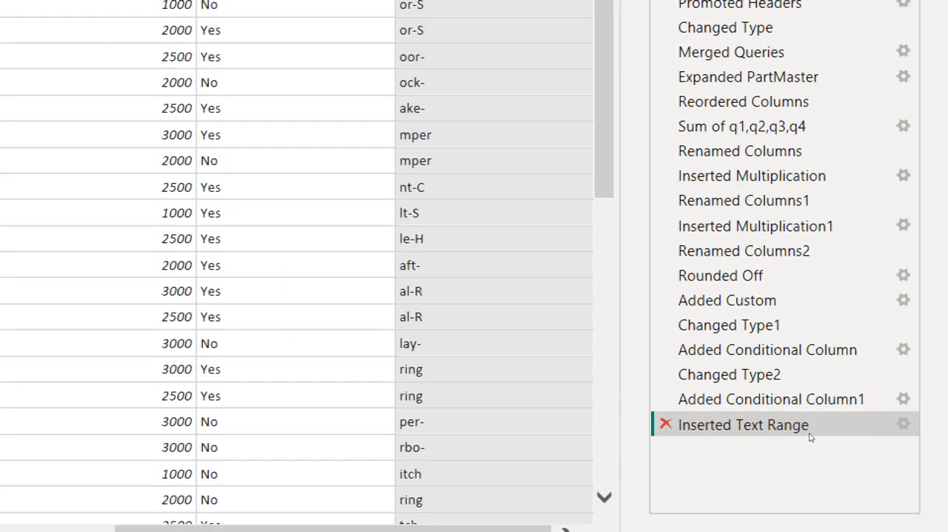
Delete the Inserted Text Range applied step and return to the first columns of the table
key("Delete")
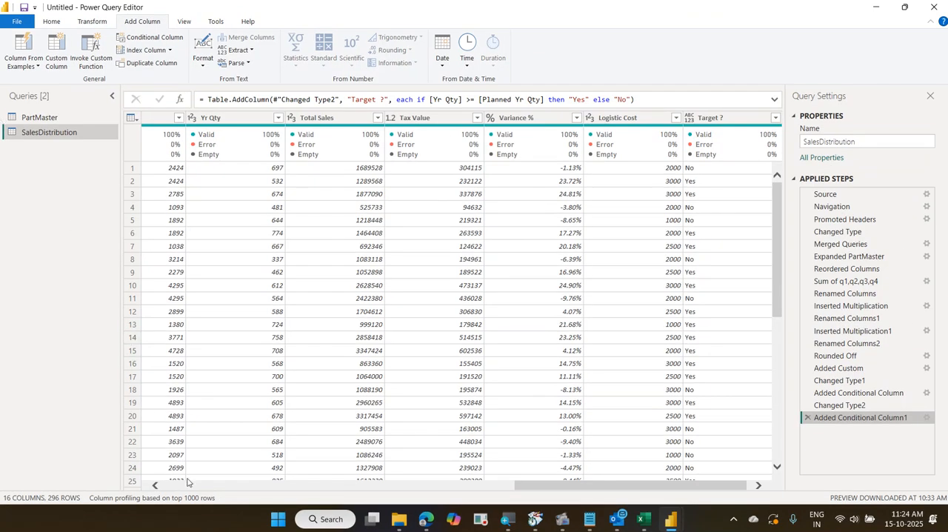
left_click(187, 486)
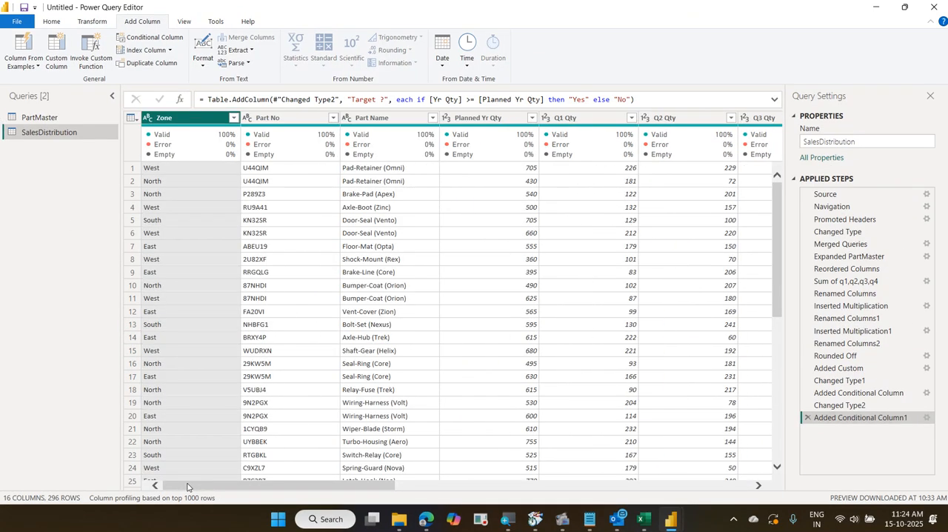
Add the prefix DICV- to every value in the existing Part No column
left_click(311, 119)
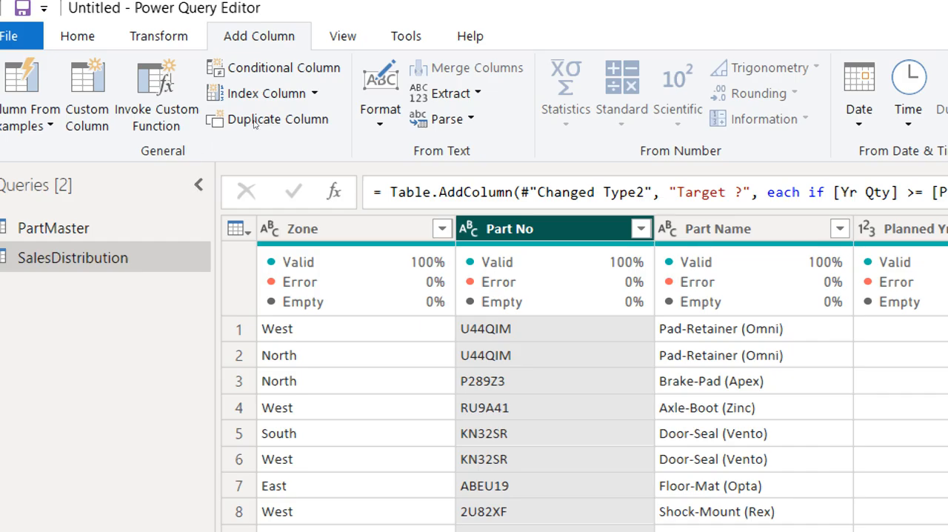
scroll(80, 25, "up", 1)
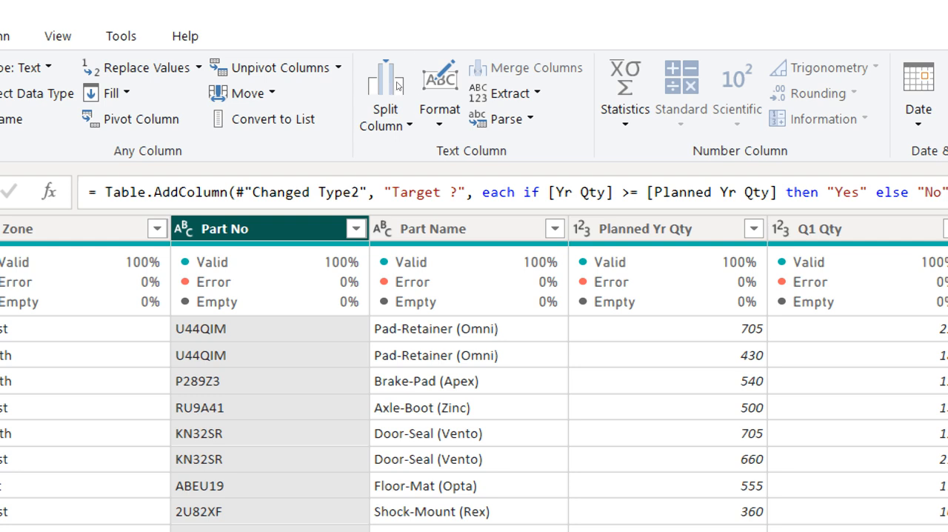
left_click(440, 95)
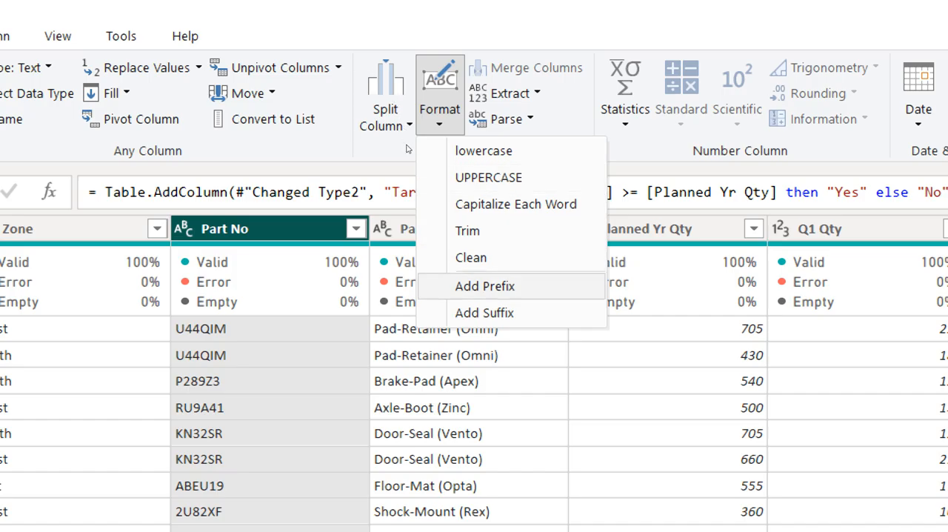
left_click(485, 286)
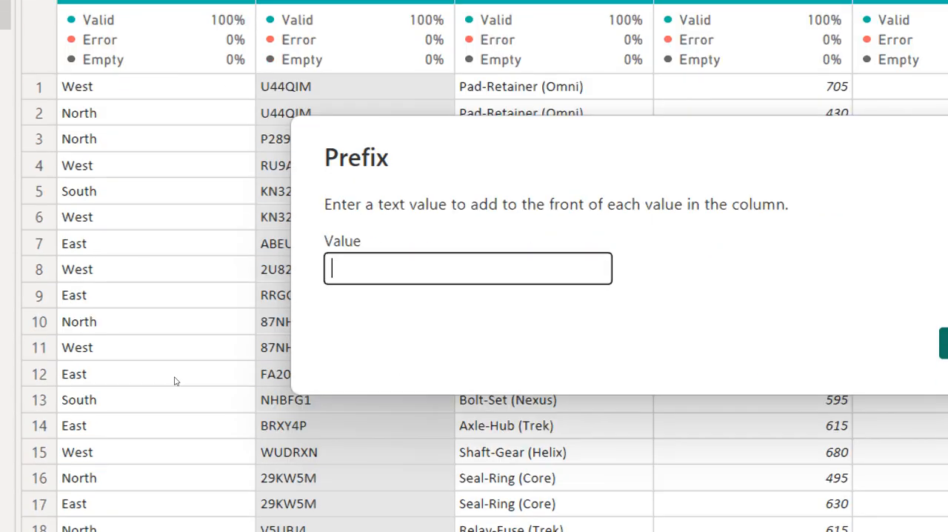
type("DICV-")
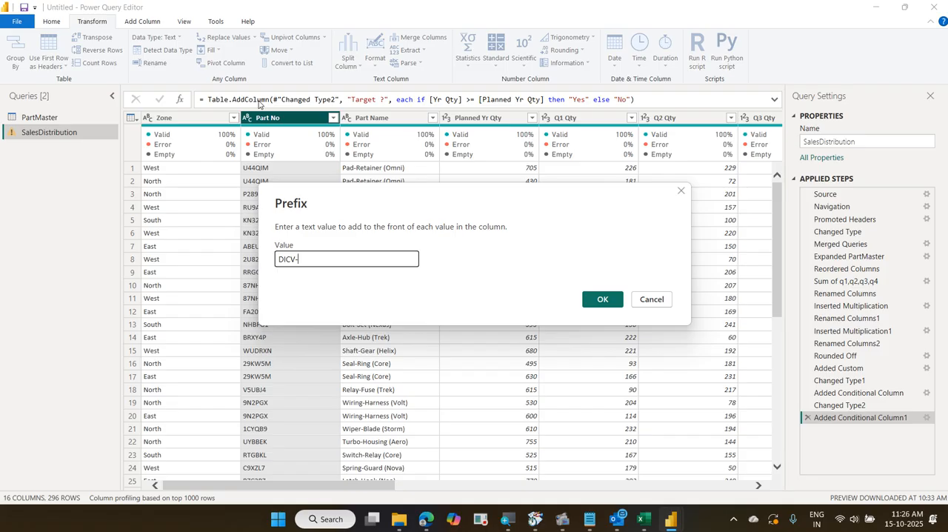
left_click(600, 299)
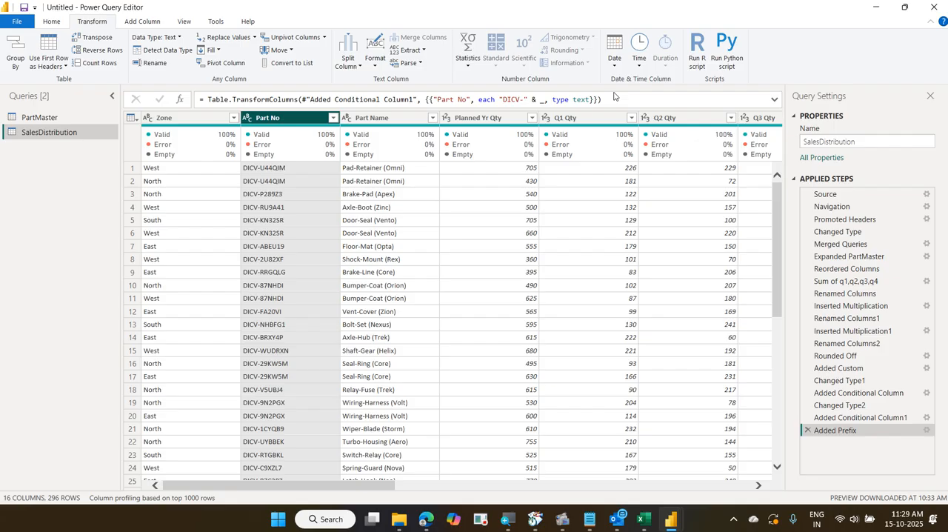
left_click(737, 489)
left_click(737, 489)
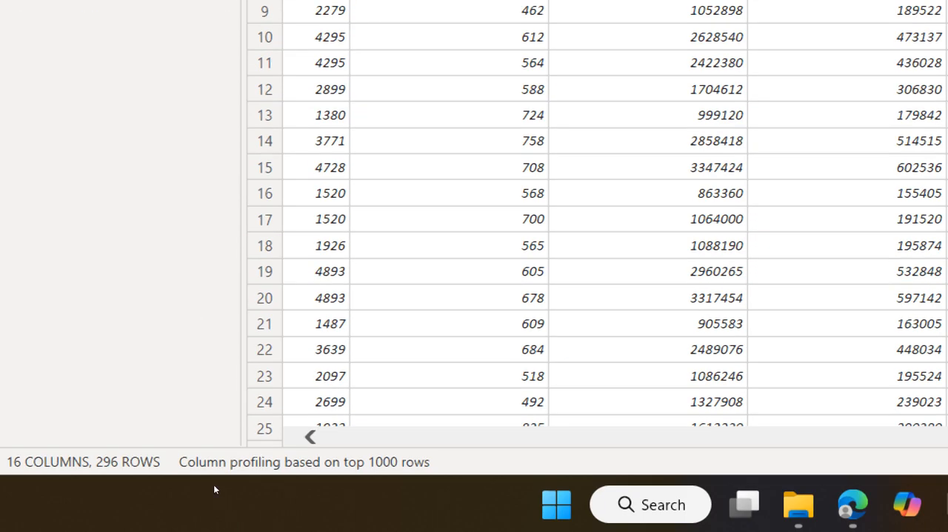
left_click(214, 485)
left_click(213, 485)
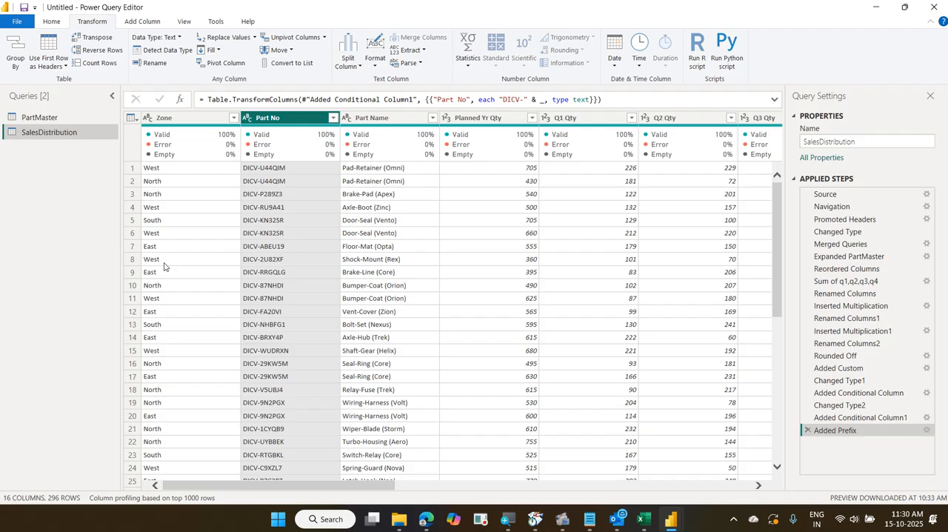
mouse_move(6, 104)
left_mouse_down()
mouse_move(64, 125)
mouse_move(105, 126)
mouse_move(91, 92)
left_mouse_up()
left_click_drag(24, 89, 87, 123)
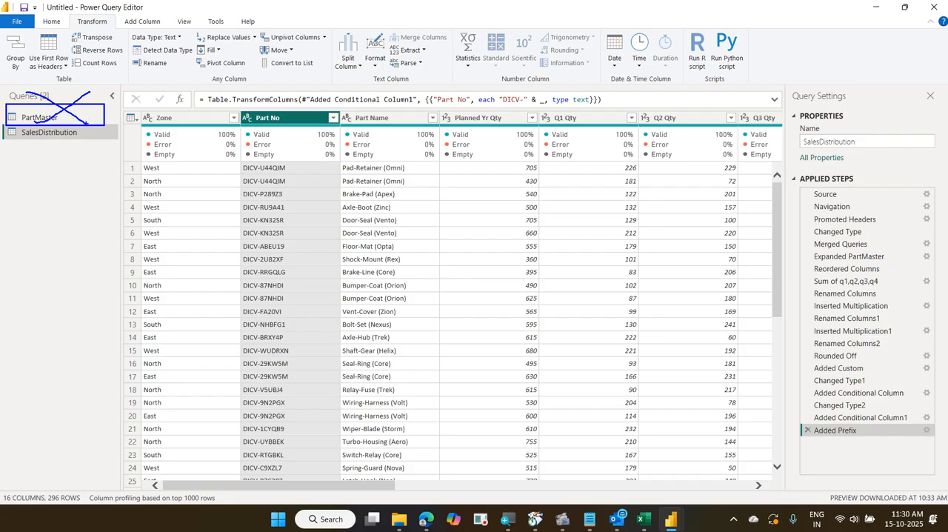
mouse_move(74, 113)
left_mouse_down()
mouse_move(85, 122)
mouse_move(80, 136)
left_mouse_up()
left_click_drag(35, 108, 87, 59)
key("Escape")
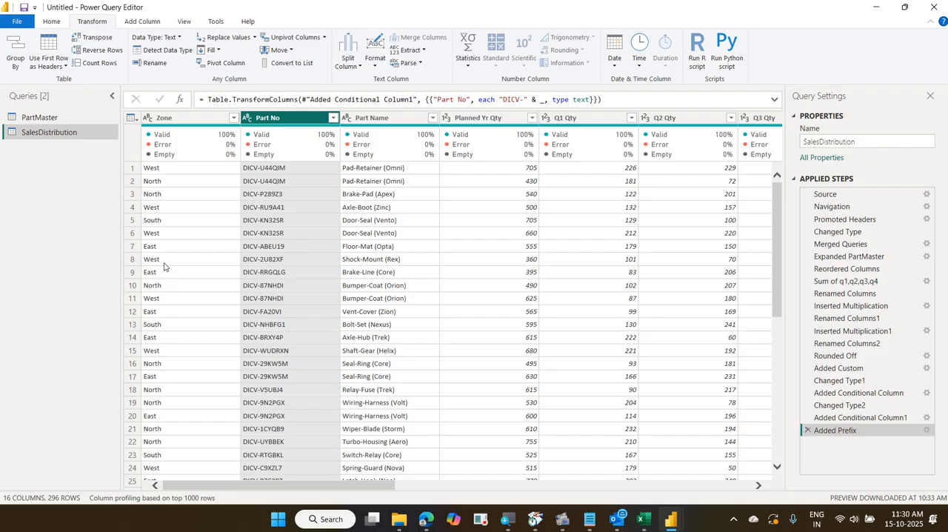
Disable loading of the PartMaster query into the report, and close the query editor while applying the changes
left_click(61, 119)
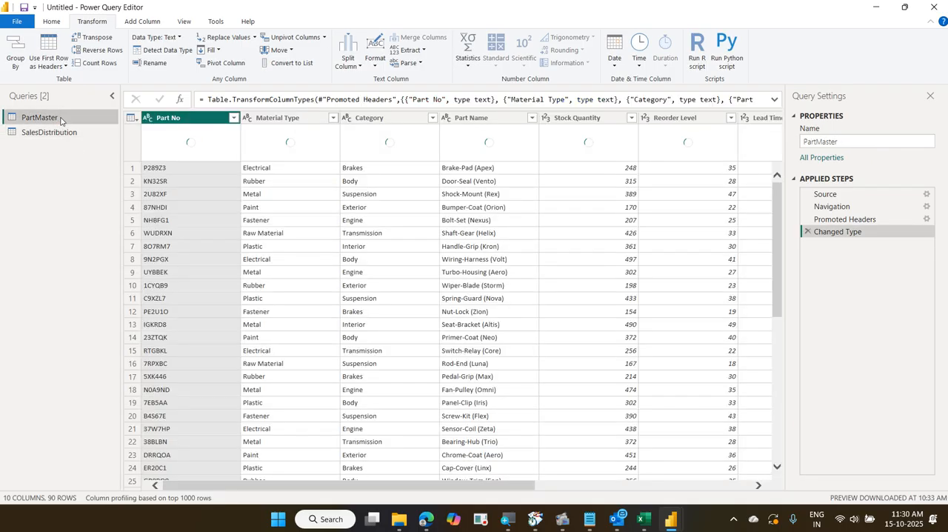
right_click(60, 120)
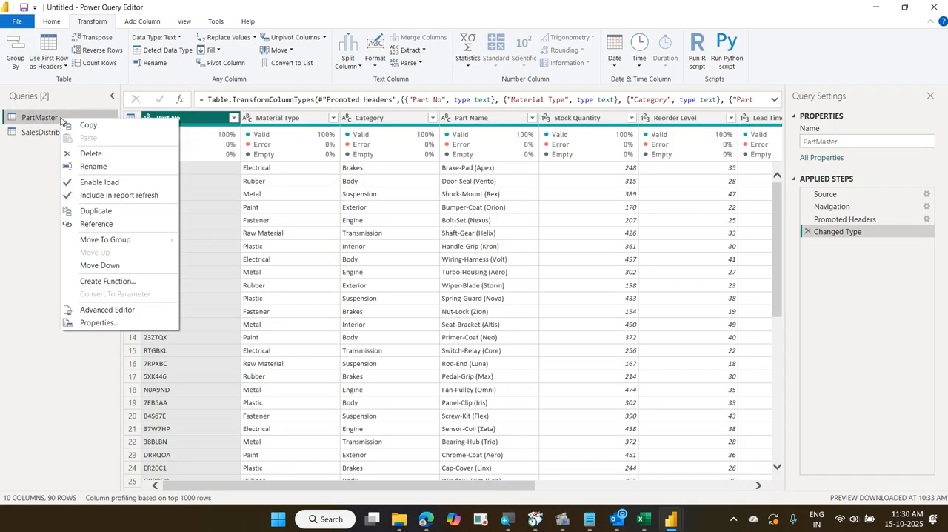
left_click(139, 183)
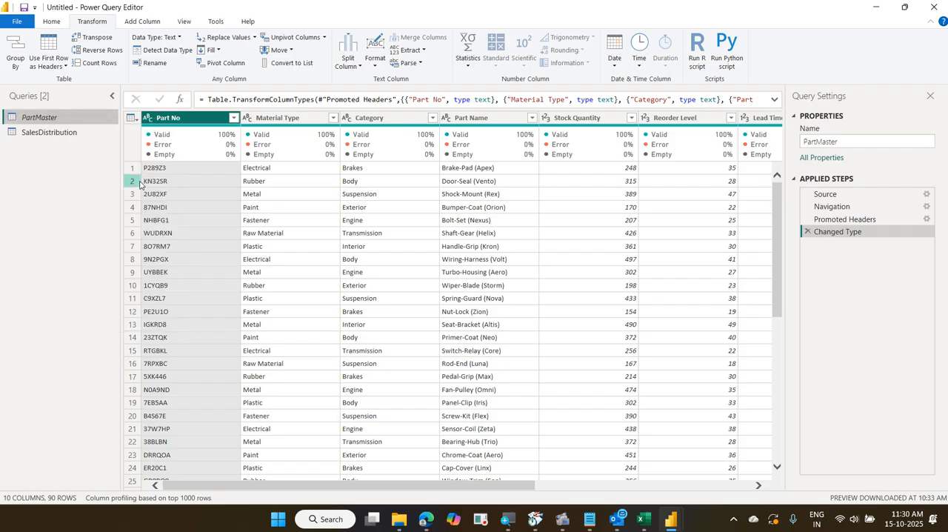
left_click(52, 22)
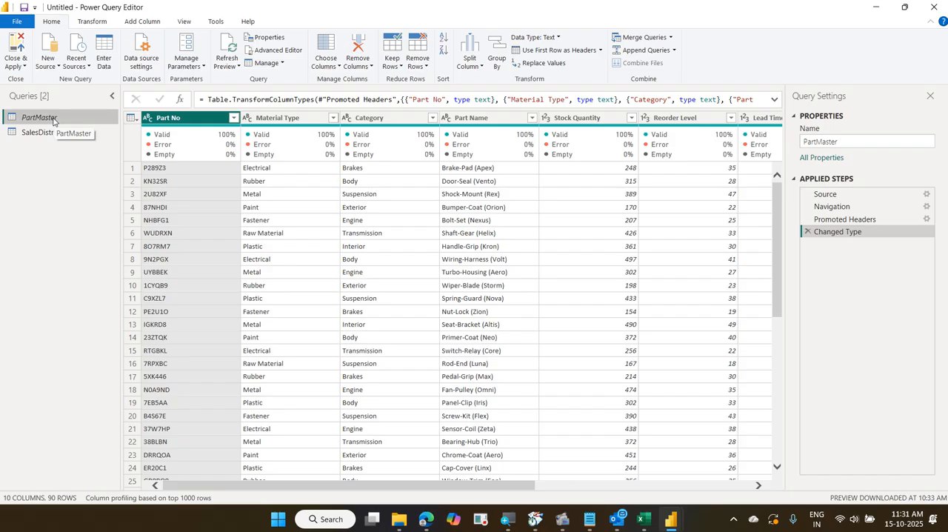
left_click(21, 45)
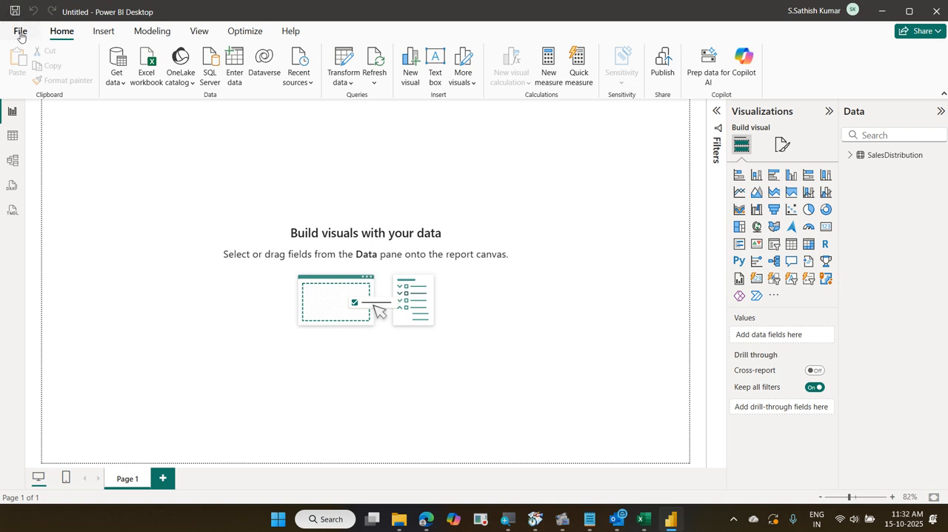
Save the report as 05 PartsSalesTracker in the 2025-10-14 Daimler Power BI folder and close Power BI Desktop
left_click(21, 32)
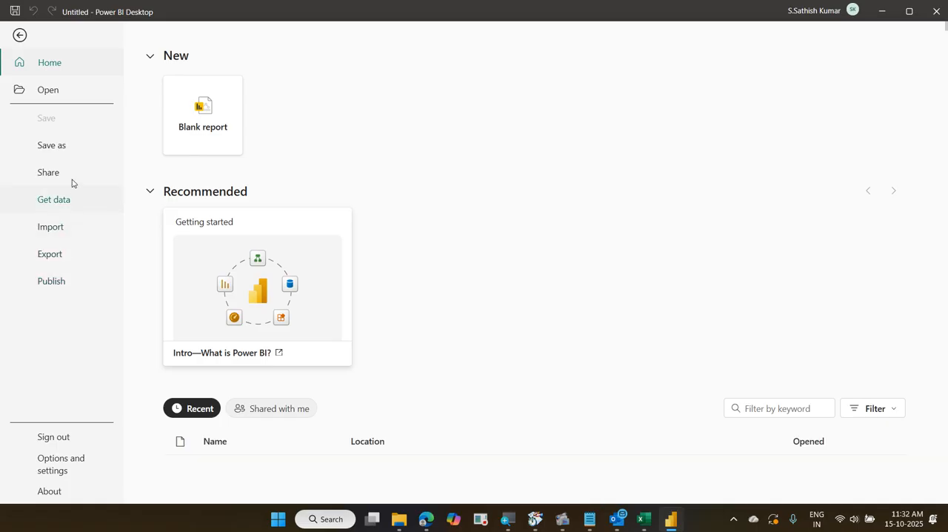
left_click(65, 154)
left_click(179, 222)
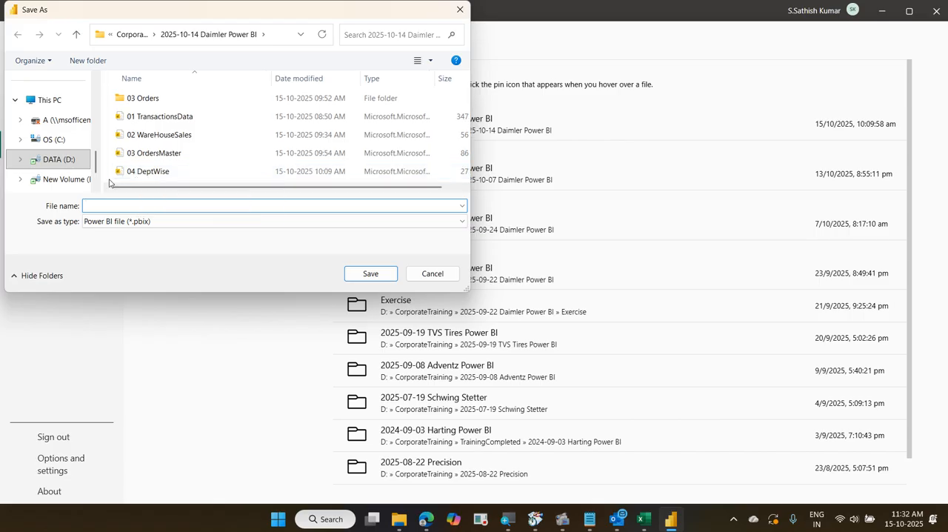
type("0")
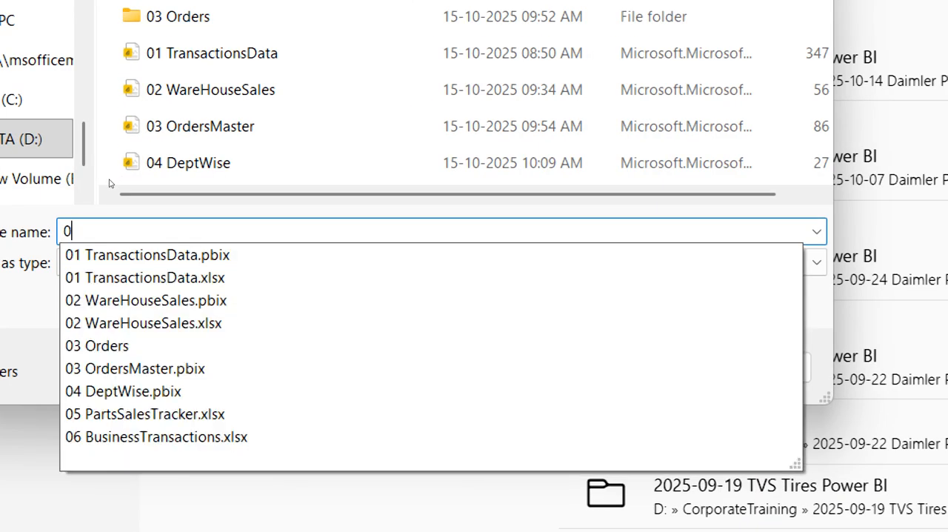
type("5 Parts")
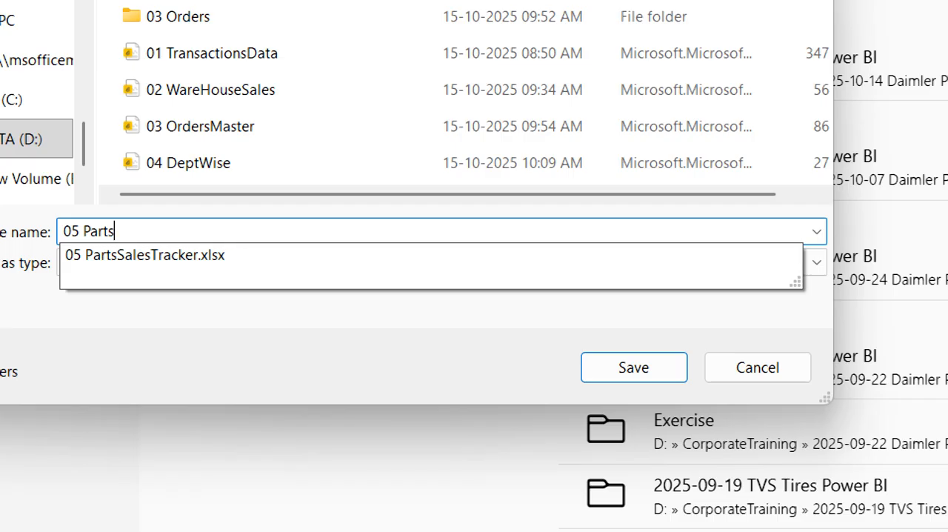
key("Down")
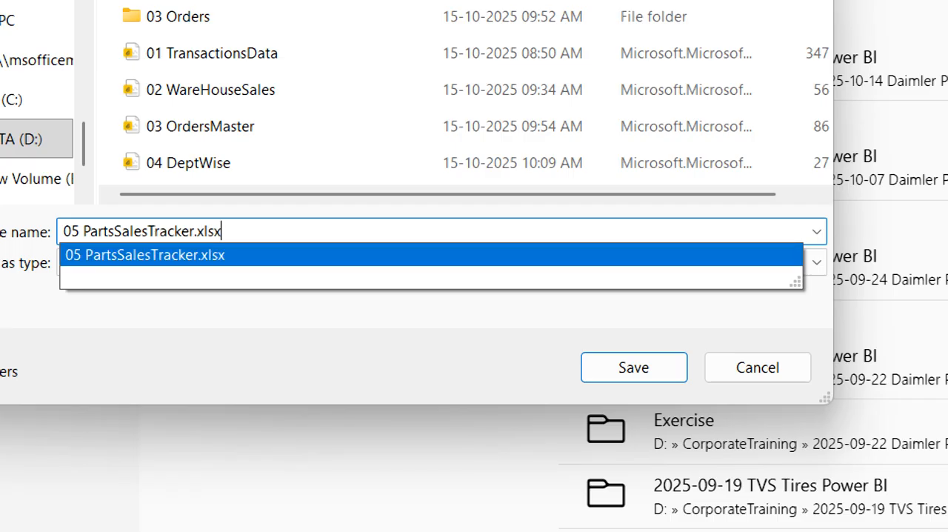
key("BackSpace")
key("BackSpace")
key("BackSpace")
key("BackSpace")
key("BackSpace")
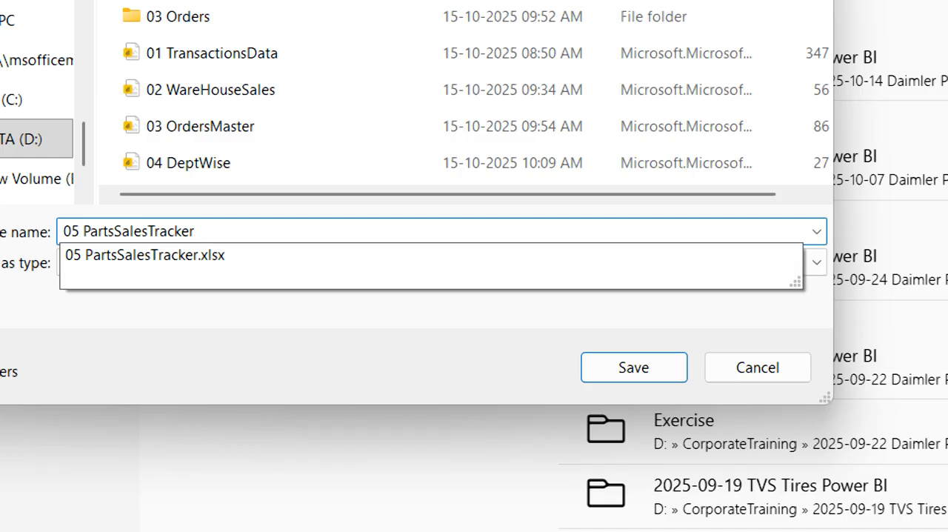
key("Return")
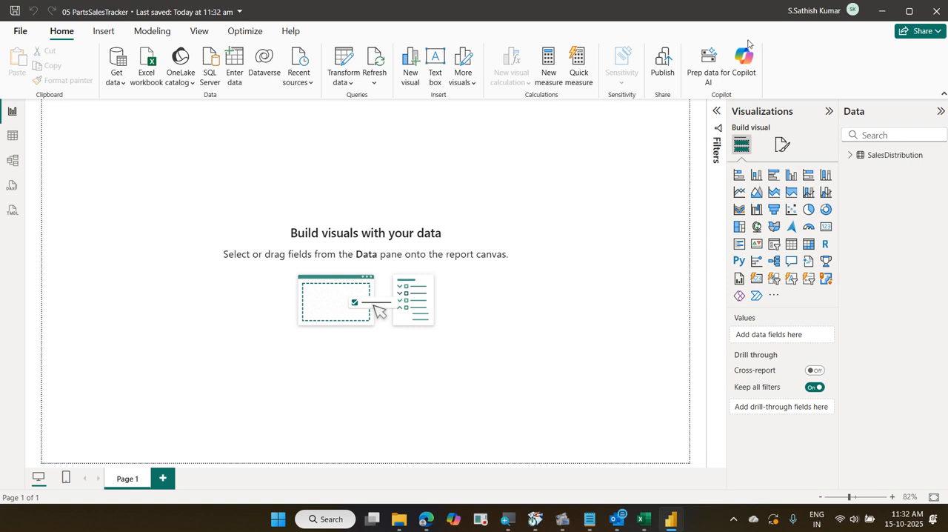
key("alt+F4")
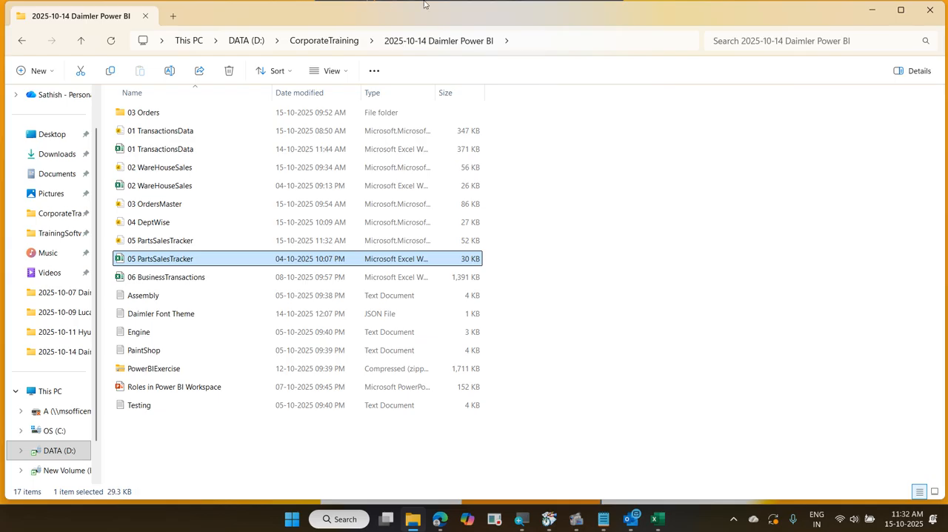
Open the 03 Orders folder in File Explorer to view its order files
double_click(155, 115)
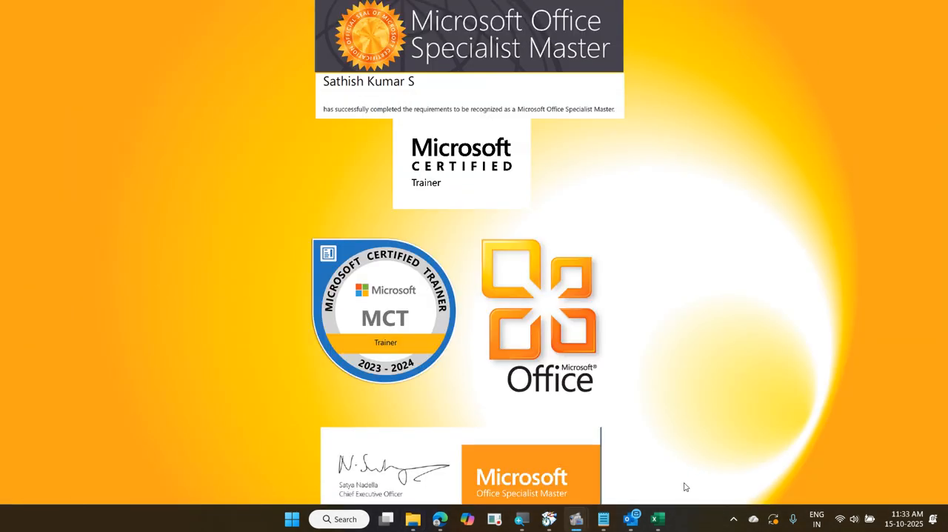
left_click(658, 518)
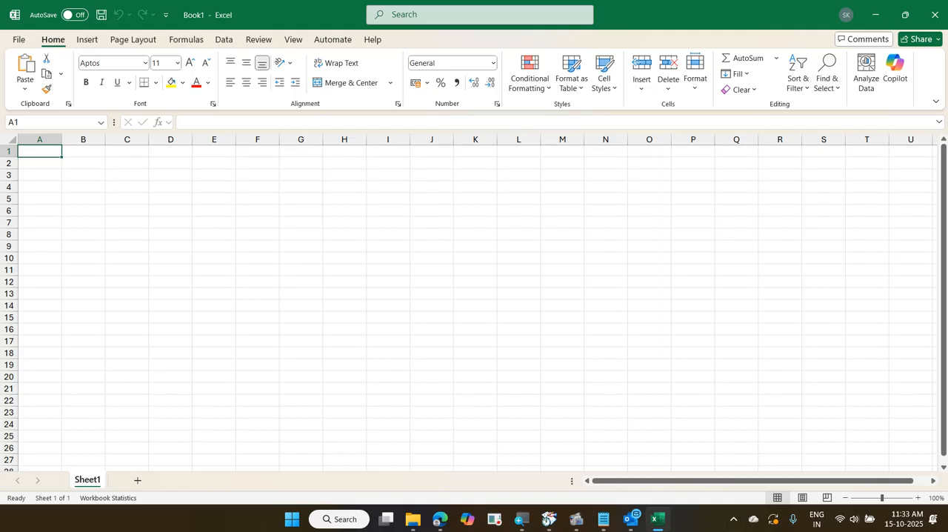
left_click(411, 519)
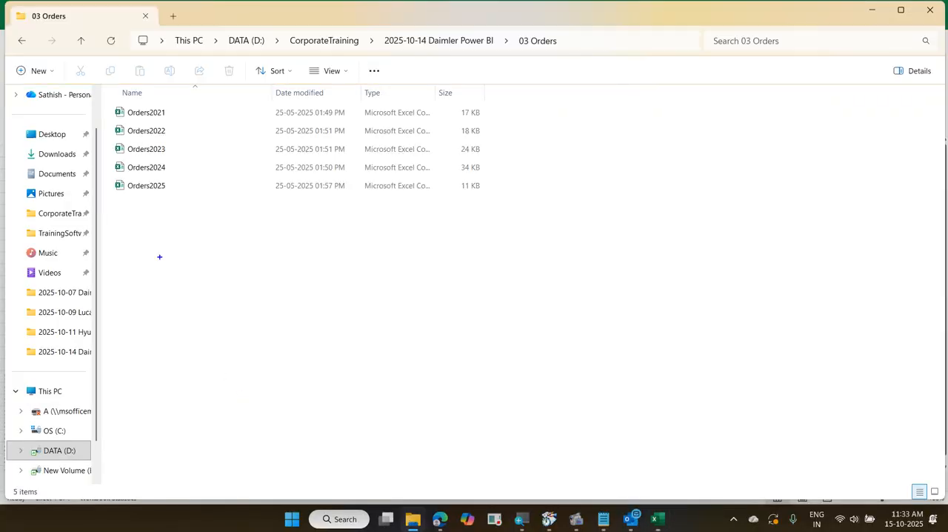
mouse_move(112, 102)
left_mouse_down()
mouse_move(313, 203)
mouse_move(504, 207)
left_mouse_up()
mouse_move(140, 251)
left_mouse_down()
mouse_move(158, 259)
mouse_move(106, 257)
left_mouse_up()
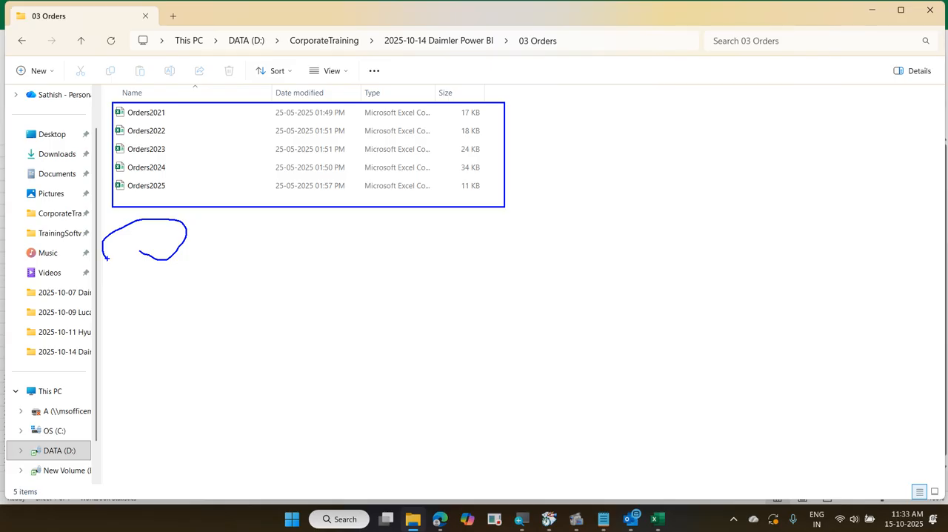
key("Escape")
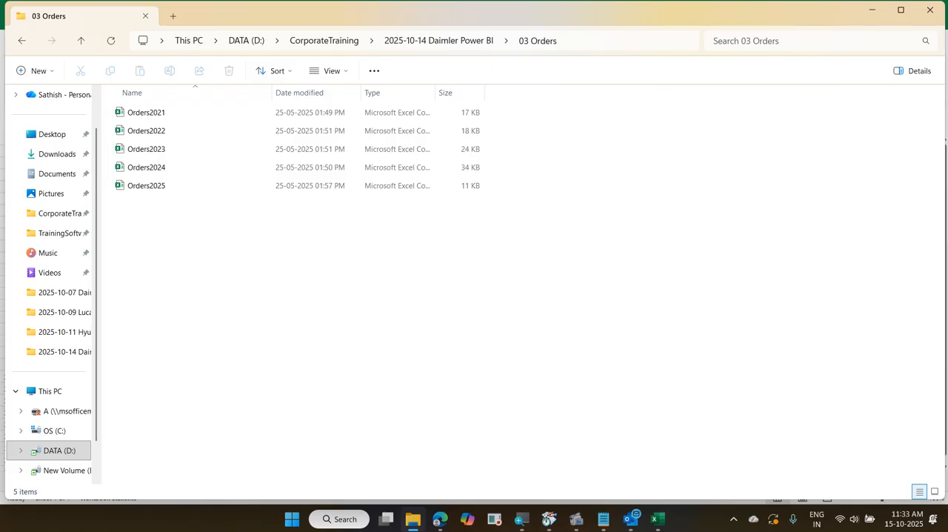
Switch to the blank Excel workbook, import the 03 Orders folder from 2025-10-14 Daimler Power BI, and open its file list for transformation
left_click(870, 11)
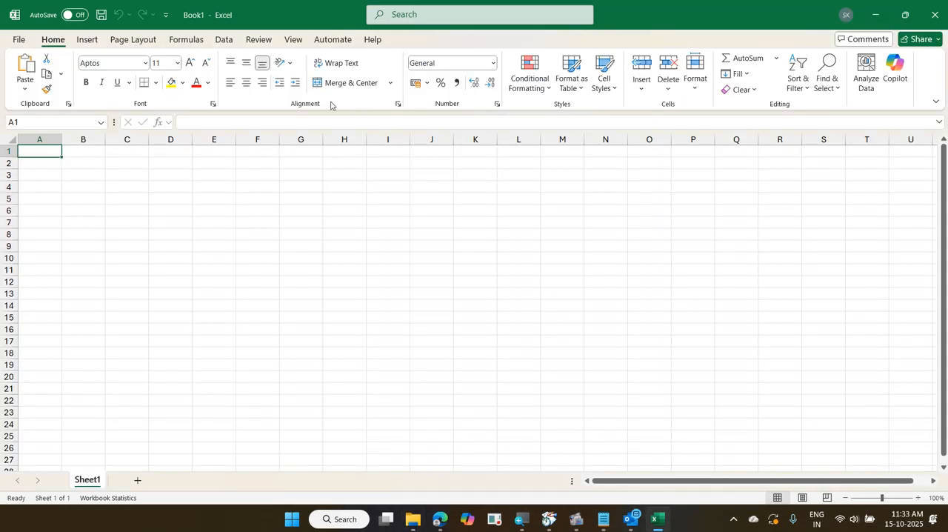
left_click(221, 41)
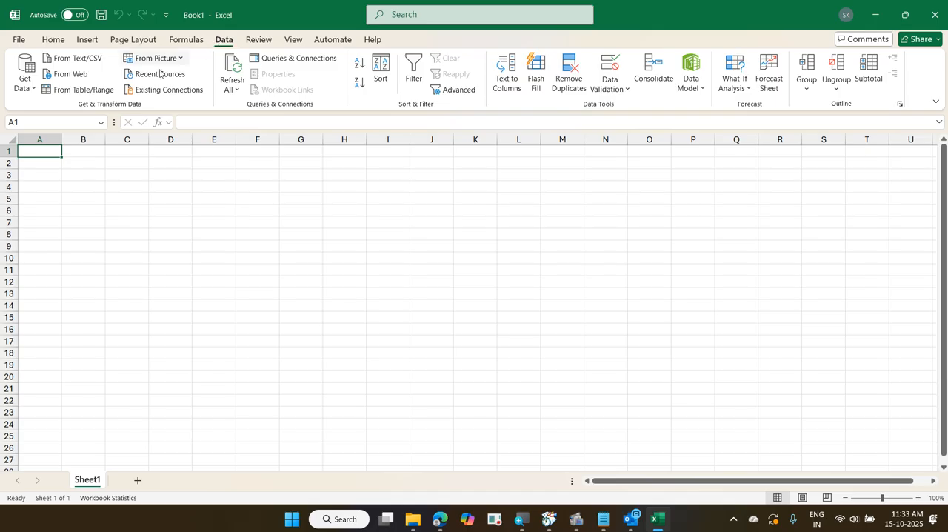
left_click(33, 87)
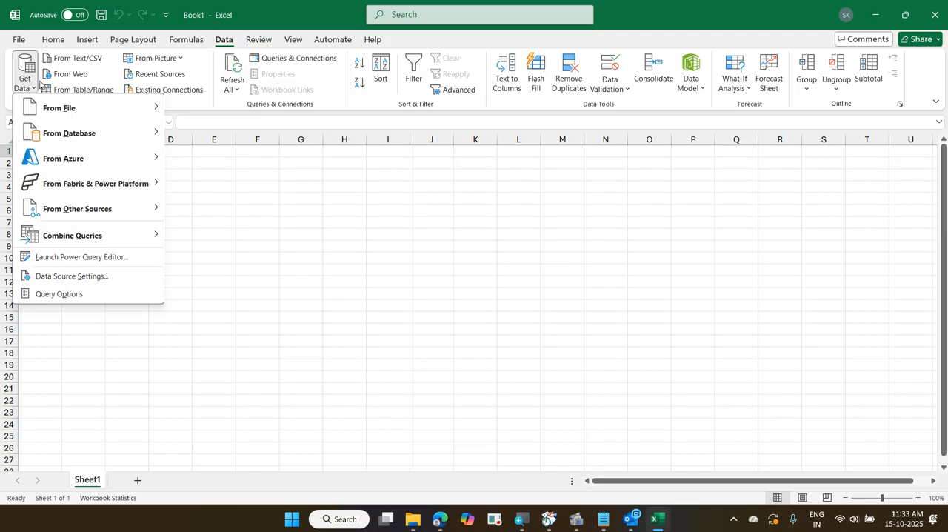
mouse_move(61, 115)
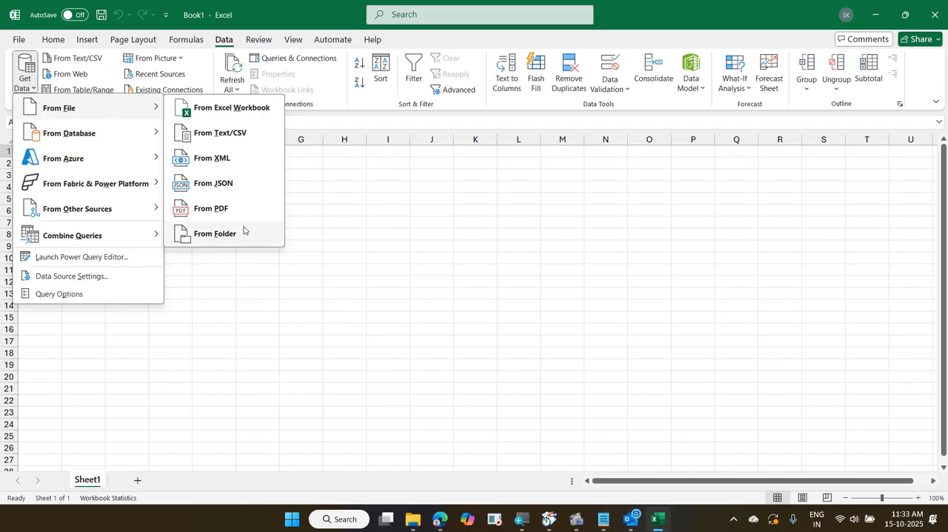
left_click(222, 233)
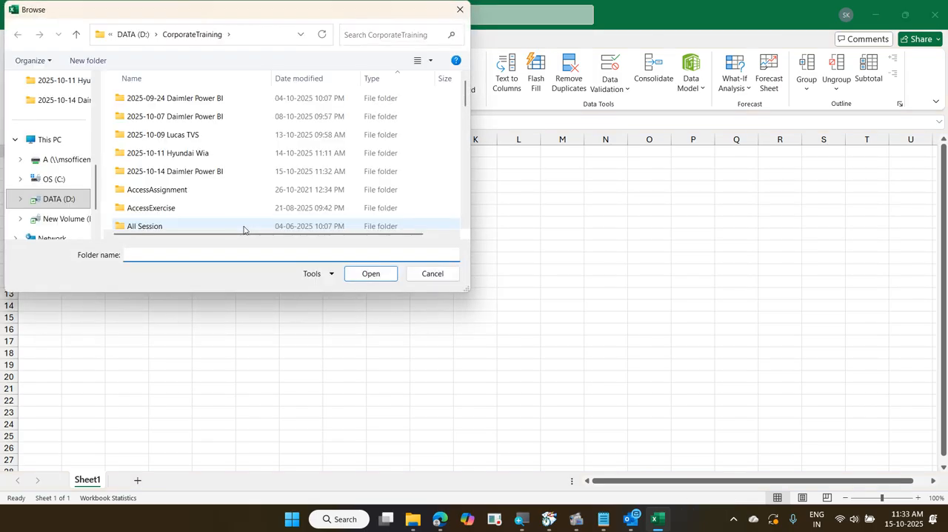
left_click(218, 178)
double_click(218, 178)
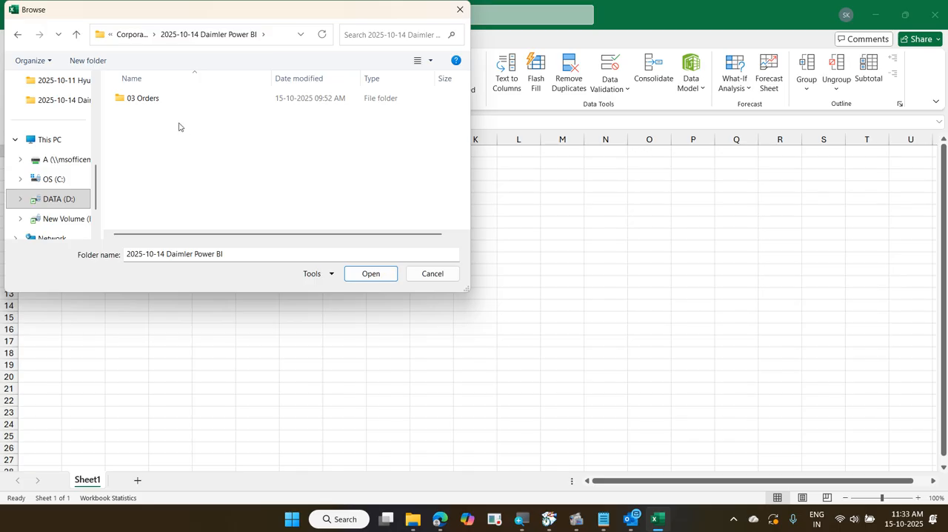
left_click(166, 101)
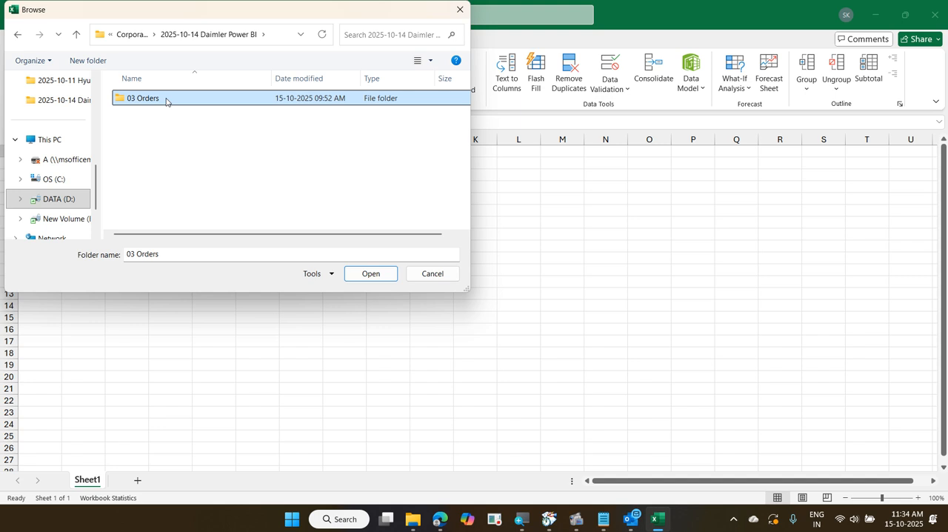
left_click(368, 273)
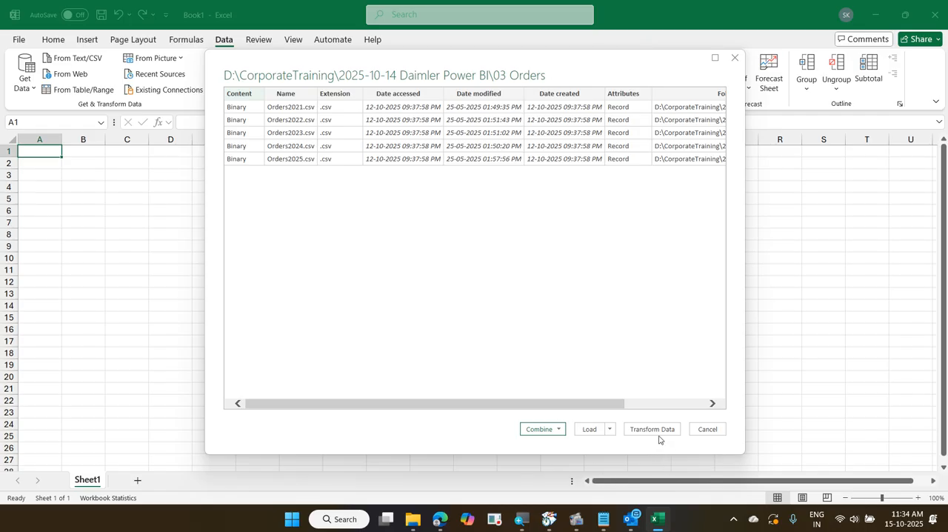
left_click(652, 428)
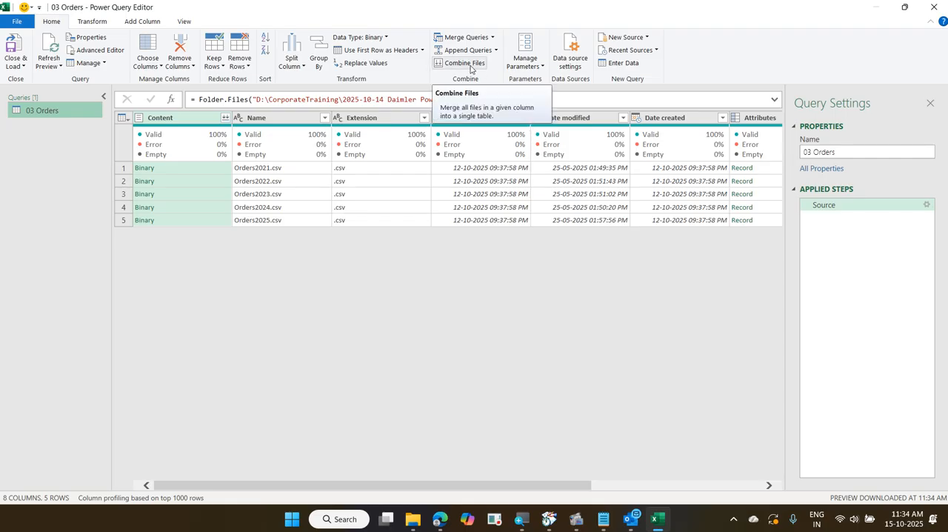
Combine the order files through the Content column, with the first file as sample and comma as delimiter
left_click(225, 119)
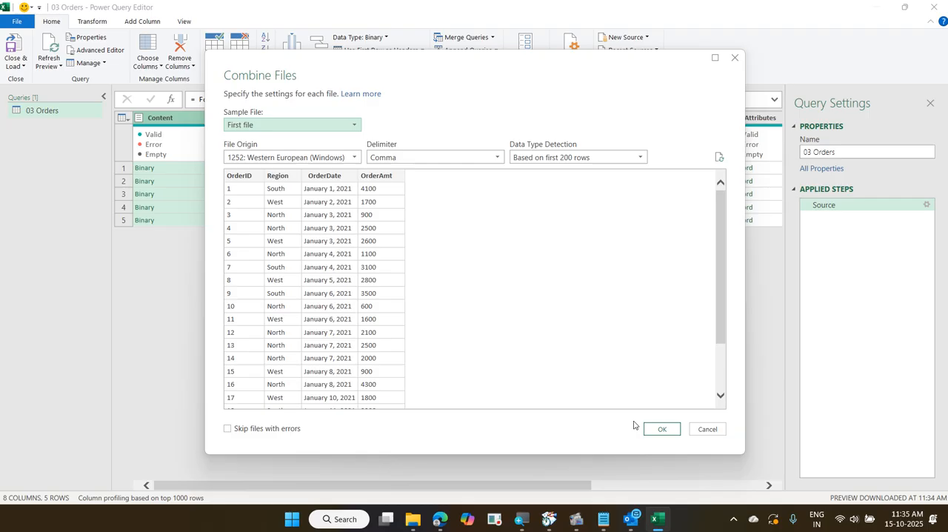
left_click(663, 428)
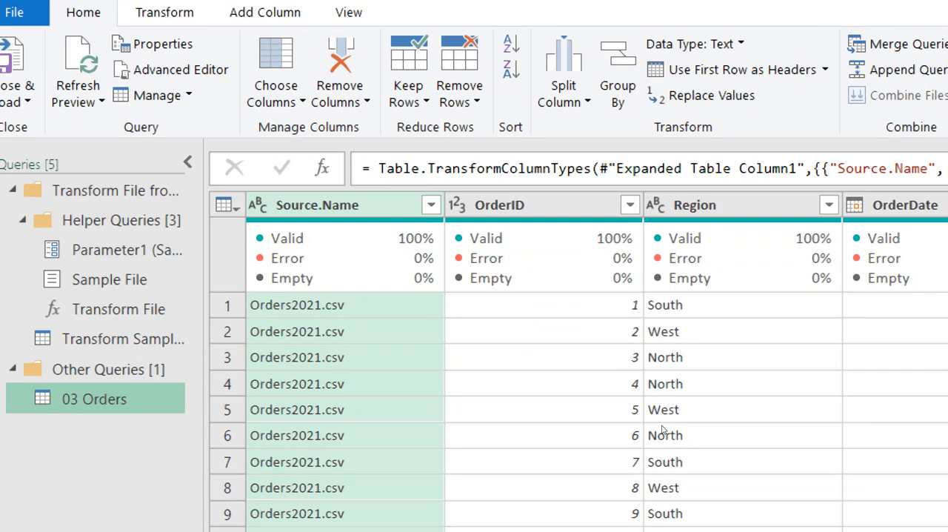
scroll(100, 27, "down", 1)
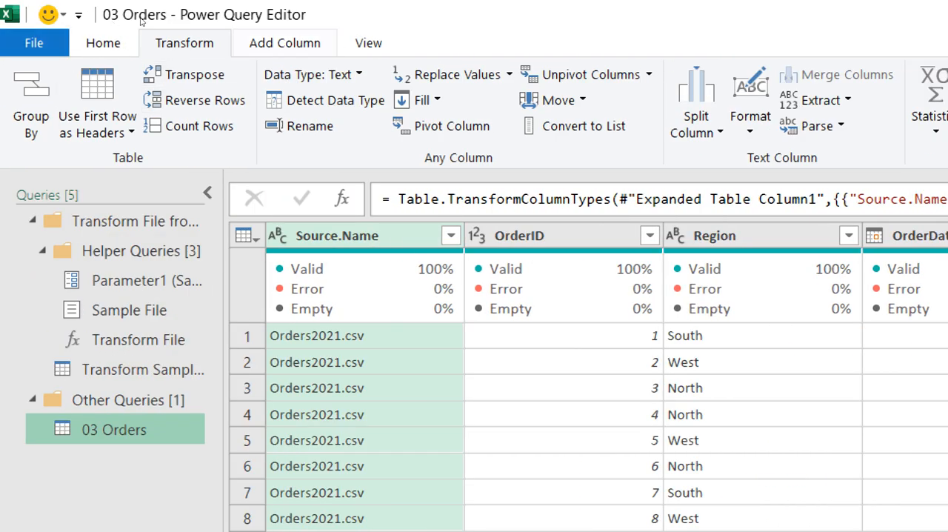
left_click(285, 43)
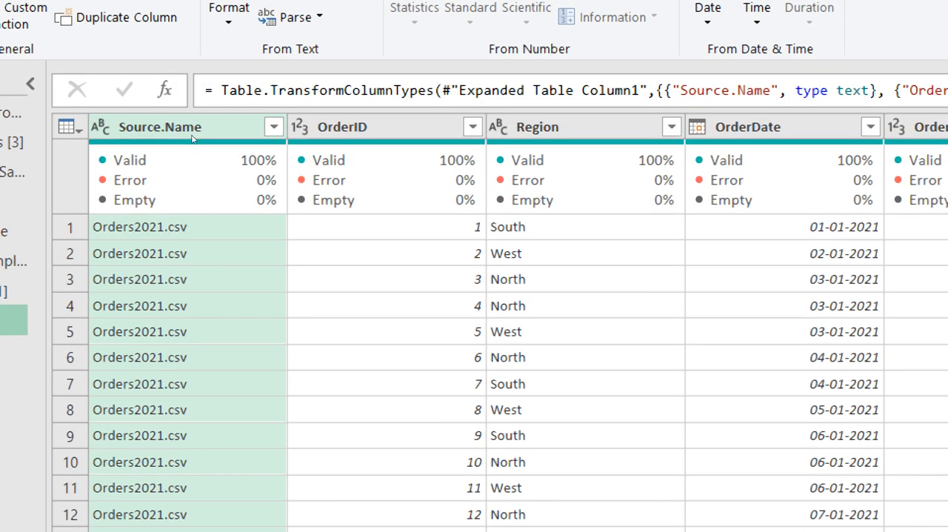
mouse_move(197, 235)
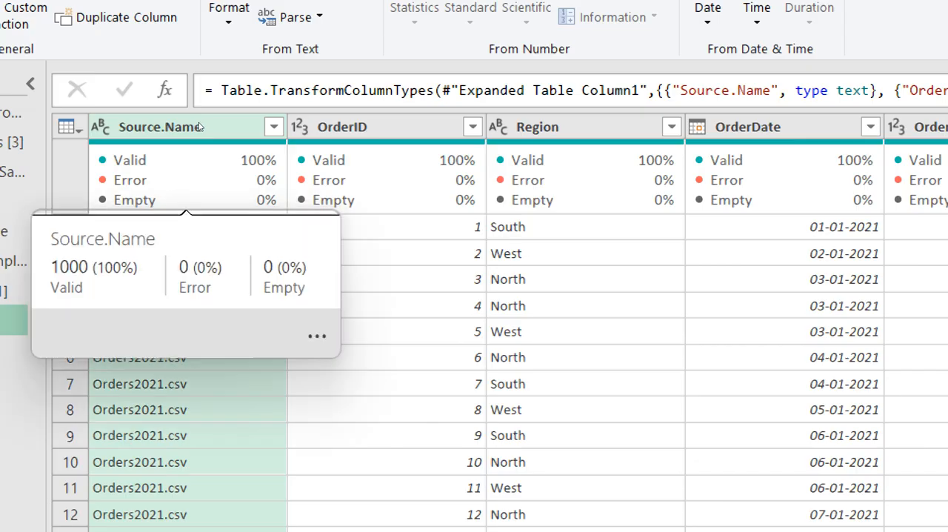
mouse_move(198, 143)
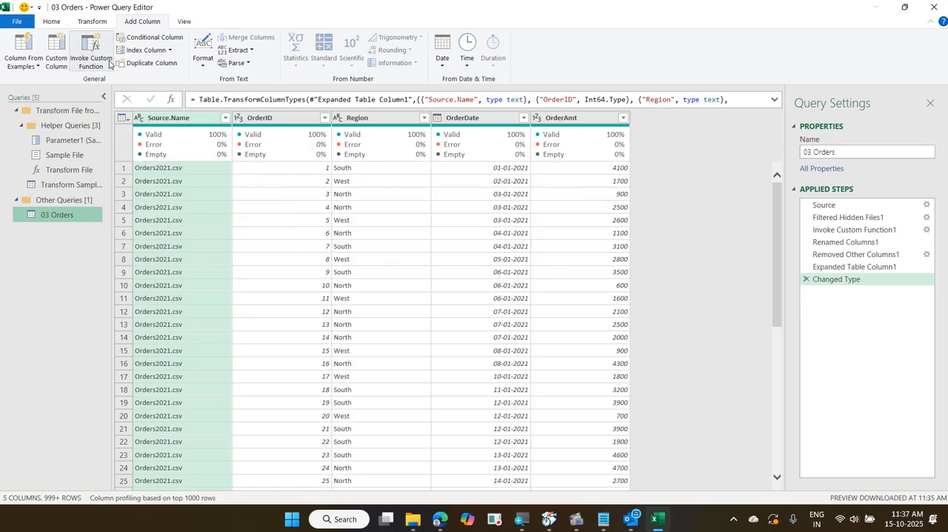
Close the query editor and load the combined 03 Orders query as a table in a new worksheet
left_click(61, 23)
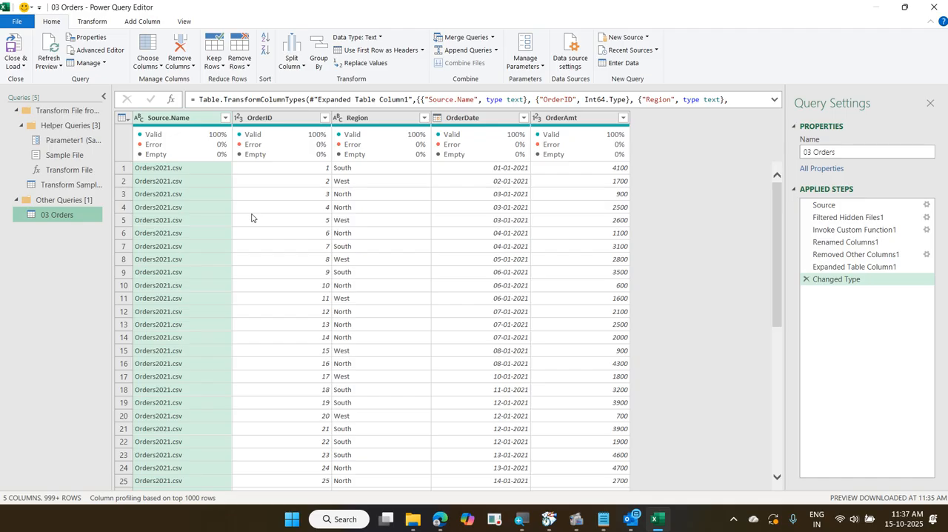
left_click(11, 67)
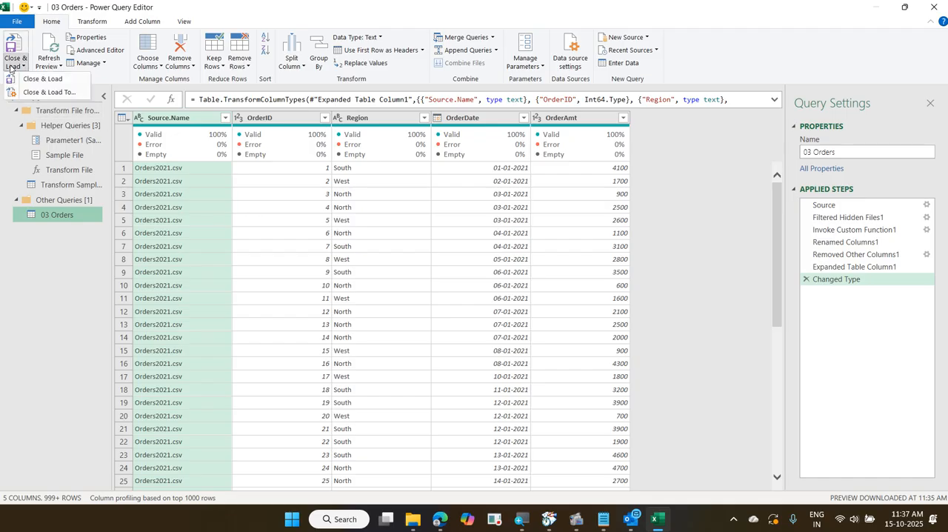
left_click(32, 93)
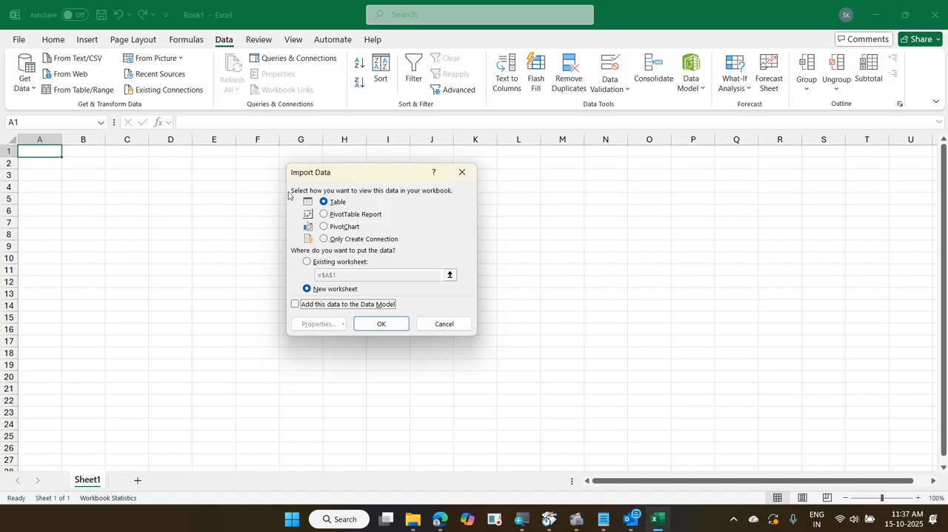
left_click(326, 202)
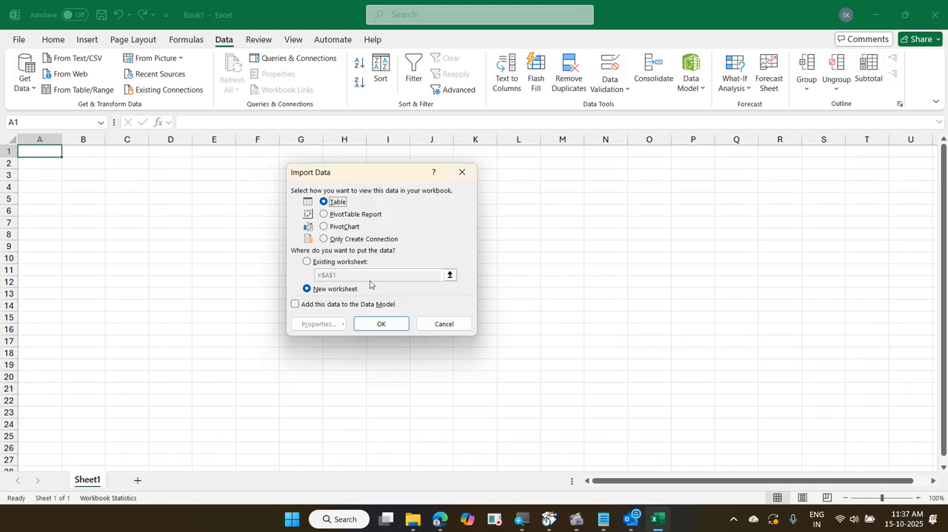
left_click(380, 321)
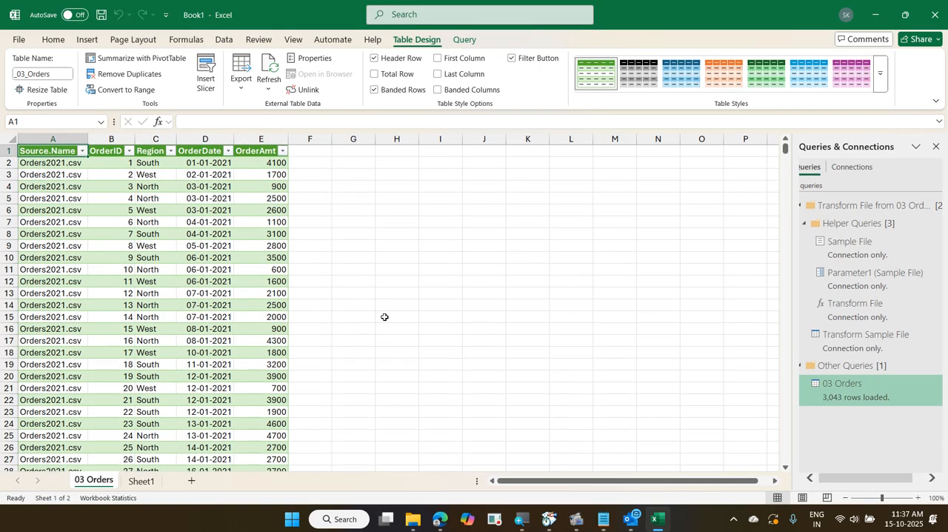
Examine the loaded orders table from its first to its last row, and check which source files the Source.Name filter lists
key("ctrl+Down")
key("ctrl+Up")
key("ctrl+Down")
key("ctrl+Up")
key("Down")
key("Down")
key("Down")
key("Down")
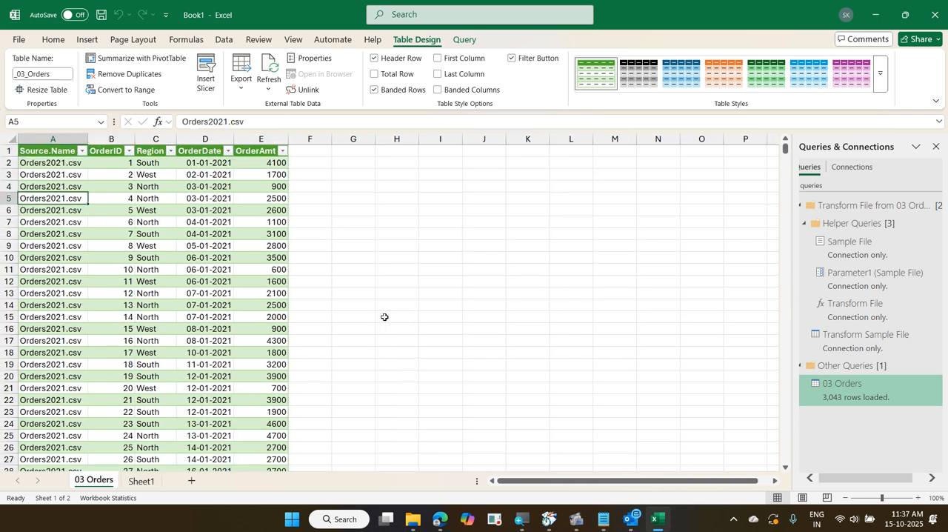
left_click(82, 150)
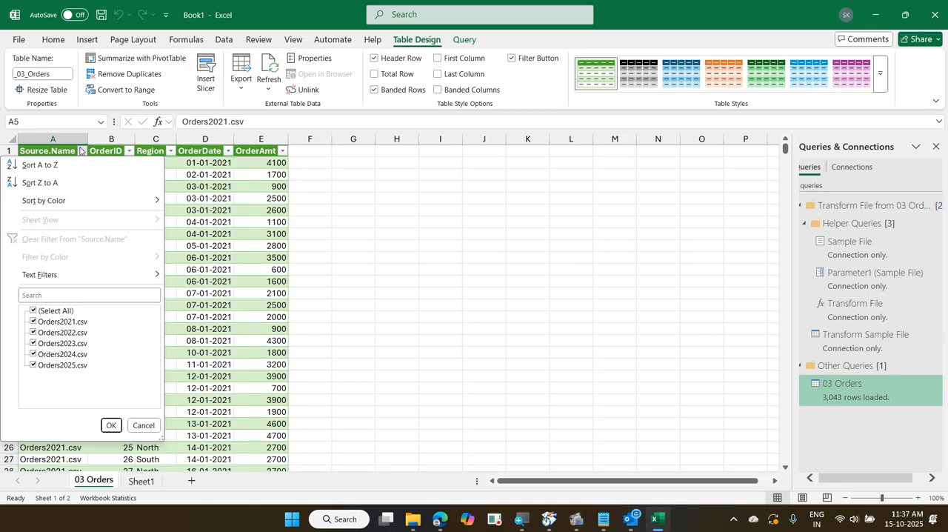
left_click(82, 151)
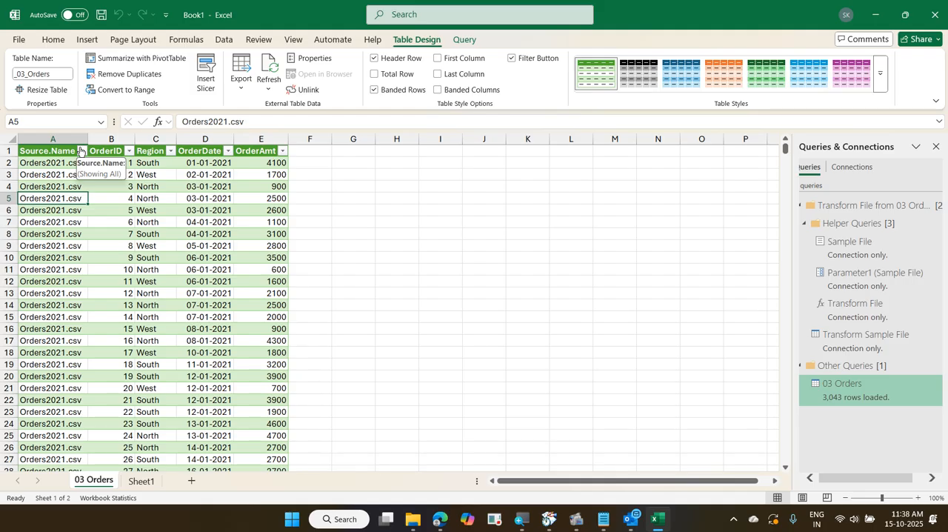
Reopen the 03 Orders query for editing to view its Source.Name column, and close the query editor without changes
right_click(847, 398)
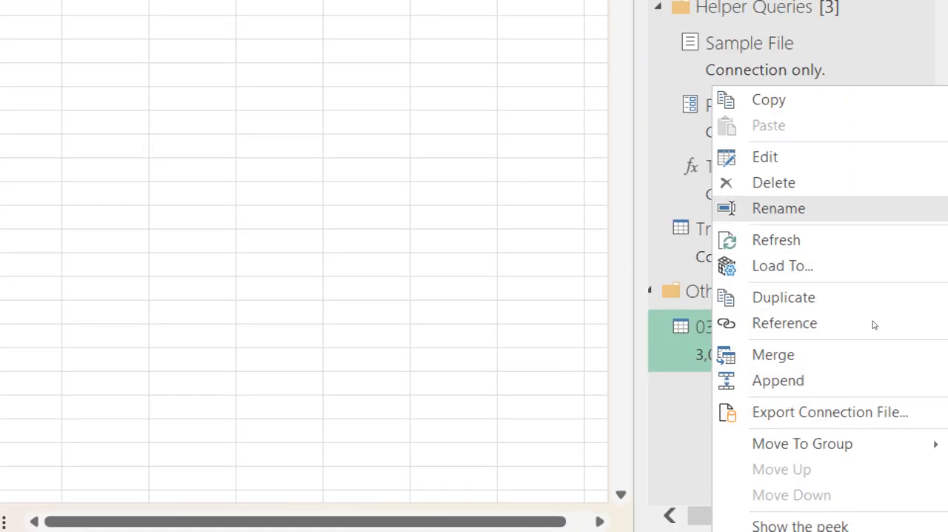
left_click(824, 386)
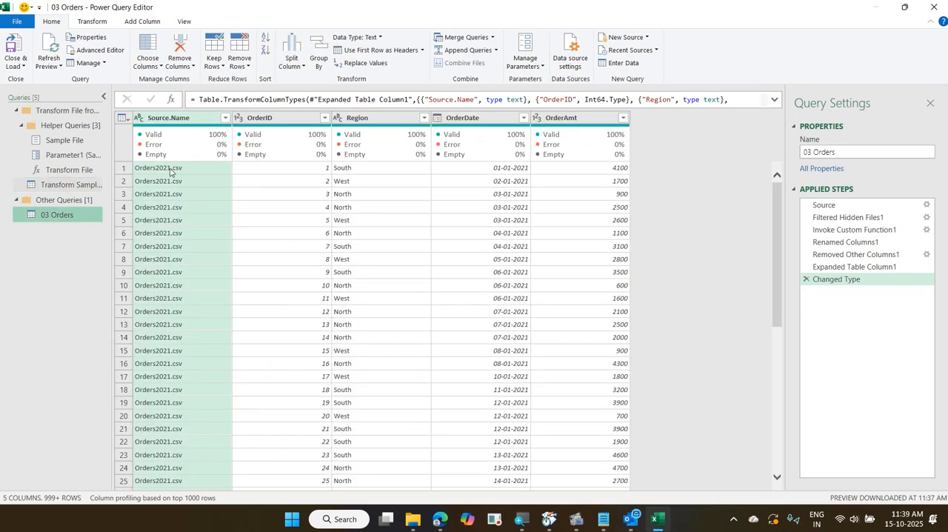
double_click(186, 120)
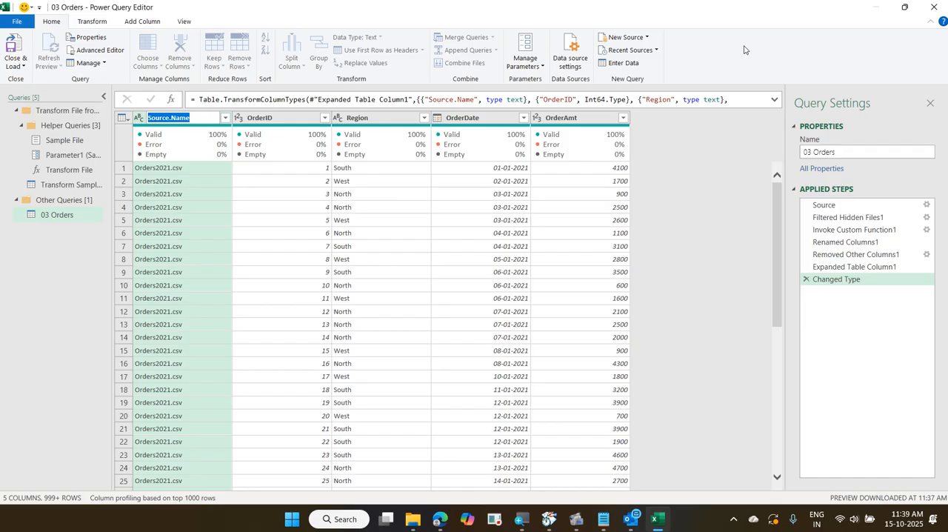
left_click(926, 8)
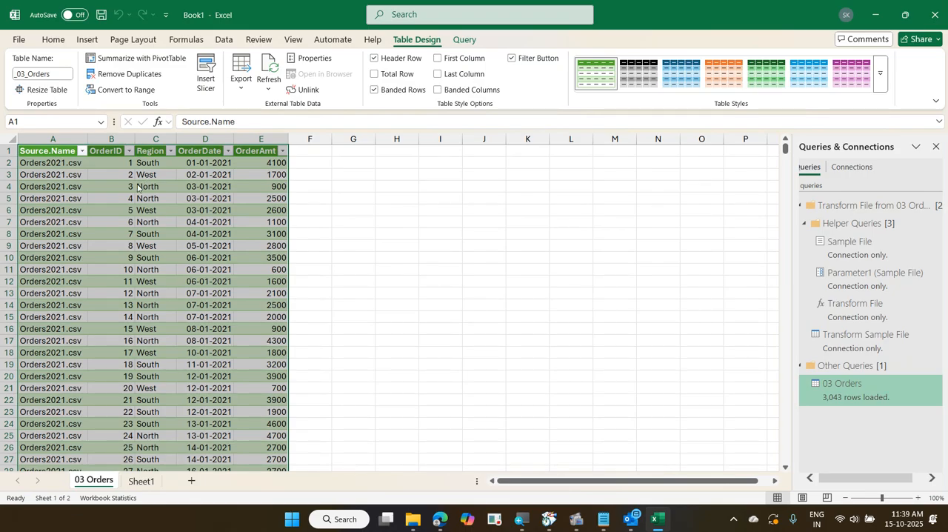
left_click(145, 211)
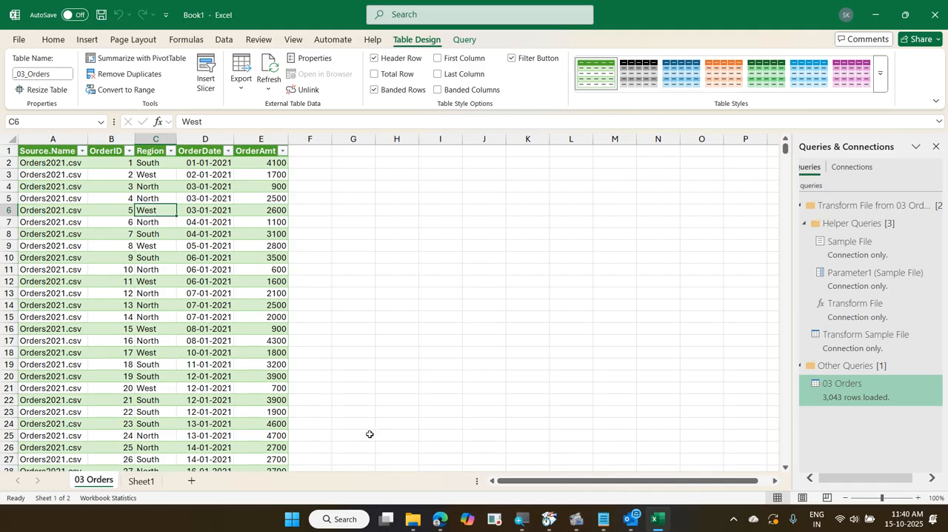
Set the 03 Orders query to refresh automatically every 60 minutes
right_click(864, 392)
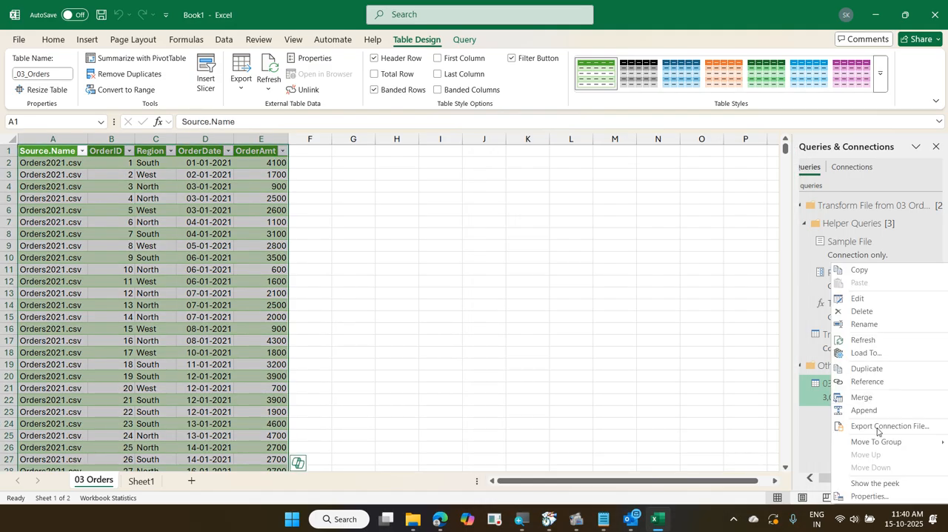
left_click(893, 497)
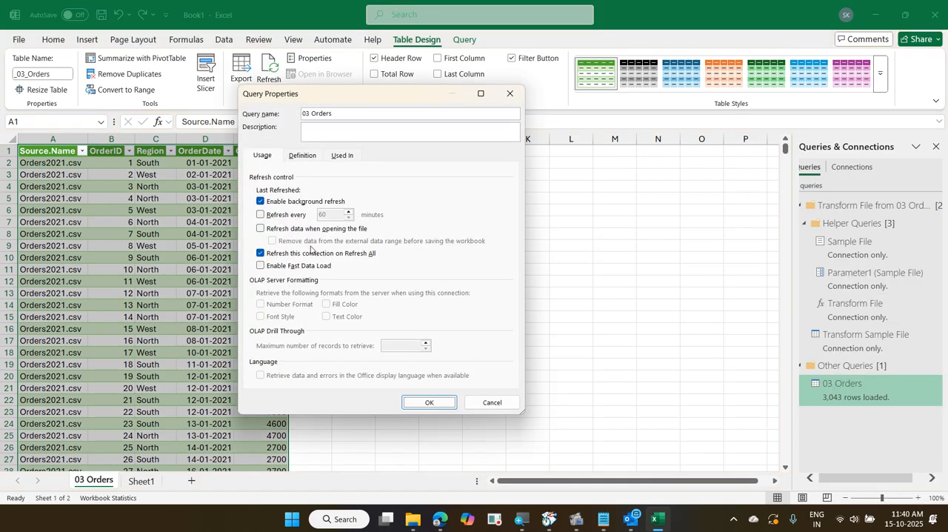
left_click(278, 219)
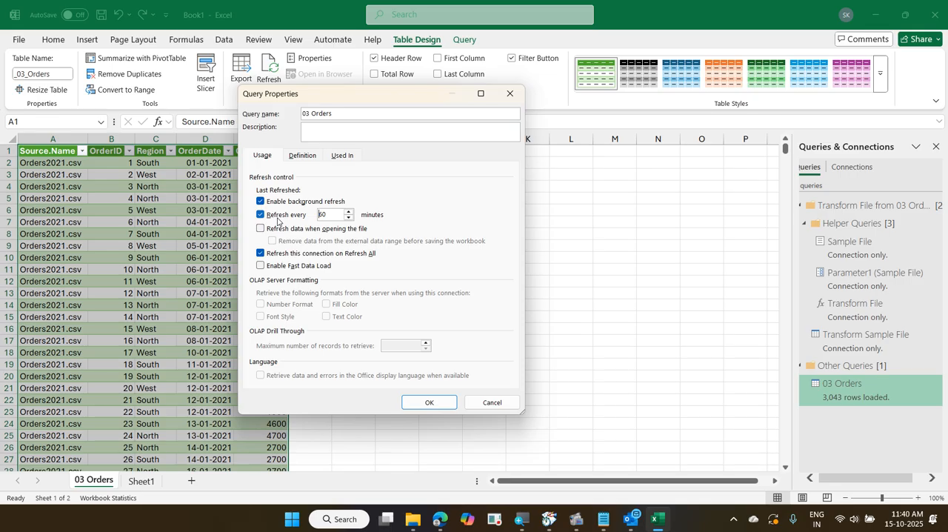
key("Return")
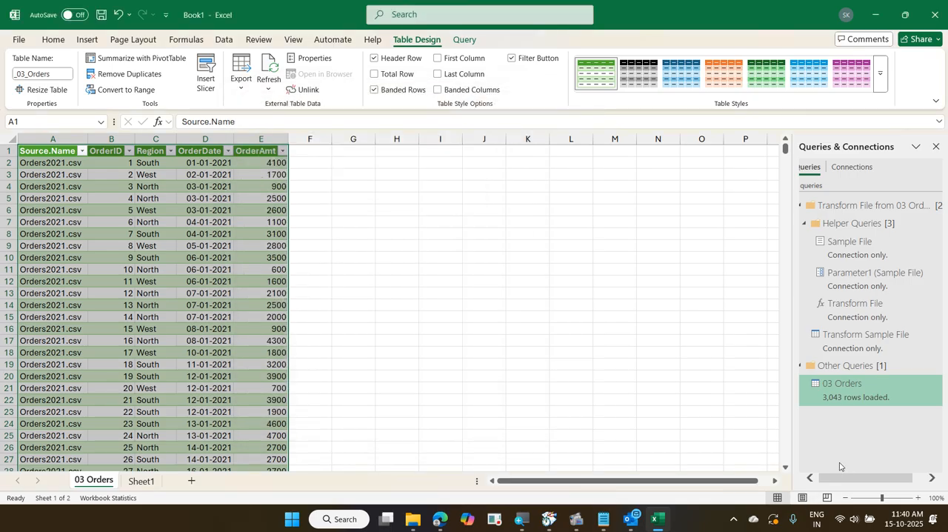
right_click(850, 406)
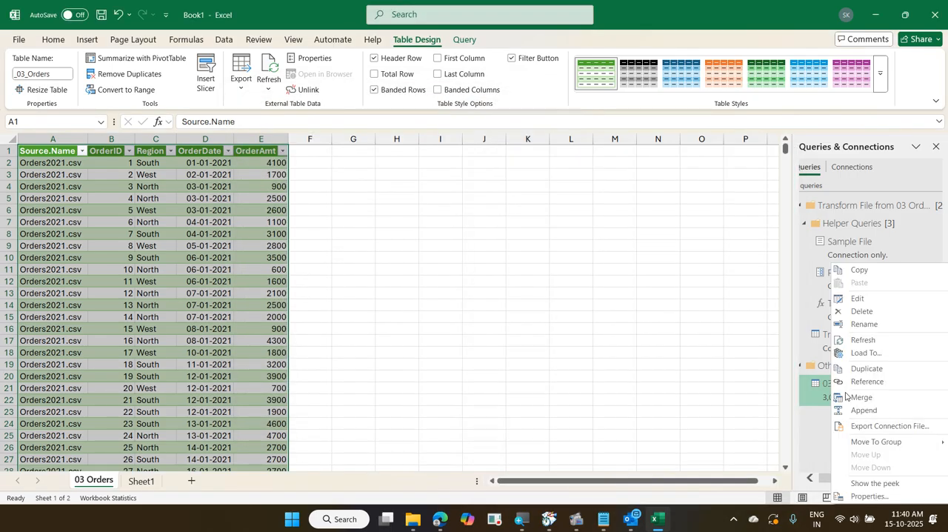
left_click(893, 496)
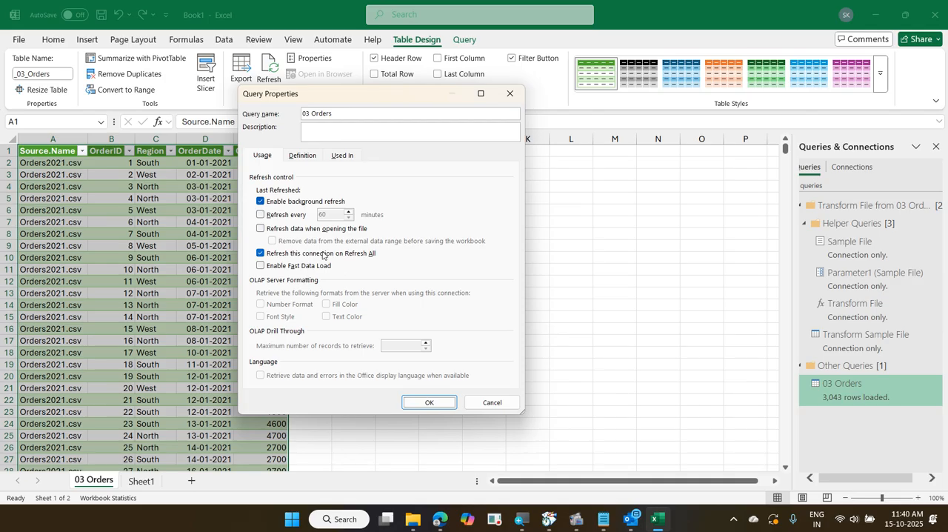
left_click(289, 218)
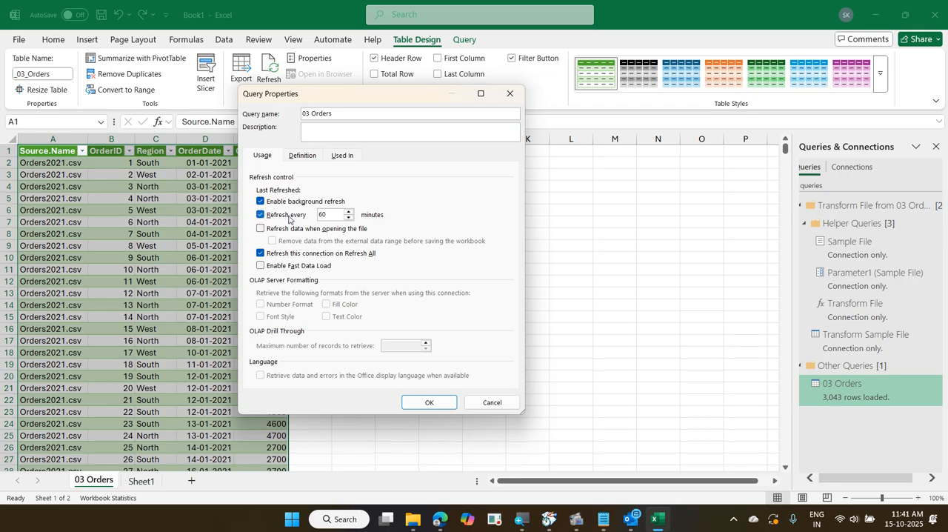
left_click(511, 403)
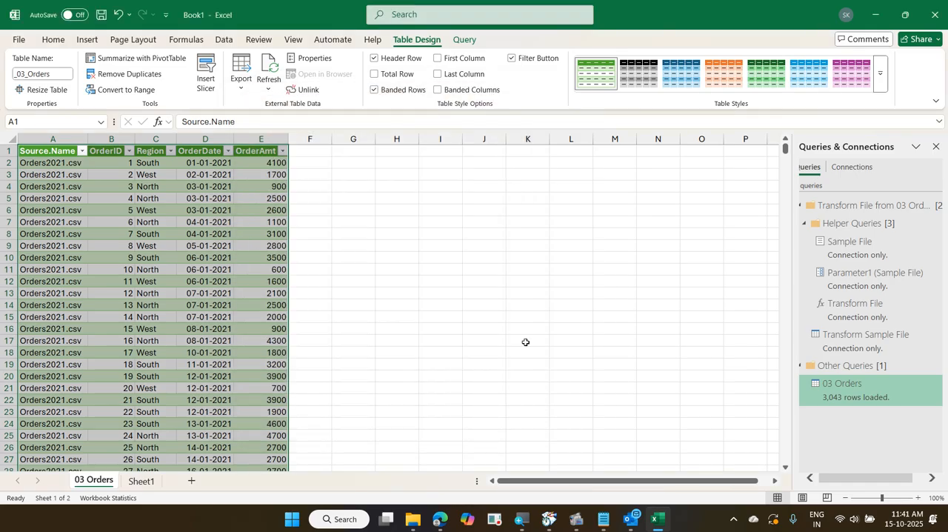
Close Book1 without saving and open the 06 BusinessTransactions workbook from the 2025-10-14 Daimler Power BI folder in a maximized window
left_click(941, 13)
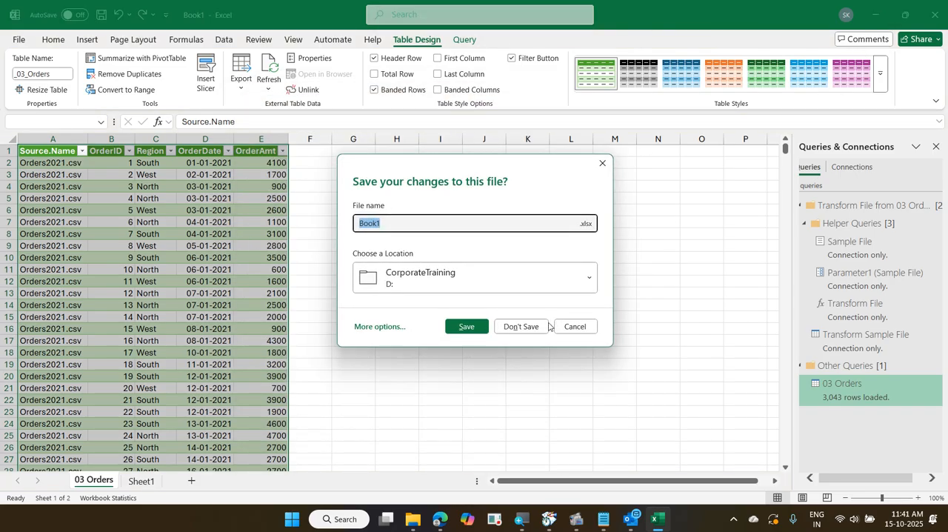
left_click(521, 326)
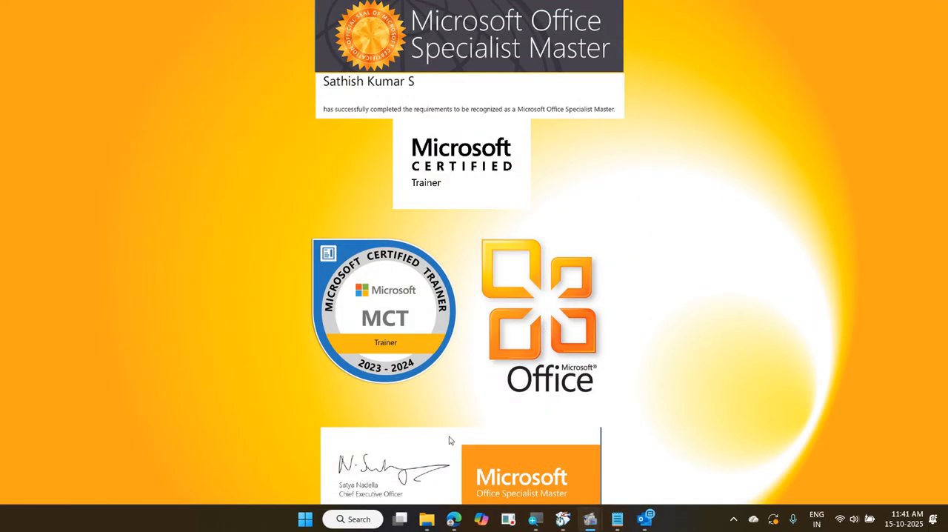
left_click(429, 519)
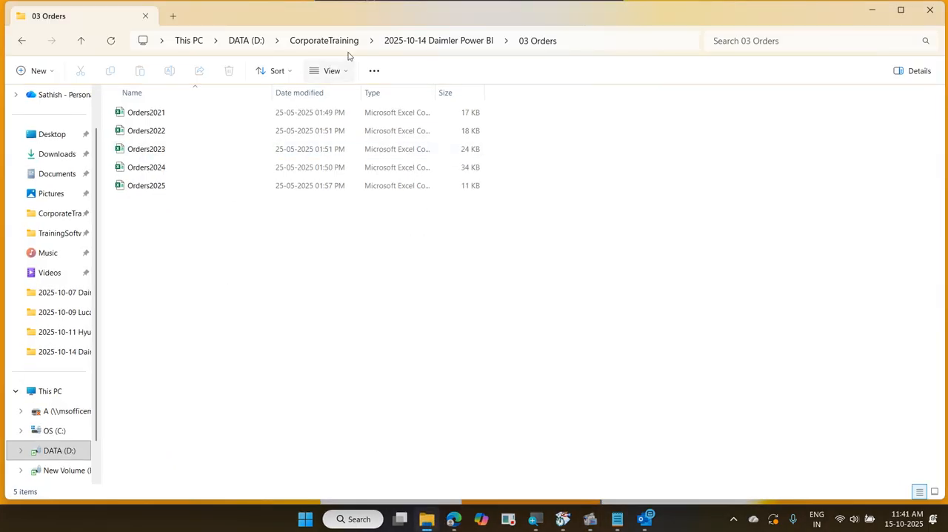
left_click(406, 45)
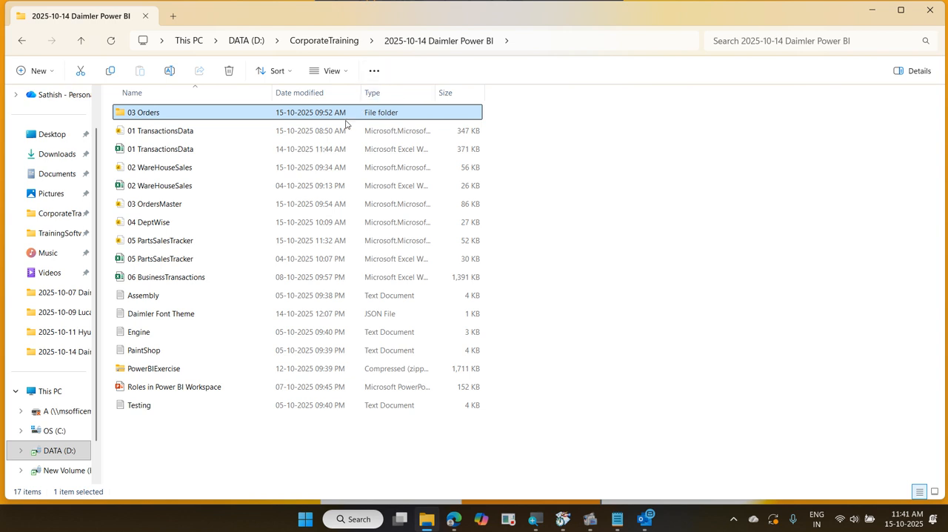
left_click(217, 277)
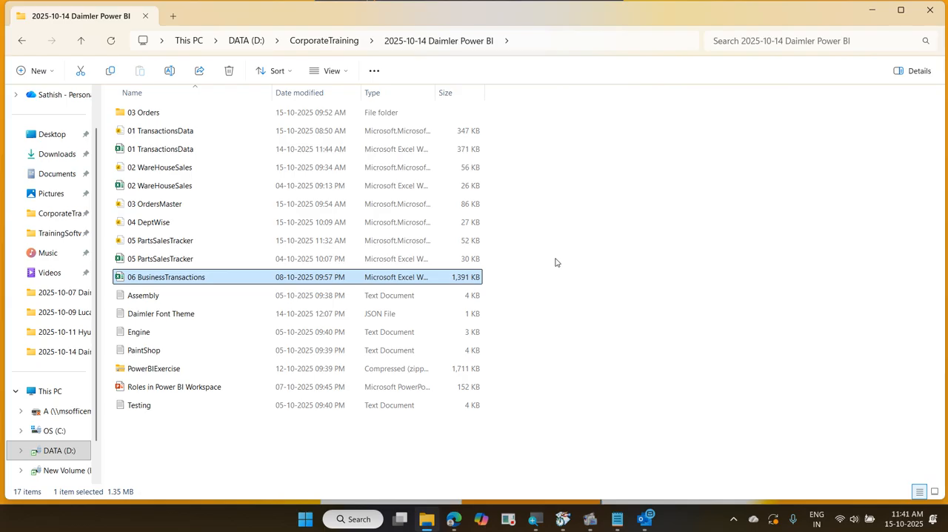
key("Return")
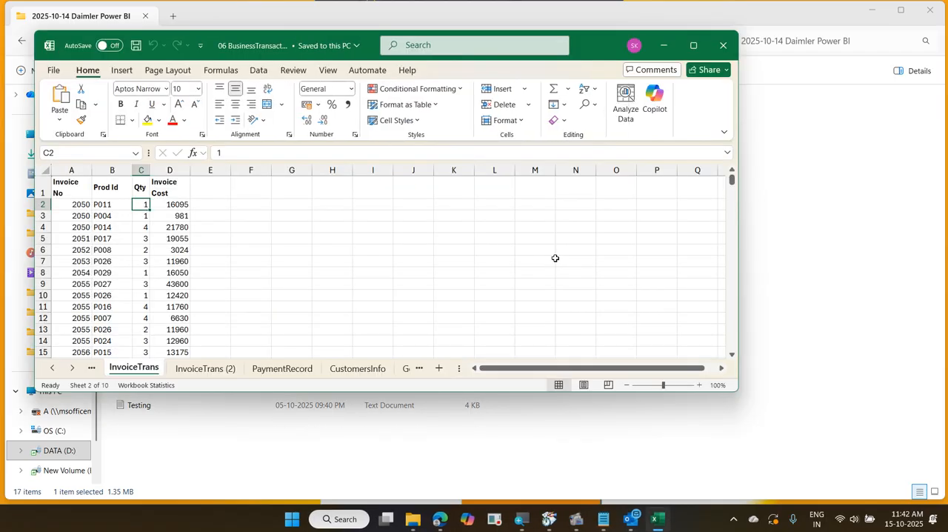
left_click(693, 45)
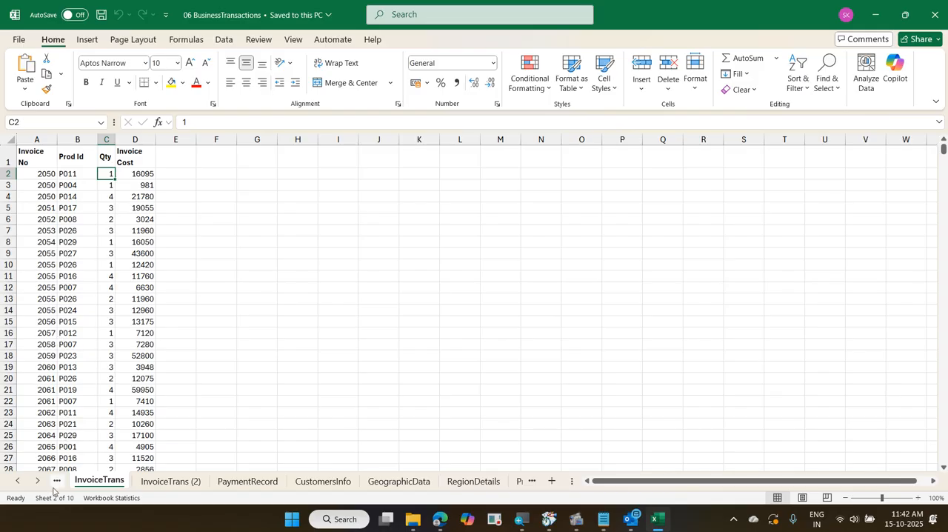
Delete the InvoiceTrans (2) sheet permanently and save the workbook
left_click(17, 480)
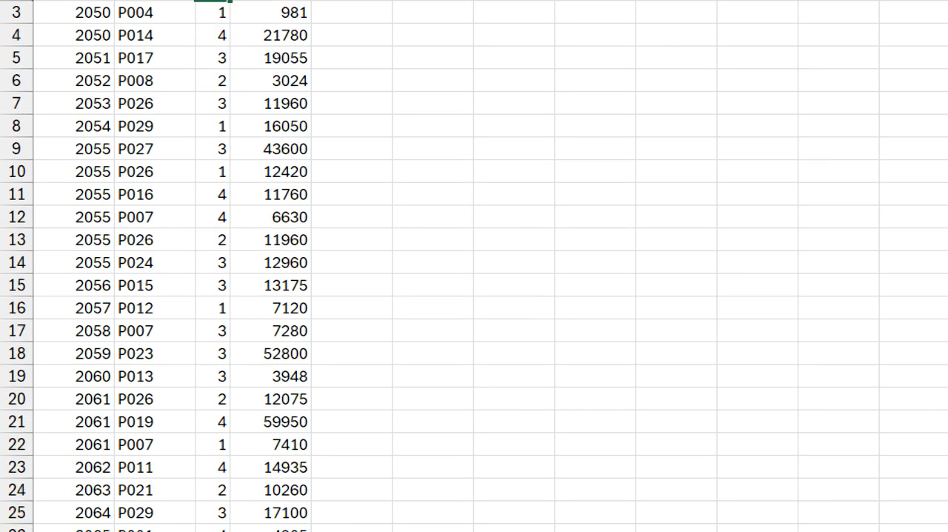
key("ctrl+Page_Down")
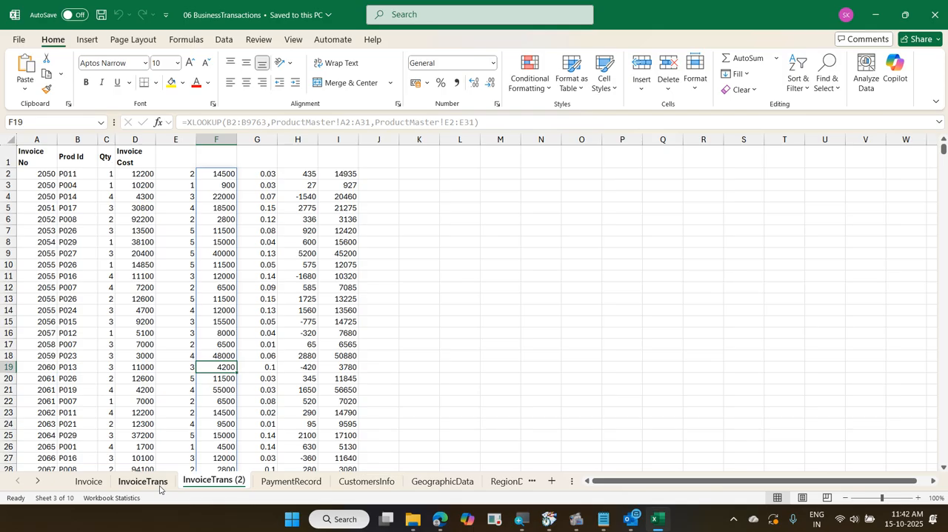
right_click(221, 483)
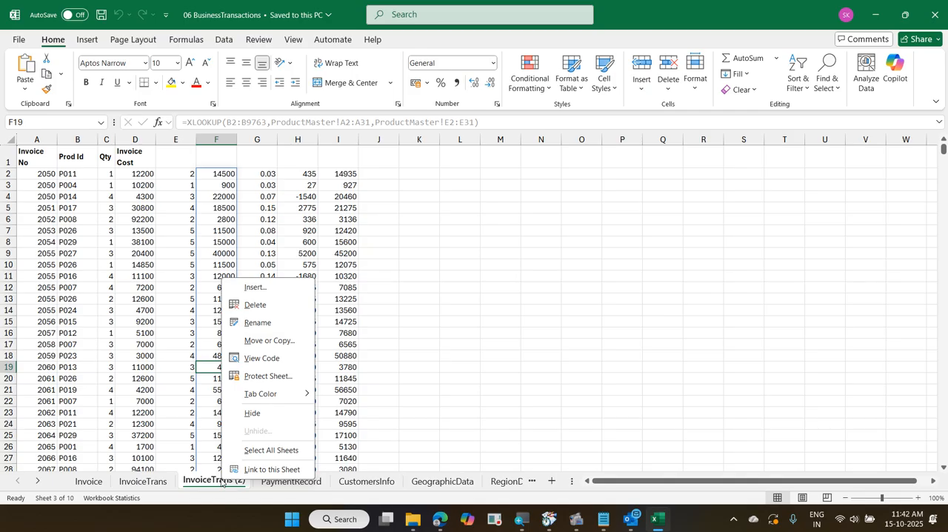
left_click(255, 304)
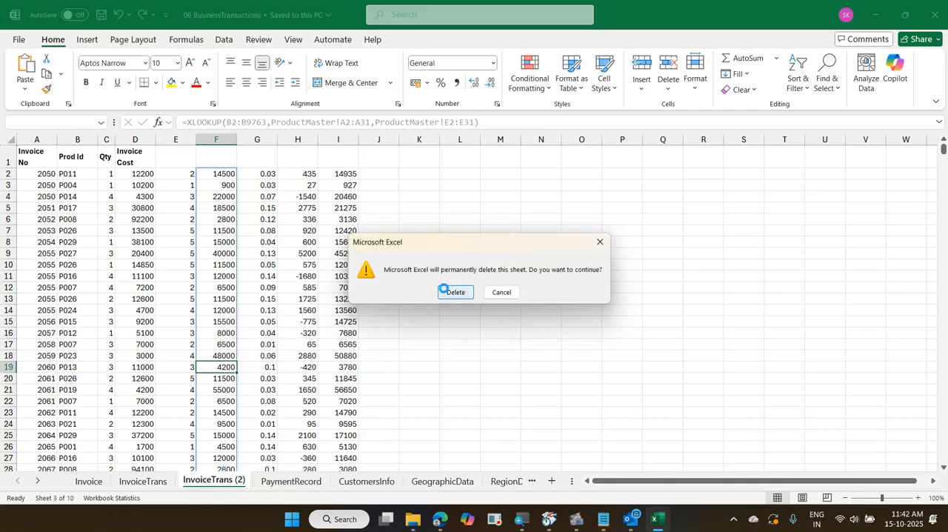
left_click(453, 292)
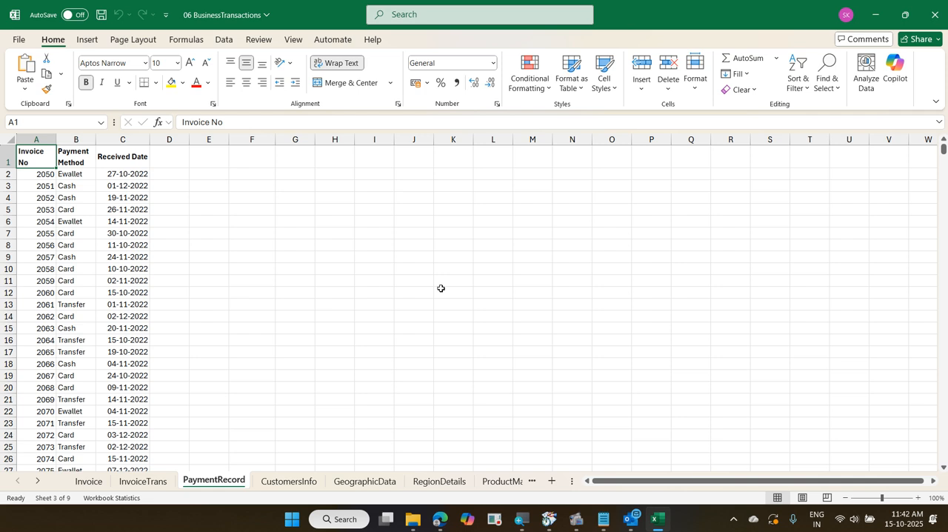
key("ctrl+s")
Look through all the workbook's sheets from Invoice to EmployeeMaster to see their columns, and return to the Invoice sheet
key("ctrl+Page_Up")
key("ctrl+Page_Up")
key("ctrl+Page_Down")
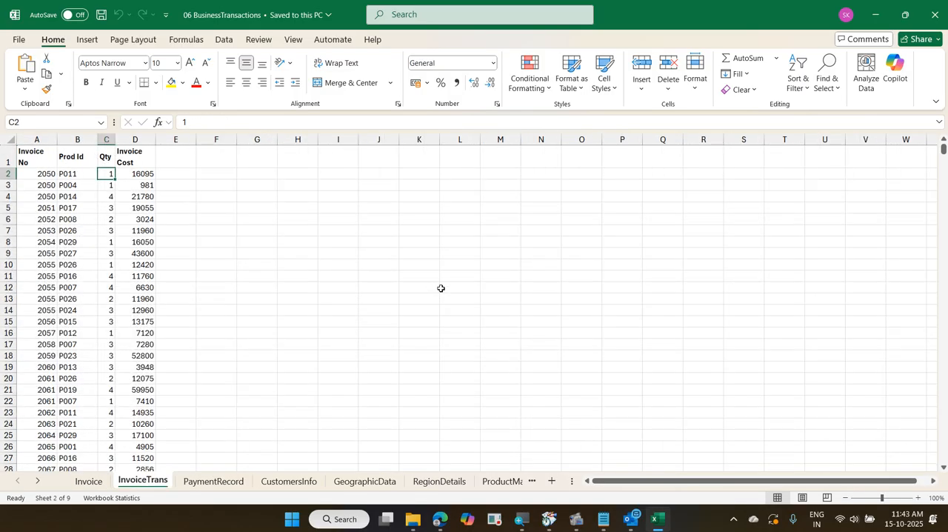
key("ctrl+Page_Down")
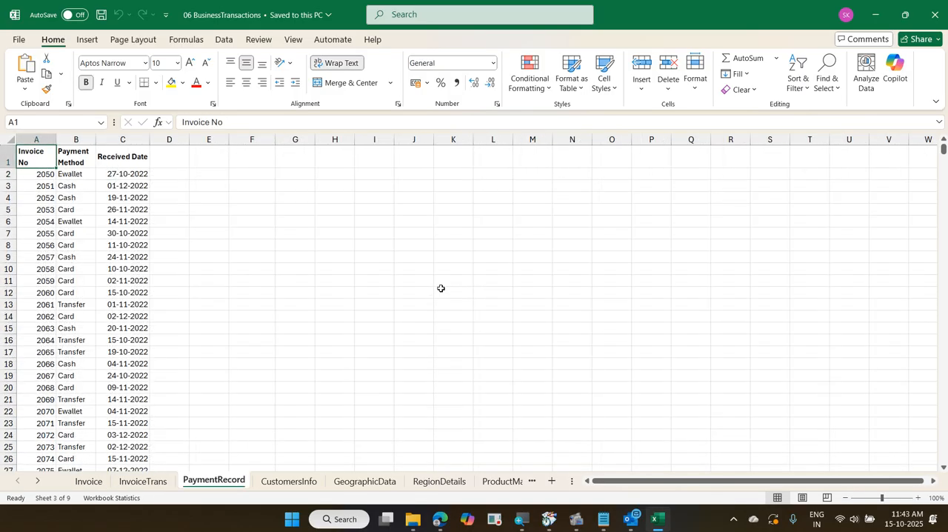
key("ctrl+Page_Down")
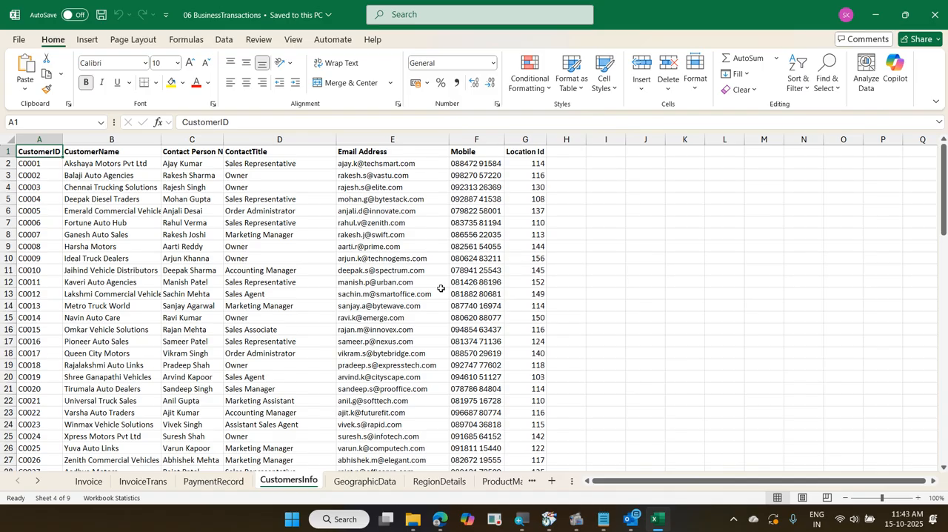
key("ctrl+Page_Down")
key("ctrl+Page_Down")
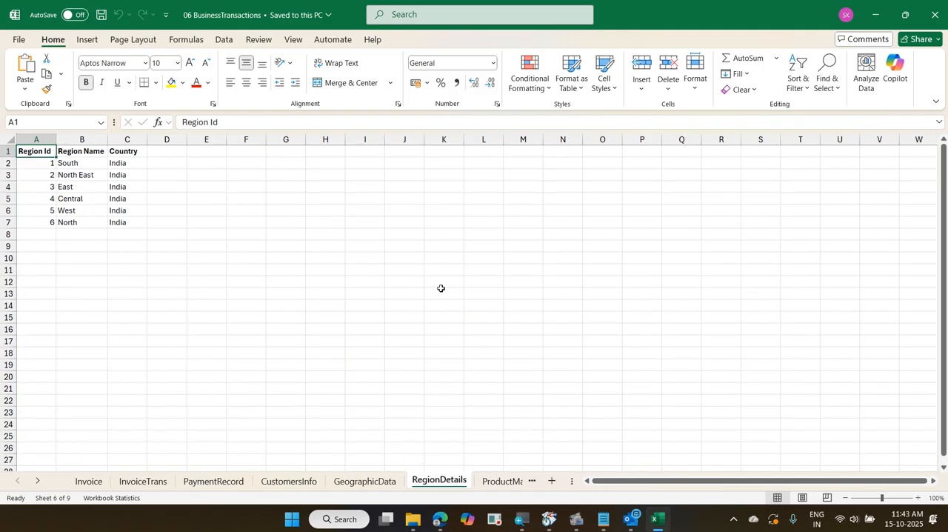
key("ctrl+Page_Down")
key("ctrl+Page_Down")
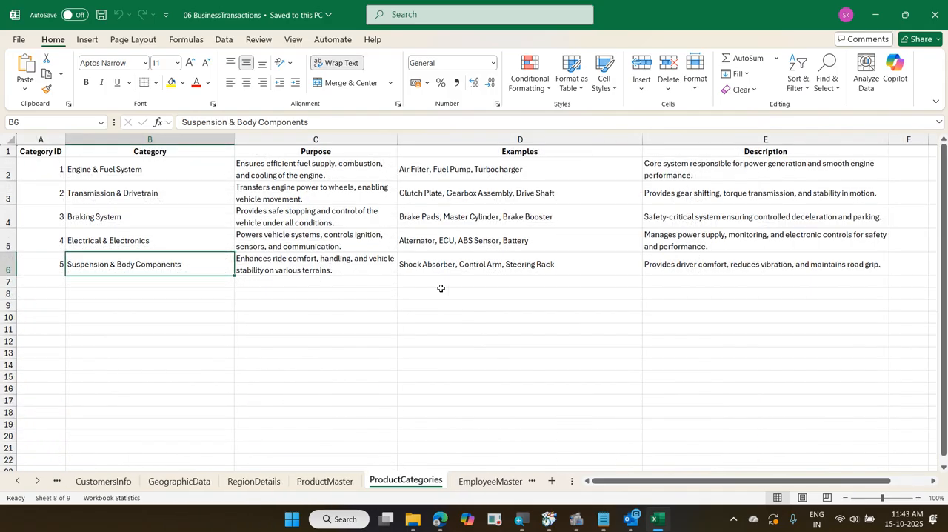
key("ctrl+Page_Down")
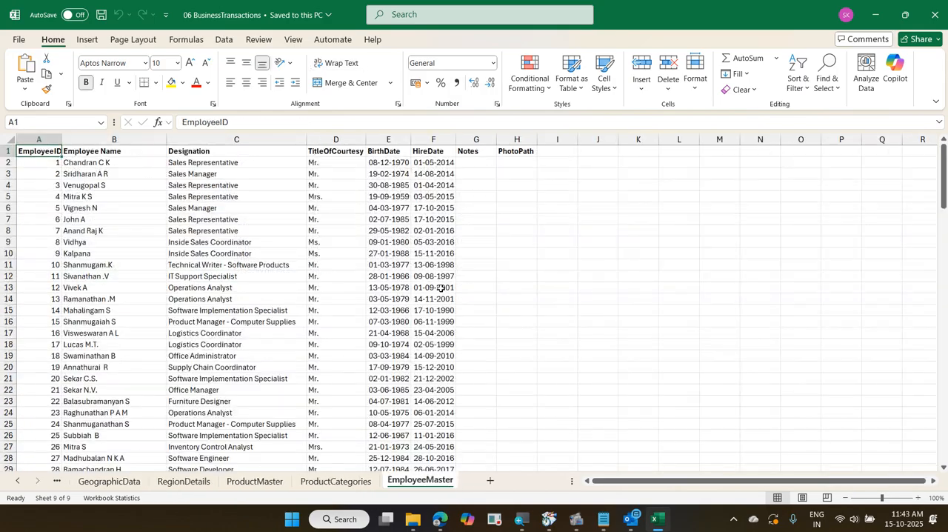
key("ctrl+Page_Up")
key("ctrl+Page_Up")
key("ctrl+Page_Up")
key("ctrl+Page_Up")
key("ctrl+Page_Up")
key("ctrl+Page_Up")
key("ctrl+Page_Up")
key("ctrl+Page_Up")
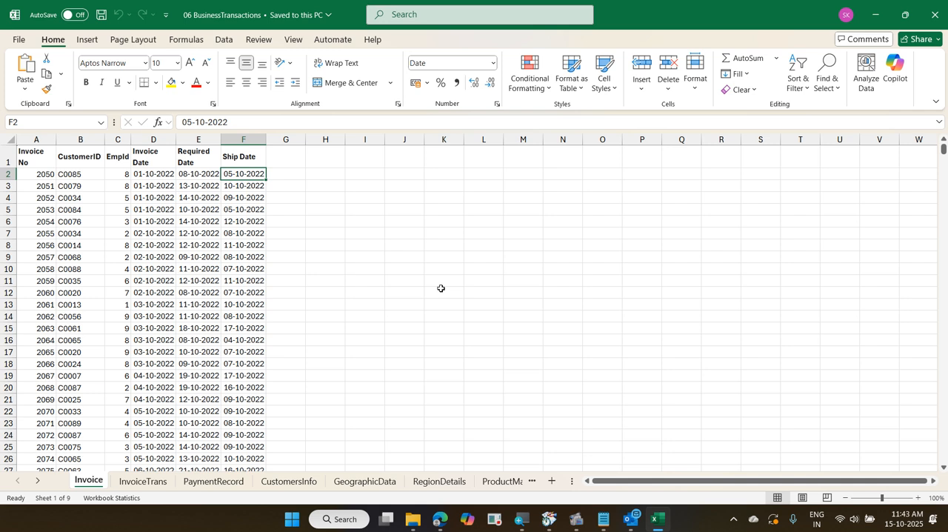
Compare the Invoice sheet with InvoiceTrans, review the sheets through ProductCategories once more, and go back to Invoice
key("ctrl+Page_Down")
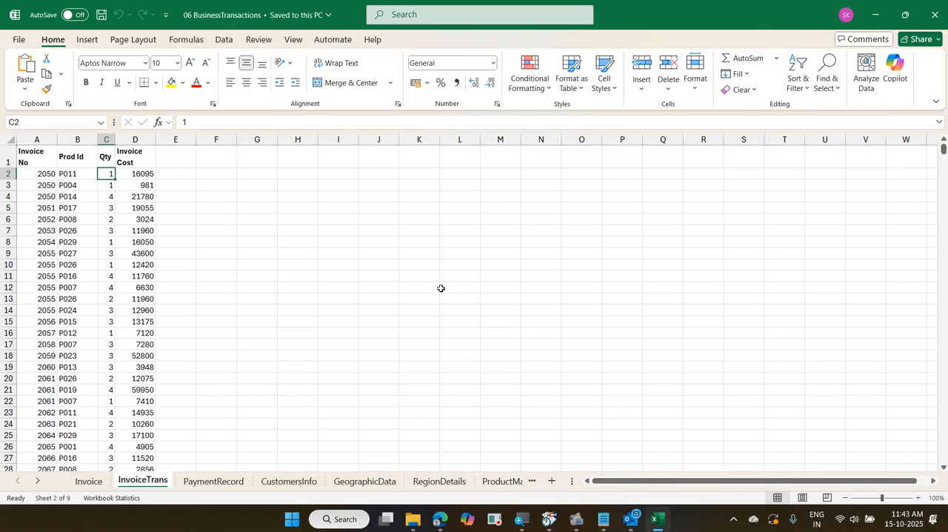
key("ctrl+Page_Up")
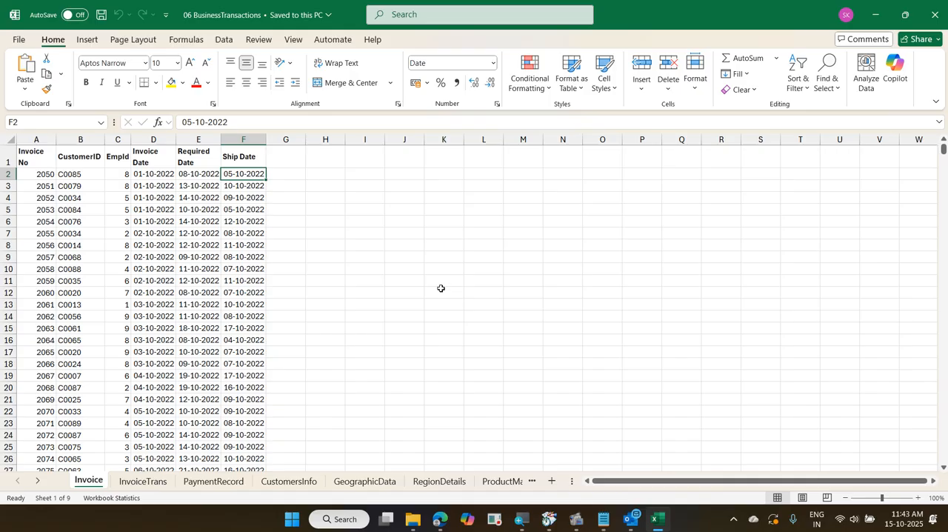
key("ctrl+Page_Down")
key("ctrl+Page_Down")
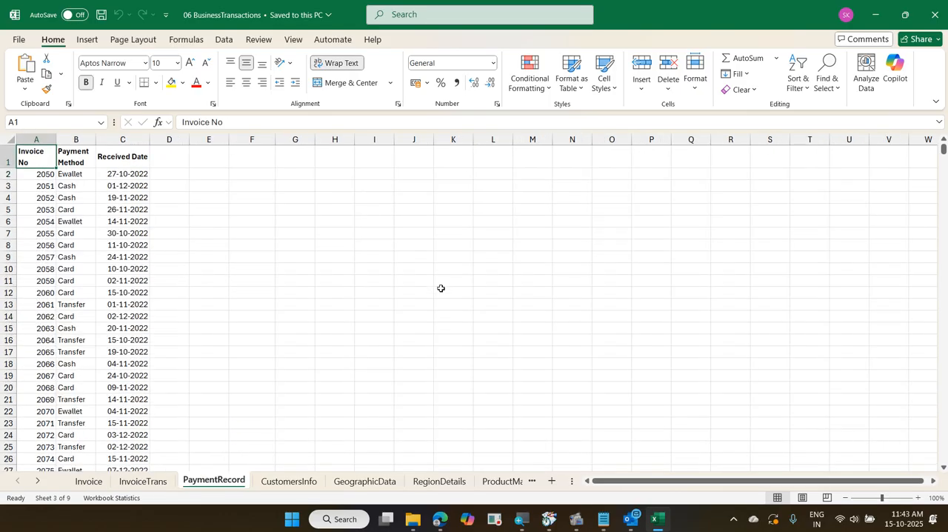
key("ctrl+Page_Down")
key("ctrl+Page_Down")
key("ctrl+Page_Down")
key("ctrl+Page_Down")
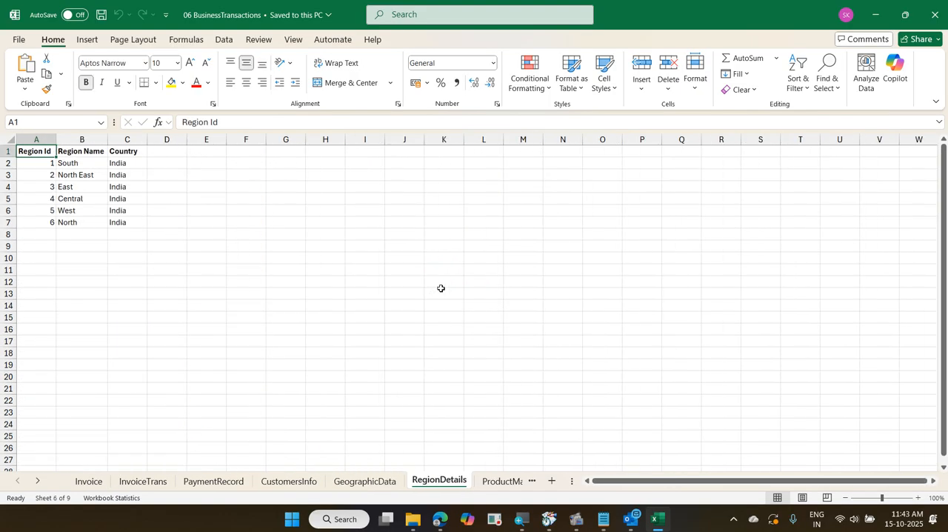
key("ctrl+Page_Down")
key("ctrl+Page_Down")
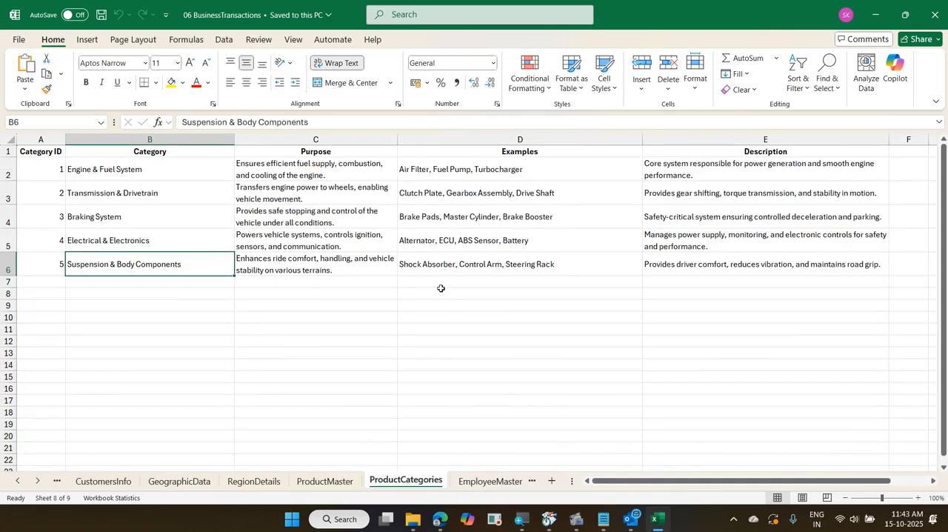
key("ctrl+Page_Up")
key("ctrl+Page_Up")
key("ctrl+Page_Up")
key("ctrl+Page_Up")
key("ctrl+Page_Up")
key("ctrl+Page_Up")
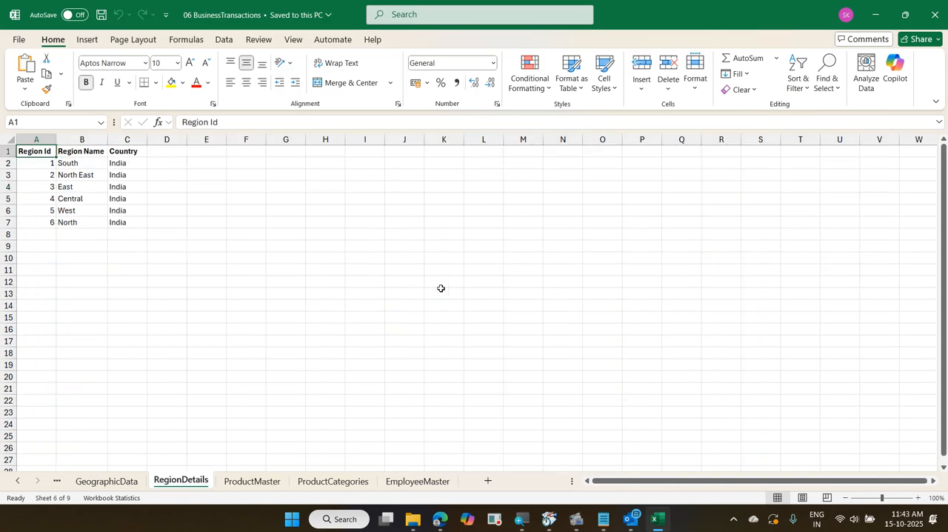
key("ctrl+Page_Up")
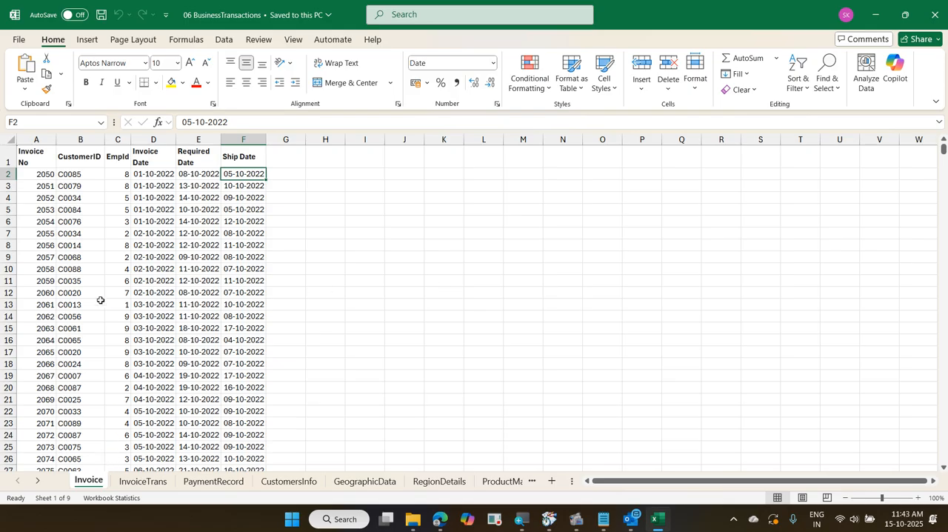
Examine CustomerID in the Invoice sheet, Prod Id in InvoiceTrans, and the PaymentRecord and CustomersInfo columns, ending back on Invoice
left_click(83, 175)
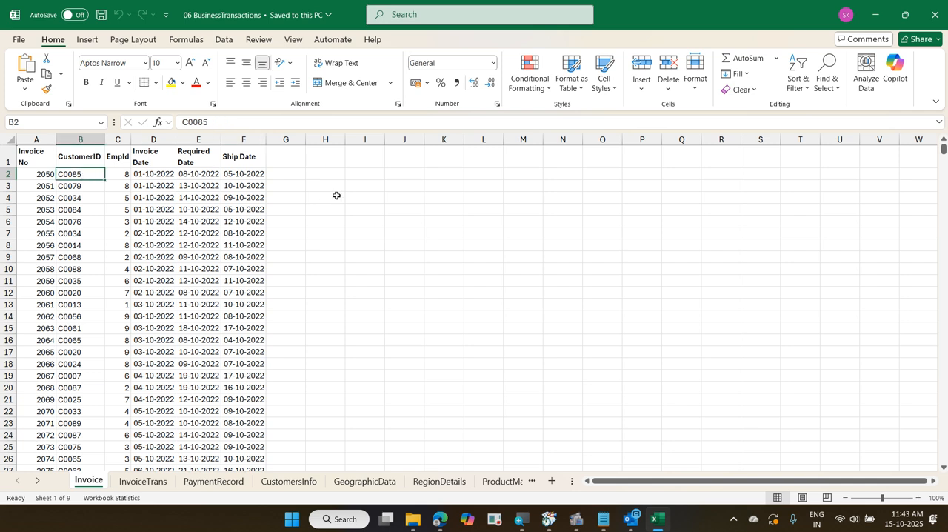
left_click(281, 175)
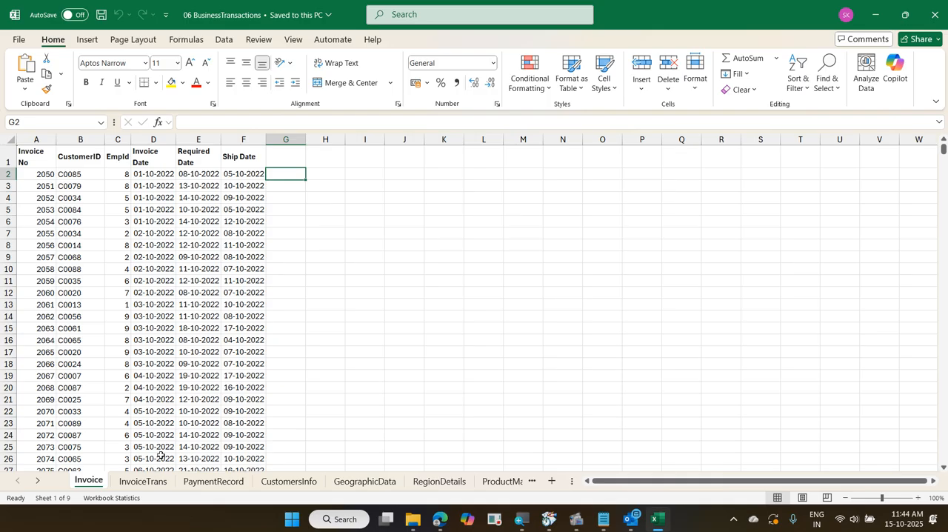
left_click(145, 481)
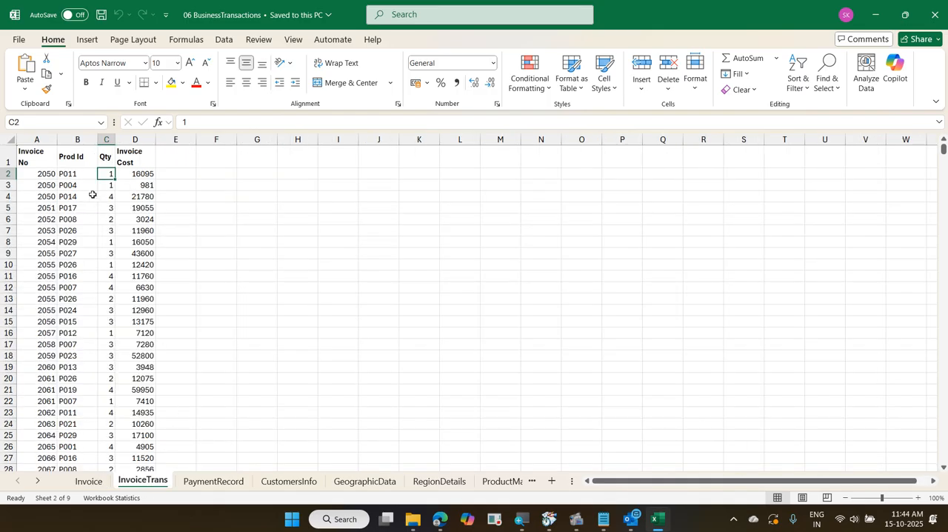
left_click(83, 174)
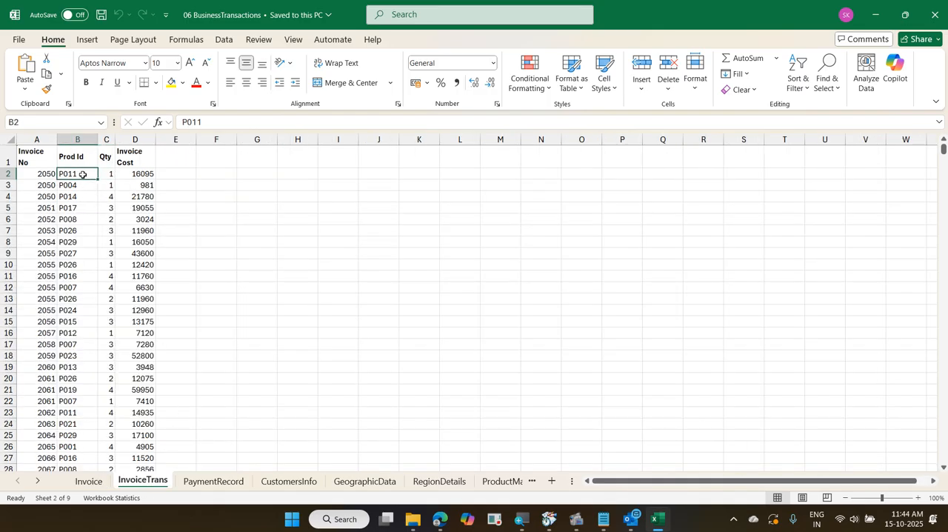
left_click(188, 173)
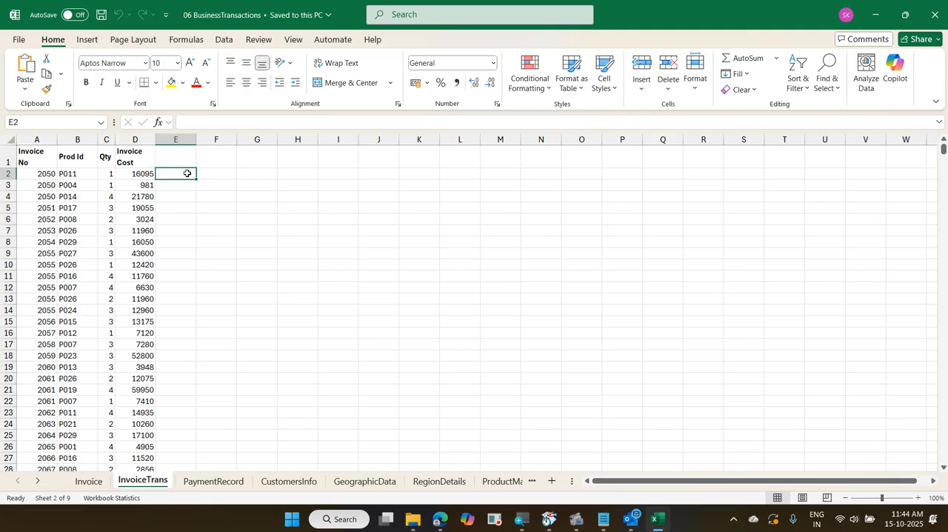
left_click(232, 480)
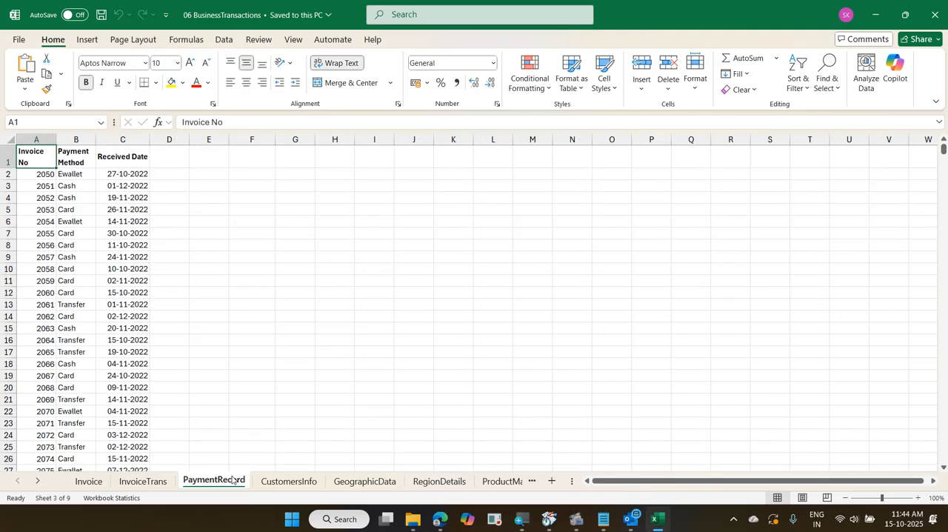
left_click(289, 482)
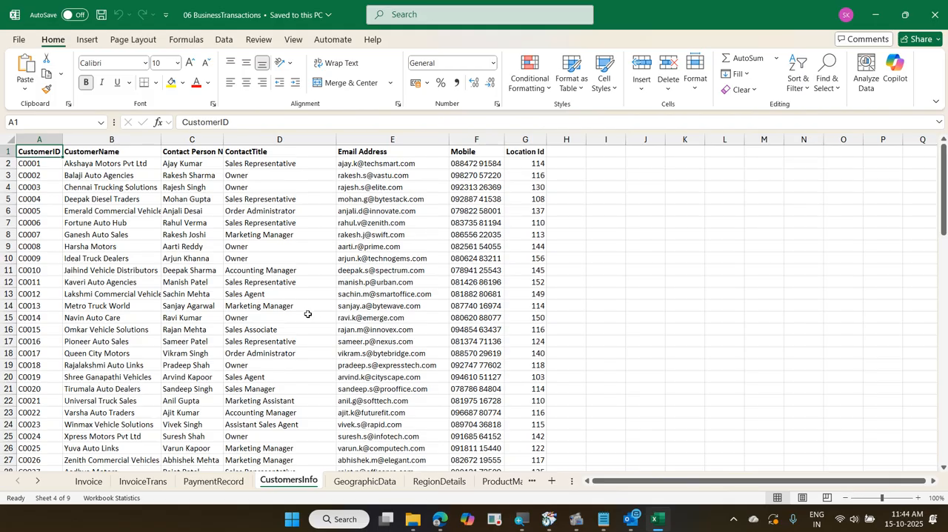
left_click(94, 482)
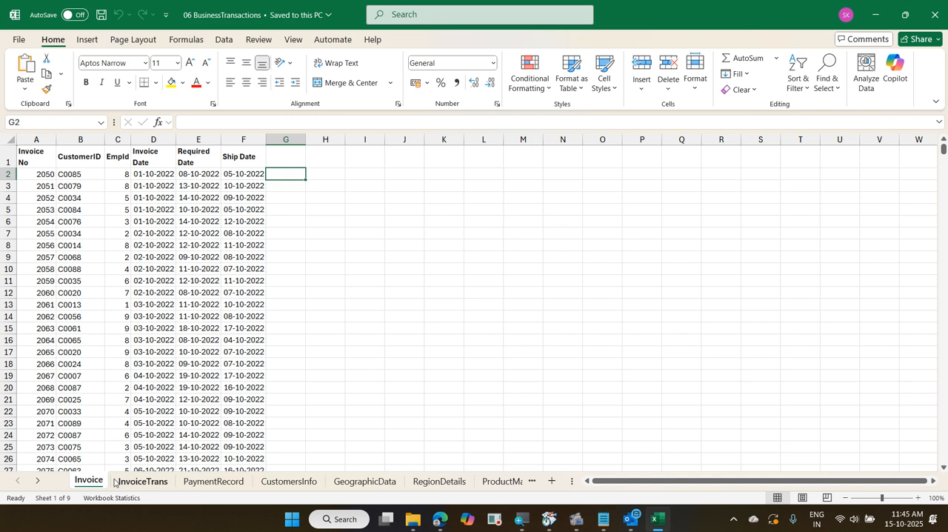
Save and close the 06 BusinessTransactions workbook, and minimize the Excel and folder windows
key("ctrl+s")
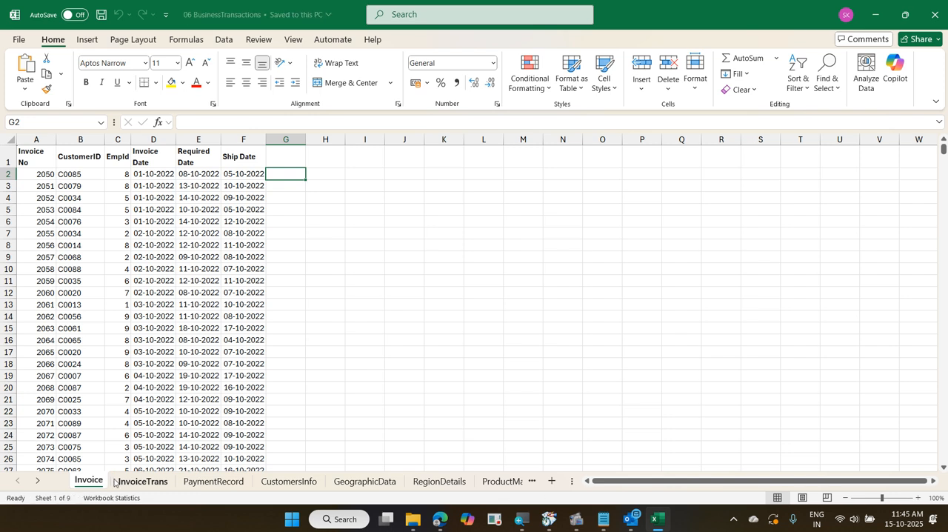
key("ctrl+w")
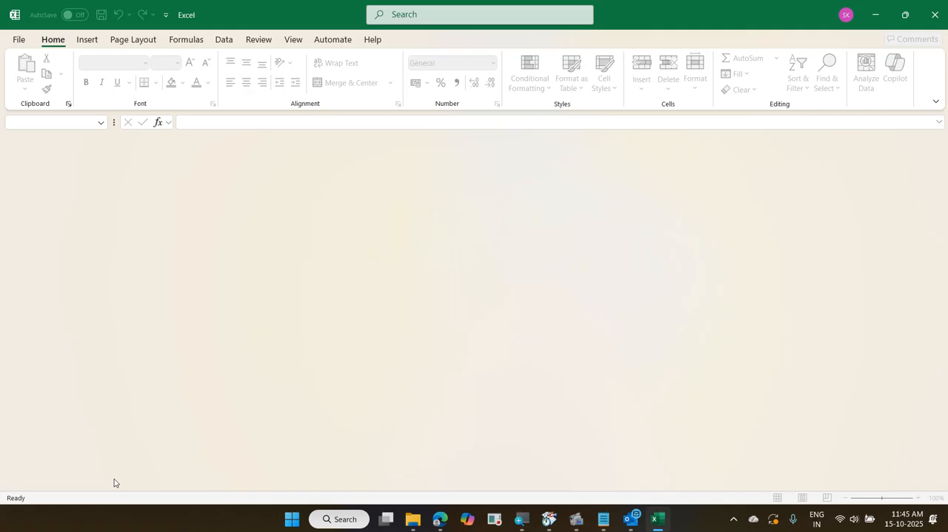
left_click(869, 20)
left_click(877, 2)
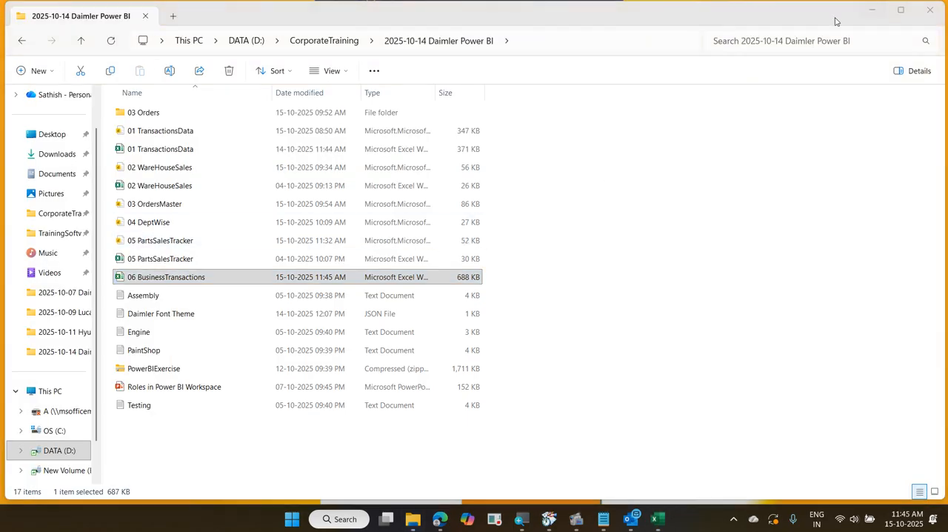
left_click(873, 11)
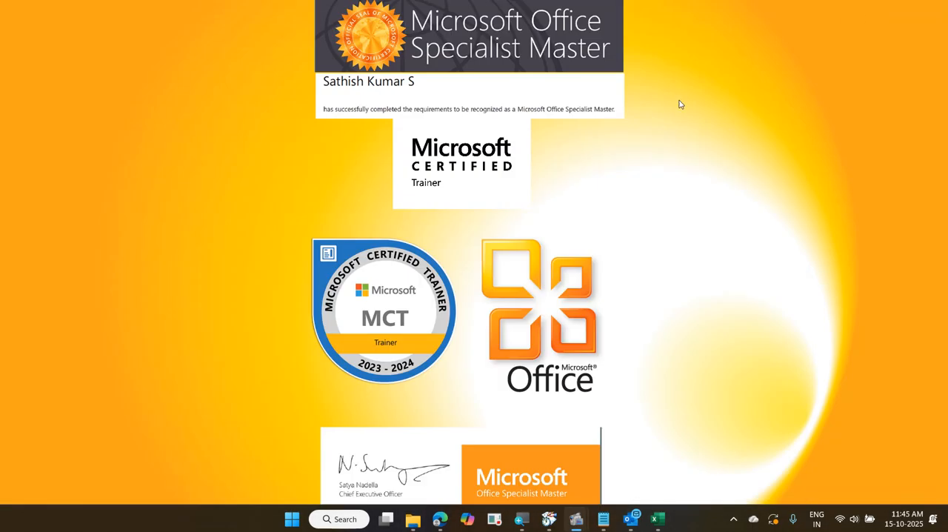
Launch Power BI Desktop and connect to the 06 BusinessTransactions Excel workbook as the data source
left_click(291, 518)
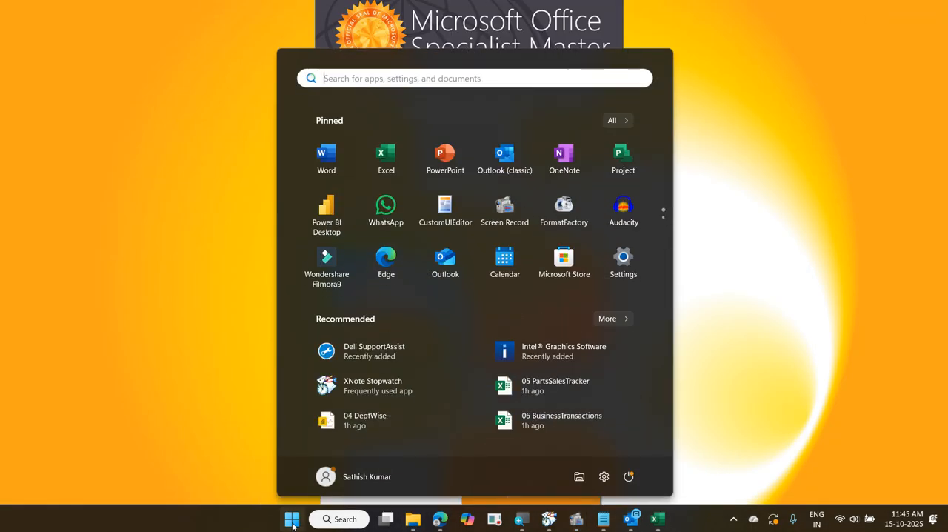
left_click(346, 236)
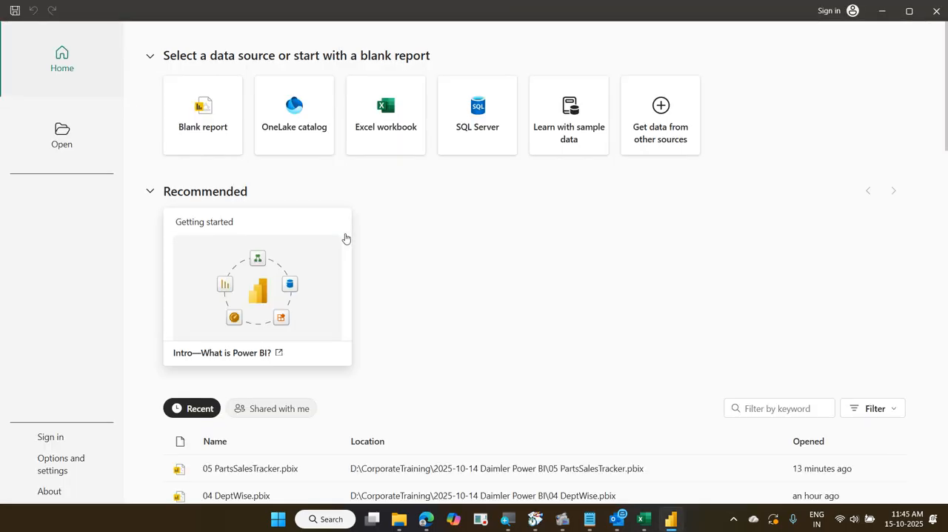
left_click(385, 144)
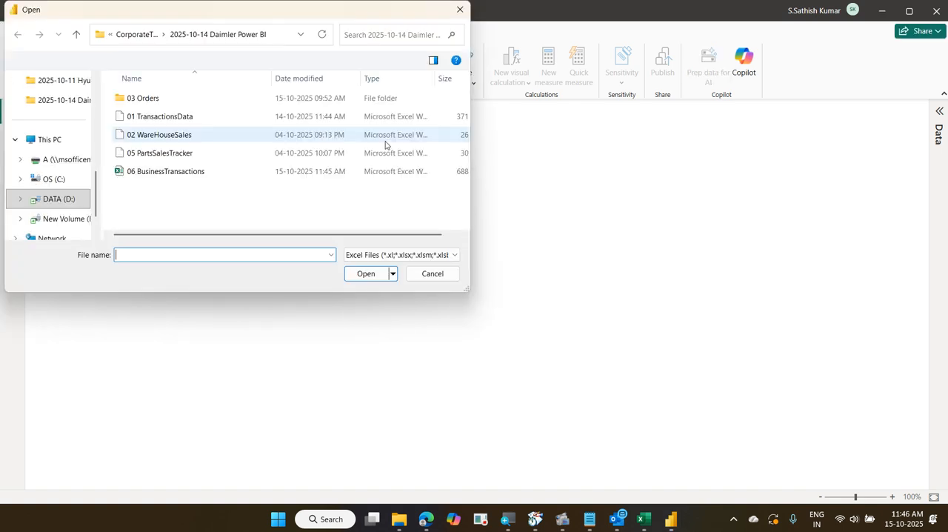
left_click(212, 172)
left_click(365, 274)
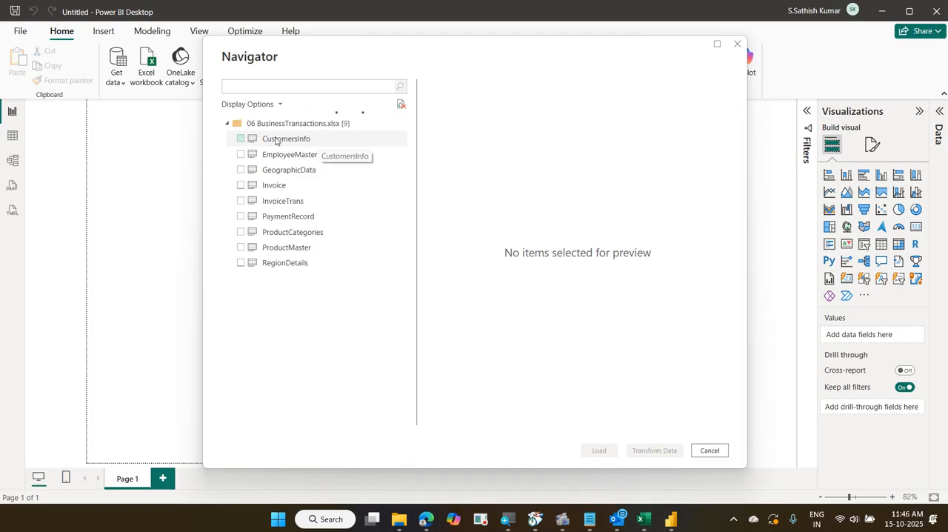
Select all nine sheets from CustomersInfo through RegionDetails and open them in Power Query Editor for transformation
left_click(275, 139)
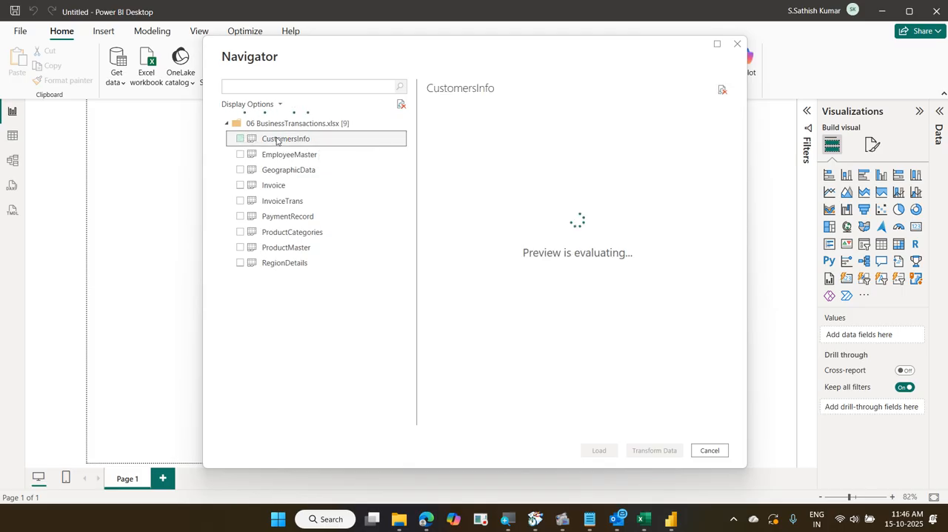
left_click(304, 263, "shift")
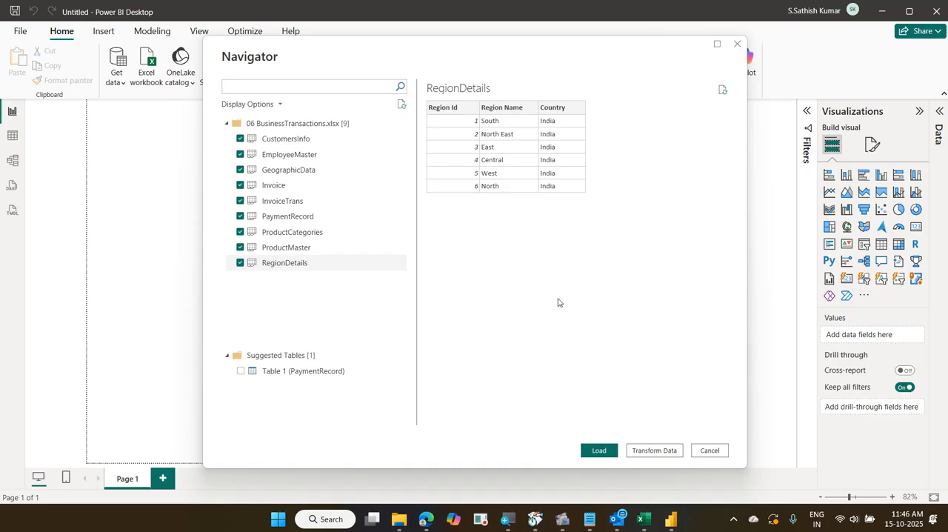
left_click(650, 449)
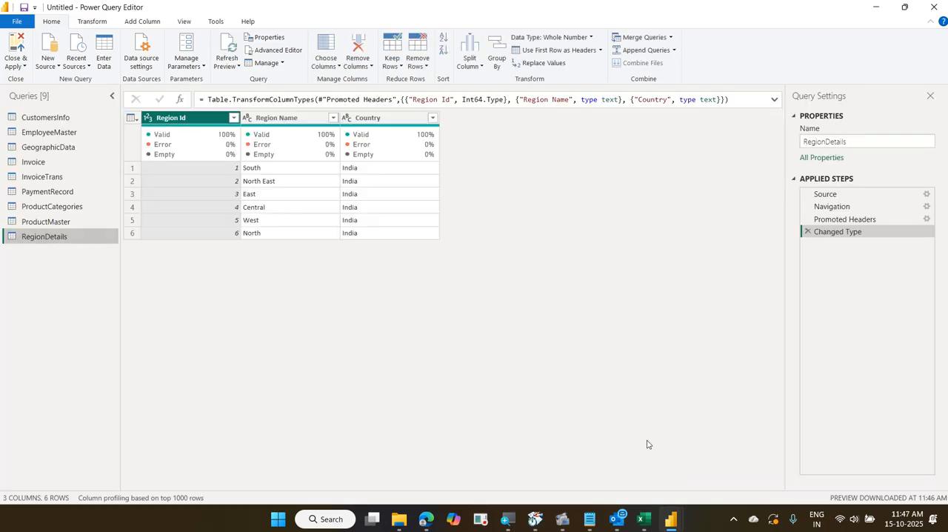
Exclude the Email Address and Mobile columns from the CustomersInfo query, keeping all its other columns
left_click(52, 115)
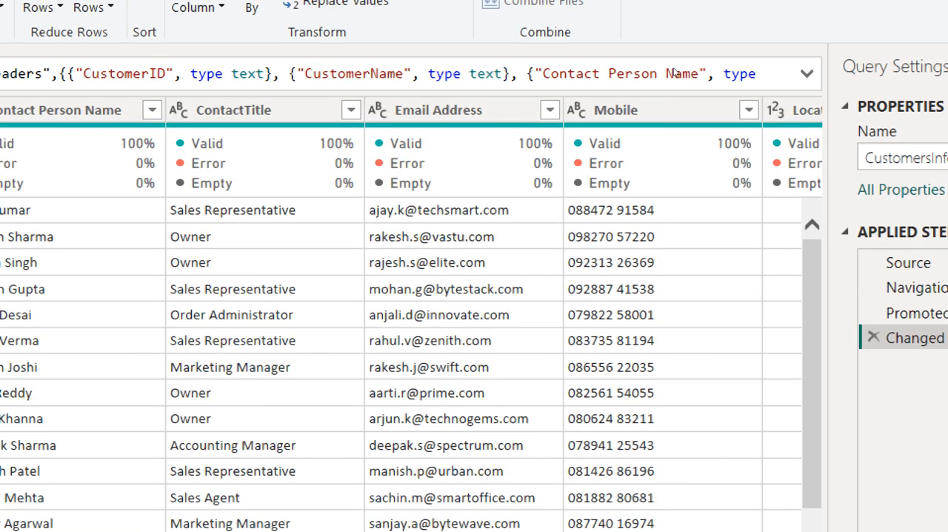
left_click(676, 115)
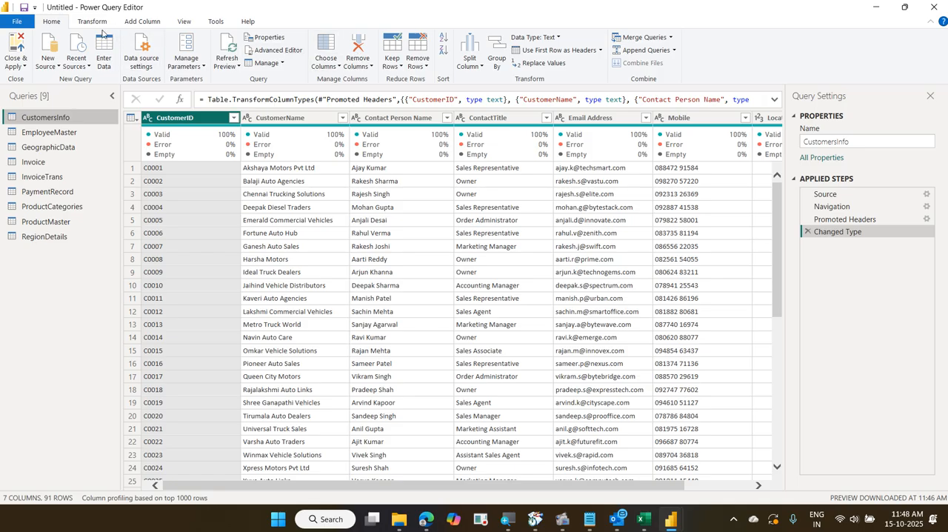
left_click(335, 42)
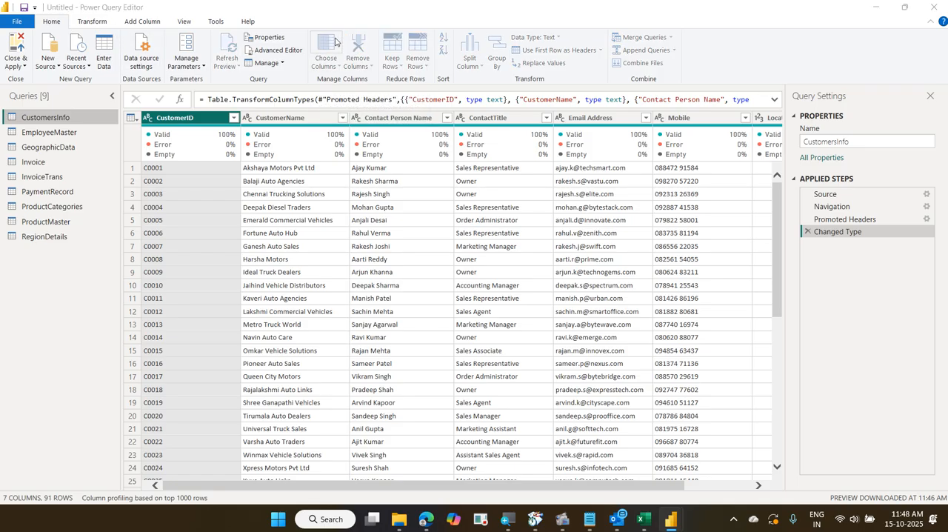
left_click(440, 210)
left_click(422, 221)
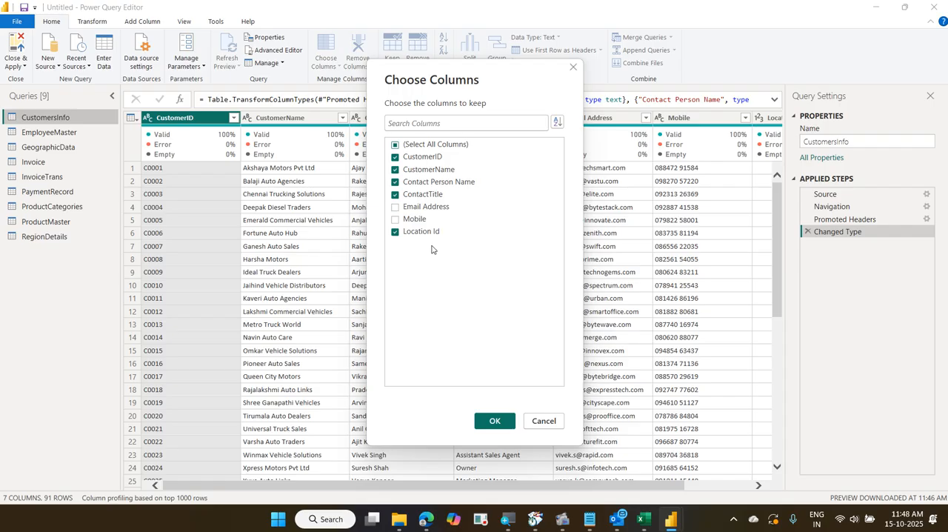
left_click(492, 423)
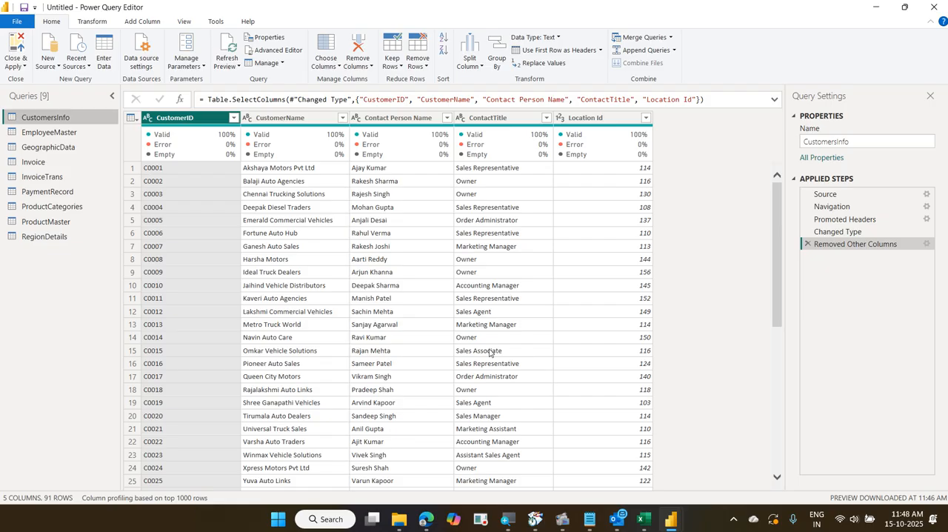
Exclude the empty Notes and PhotoPath columns from the EmployeeMaster query, keeping all its other columns
left_click(65, 131)
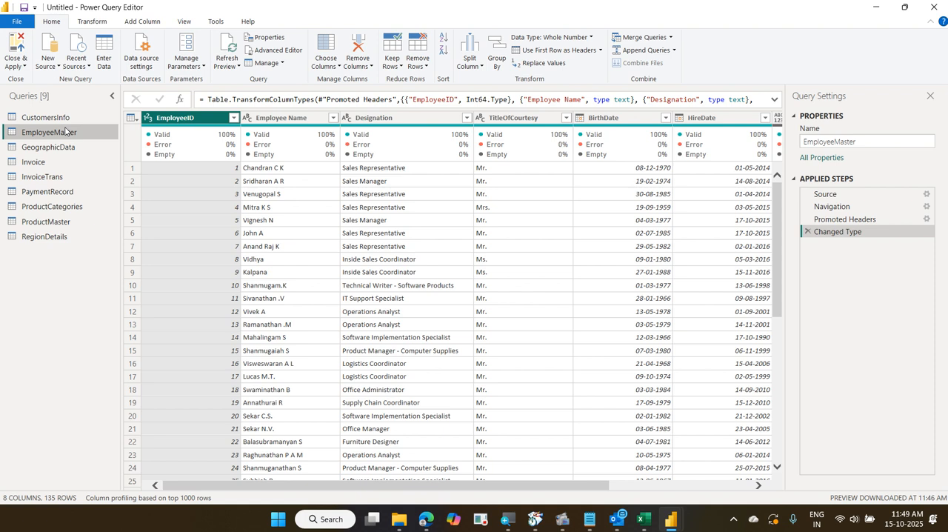
left_click(407, 481)
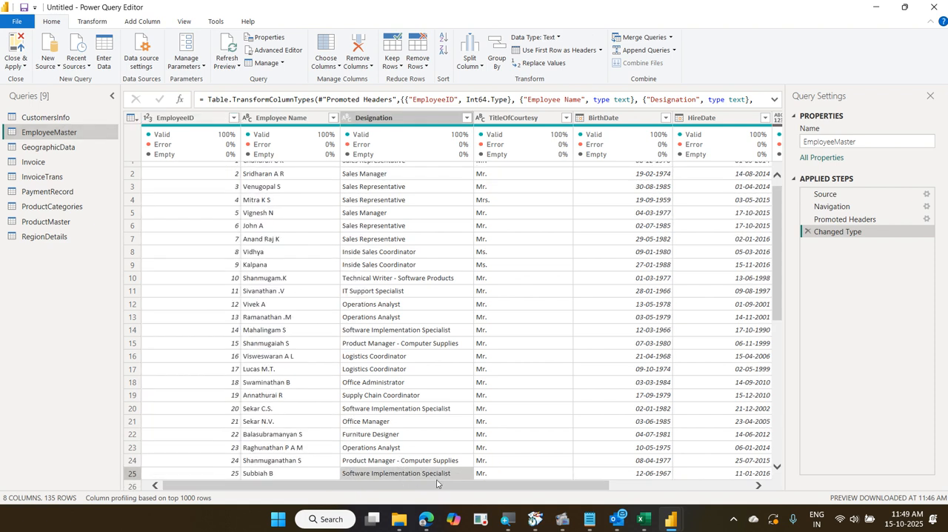
left_click_drag(547, 485, 800, 498)
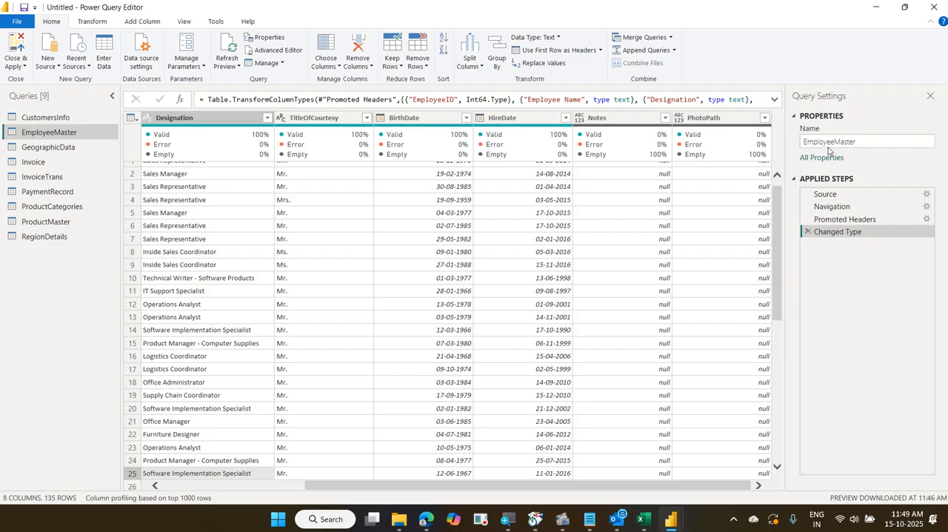
left_click(328, 41)
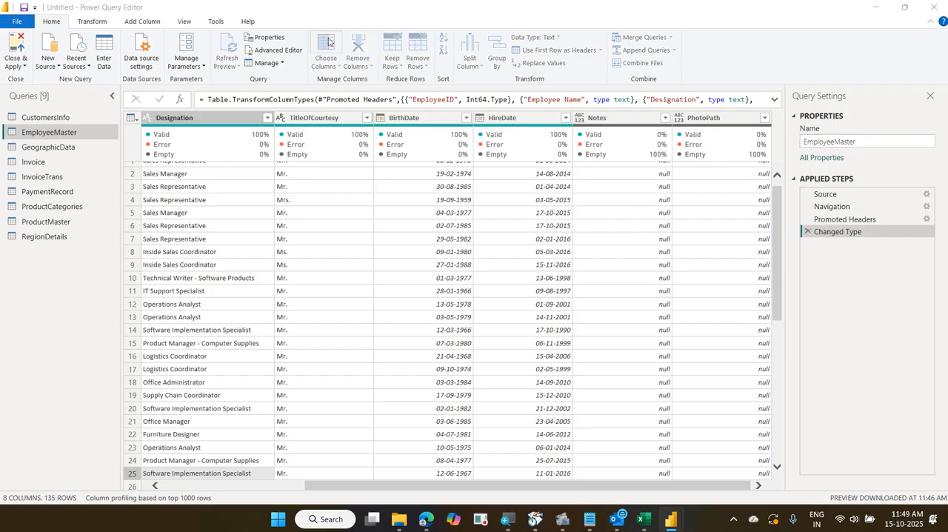
left_click(415, 232)
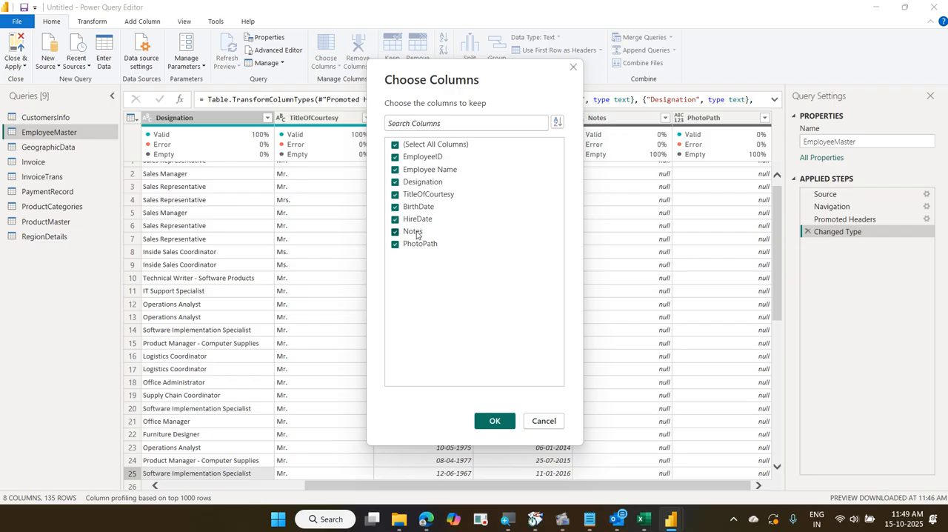
left_click(420, 244)
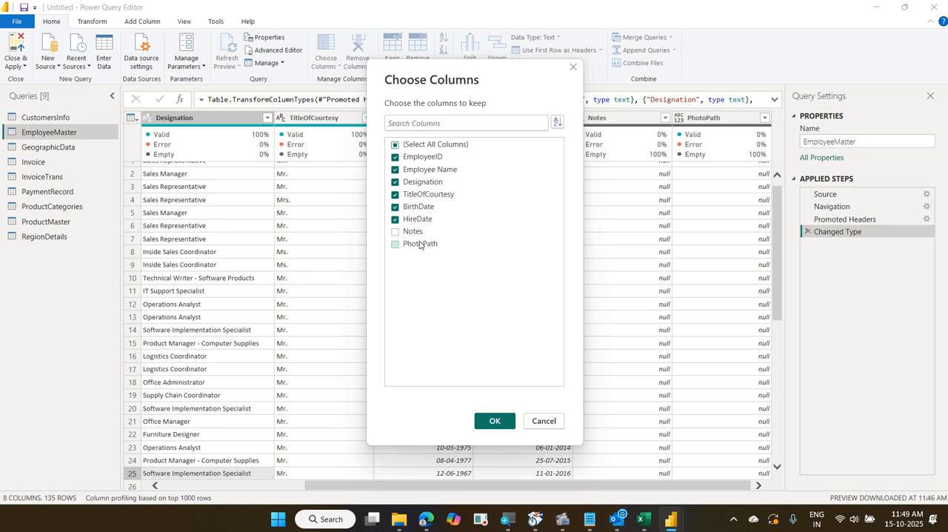
left_click(494, 421)
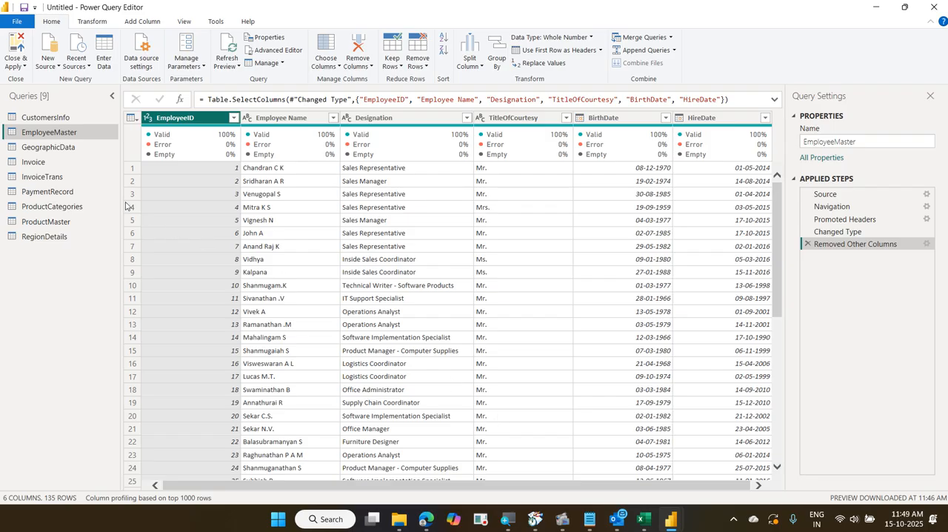
Review the columns of the GeographicData, Invoice and InvoiceTrans queries for unneeded or empty data
left_click(77, 146)
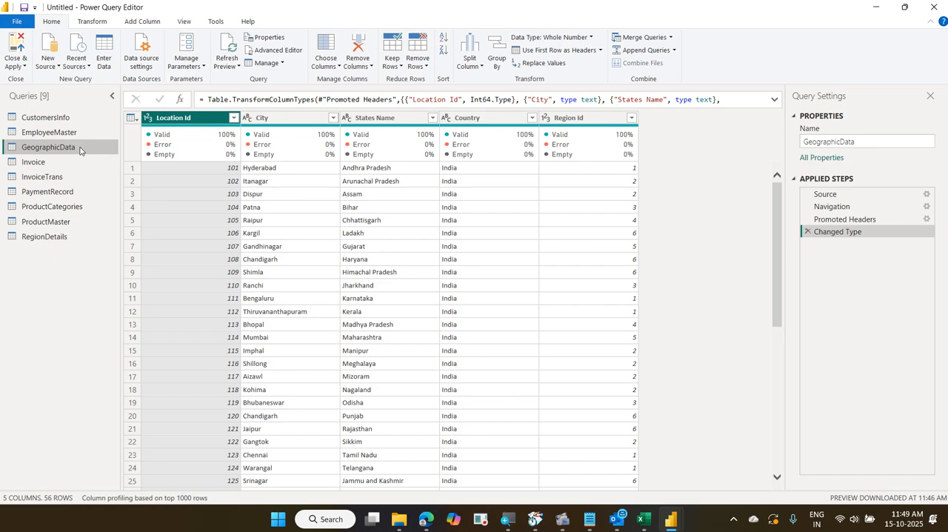
left_click(80, 161)
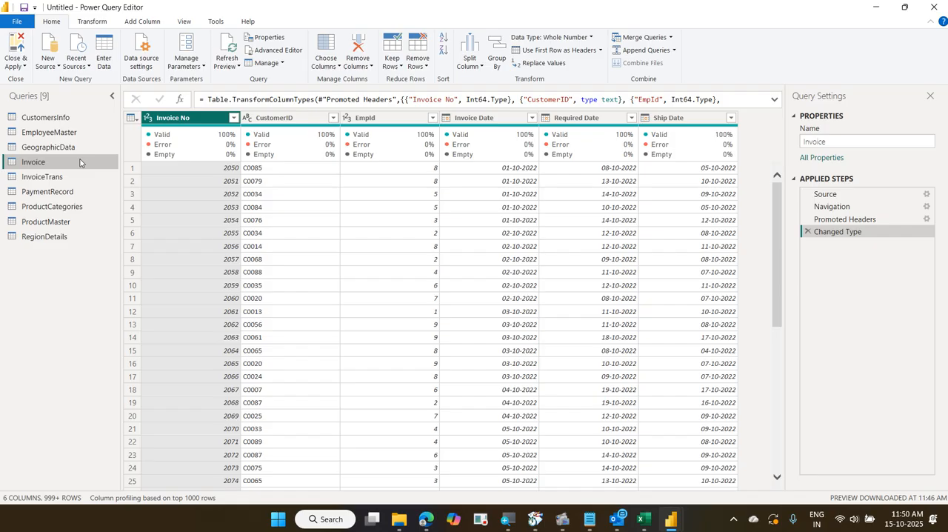
left_click(78, 178)
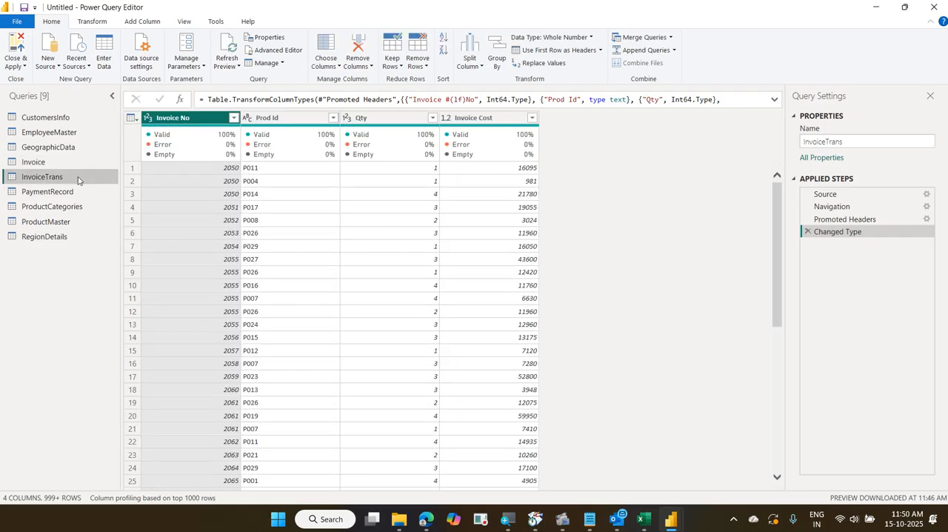
Keep only the Invoice No, Payment Method and Received Date columns in the PaymentRecord query, dropping Column4, Column5 and Column6
left_click(79, 191)
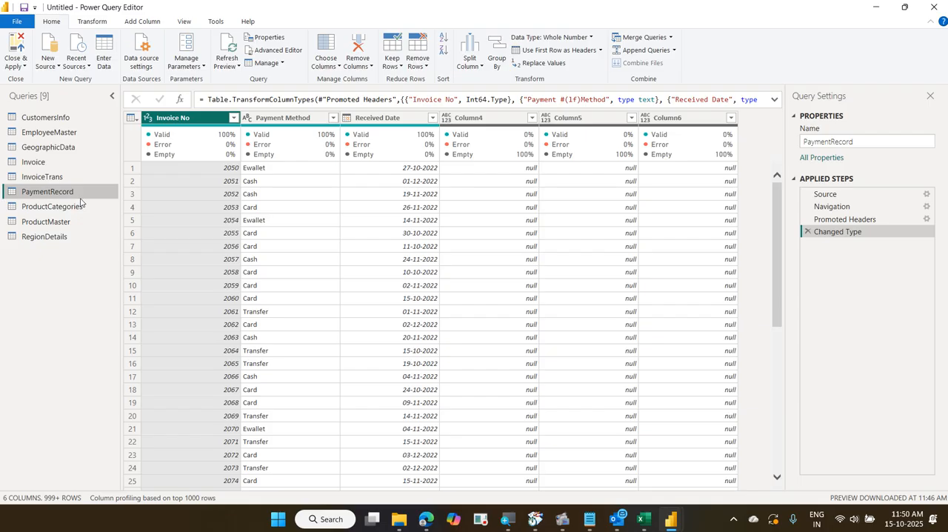
left_click(325, 44)
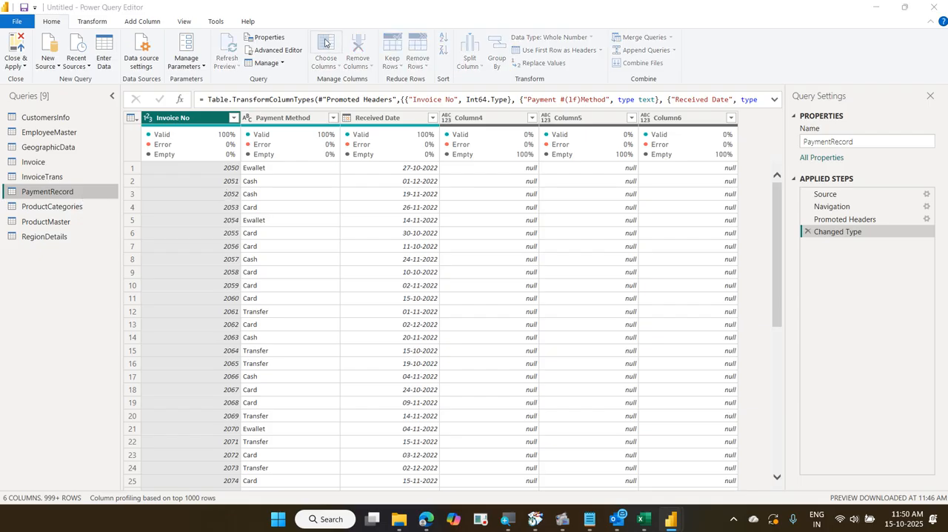
left_click(426, 195)
left_click(427, 206)
left_click(426, 219)
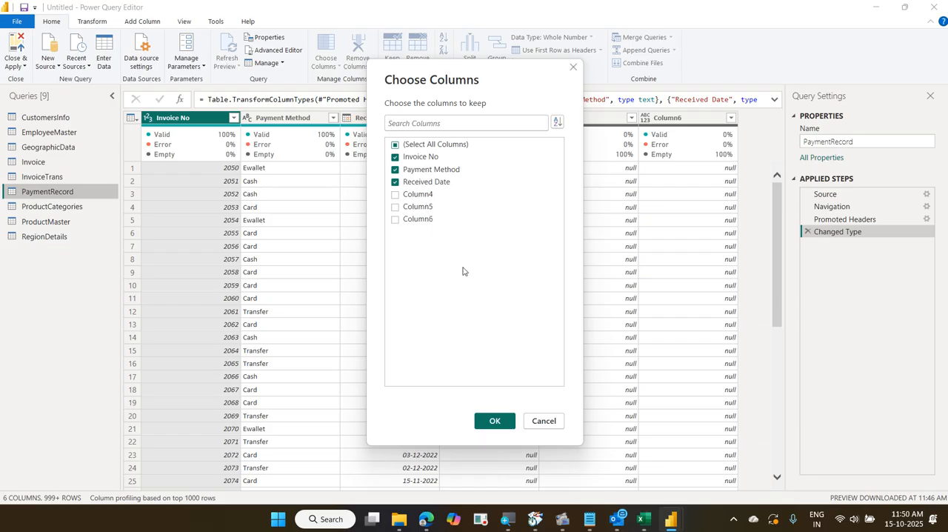
left_click(494, 419)
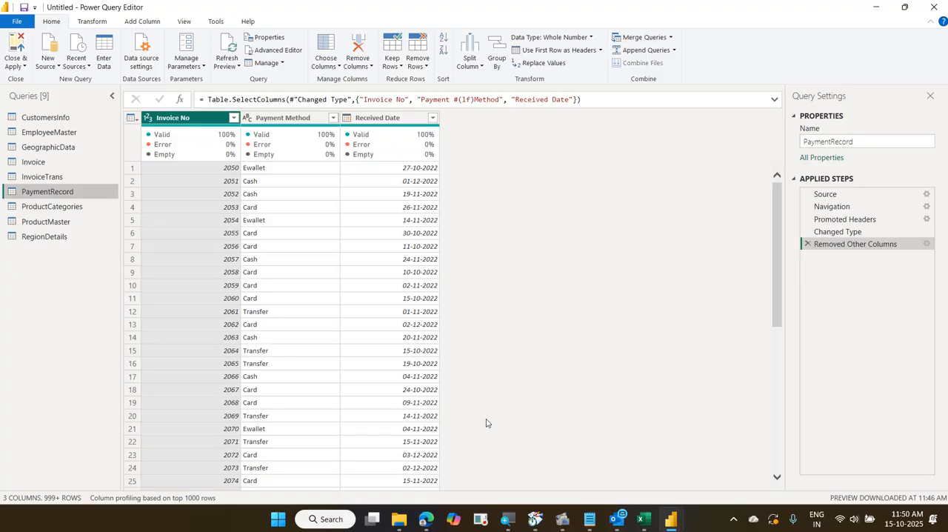
Review the columns of the ProductCategories, ProductMaster and RegionDetails queries, and return to the CustomersInfo query
left_click(92, 211)
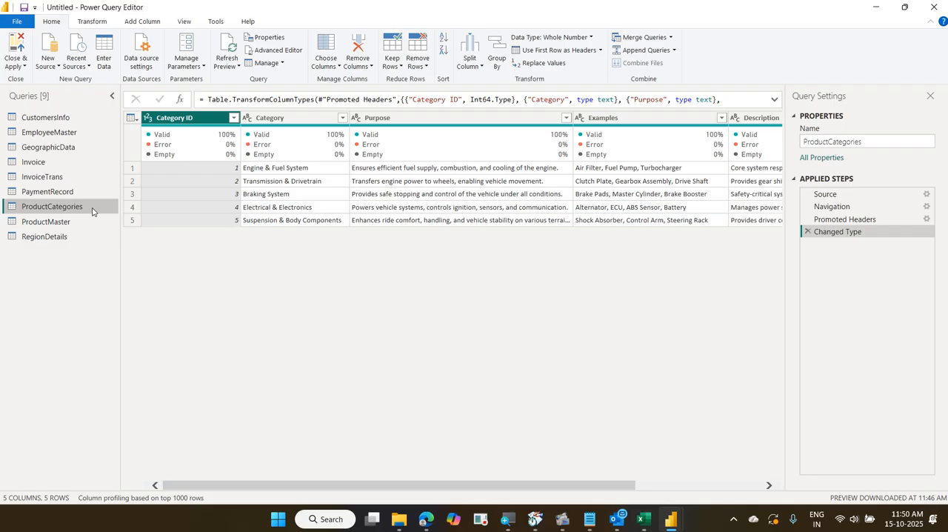
left_click(91, 221)
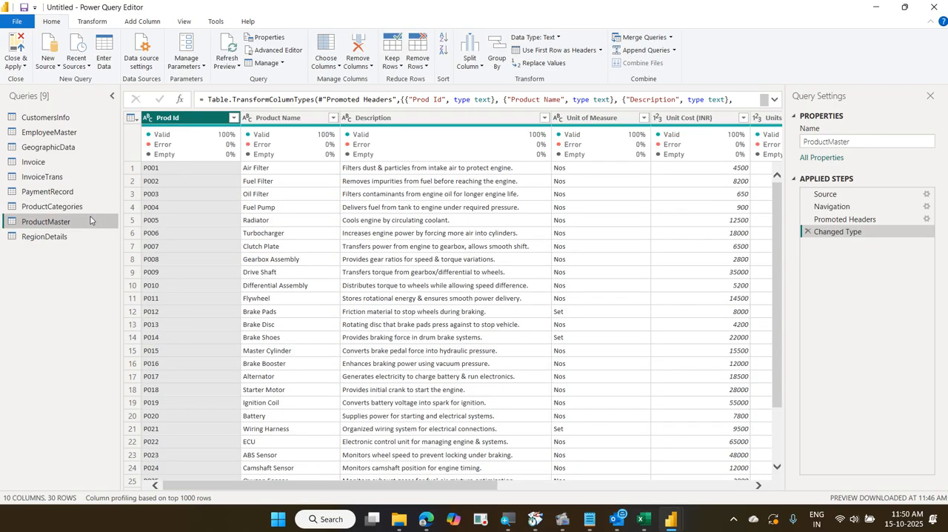
left_click_drag(334, 484, 588, 485)
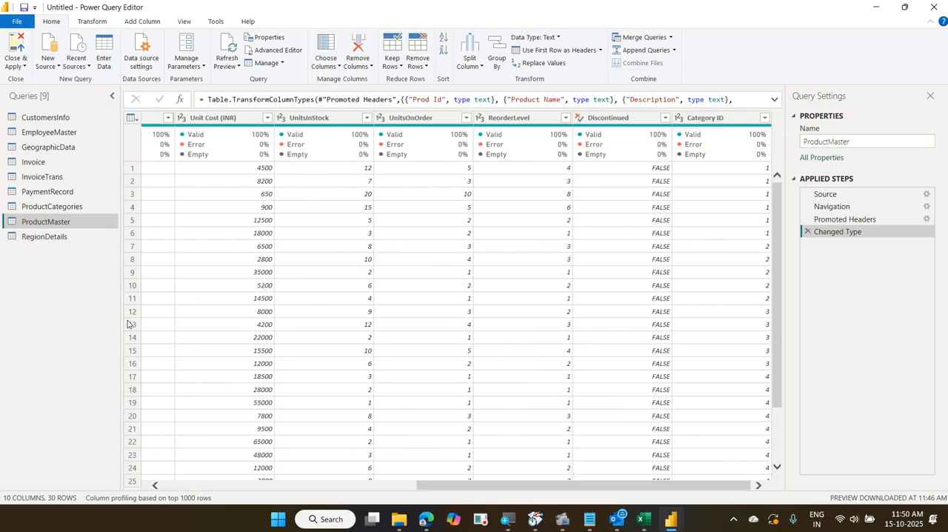
left_click(57, 238)
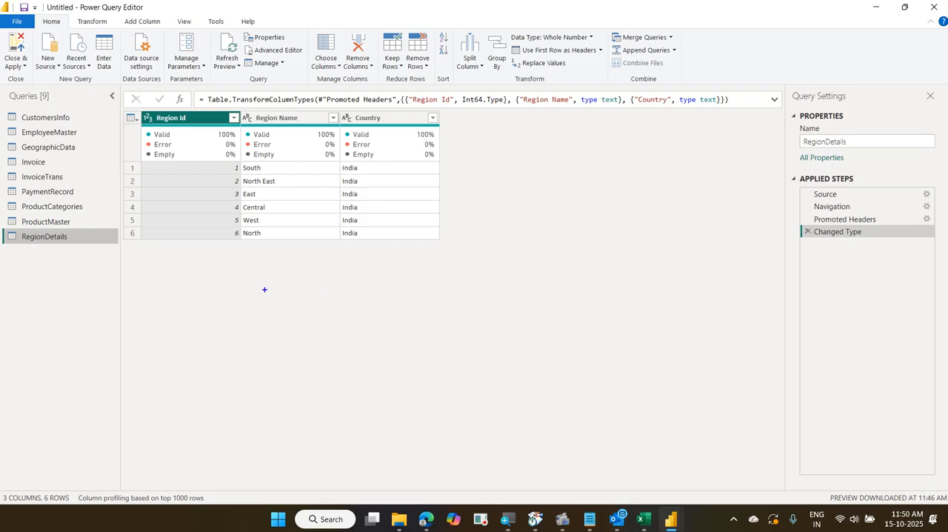
left_click_drag(208, 249, 366, 245)
key("Escape")
left_click(42, 120)
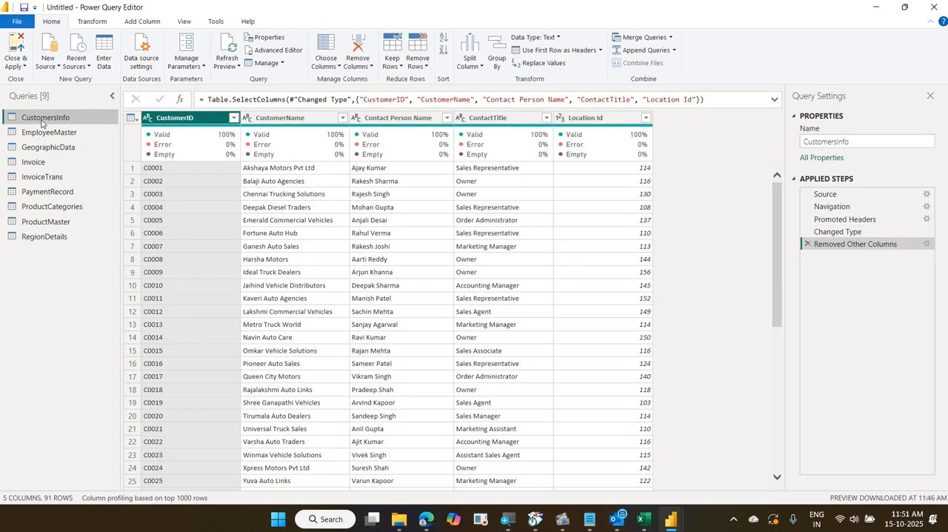
Review the remaining columns of the trimmed EmployeeMaster and PaymentRecord queries
left_click(49, 131)
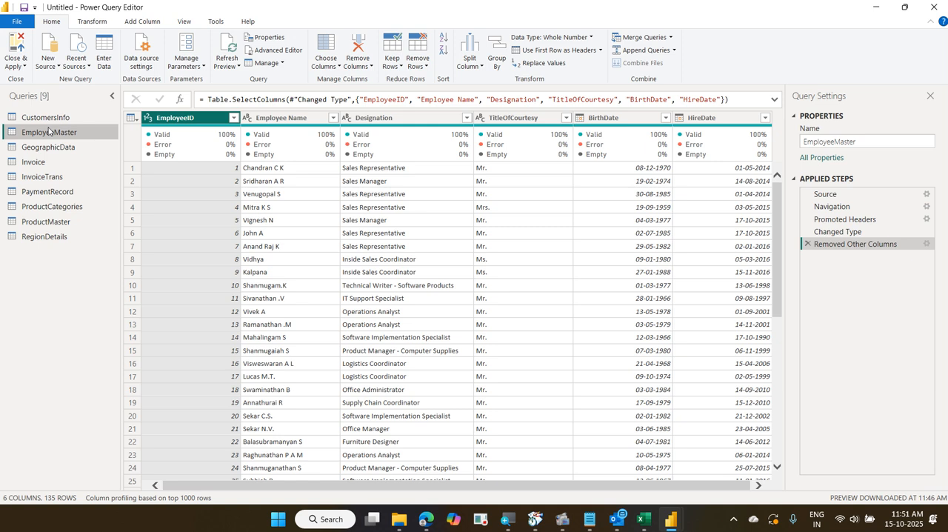
left_click(74, 192)
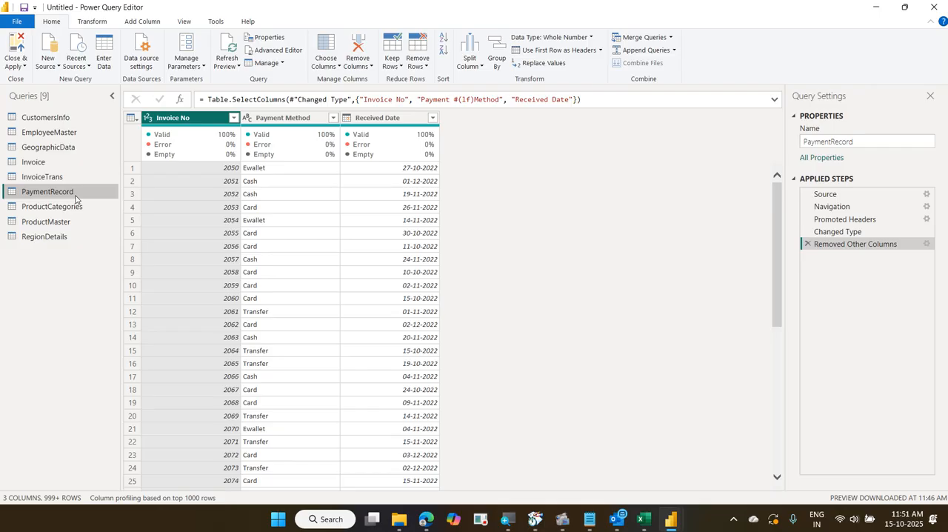
left_click_drag(2, 104, 88, 136)
left_click_drag(3, 184, 86, 201)
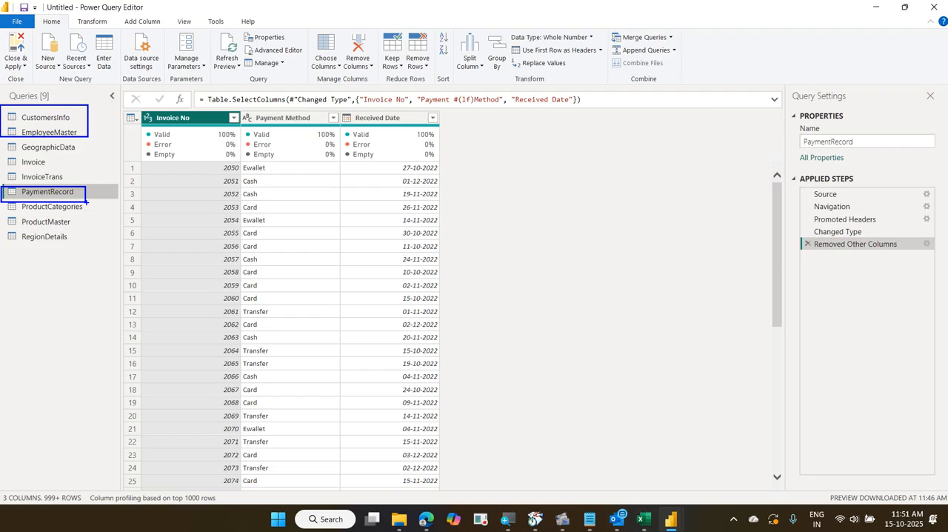
key("Escape")
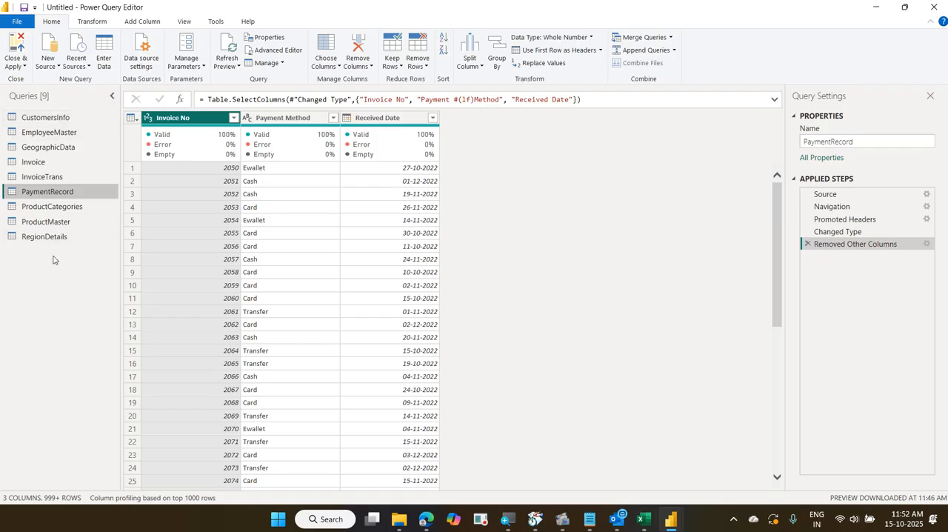
Examine the final columns of all nine queries in order, from CustomersInfo through RegionDetails
left_click(67, 120)
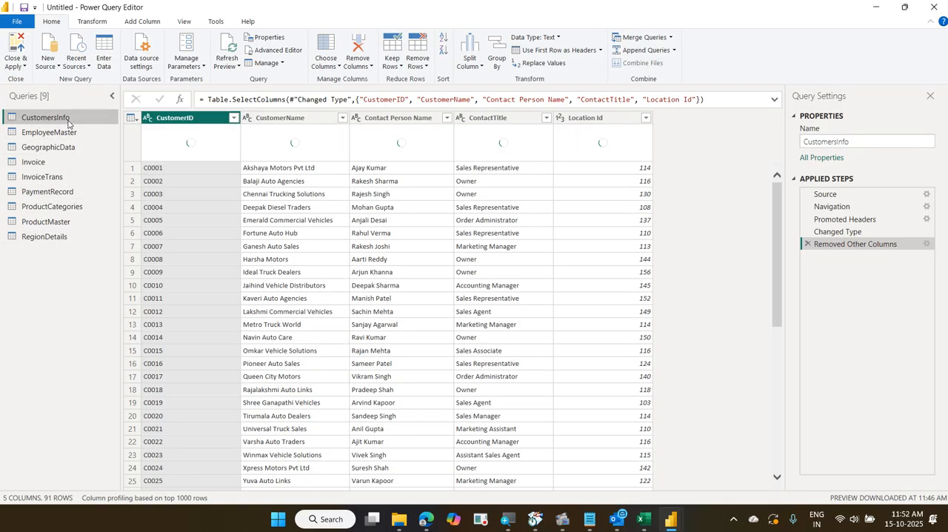
left_click(71, 133)
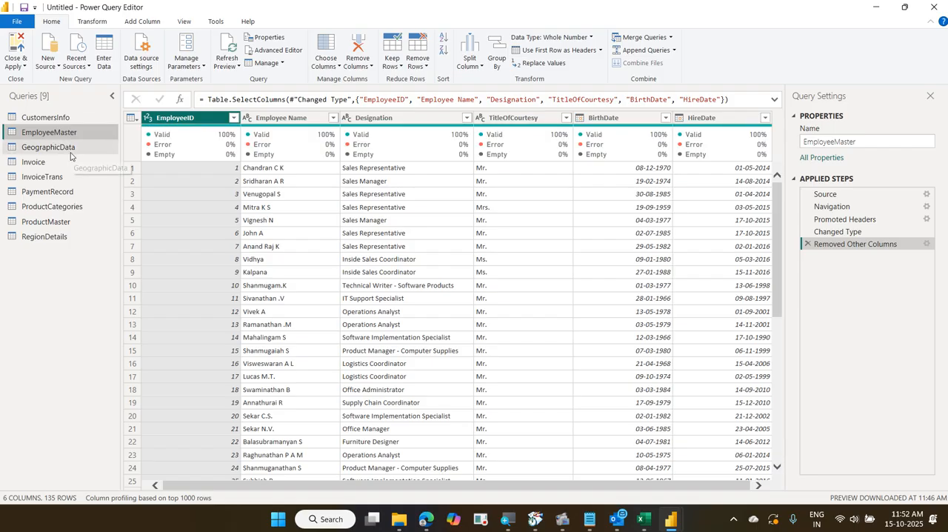
left_click(70, 147)
left_click(70, 160)
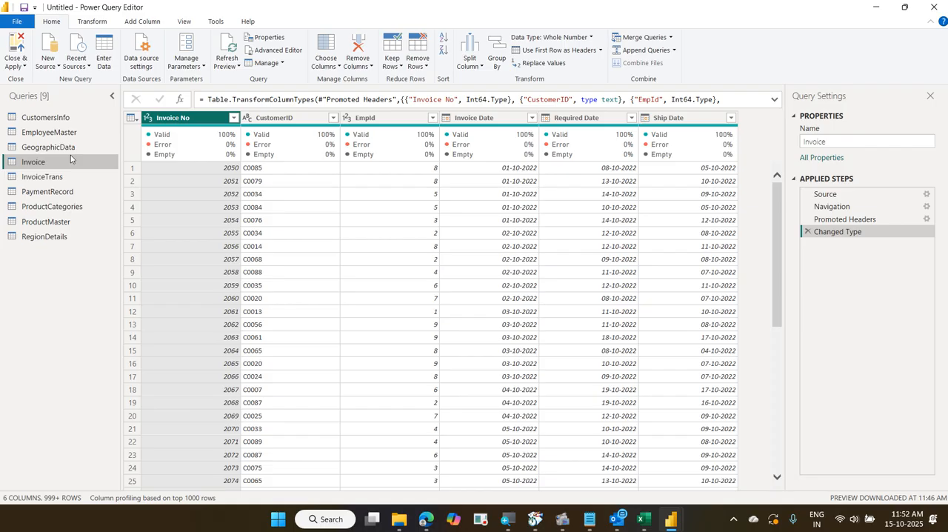
left_click(73, 177)
left_click(75, 191)
left_click(78, 206)
left_click(80, 221)
left_click(84, 237)
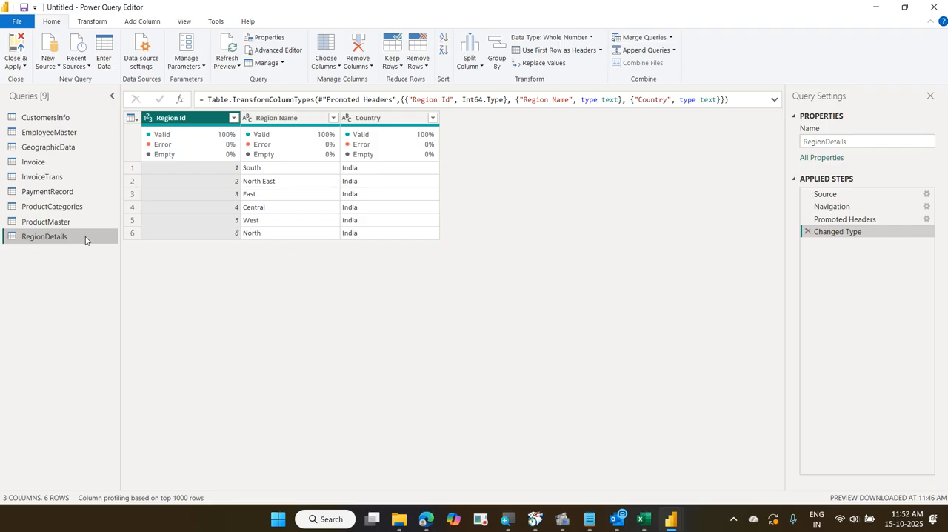
Close Power Query with the query changes applied, and display the loaded tables in Model view
left_click(16, 45)
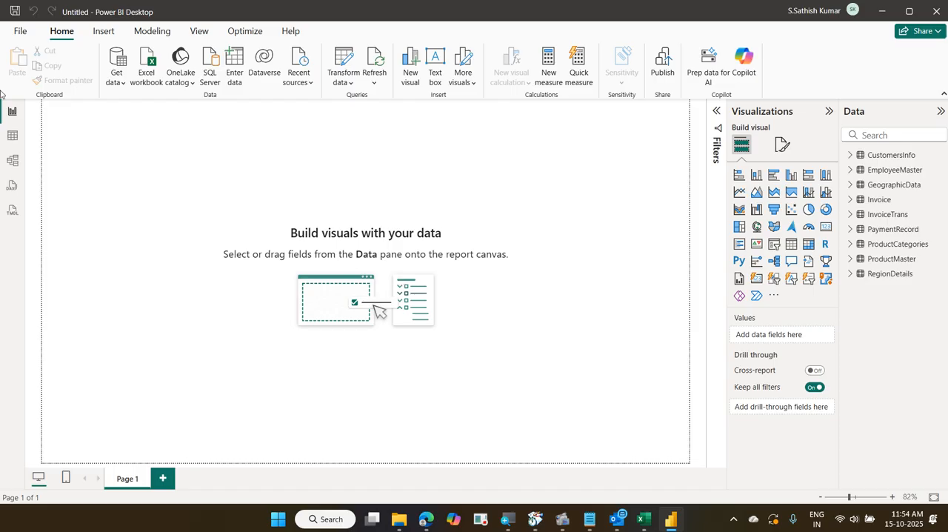
left_click(15, 161)
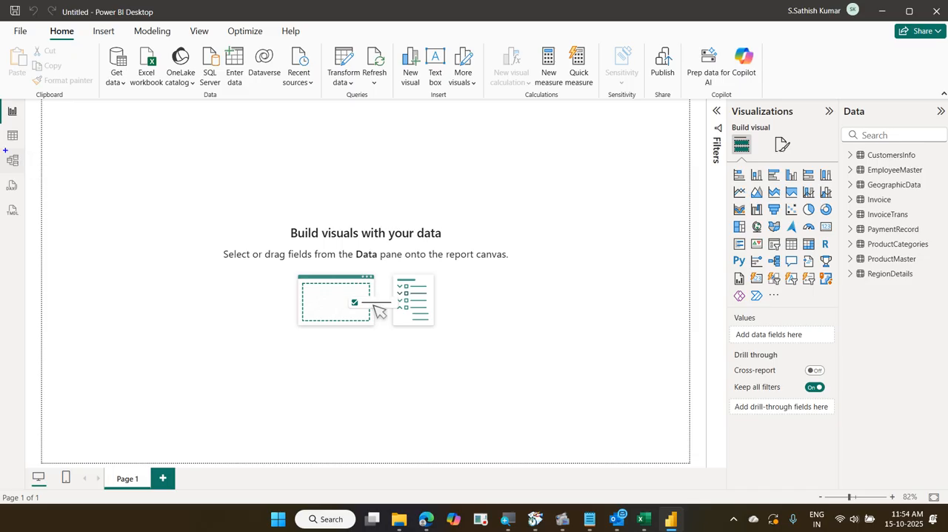
left_click_drag(23, 158, 59, 143)
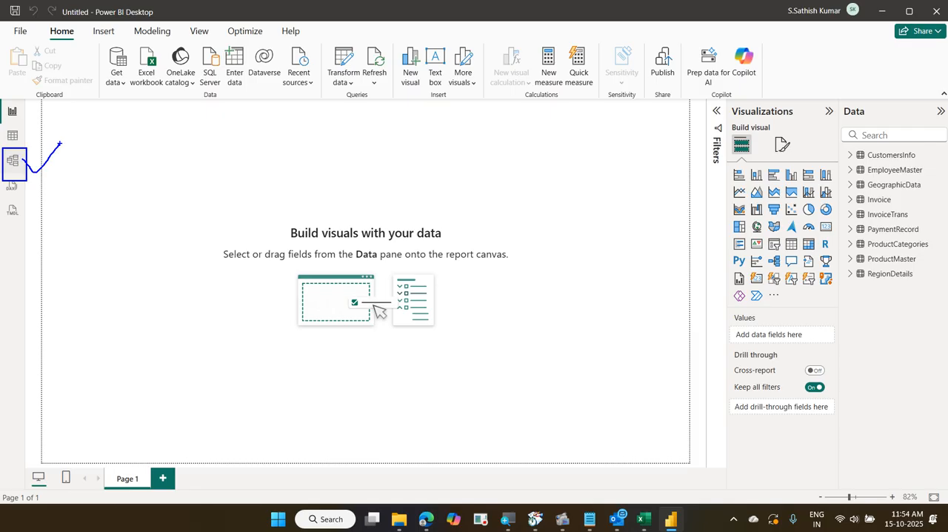
key("Escape")
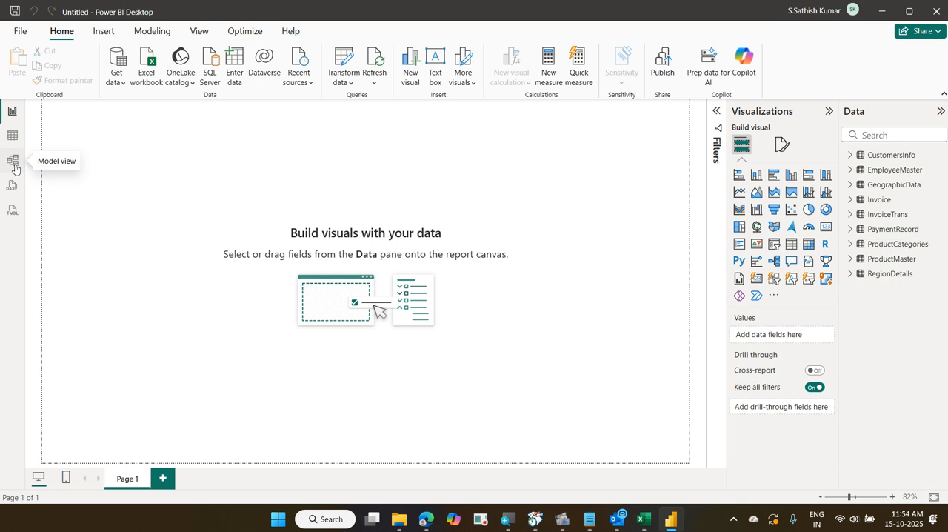
left_click(13, 161)
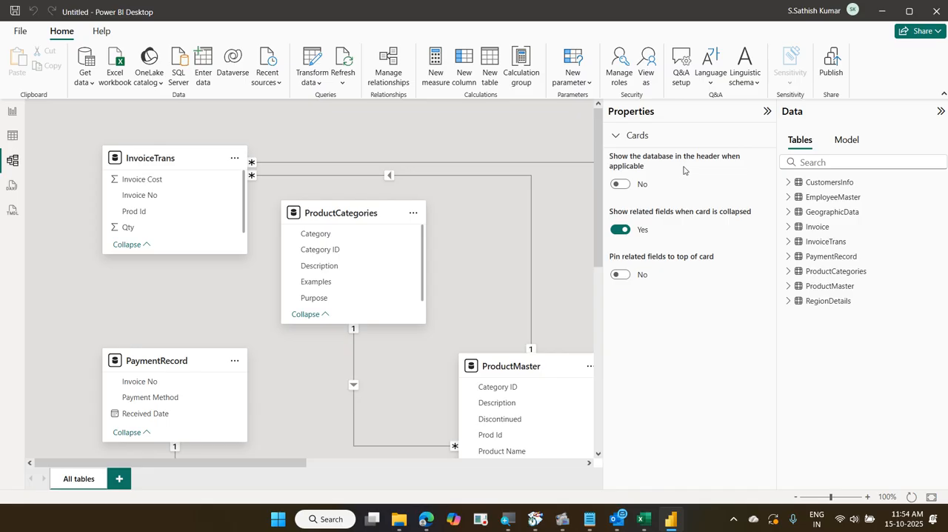
Arrange the model diagram with ProductMaster beside ProductCategories, CustomersInfo in the upper row, Invoice below ProductMaster, and RegionDetails above GeographicData
left_click(767, 112)
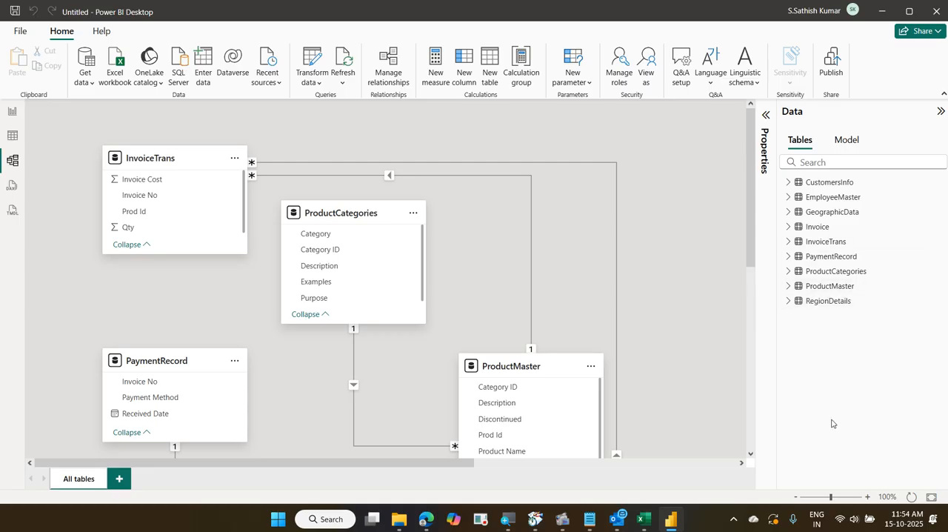
left_click(796, 499)
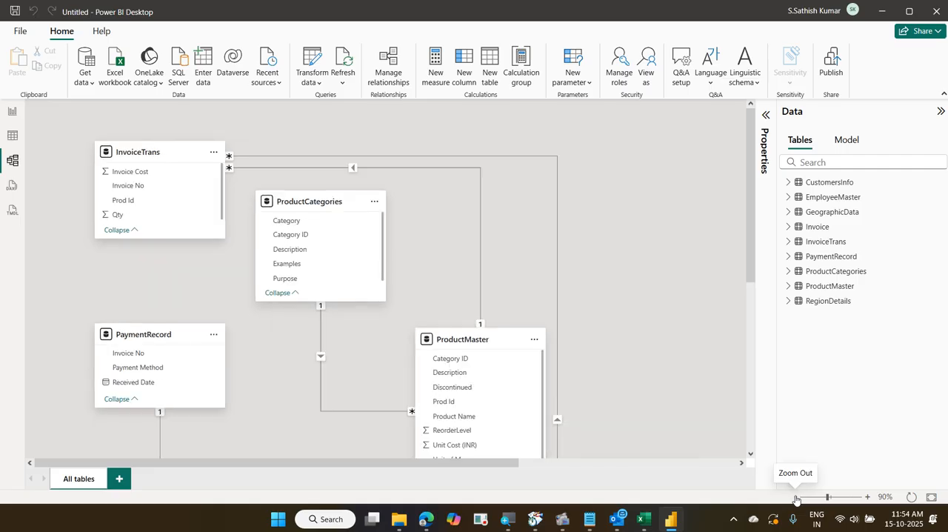
left_click(797, 500)
left_click(796, 499)
left_click(796, 499)
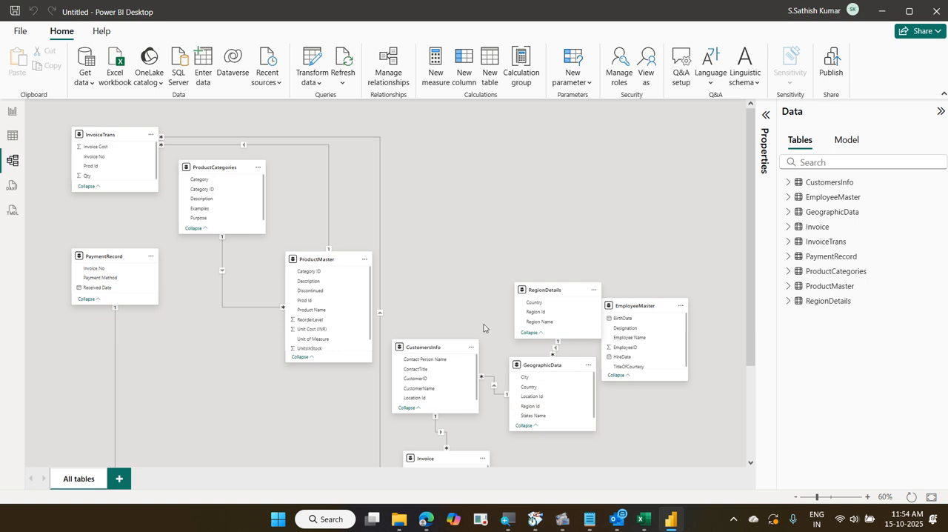
left_click_drag(316, 258, 328, 171)
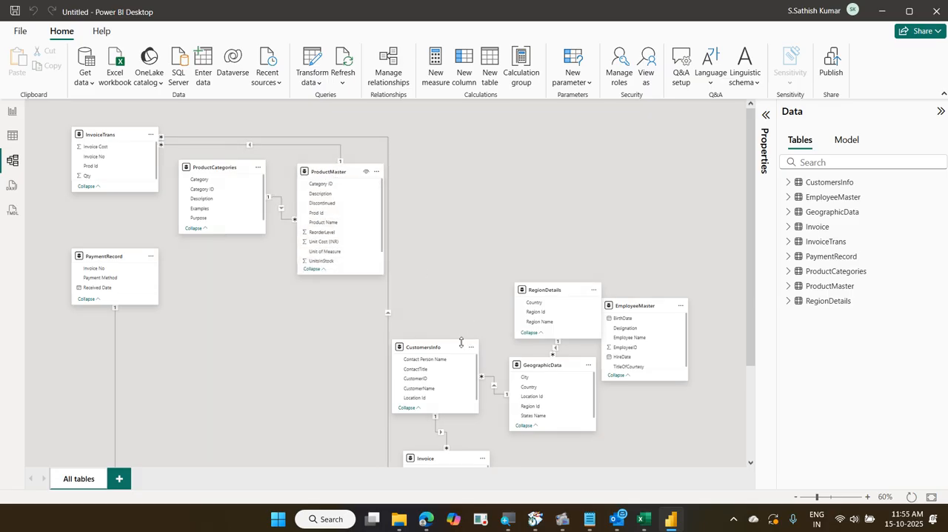
left_click_drag(441, 347, 457, 172)
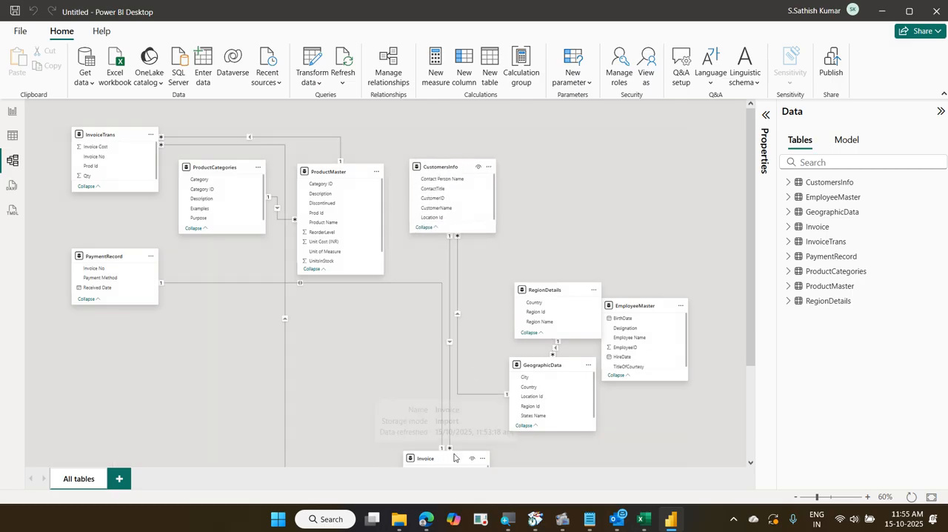
left_click_drag(437, 458, 292, 385)
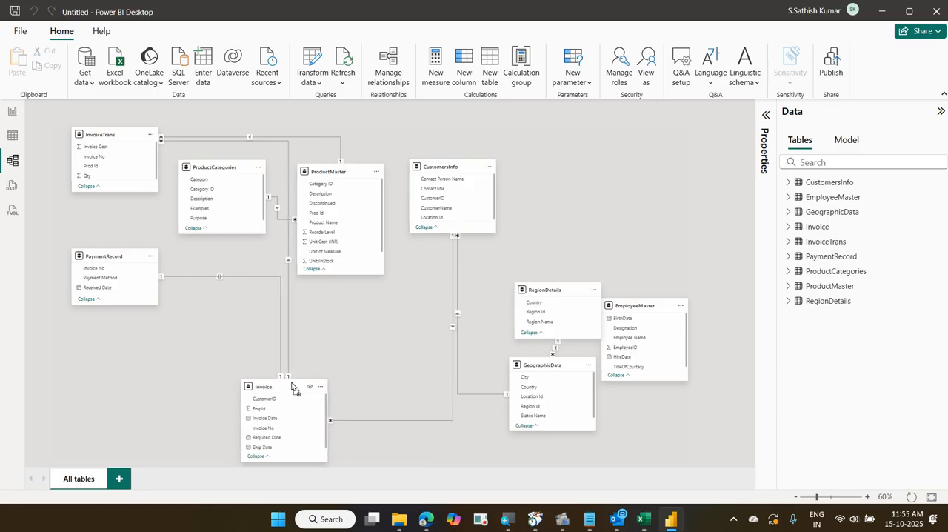
left_click_drag(554, 361, 530, 383)
left_click_drag(538, 293, 511, 265)
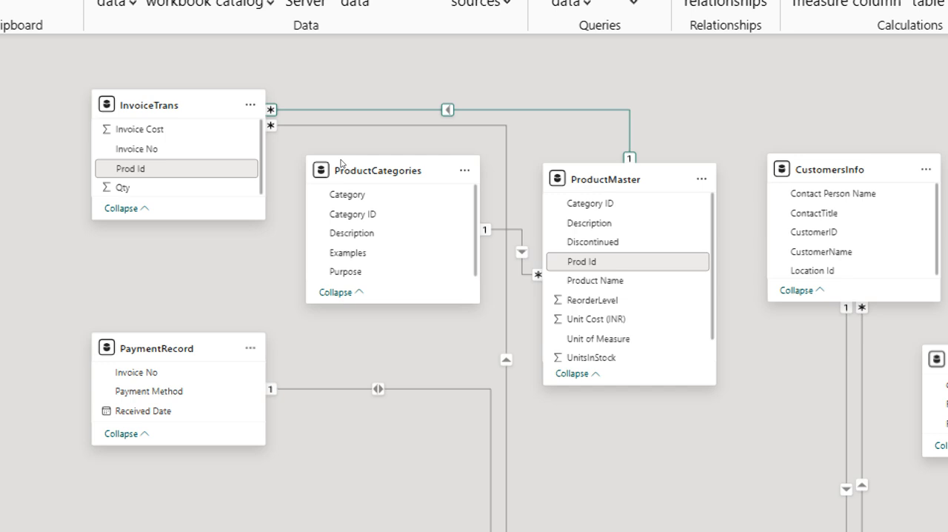
Examine the table relationships in the diagram, tracing how RegionDetails connects through GeographicData, CustomersInfo and Invoice to InvoiceTrans
left_click(274, 170)
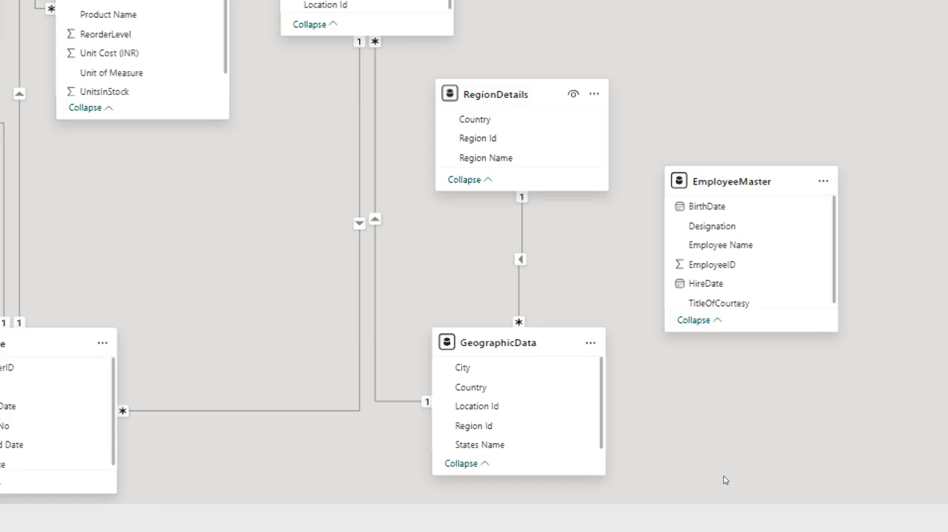
scroll(262, 324, "left", 2)
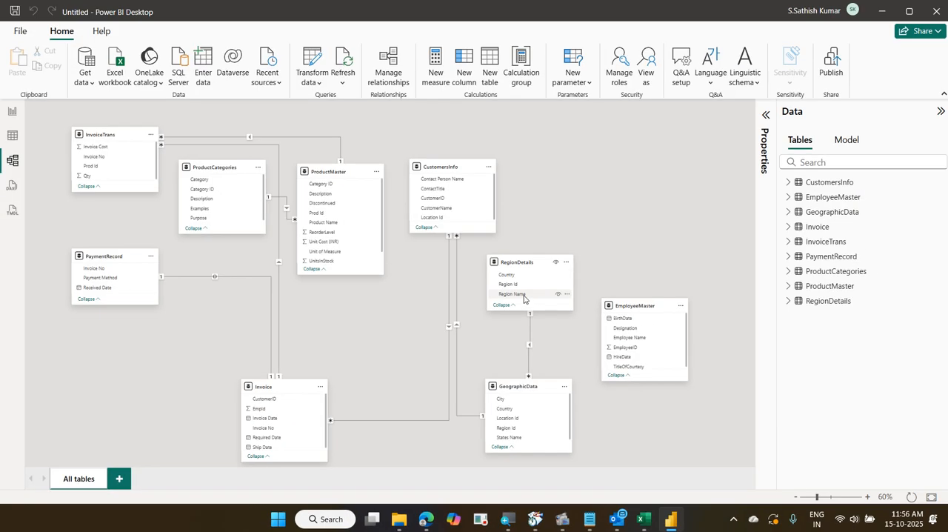
left_click_drag(475, 252, 575, 315)
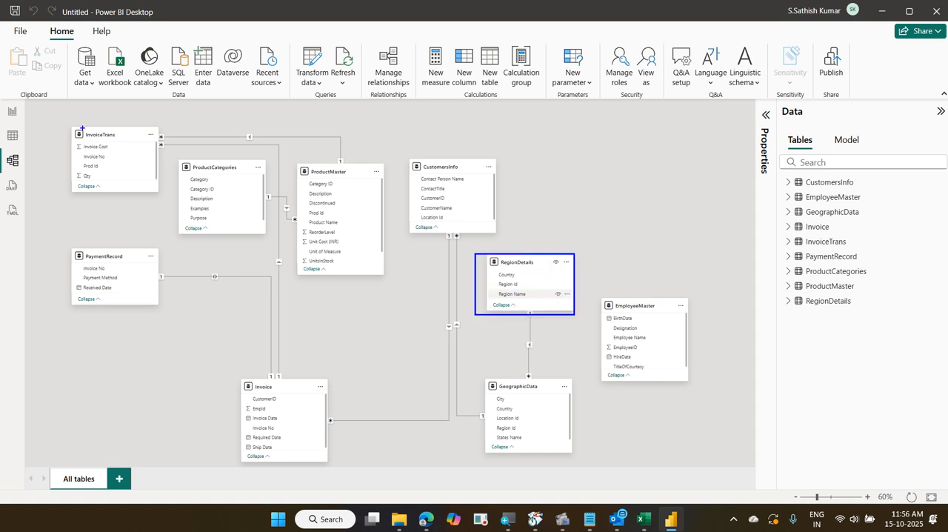
left_click_drag(77, 126, 136, 205)
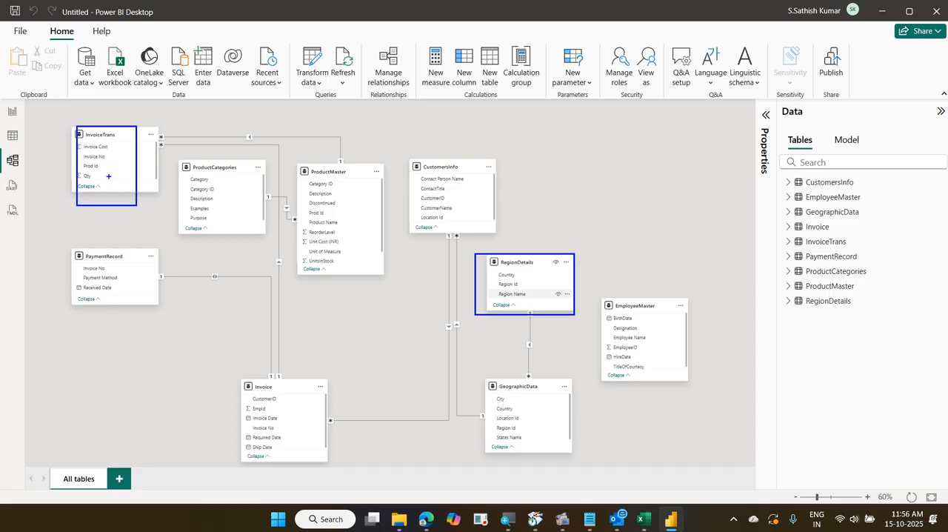
left_click_drag(529, 299, 542, 278)
left_click_drag(122, 163, 130, 145)
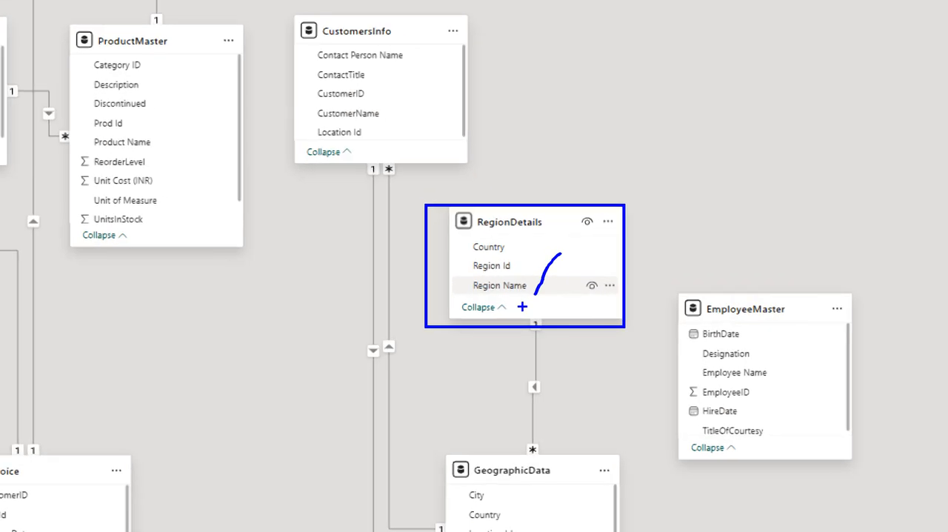
left_click_drag(525, 319, 494, 454)
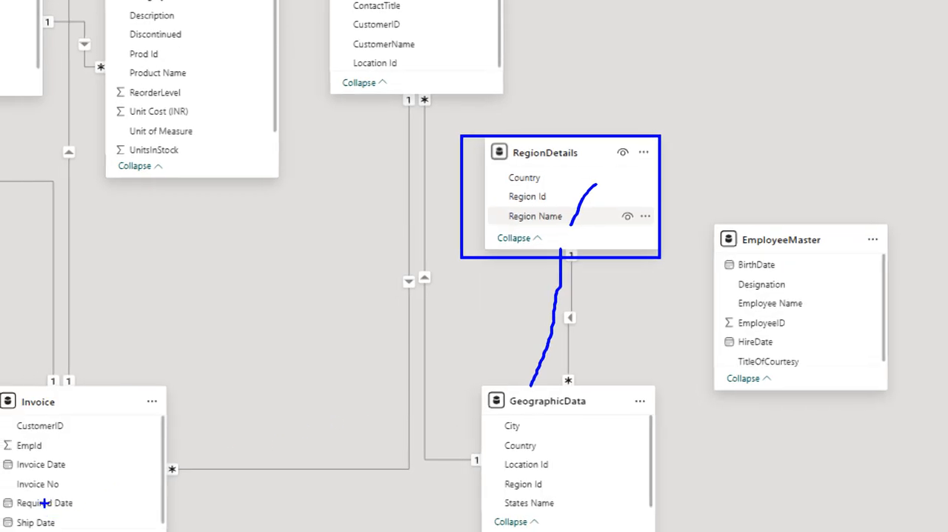
left_click_drag(495, 419, 375, 92)
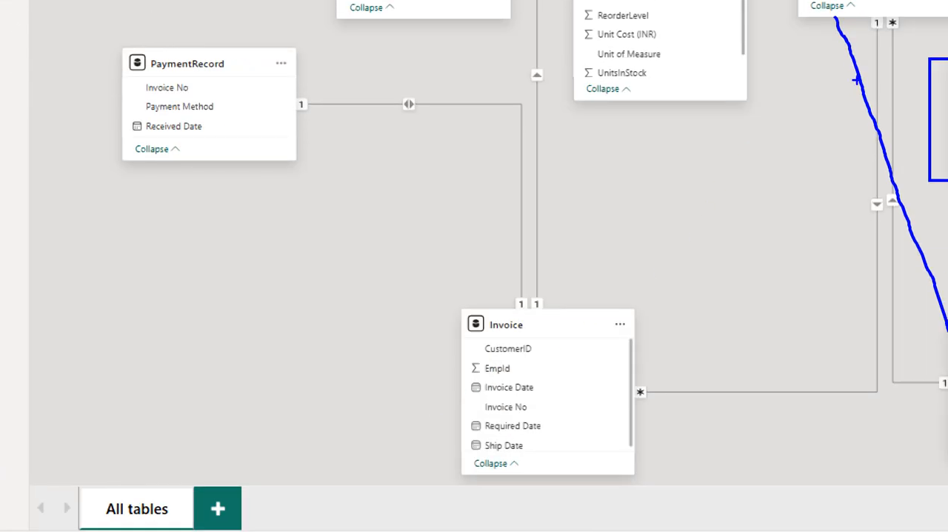
mouse_move(813, 18)
left_mouse_down()
mouse_move(672, 269)
mouse_move(584, 325)
left_mouse_up()
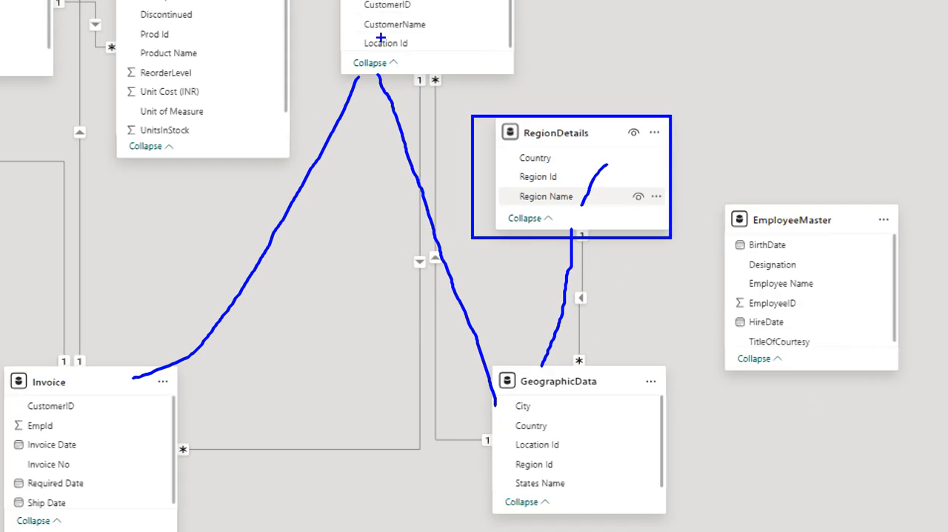
mouse_move(519, 214)
left_mouse_down()
mouse_move(586, 211)
mouse_move(513, 194)
left_mouse_up()
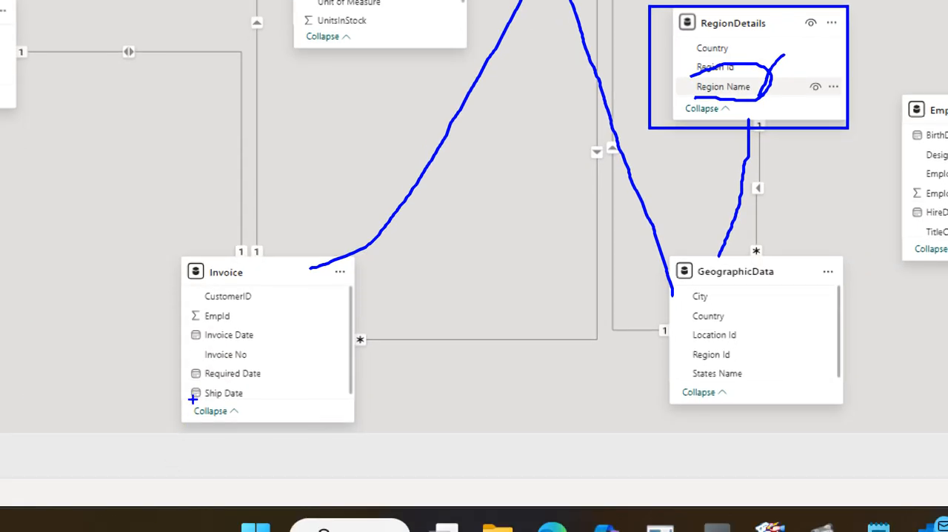
mouse_move(191, 351)
left_mouse_down()
mouse_move(229, 364)
mouse_move(237, 344)
mouse_move(190, 348)
left_mouse_up()
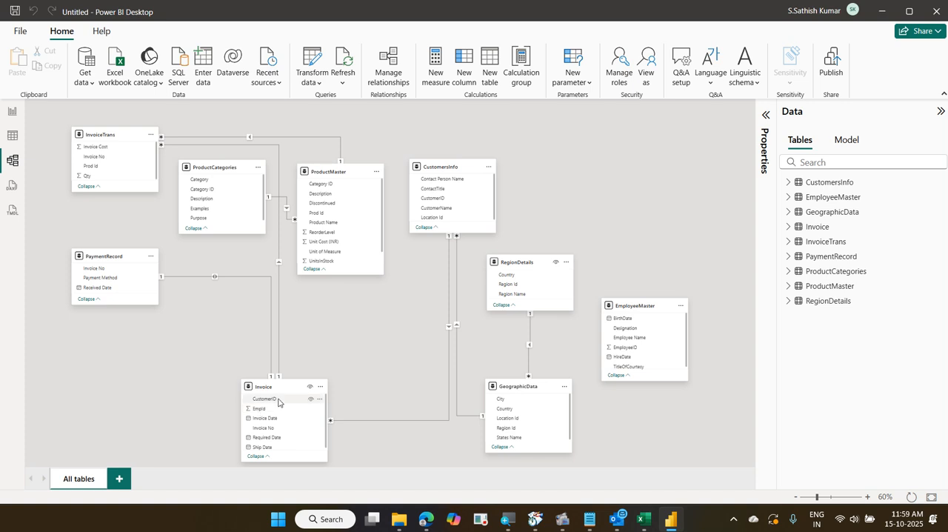
Move the Invoice table up slightly and place the unconnected EmployeeMaster table beside it, beneath PaymentRecord
left_click_drag(283, 387, 273, 333)
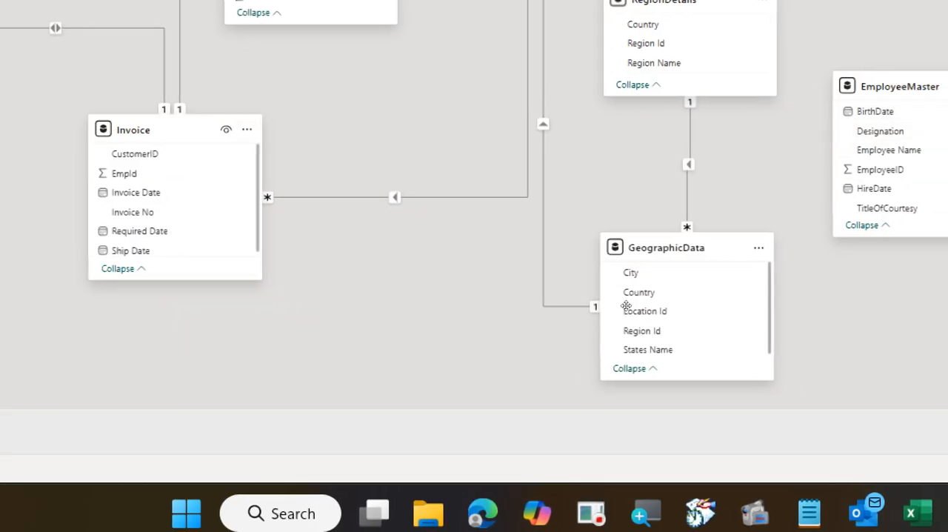
left_click_drag(626, 306, 135, 334)
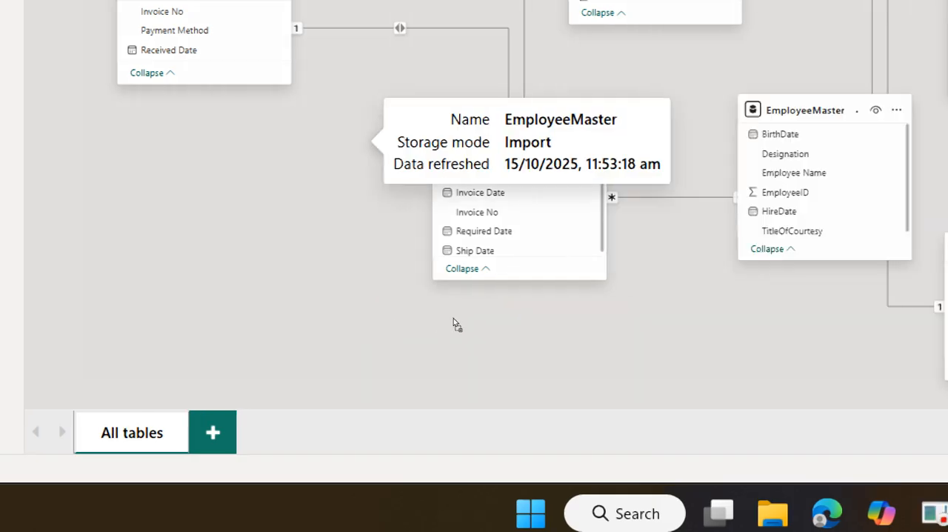
left_click_drag(454, 324, 134, 325)
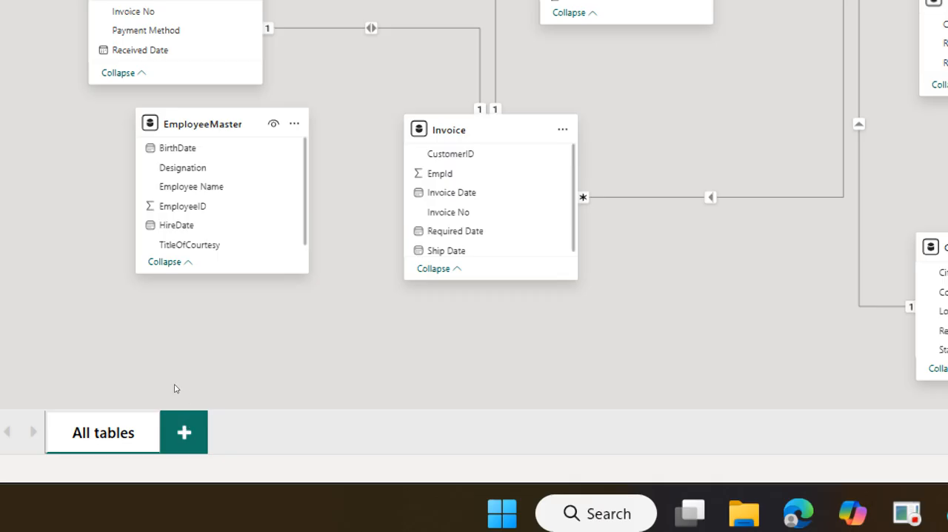
Relate Invoice's EmpId to EmployeeMaster's EmployeeID directly in the diagram, as an active many-to-one relationship with single cross-filter direction
left_click(183, 207)
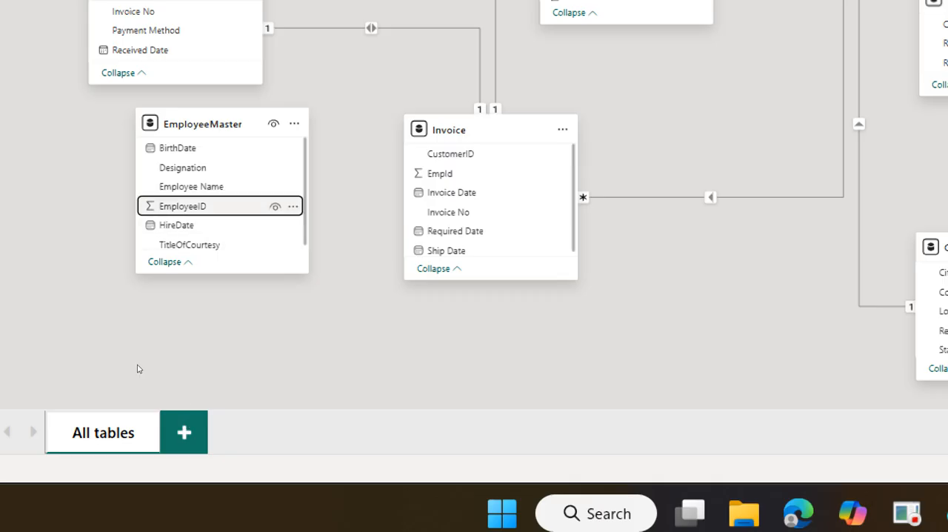
left_click(441, 174)
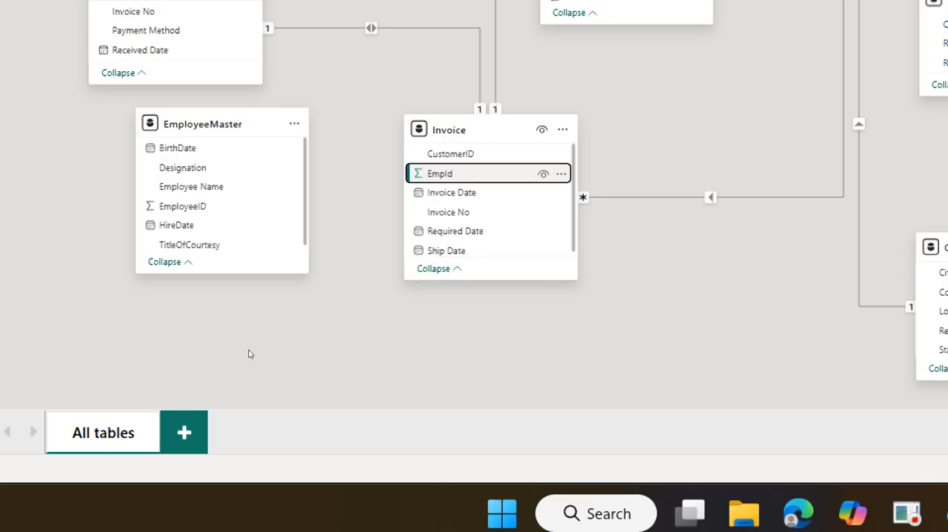
mouse_move(247, 351)
left_mouse_down()
mouse_move(146, 373)
mouse_move(144, 356)
left_mouse_up()
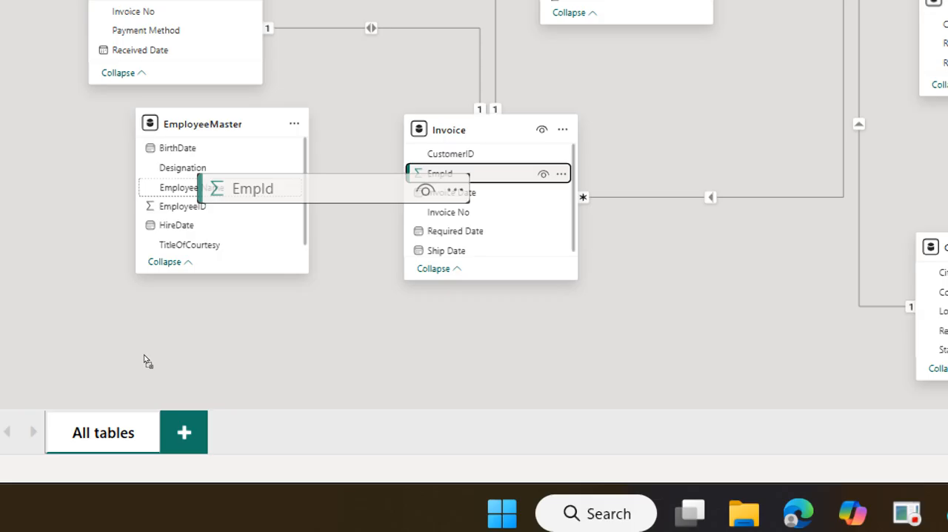
left_click_drag(145, 354, 140, 366)
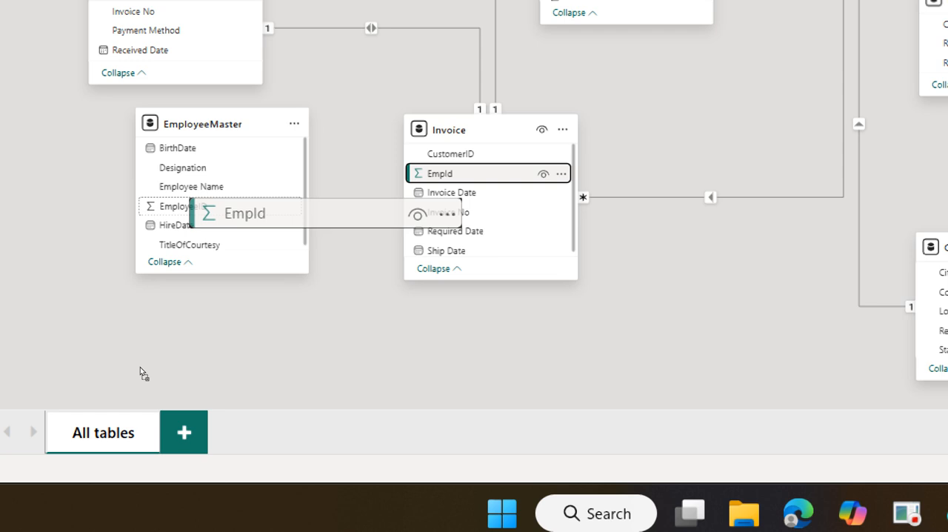
left_click_drag(140, 372, 141, 370)
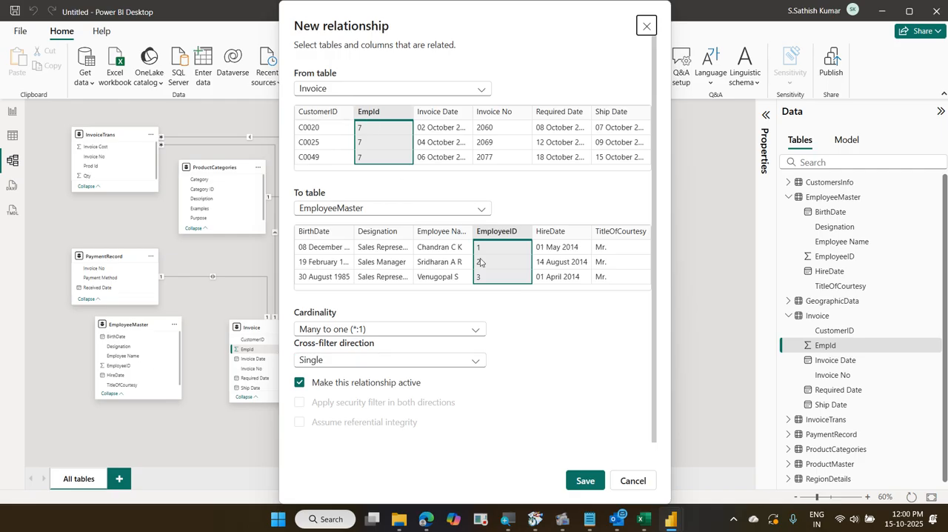
left_click(442, 251)
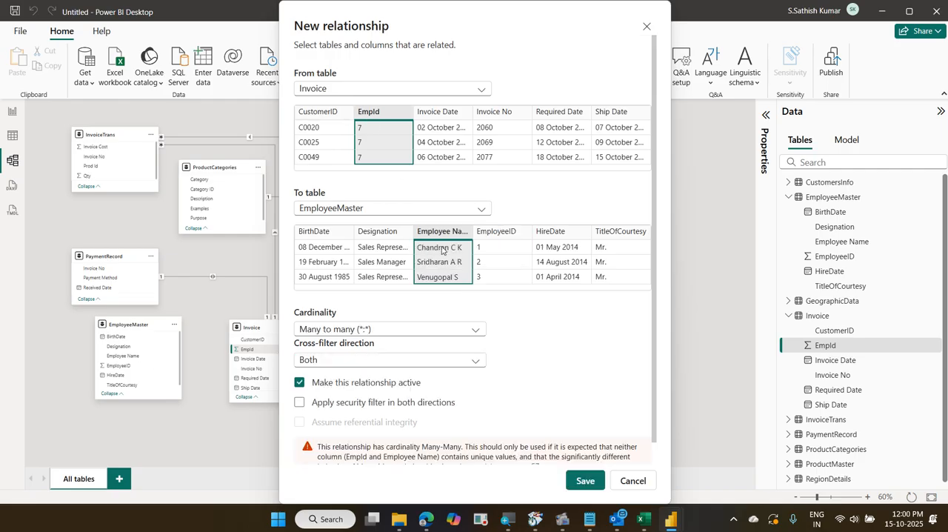
left_click(508, 245)
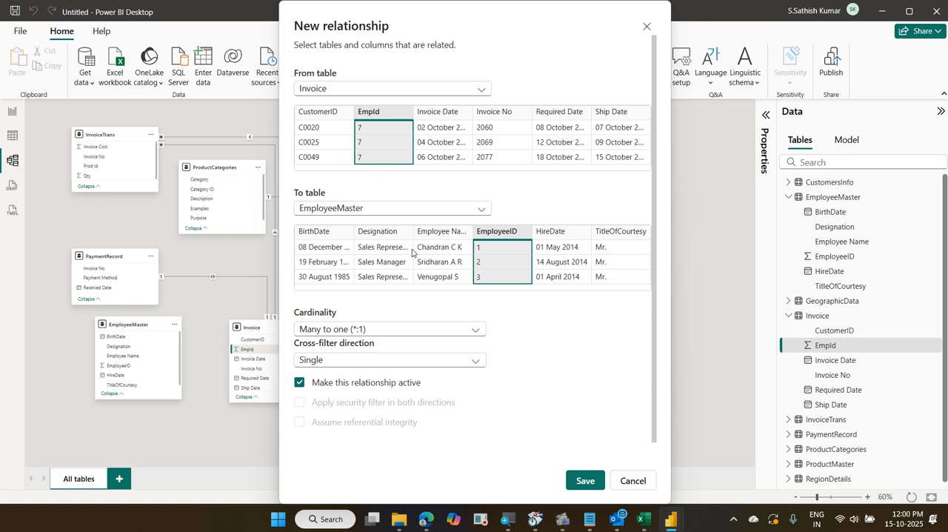
left_click(409, 360)
left_click(409, 361)
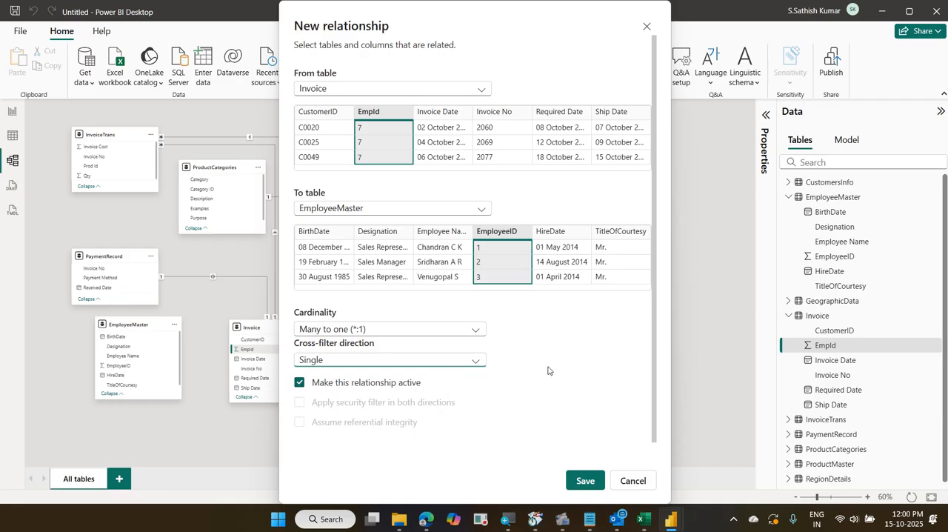
left_click(585, 481)
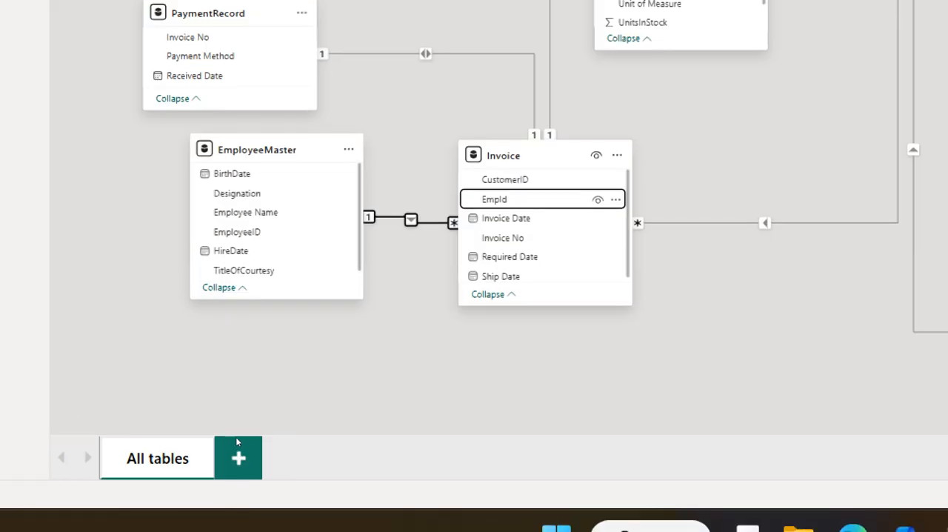
Delete the relationship between EmployeeMaster and Invoice from the model diagram
right_click(426, 222)
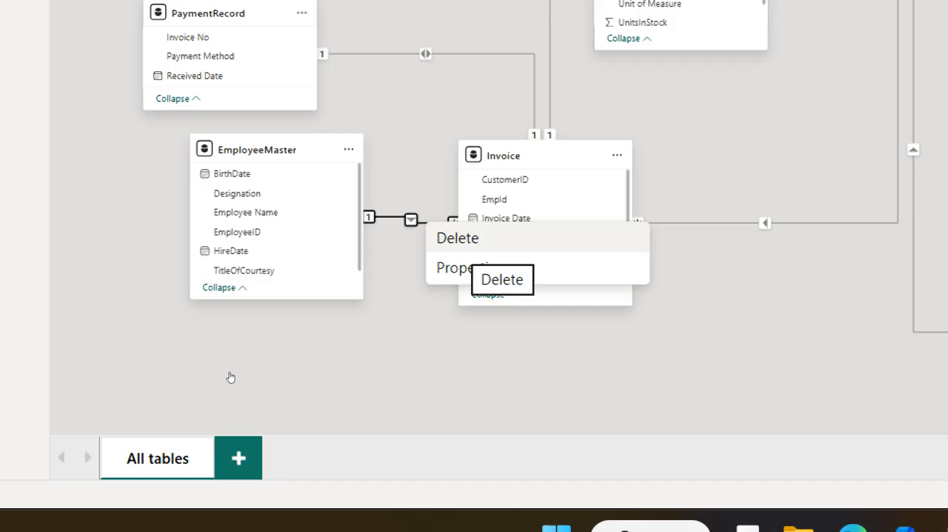
left_click(474, 241)
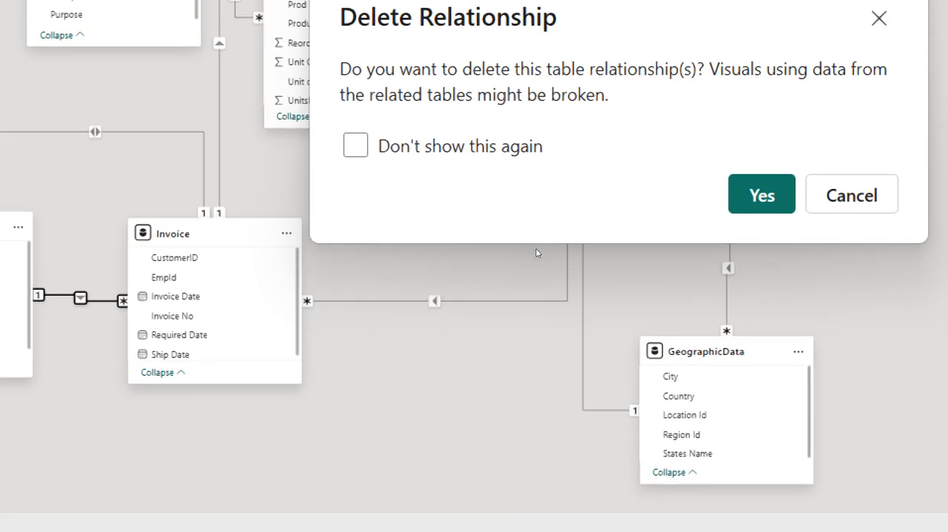
key("Return")
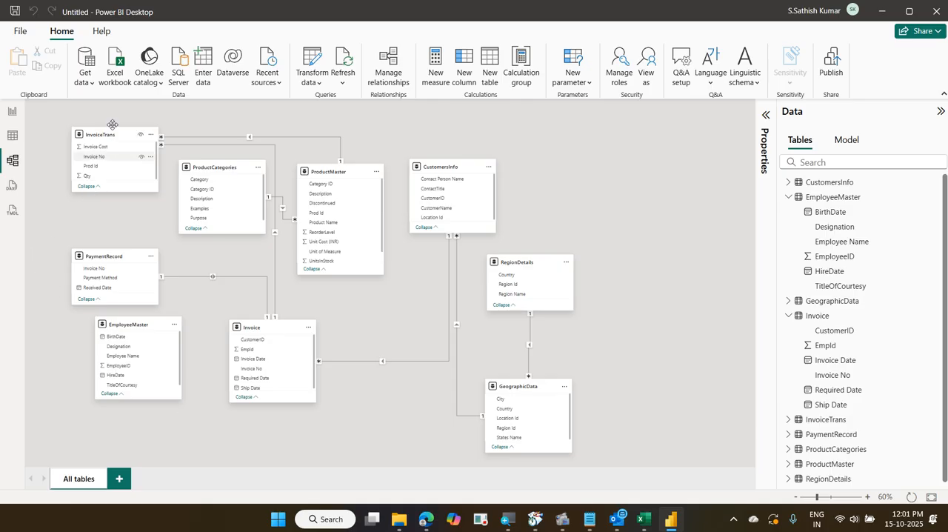
left_click(67, 29)
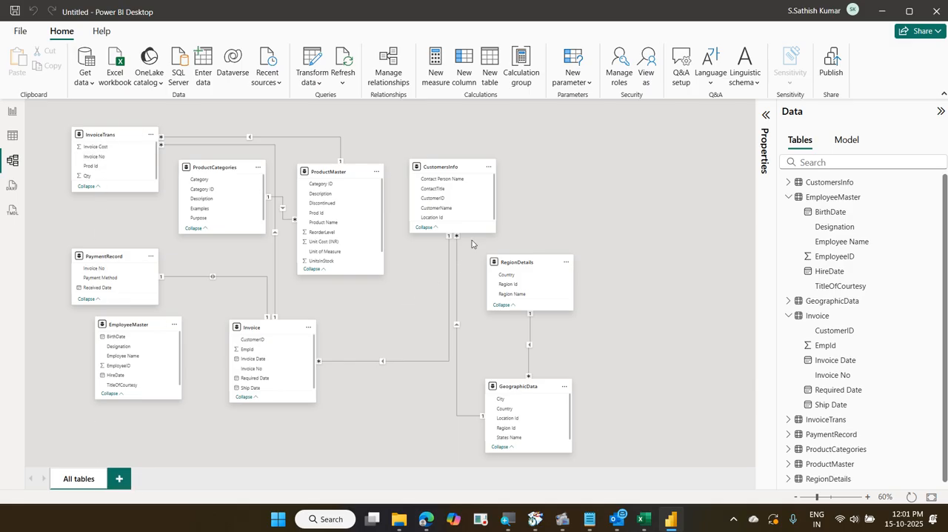
left_click(398, 71)
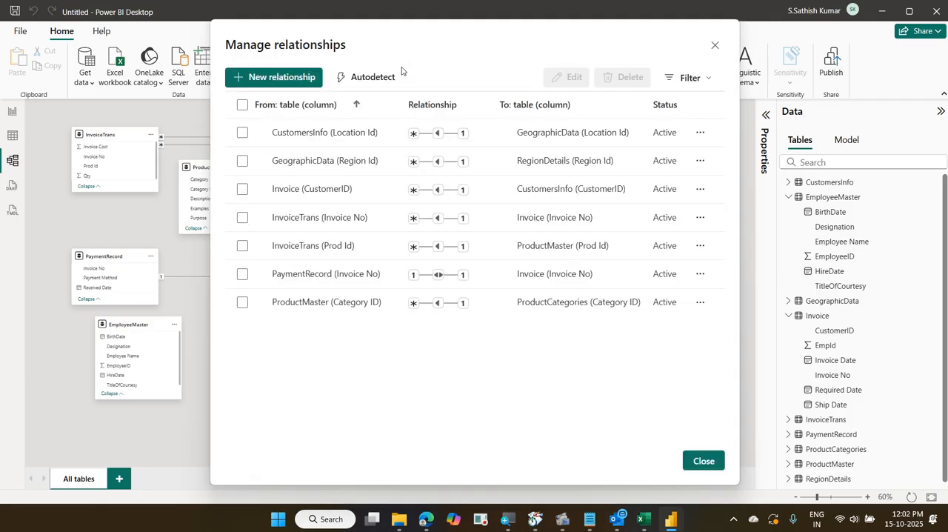
left_click(314, 78)
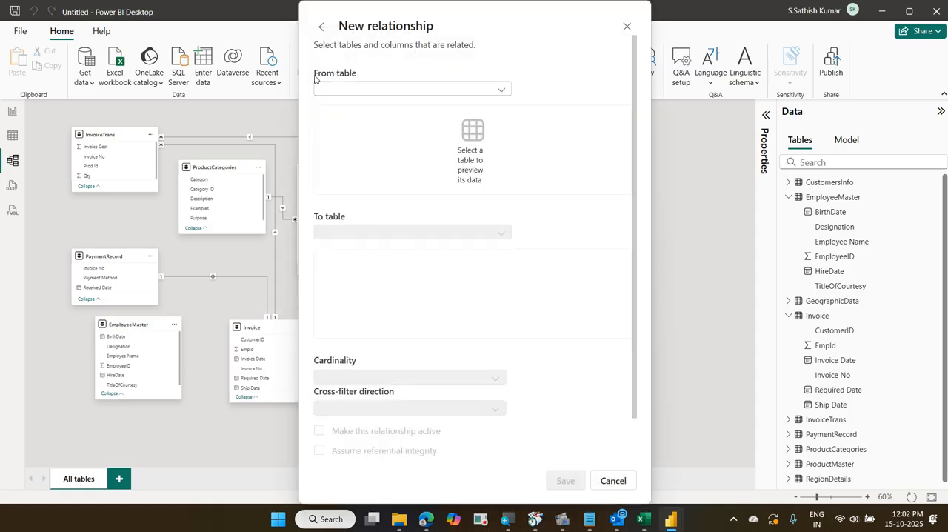
left_click(357, 93)
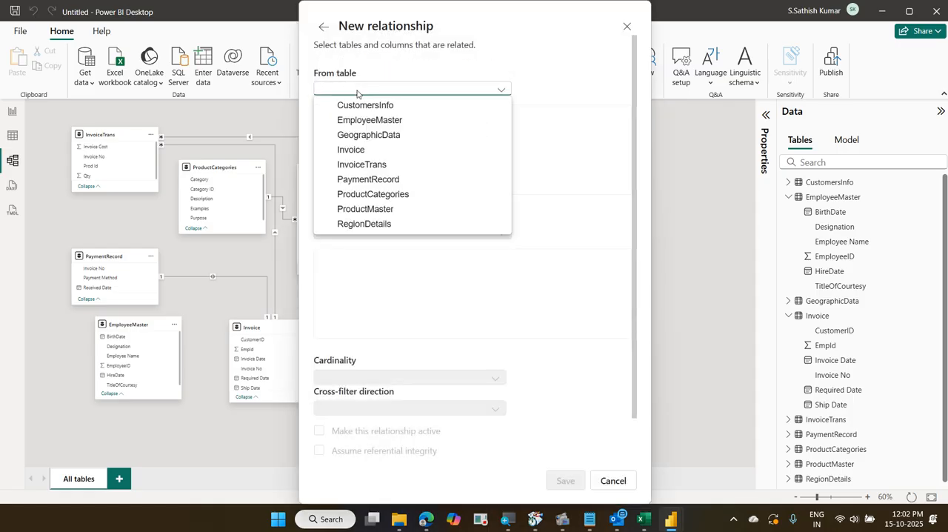
left_click(419, 120)
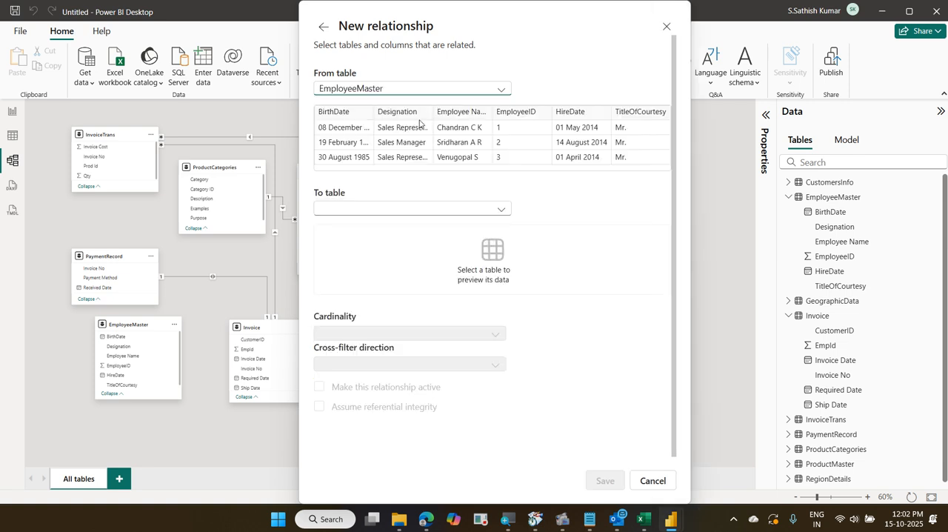
left_click(441, 213)
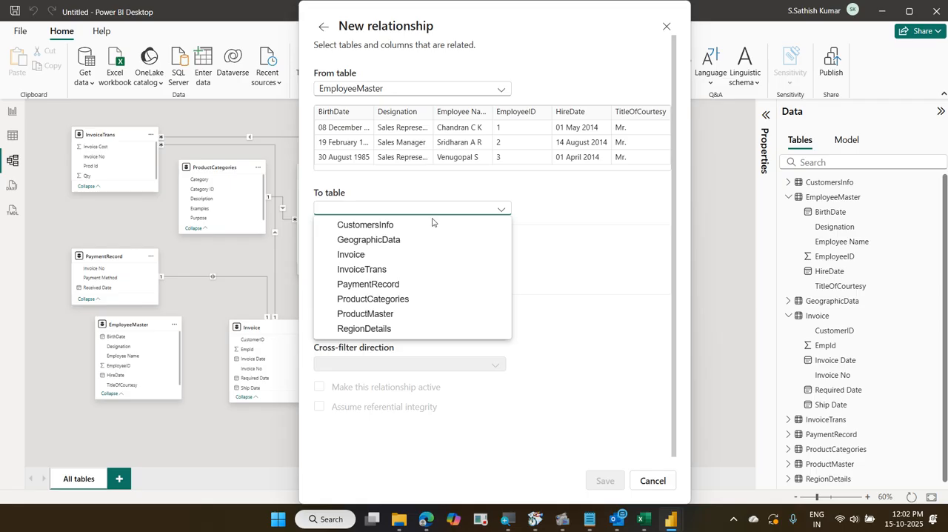
left_click(429, 255)
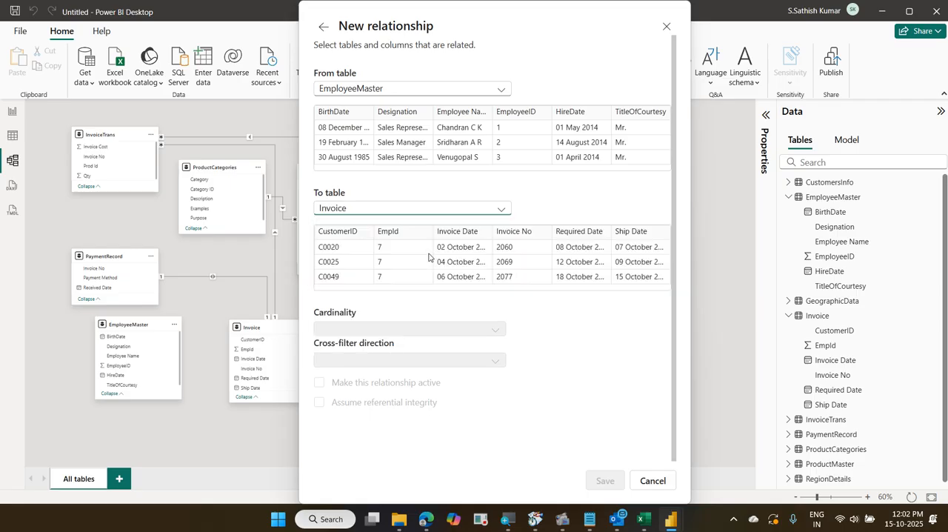
left_click(530, 117)
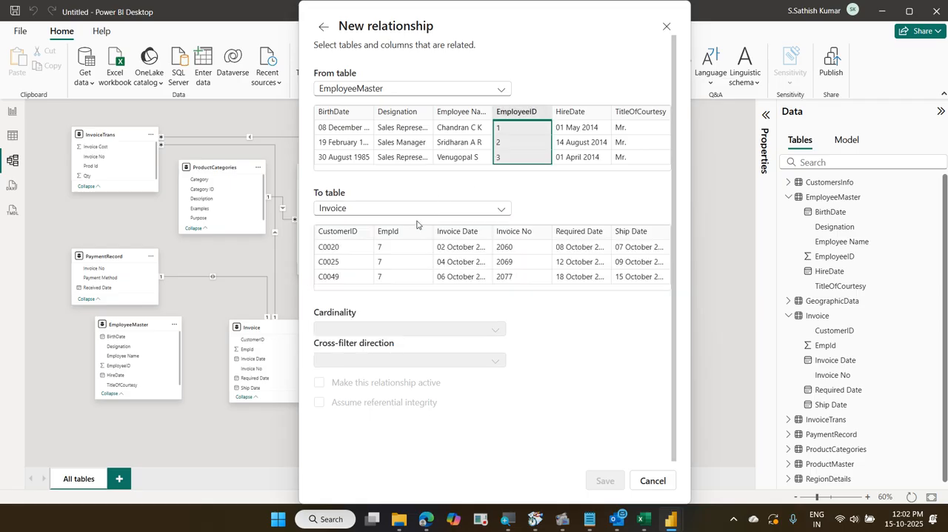
left_click(411, 243)
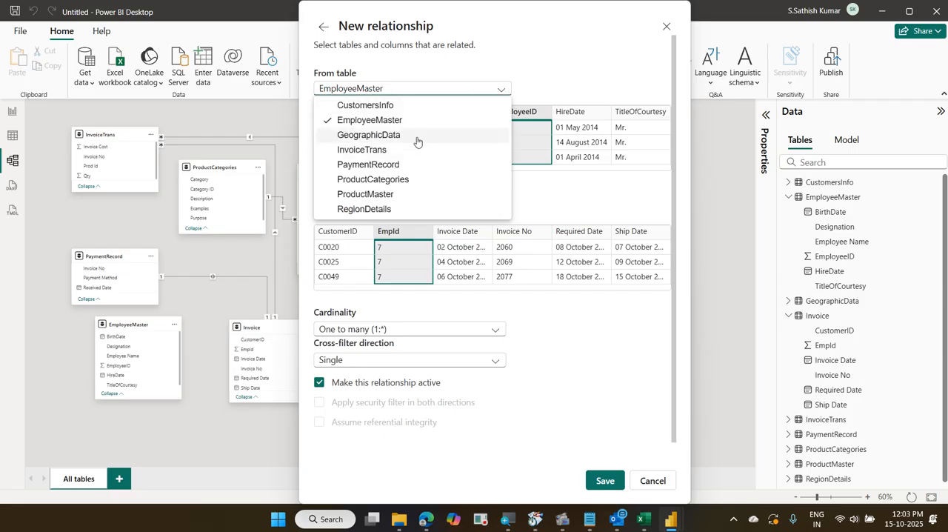
left_click(490, 211)
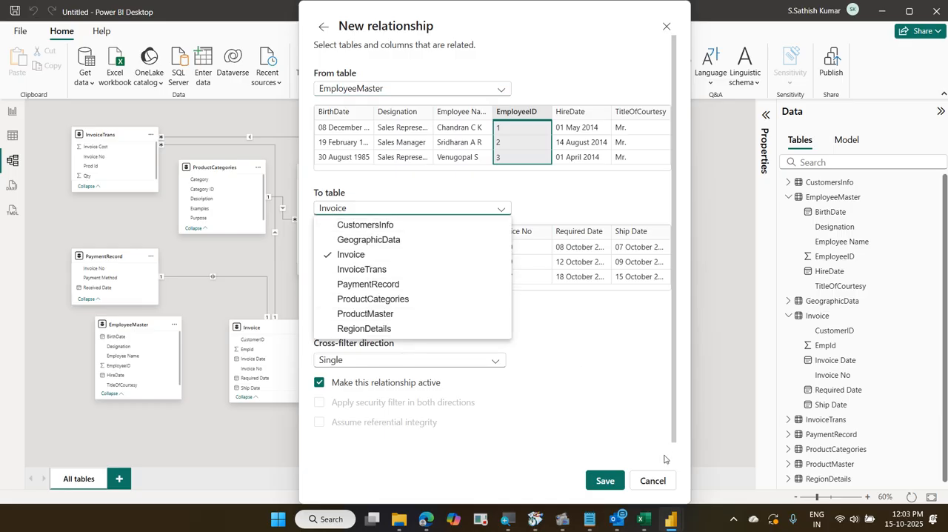
left_click(649, 485)
left_click(650, 482)
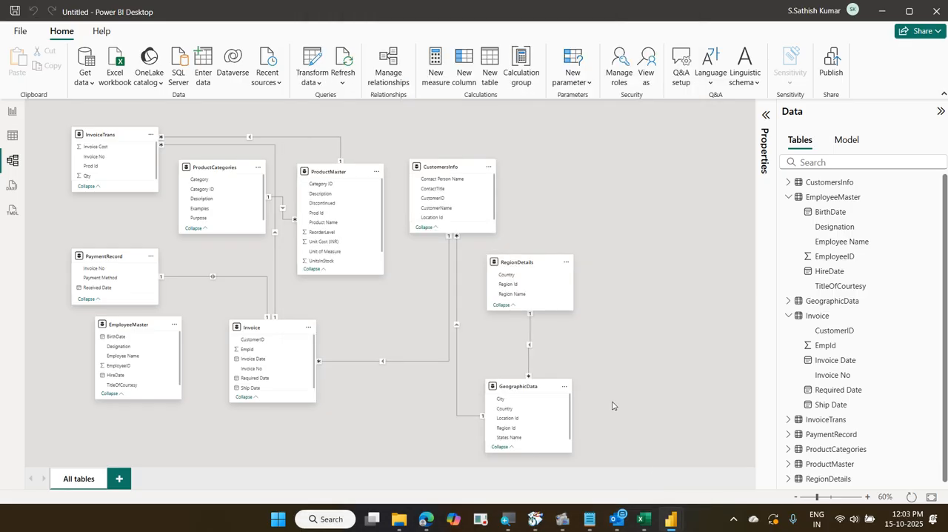
Through Manage relationships, create an active Many to one (*:1) relationship from Invoice EmpId to EmployeeMaster EmployeeID with Single cross-filter direction
left_click(281, 82)
left_click(382, 89)
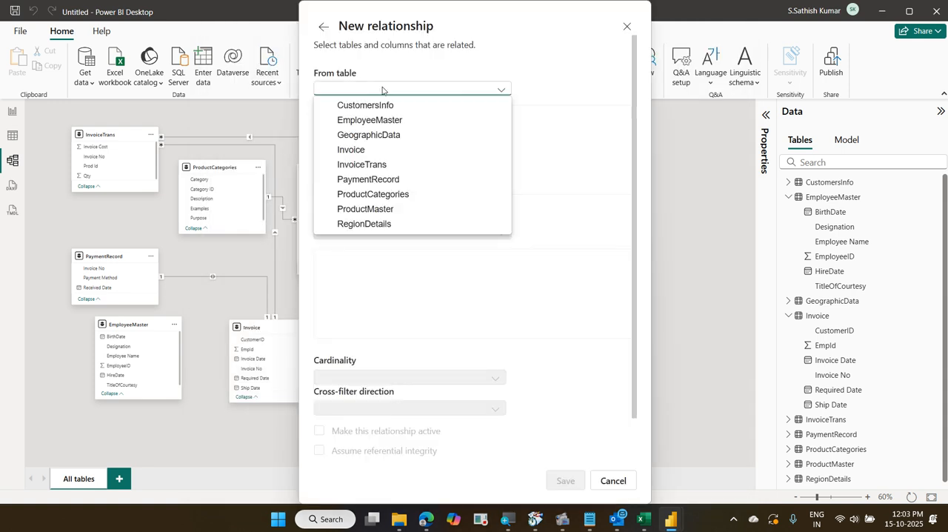
left_click(386, 150)
left_click(405, 210)
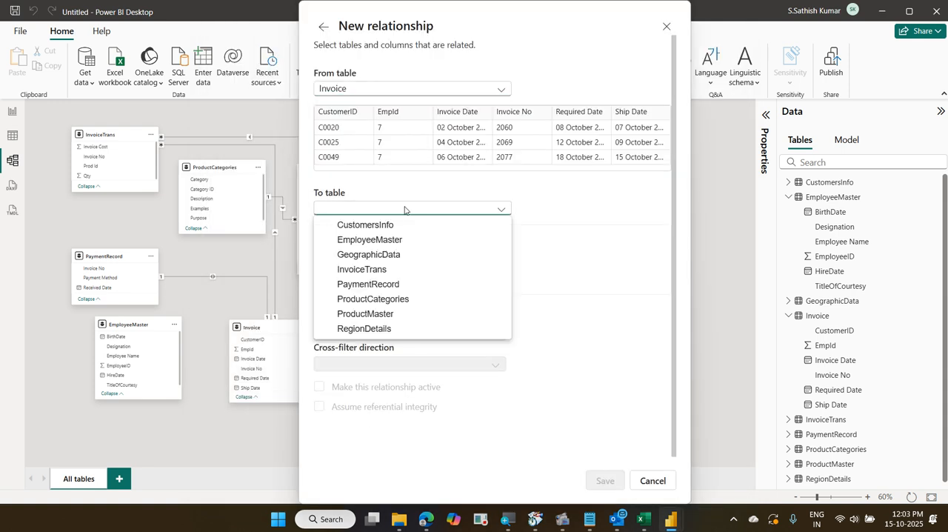
left_click(378, 239)
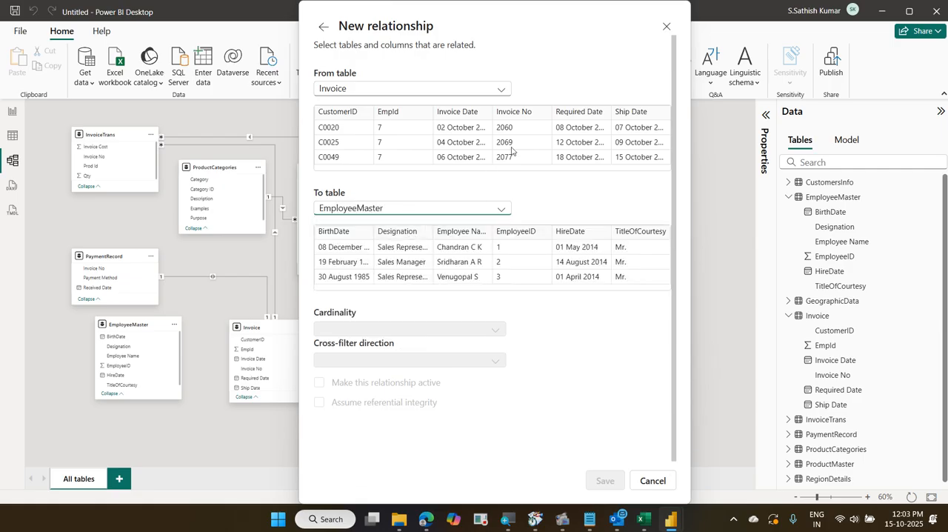
left_click(400, 124)
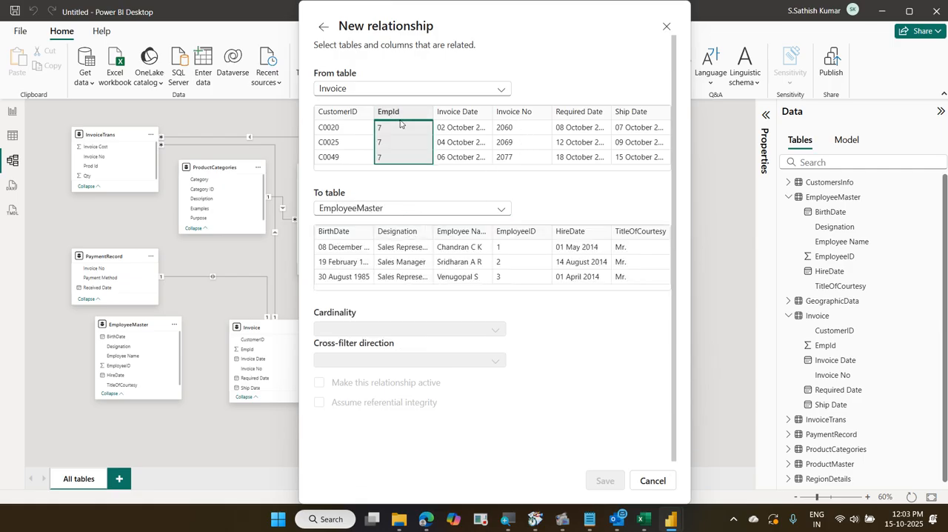
left_click(515, 231)
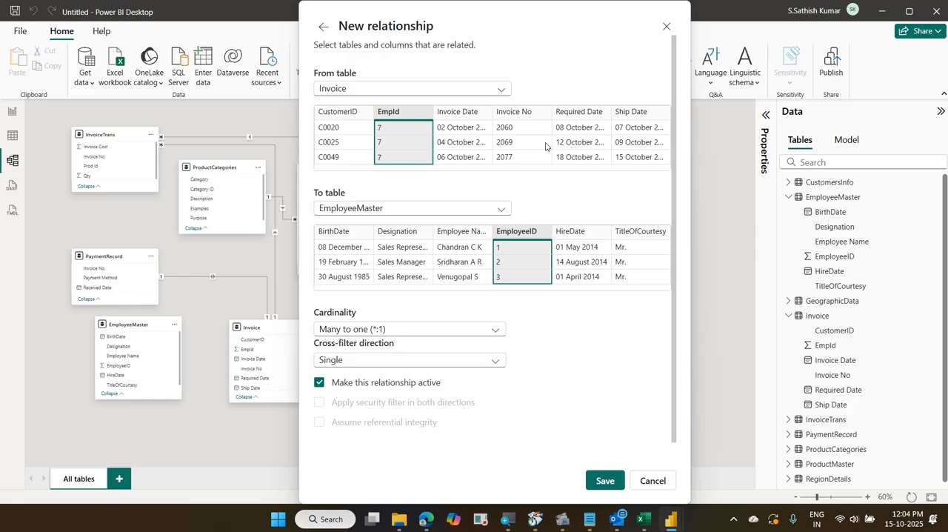
left_click(352, 335)
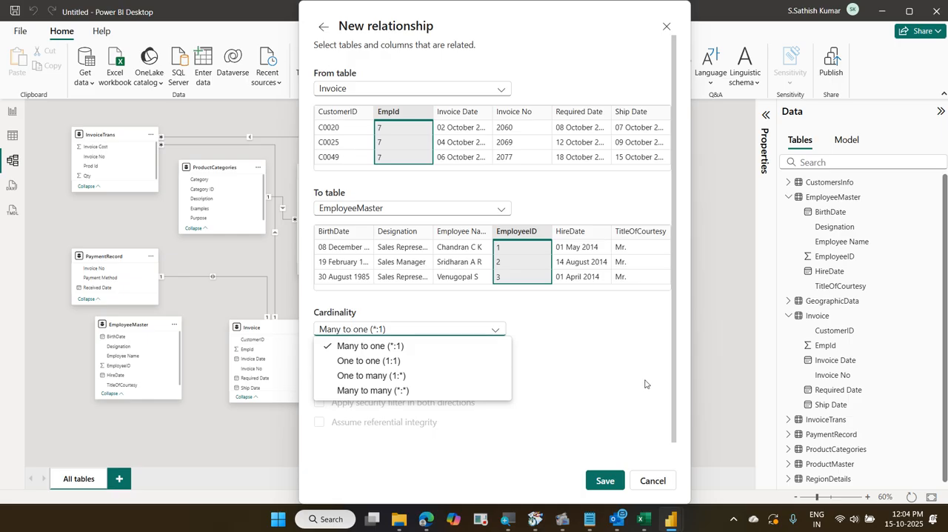
left_click(608, 372)
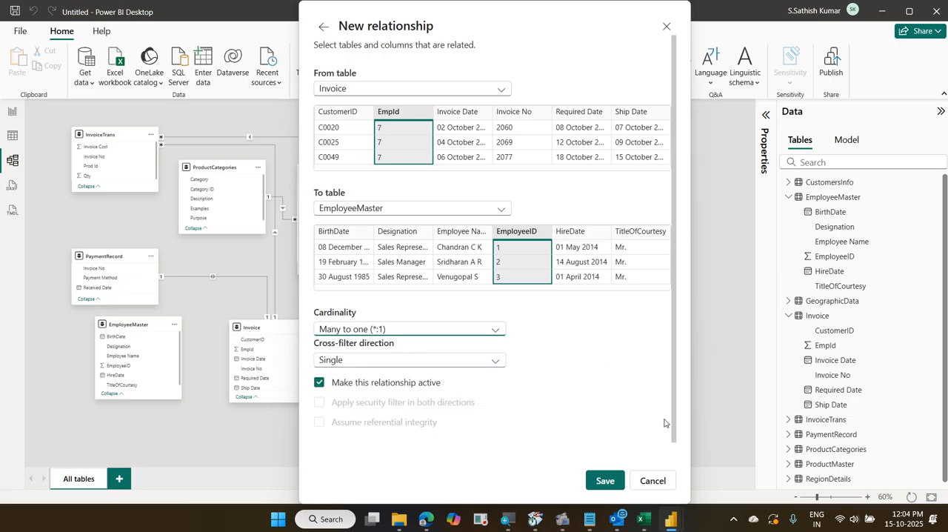
left_click(605, 482)
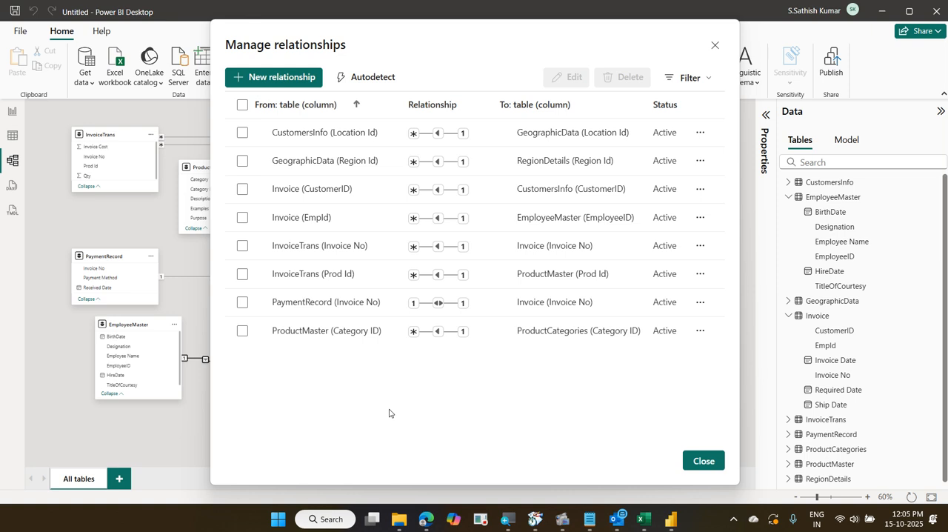
left_click(698, 459)
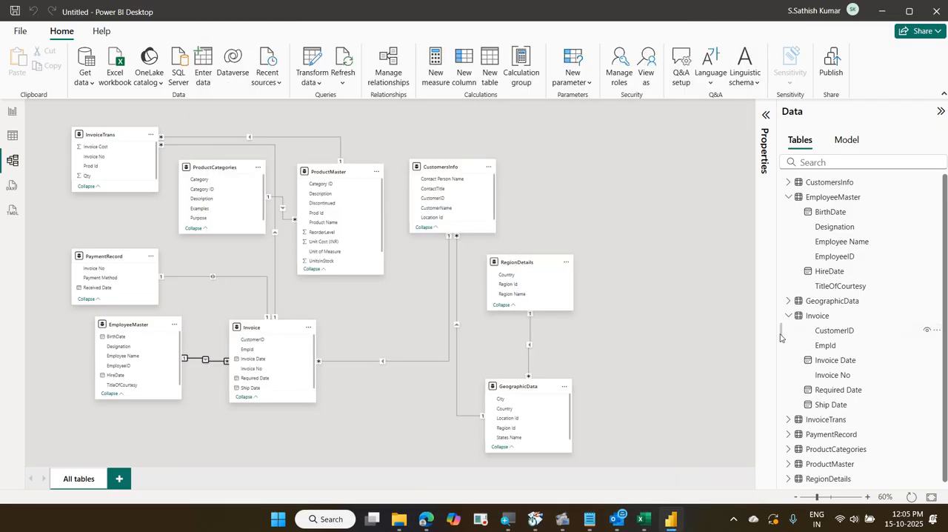
Switch to Report view and save the report as 06 BusinessTransactions in the 2025-10-14 Daimler Power BI folder
left_click(13, 113)
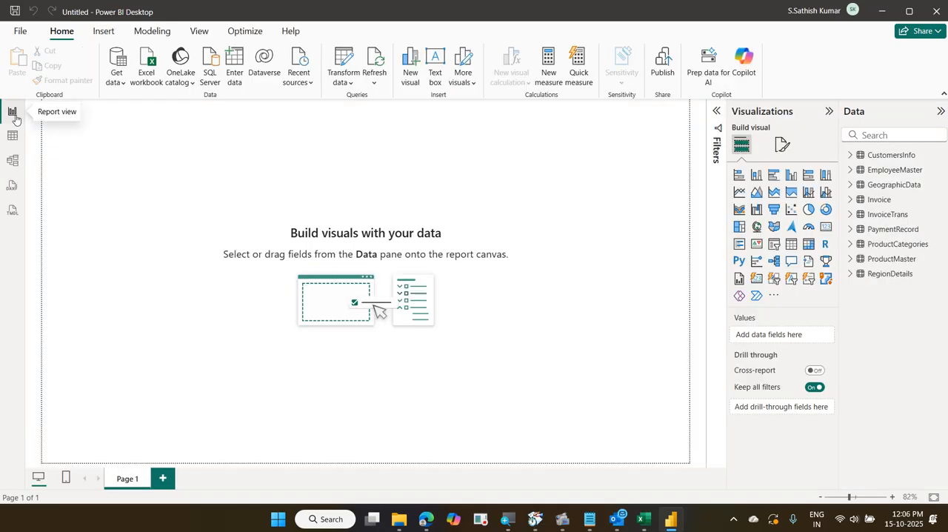
left_click(20, 31)
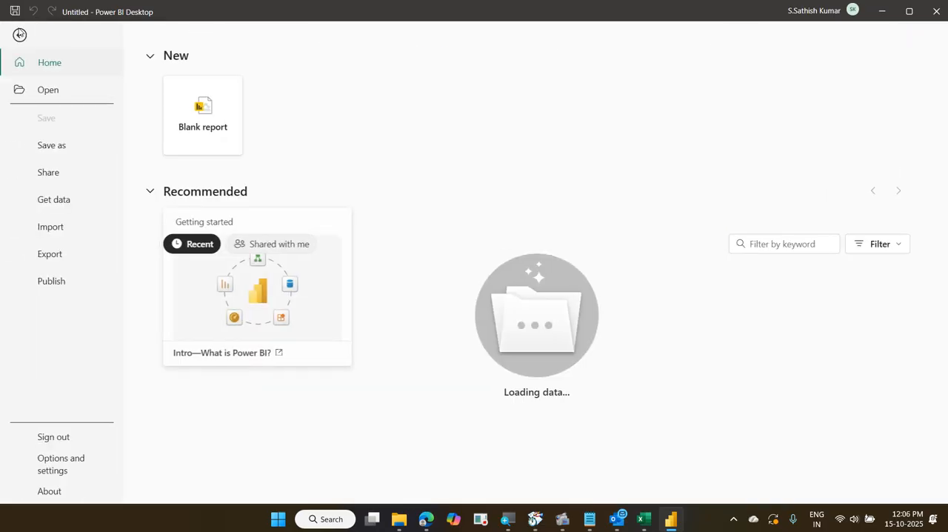
left_click(65, 145)
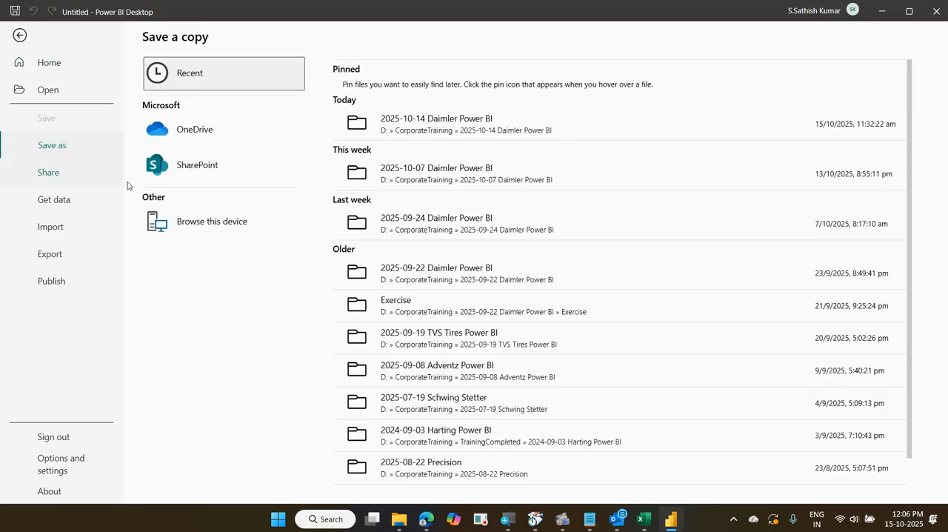
left_click(203, 227)
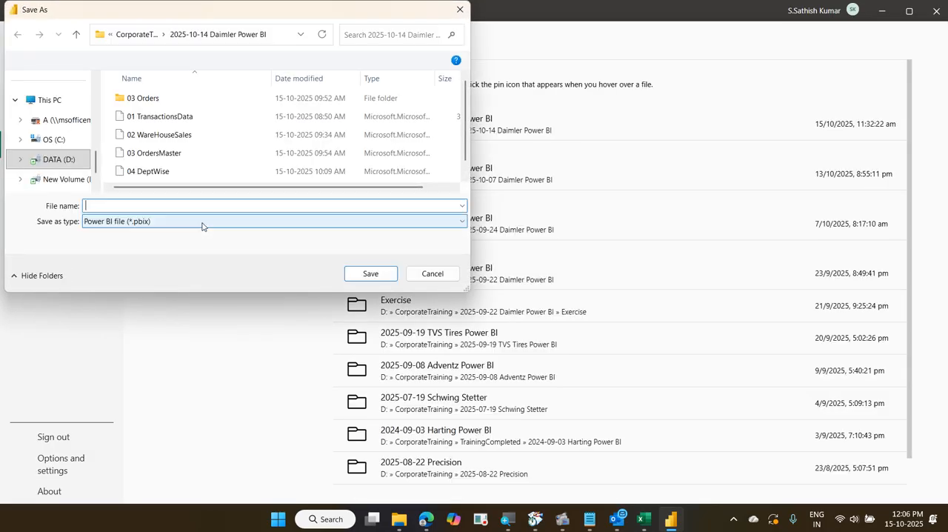
type("06")
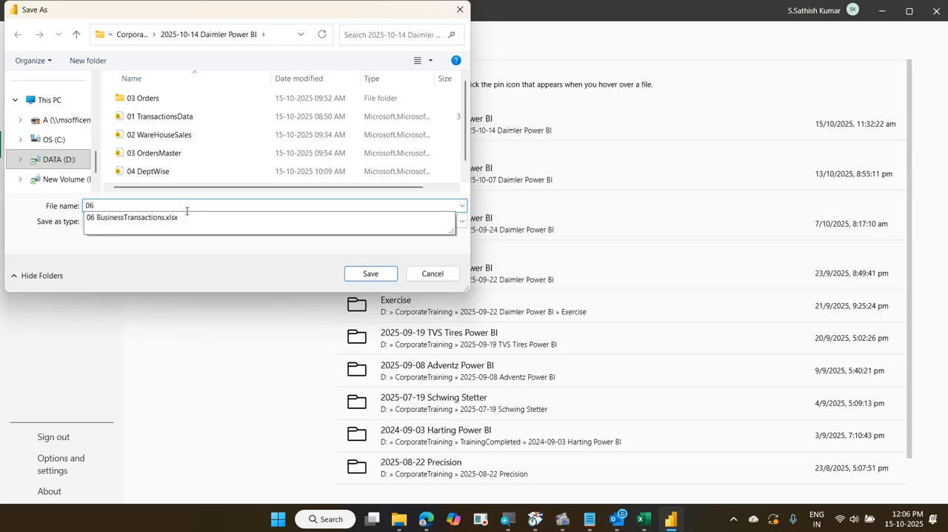
key("Down")
key("BackSpace")
key("BackSpace")
key("BackSpace")
key("BackSpace")
key("BackSpace")
key("Return")
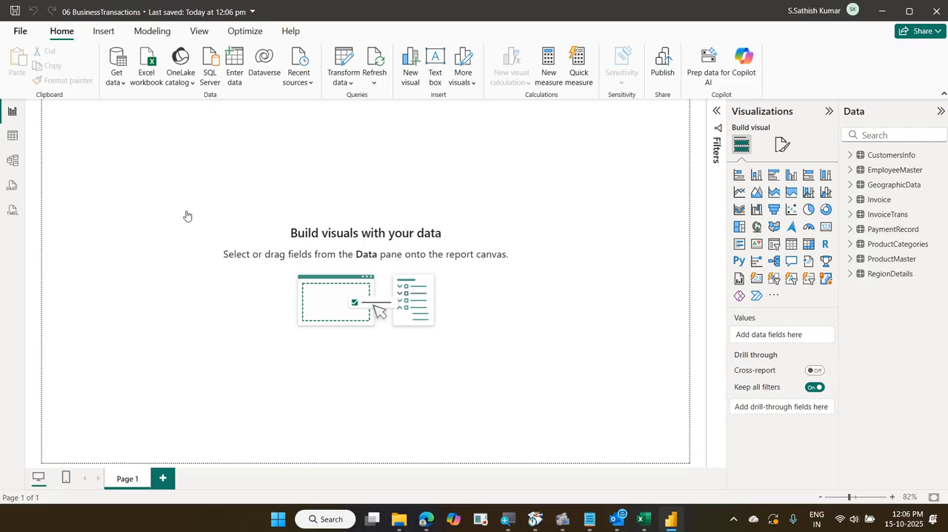
left_click(103, 31)
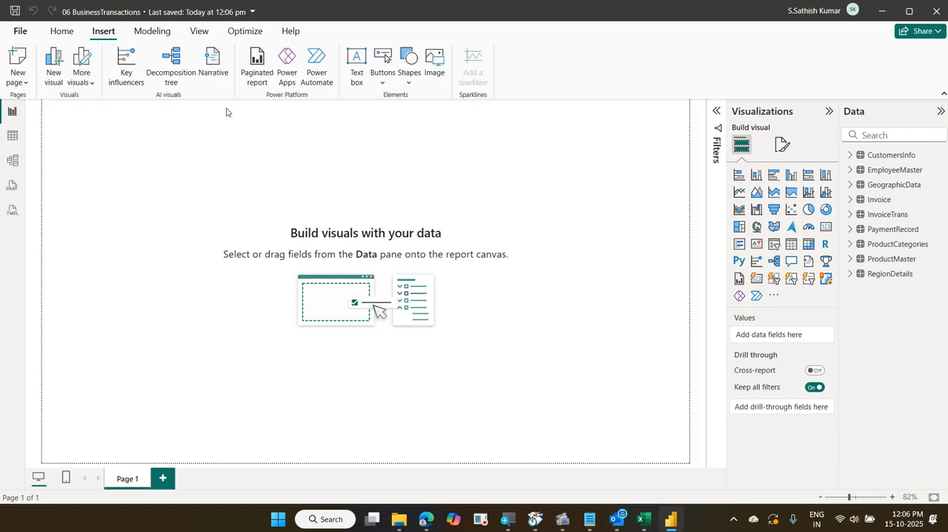
left_click(356, 65)
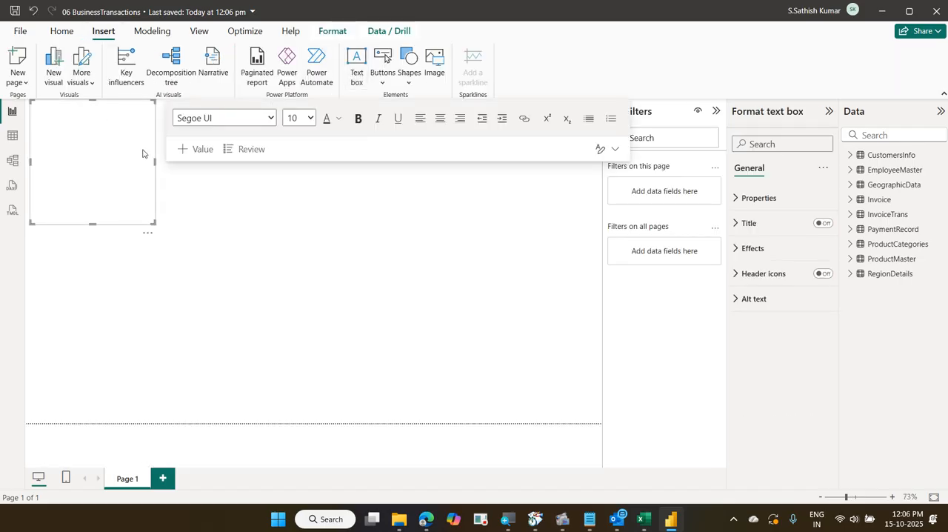
left_click(148, 234)
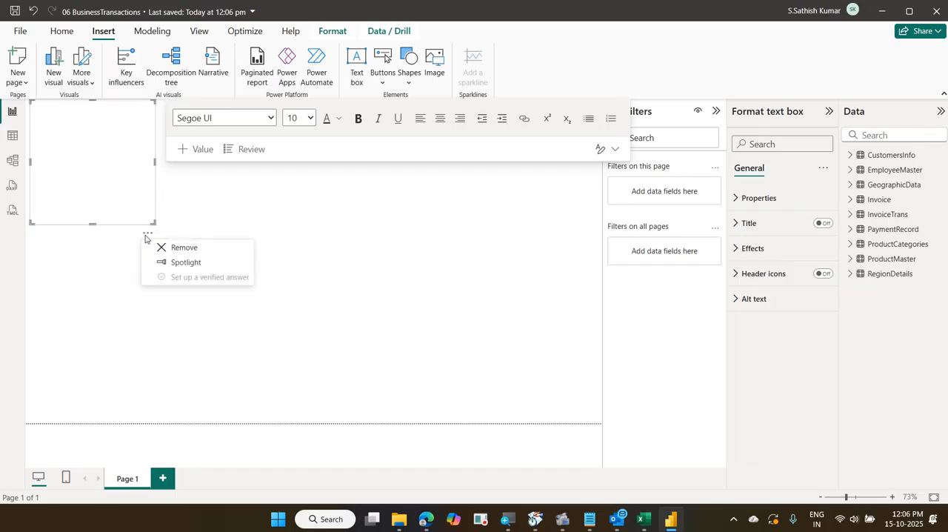
left_click(184, 247)
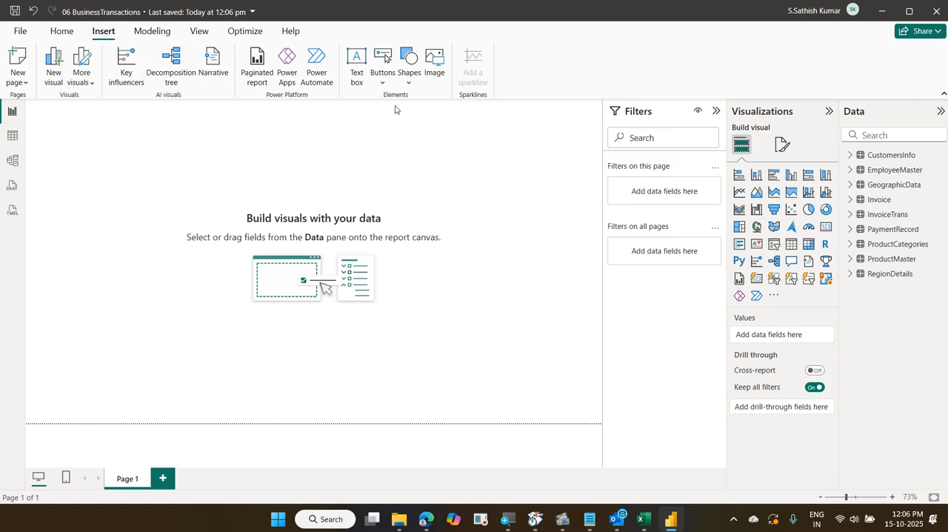
Insert a Pill shape on Page 1 and resize it into a wide, flat banner in the page's upper-left corner
left_click(410, 82)
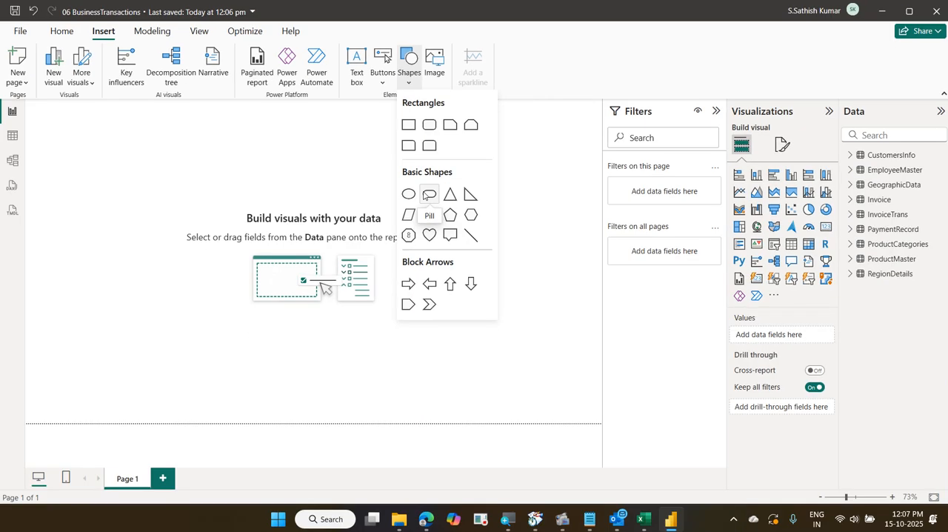
left_click(426, 195)
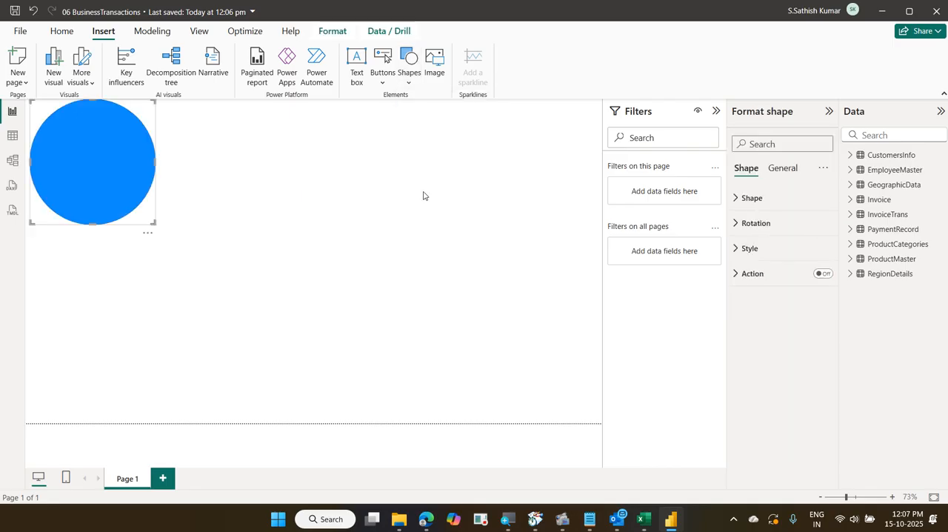
left_click_drag(152, 221, 239, 130)
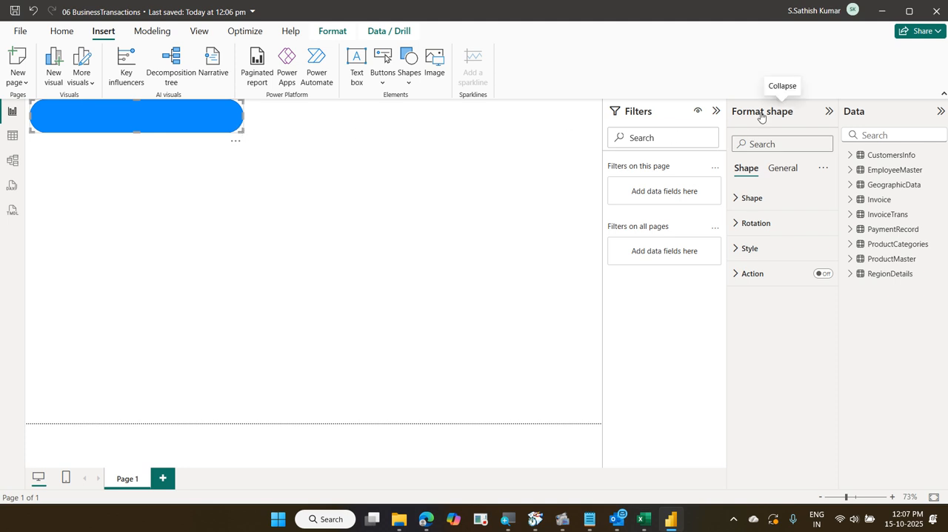
Set the pill shape's fill color to dark blue
left_click(763, 258)
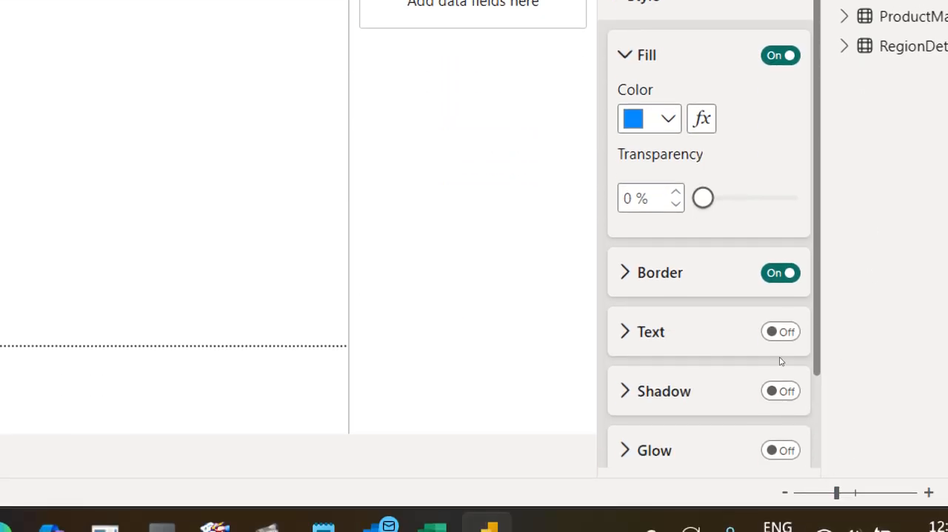
left_click(656, 233)
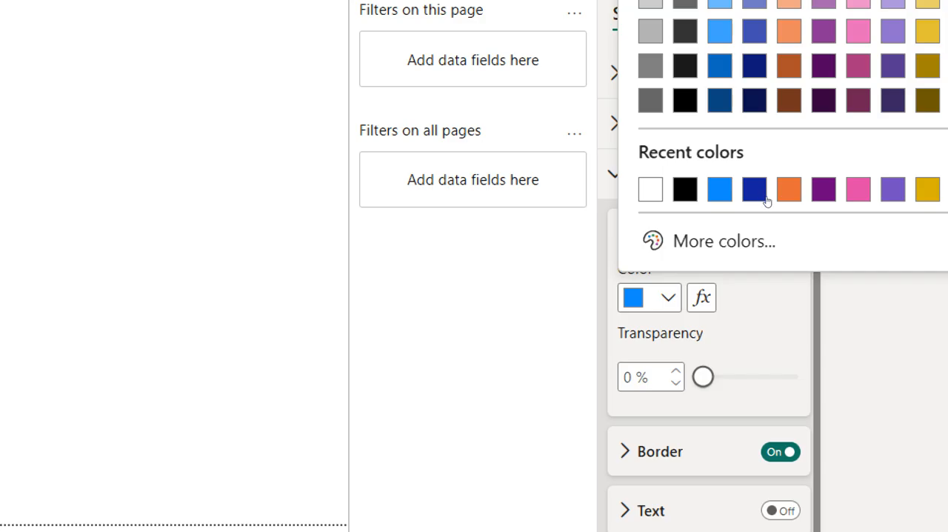
left_click(754, 189)
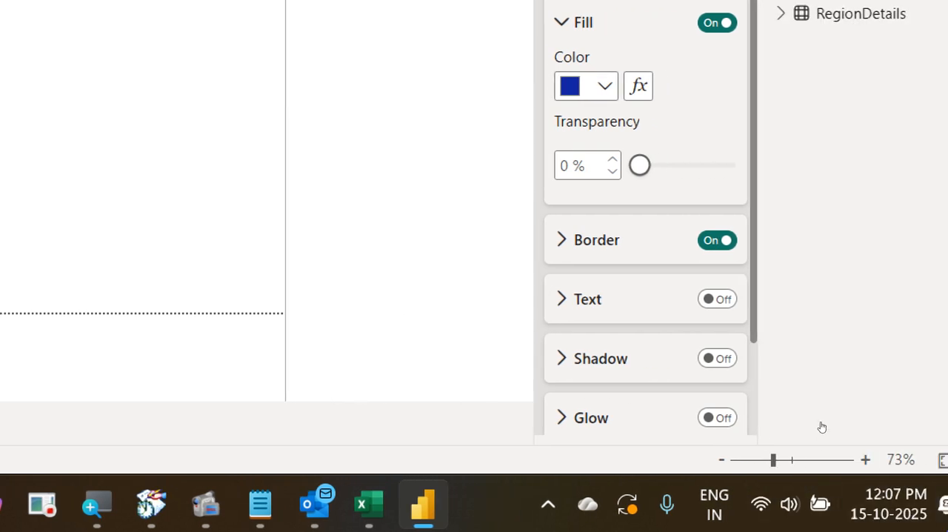
Turn on the pill's text at font size 24, enter "Business Transaction - Dashboard", and widen the shape until the title fits
left_click(717, 299)
scroll(764, 417, "down", 3)
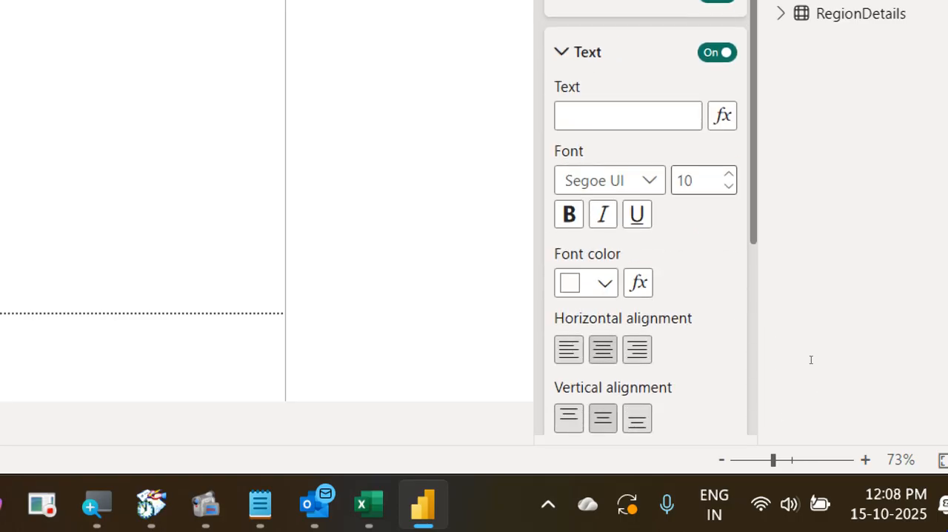
left_click(688, 180)
type("24")
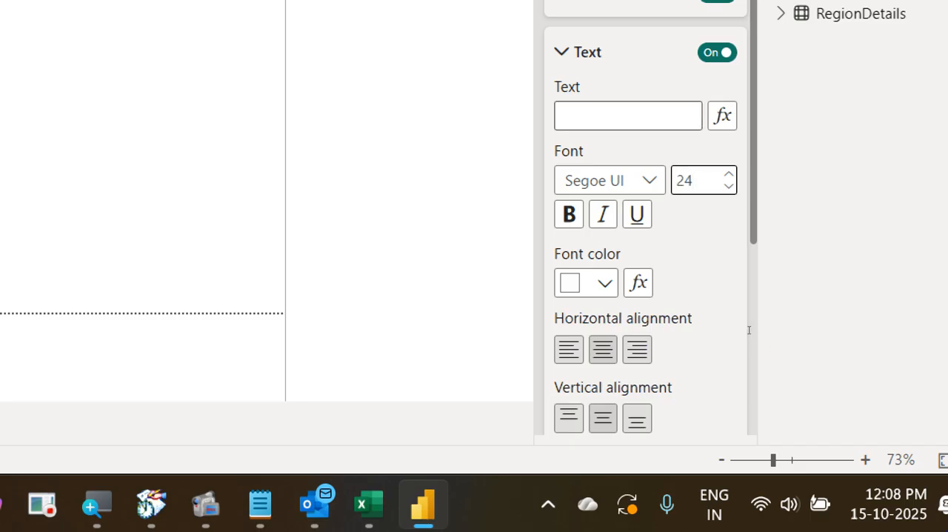
left_click(628, 115)
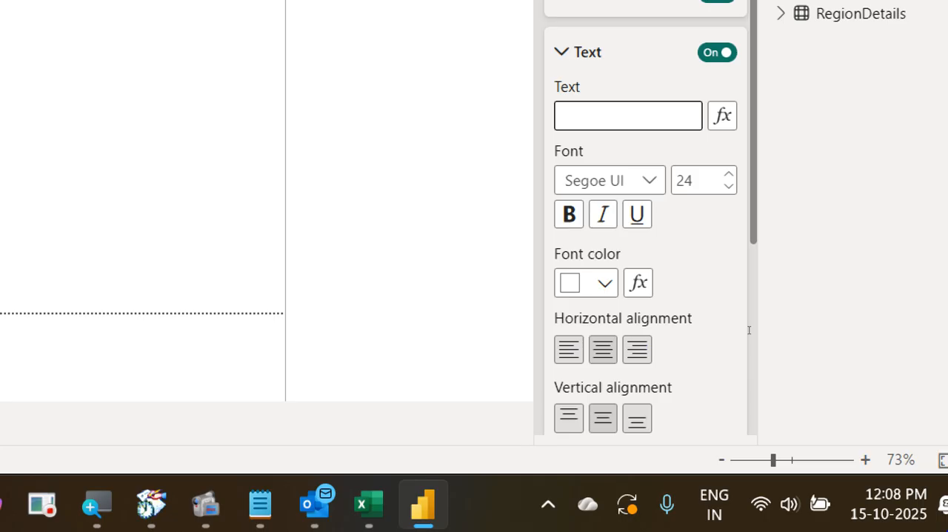
type("Business Trans")
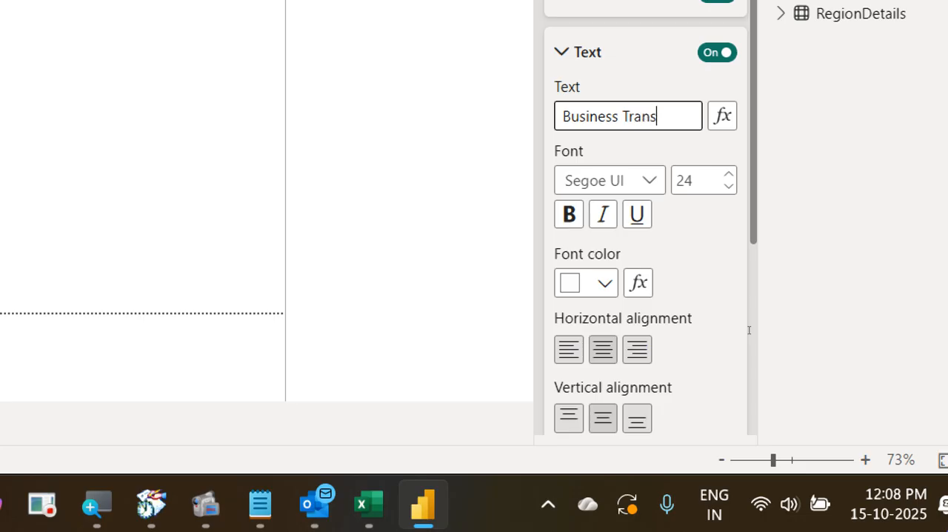
type("action ")
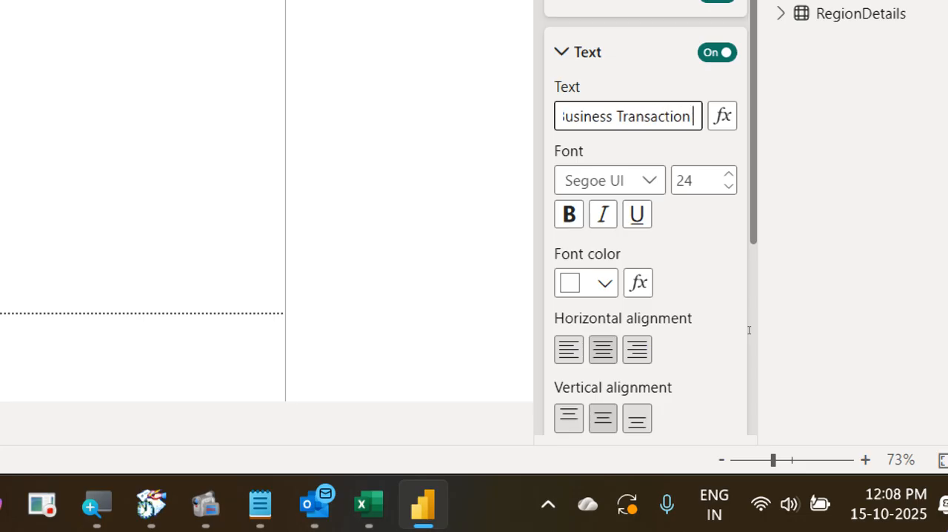
type("- Dashbo")
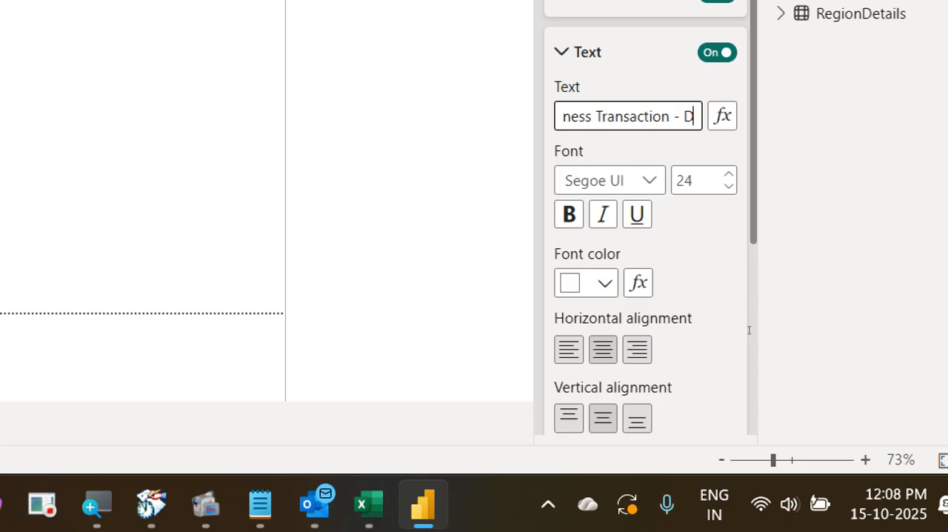
type("ard")
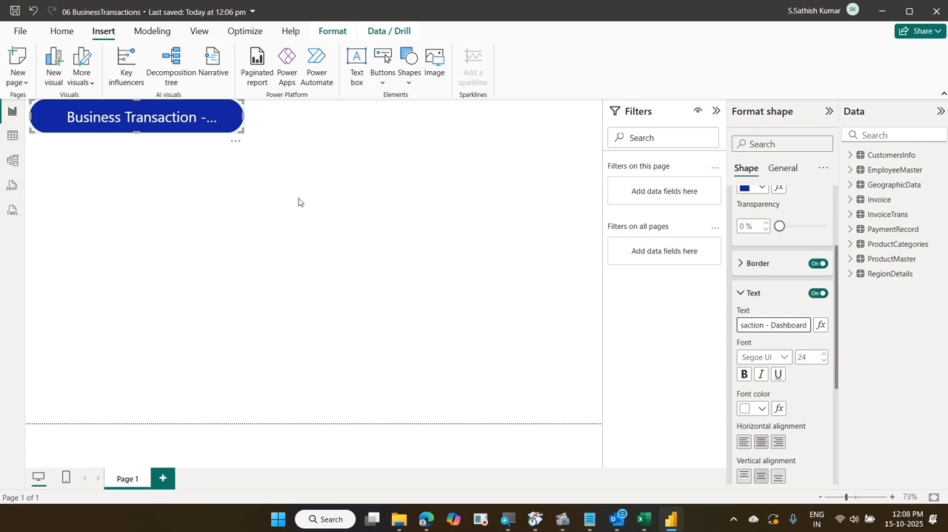
left_click_drag(241, 128, 269, 136)
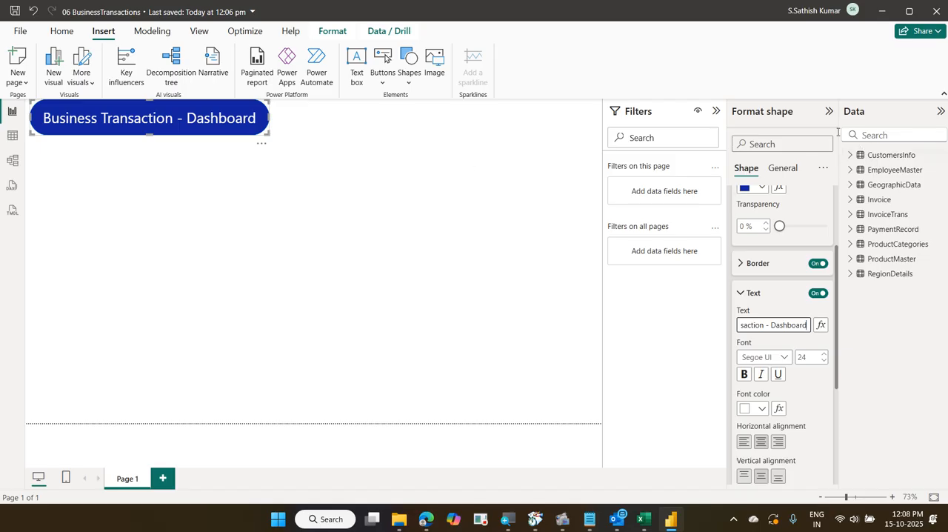
Collapse the filters area and expand the InvoiceTrans table to examine its Invoice Cost and Qty fields
left_click(714, 111)
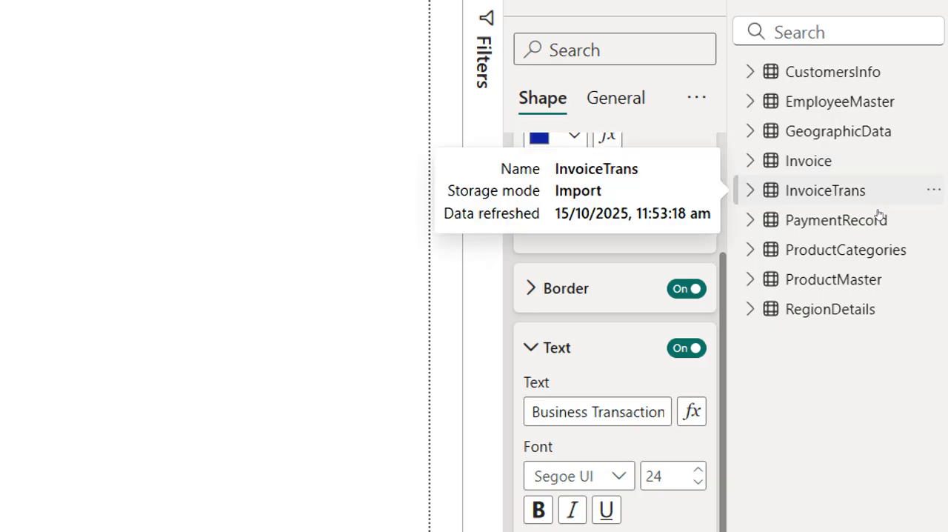
left_click(853, 213)
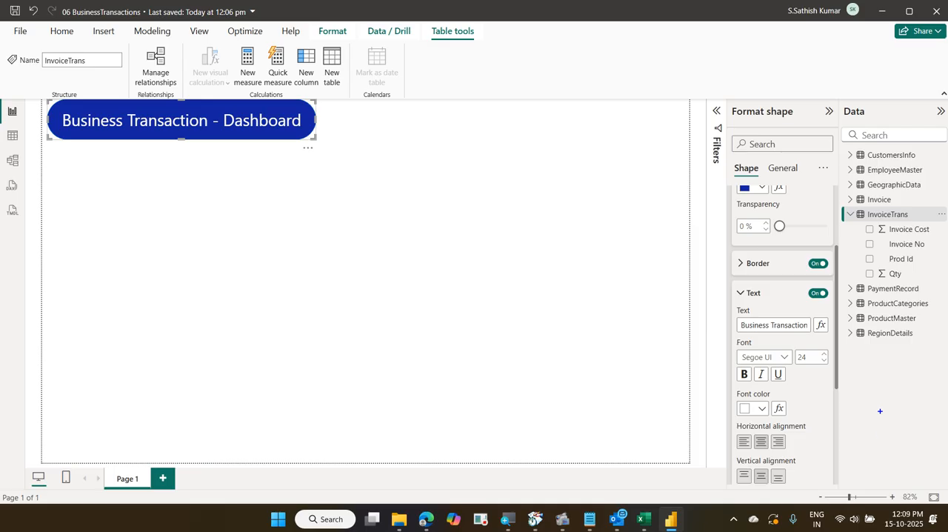
left_click(860, 228)
left_click(864, 272, "ctrl")
left_click_drag(859, 230, 856, 268)
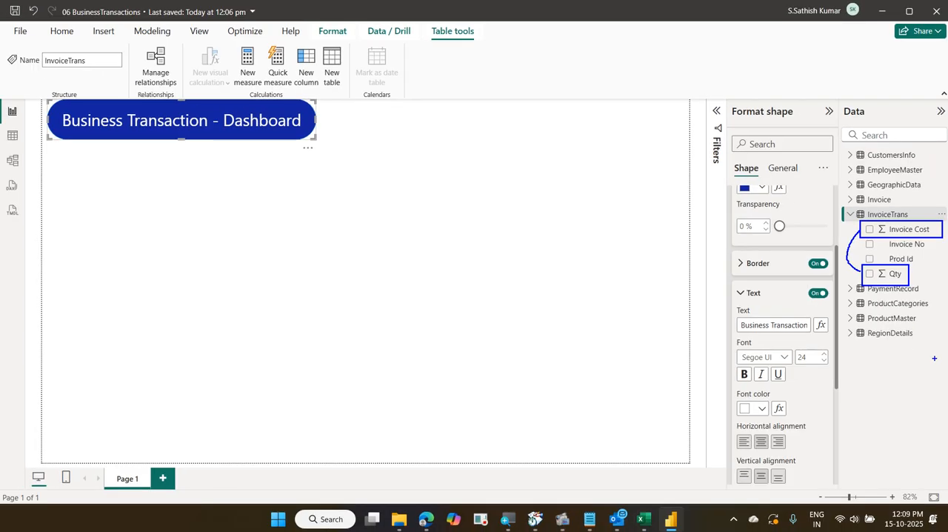
key("Escape")
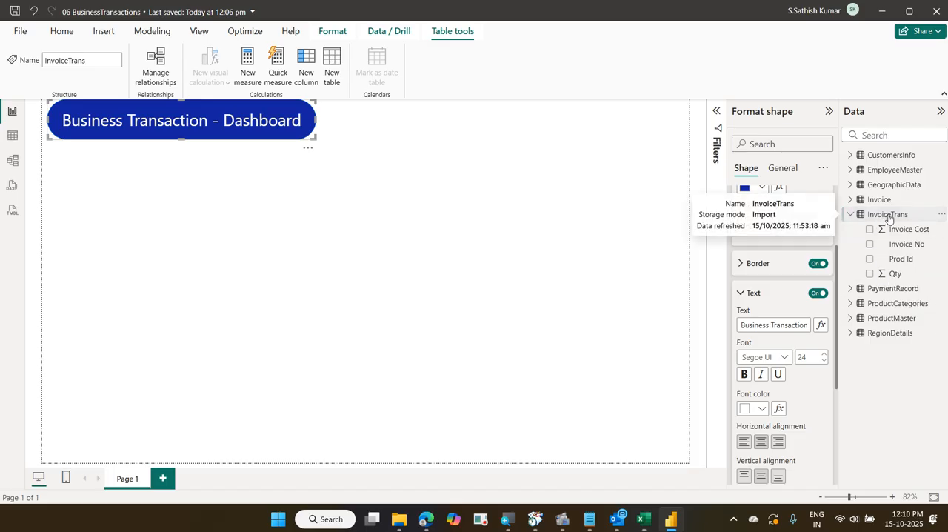
left_click(60, 31)
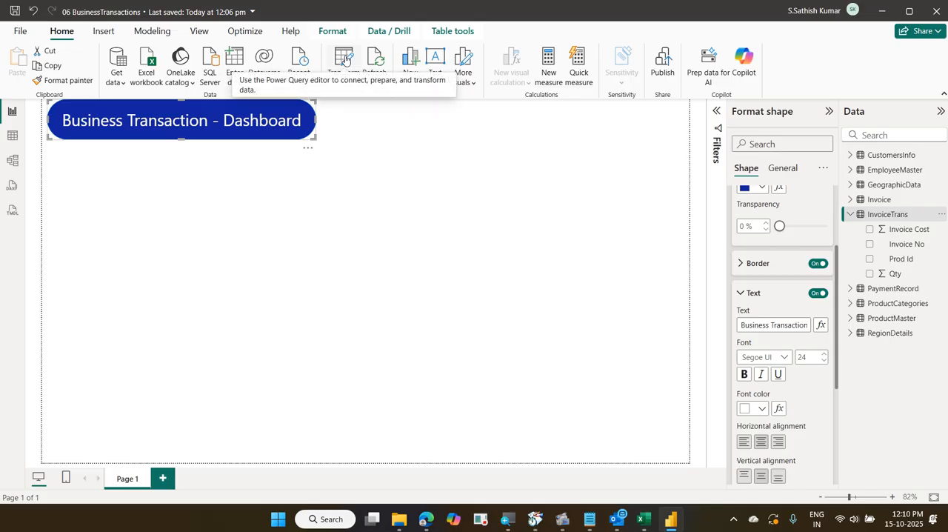
left_click(343, 59)
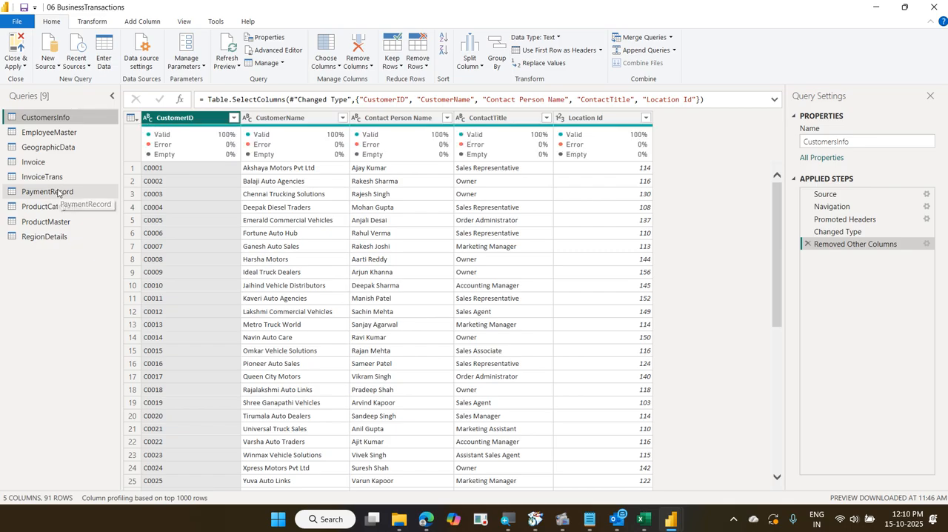
left_click(933, 7)
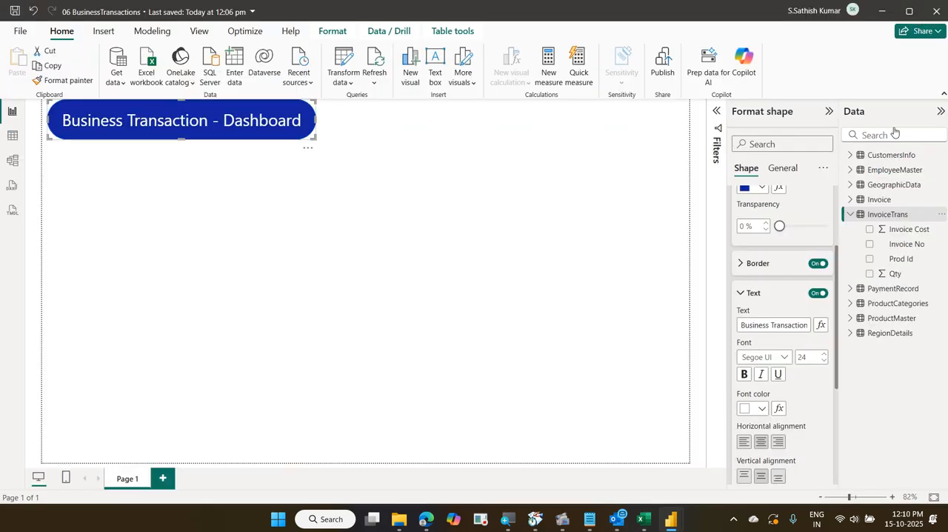
Open the InvoiceTrans table's query for editing in Power Query Editor
right_click(895, 217)
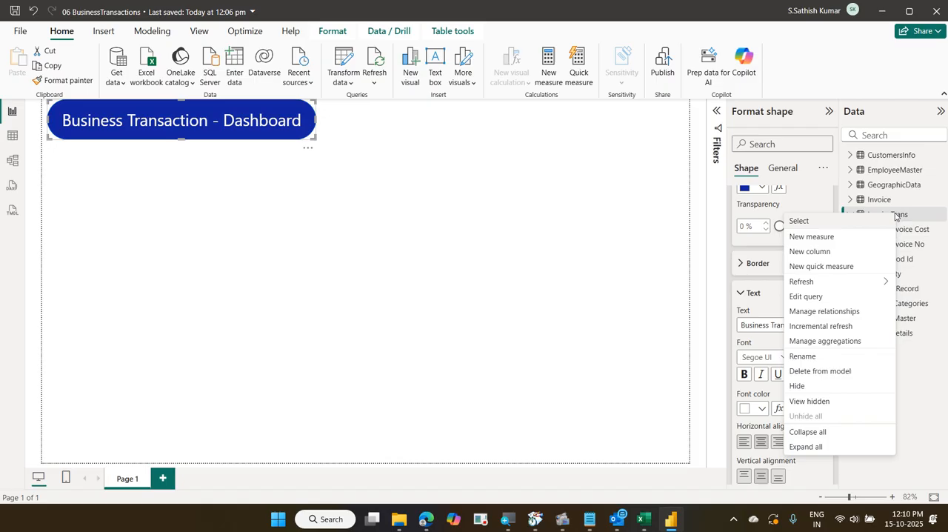
left_click(830, 297)
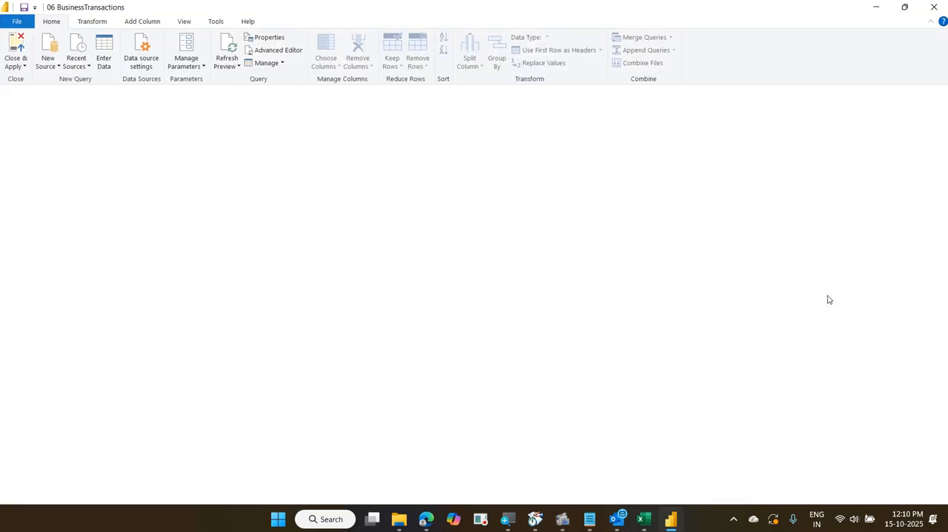
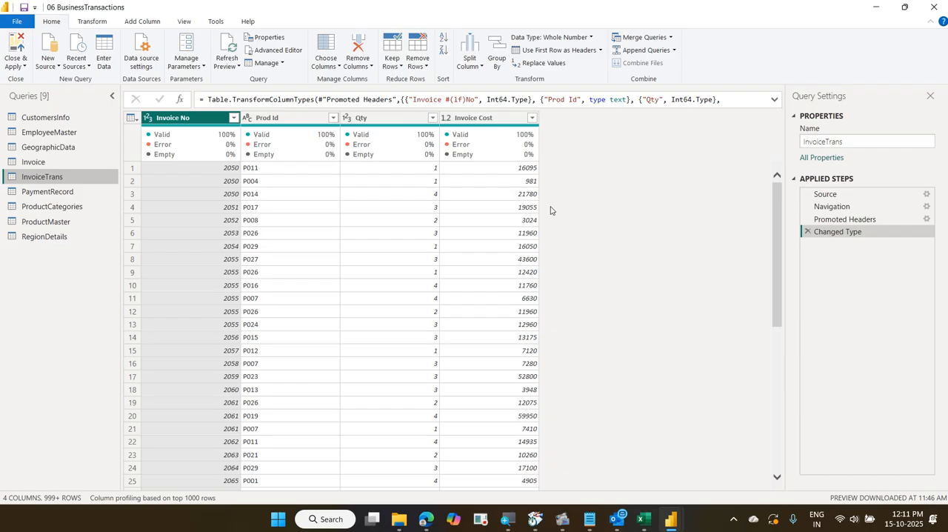
Add a column to the InvoiceTrans query that multiplies Qty by Invoice Cost
left_click(152, 24)
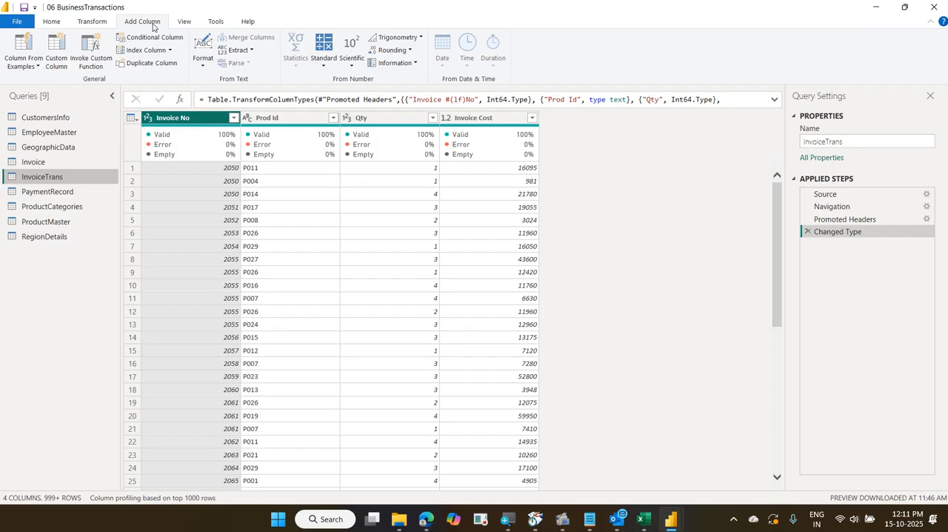
left_click(375, 121)
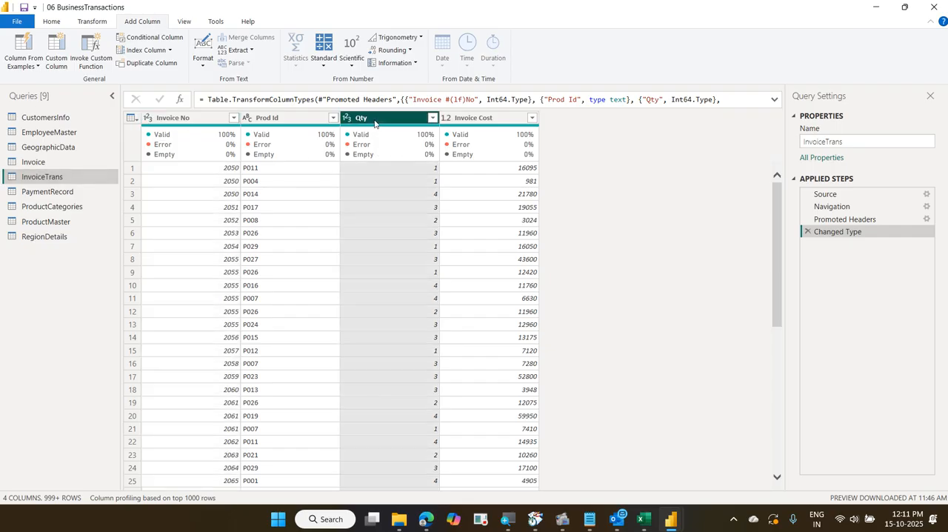
left_click(471, 125, "ctrl")
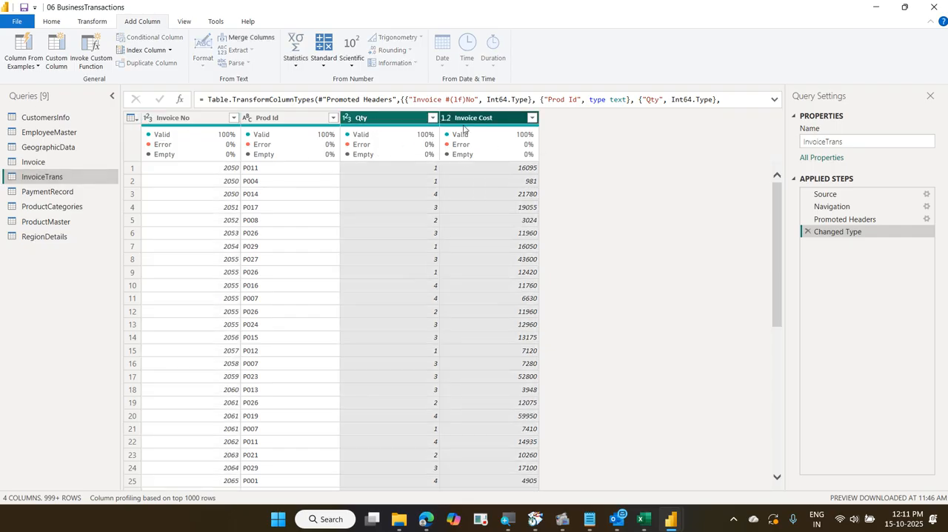
mouse_move(463, 129)
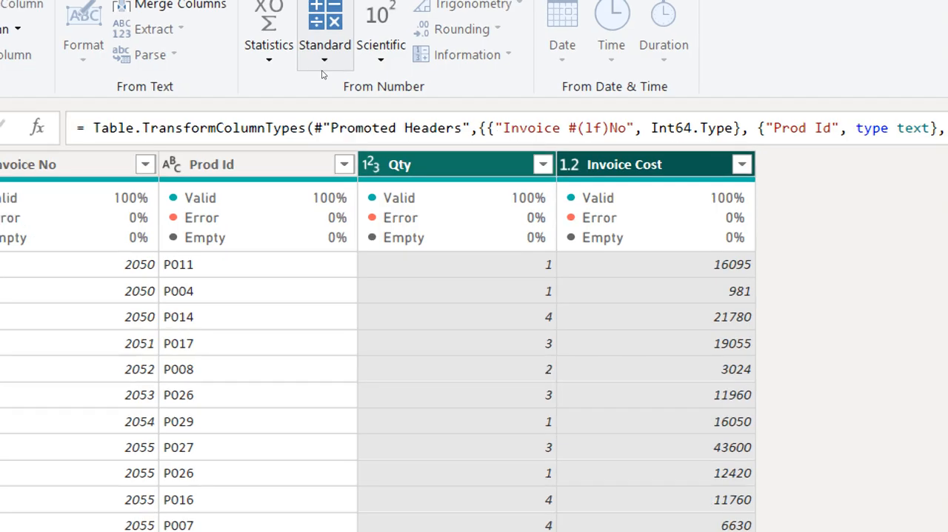
left_click(323, 73)
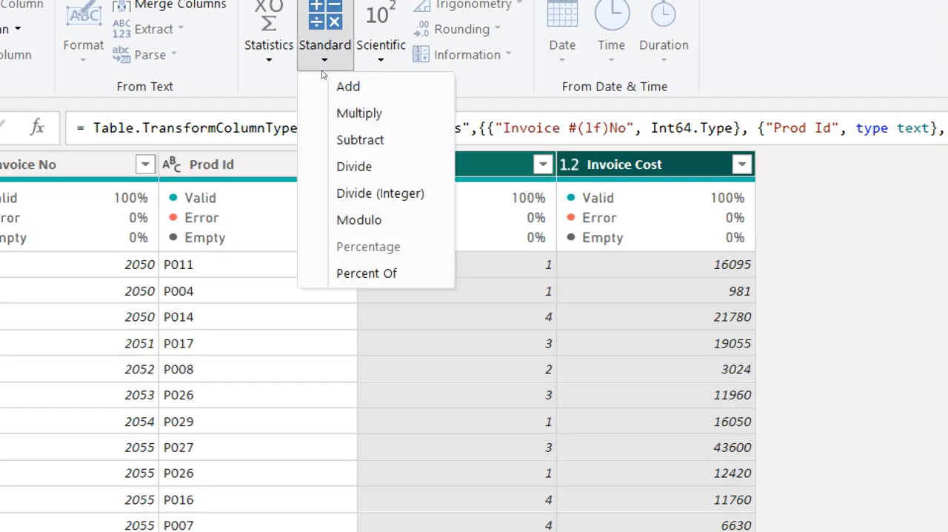
left_click(331, 112)
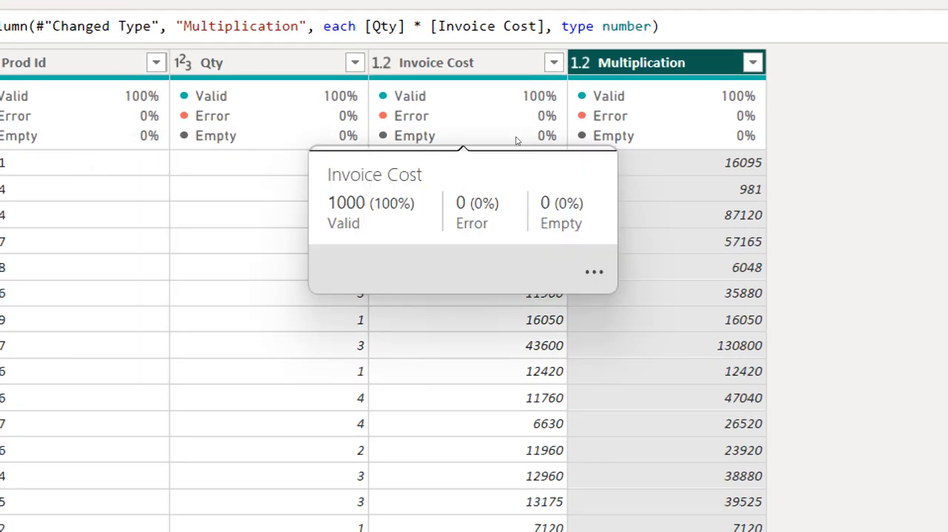
Rename the new multiplication column to Revenue and apply the query changes to the report
key("F2")
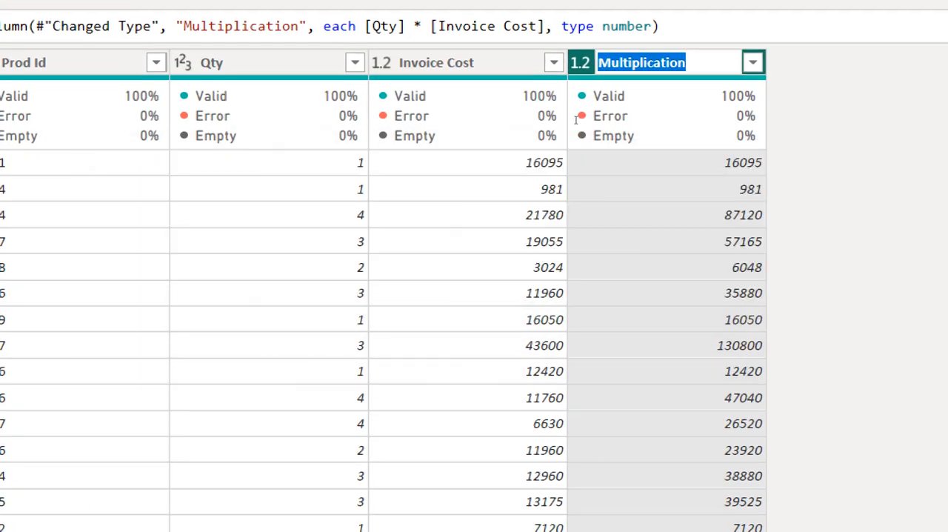
type("Reven")
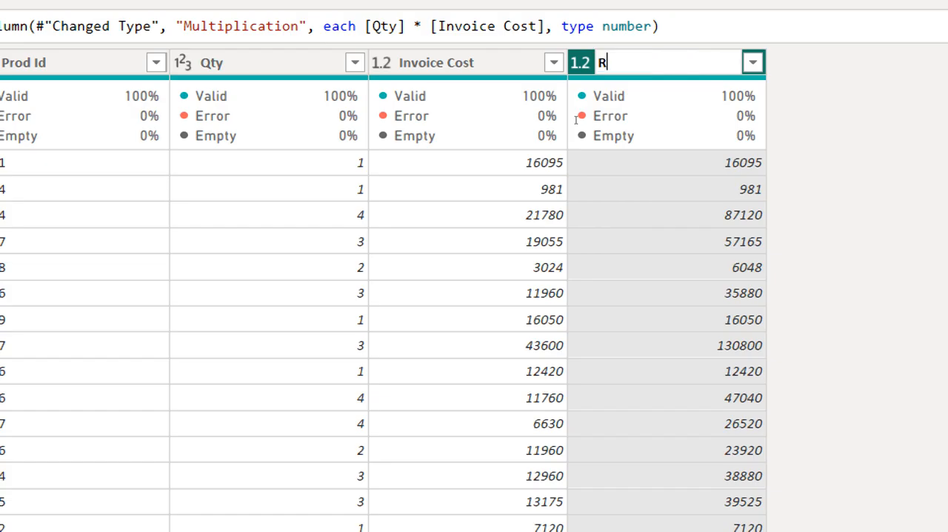
type("ue")
key("Return")
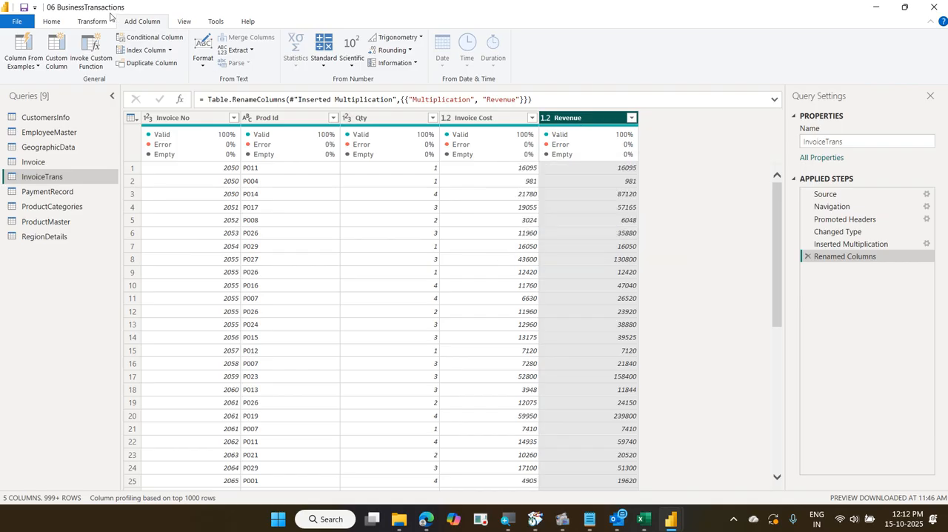
left_click(52, 20)
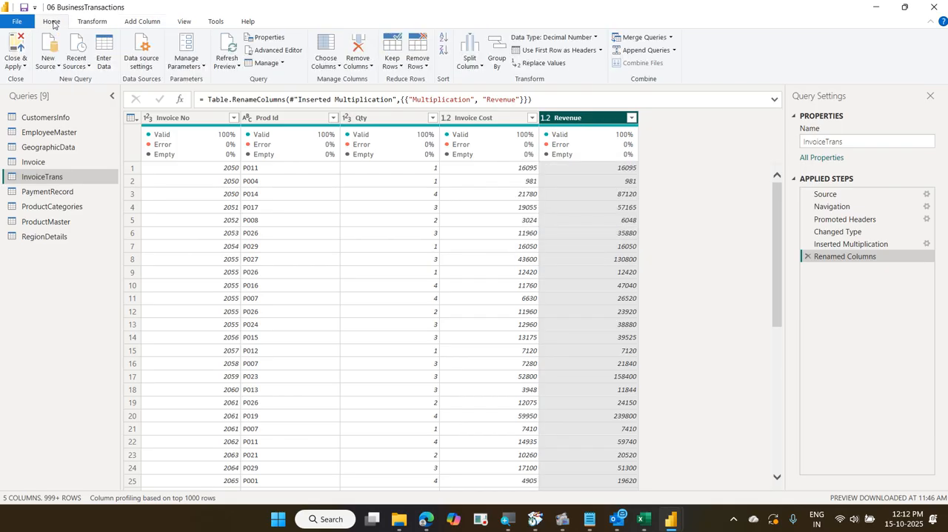
left_click(18, 52)
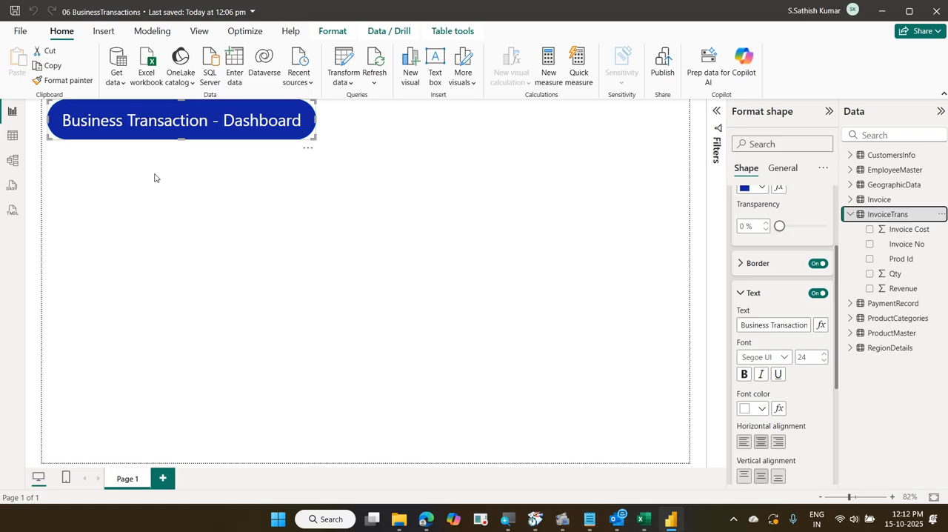
Add a card visual showing the InvoiceTrans Revenue field and move it up just below the title banner
left_click(160, 221)
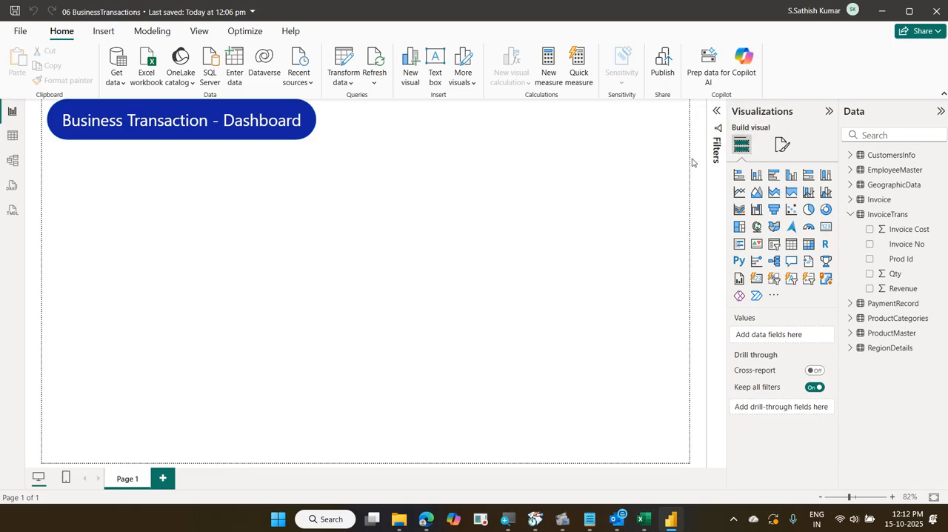
left_click(827, 228)
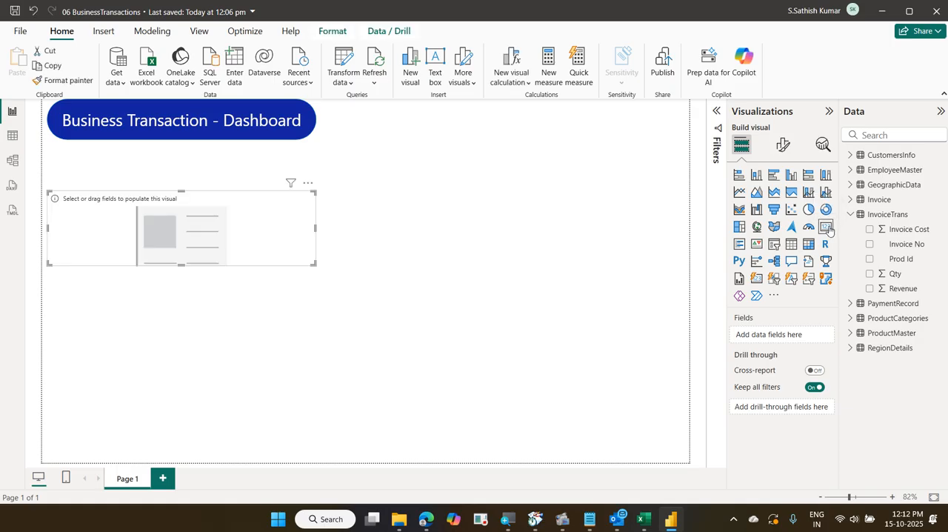
left_click_drag(888, 288, 787, 339)
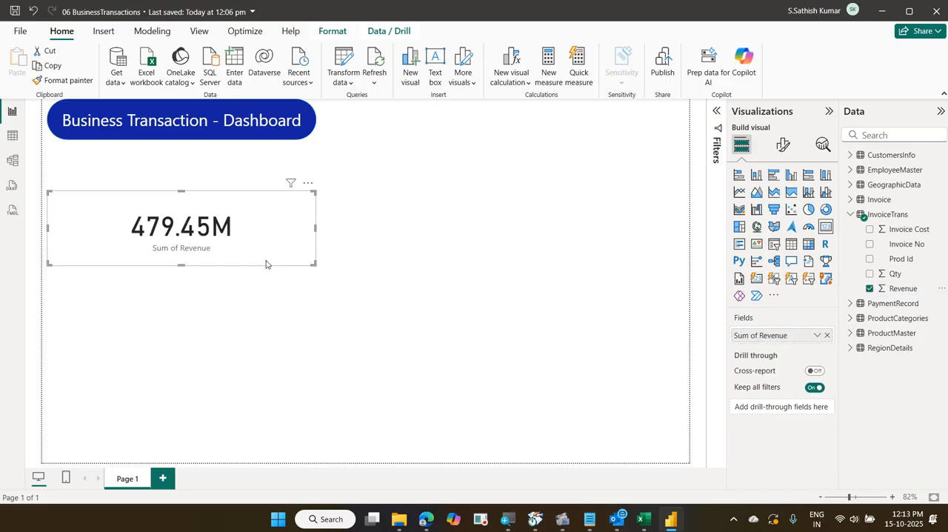
left_click_drag(266, 263, 269, 239)
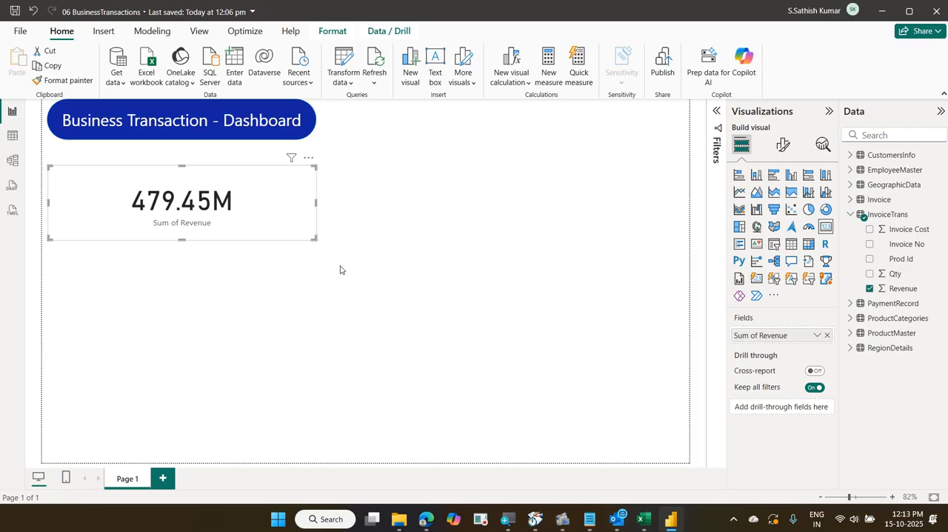
Set the revenue card's callout display units to None and turn off its category label
left_click(788, 144)
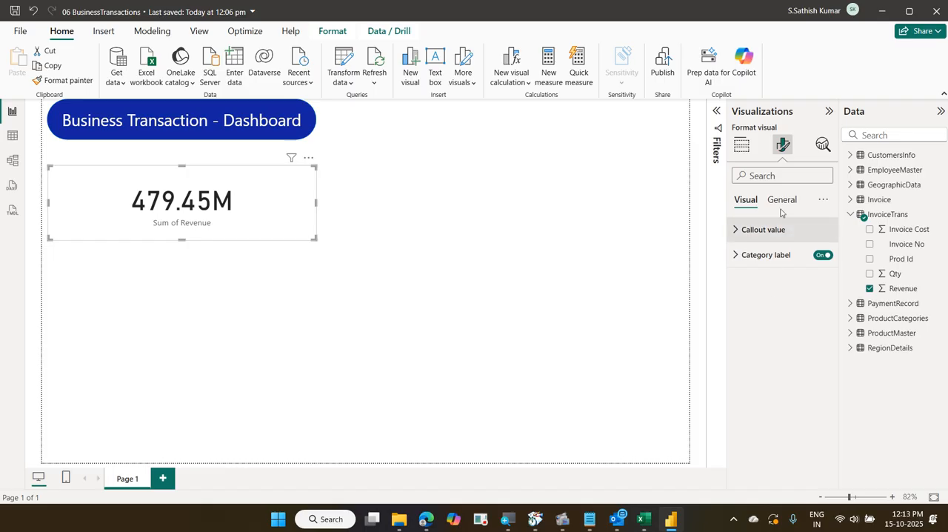
left_click(746, 177)
type("dis")
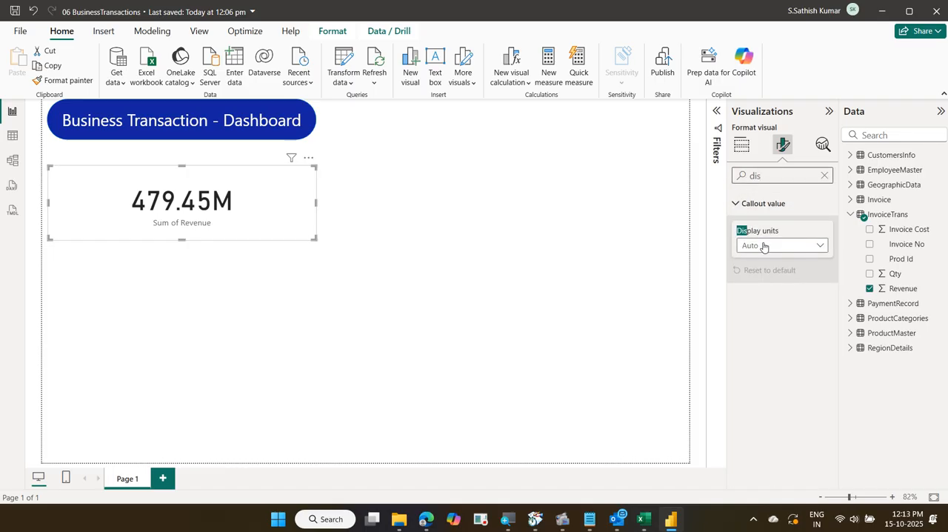
left_click(763, 245)
left_click(763, 276)
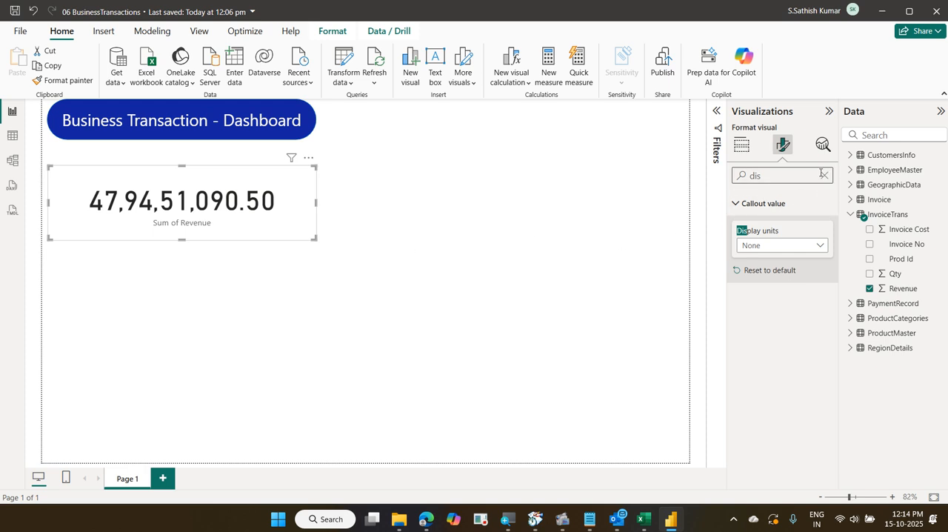
left_click(822, 175)
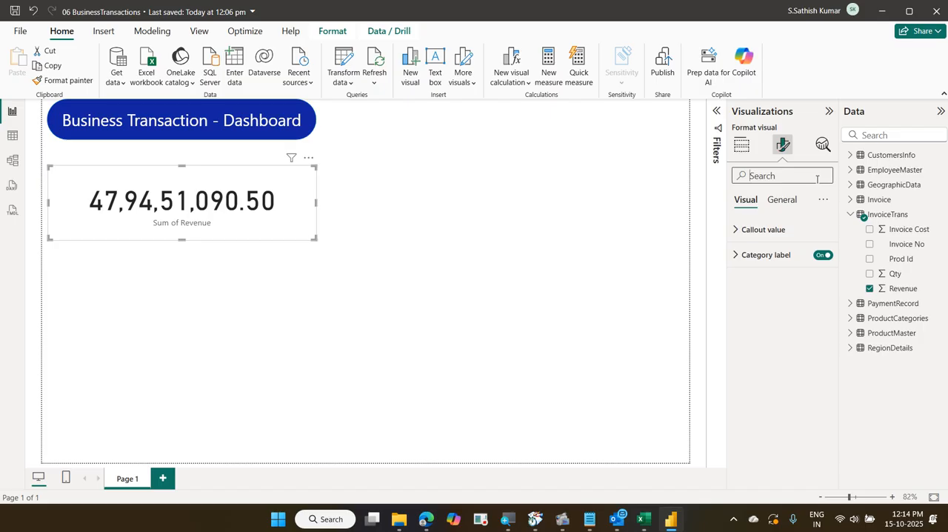
left_click(820, 260)
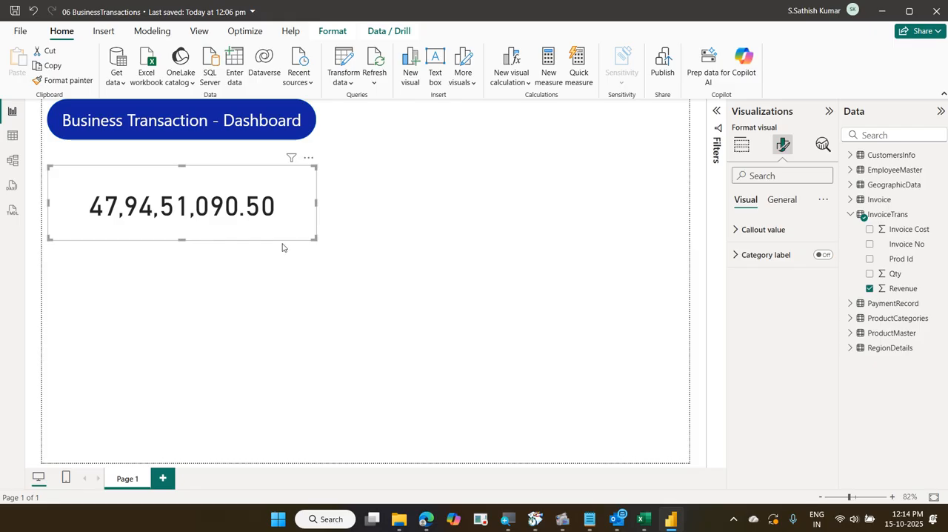
Turn on the revenue card's title and enter "Revenue" as its text
left_click(784, 200)
left_click(824, 255)
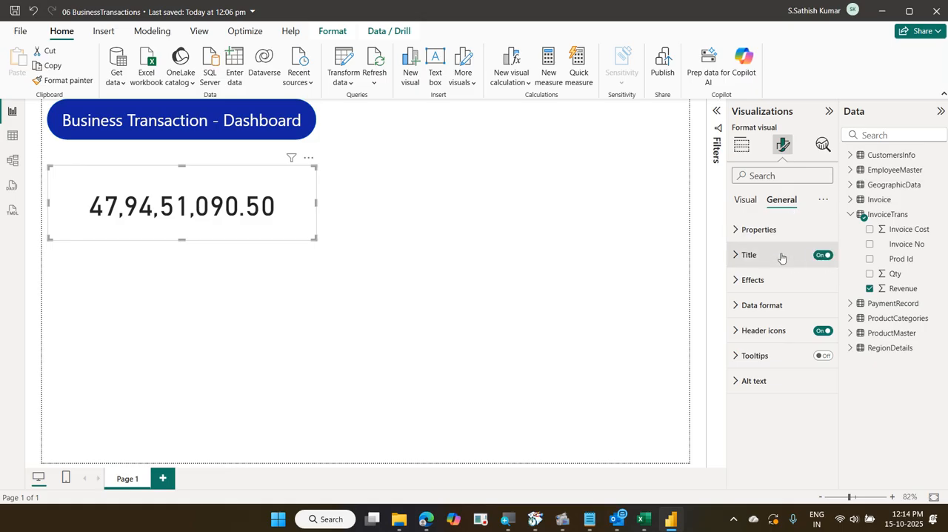
left_click(749, 255)
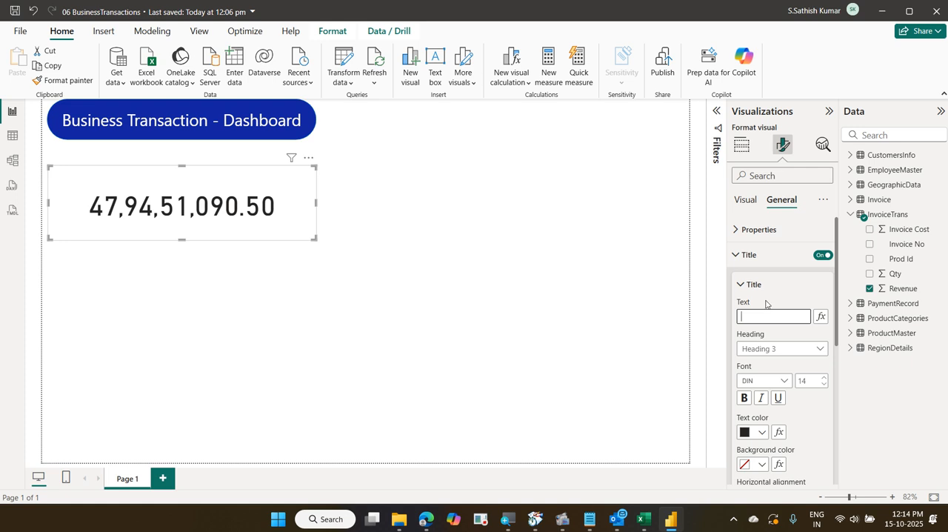
type("Revenue")
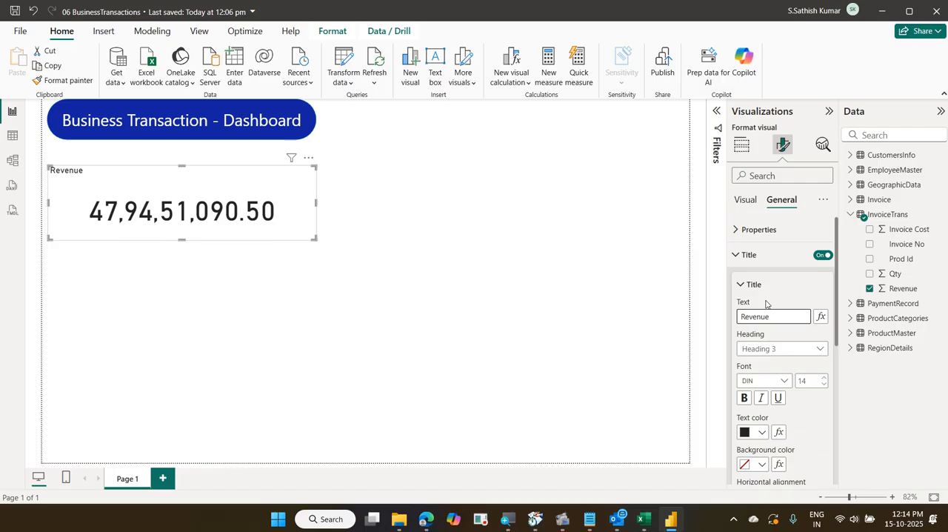
Format the card's title as bold, white, centered text on a grey background
scroll(755, 357, "down", 3)
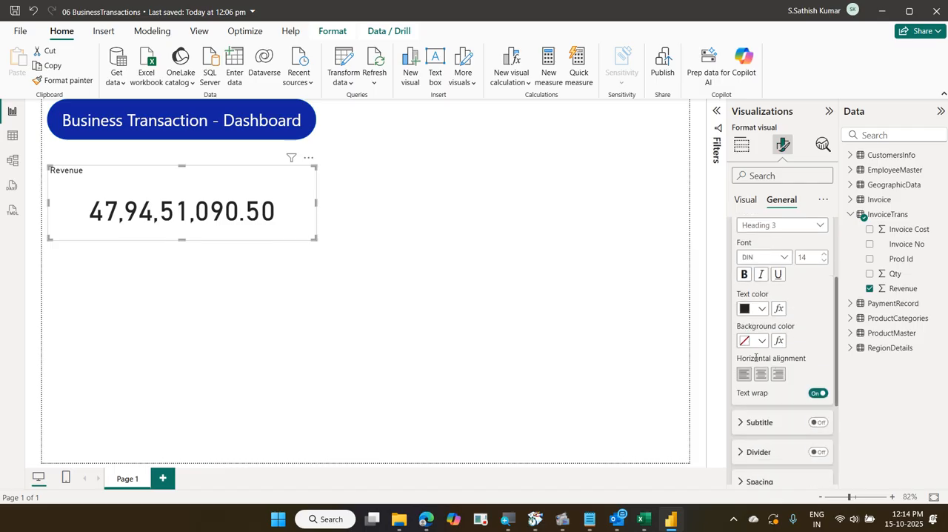
left_click(745, 275)
left_click(763, 310)
left_click(771, 255)
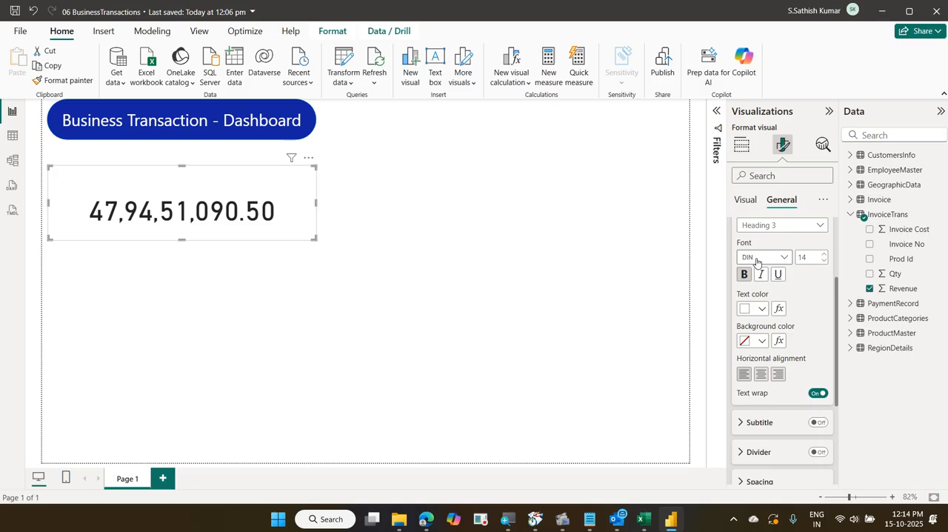
left_click(762, 341)
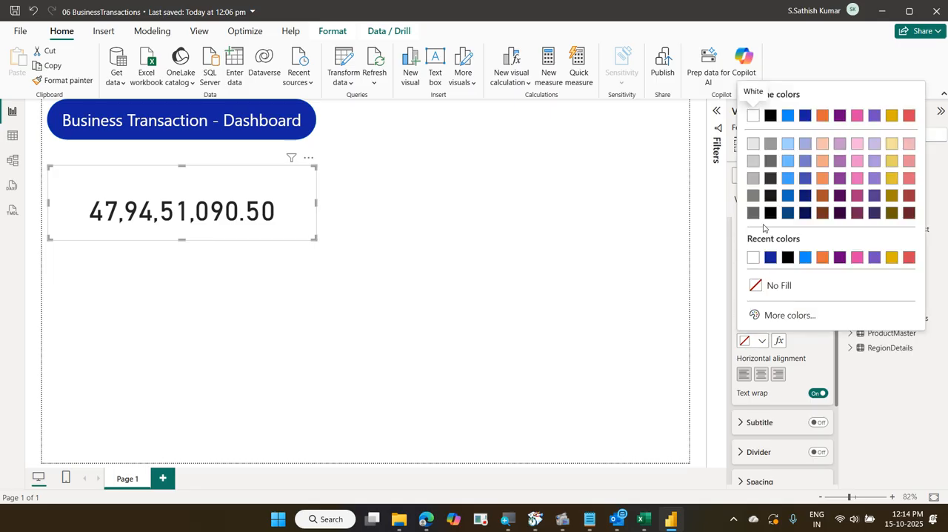
left_click(772, 144)
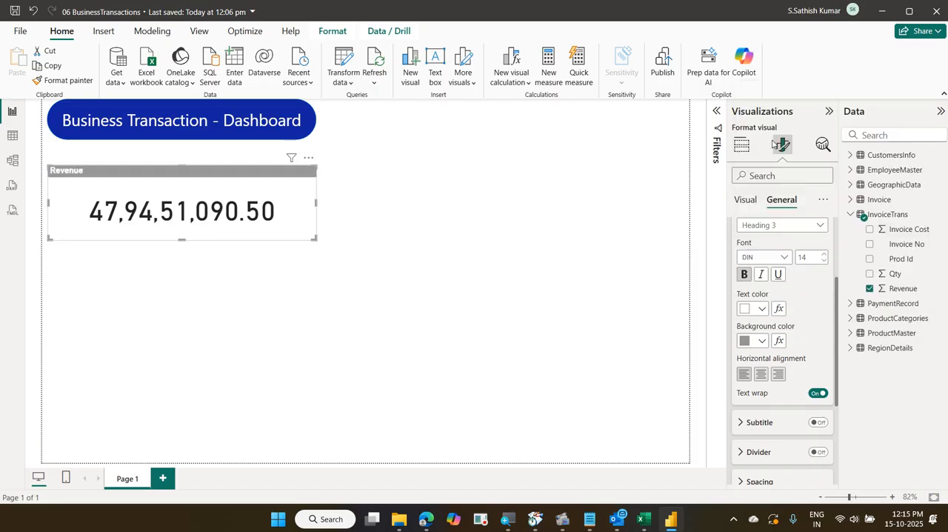
left_click(759, 376)
Shrink the Revenue card to be narrower and slightly shorter, keeping the full number on one line
left_click_drag(311, 239, 267, 235)
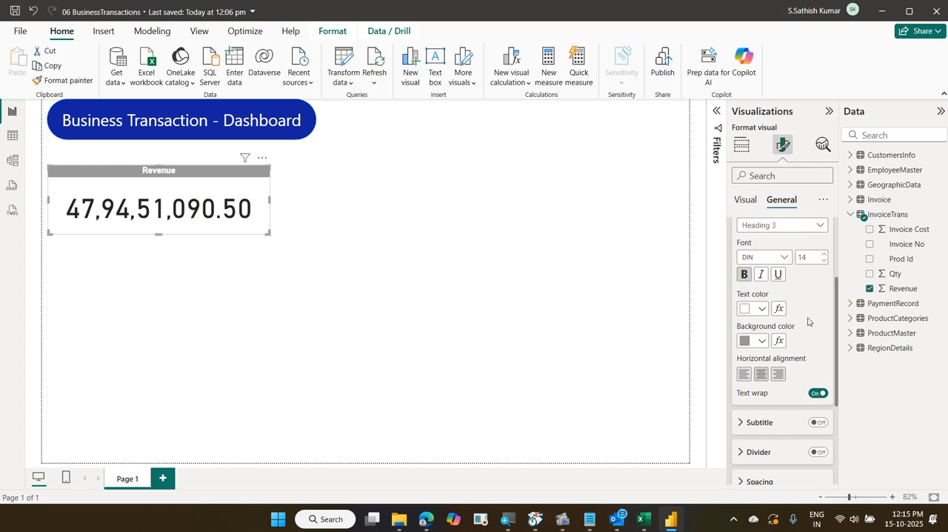
scroll(799, 334, "up", 1)
scroll(800, 334, "up", 1)
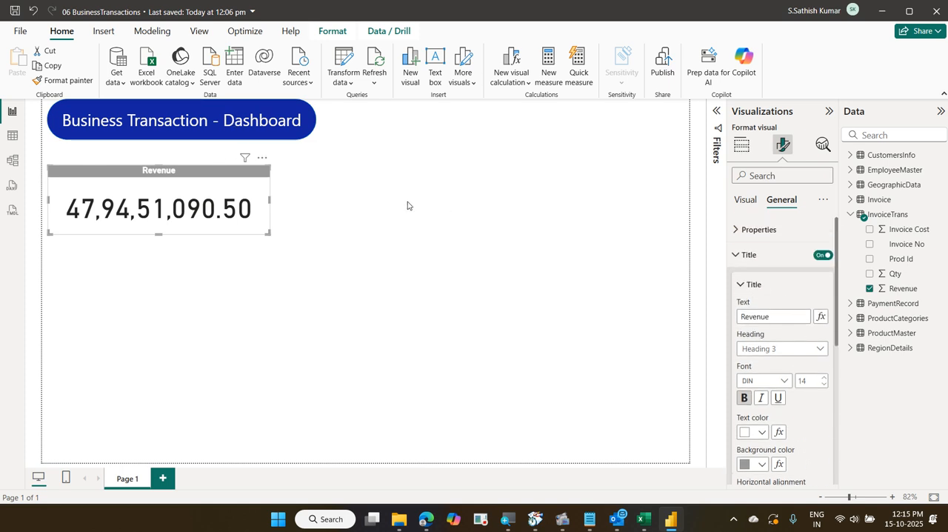
Change the title banner shape's fill color to dark grey
left_click(293, 136)
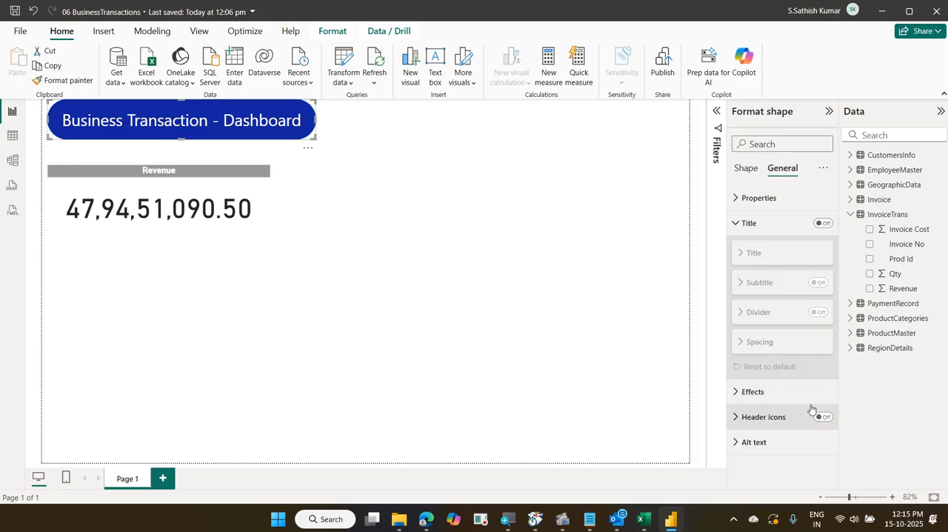
left_click(788, 391)
scroll(805, 358, "down", 3)
scroll(807, 356, "up", 3)
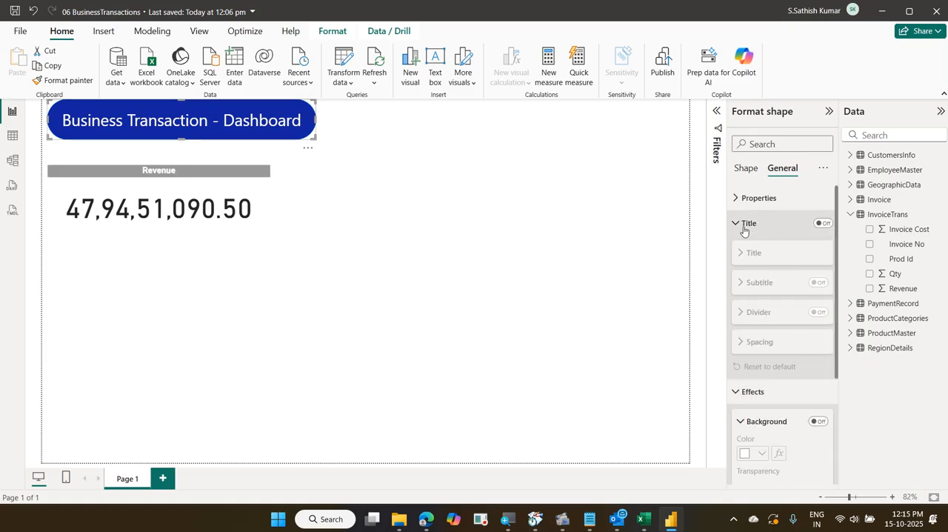
left_click(744, 171)
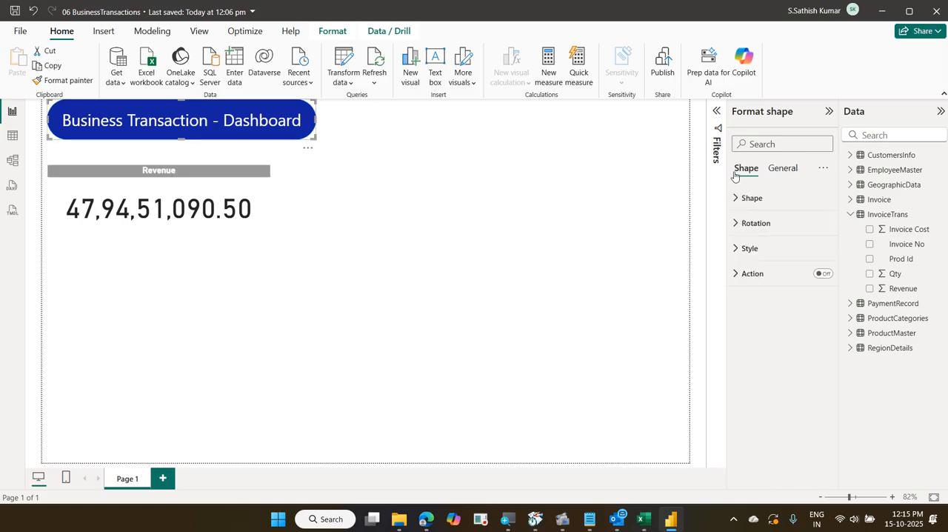
left_click(770, 248)
left_click(763, 310)
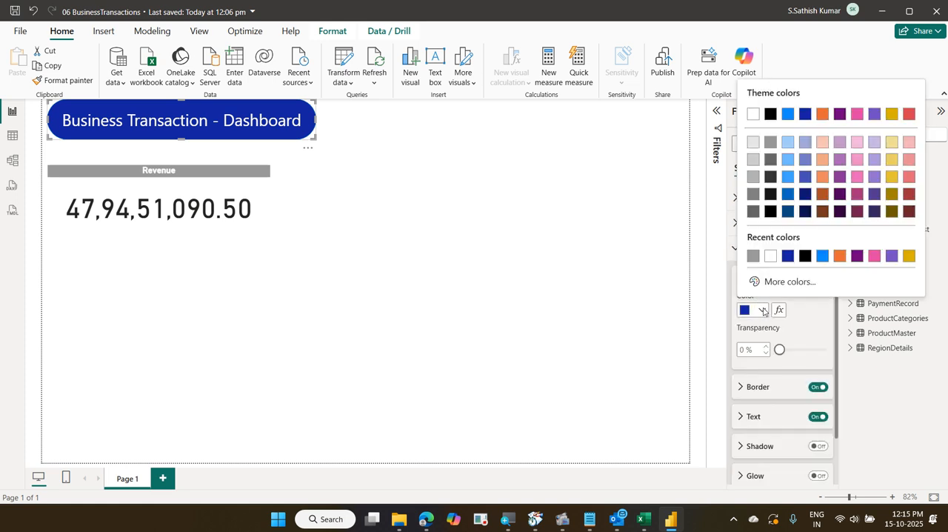
left_click(770, 159)
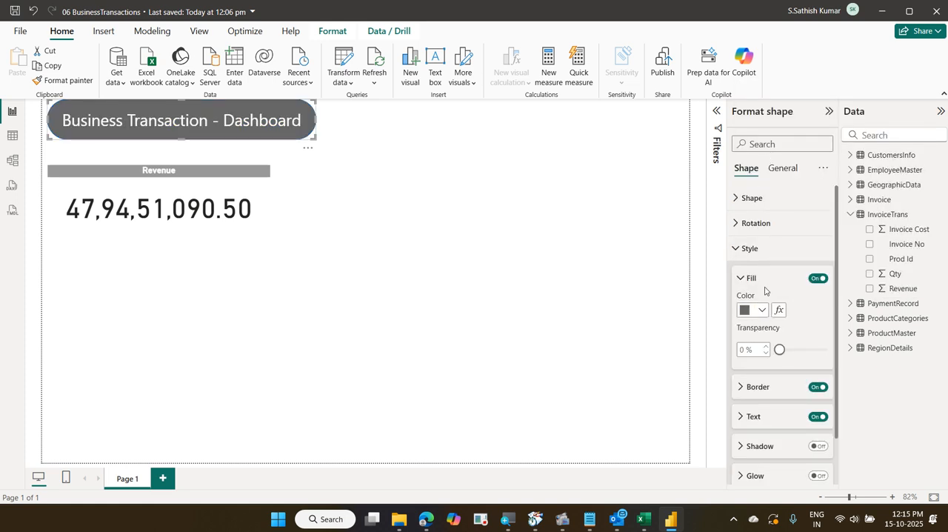
Review the title banner shape's fill and text formatting options, including font, color, alignment and padding
scroll(778, 337, "down", 1)
left_click(768, 364)
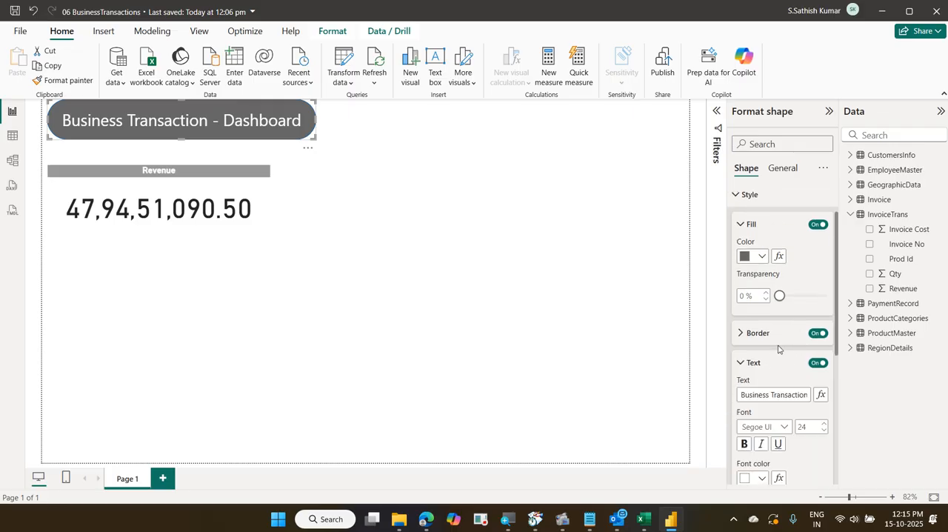
scroll(774, 355, "down", 3)
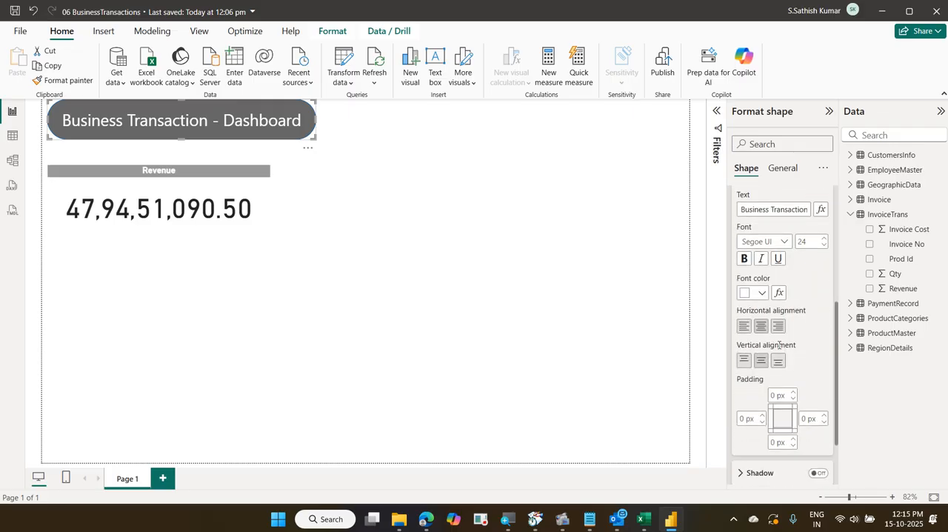
scroll(779, 345, "up", 1)
scroll(779, 348, "down", 3)
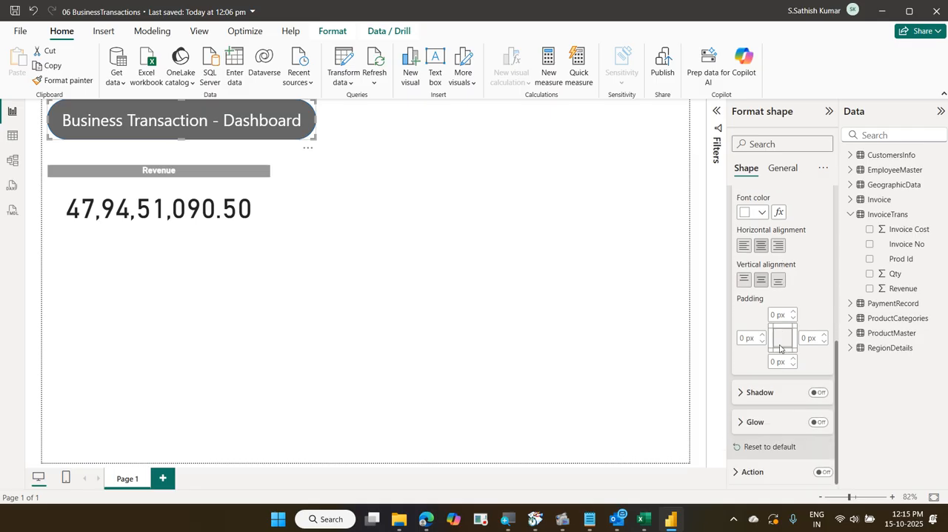
scroll(780, 347, "up", 4)
scroll(780, 347, "up", 1)
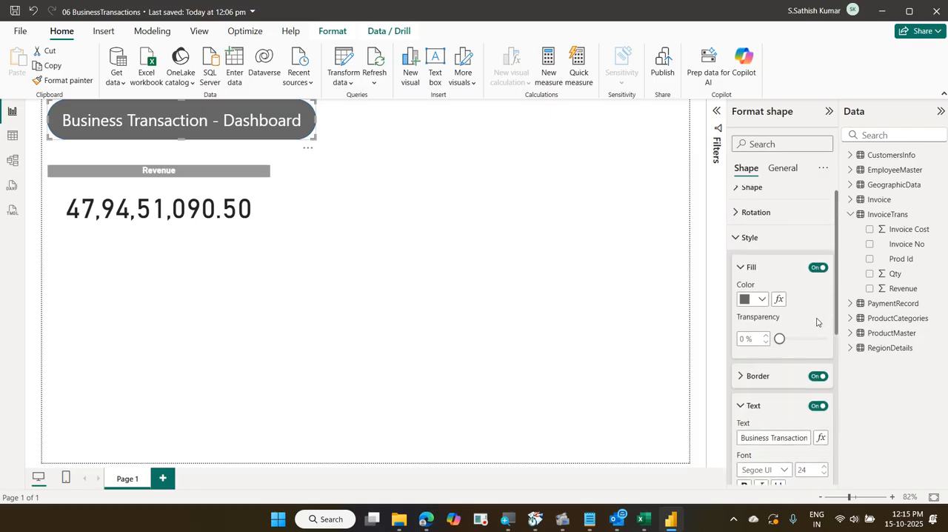
scroll(807, 322, "up", 1)
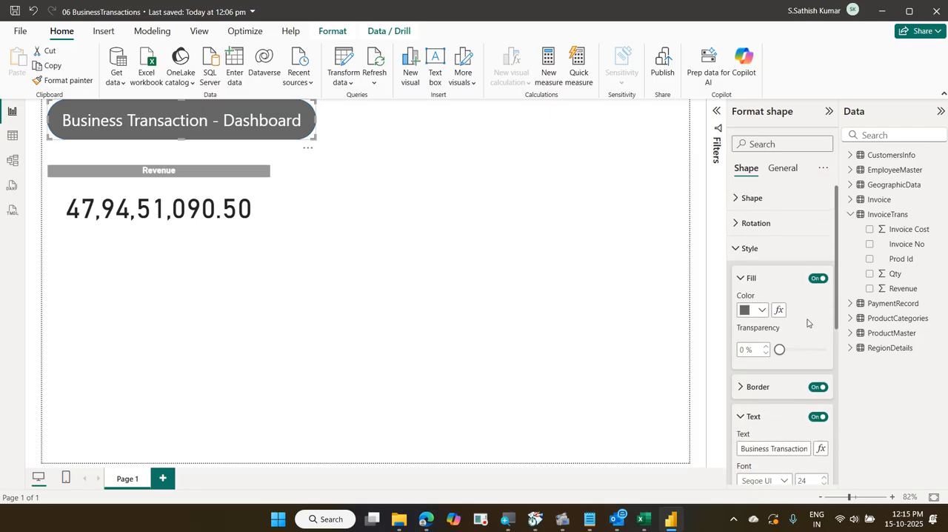
left_click(747, 255)
left_click(291, 250)
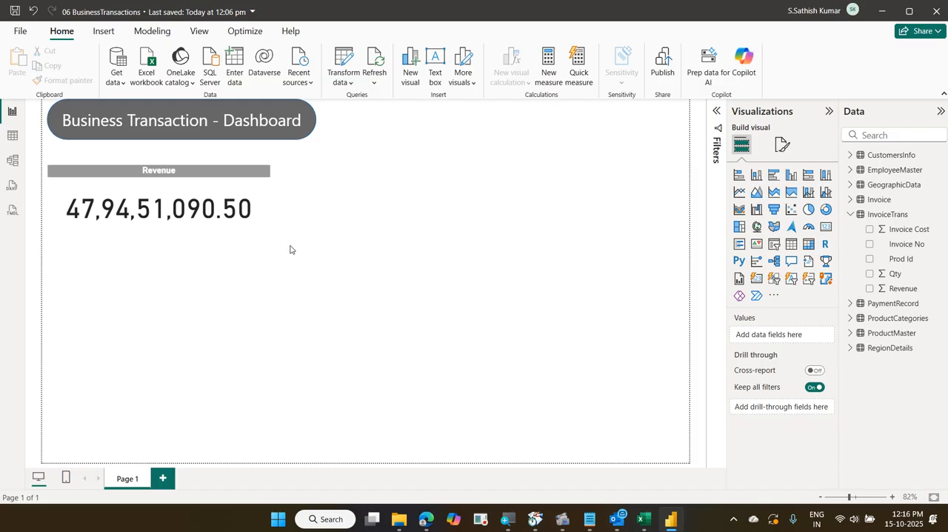
Set the Revenue card's title background color to the light grey theme shade
left_click(257, 198)
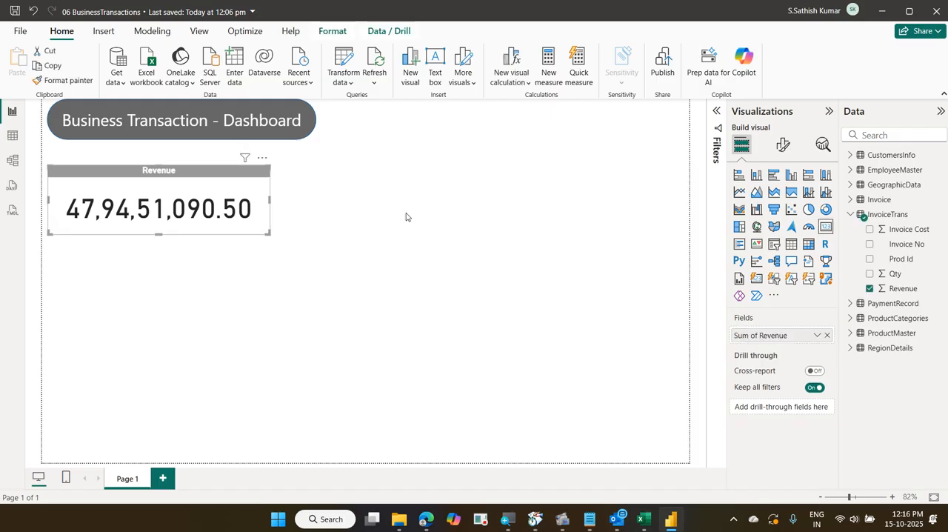
left_click(783, 144)
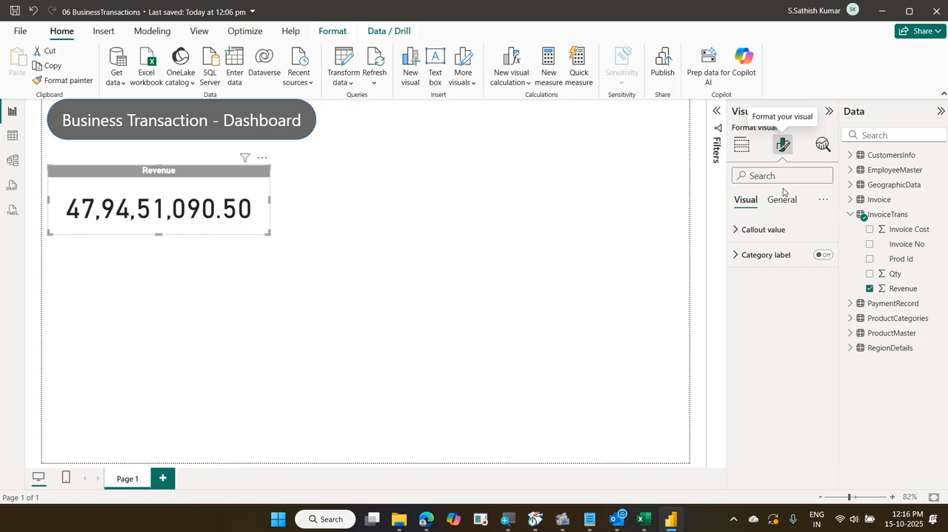
left_click(775, 229)
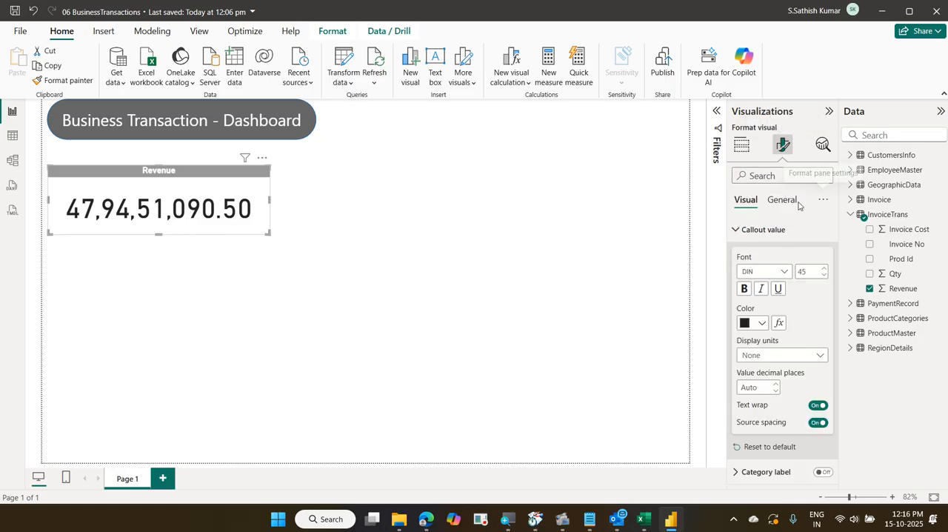
left_click(789, 200)
left_click(785, 263)
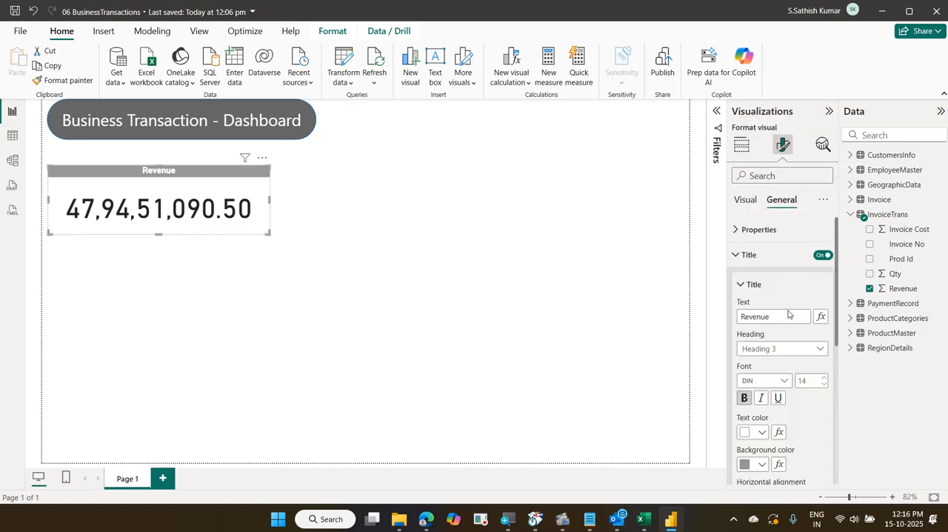
left_click(758, 465)
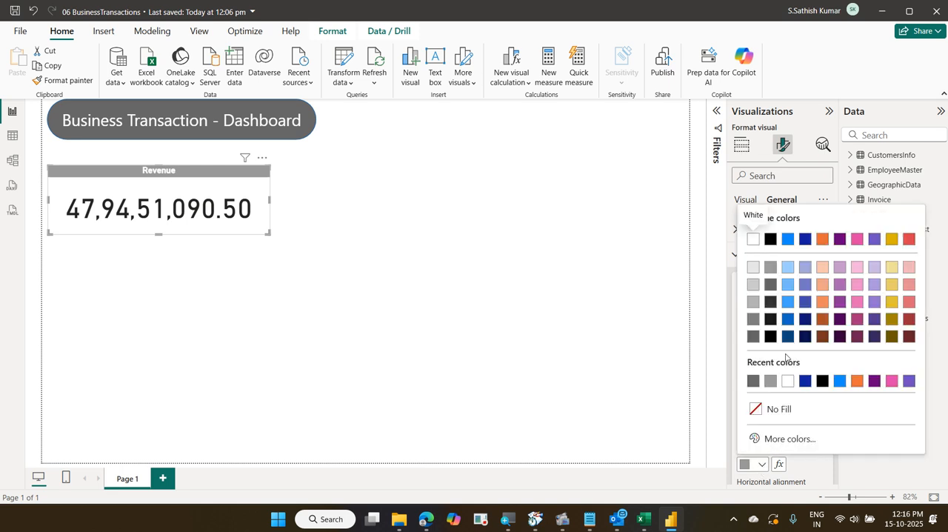
left_click(770, 268)
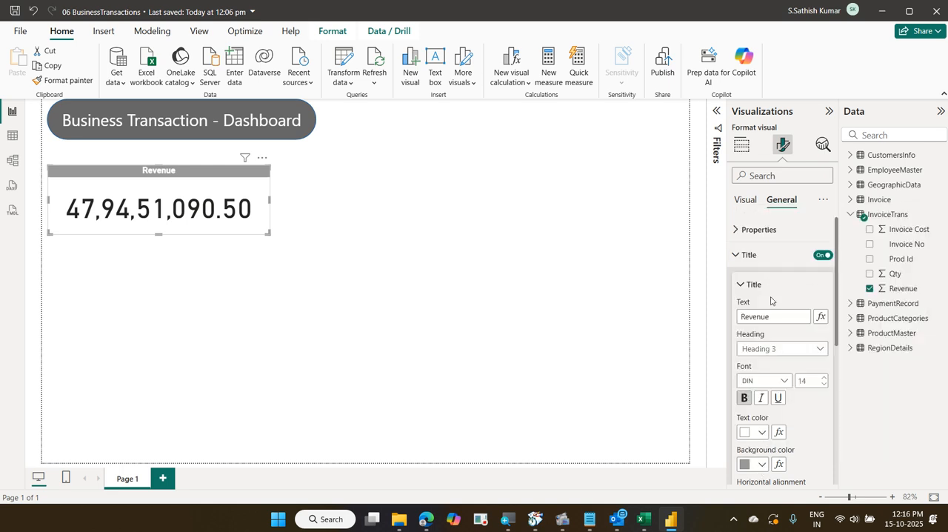
left_click(201, 249)
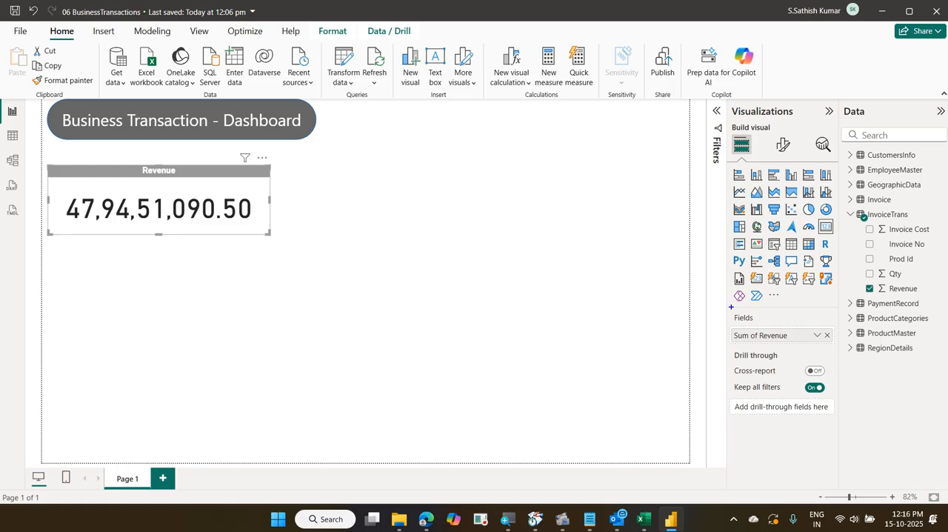
mouse_move(860, 278)
left_mouse_down()
mouse_move(917, 301)
mouse_move(918, 281)
mouse_move(851, 299)
mouse_move(918, 304)
left_mouse_up()
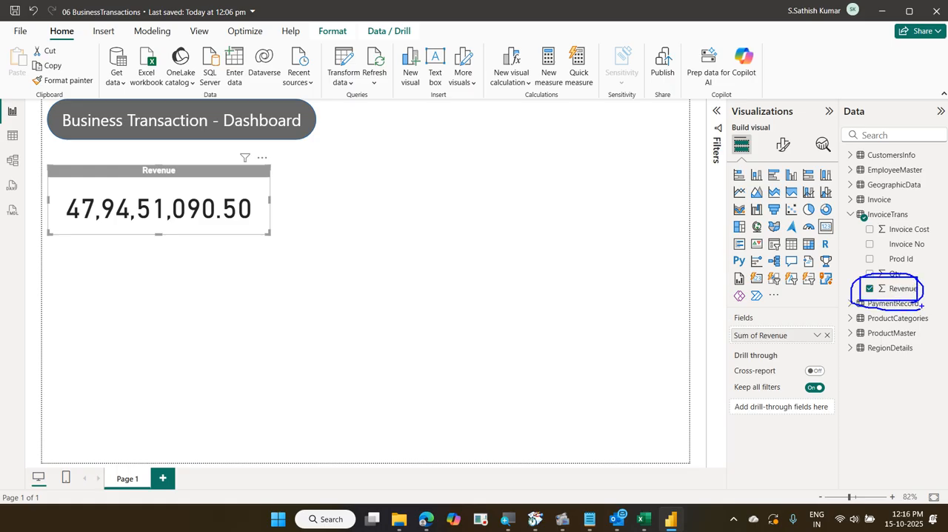
left_click_drag(919, 230, 920, 281)
key("Escape")
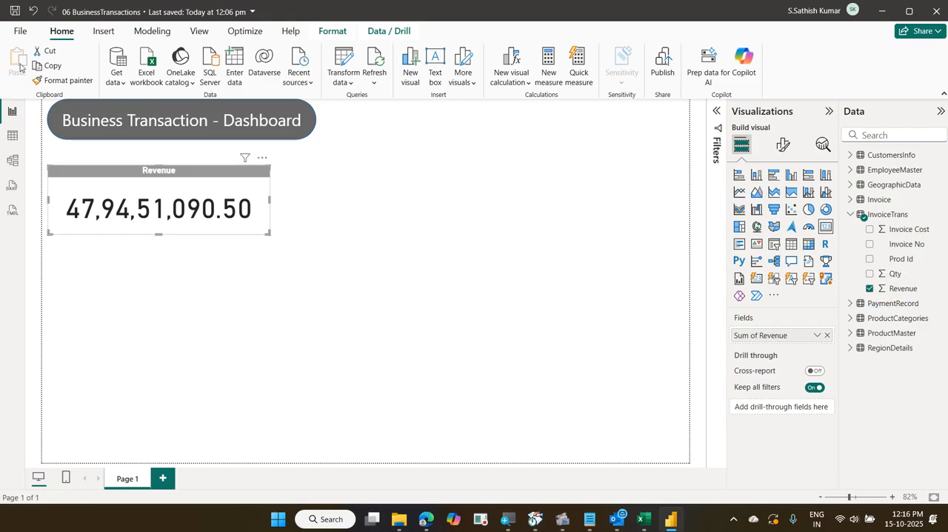
Examine the Revenue column of the InvoiceTrans table in Table view and return to the report page
left_click(13, 136)
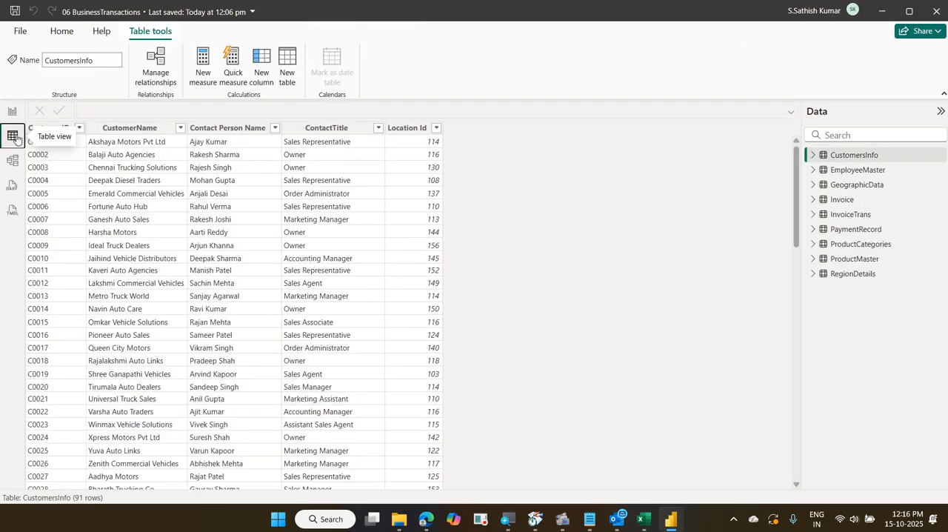
left_click(850, 215)
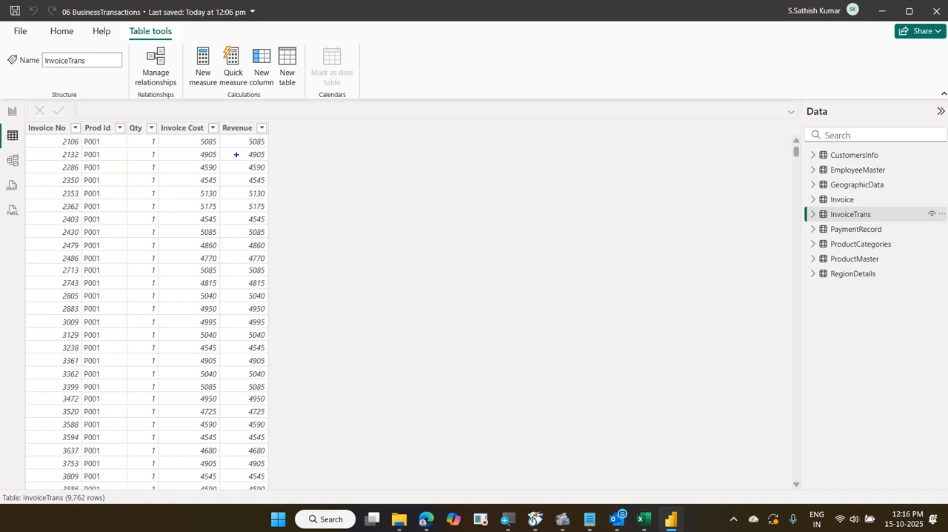
mouse_move(220, 119)
left_mouse_down()
mouse_move(287, 308)
mouse_move(286, 334)
left_mouse_up()
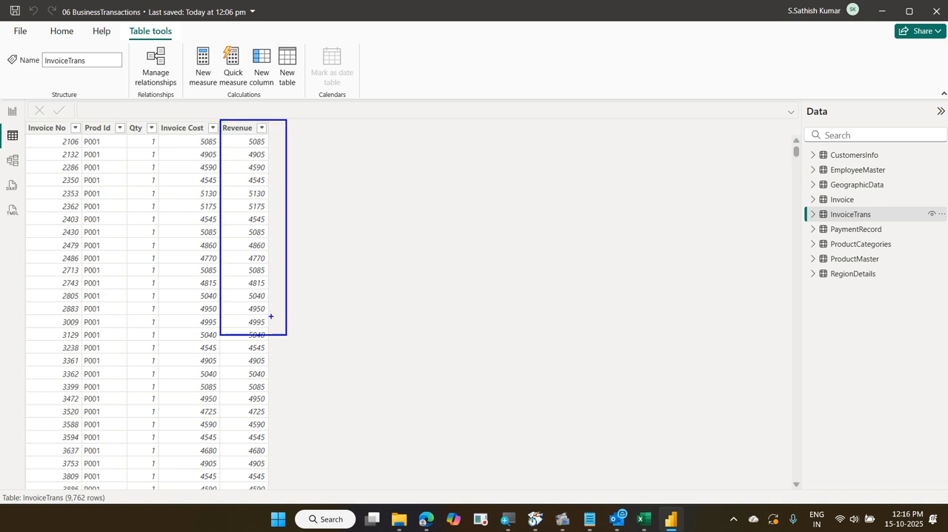
left_click(12, 116)
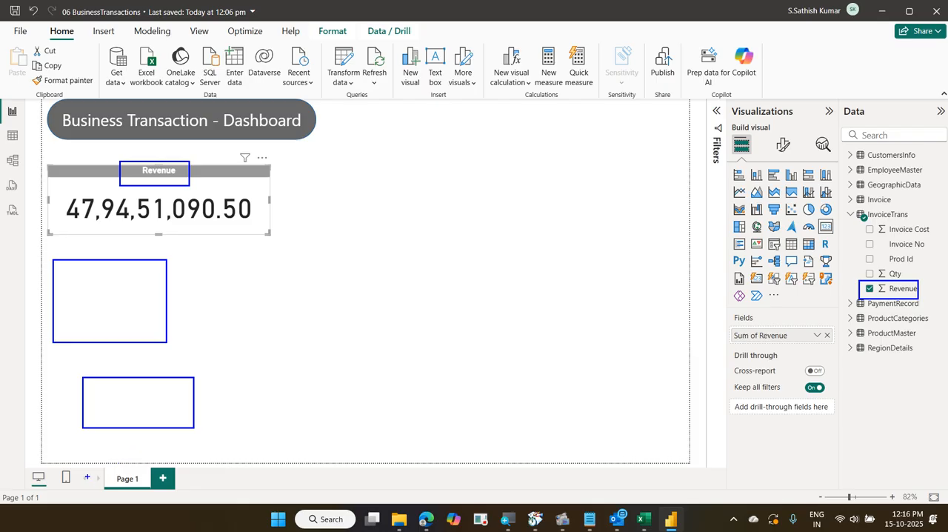
mouse_move(90, 462)
left_mouse_down()
mouse_move(275, 498)
mouse_move(647, 498)
left_mouse_up()
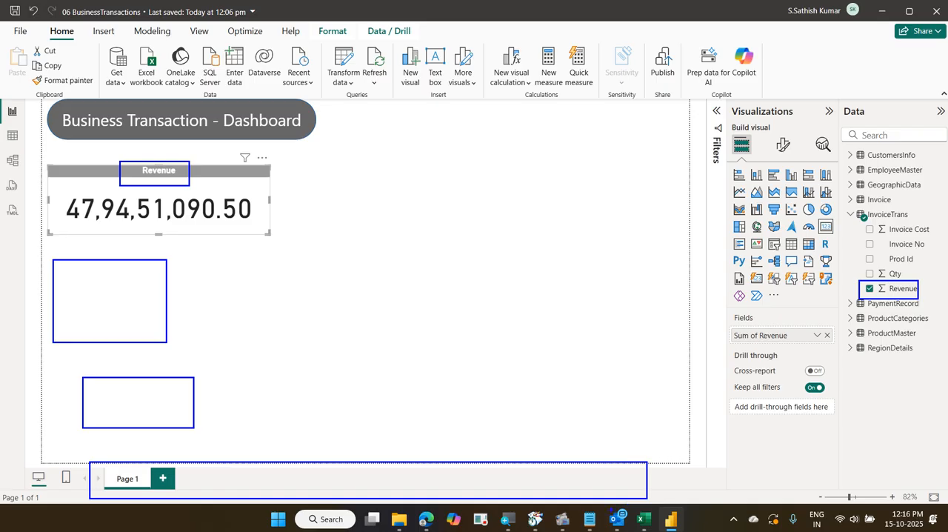
left_click_drag(281, 220, 312, 210)
left_click_drag(316, 267, 375, 244)
left_click_drag(369, 327, 436, 297)
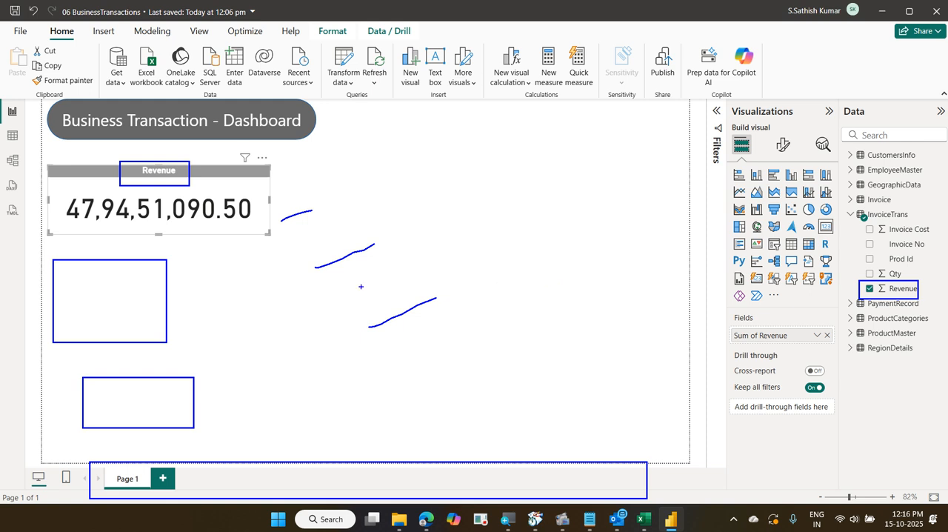
mouse_move(153, 187)
left_mouse_down()
mouse_move(176, 169)
mouse_move(127, 173)
mouse_move(152, 192)
left_mouse_up()
left_click_drag(918, 294, 947, 262)
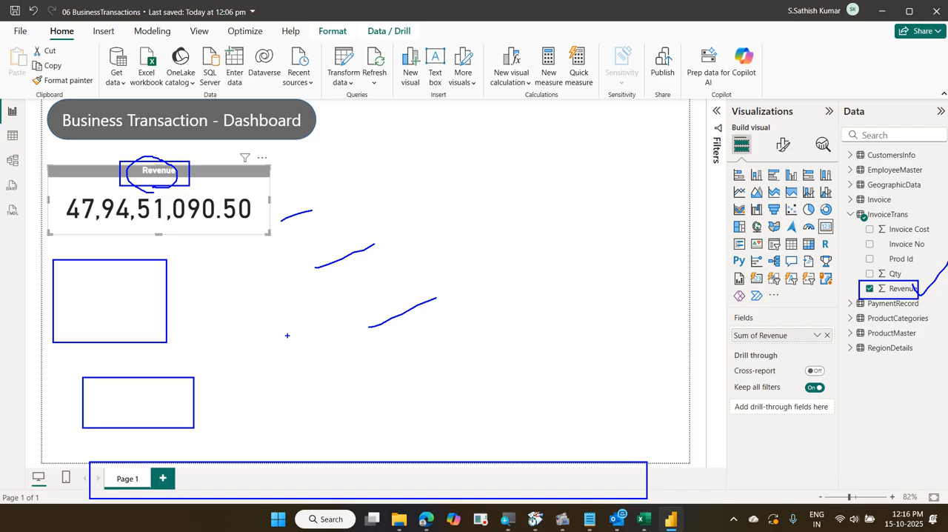
key("Escape")
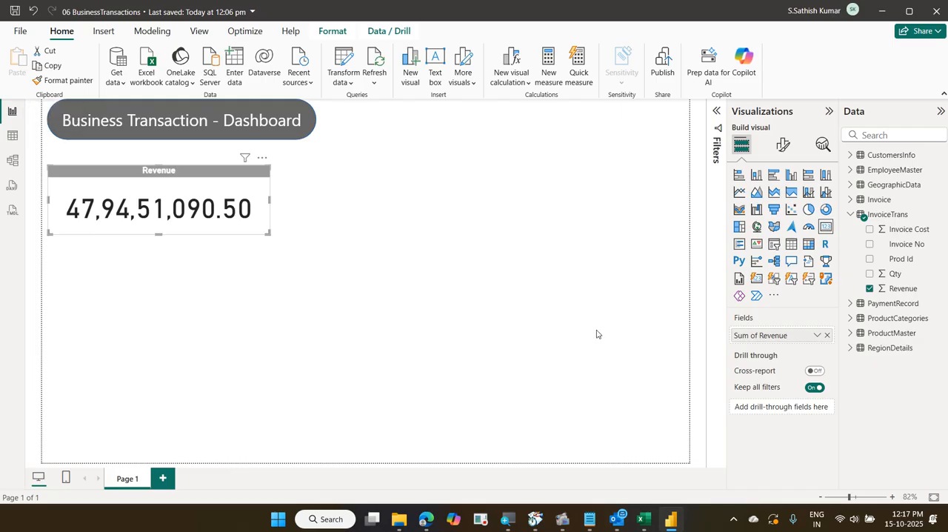
left_click_drag(923, 270, 850, 312)
left_click_drag(849, 271, 945, 294)
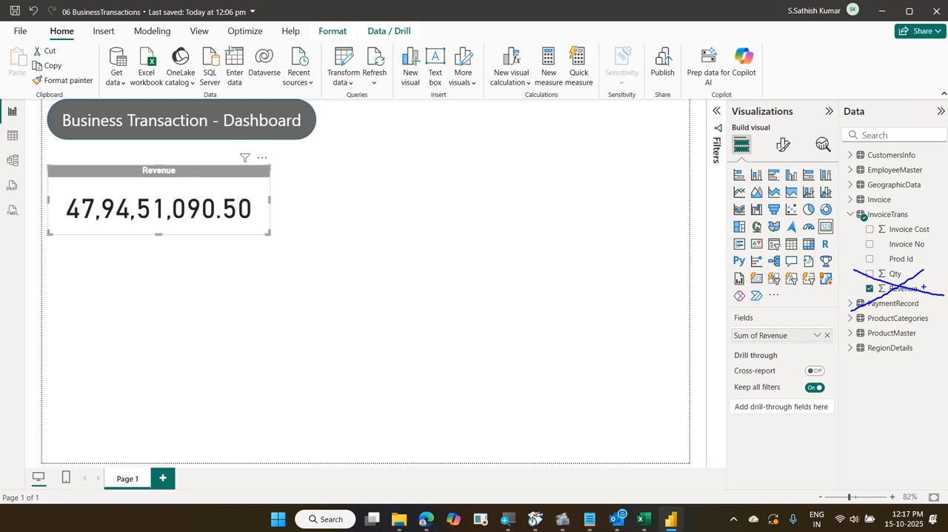
type("tMeas")
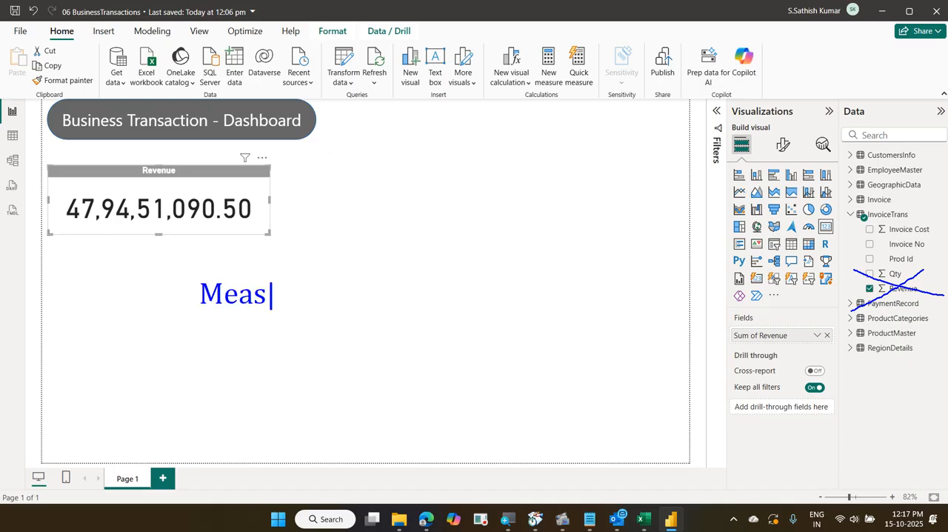
type("ure")
type("- Ca")
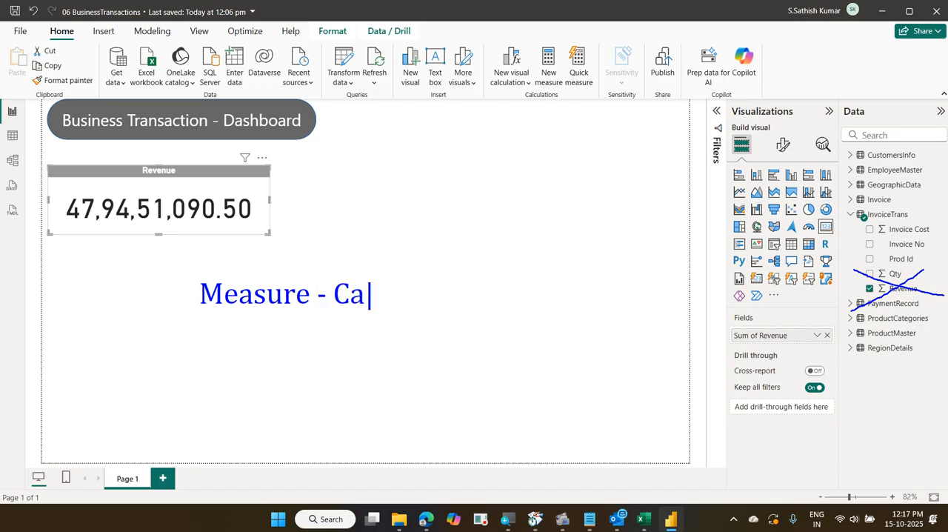
type("lculated File")
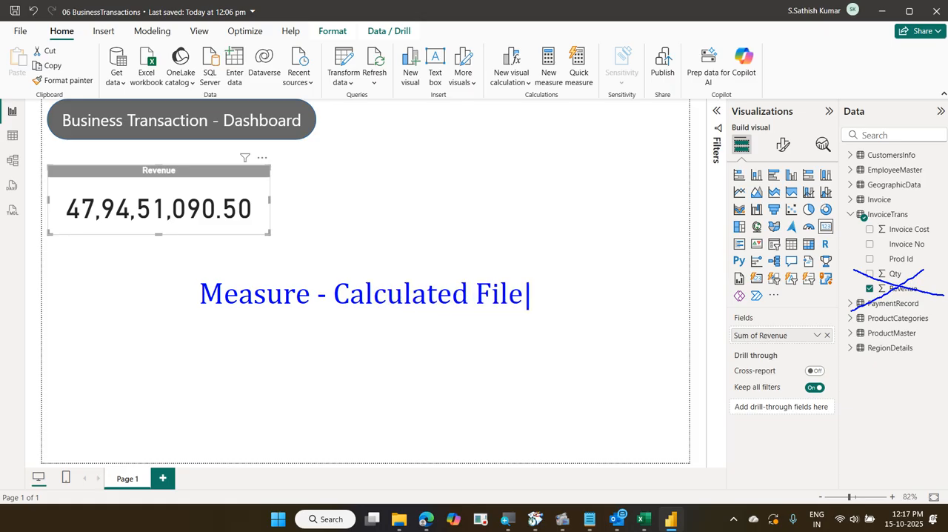
key("BackSpace")
key("BackSpace")
type("eld")
key("Return")
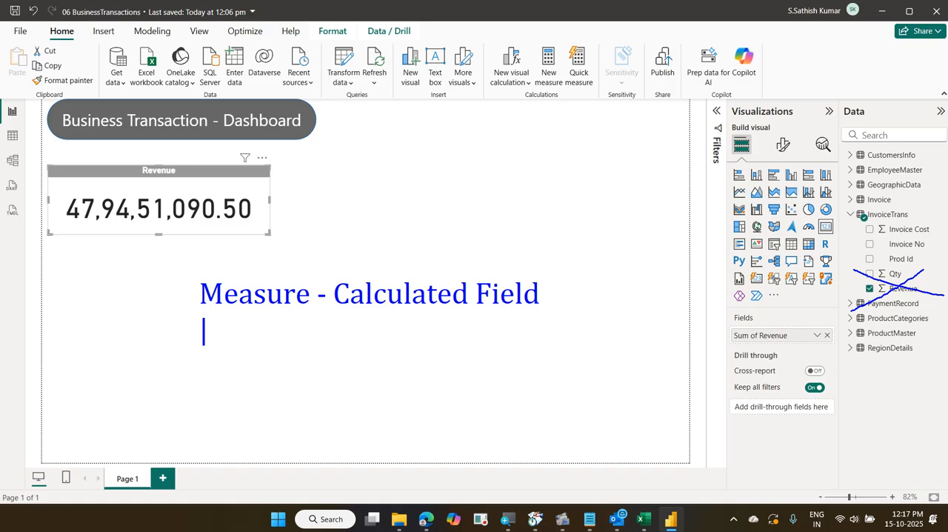
type("DAX ")
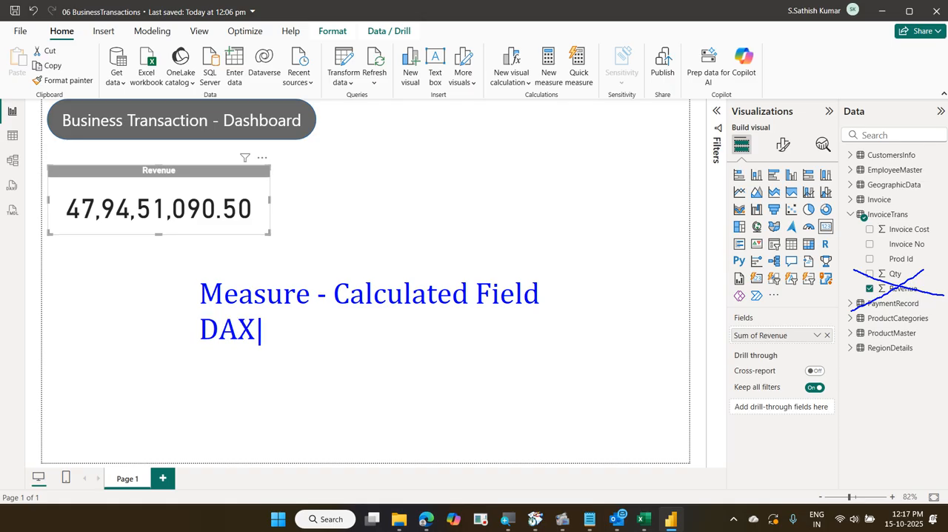
type("- fx")
left_click_drag(254, 407, 220, 348)
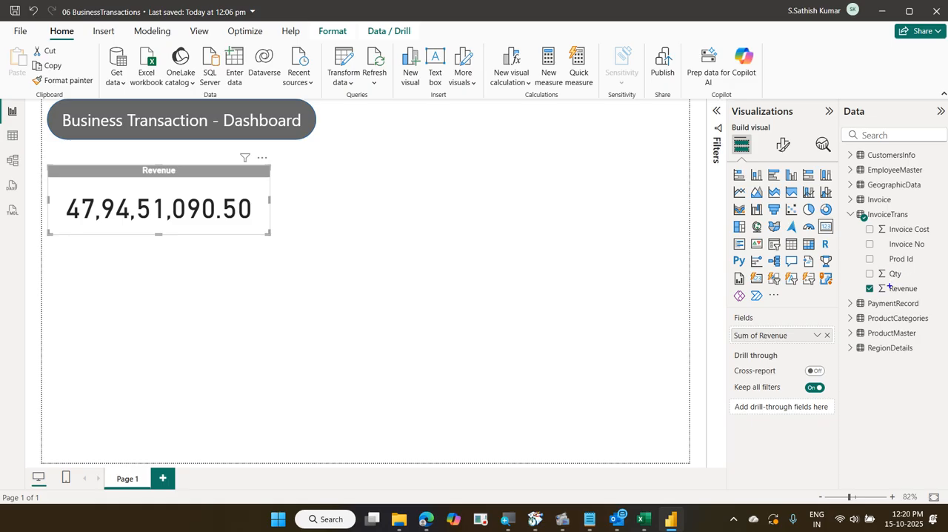
left_click_drag(866, 267, 912, 280)
left_click_drag(859, 220, 930, 235)
Switch to Excel and enter the column headers Qty in D1 and Cost in E1
left_click(643, 520)
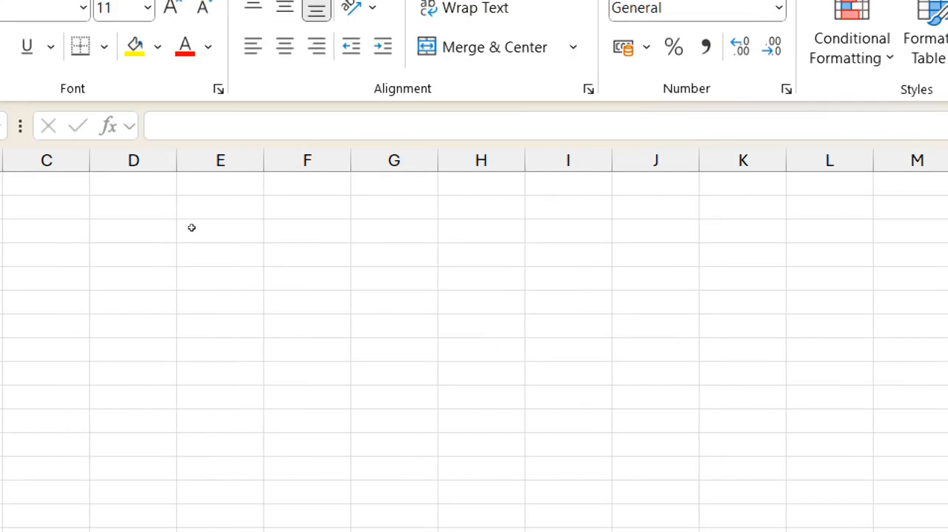
key("Right")
key("Right")
key("Right")
type("Q")
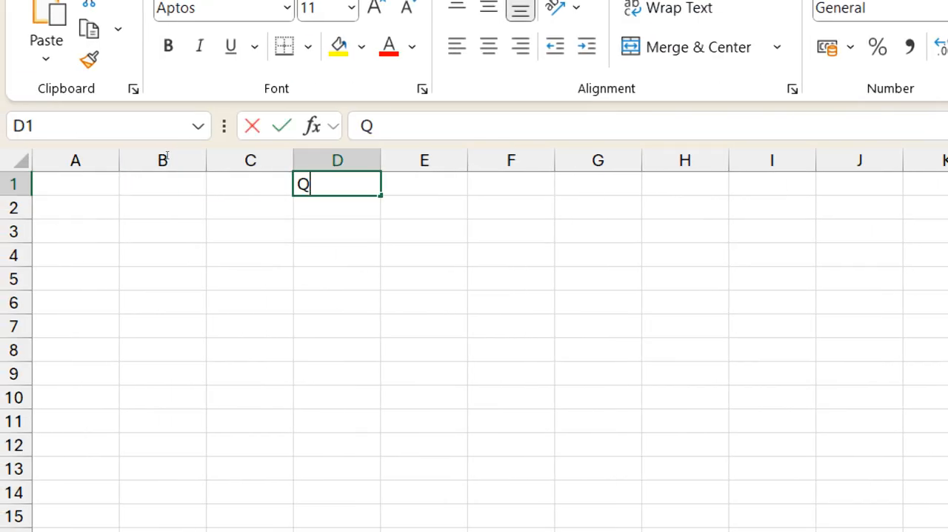
type("ty")
key("Tab")
type("Cost")
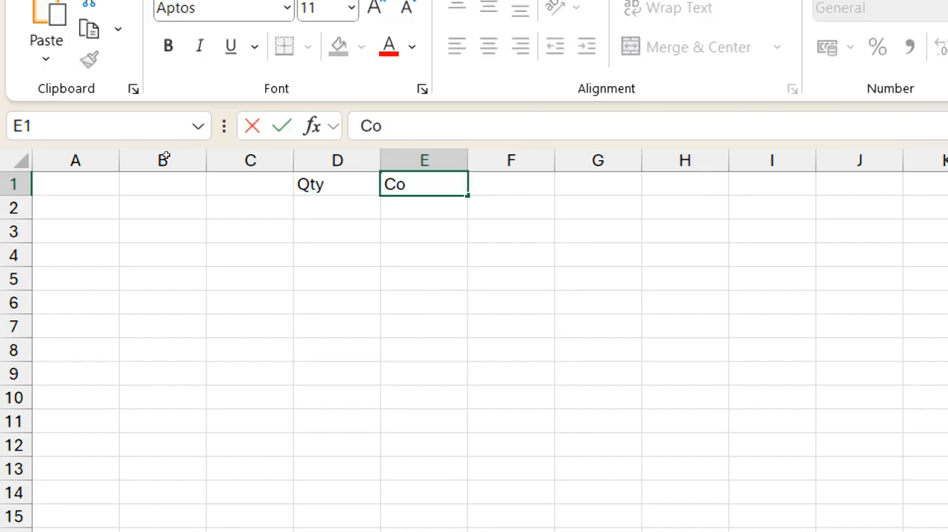
key("Return")
Enter the quantities 10, 20 and 30 under the Qty header in cells D2 to D4
type("10")
key("Return")
type("20")
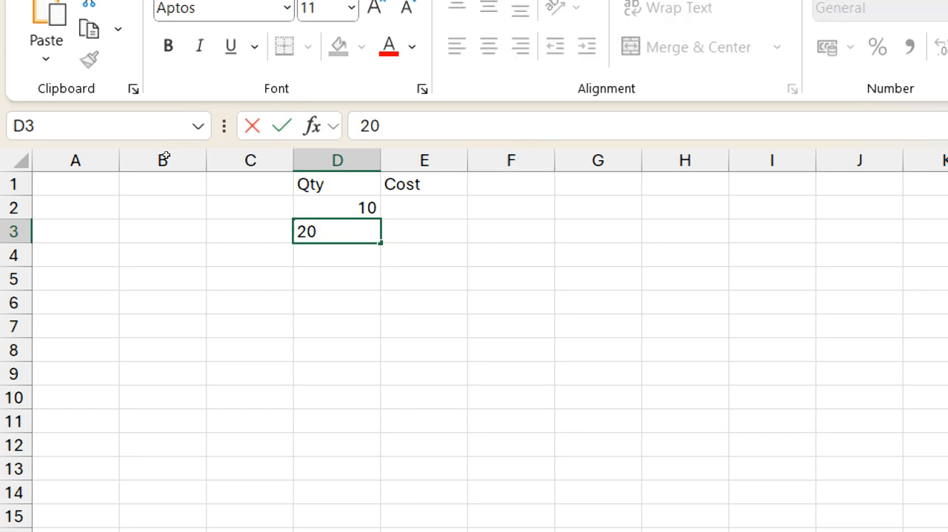
key("Return")
type("30")
key("Right")
key("Up")
key("Up")
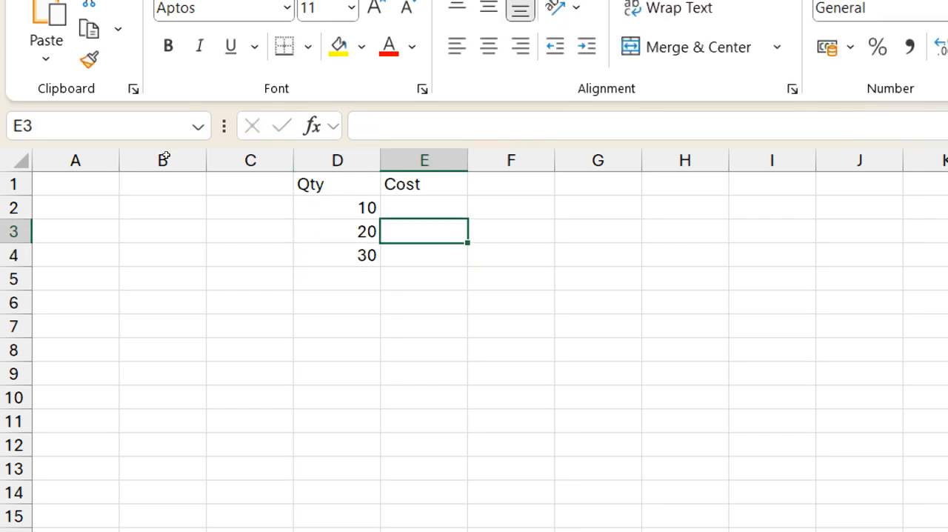
Enter the costs 5, 10 and 20 under the Cost header in cells E2 to E4
type("5")
key("Return")
type("10")
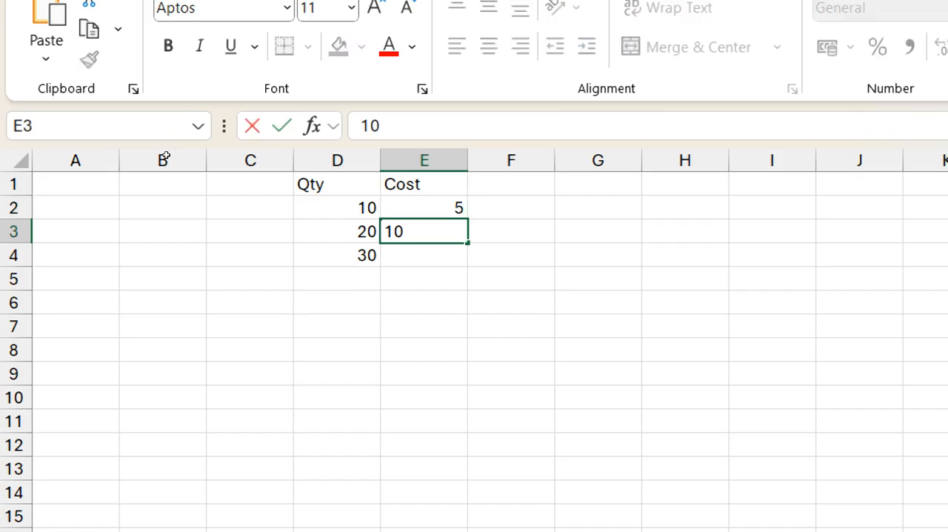
key("Return")
type("20")
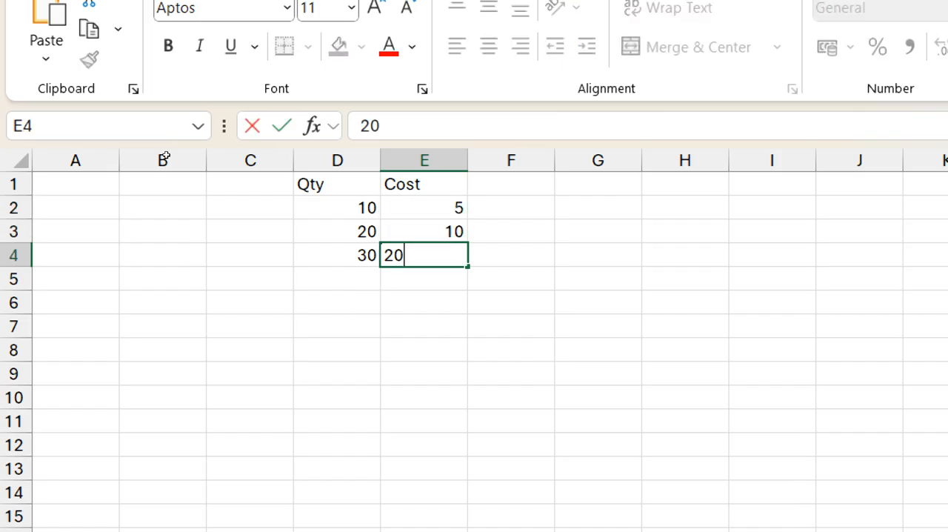
key("Return")
Label C5 as SUM and total the Qty and Cost columns with SUM formulas in D5 and E5
key("Left")
key("Left")
type("SUM")
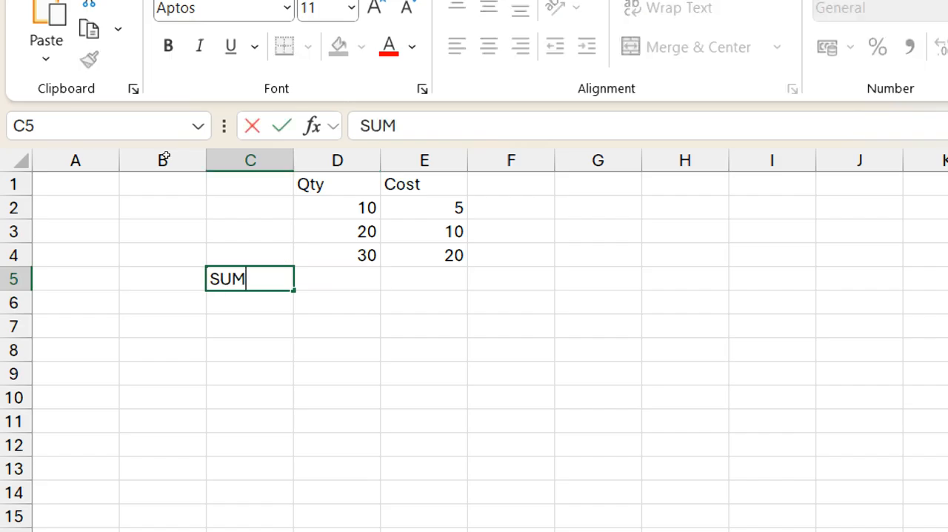
key("Tab")
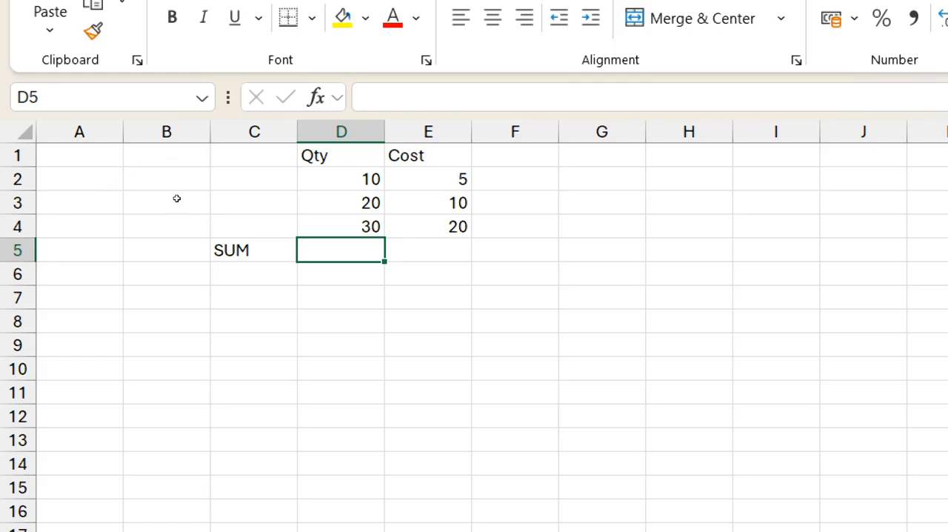
key("alt+equal")
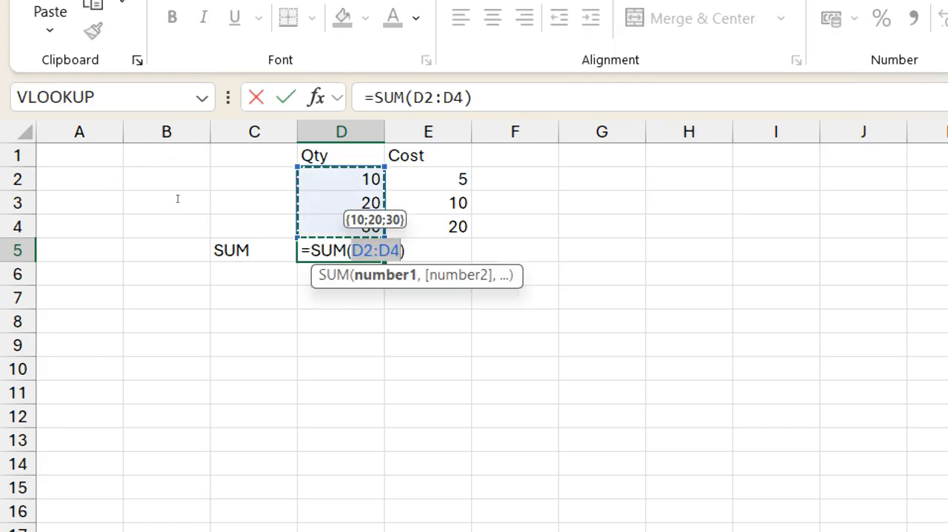
key("Tab")
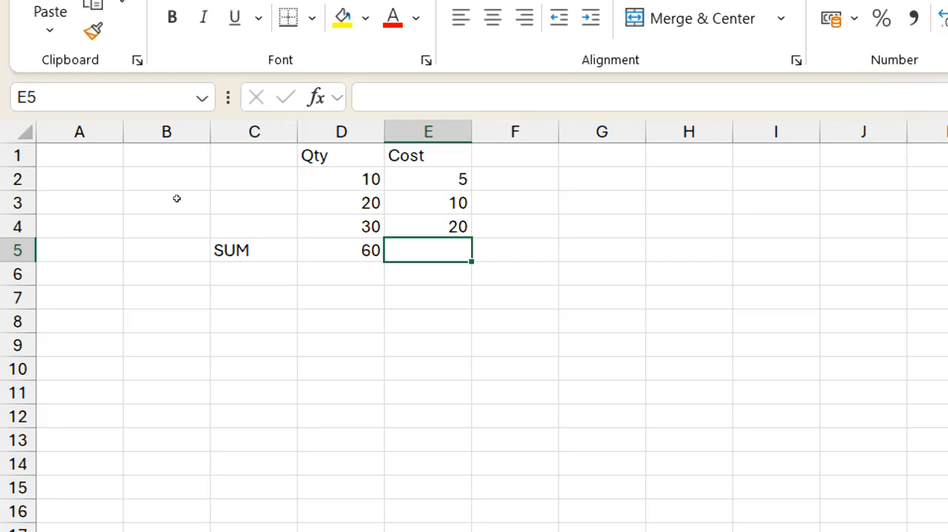
key("alt+equal")
key("Tab")
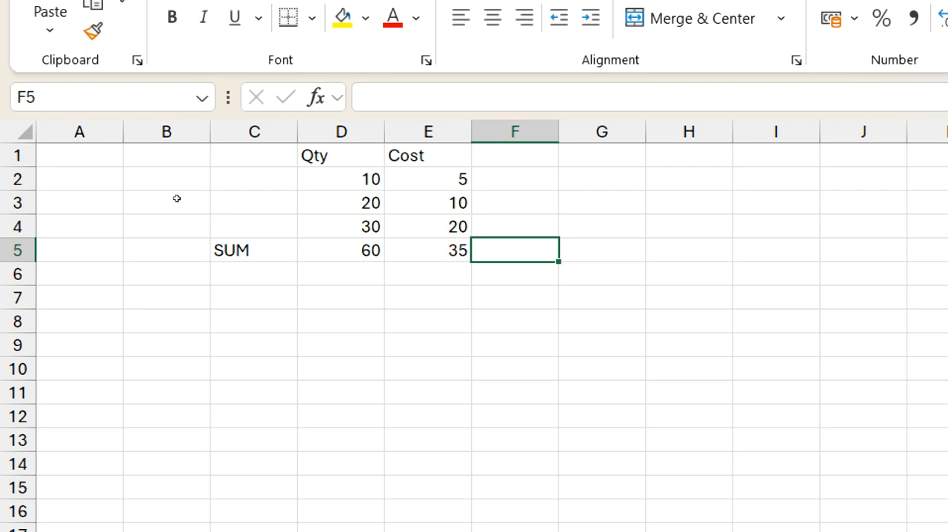
Multiply the two totals in F5 with the formula =D5*E5
type("=")
key("Left")
key("Left")
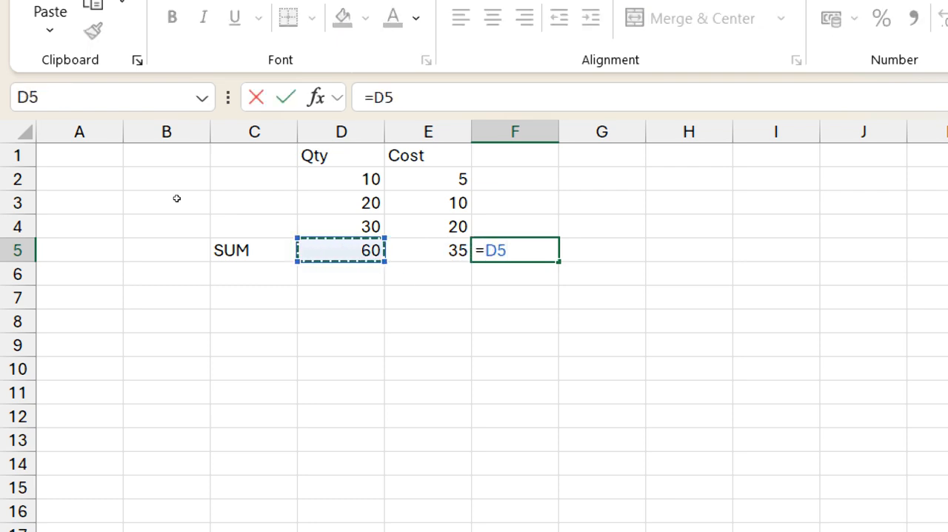
type("*")
key("Left")
key("Return")
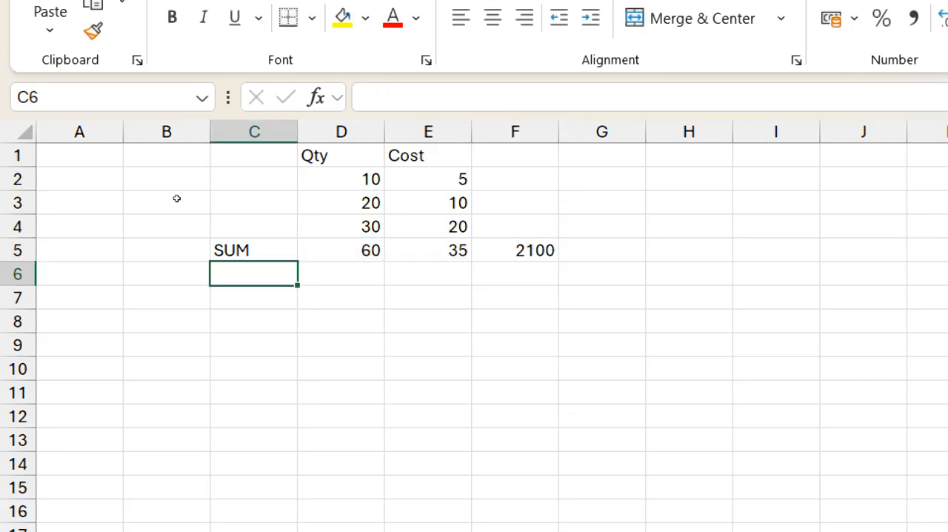
Copy the Qty and Cost table D1:E4 to D8:E11 and label C12 as SUMX
mouse_move(326, 155)
left_mouse_down()
mouse_move(437, 179)
mouse_move(437, 226)
mouse_move(393, 300)
mouse_move(395, 394)
left_mouse_up()
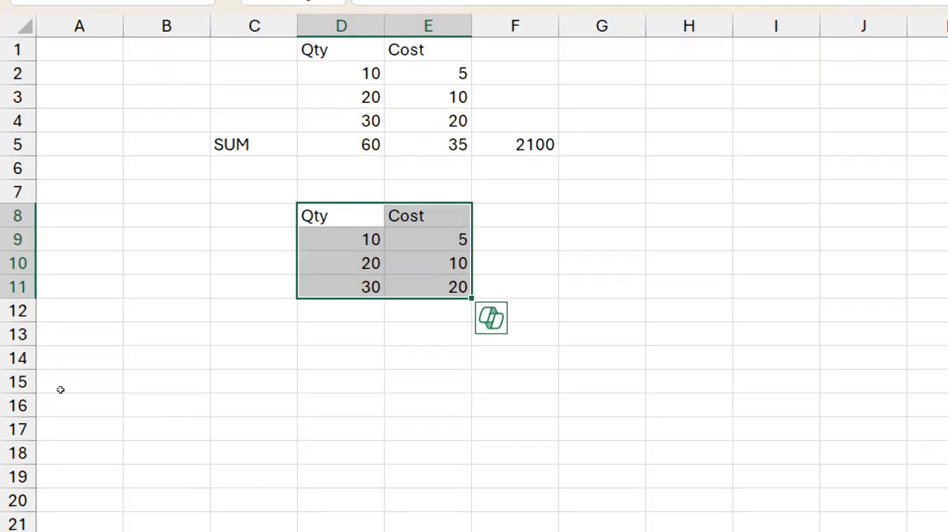
left_click(251, 281)
type("SUMX")
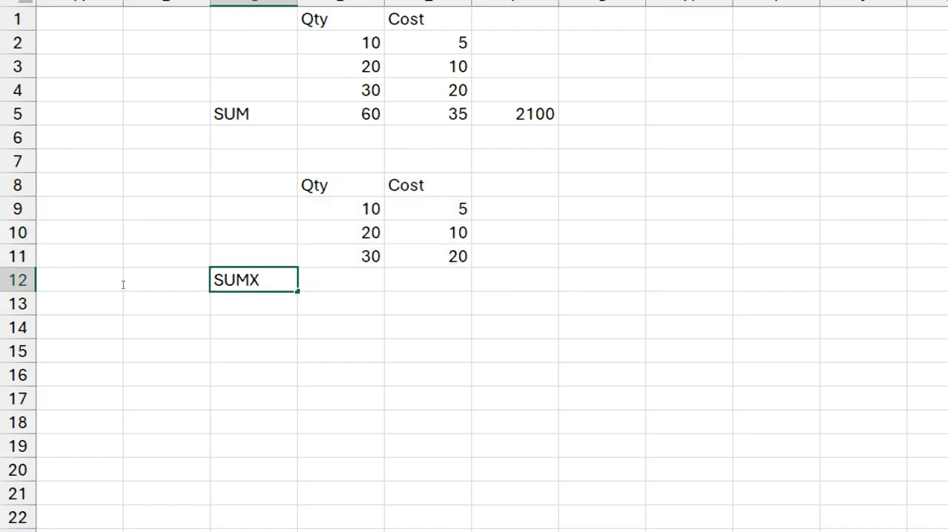
Multiply the first row's quantity by its cost in F9 with the formula =D9*E9
key("Right")
key("Right")
key("Right")
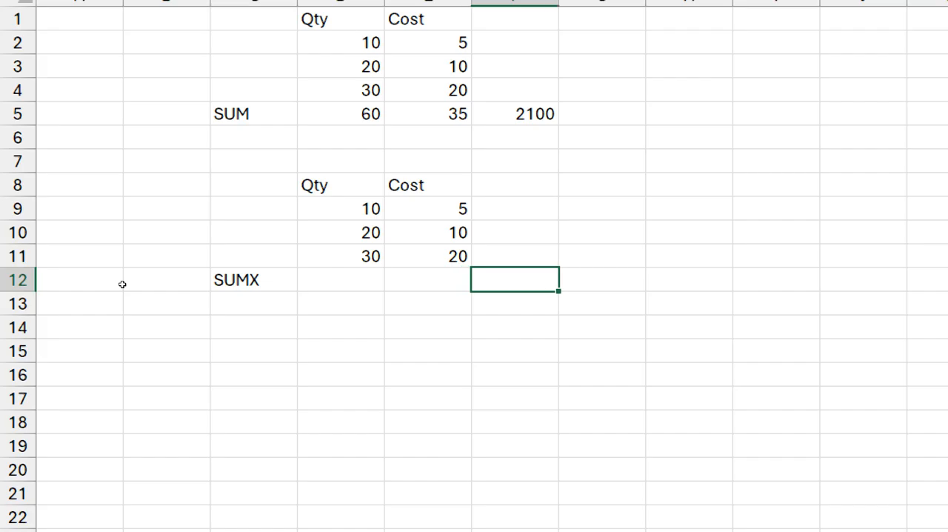
key("Up")
key("Up")
key("Up")
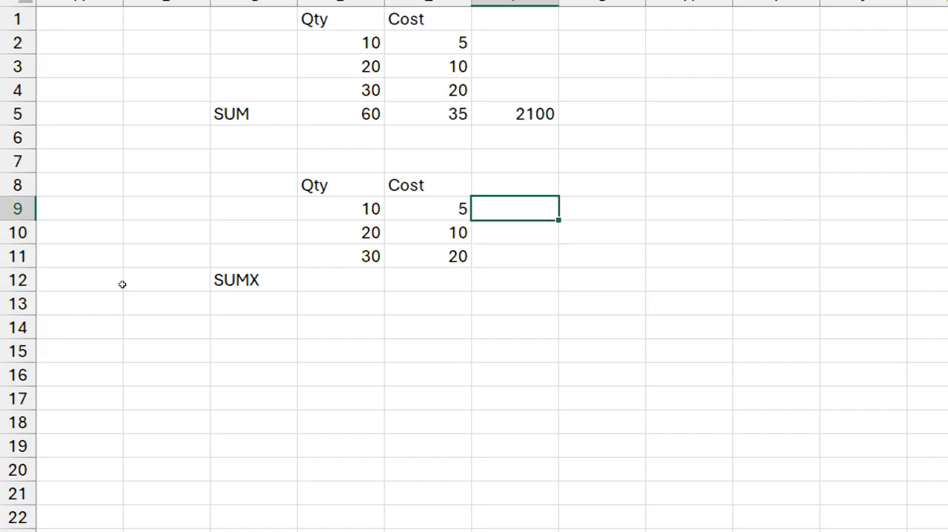
type("=")
key("Left")
key("Left")
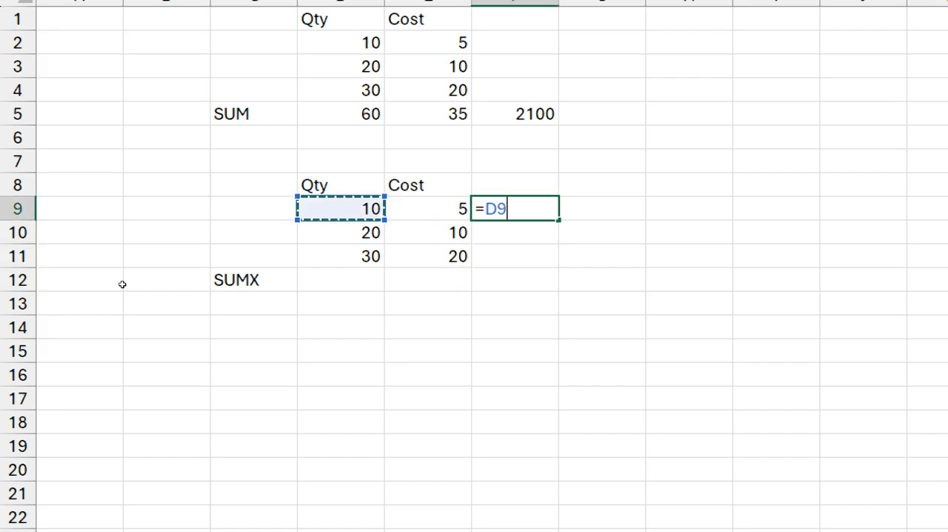
type("*")
key("Left")
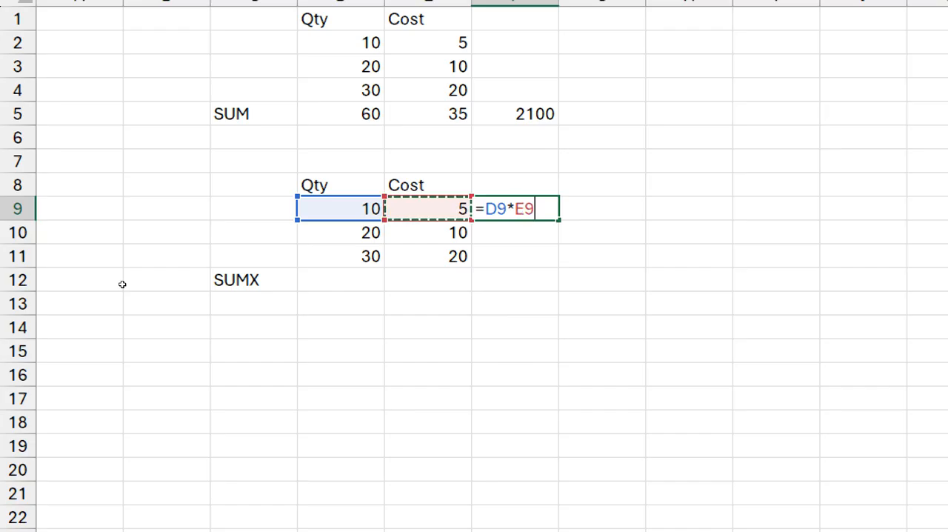
key("Return")
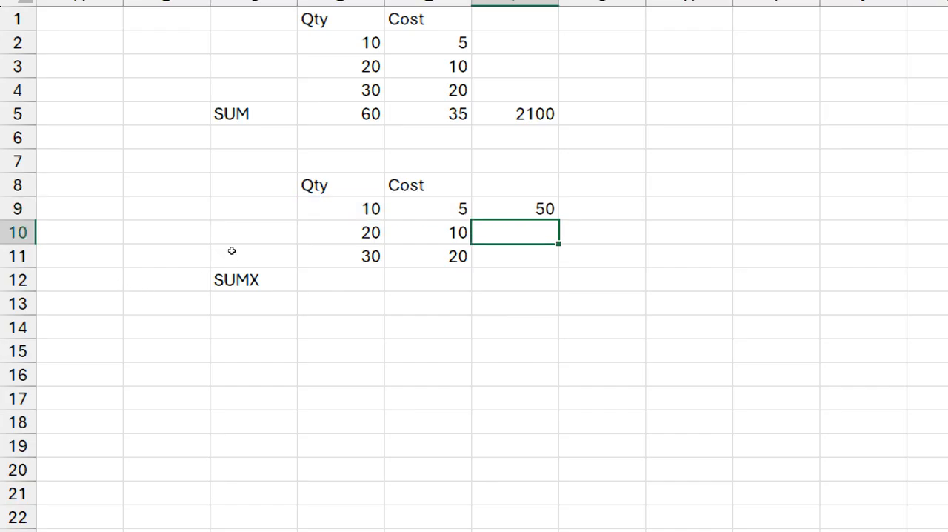
Fill the row multiplication formula from F9 down to F11
key("Up")
key("shift+Down")
key("shift+Down")
key("ctrl+d")
Total the row products in F12 with the formula =SUM(F9:F11)
key("Down")
key("Down")
key("Down")
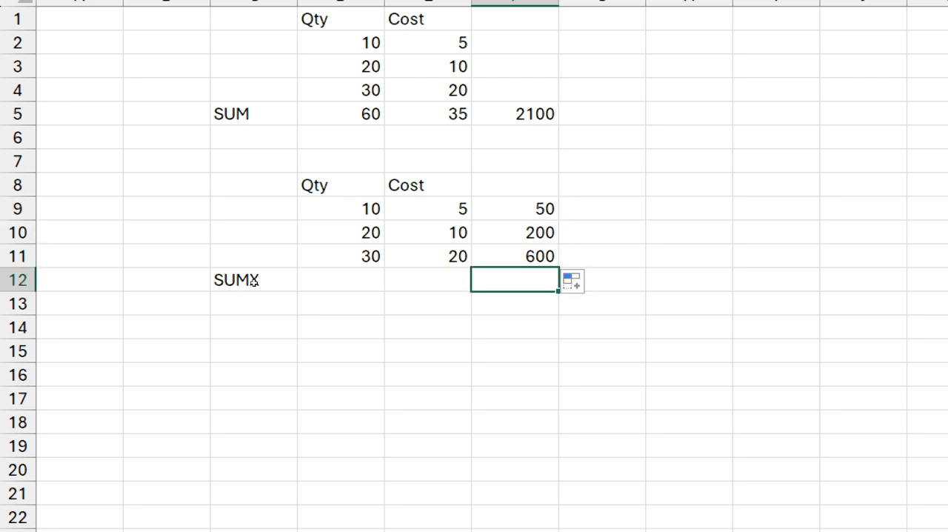
key("alt+equal")
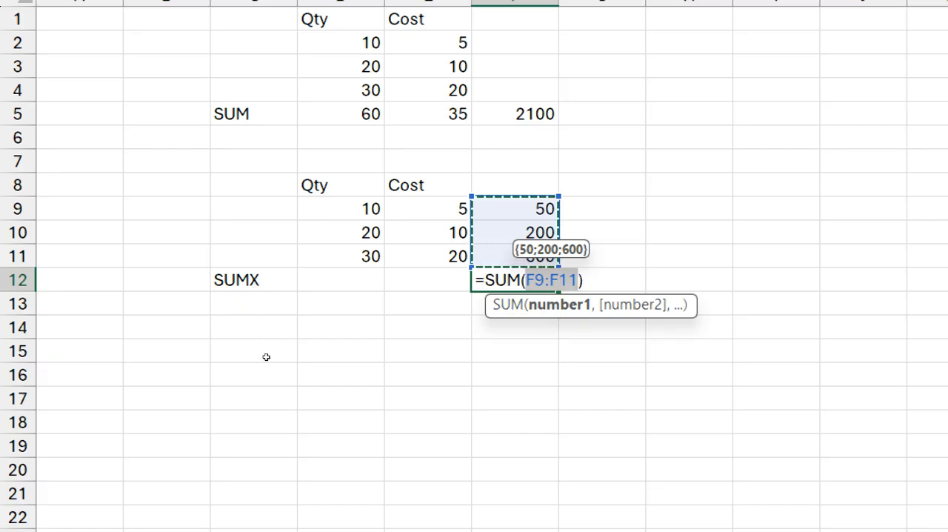
key("Return")
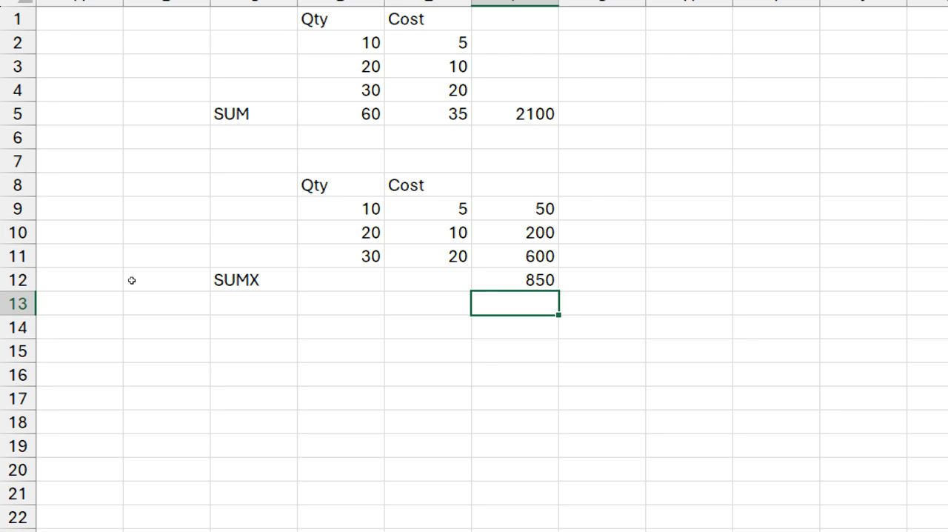
key("Left")
key("Left")
key("Left")
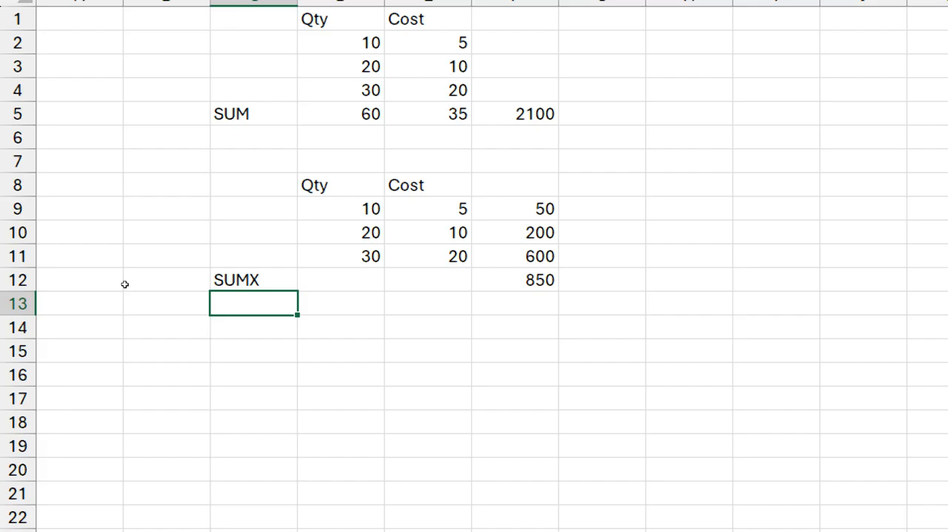
type("SUM")
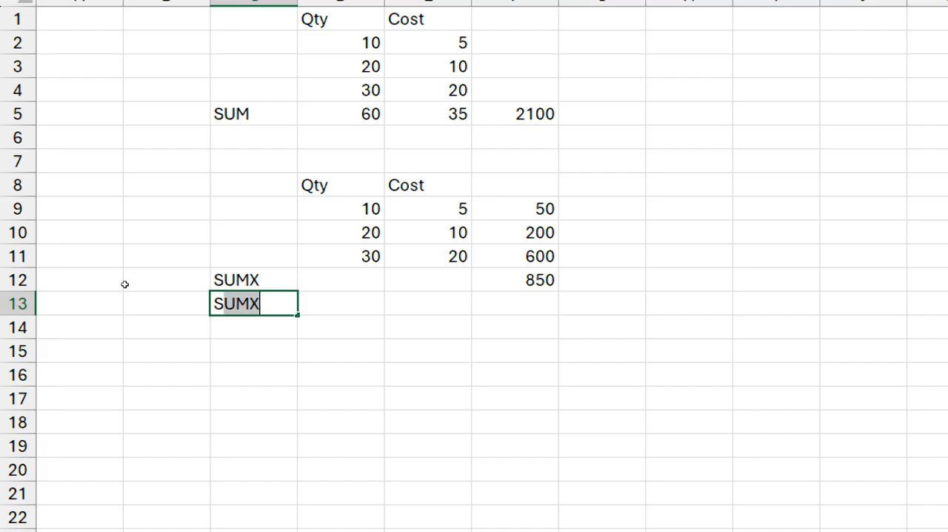
type("PRODUCT")
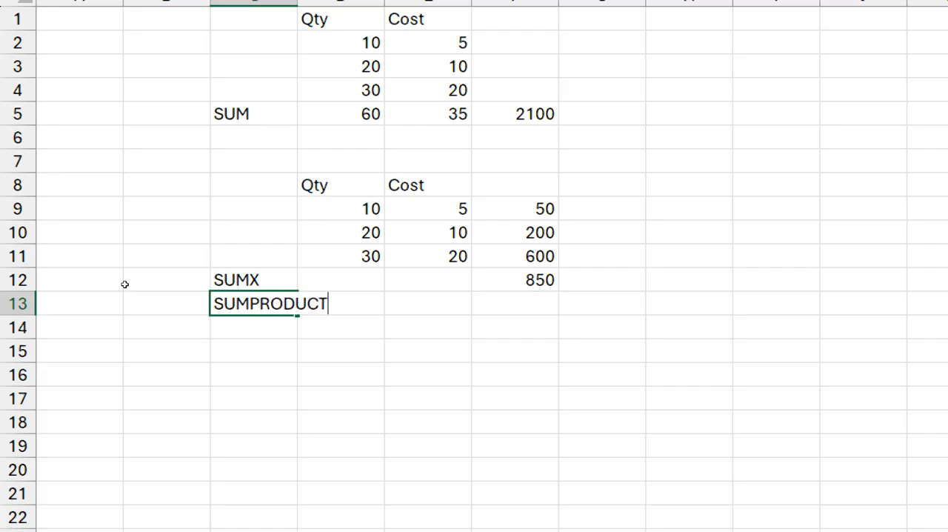
key("Escape")
Enter the formula =SUMPRODUCT(D9:D10) in cell C16
key("Down")
key("Down")
key("Down")
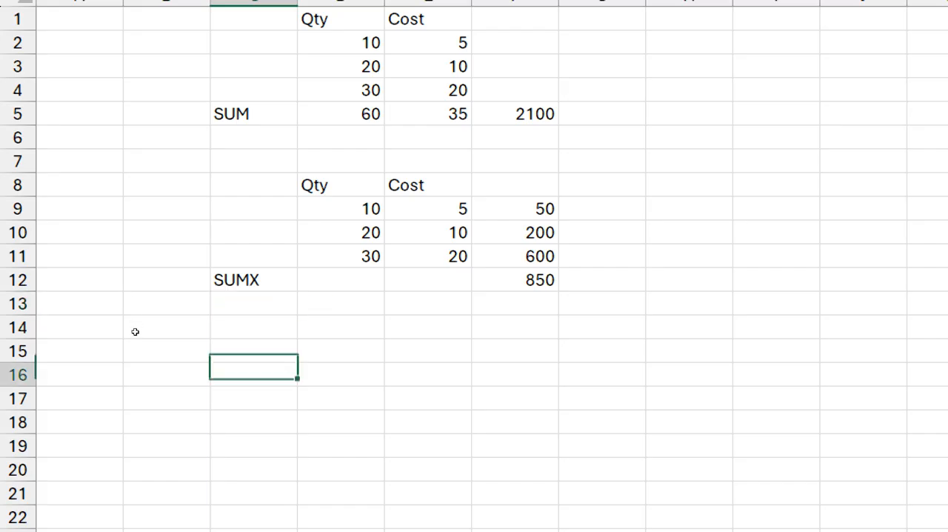
type("=sum")
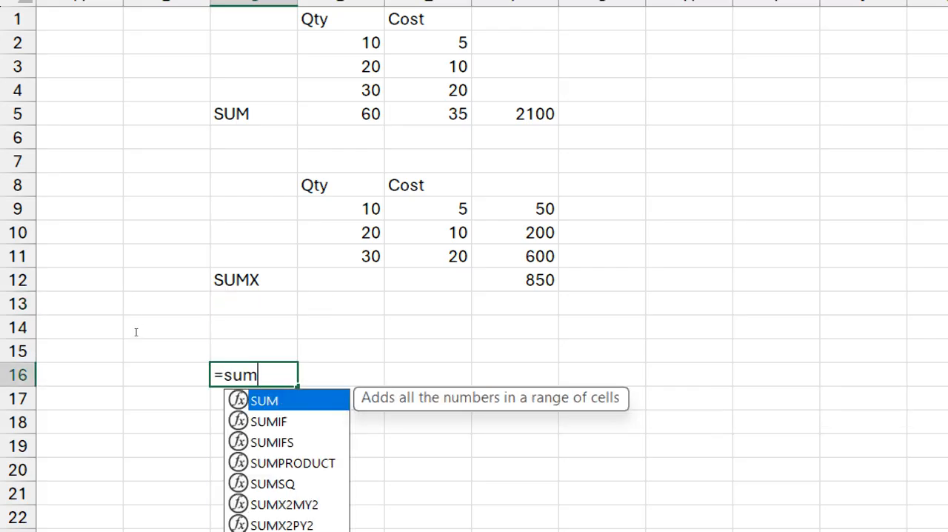
key("Down")
key("Down")
key("Down")
key("Tab")
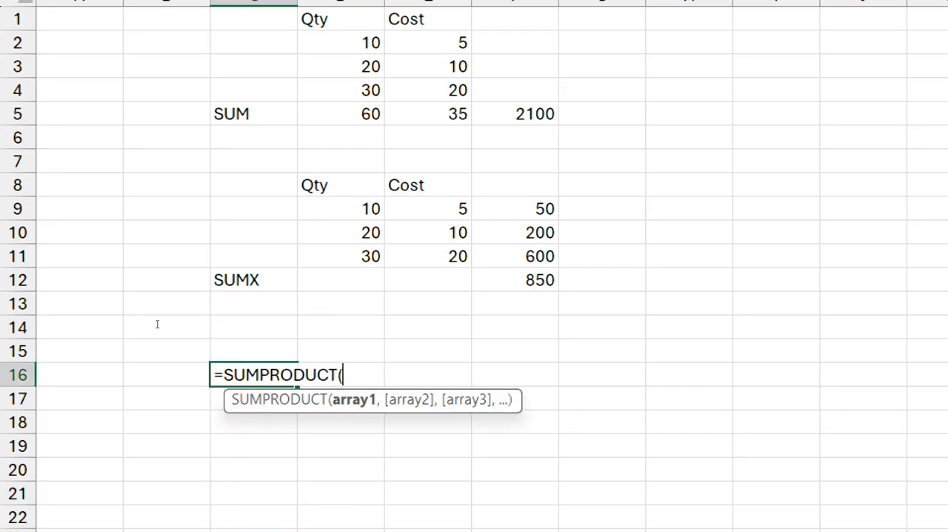
key("Up")
key("Up")
key("Up")
key("Up")
key("Up")
key("Up")
key("Up")
key("Right")
key("shift+Down")
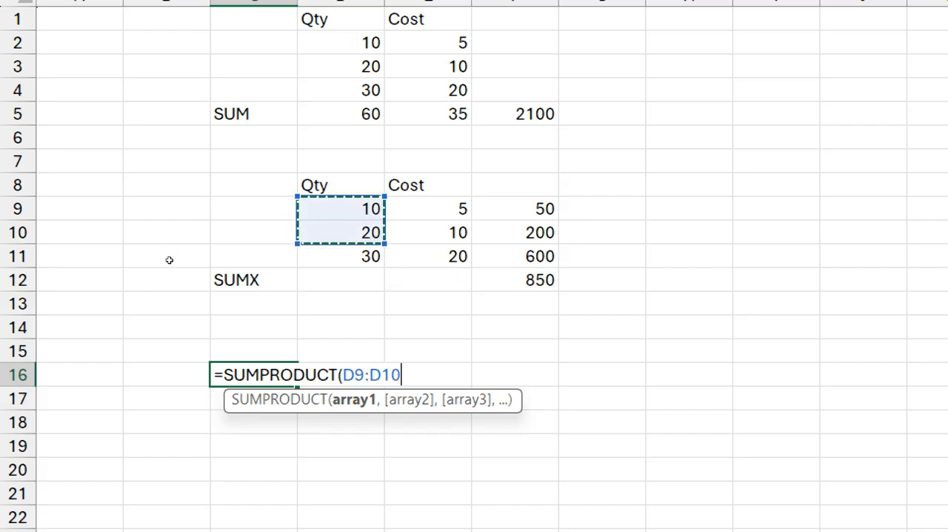
key("F2")
key("ctrl+Return")
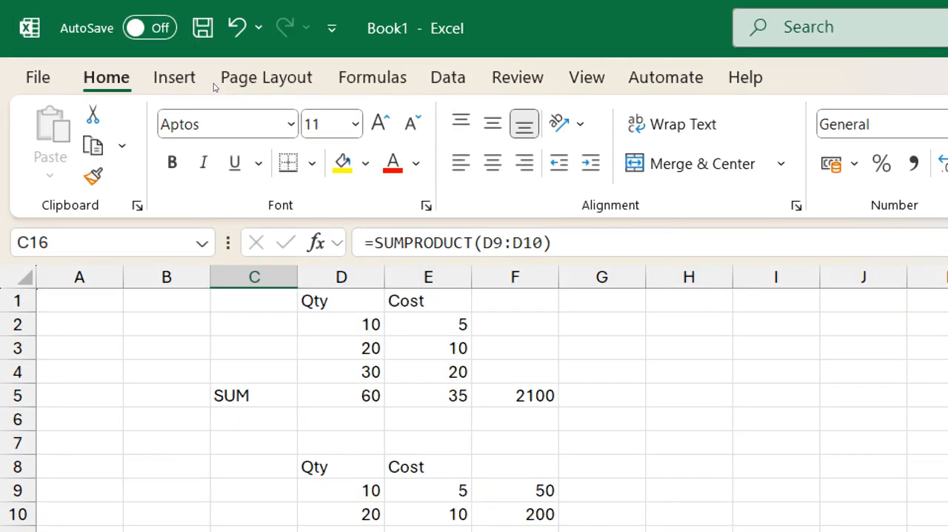
Correct the C16 formula to =SUMPRODUCT(D9:D11,E9:E11) and reselect the cell
key("F2")
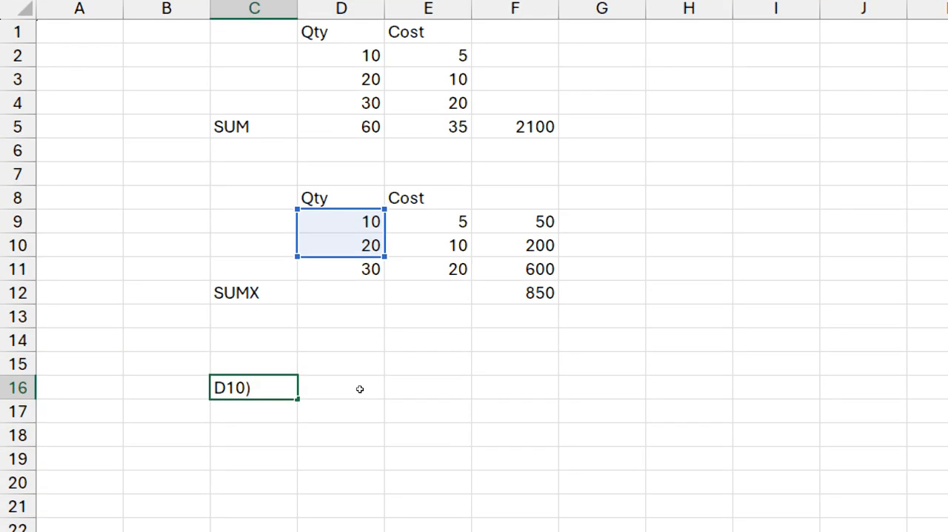
key("BackSpace")
key("BackSpace")
key("BackSpace")
key("BackSpace")
key("BackSpace")
key("BackSpace")
type("9")
key("BackSpace")
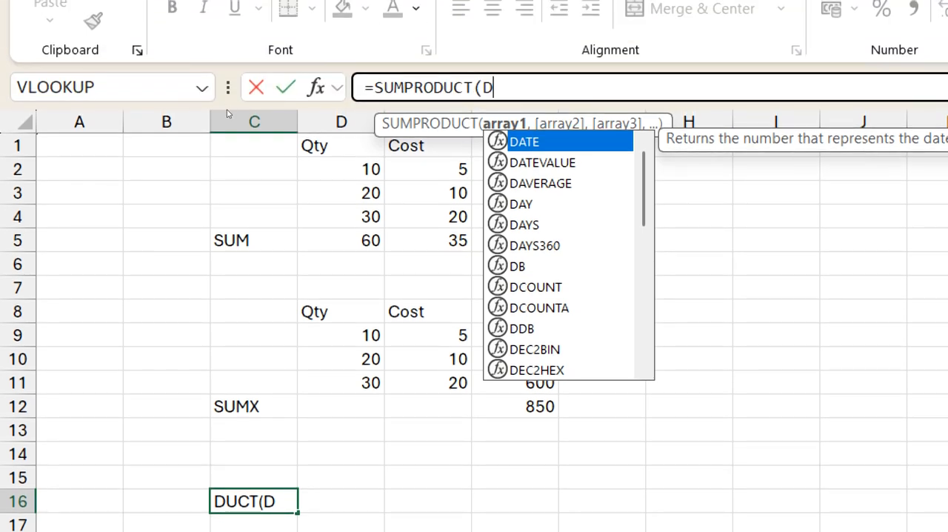
key("BackSpace")
left_click_drag(340, 335, 341, 383)
type(",")
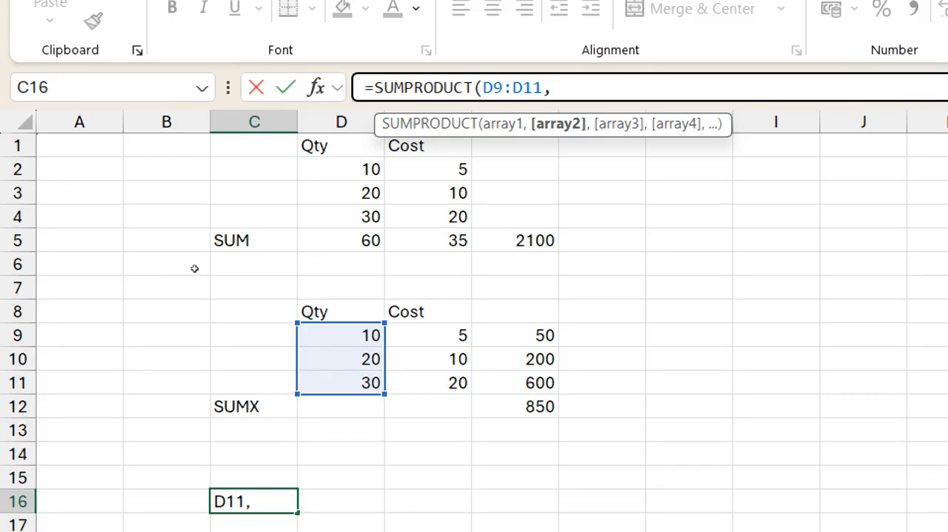
left_click_drag(428, 335, 428, 382)
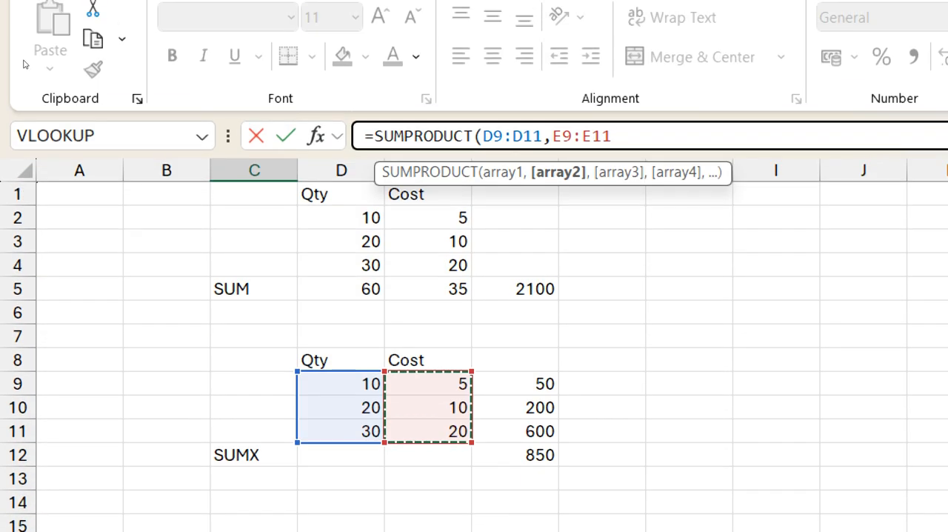
key("Return")
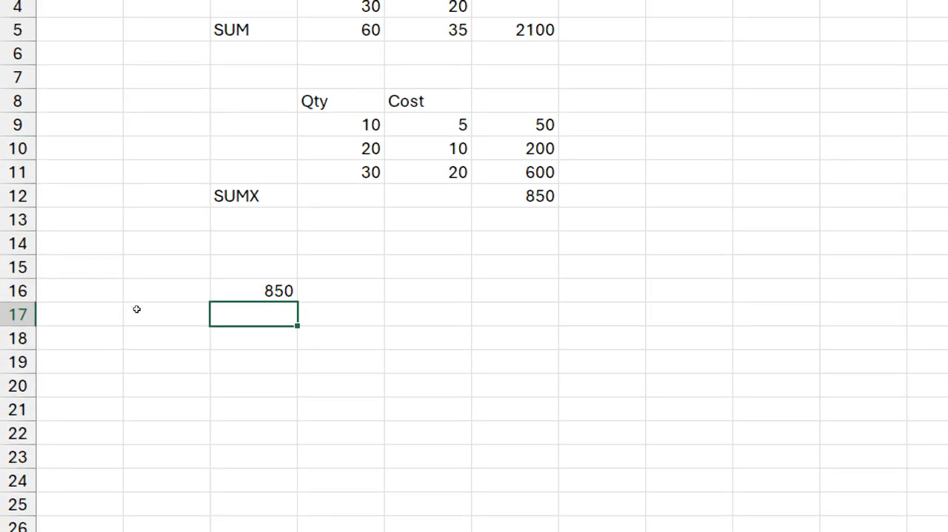
key("Up")
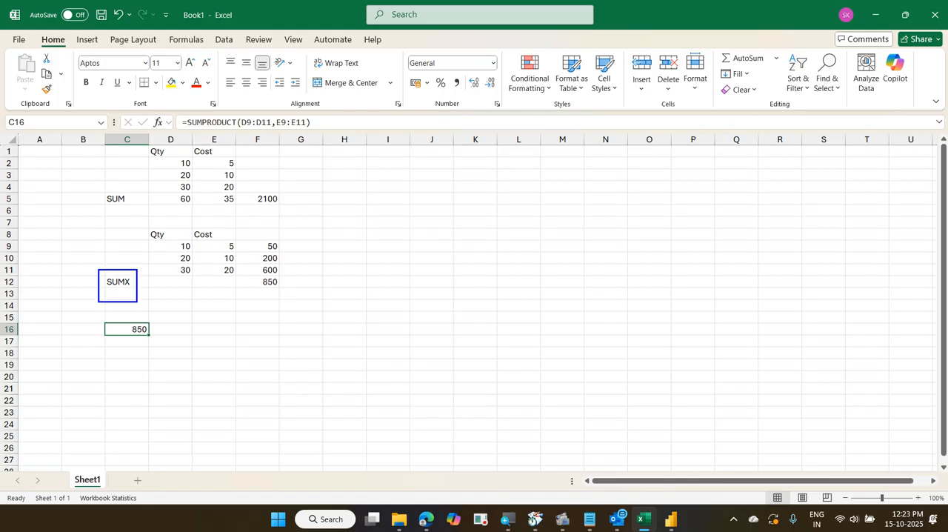
left_click_drag(128, 281, 183, 230)
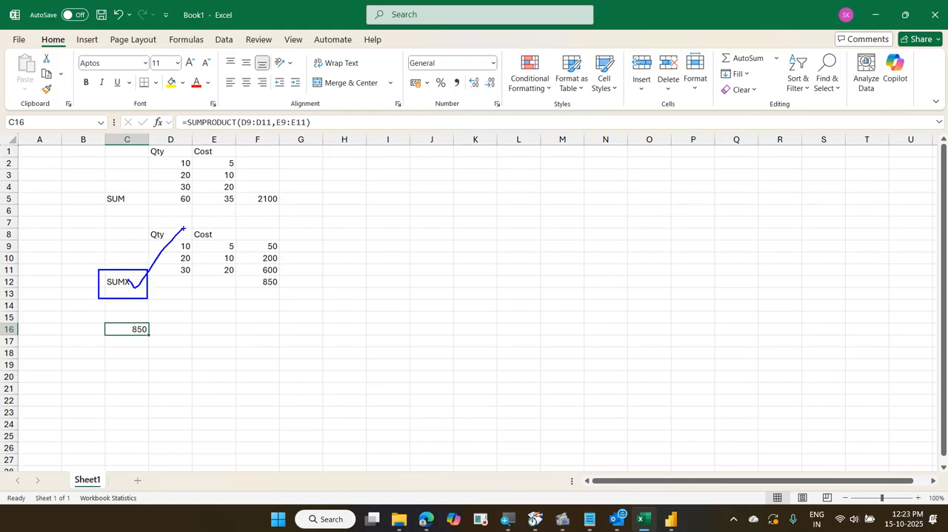
key("Escape")
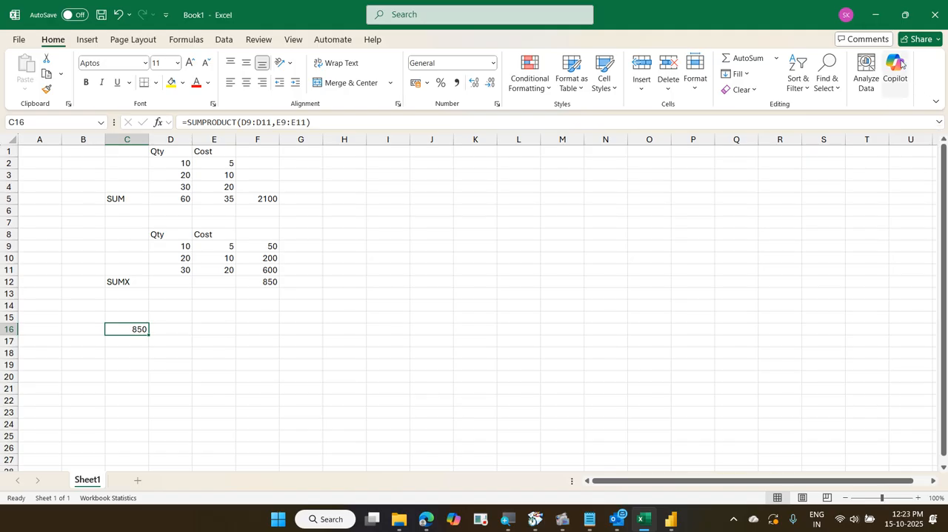
Switch from Excel back to the 06 BusinessTransactions report in Power BI and deselect the Revenue card
left_click(876, 11)
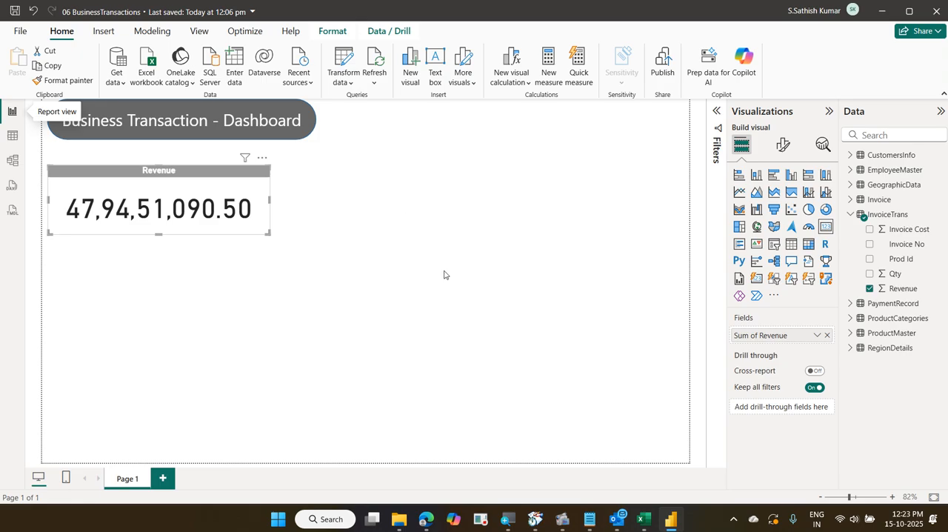
left_click_drag(61, 190, 252, 225)
left_click(387, 341)
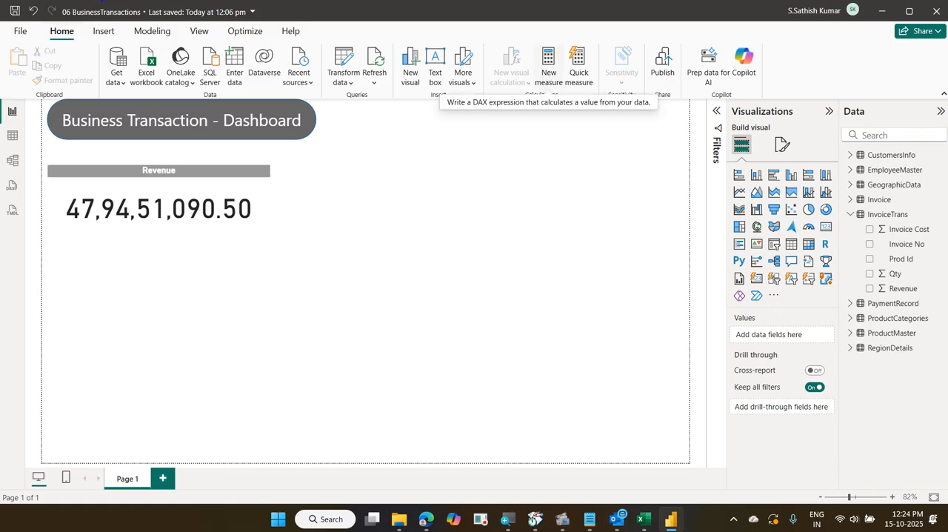
left_click_drag(49, 28, 77, 41)
mouse_move(531, 40)
left_mouse_down()
mouse_move(564, 90)
mouse_move(181, 54)
mouse_move(77, 27)
left_mouse_up()
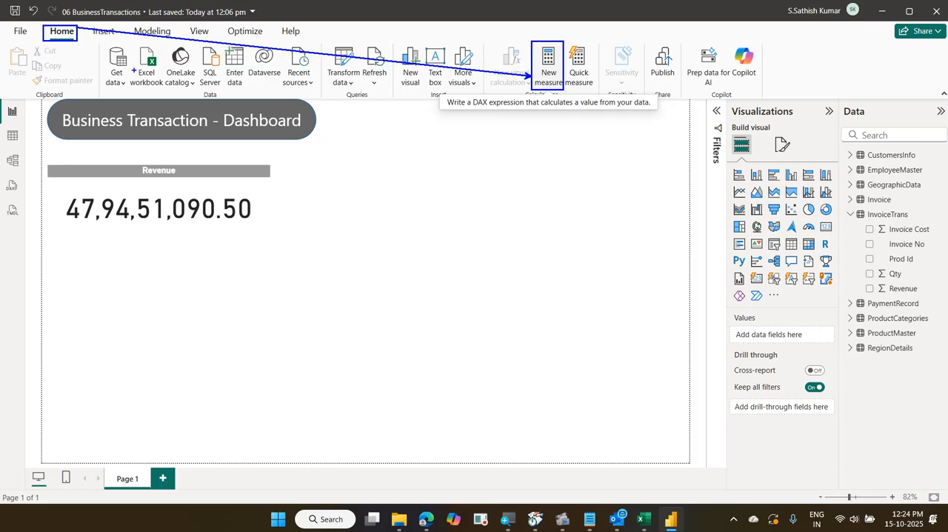
key("Escape")
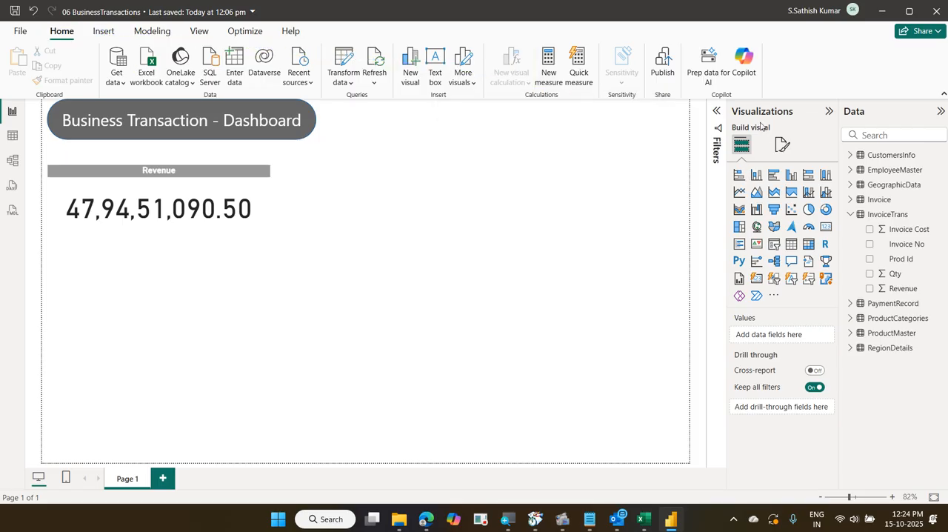
Create a new measure and name it Total Revenue in its DAX formula
left_click(556, 81)
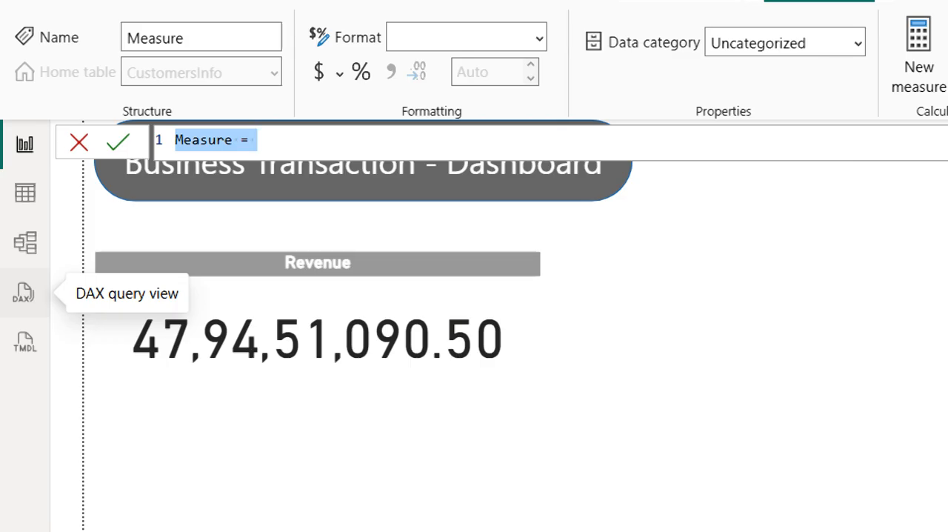
key("Home")
key("shift+Right")
key("shift+Right")
key("shift+Right")
key("shift+Right")
key("shift+Right")
key("shift+Right")
key("shift+Right")
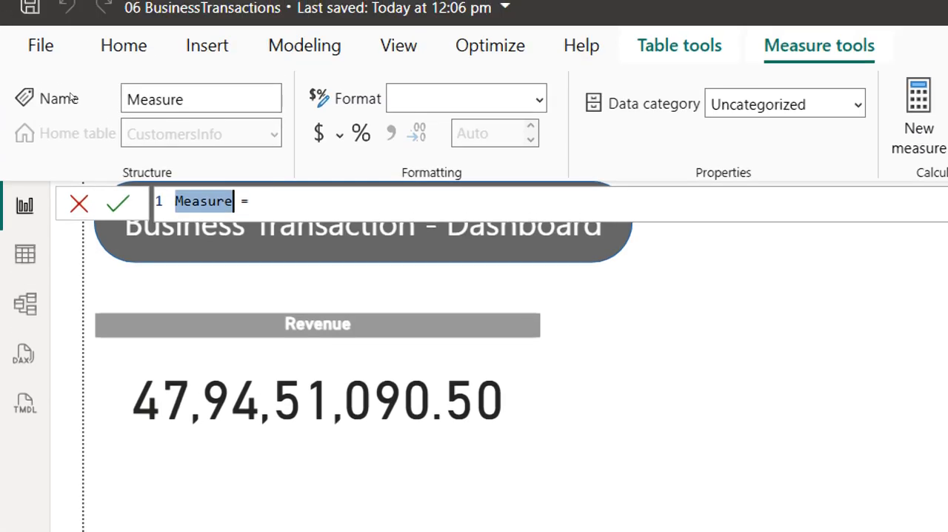
type("Total")
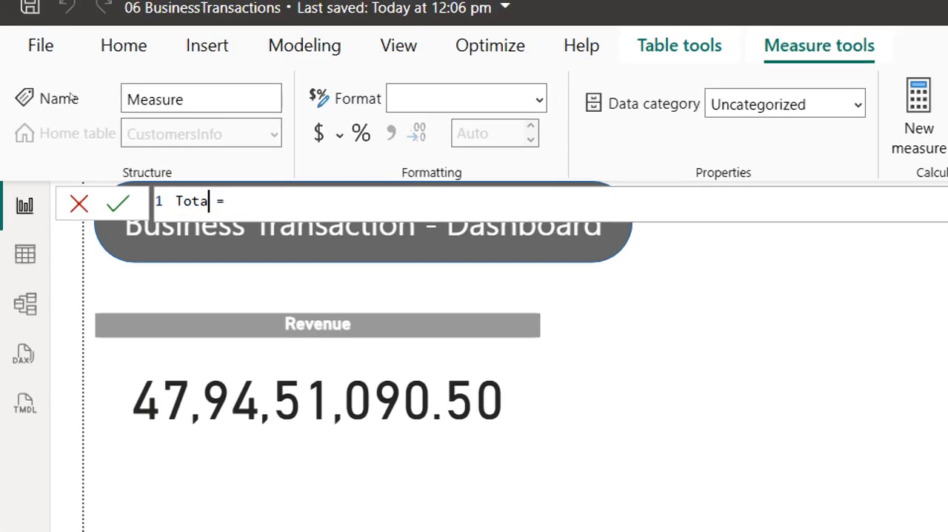
type(" Revenue")
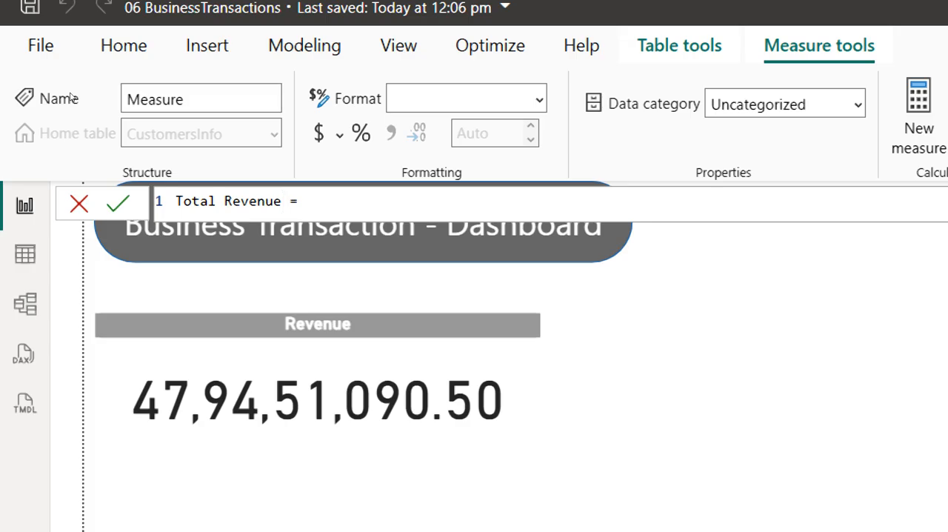
Begin the measure's expression with SUMX, using InvoiceTrans as the table argument
key("End")
type("sumx(")
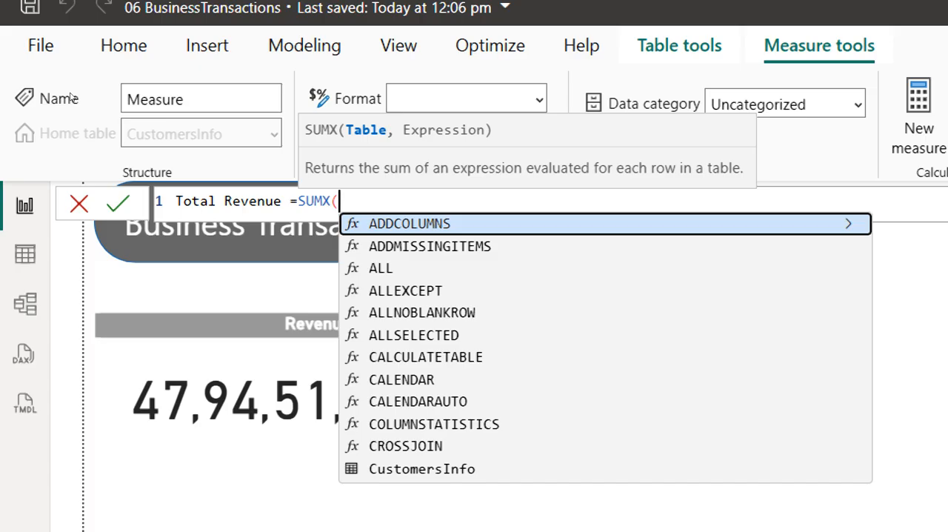
type("inv")
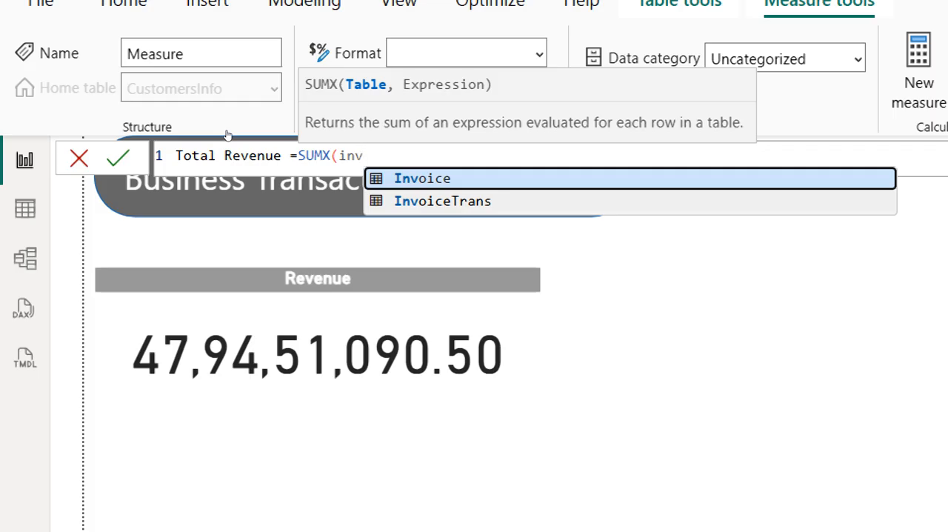
key("Down")
key("Tab")
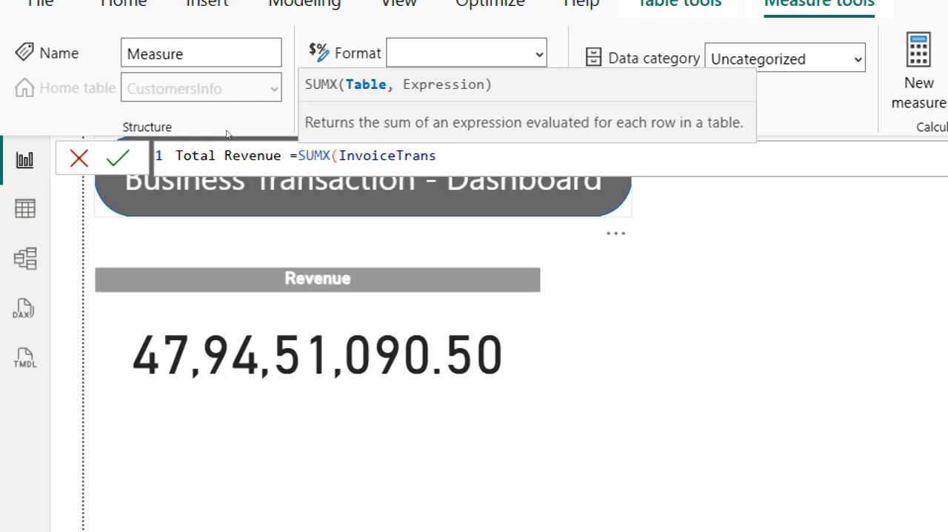
type(",")
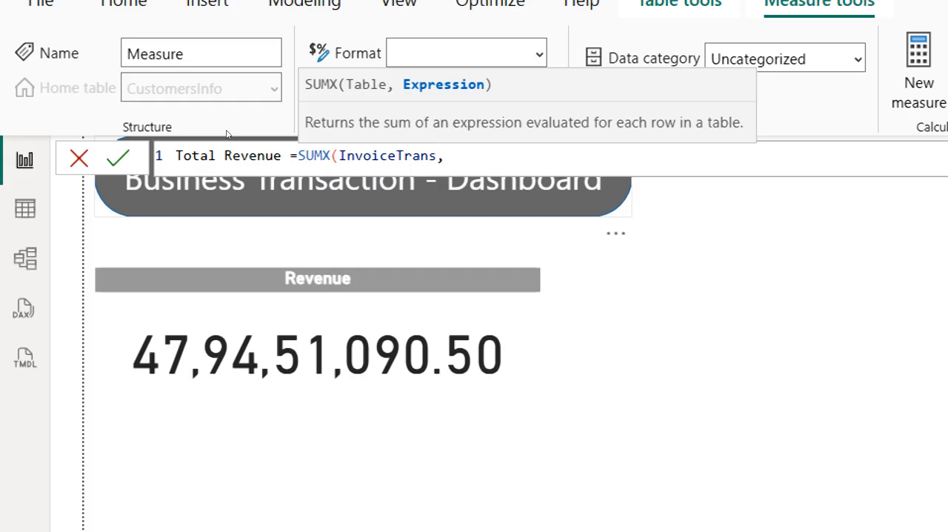
Complete the SUMX expression with InvoiceTrans[Qty]*InvoiceTrans[Invoice Cost] and commit the measure
type("qty")
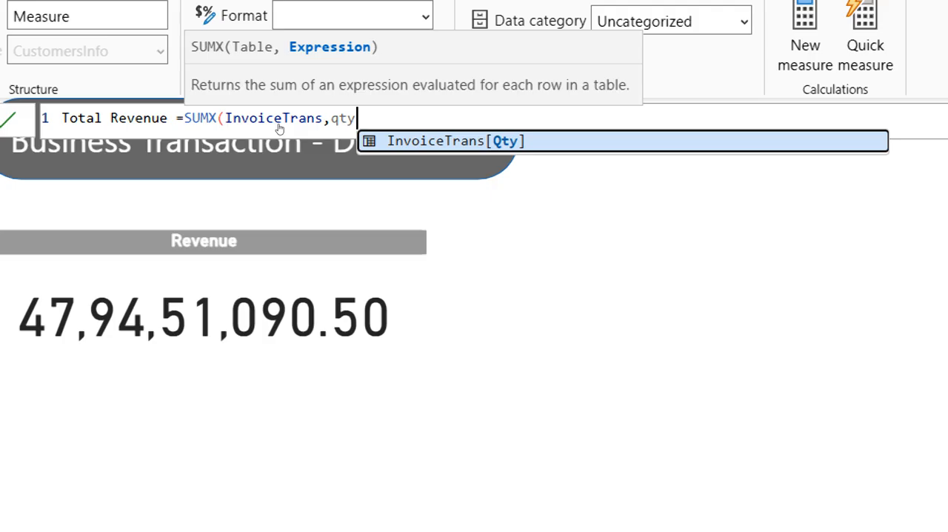
key("Tab")
type("*")
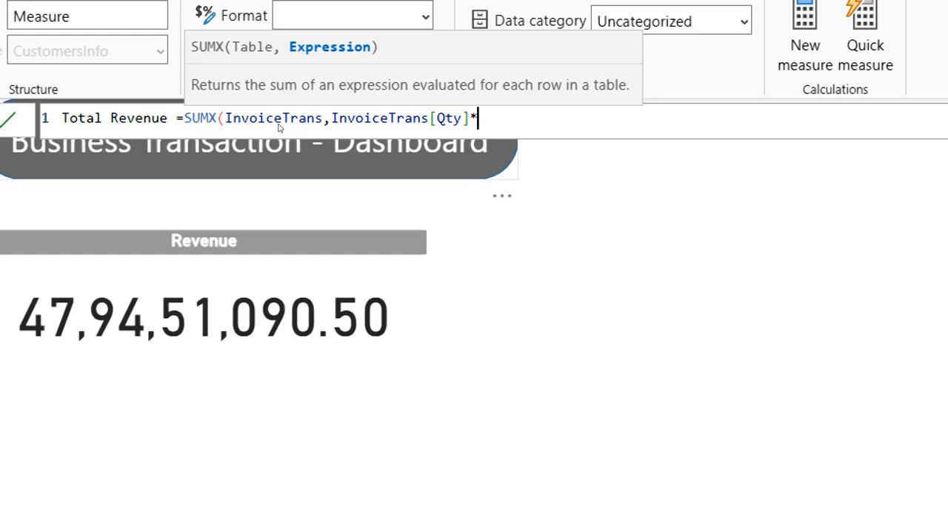
type("invoi")
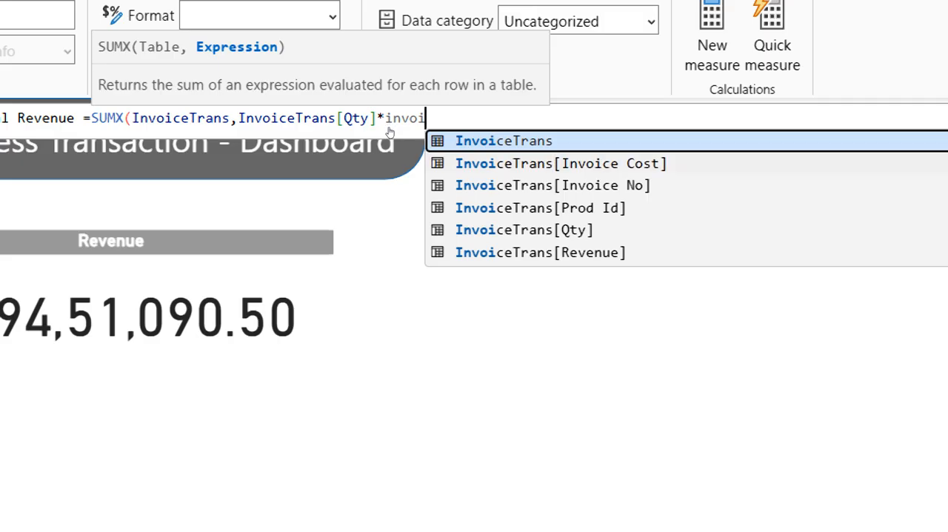
key("Down")
key("Tab")
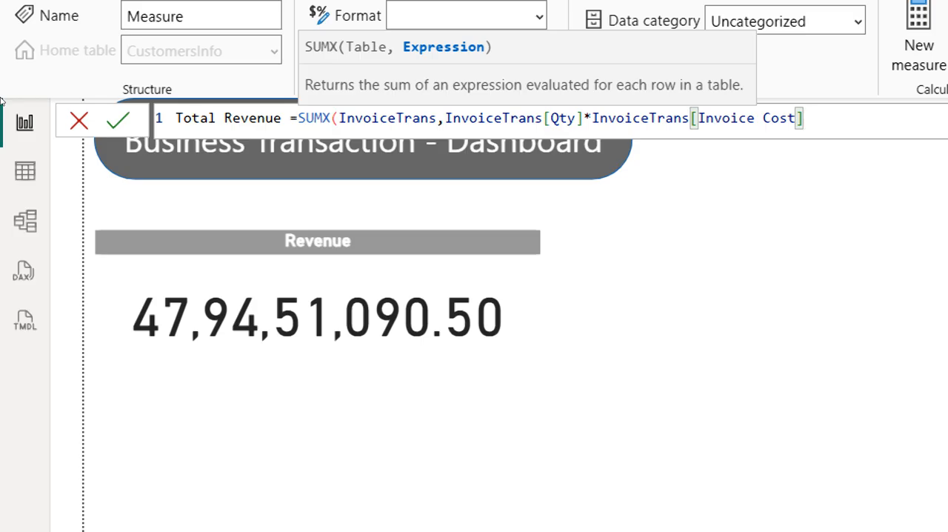
type(")")
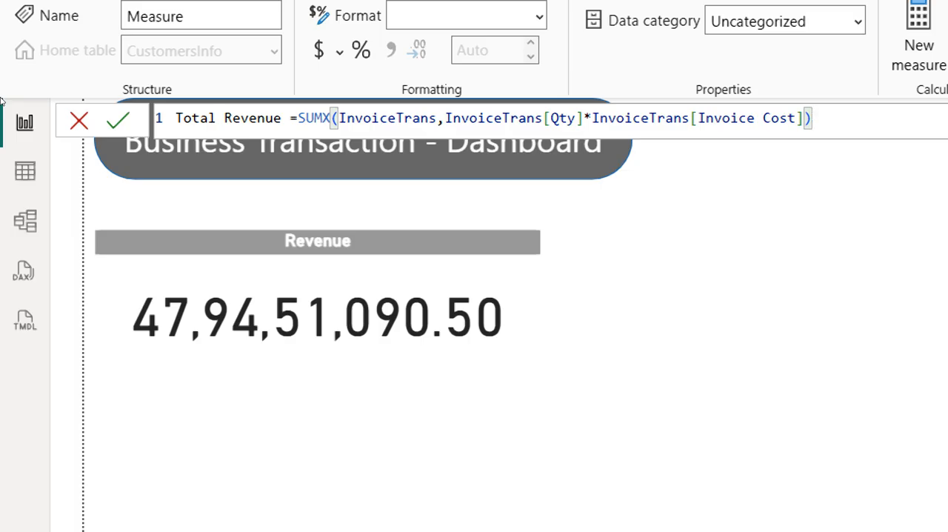
key("Return")
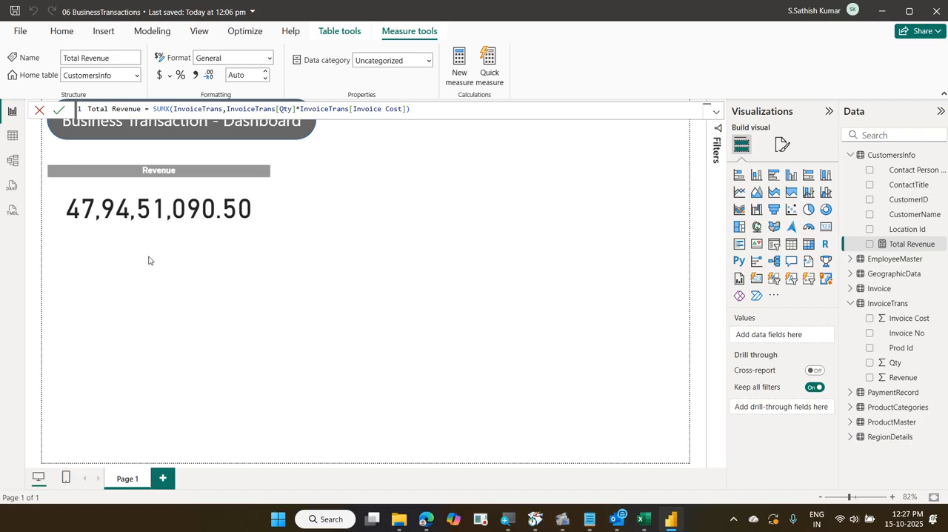
Add a new card visual to the blank canvas and assign the Total Revenue measure to it
left_click(149, 259)
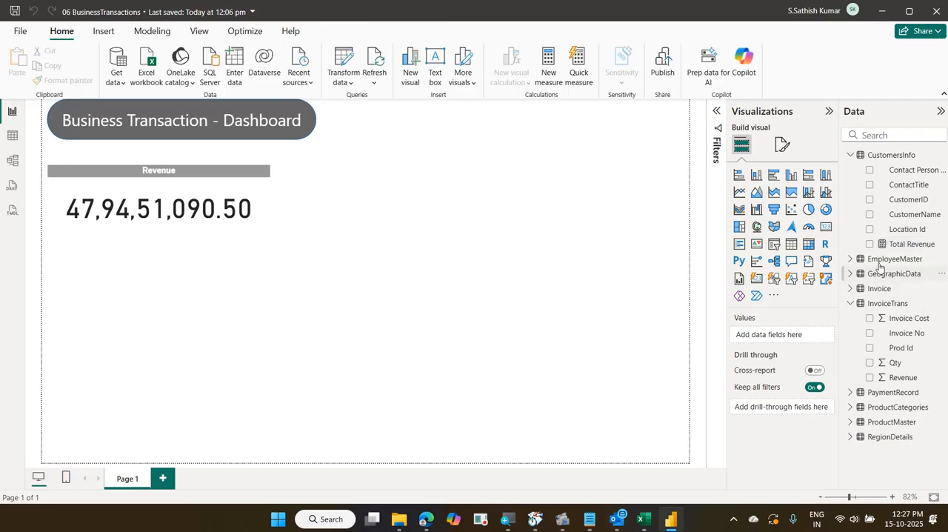
left_click(825, 228)
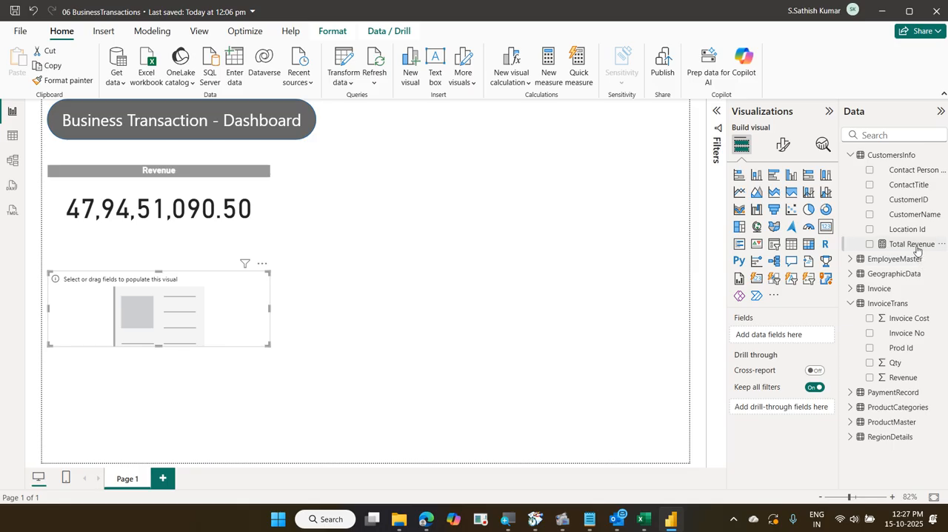
left_click_drag(915, 246, 799, 338)
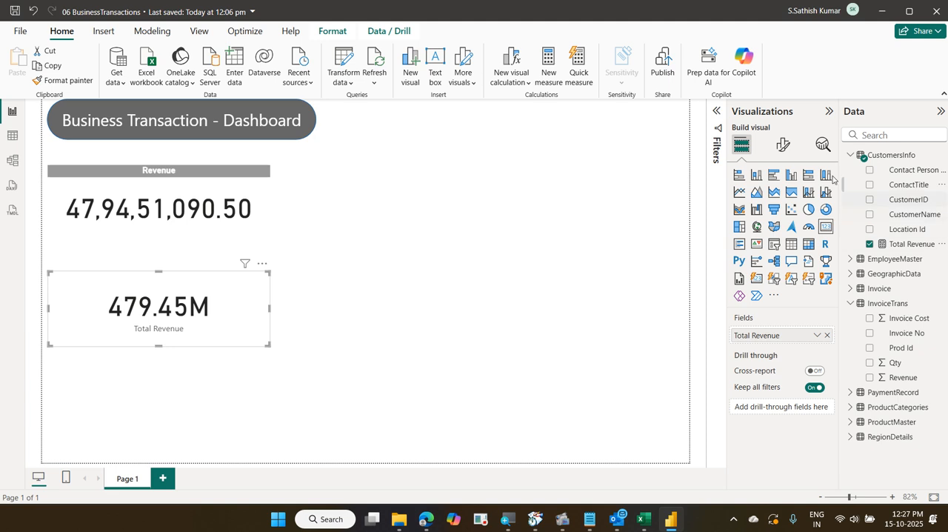
Set the Total Revenue card's callout value display units to None
left_click(782, 145)
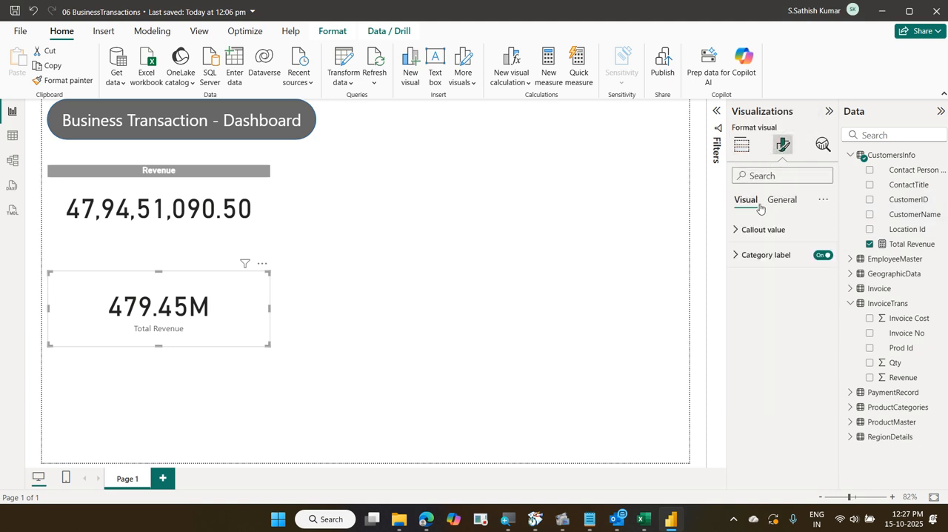
left_click(759, 230)
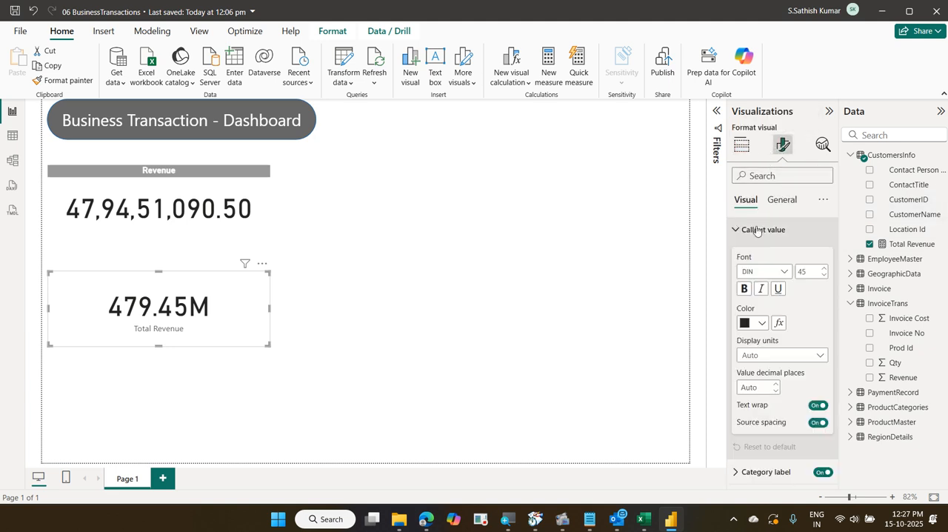
left_click(780, 354)
left_click(751, 385)
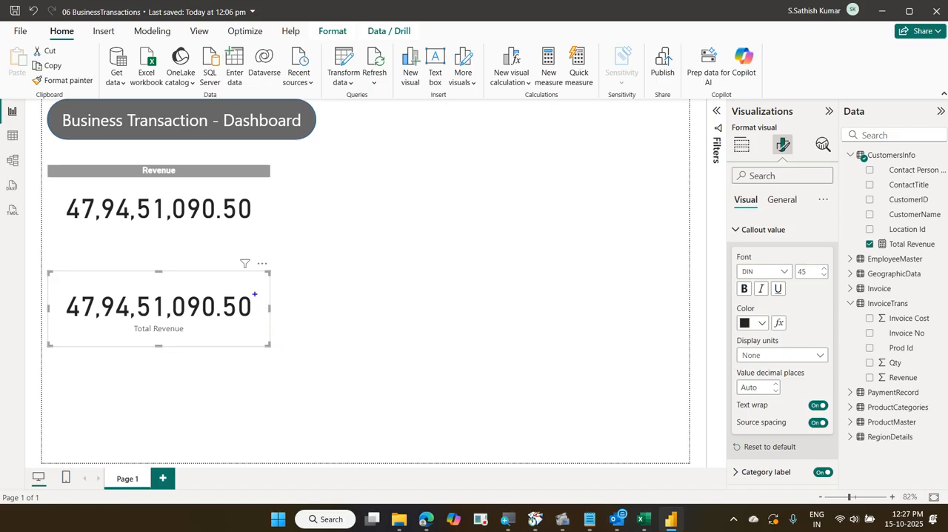
mouse_move(249, 277)
left_mouse_down()
mouse_move(309, 306)
mouse_move(386, 203)
left_mouse_up()
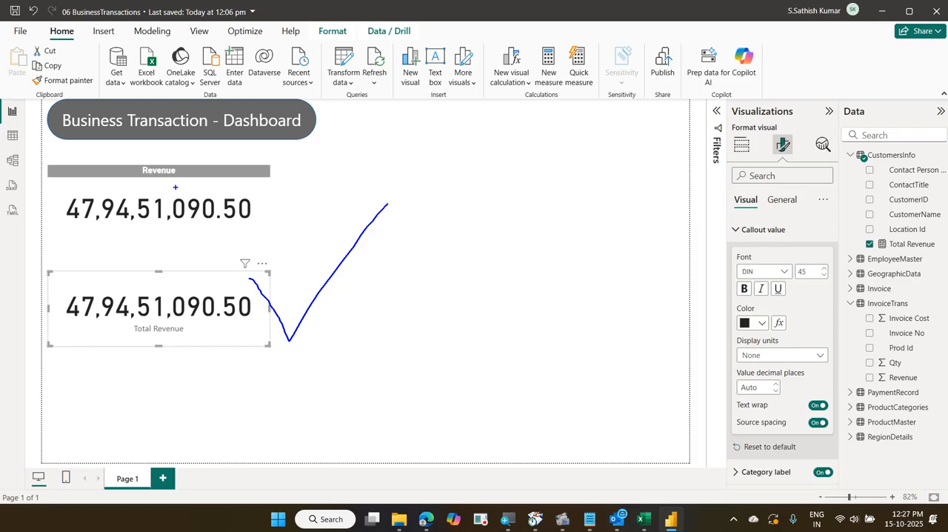
left_click_drag(212, 171, 106, 233)
left_click_drag(96, 181, 190, 220)
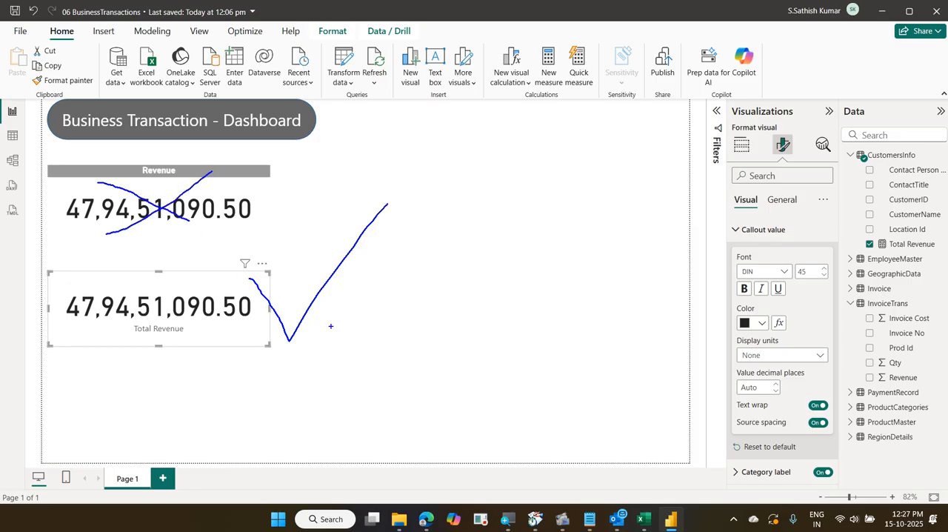
left_click_drag(253, 343, 261, 336)
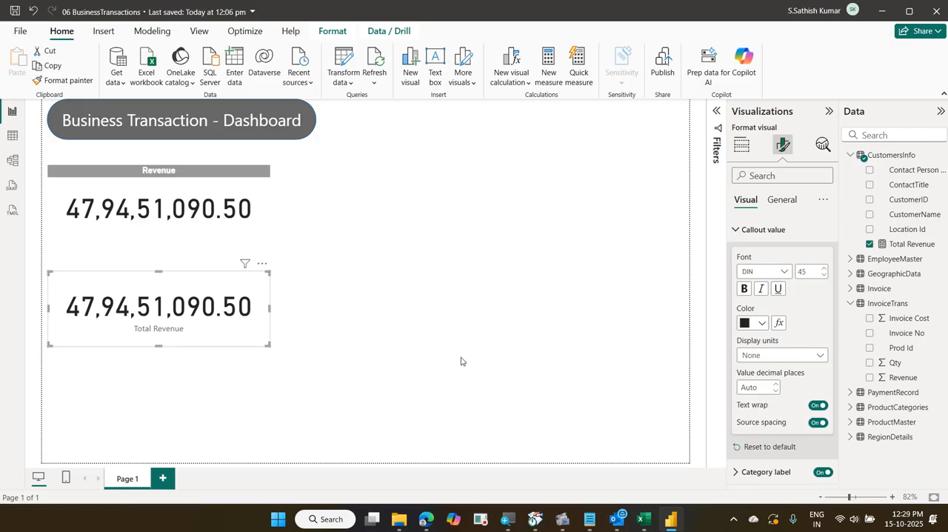
Delete the old Revenue card and move the Total Revenue card up beneath the dashboard title
left_click(261, 207)
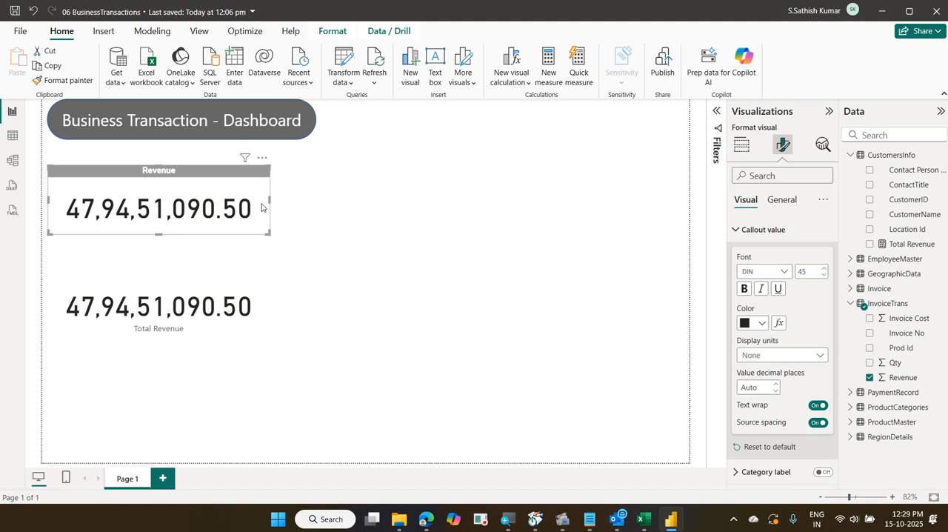
key("Delete")
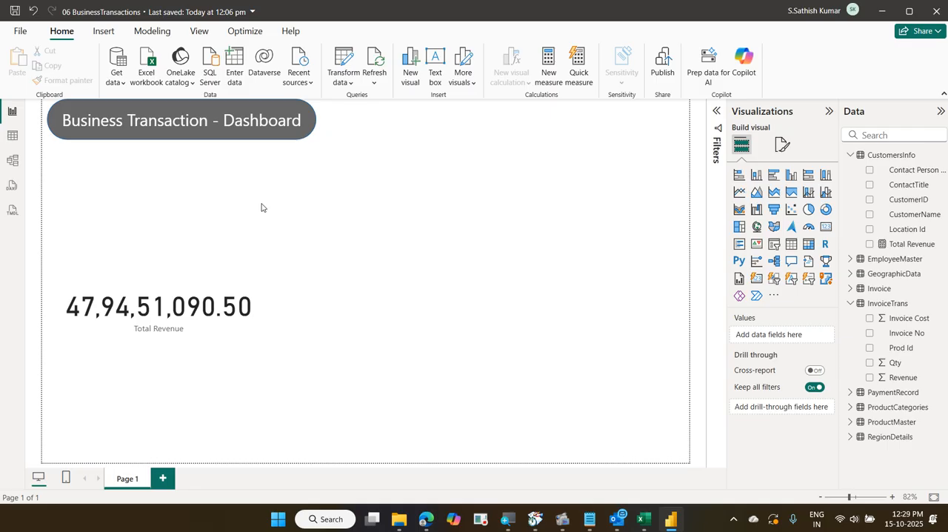
left_click_drag(238, 326, 230, 202)
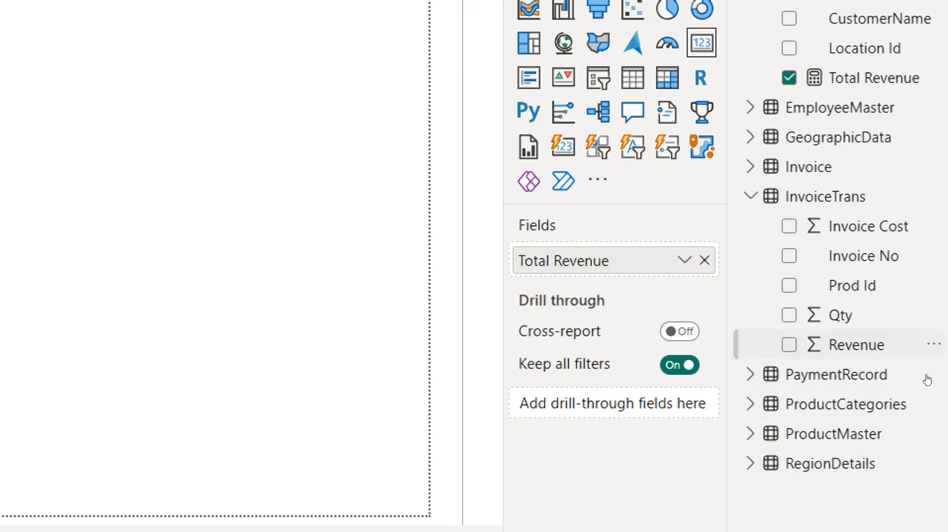
Delete the Revenue column of the InvoiceTrans table from the model
mouse_move(848, 404)
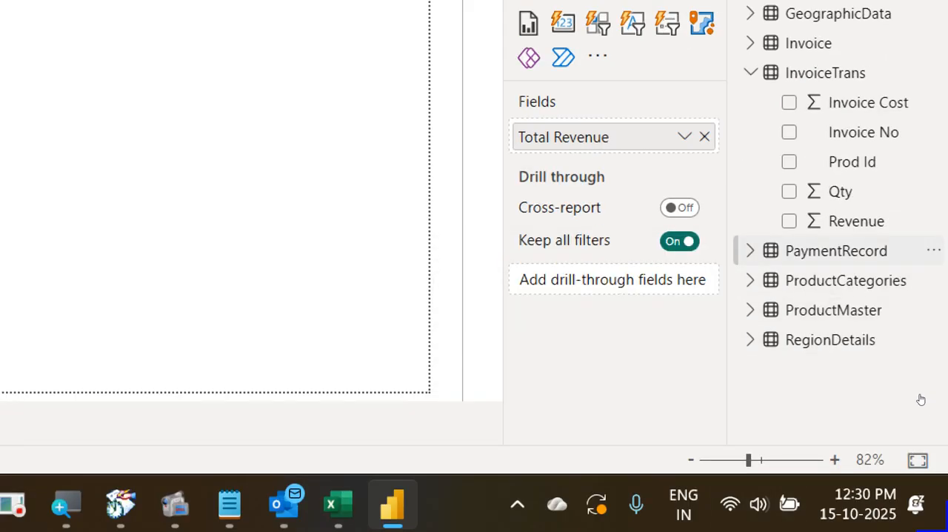
mouse_move(918, 225)
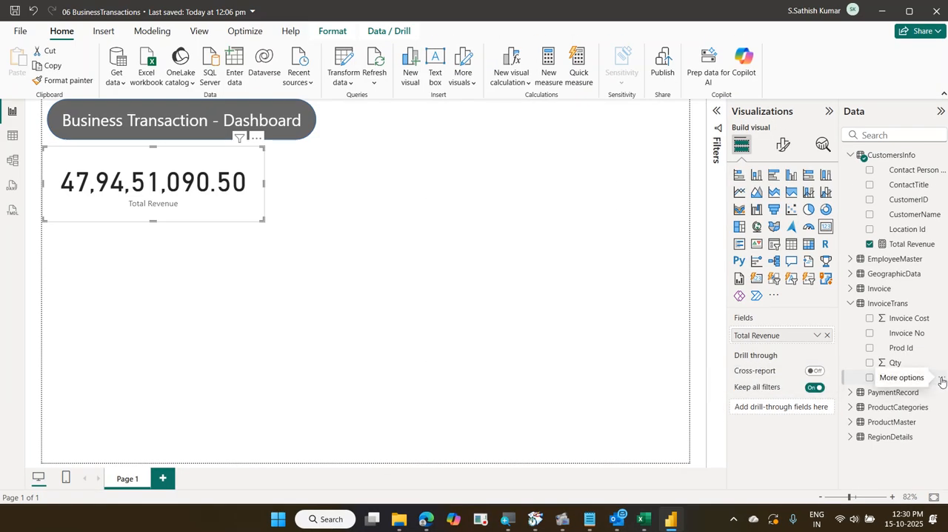
left_click(941, 378)
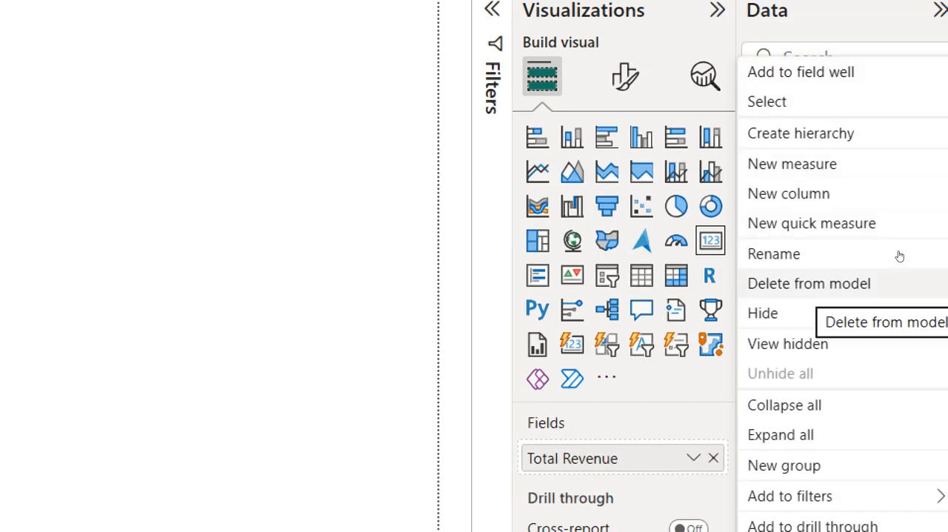
left_click(899, 283)
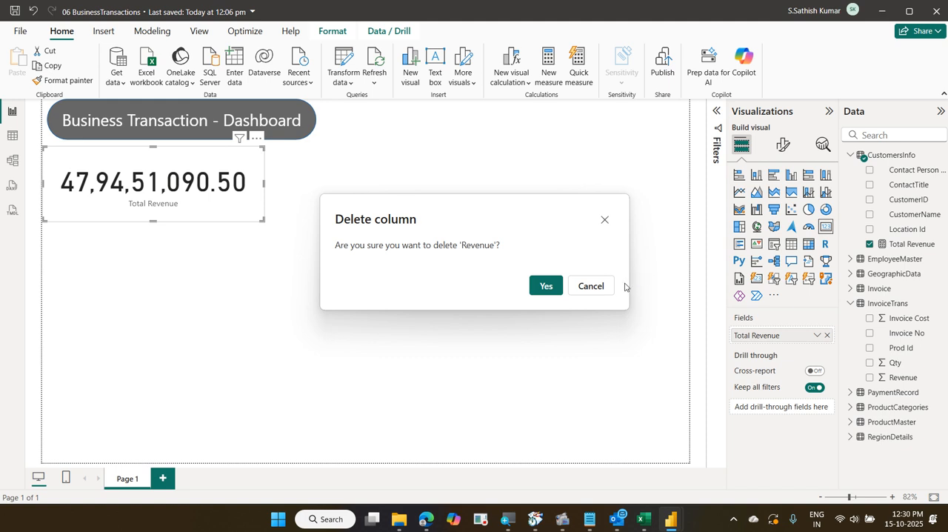
left_click(546, 285)
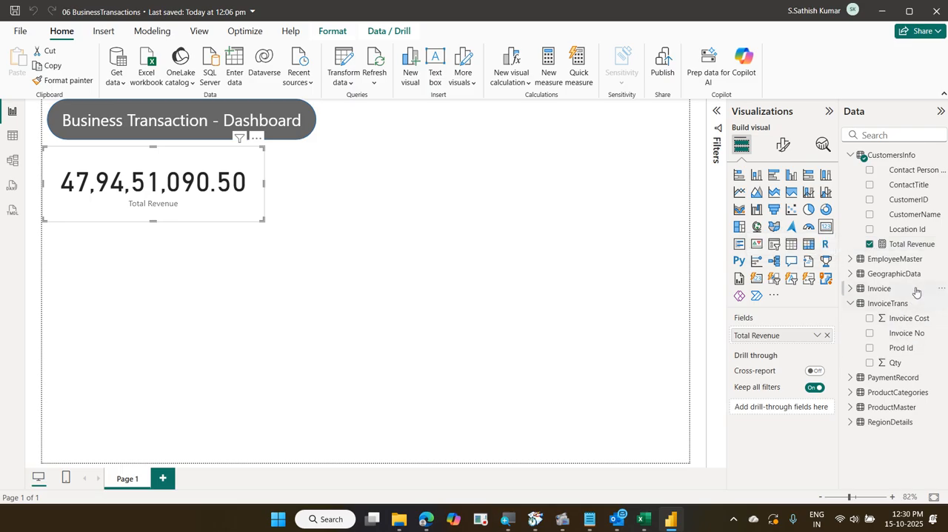
Set the home table of the Total Revenue measure to InvoiceTrans and save the report file
left_click(928, 249)
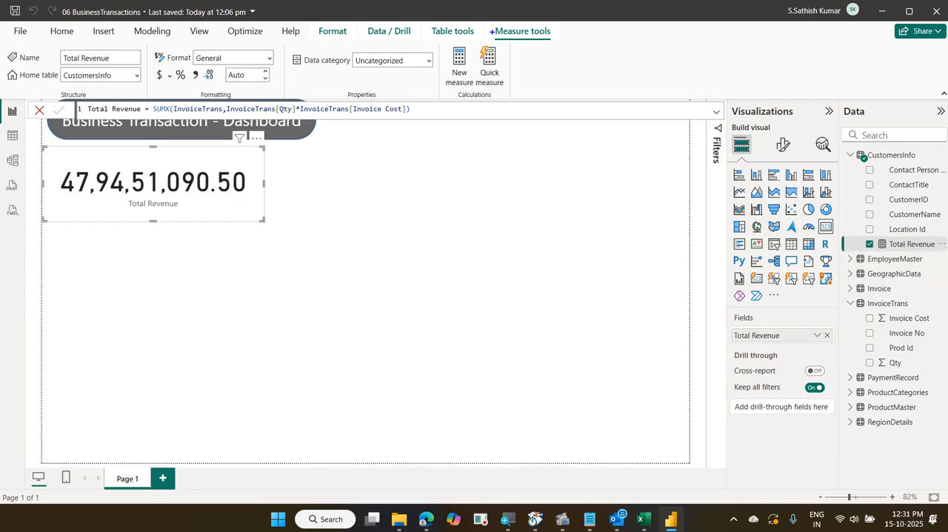
mouse_move(491, 19)
left_mouse_down()
mouse_move(554, 50)
mouse_move(578, 51)
mouse_move(577, 37)
mouse_move(494, 17)
mouse_move(511, 52)
left_mouse_up()
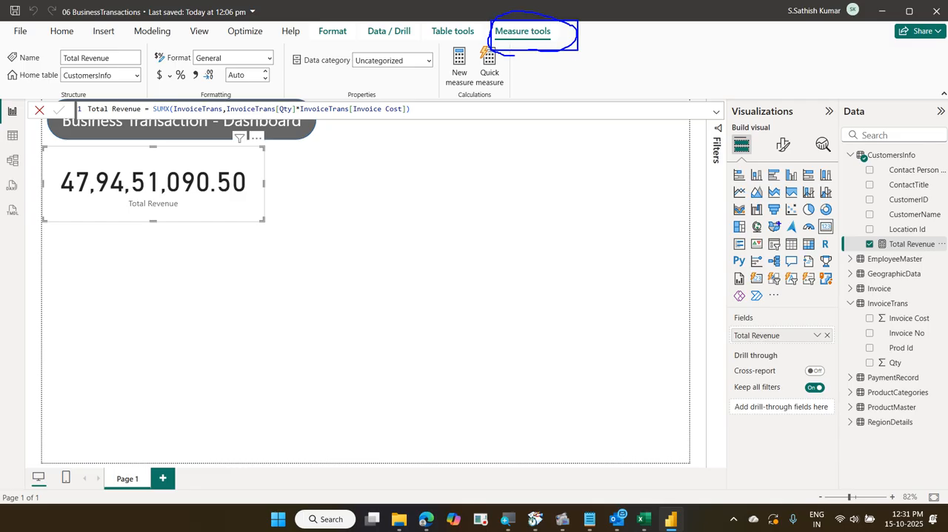
left_click_drag(843, 228, 939, 259)
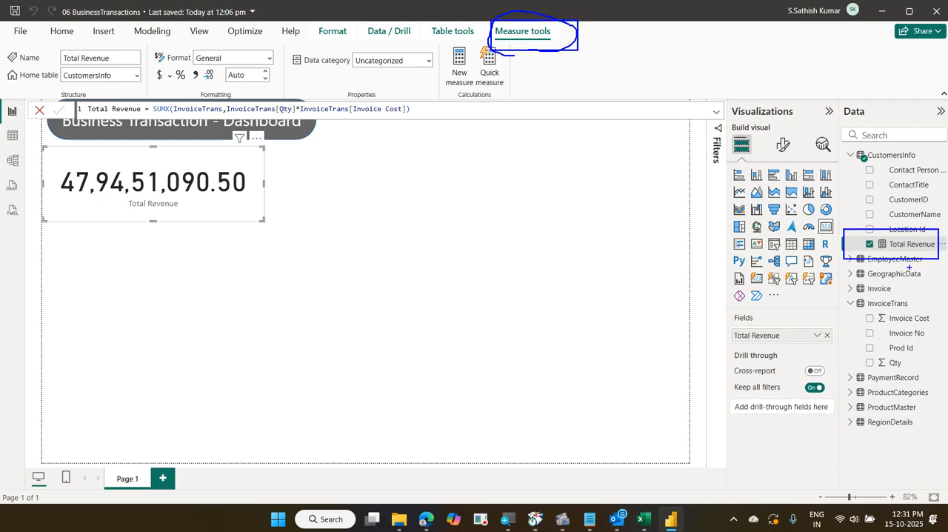
key("Escape")
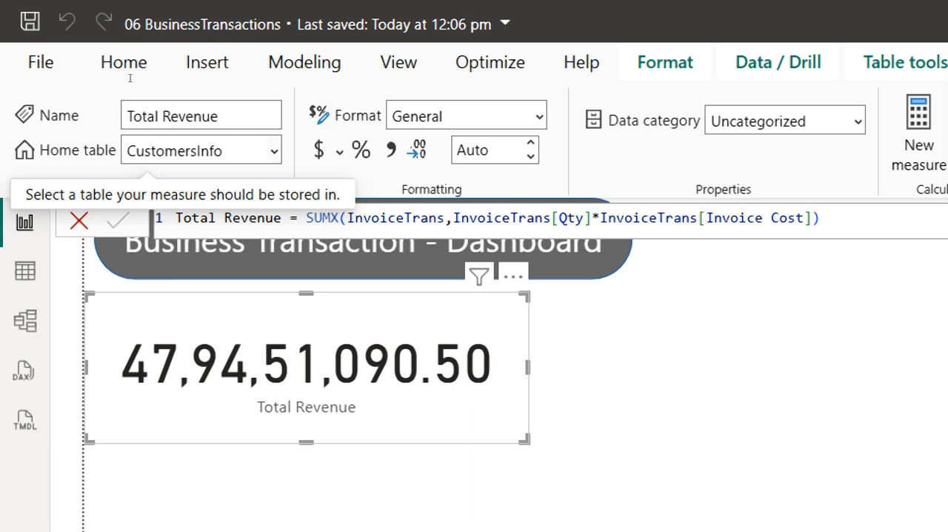
left_click(274, 151)
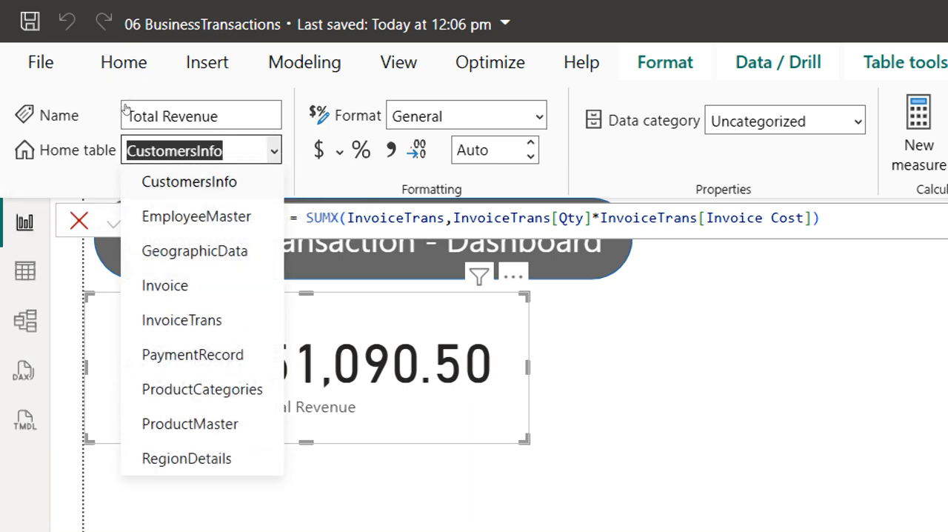
left_click(181, 320)
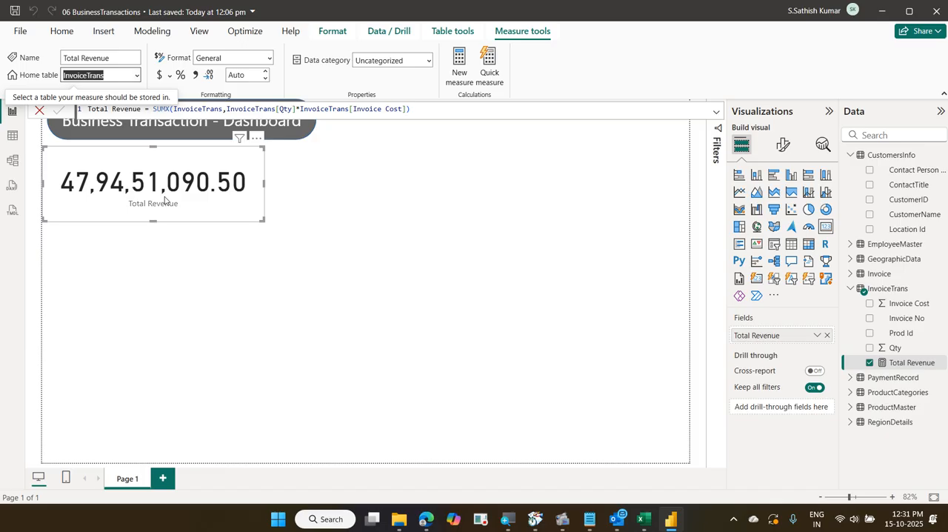
key("ctrl+s")
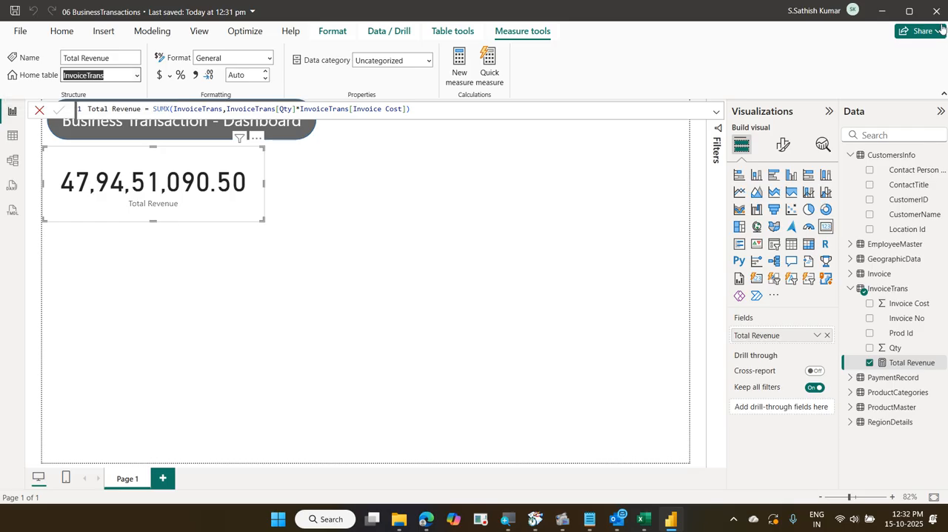
left_click(882, 11)
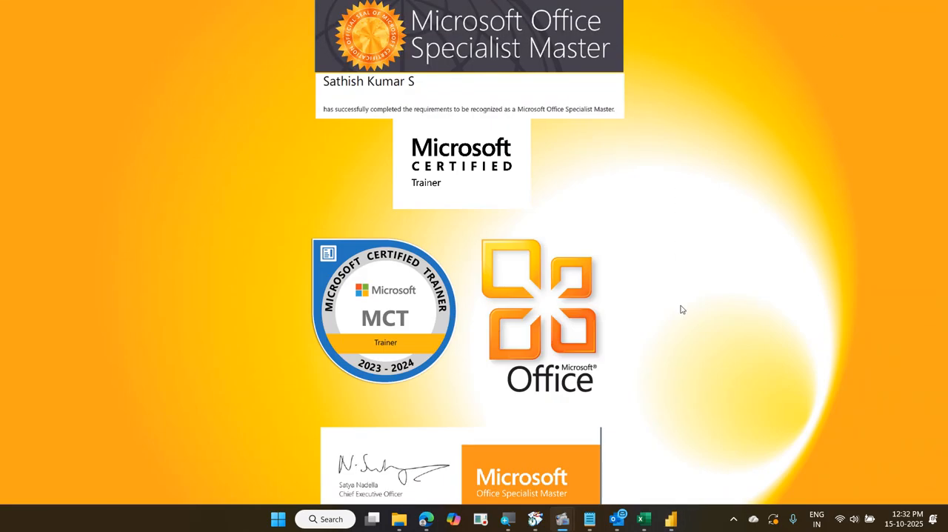
mouse_move(572, 524)
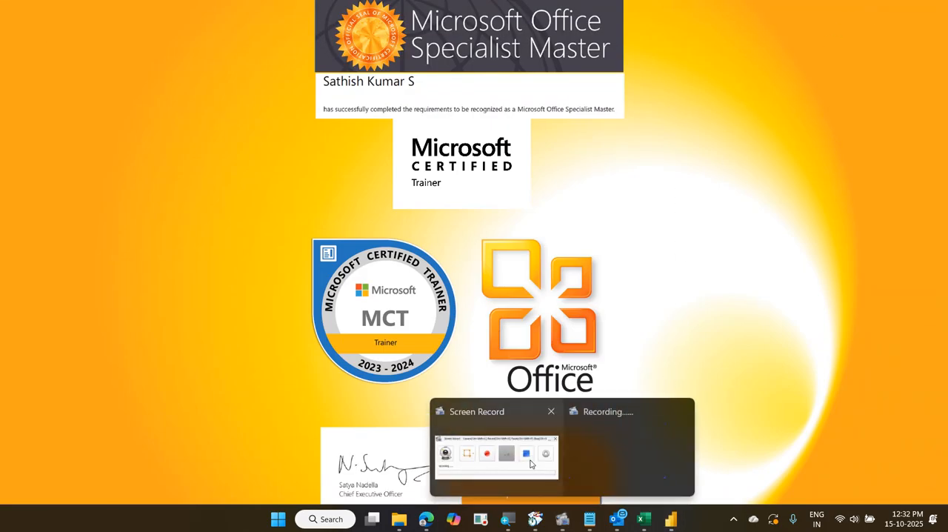
left_click(530, 465)
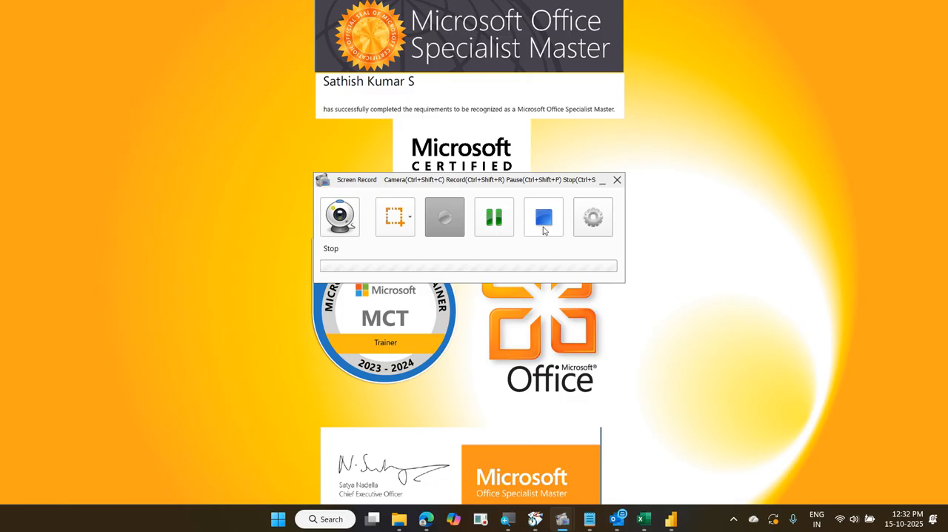